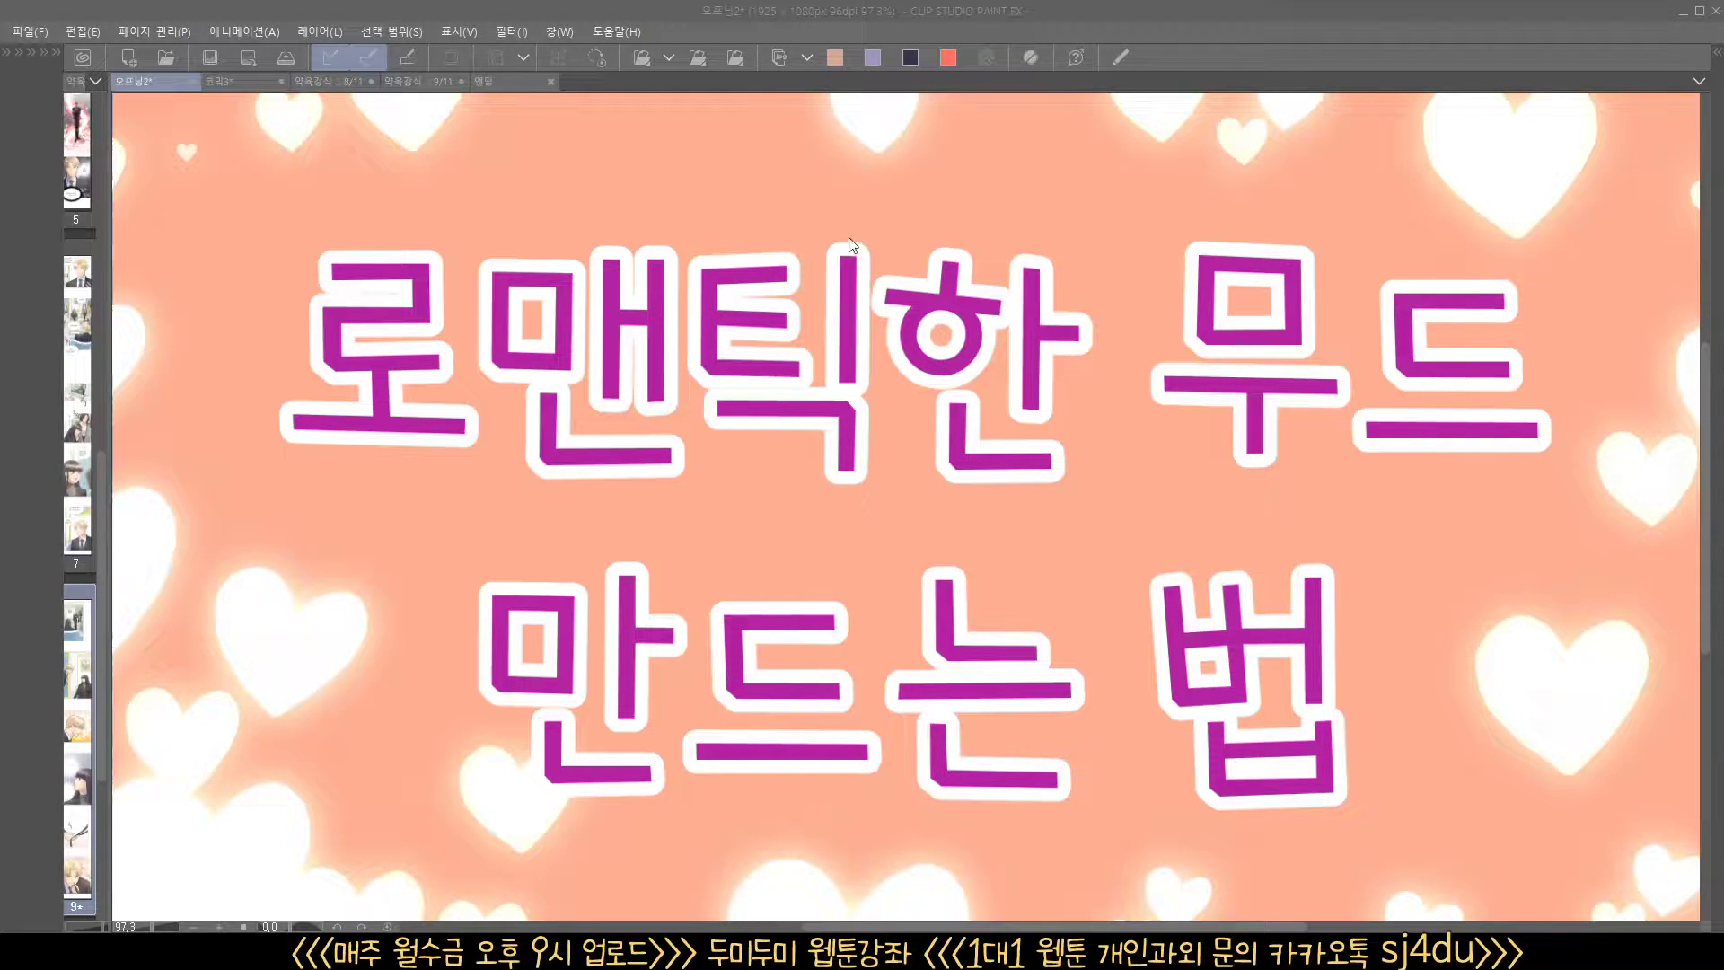
Switch to the 코믹3 document at the "1. 로맨틱한 구도" section and bring the tool palettes back into view
left_click(239, 77)
scroll(970, 528, "up", 2)
scroll(947, 506, "down", 3)
left_click_drag(920, 560, 908, 472)
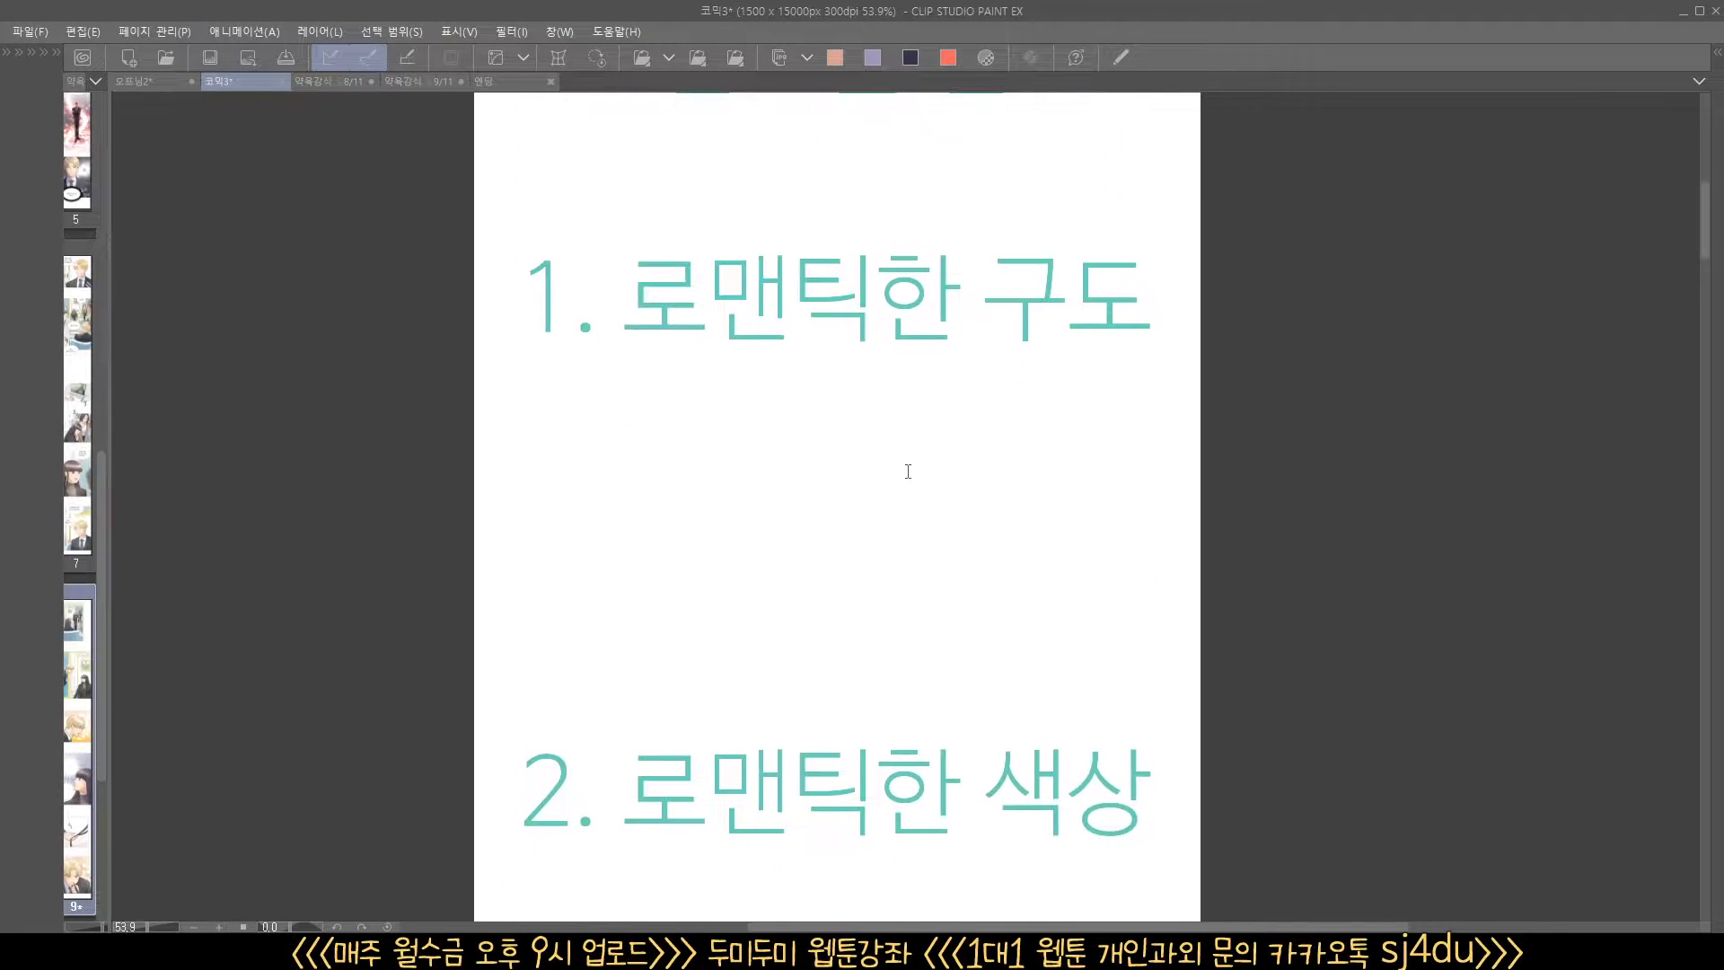
key("Tab")
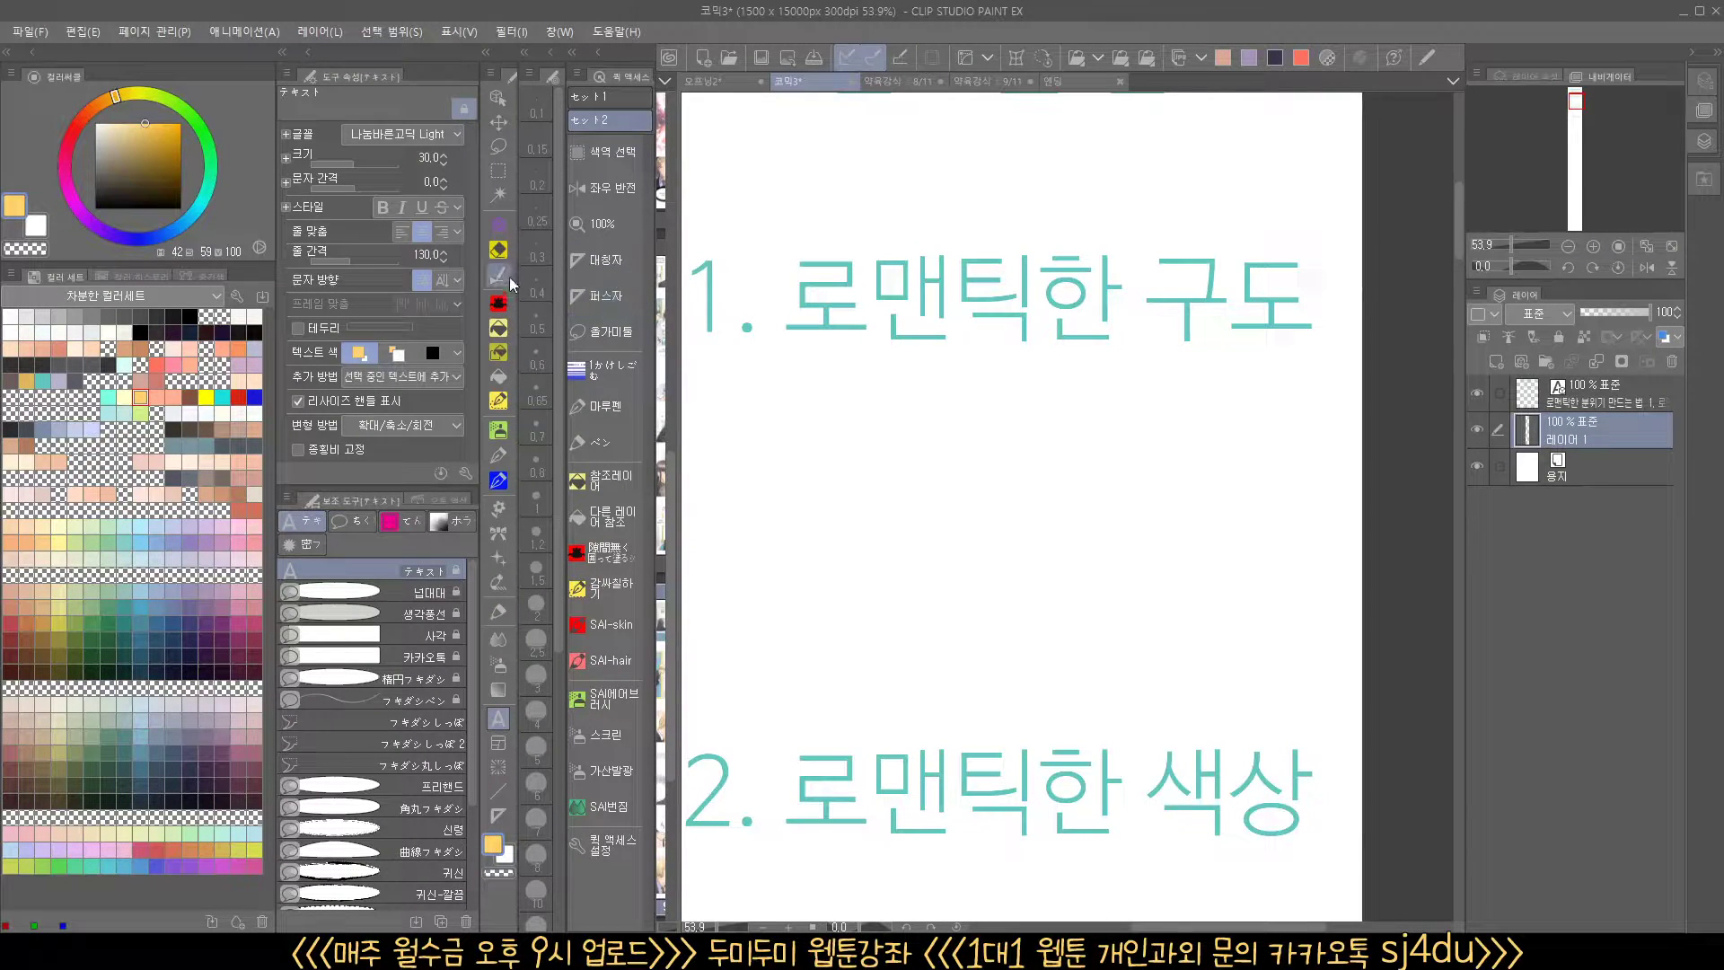
Sketch two simple figures facing each other in black with the 0.70 마루펜, below the "1. 로맨틱한 구도" heading
left_click(501, 458)
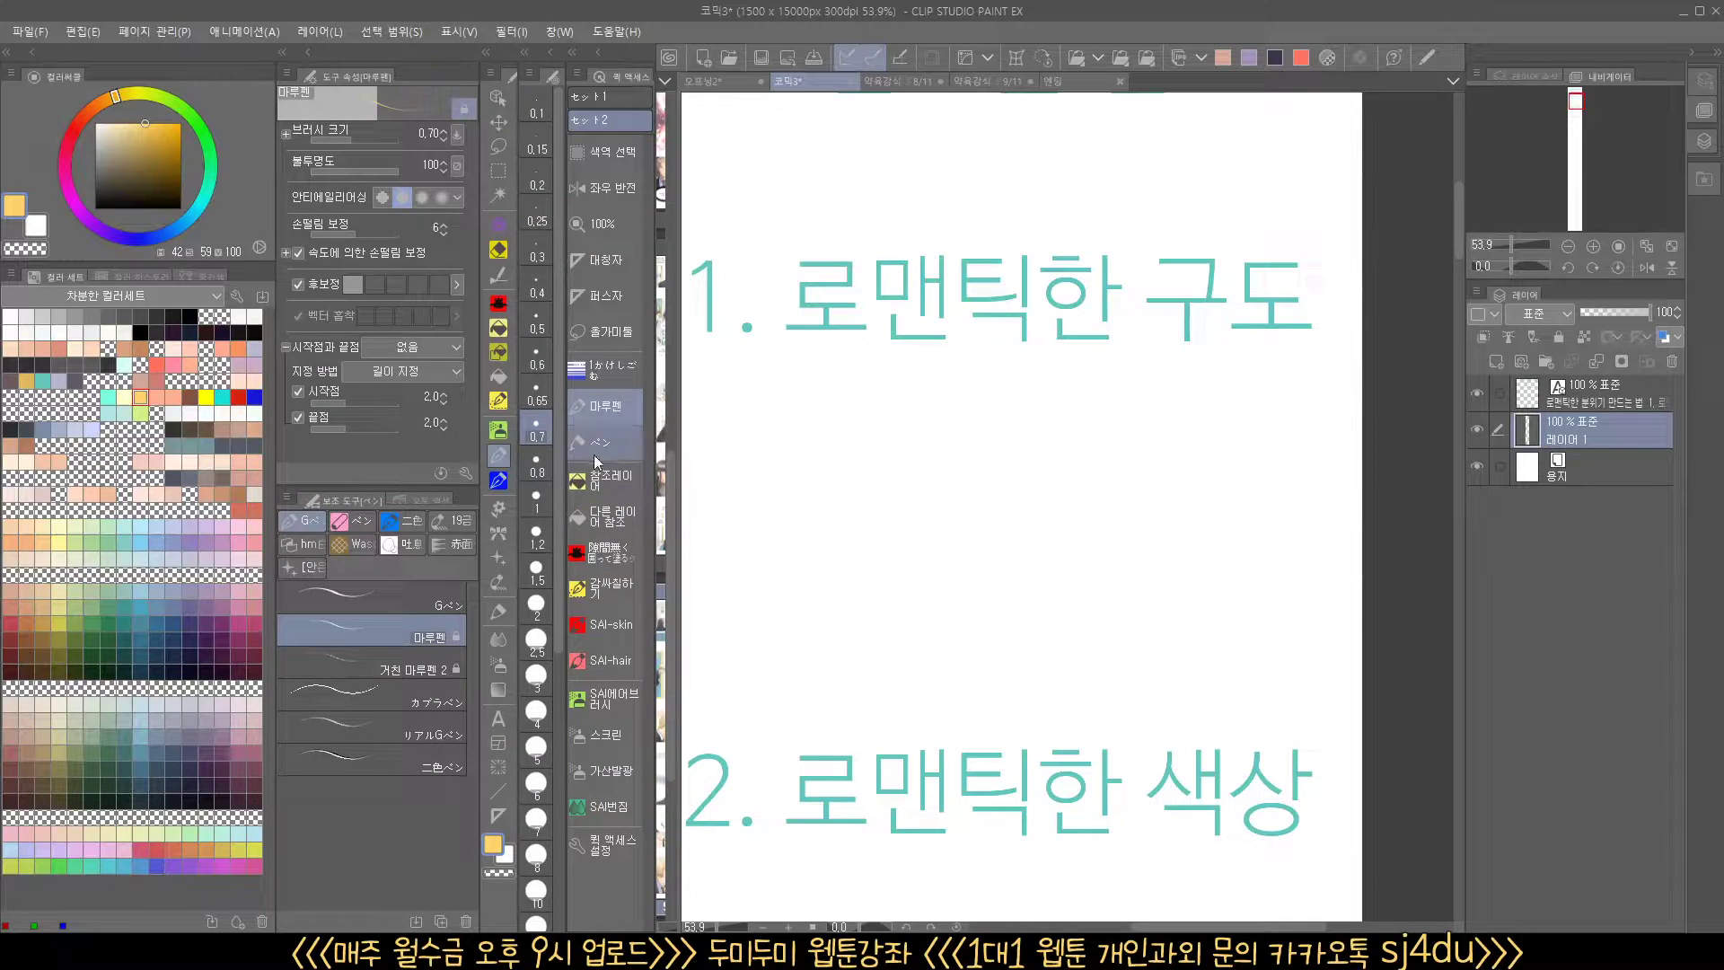
left_click(95, 208)
scroll(958, 485, "up", 1)
mouse_move(884, 414)
left_mouse_down()
mouse_move(889, 510)
mouse_move(934, 512)
mouse_move(862, 618)
left_mouse_up()
left_click_drag(909, 519, 1012, 588)
mouse_move(1027, 362)
left_mouse_down()
mouse_move(995, 399)
mouse_move(1060, 475)
left_mouse_up()
mouse_move(1041, 357)
left_mouse_down()
mouse_move(1091, 431)
mouse_move(1045, 480)
left_mouse_up()
mouse_move(1045, 481)
left_mouse_down()
mouse_move(1028, 609)
mouse_move(1128, 530)
left_mouse_up()
mouse_move(1084, 407)
left_mouse_down()
mouse_move(992, 435)
mouse_move(1001, 455)
left_mouse_up()
left_click_drag(846, 482, 952, 451)
left_click_drag(907, 417, 934, 510)
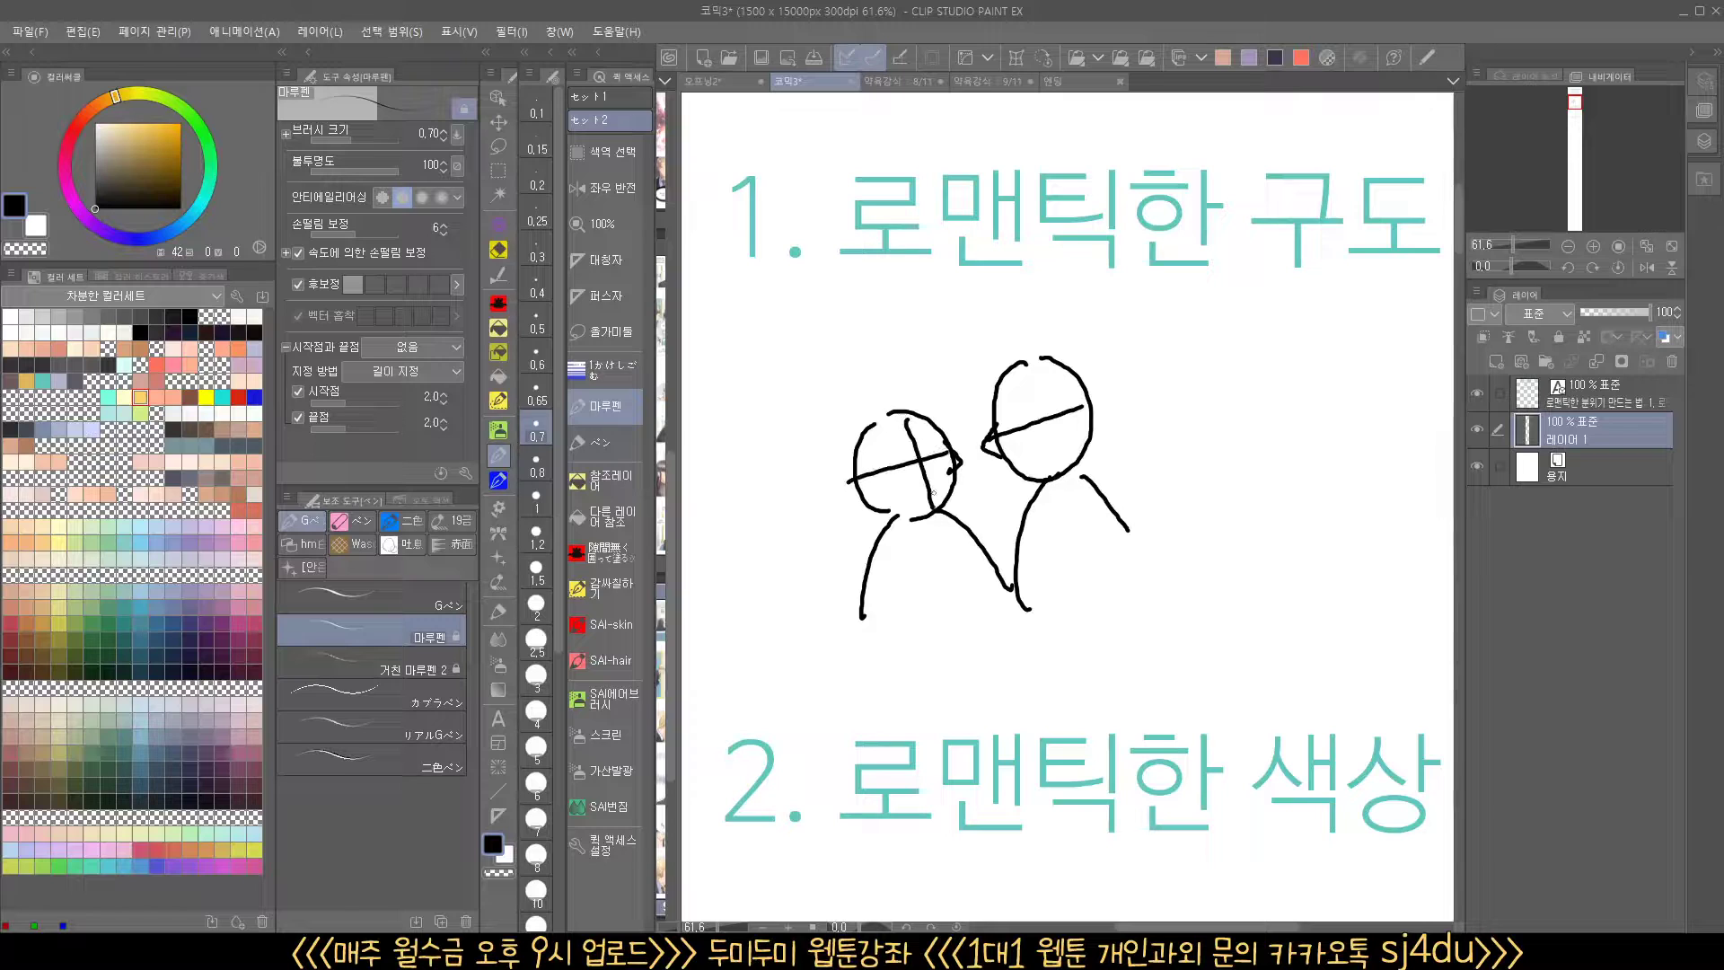
Draw two opposing arrows between the faces of the paired figures to mark their gazes
scroll(937, 530, "up", 2)
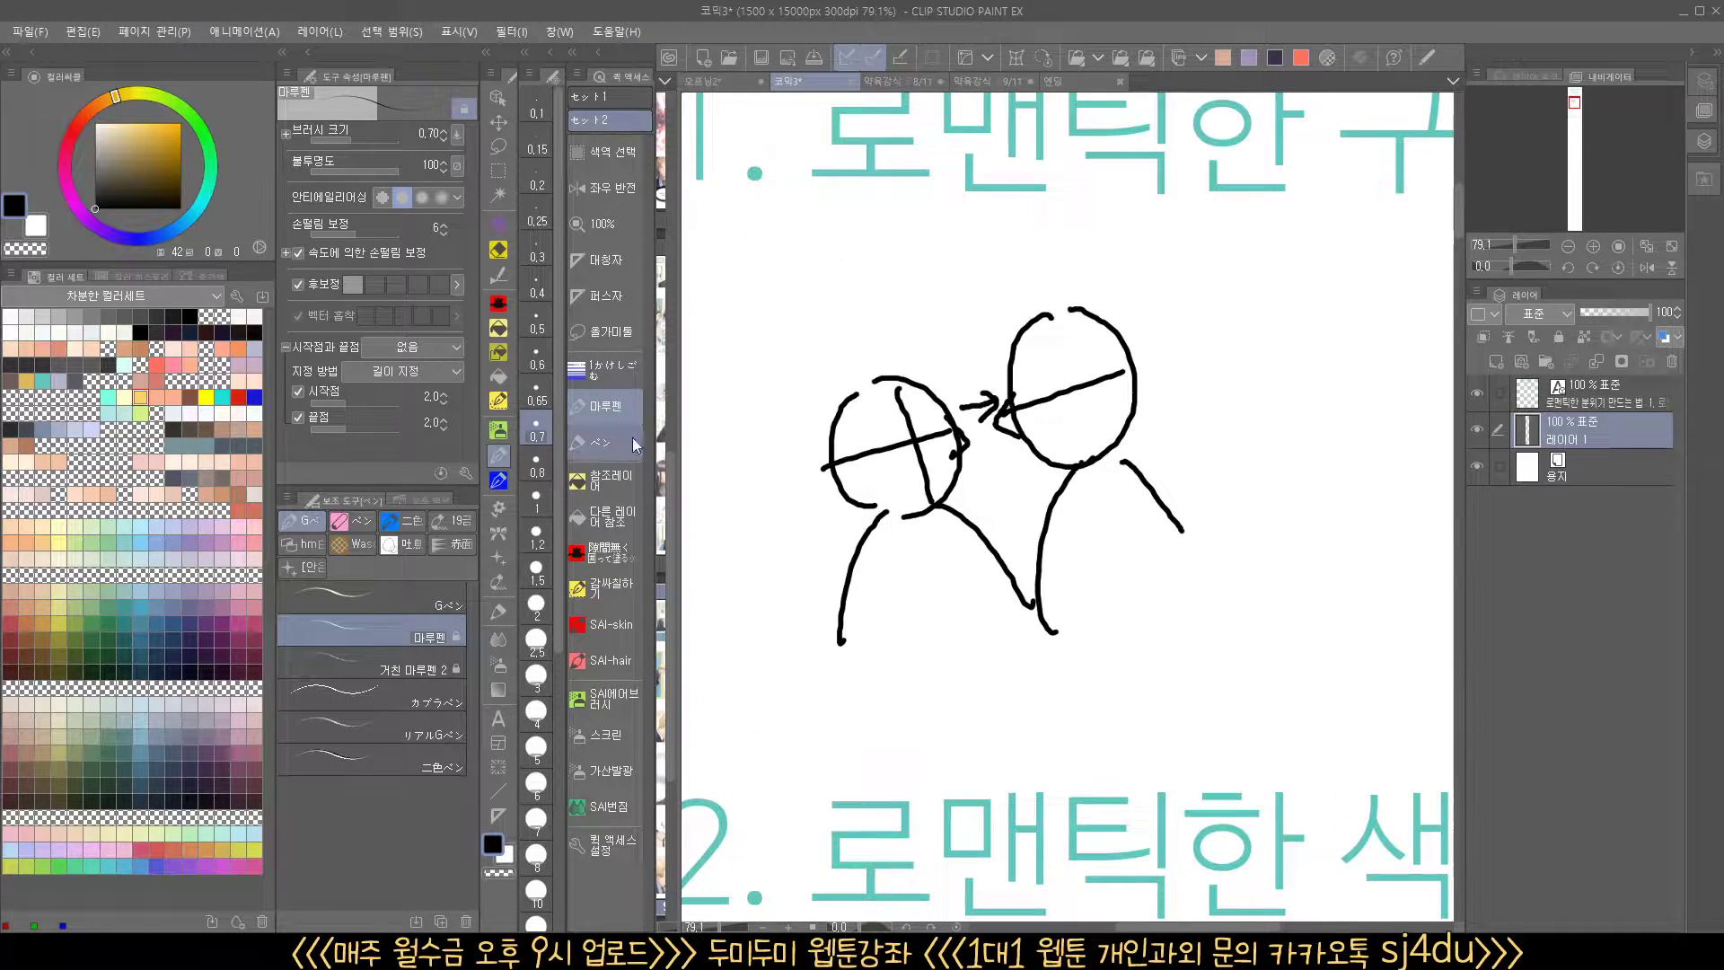
left_click_drag(958, 388, 995, 370)
left_click_drag(966, 372, 949, 391)
scroll(1065, 431, "up", 1)
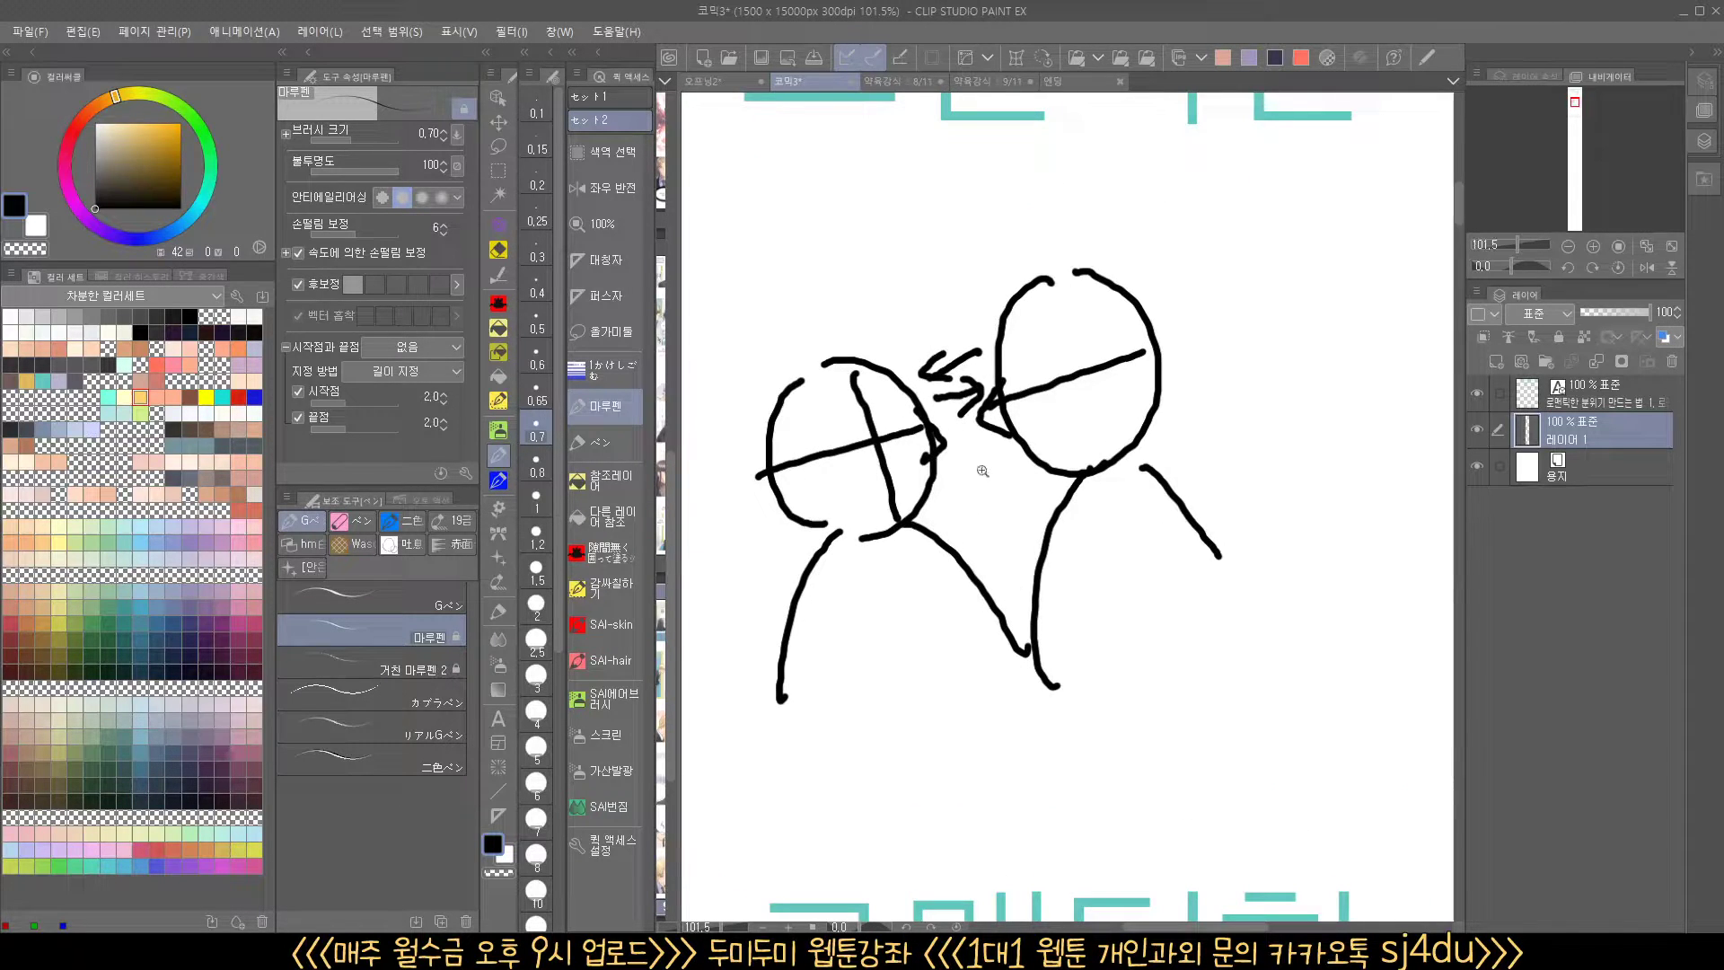
scroll(984, 469, "down", 1)
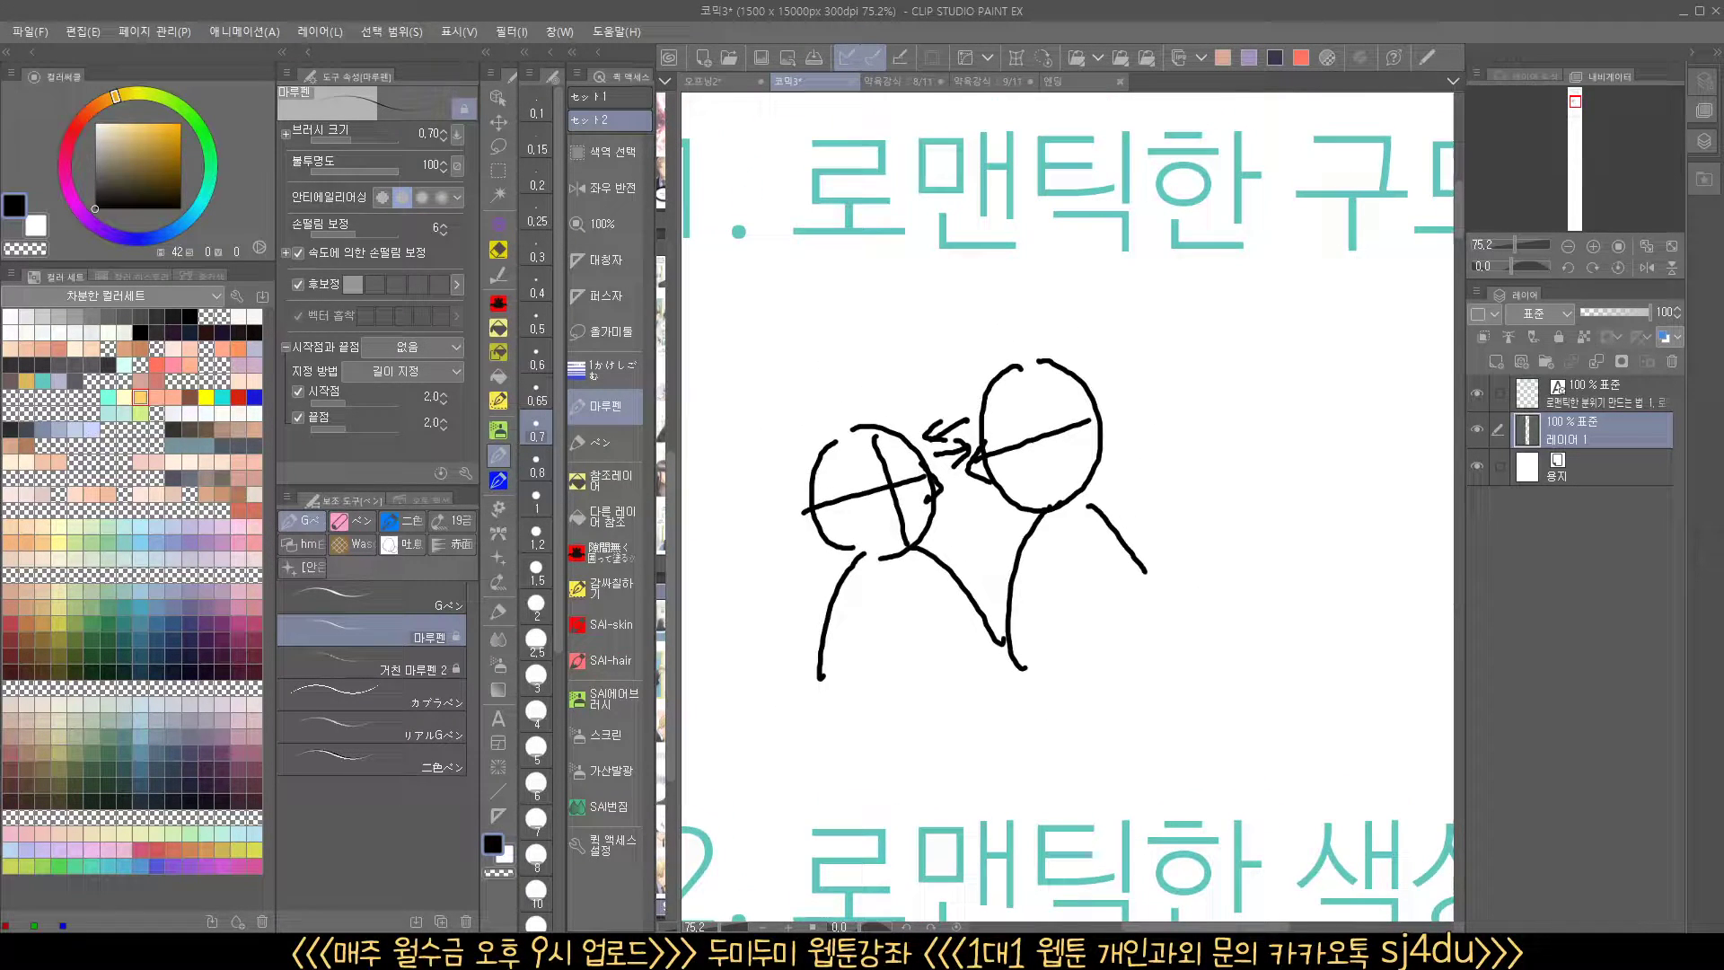
Sketch a front-facing figure with eyes inside a panel frame beside the pair
left_click_drag(1161, 536, 904, 516)
mouse_move(1018, 333)
left_mouse_down()
mouse_move(995, 442)
mouse_move(1046, 463)
mouse_move(976, 607)
left_mouse_up()
left_click_drag(1088, 458, 1138, 535)
left_click_drag(981, 395, 1105, 387)
left_click_drag(1048, 334, 1062, 456)
mouse_move(1013, 382)
left_mouse_down()
mouse_move(1022, 397)
mouse_move(1011, 385)
left_mouse_up()
mouse_move(1068, 379)
left_mouse_down()
mouse_move(1082, 383)
mouse_move(1069, 395)
left_mouse_up()
left_click_drag(1107, 454, 1141, 603)
mouse_move(951, 612)
left_mouse_down()
mouse_move(922, 477)
mouse_move(958, 316)
mouse_move(1162, 346)
mouse_move(1166, 602)
mouse_move(943, 612)
left_mouse_up()
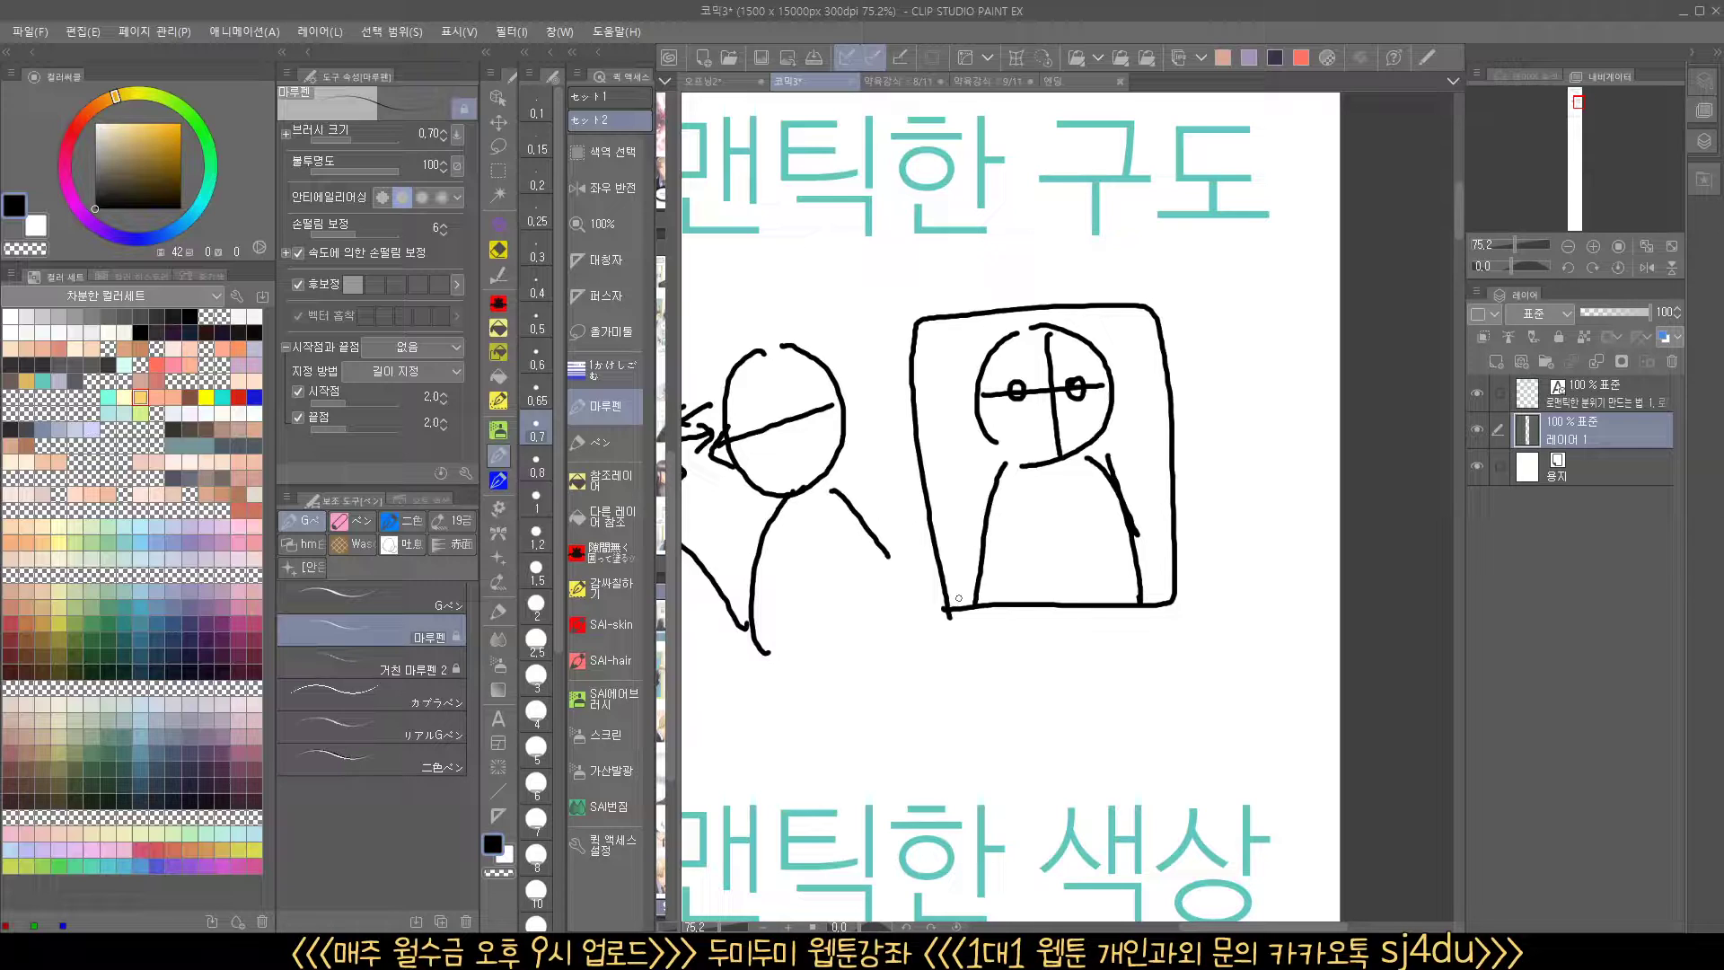
left_click_drag(958, 597, 1032, 523)
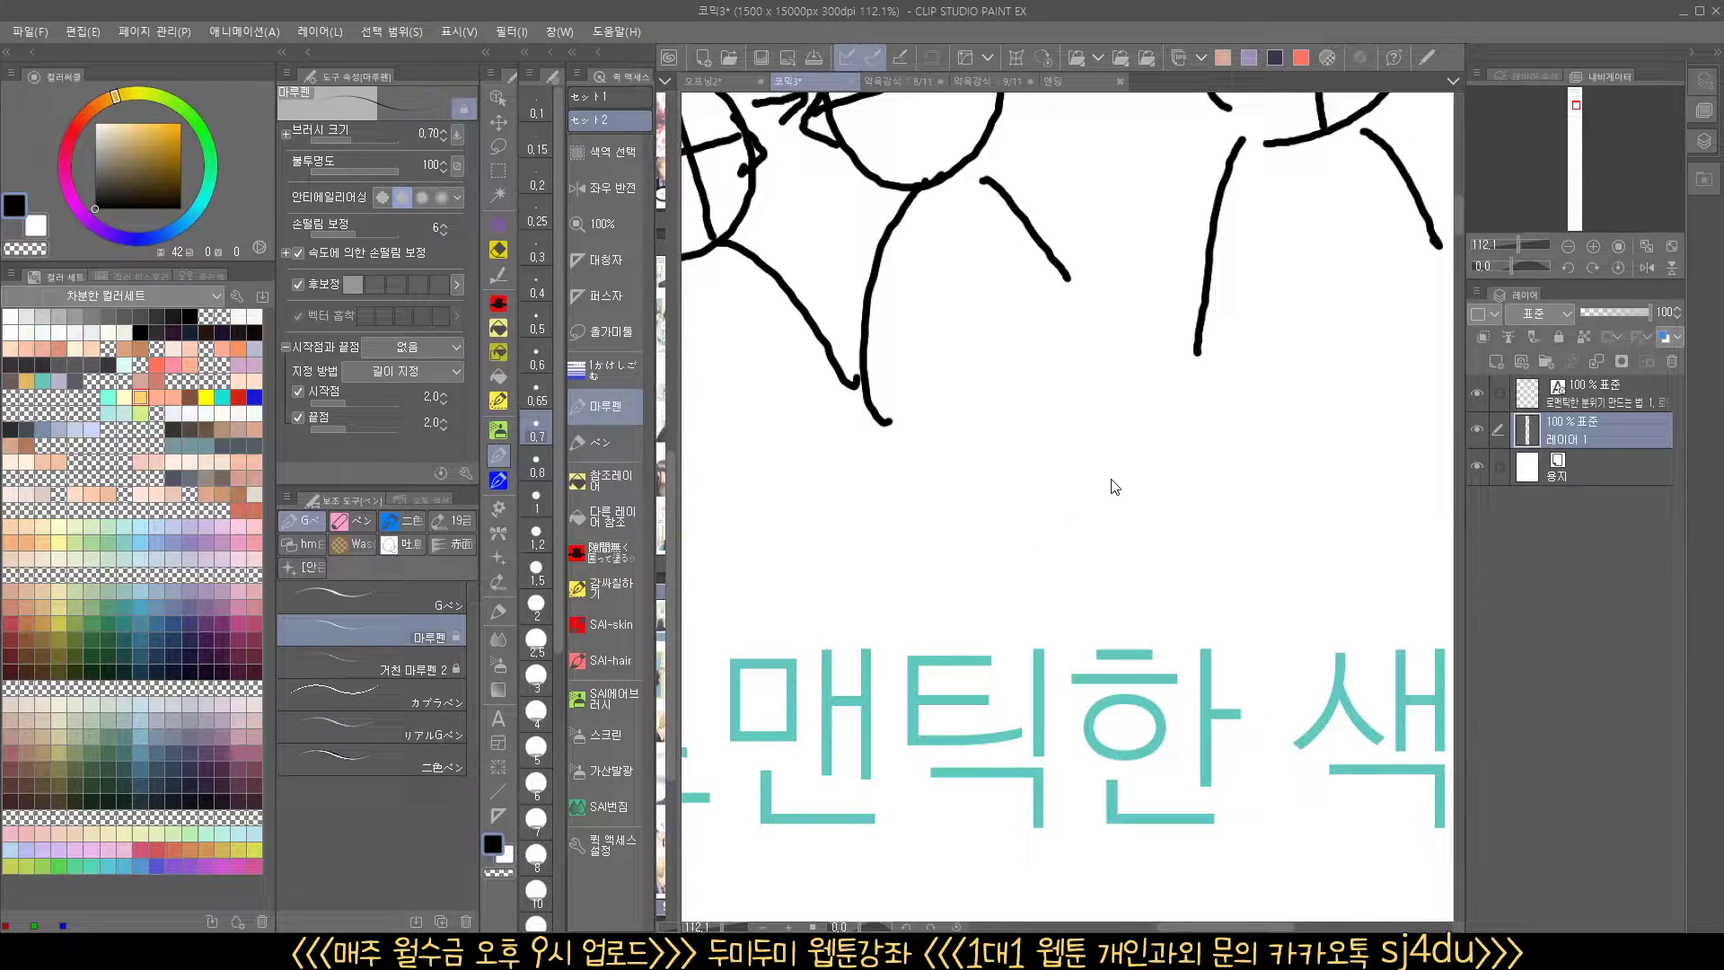
Undo the strokes of the framed front-facing figure
key("ctrl+z")
key("ctrl+z")
key("ctrl+z")
key("ctrl+z")
Sketch a single figure beside the first pair, its head turned up to the right, with an arrow along its gaze
mouse_move(1158, 422)
left_mouse_down()
mouse_move(1131, 408)
mouse_move(1248, 608)
mouse_move(919, 618)
left_mouse_up()
mouse_move(1061, 230)
left_mouse_down()
mouse_move(1018, 261)
mouse_move(1088, 230)
mouse_move(1097, 382)
left_mouse_up()
left_click_drag(989, 322, 1176, 299)
left_click_drag(1064, 388, 994, 667)
left_click_drag(1142, 372, 1254, 593)
left_click_drag(1123, 274, 1255, 212)
Sketch a second figure farther right looking down to the left, with an arrow pointing toward the other figure
mouse_move(1206, 219)
left_mouse_down()
mouse_move(1224, 263)
mouse_move(1143, 396)
mouse_move(1062, 500)
mouse_move(1047, 495)
left_mouse_up()
mouse_move(1179, 230)
left_mouse_down()
mouse_move(1118, 314)
mouse_move(1214, 224)
mouse_move(1189, 388)
left_mouse_up()
left_click_drag(1236, 297, 1019, 384)
mouse_move(1039, 351)
left_mouse_down()
mouse_move(1001, 395)
mouse_move(1082, 400)
left_mouse_up()
mouse_move(1195, 391)
left_mouse_down()
mouse_move(1174, 408)
mouse_move(1127, 646)
left_mouse_up()
left_click_drag(1257, 369, 1354, 585)
Try to enclose each of the two new figures in its own panel frame
mouse_move(714, 692)
left_mouse_down()
mouse_move(893, 696)
mouse_move(1026, 629)
mouse_move(995, 238)
mouse_move(747, 260)
mouse_move(739, 572)
mouse_move(759, 705)
left_mouse_up()
mouse_move(1087, 215)
left_mouse_down()
mouse_move(1071, 399)
mouse_move(1369, 413)
mouse_move(1064, 243)
left_mouse_up()
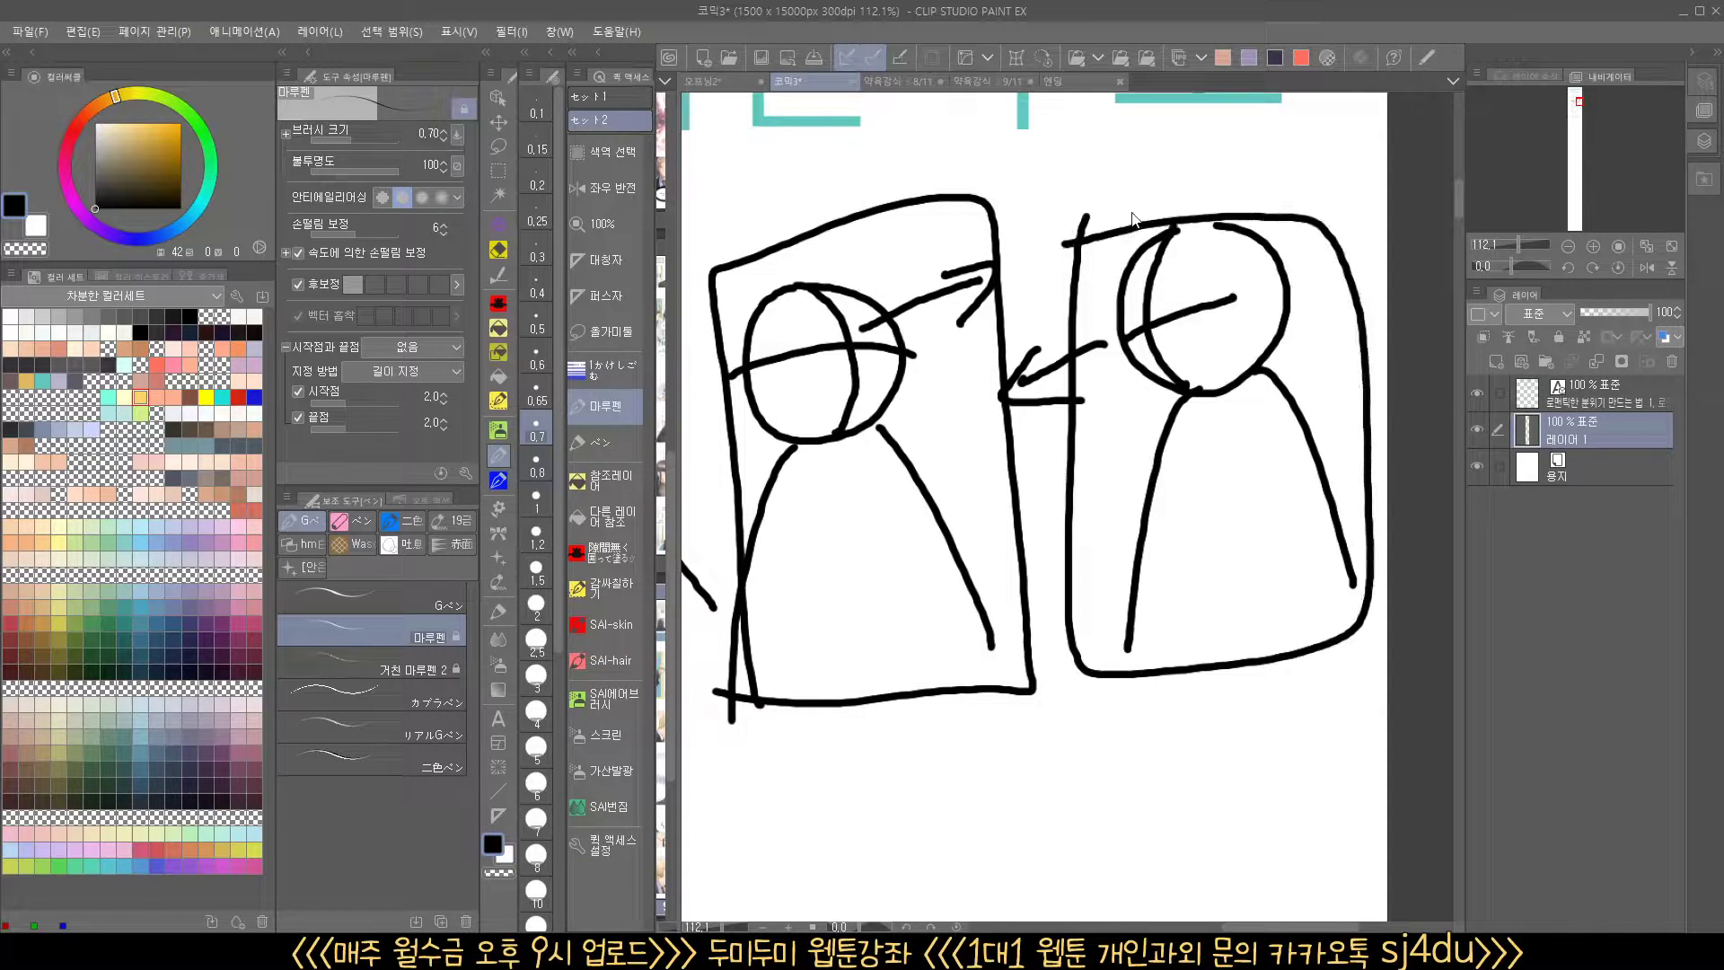
key("ctrl+z")
key("ctrl+z")
mouse_move(714, 268)
left_mouse_down()
mouse_move(1279, 167)
mouse_move(1371, 457)
mouse_move(1224, 631)
mouse_move(763, 732)
left_mouse_up()
key("ctrl+z")
key("ctrl+z")
key("ctrl+z")
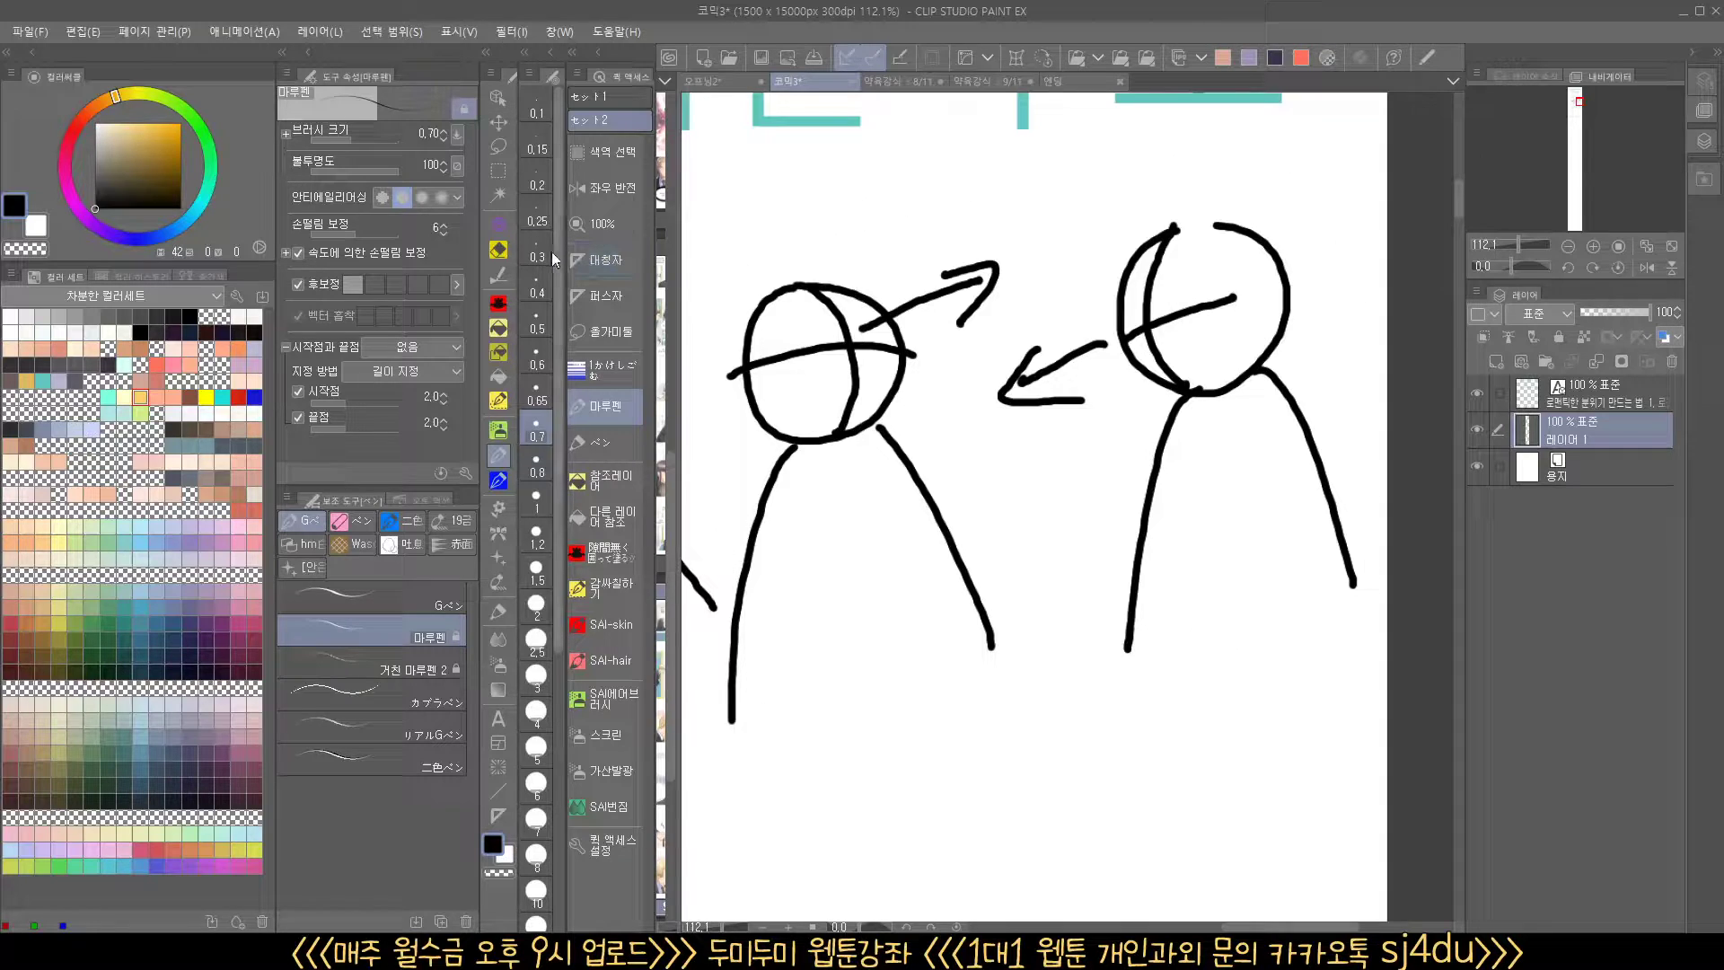
Lasso the left figure of the new pair with its arrow and move it down below the right figure's level
left_click(499, 147)
mouse_move(1032, 714)
left_mouse_down()
mouse_move(964, 386)
mouse_move(721, 264)
mouse_move(714, 638)
mouse_move(772, 766)
left_mouse_up()
key("ctrl+t")
mouse_move(961, 623)
left_mouse_down()
mouse_move(997, 719)
mouse_move(978, 715)
mouse_move(967, 741)
mouse_move(1006, 729)
mouse_move(988, 719)
left_mouse_up()
key("Return")
key("ctrl+d")
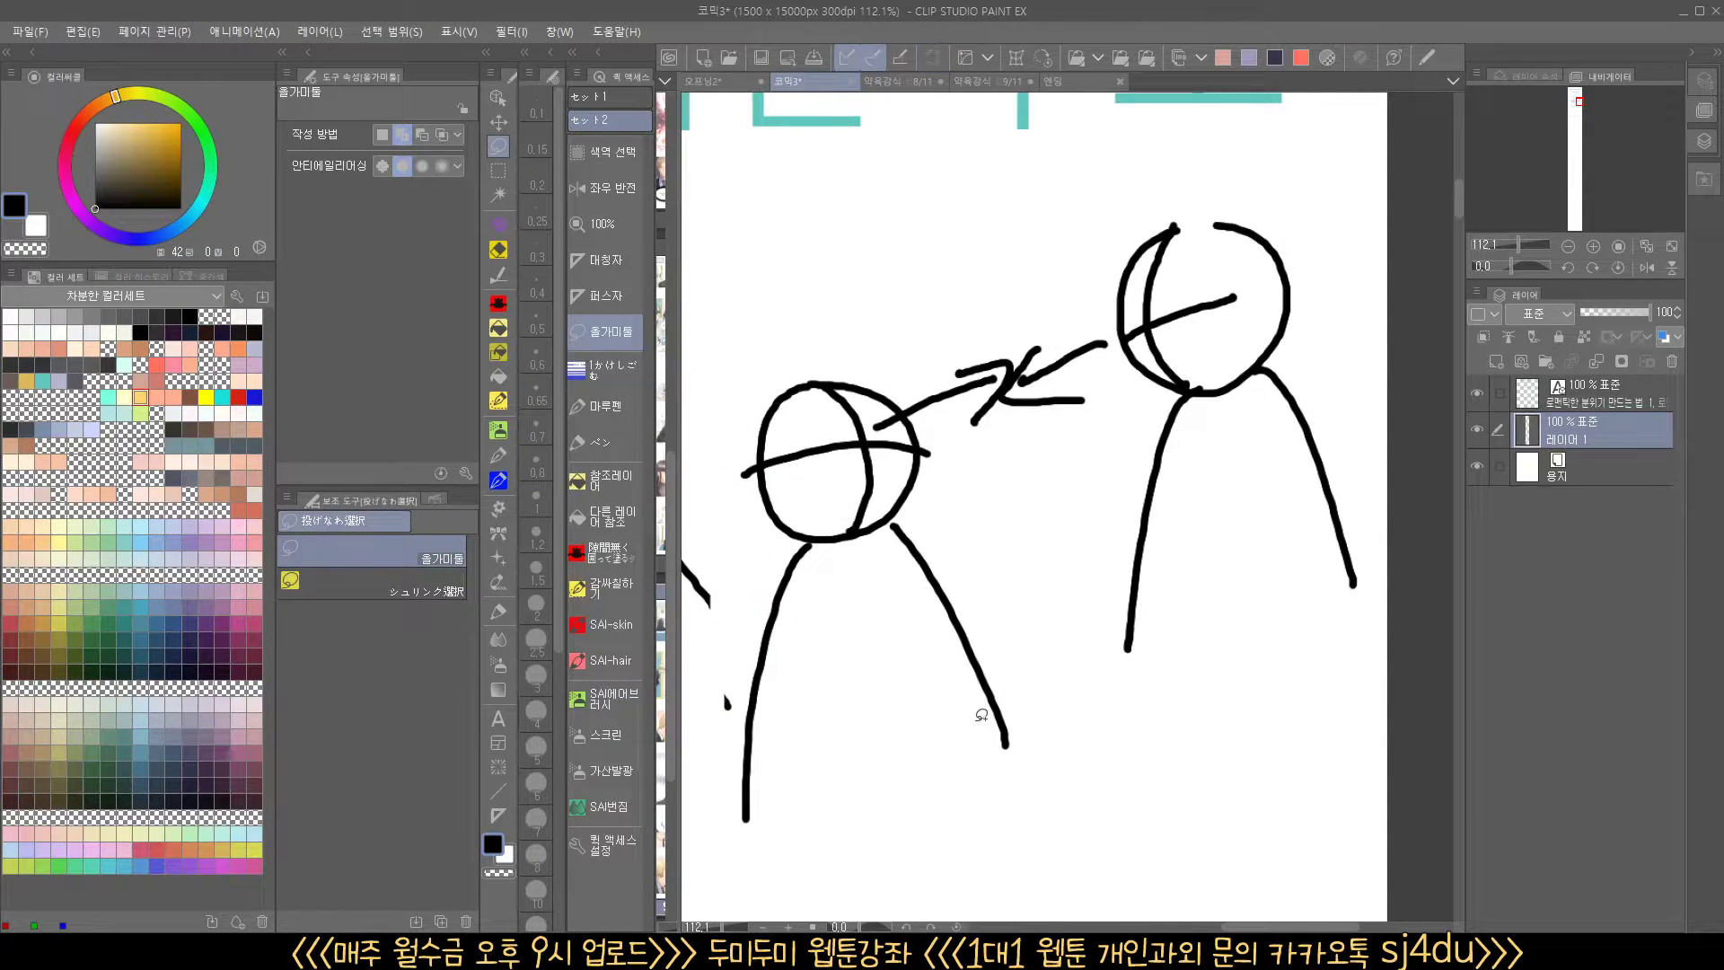
Draw one shared panel frame around both of the new figures with the 마루펜
left_click(603, 406)
mouse_move(725, 310)
left_mouse_down()
mouse_move(742, 710)
mouse_move(1270, 695)
mouse_move(1341, 619)
mouse_move(1348, 236)
mouse_move(1217, 168)
mouse_move(709, 279)
mouse_move(722, 446)
left_mouse_up()
mouse_move(986, 382)
left_mouse_down()
mouse_move(889, 493)
mouse_move(1072, 566)
left_mouse_up()
left_click(1071, 567)
mouse_move(953, 310)
left_mouse_down()
mouse_move(930, 345)
mouse_move(977, 355)
left_mouse_up()
left_click_drag(1128, 723, 1094, 712)
Paint a large peach blob and an overlapping golden yellow blob below "2. 로맨틱한 색상" with マジックペン 2 at brush size 14.70
scroll(1091, 665, "down", 8)
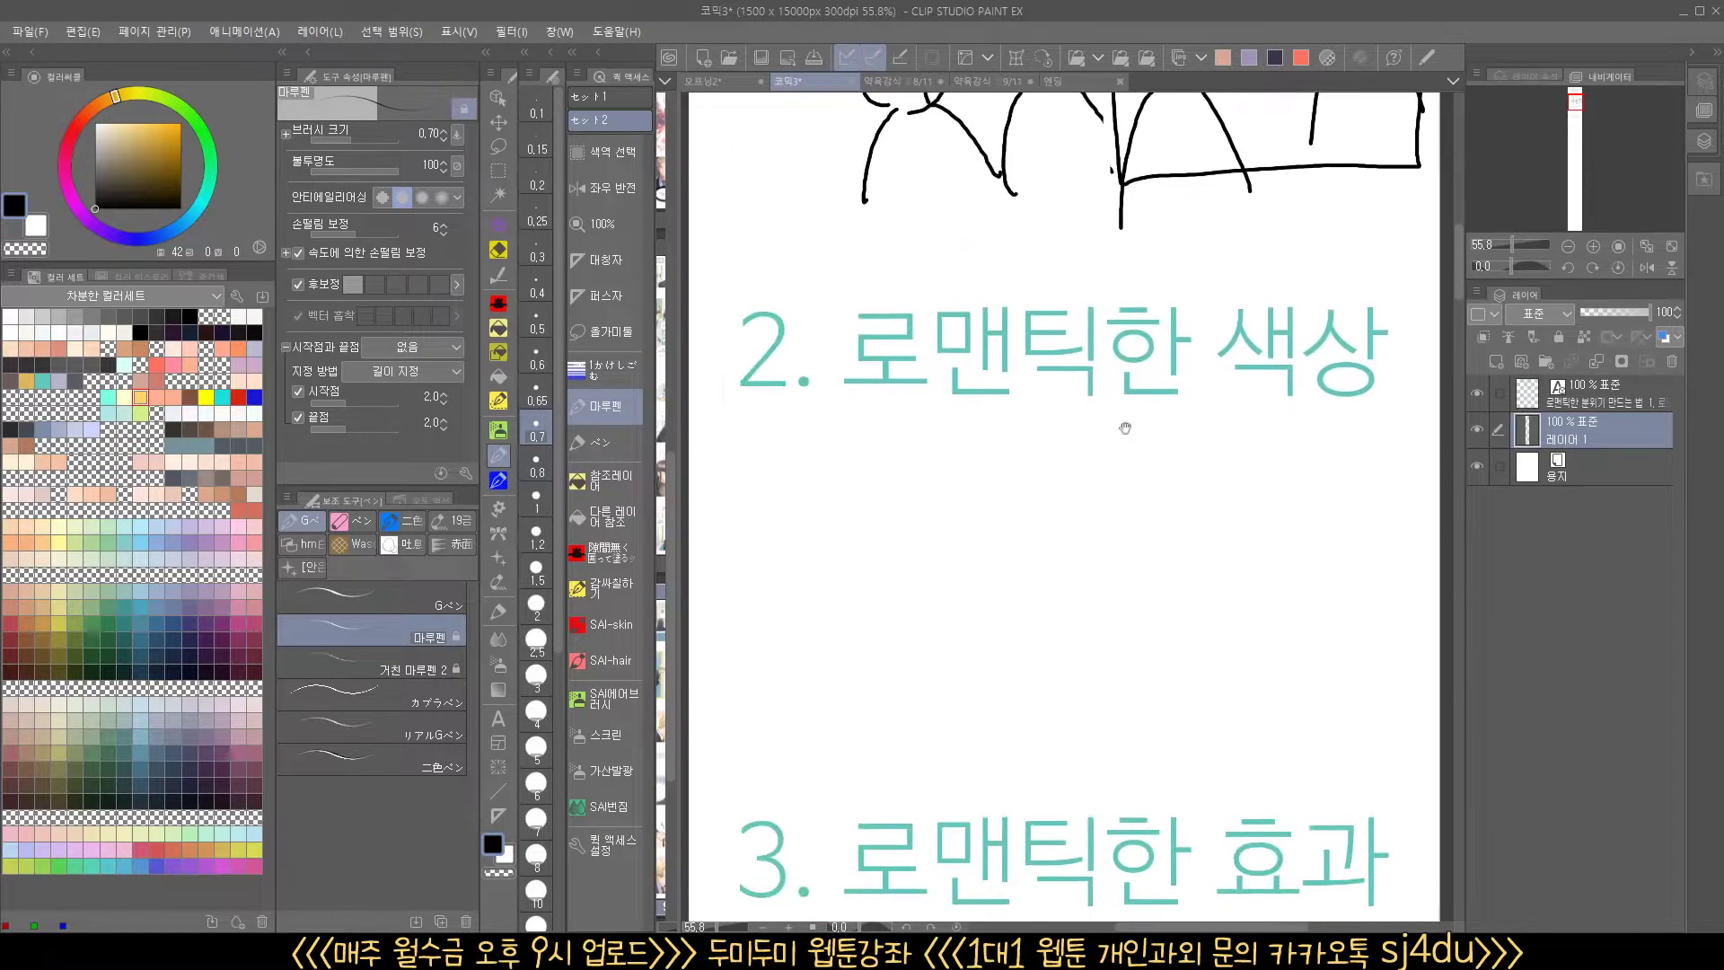
scroll(1087, 583, "up", 1)
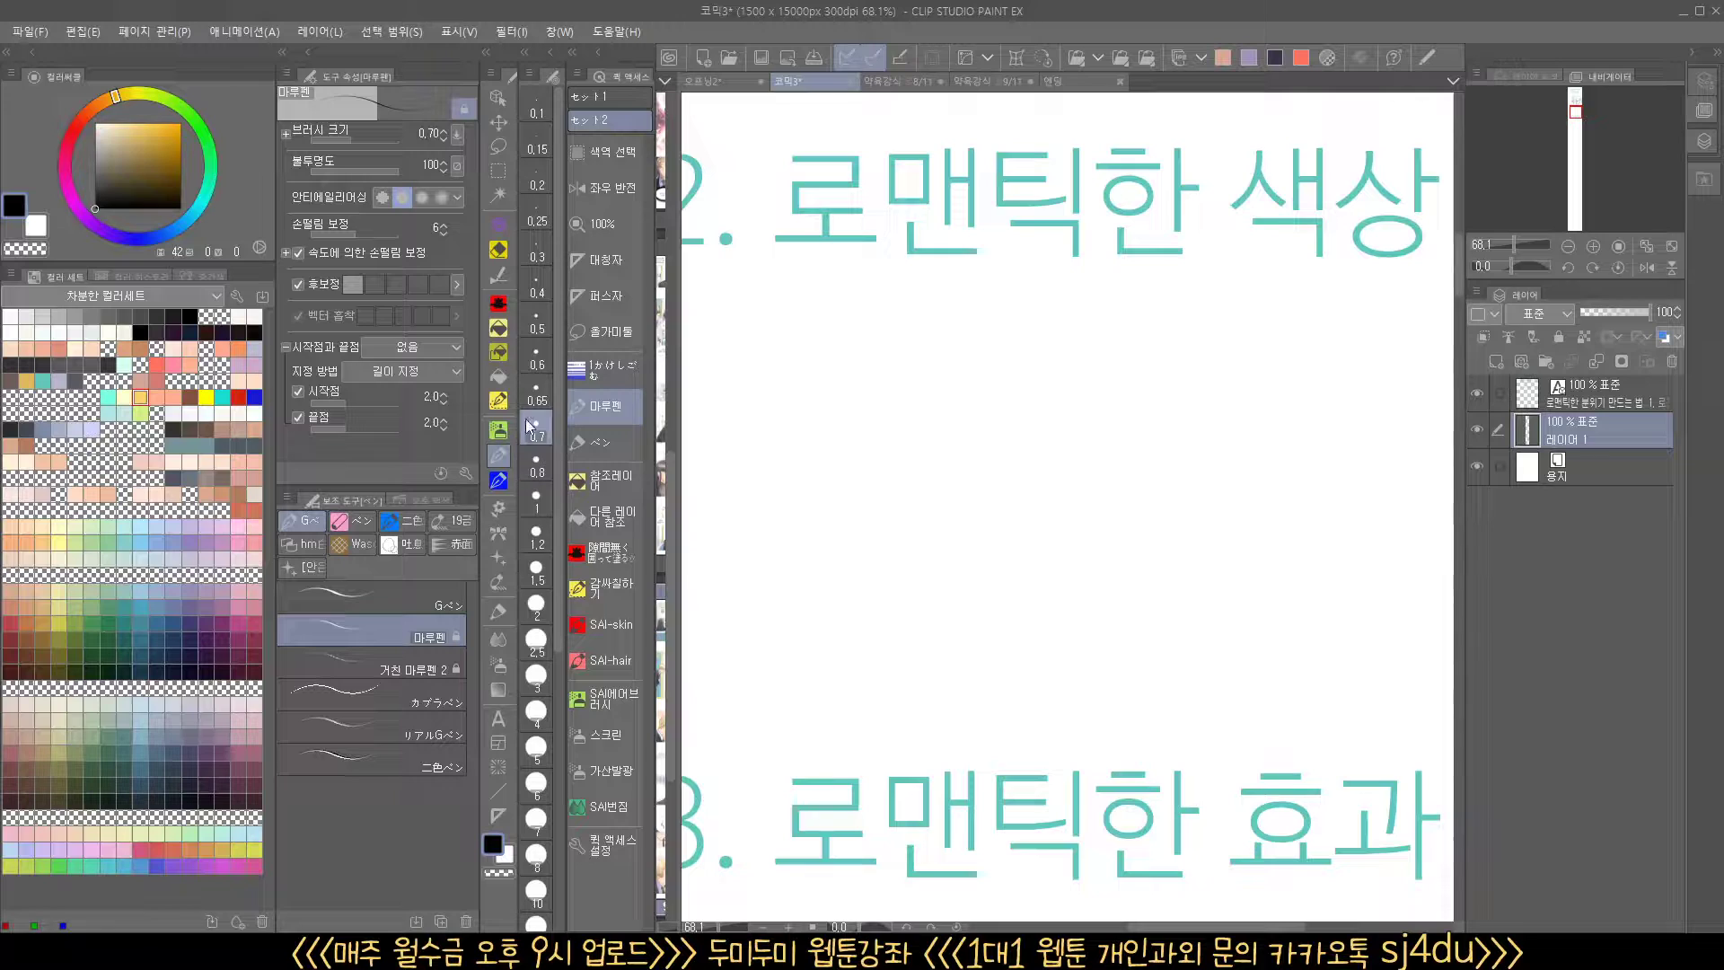
left_click(173, 396)
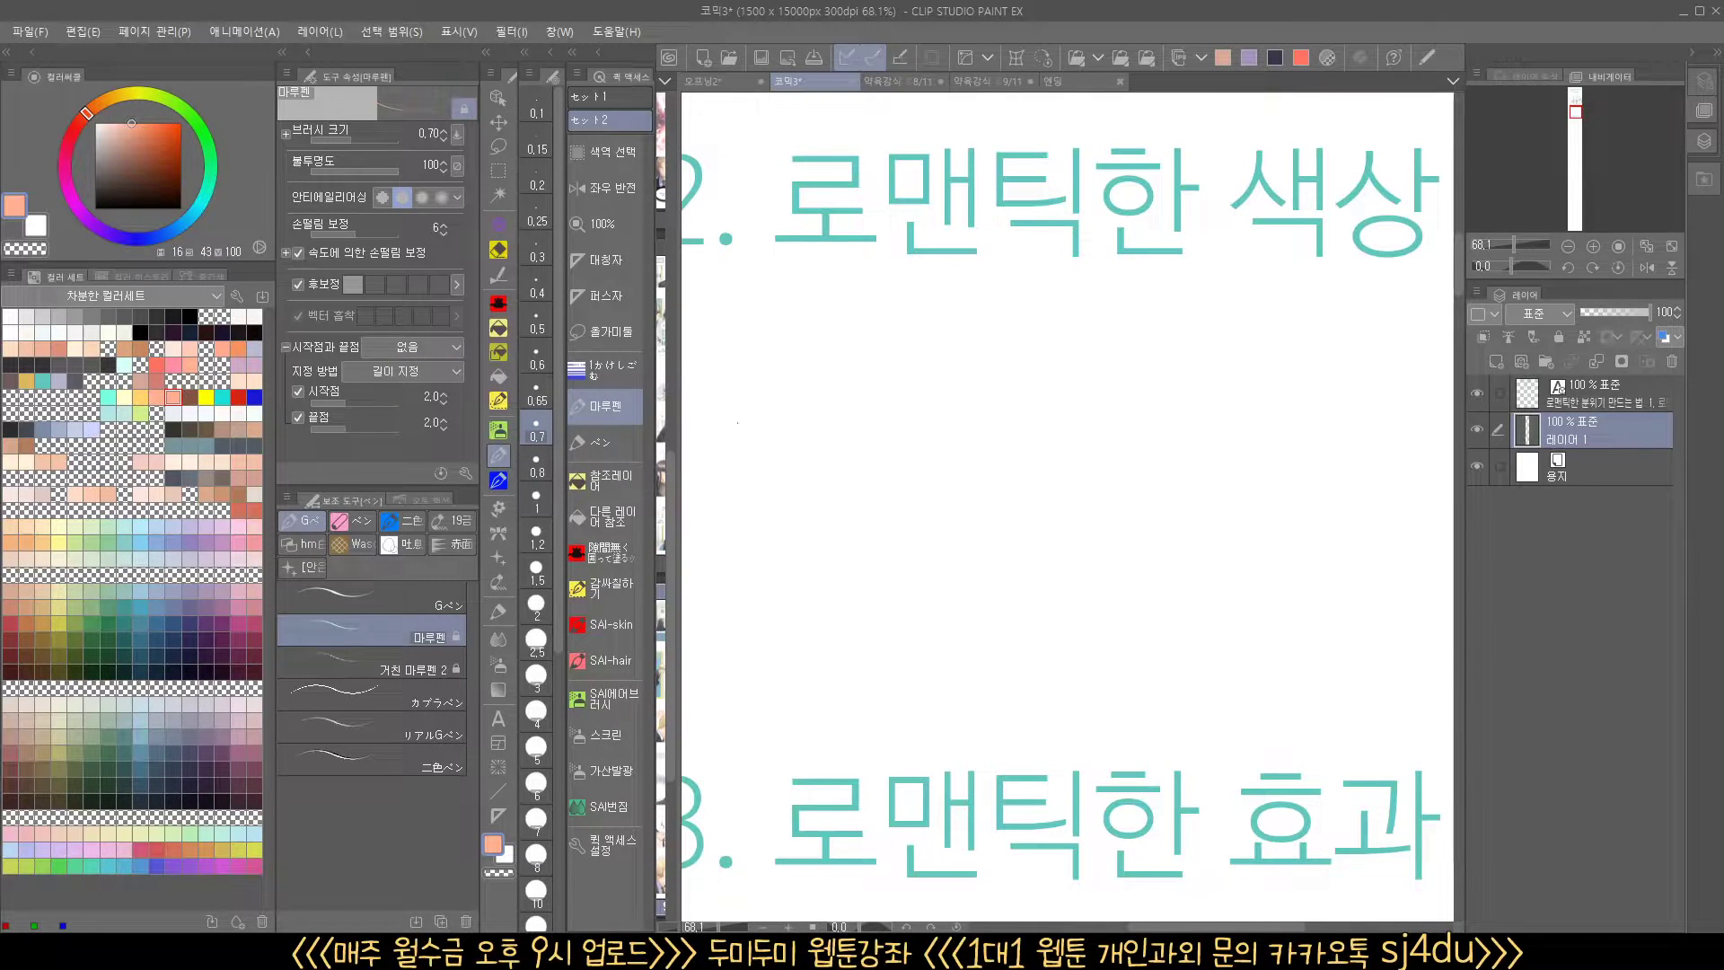
left_click(624, 443)
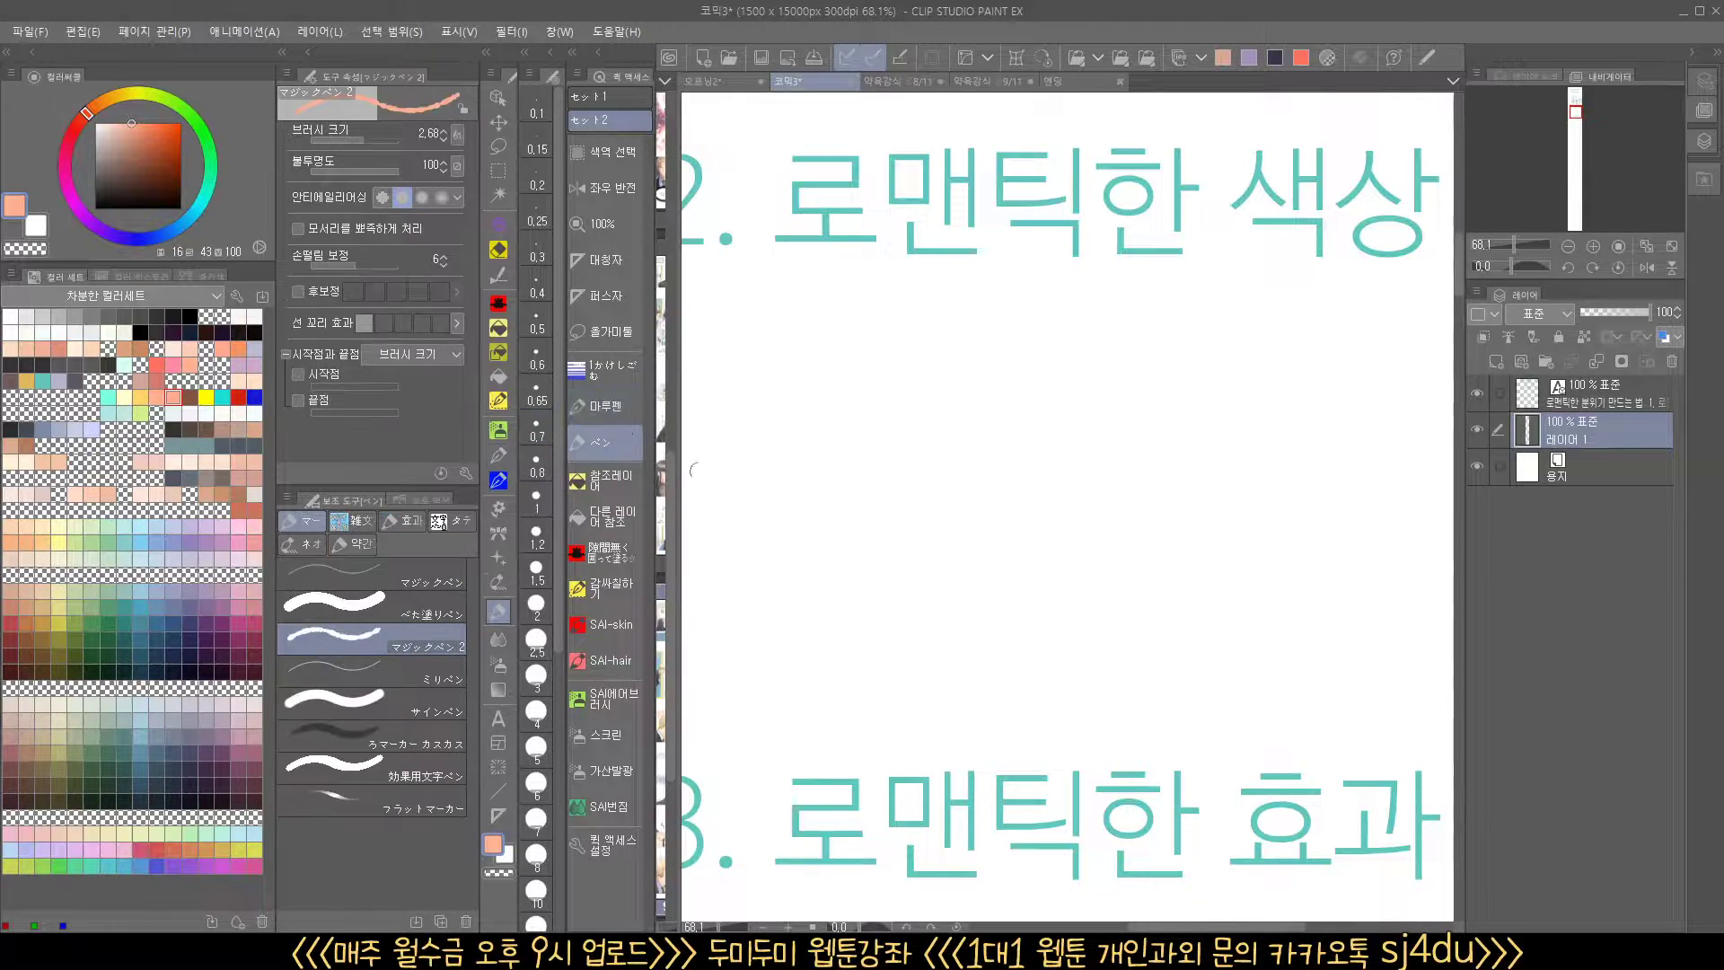
mouse_move(914, 412)
left_mouse_down()
mouse_move(886, 571)
mouse_move(1042, 399)
mouse_move(875, 541)
mouse_move(979, 427)
mouse_move(993, 462)
left_mouse_up()
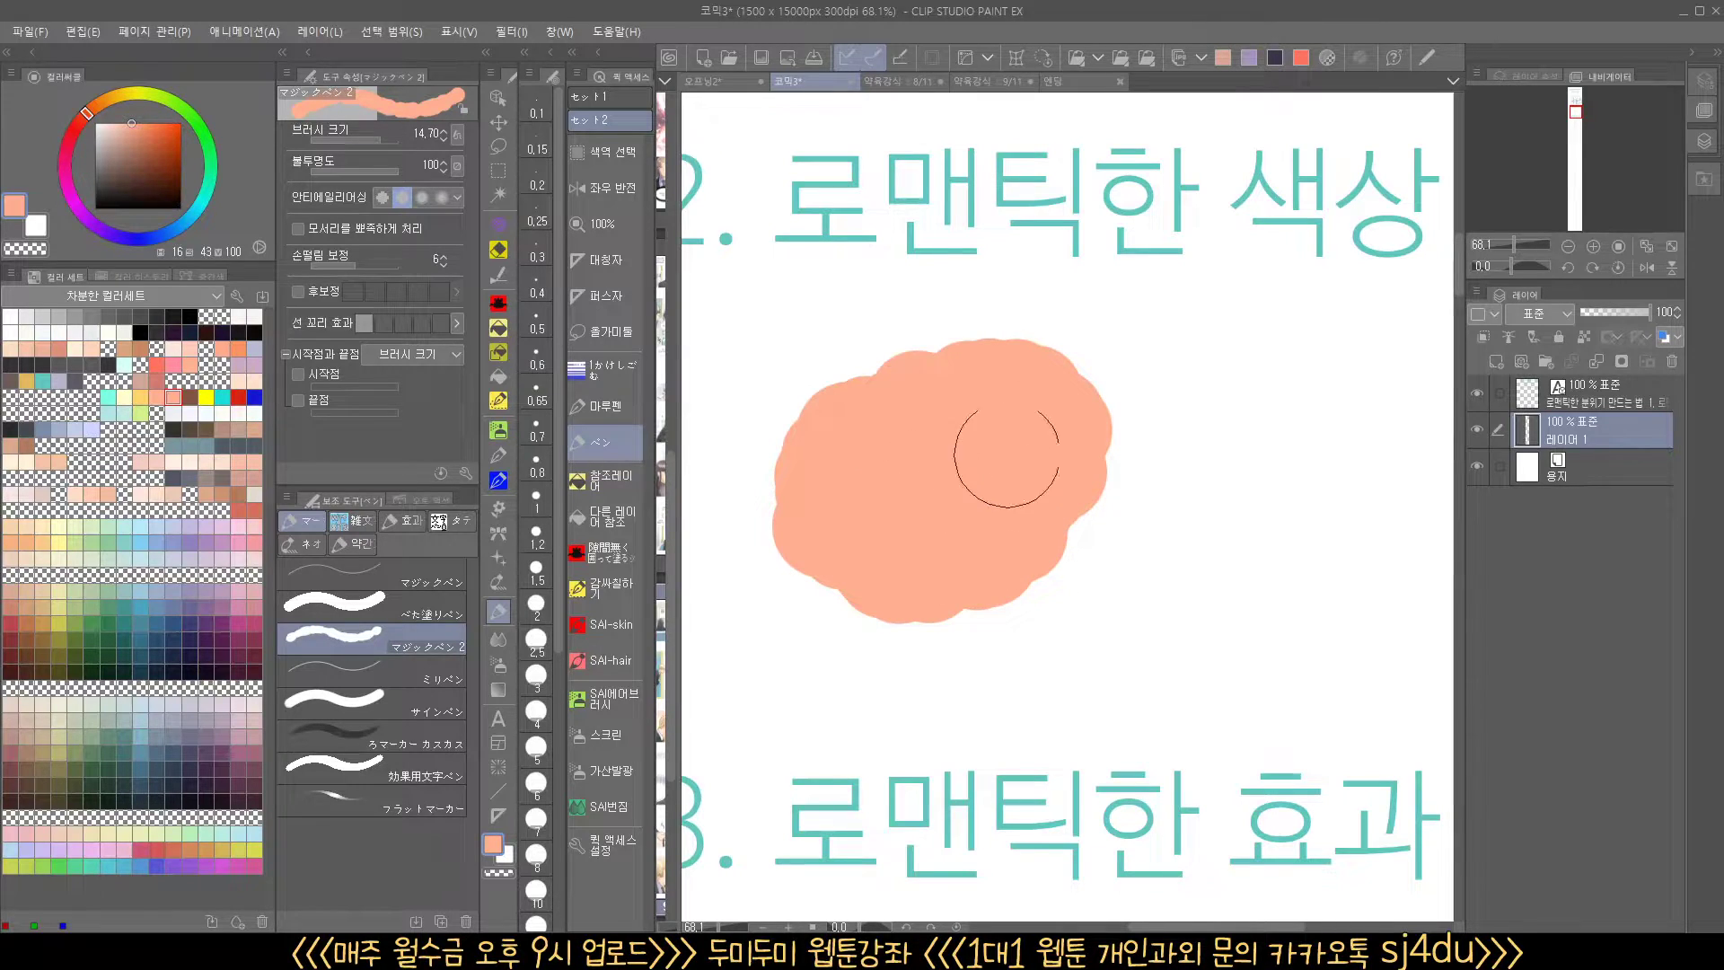
left_click(141, 395)
mouse_move(743, 396)
left_mouse_down()
mouse_move(788, 427)
mouse_move(844, 377)
left_mouse_up()
Try a light yellow-green blob next to the peach one
left_click(141, 412)
mouse_move(1097, 434)
left_mouse_down()
mouse_move(1113, 521)
mouse_move(1140, 494)
left_mouse_up()
key("ctrl+z")
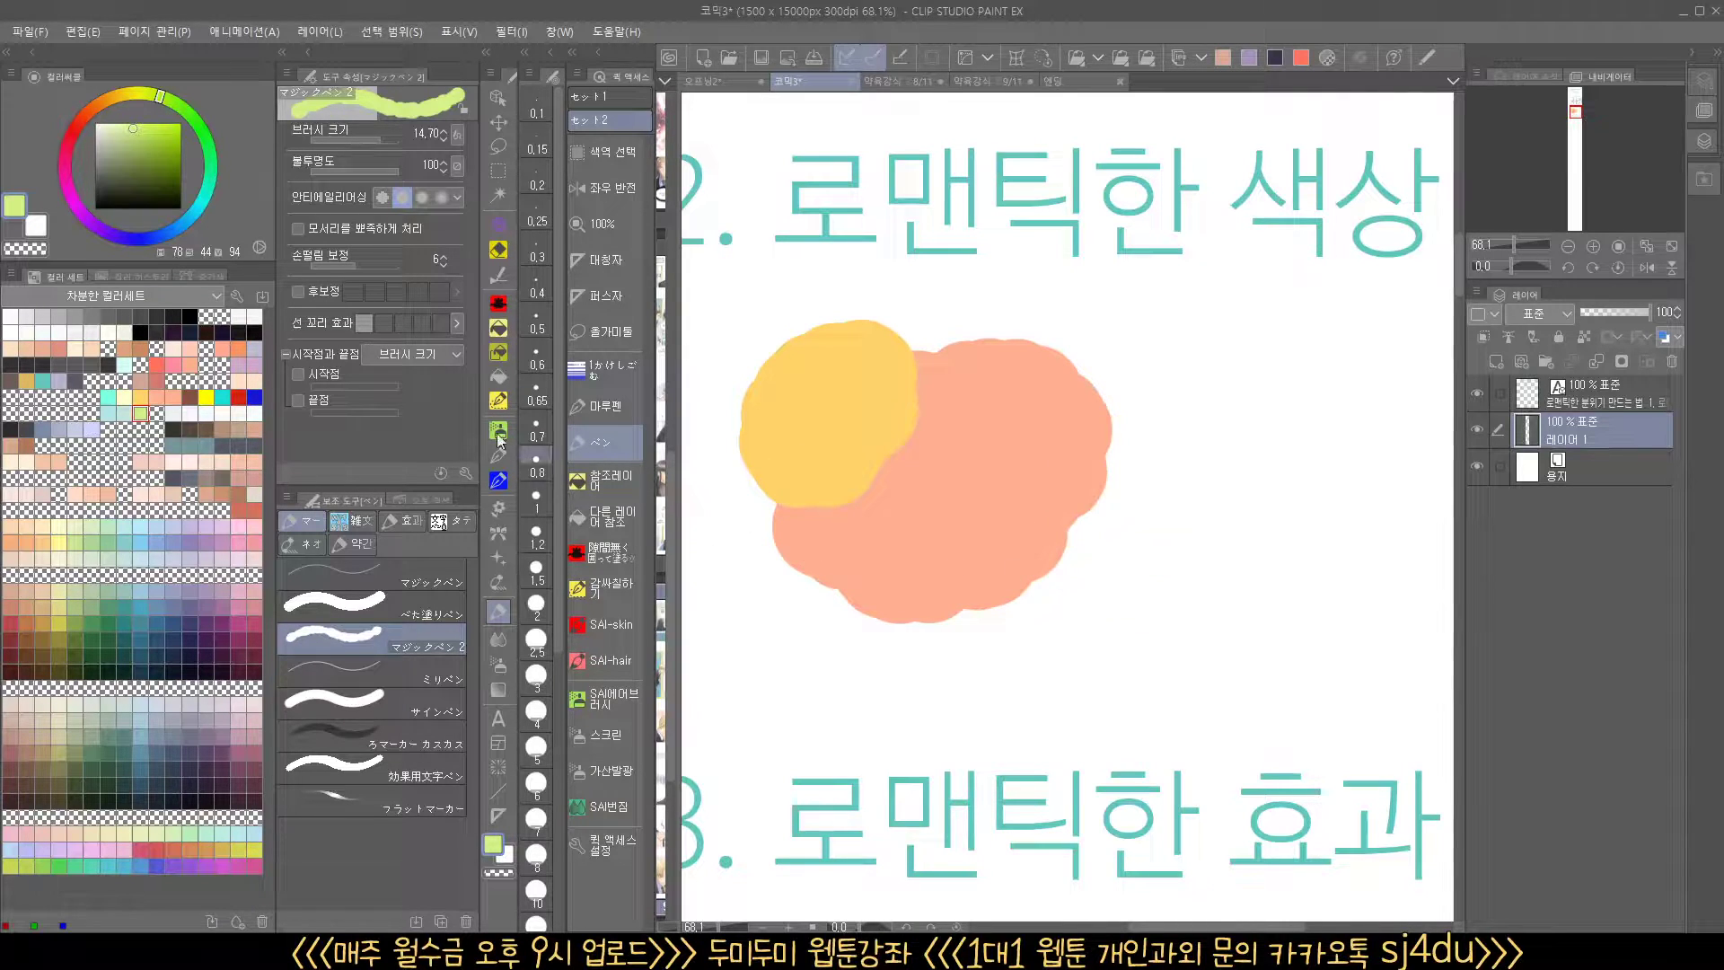
Paint a pale mint blob (hue 167, saturation 15, value 92) against the right side of the peach blob
left_click(124, 365)
left_click(108, 128)
mouse_move(1114, 395)
left_mouse_down()
mouse_move(1097, 482)
mouse_move(1186, 446)
left_mouse_up()
left_click_drag(1153, 582, 1065, 603)
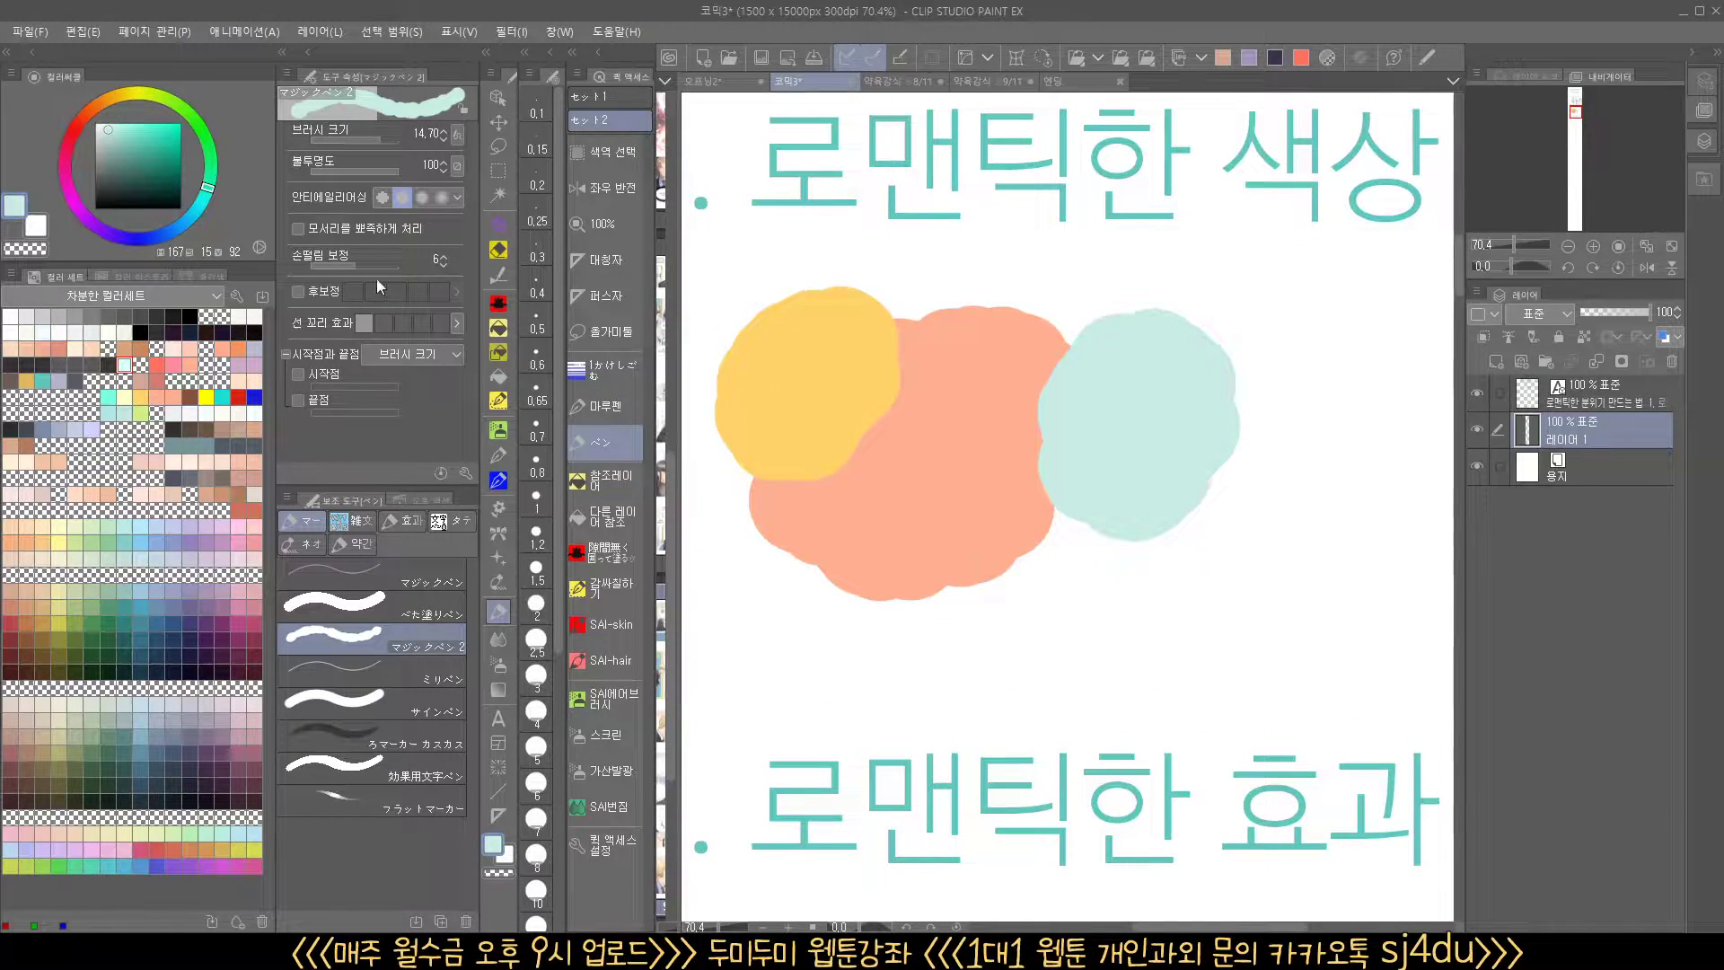
Repaint the yellow blob in a softer yellow with hue 42, saturation 38 and value 100
left_click(789, 347, "alt")
left_click(119, 123)
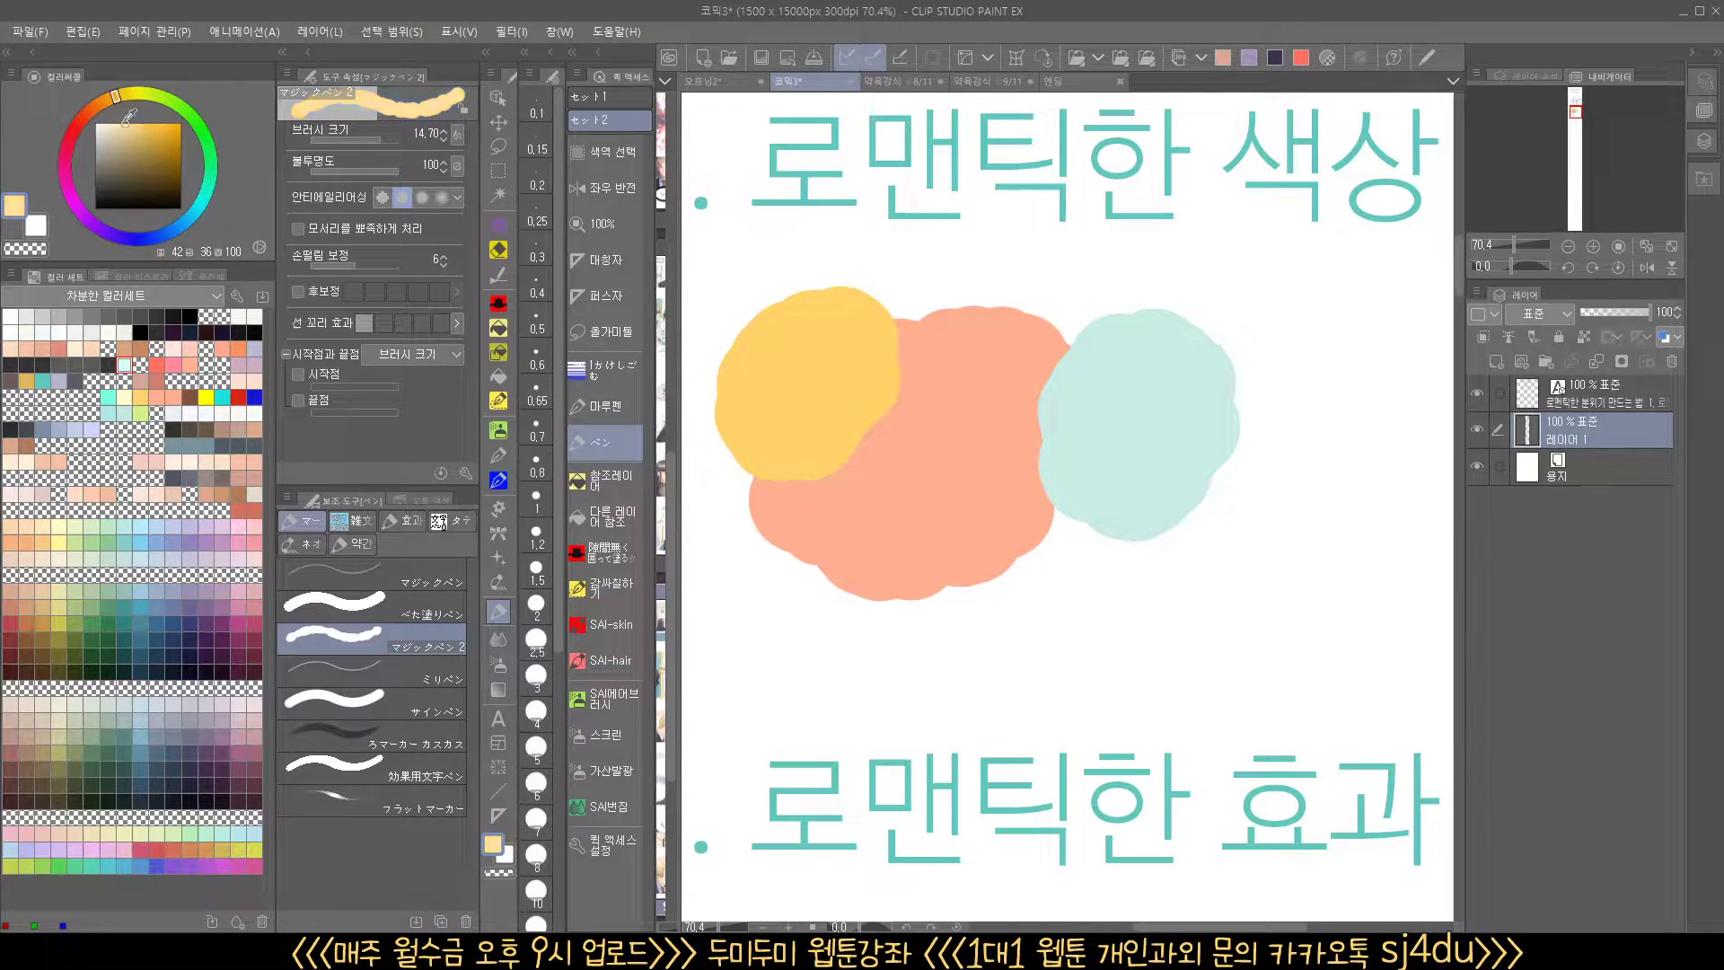
mouse_move(876, 364)
left_mouse_down()
mouse_move(743, 373)
mouse_move(822, 378)
left_mouse_up()
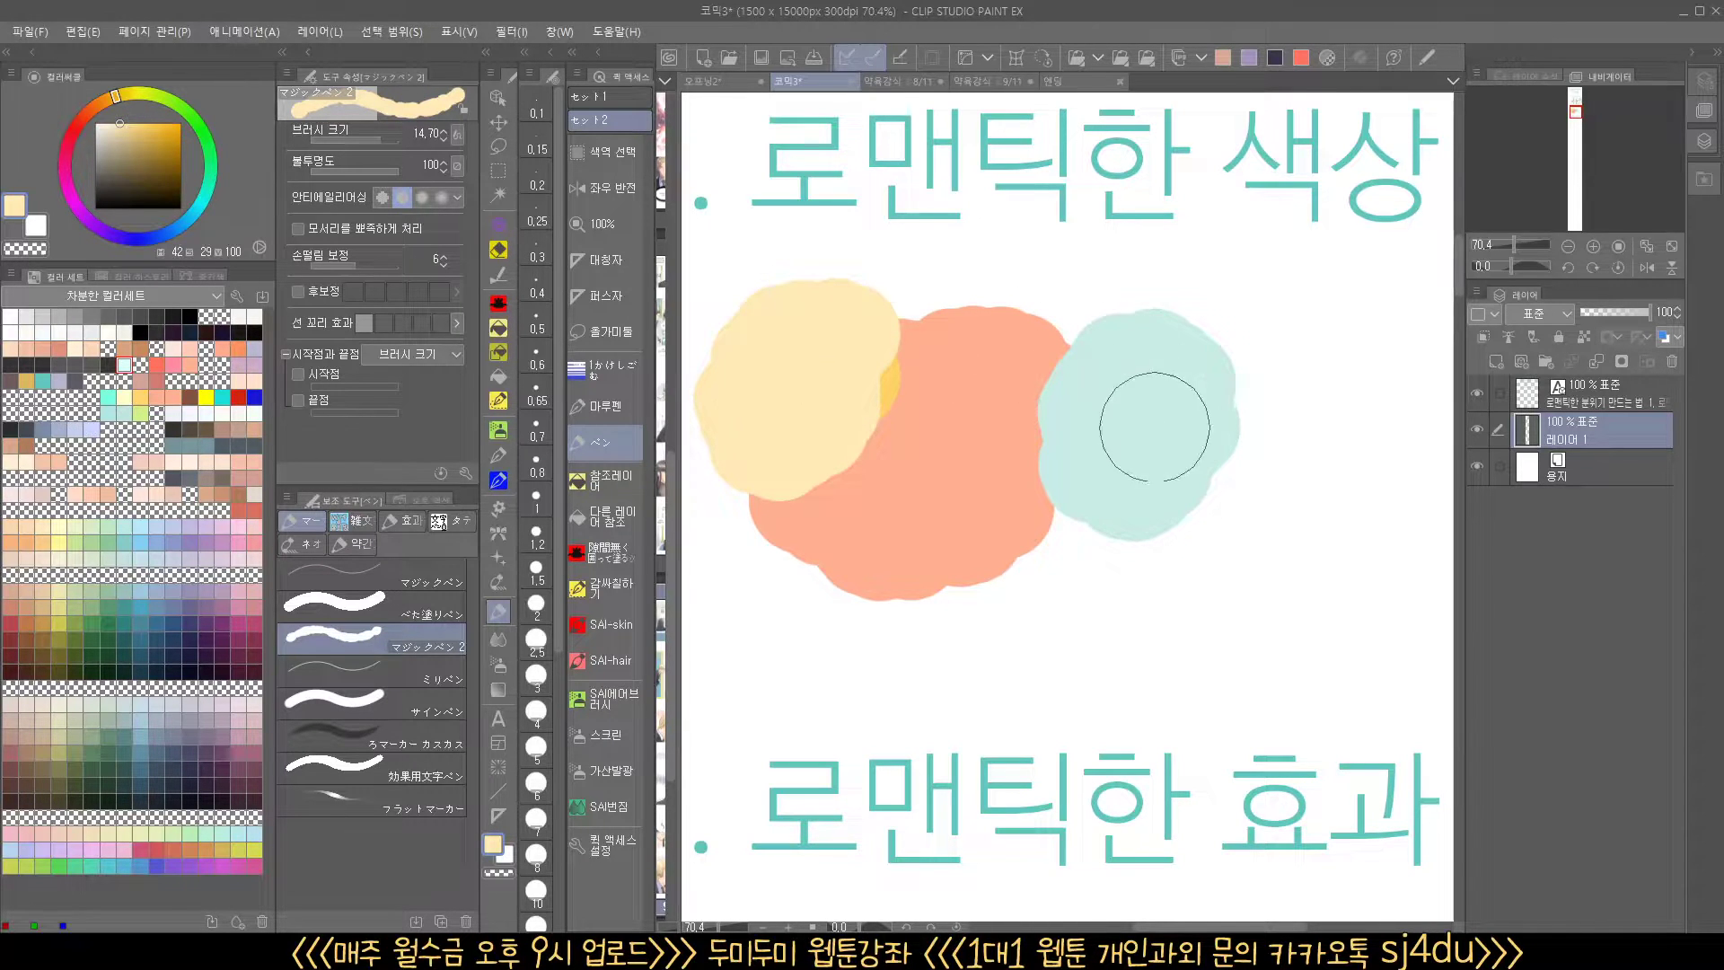
key("ctrl+z")
left_click(128, 123)
left_click_drag(712, 288, 846, 392)
mouse_move(1174, 493)
left_mouse_down()
mouse_move(1141, 574)
mouse_move(1093, 608)
mouse_move(1115, 587)
mouse_move(1111, 601)
left_mouse_up()
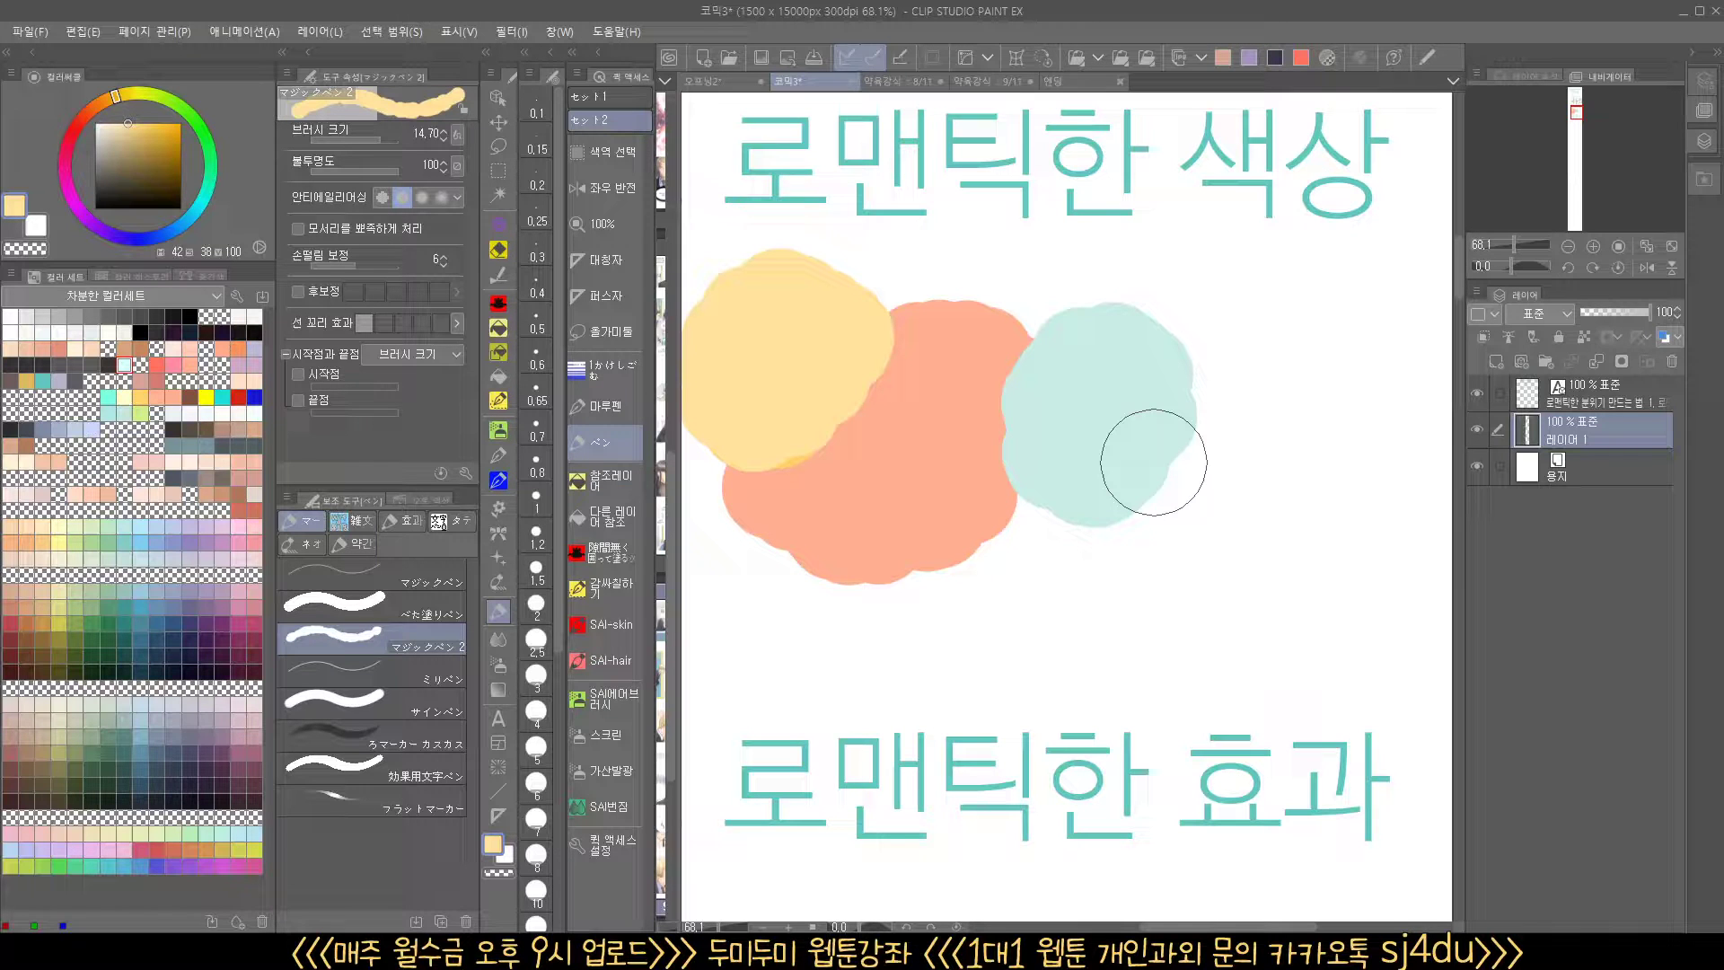
Select a large rectangle below the "3. 로맨틱한 효과" heading and fill it with peach (hue 16, saturation 43, value 100)
scroll(1200, 435, "down", 3)
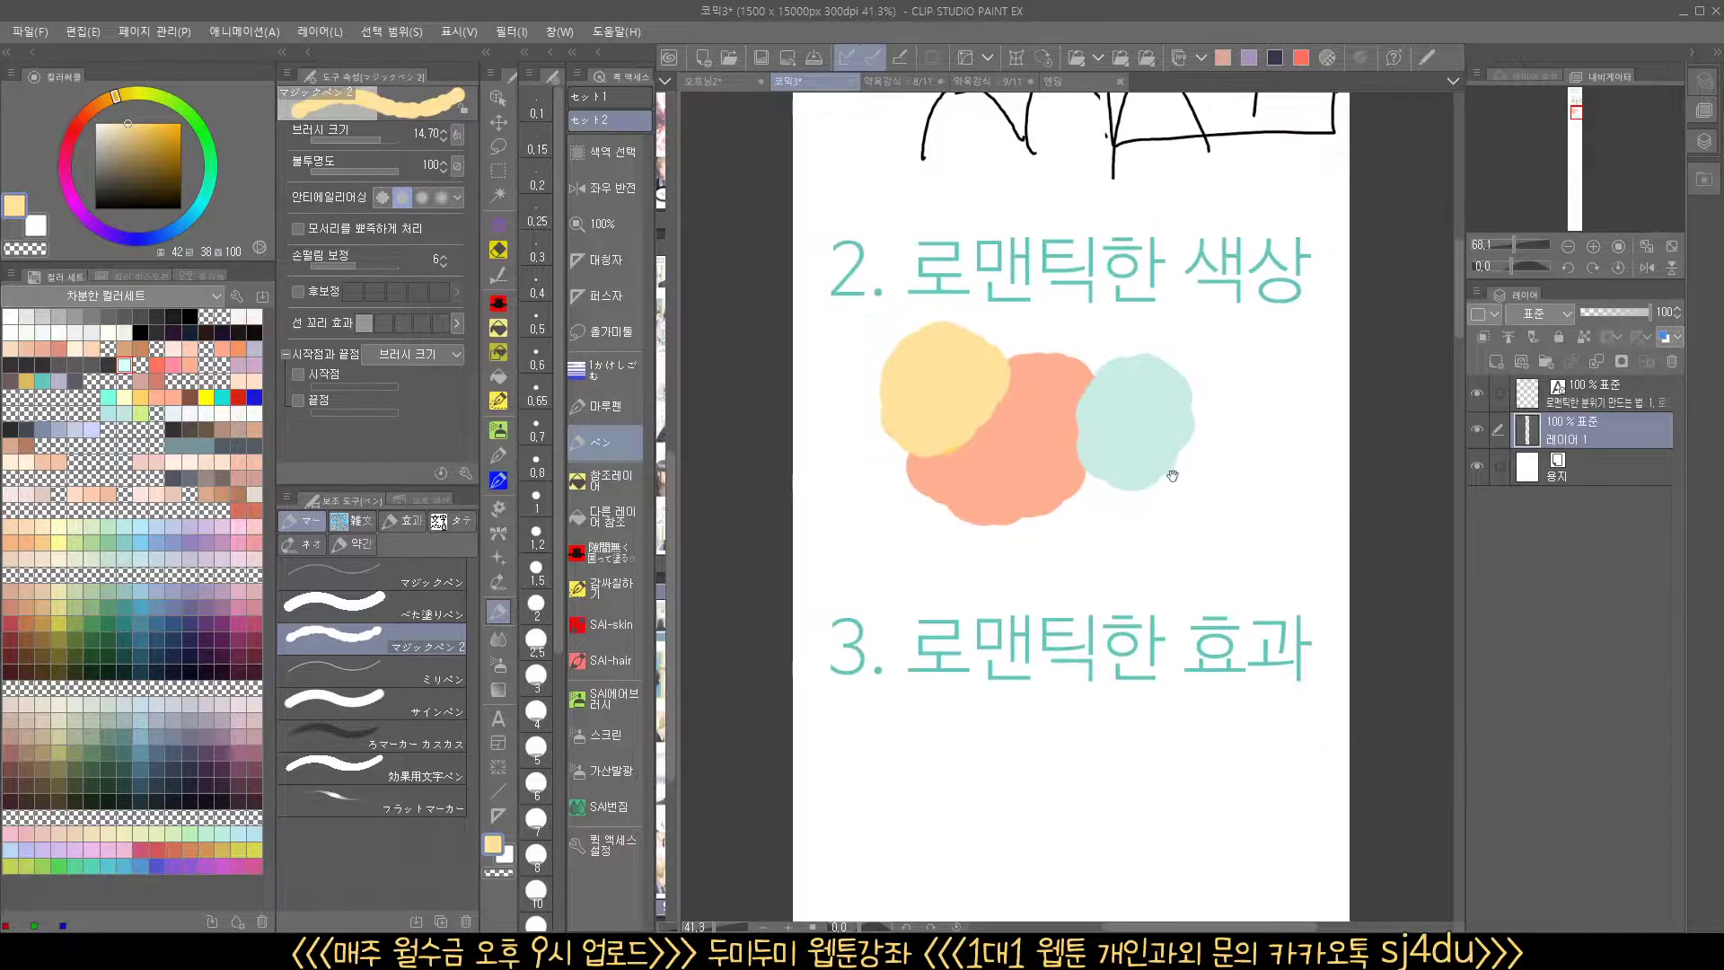
scroll(1139, 512, "up", 3)
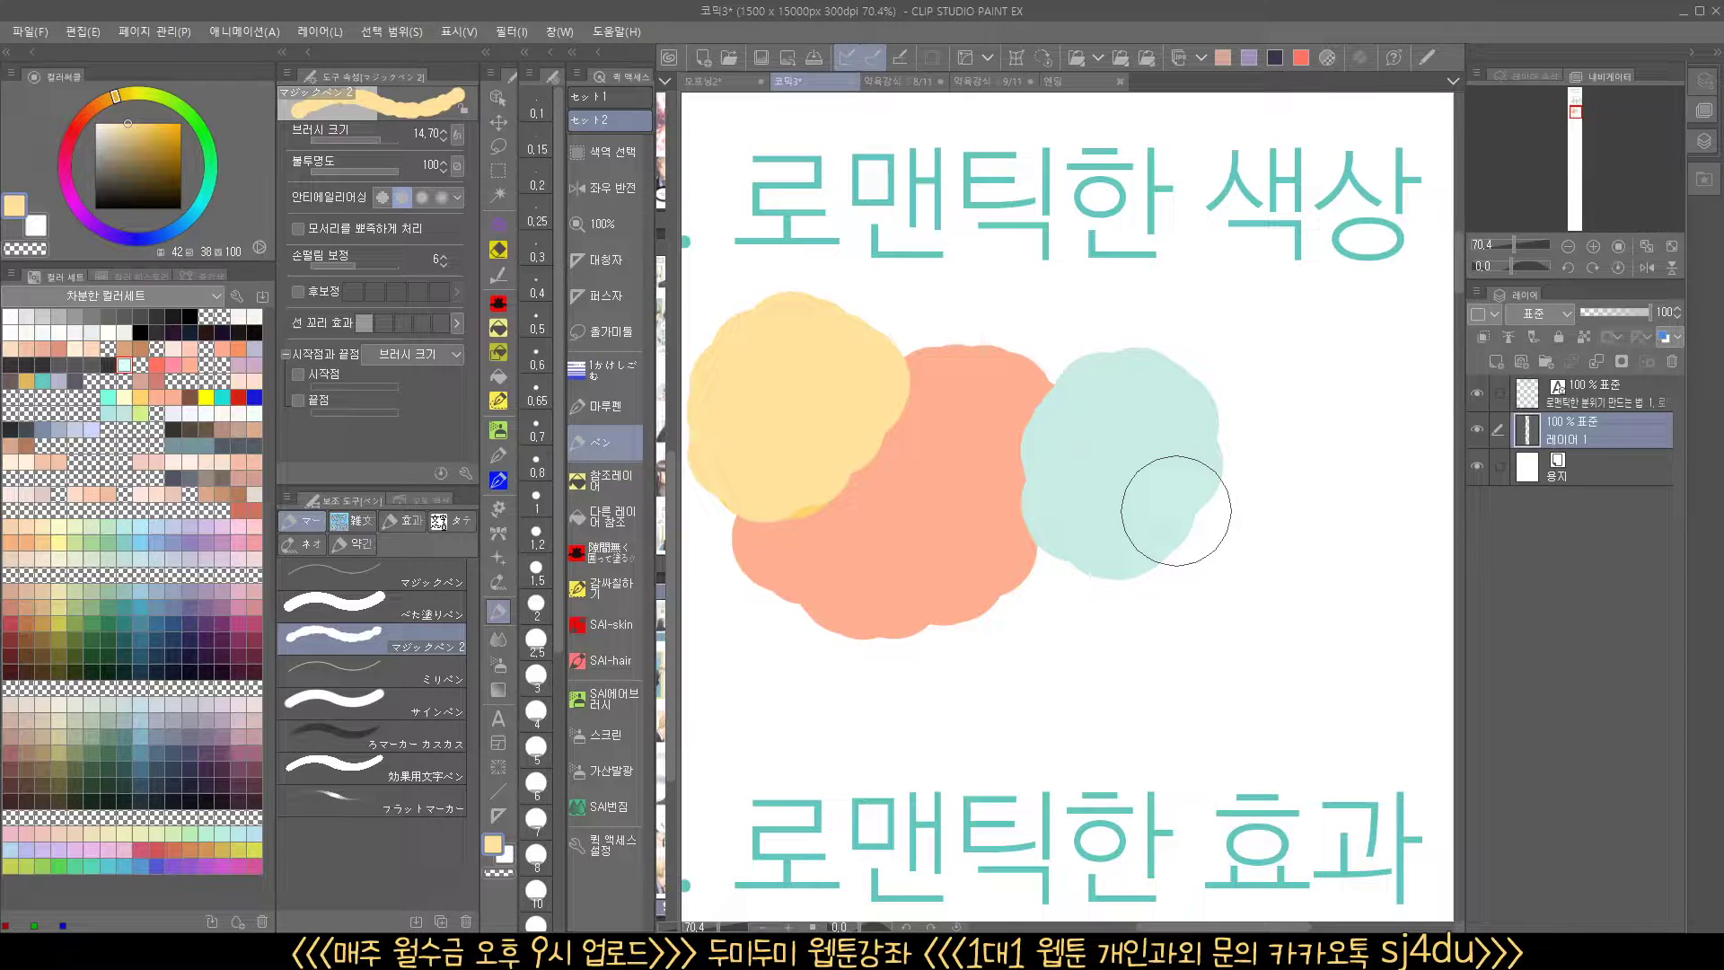
scroll(1164, 588, "down", 3)
left_click_drag(1129, 732, 1062, 418)
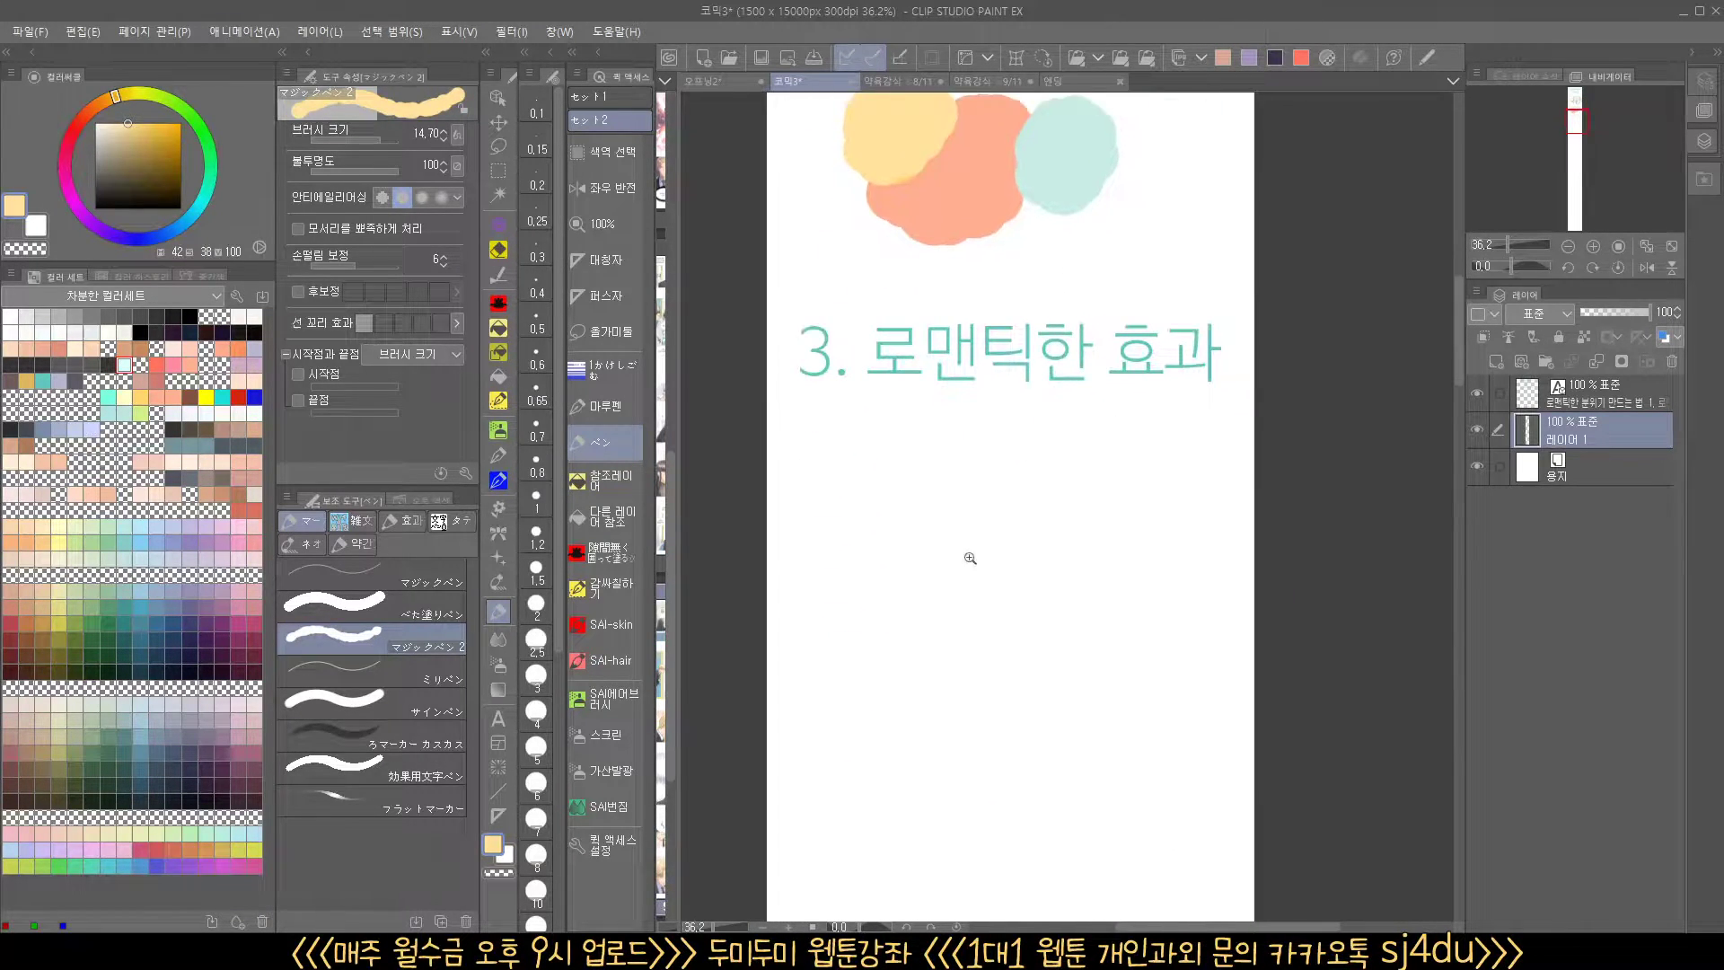
scroll(971, 558, "up", 3)
scroll(991, 593, "down", 2)
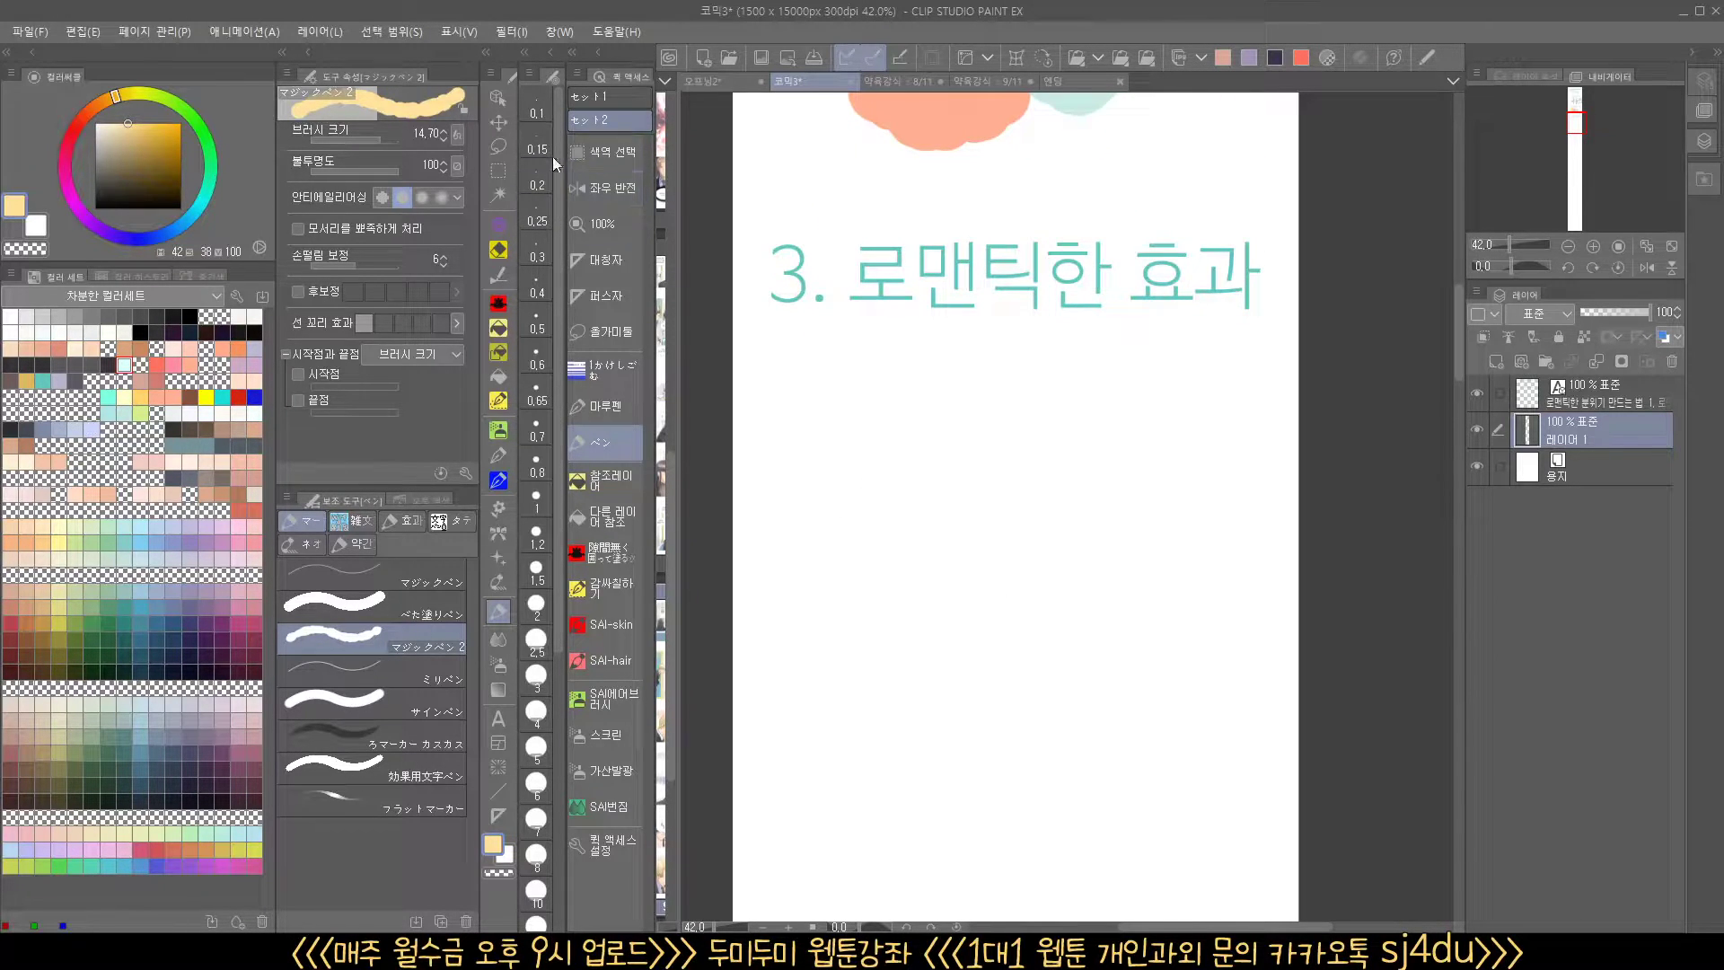
left_click(499, 171)
left_click_drag(755, 348, 1272, 758)
left_click(173, 397)
key("alt+BackSpace")
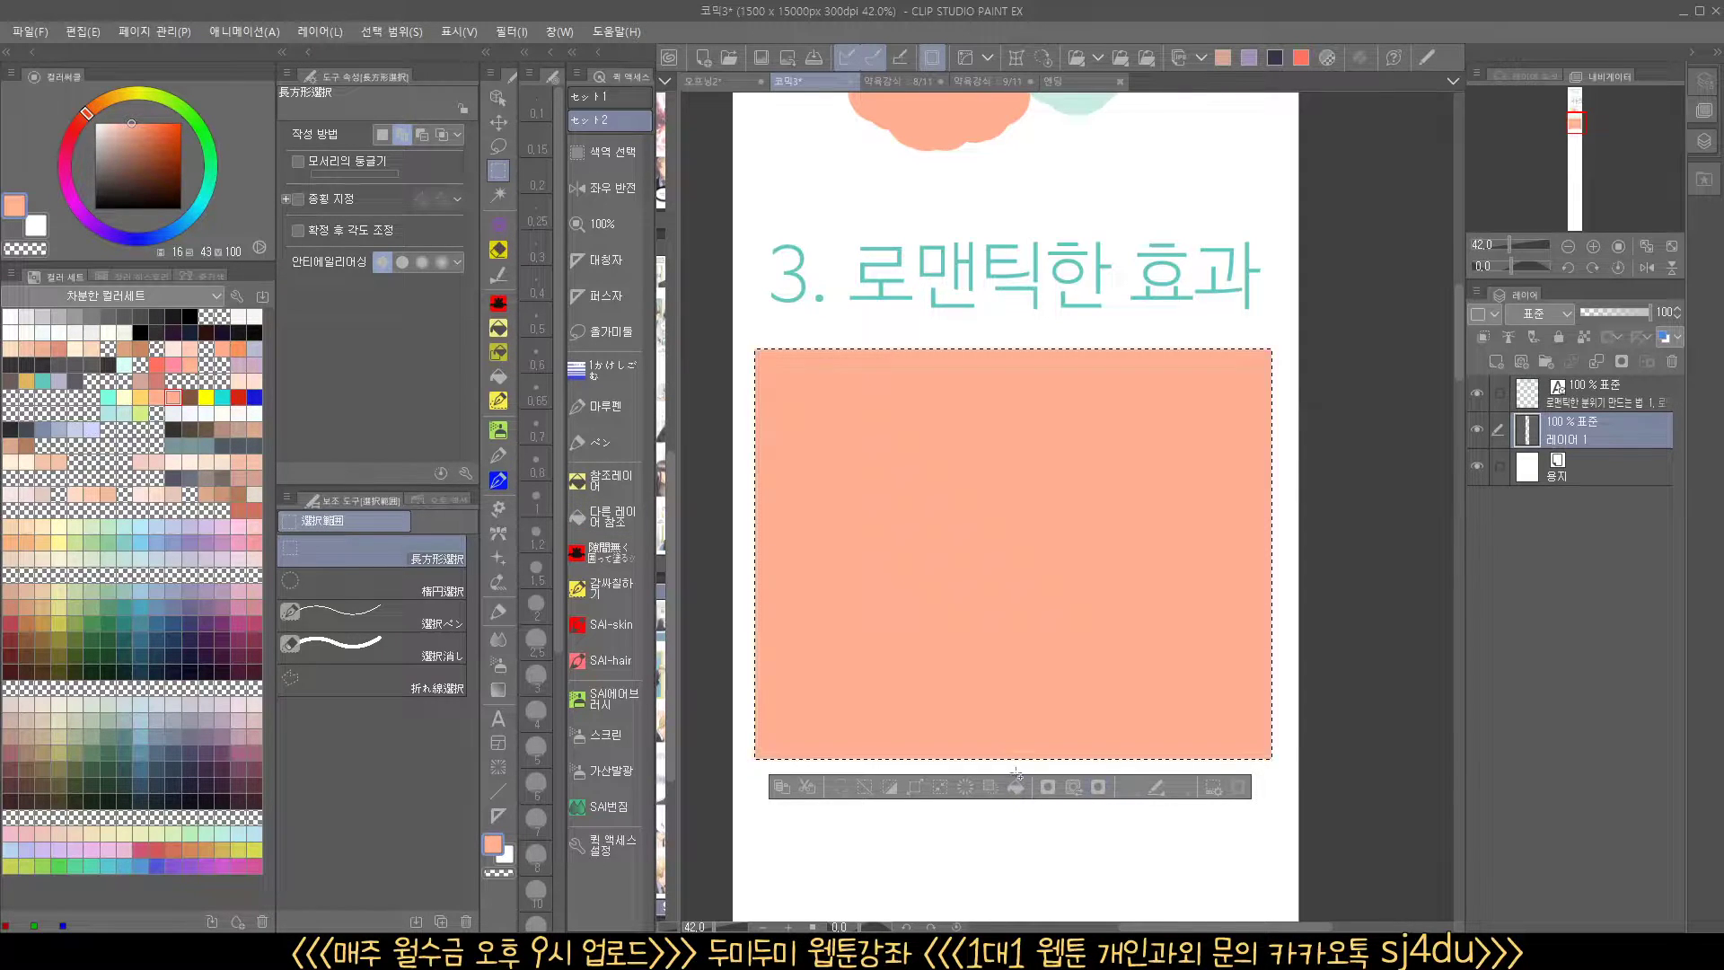
Refill the rectangle with a darker peach of hue 16, saturation 43 and value 83, keeping its selection active
key("ctrl+d")
left_click(1039, 726)
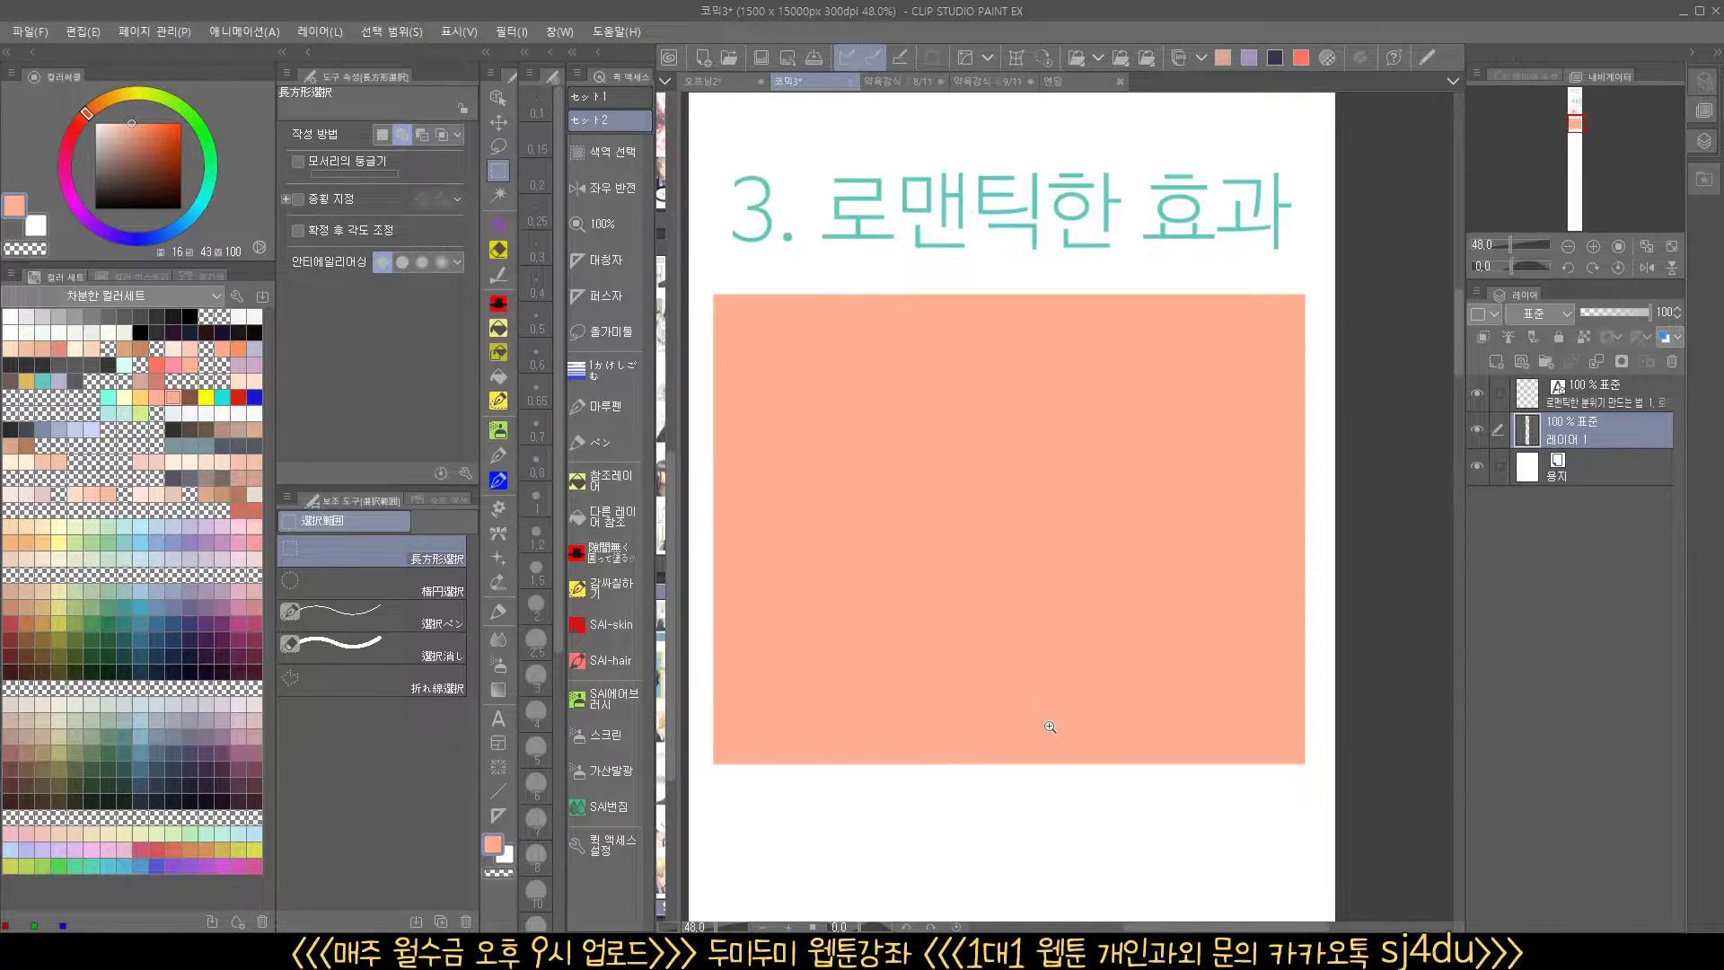
key("ctrl+z")
left_click_drag(131, 125, 131, 137)
left_click(1013, 792)
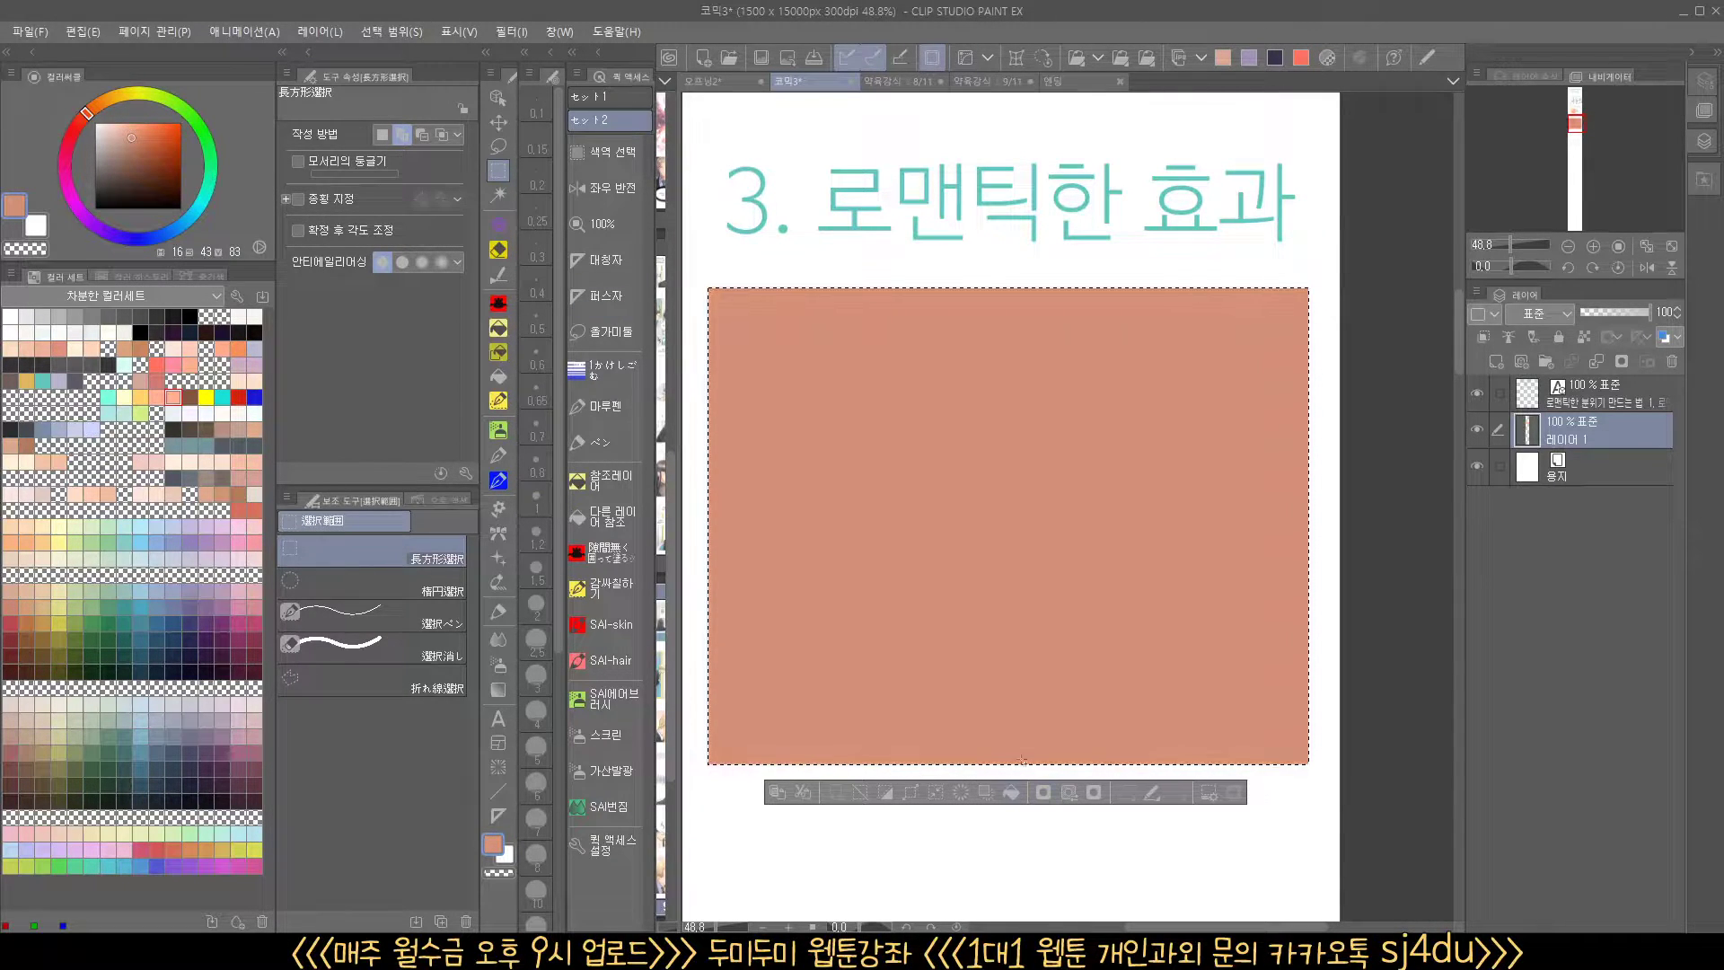
key("ctrl+d")
left_click_drag(1132, 716, 1137, 703)
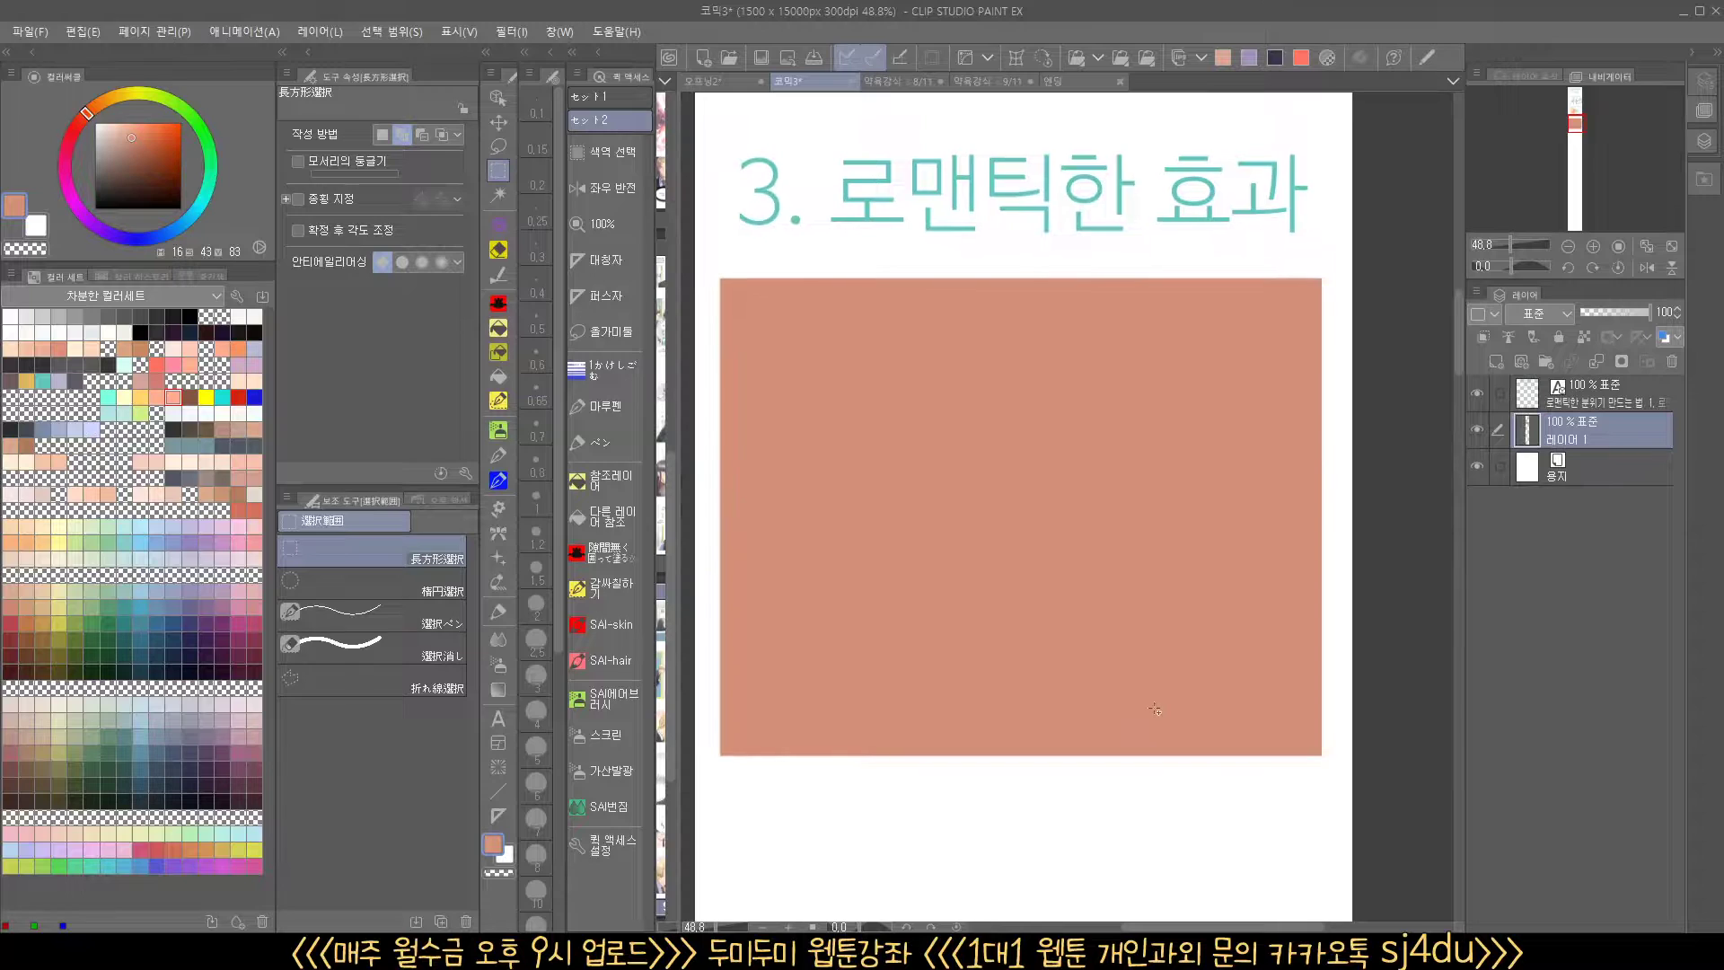
key("ctrl+z")
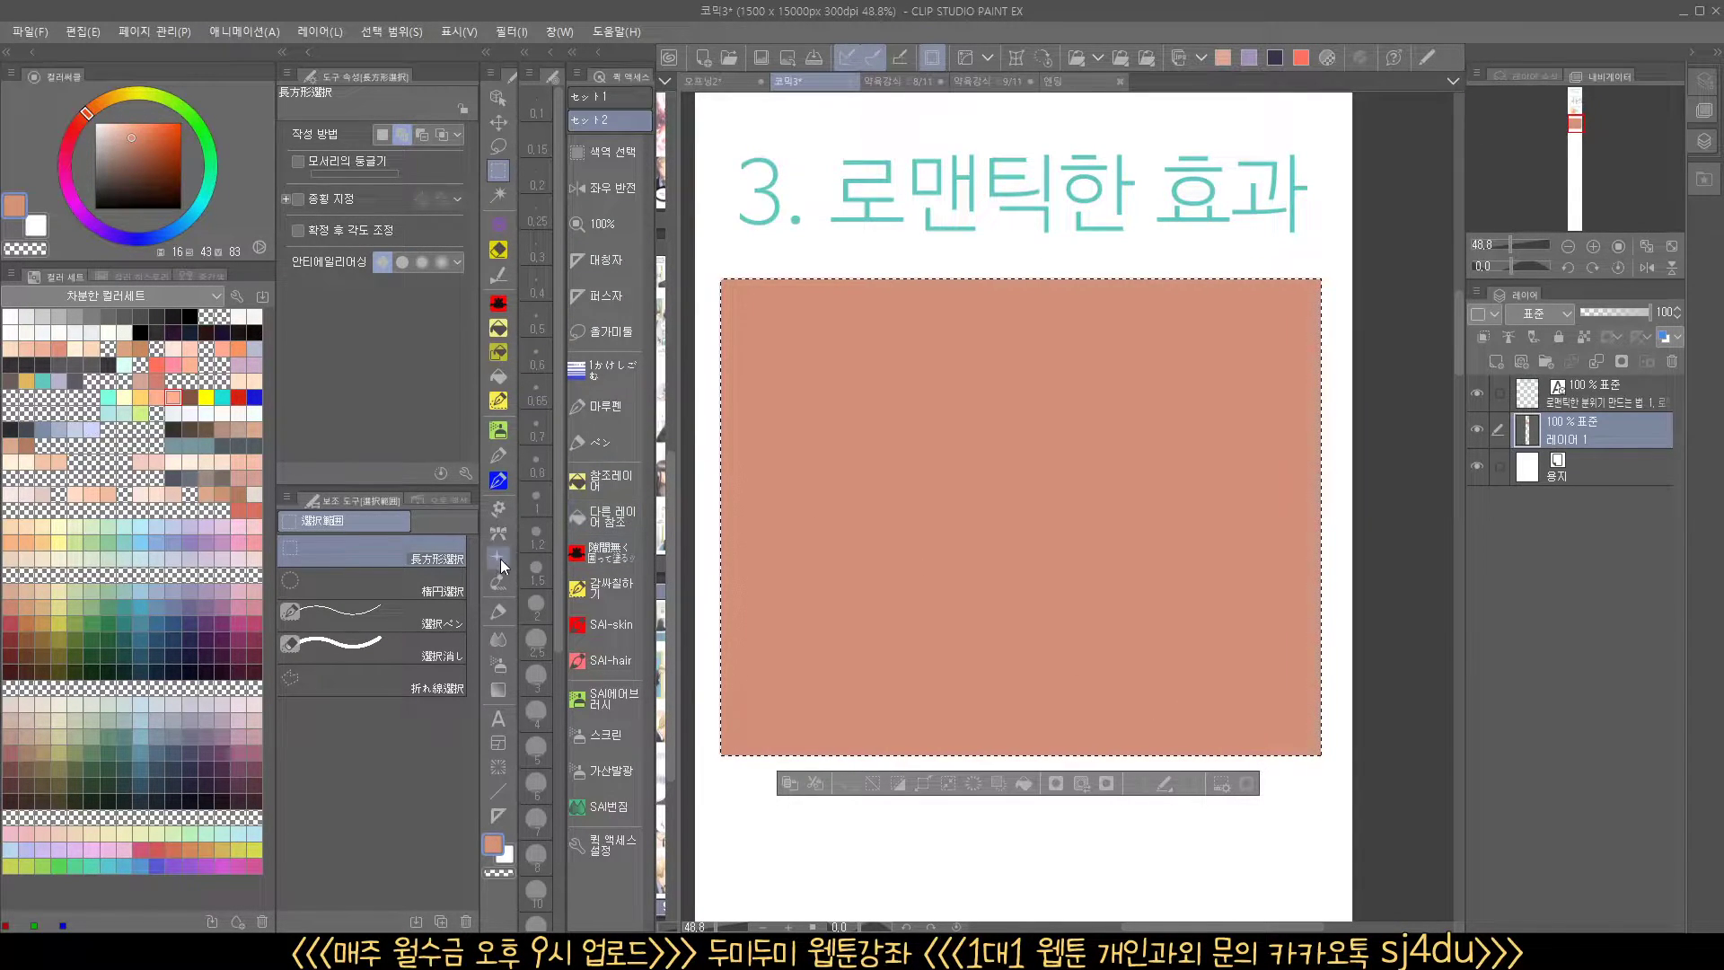
Add a layer above 레이어 1, set its blending mode to 스크린, and choose the ハート 手書き風 brush
left_click(1564, 317)
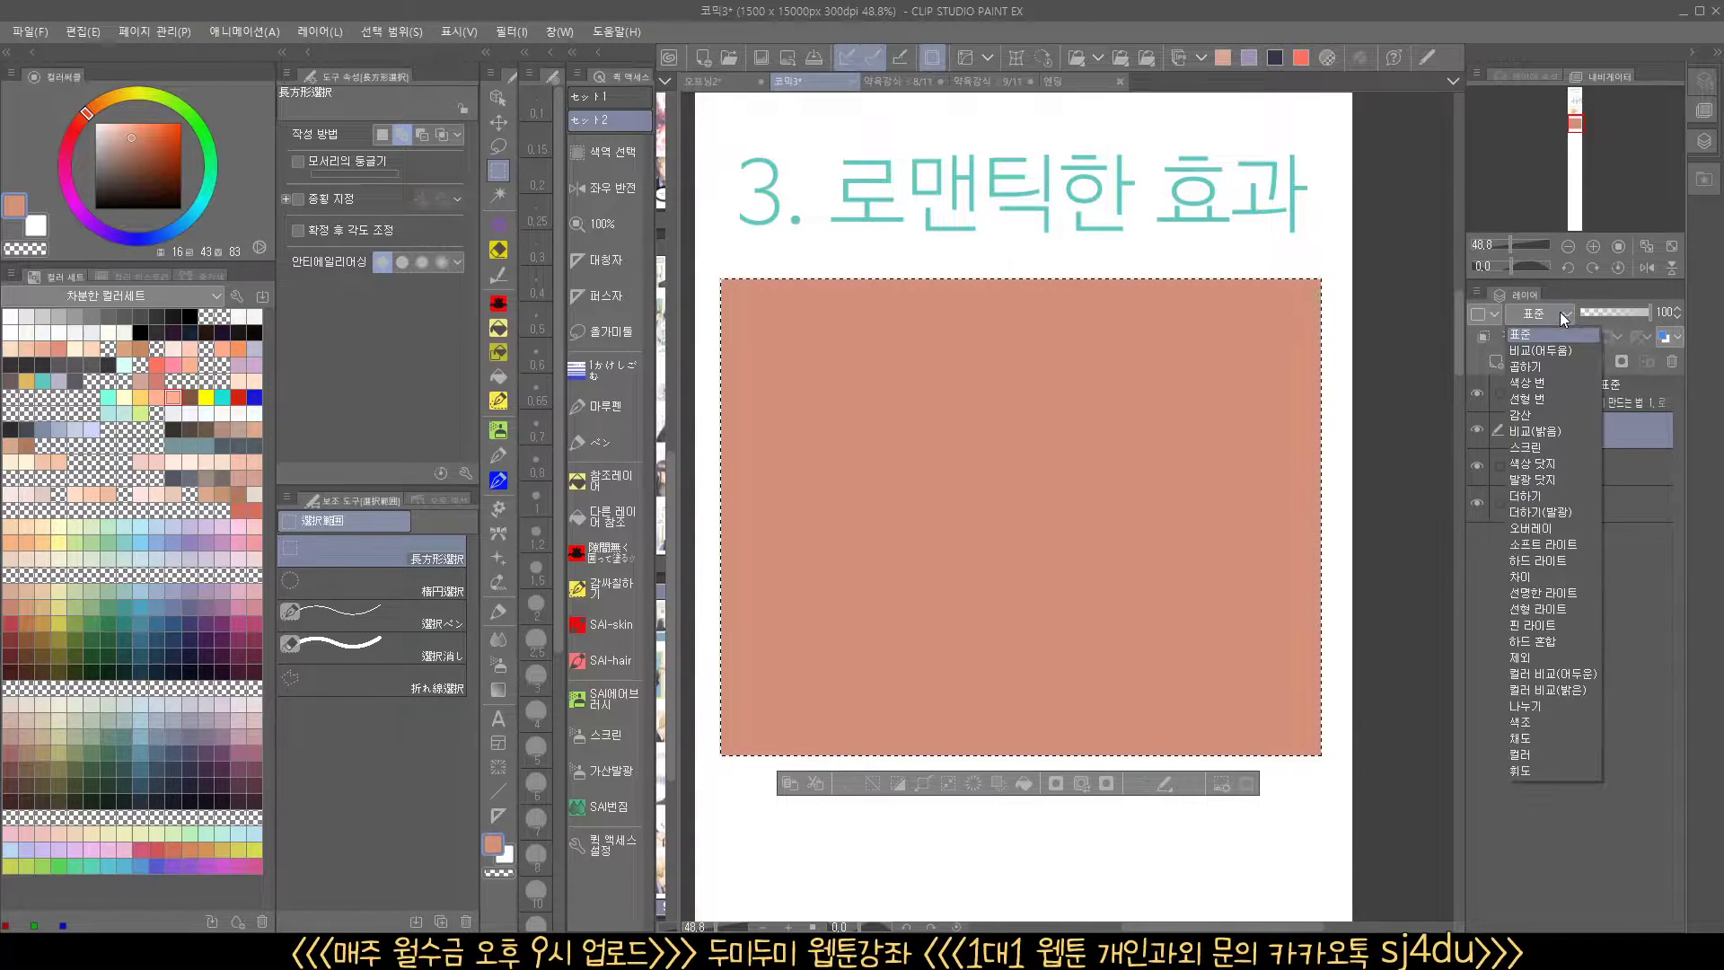
left_click(1554, 447)
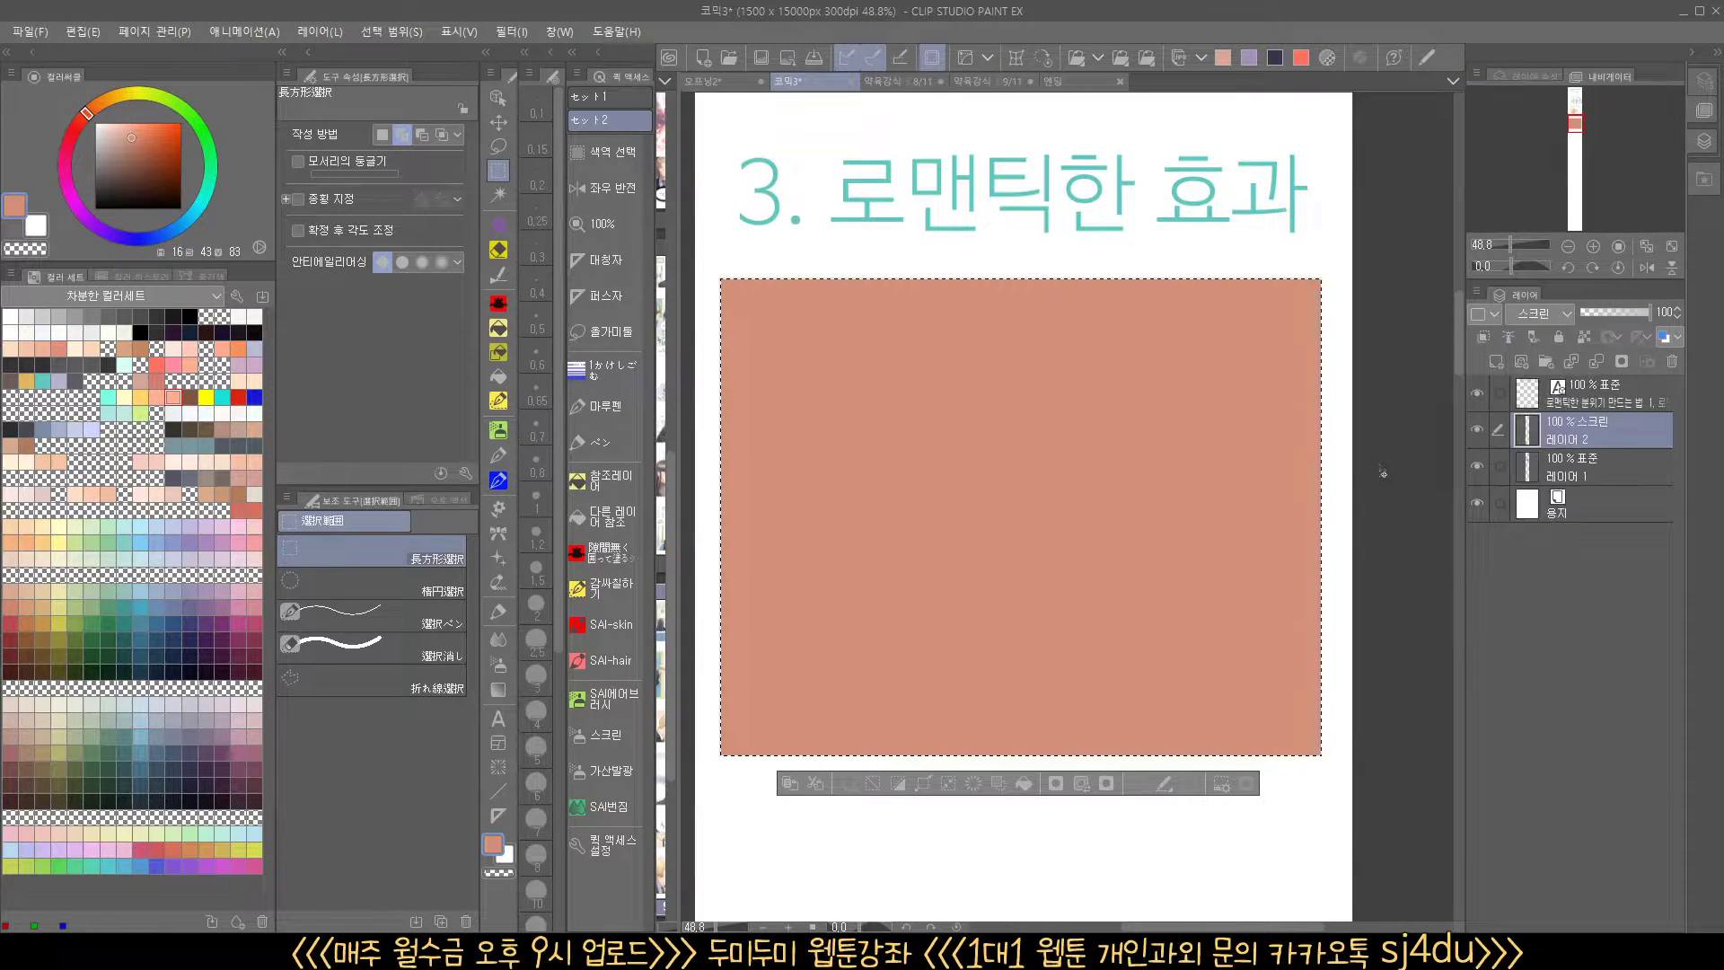
left_click(499, 556)
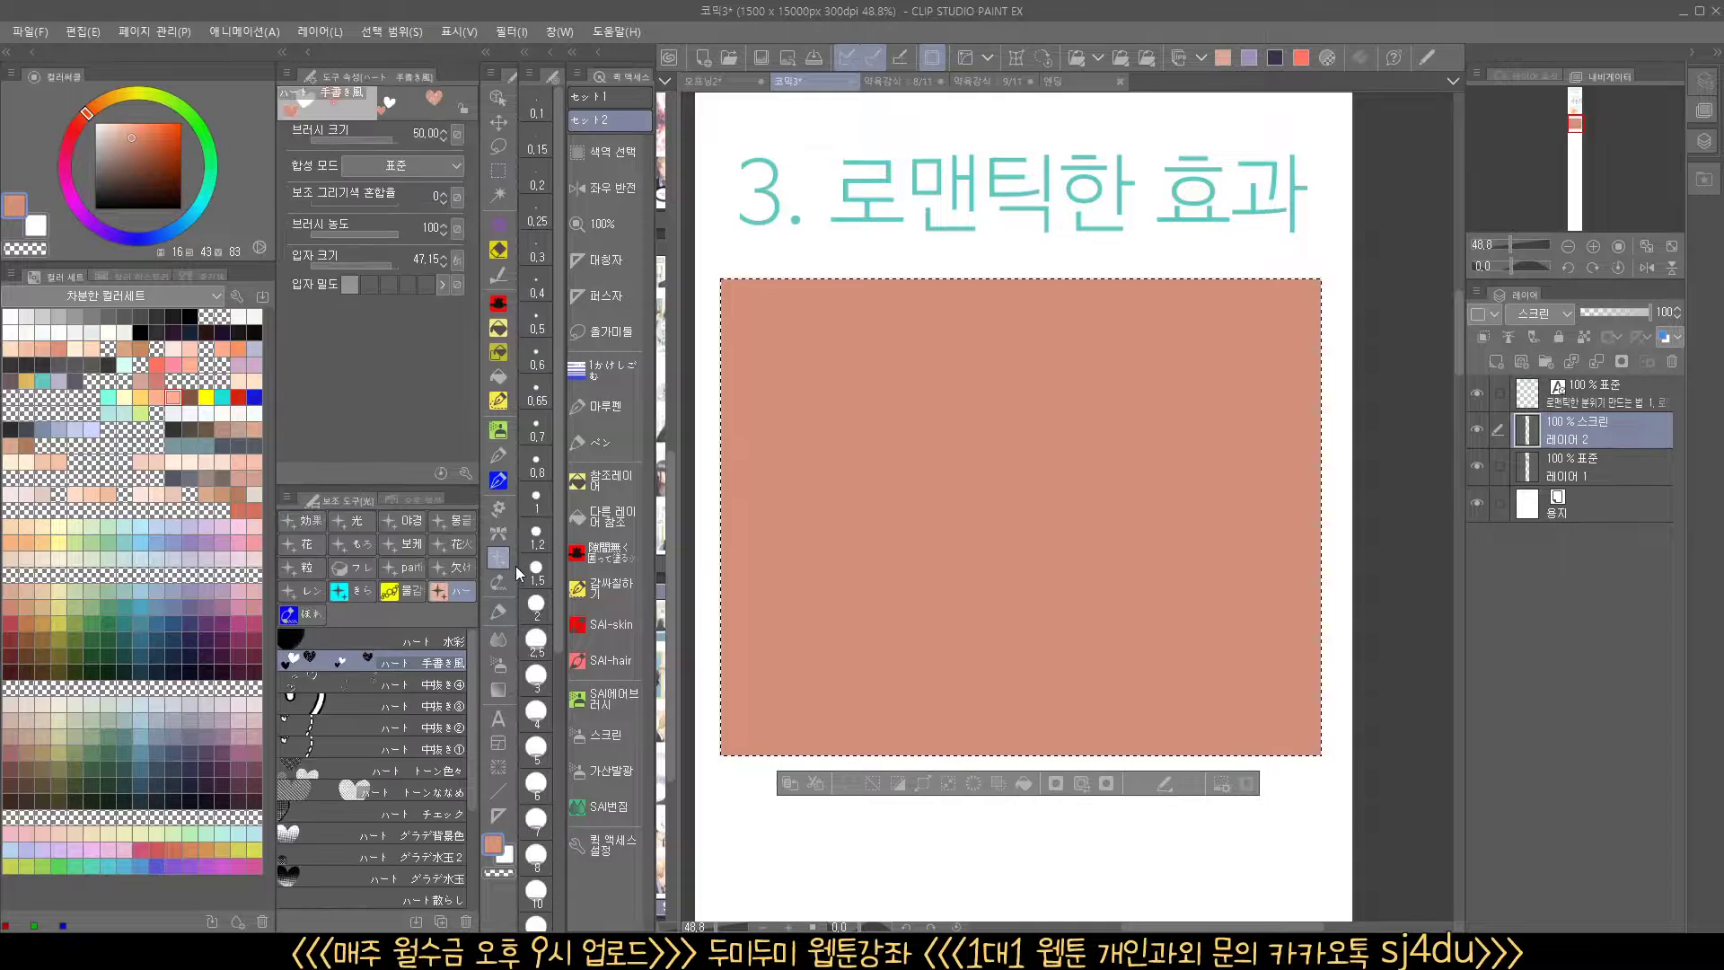
left_click(453, 663)
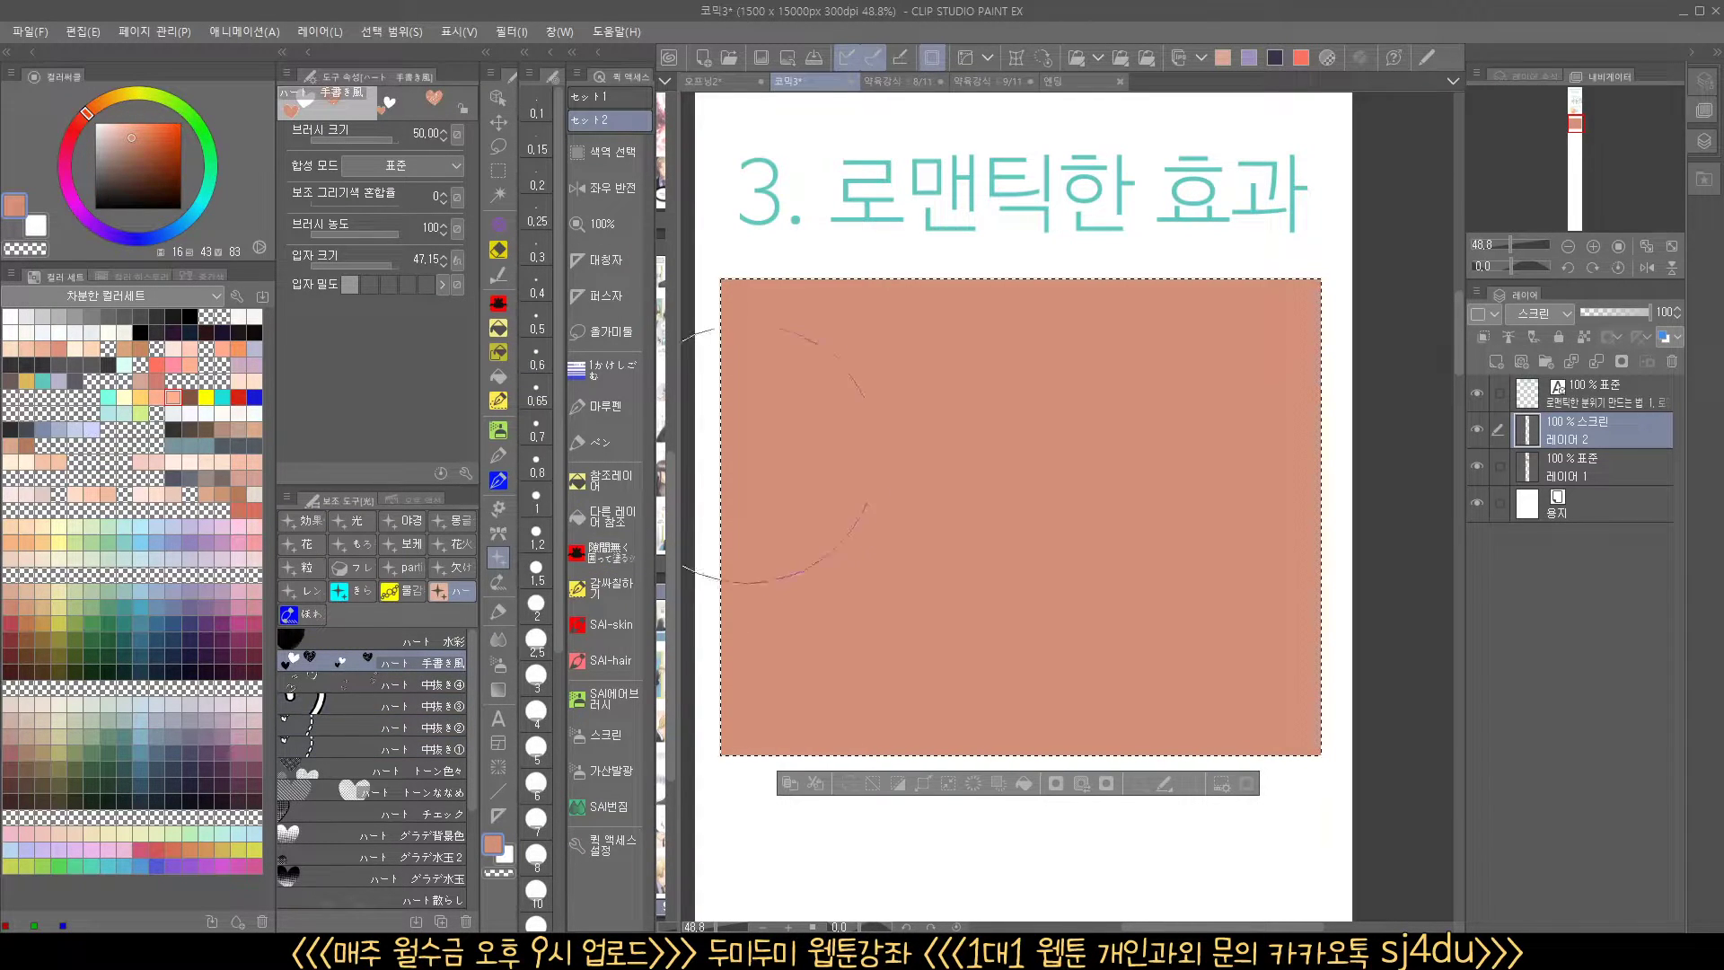
Try stamping three hand-drawn hearts inside the peach rectangle at brush size 50
left_click(886, 462)
left_click(1068, 552)
left_click(900, 492)
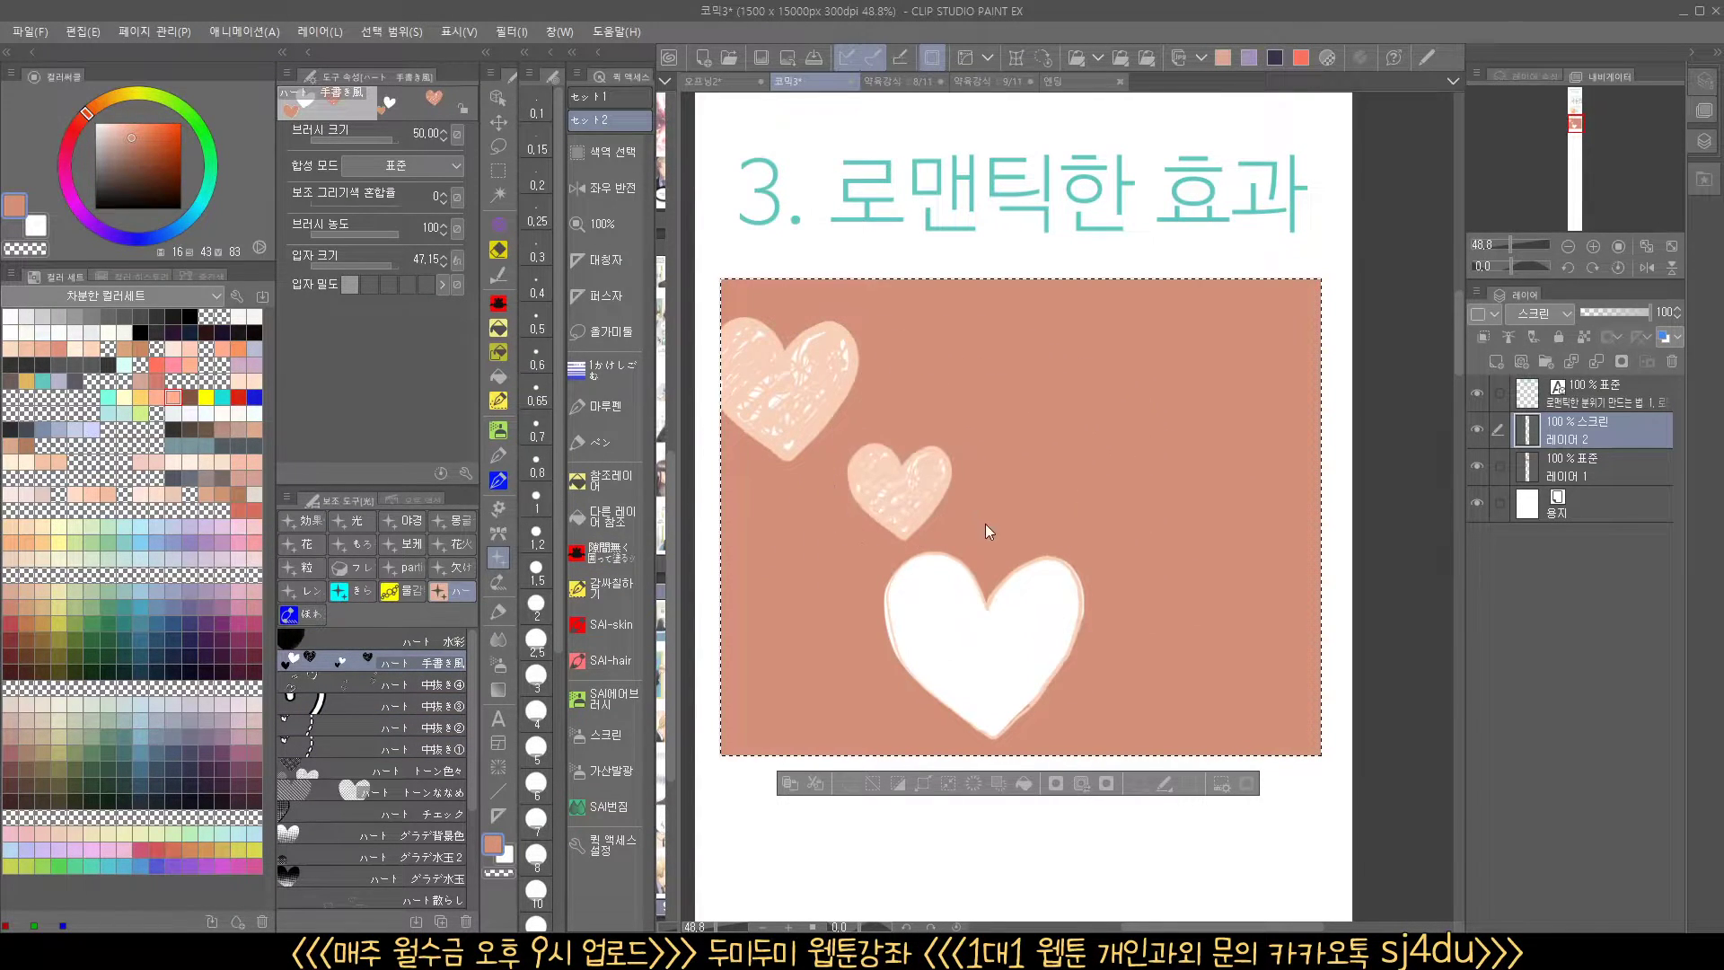
key("ctrl+z")
key("ctrl+z")
key("ctrl+z")
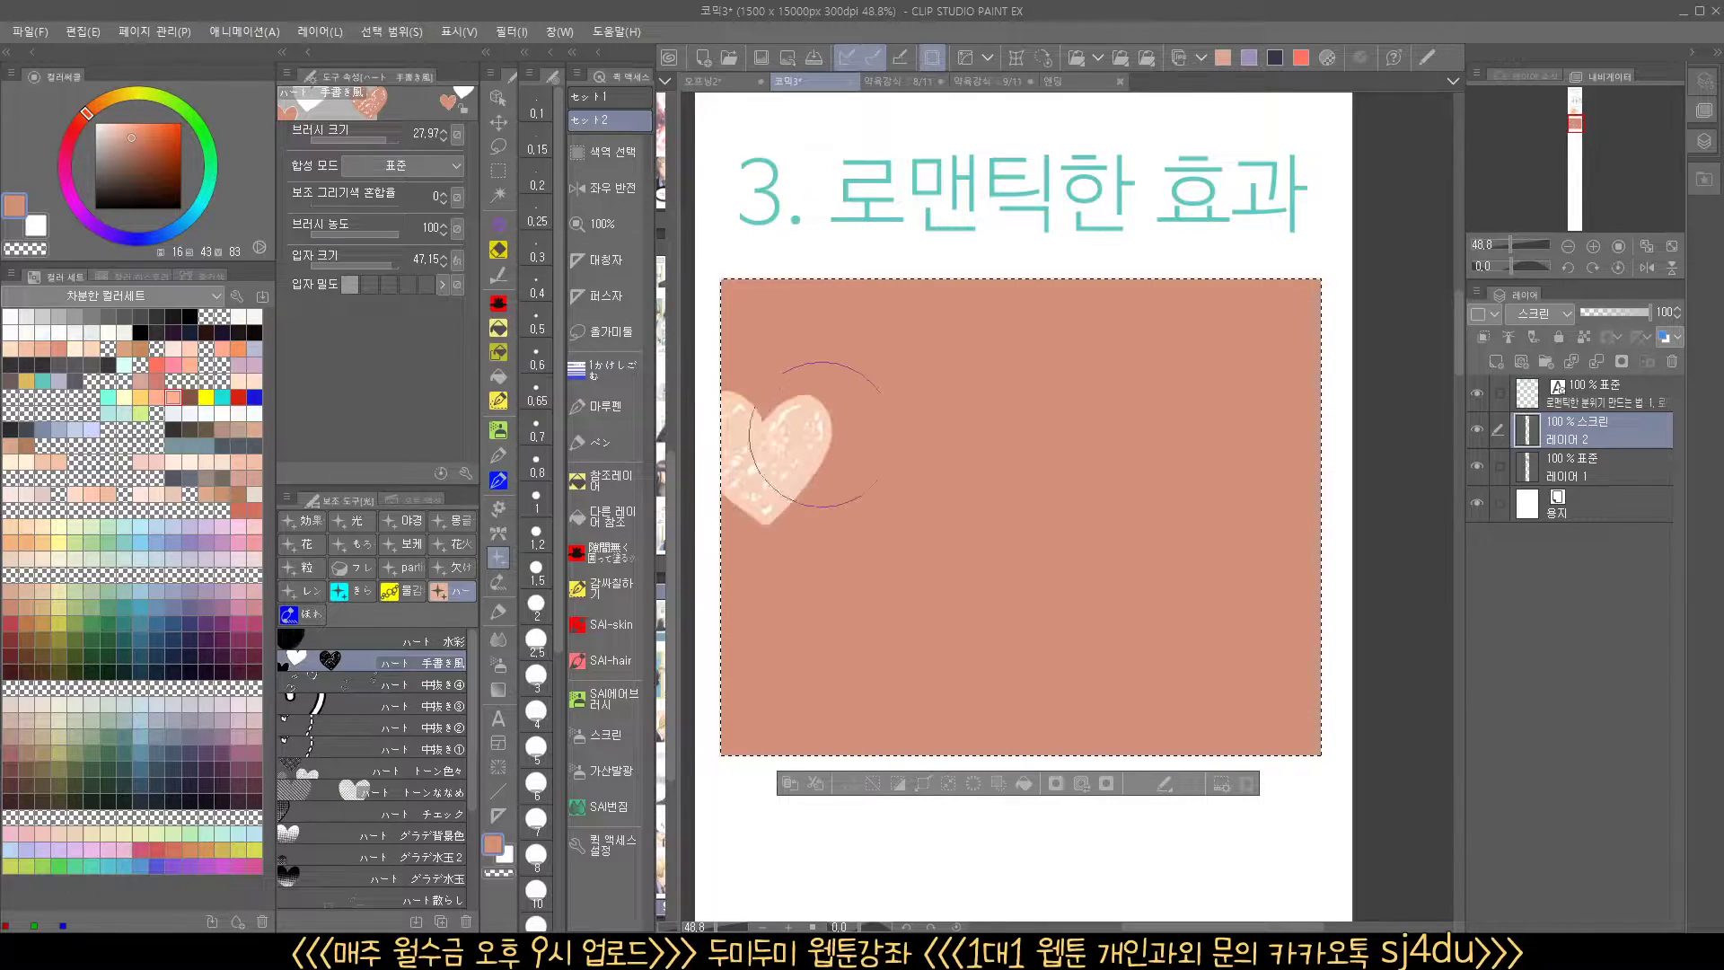
Try the ハート 手書き風 brush at brush size 27.97, first with stamped hearts and again with particle size 35.56
left_click(870, 612)
key("ctrl+z")
key("ctrl+z")
left_click(391, 233)
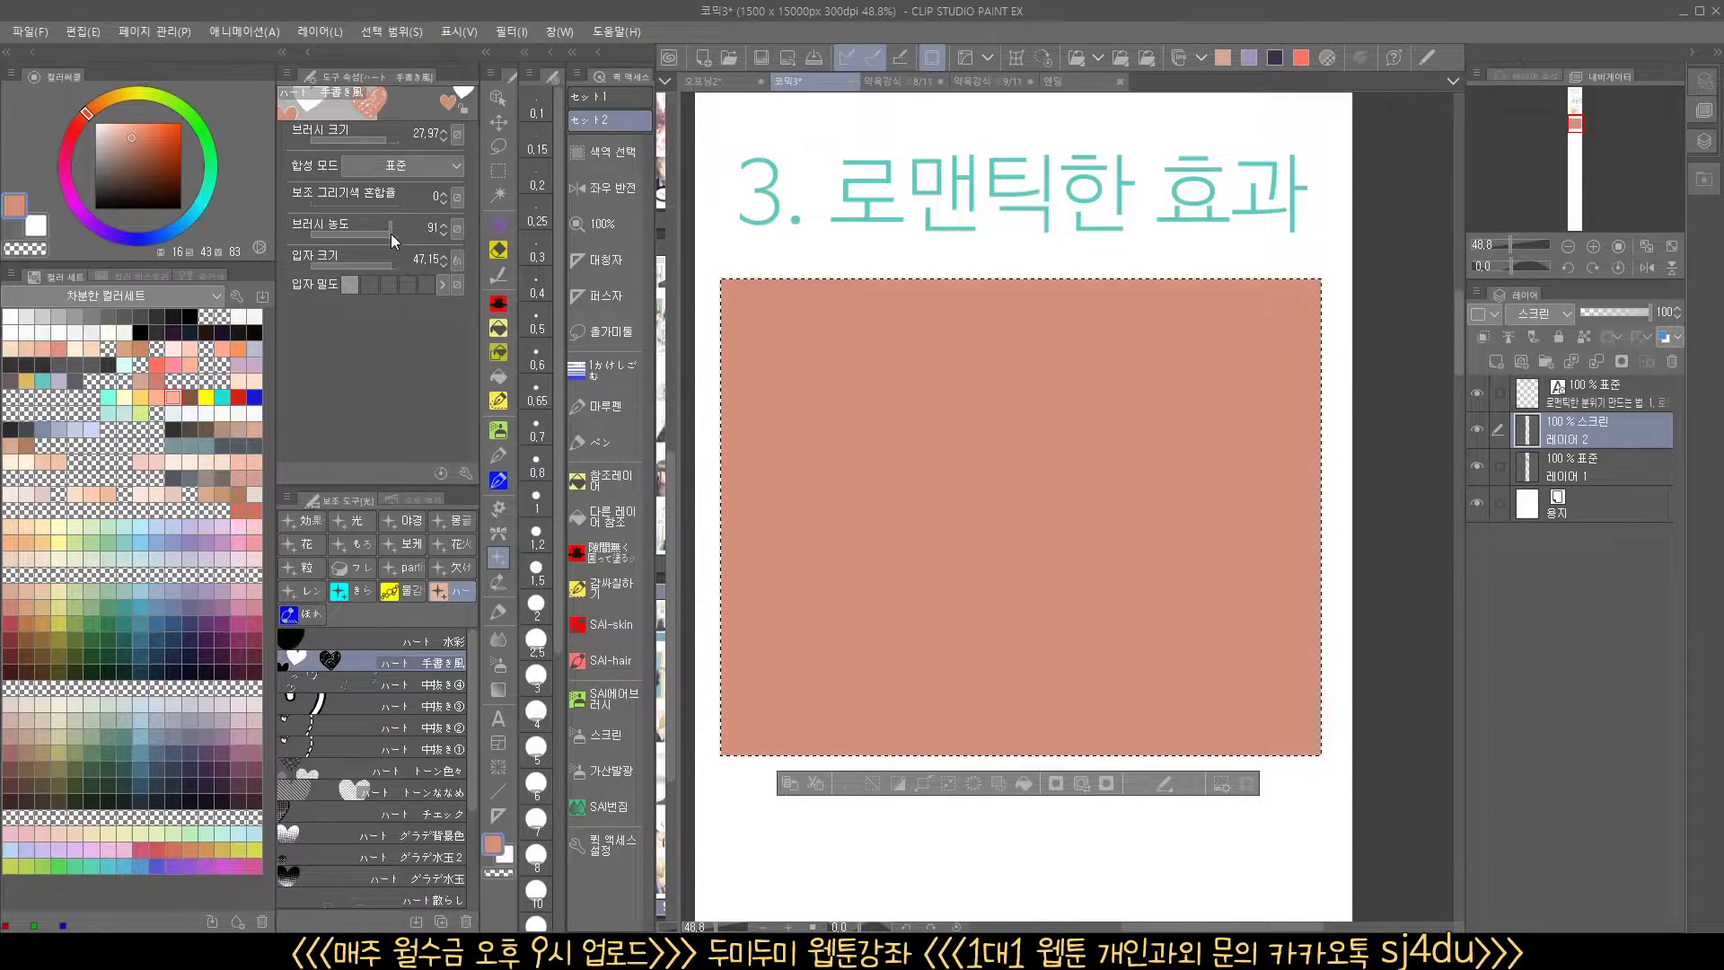
left_click(390, 262)
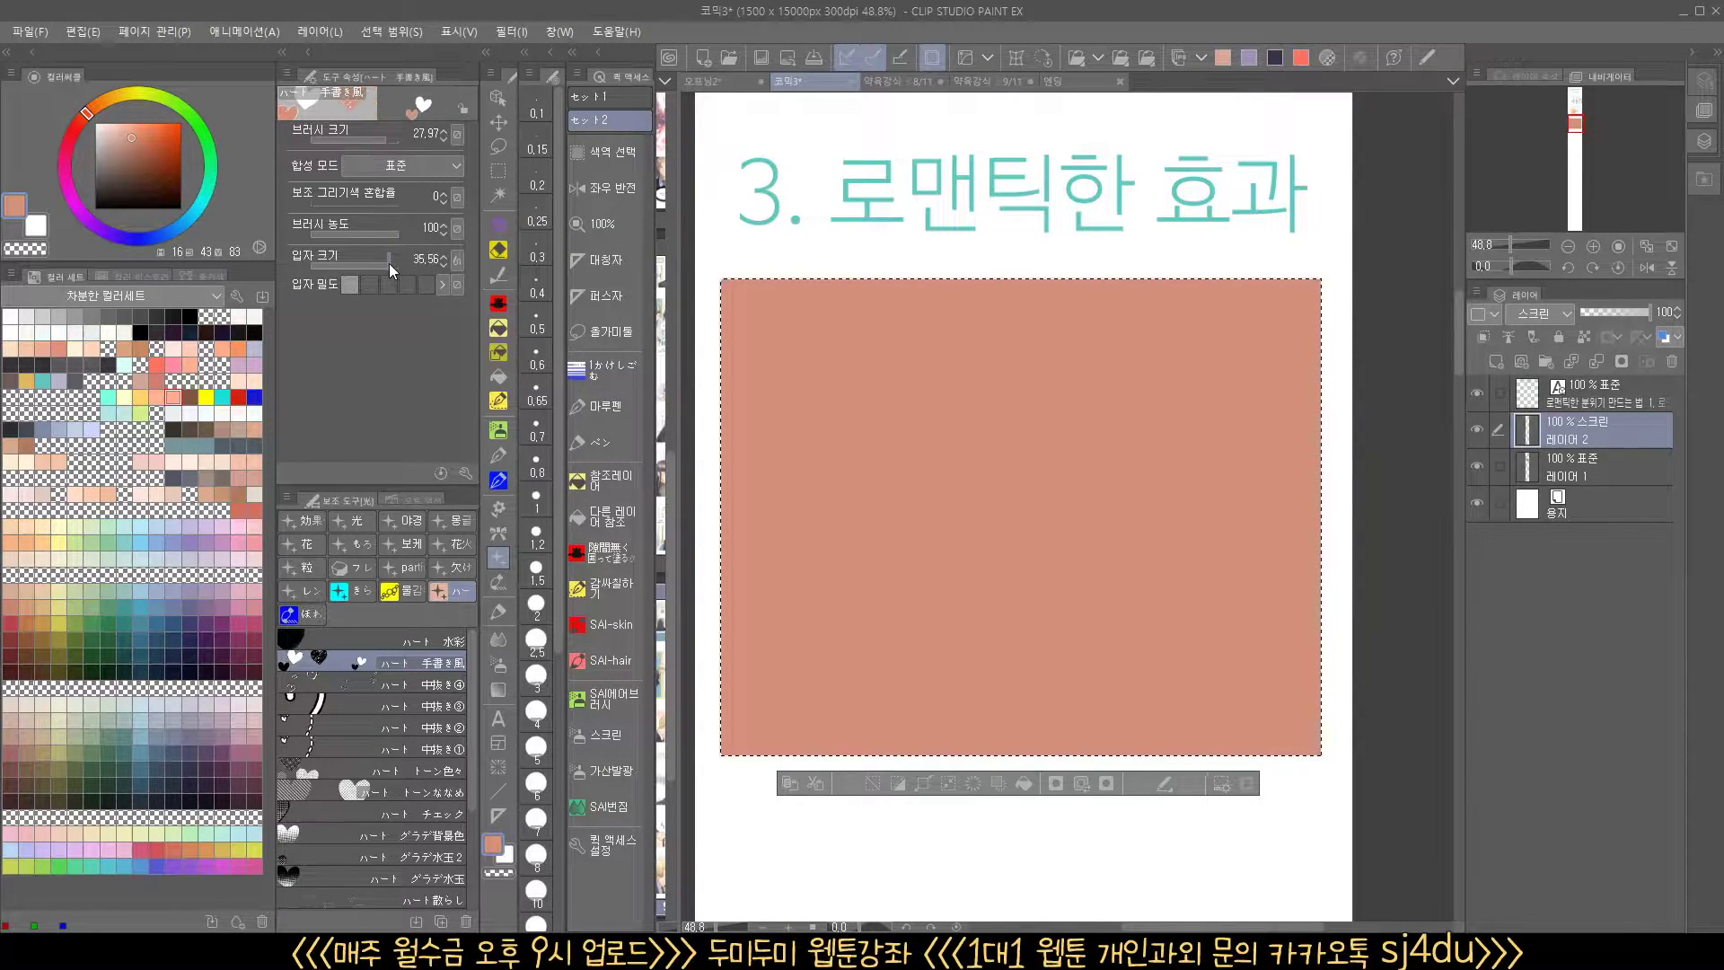
mouse_move(718, 381)
left_mouse_down()
mouse_move(867, 466)
mouse_move(811, 631)
mouse_move(994, 563)
mouse_move(1038, 669)
mouse_move(1204, 570)
mouse_move(1192, 690)
mouse_move(1298, 606)
left_mouse_up()
key("ctrl+z")
Try the ハート 中抜き③ brush inside the peach rectangle and clear its marks
left_click(431, 705)
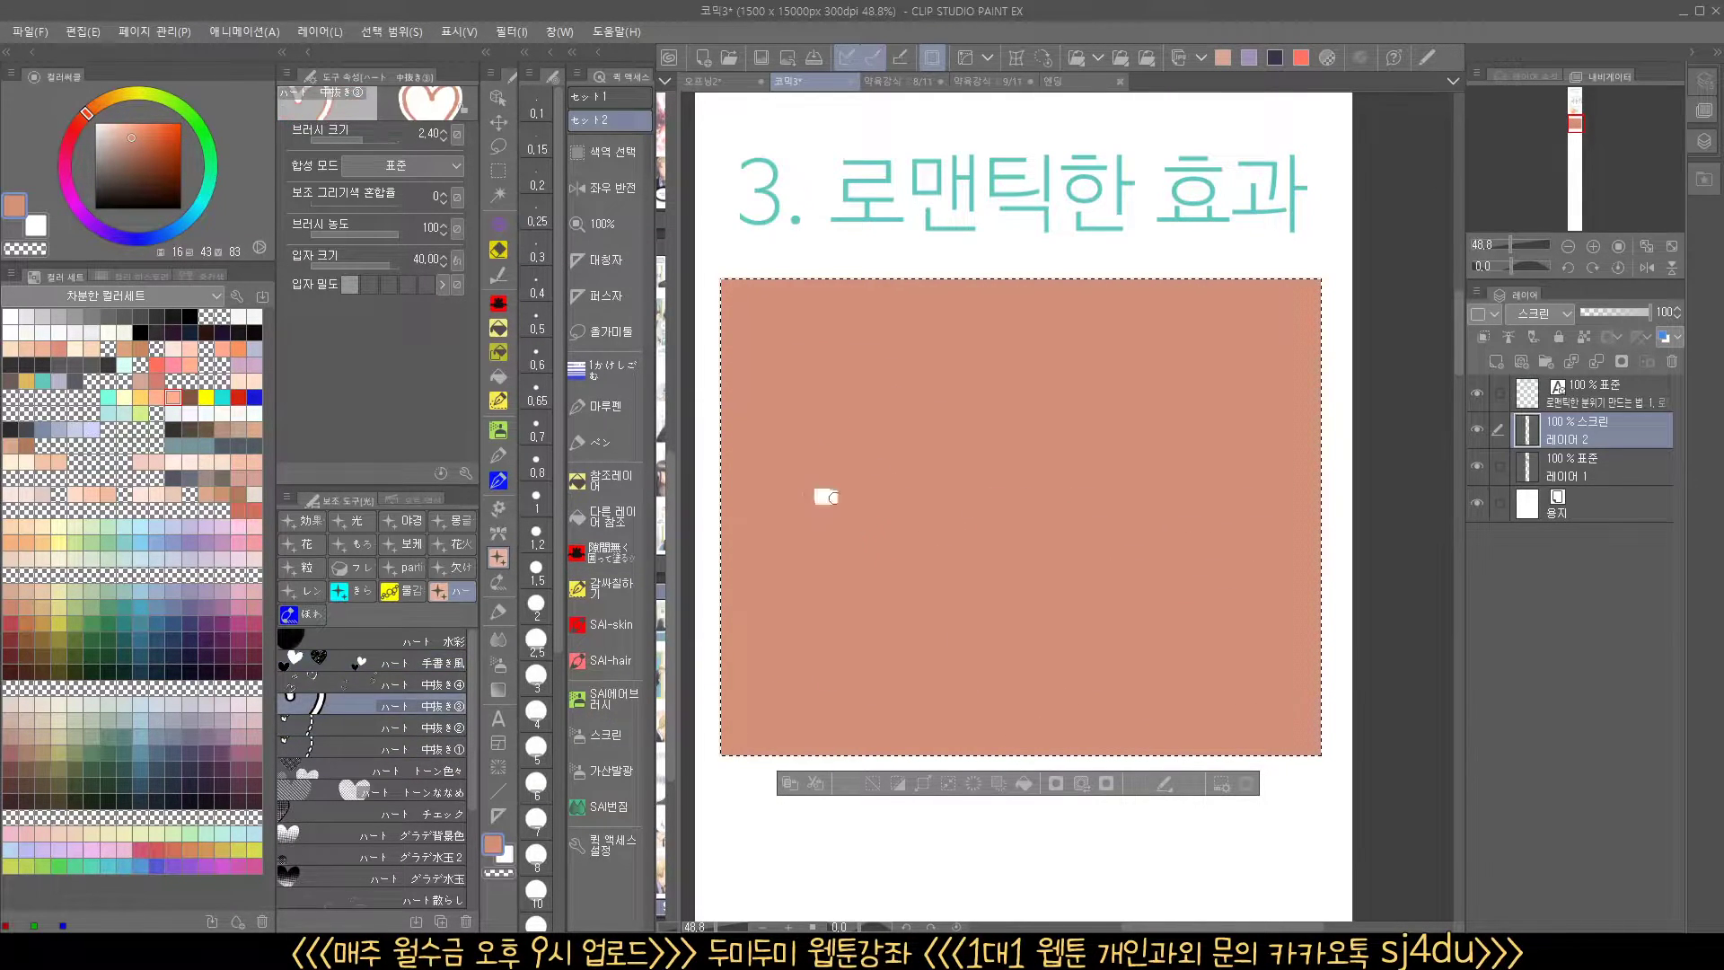
left_click_drag(827, 498, 959, 584)
left_click(1104, 579)
key("Delete")
Stamp a scatter of seven gradient hearts across the rectangle with the ハート グラデ背景色 brush and clear them
left_click(433, 835)
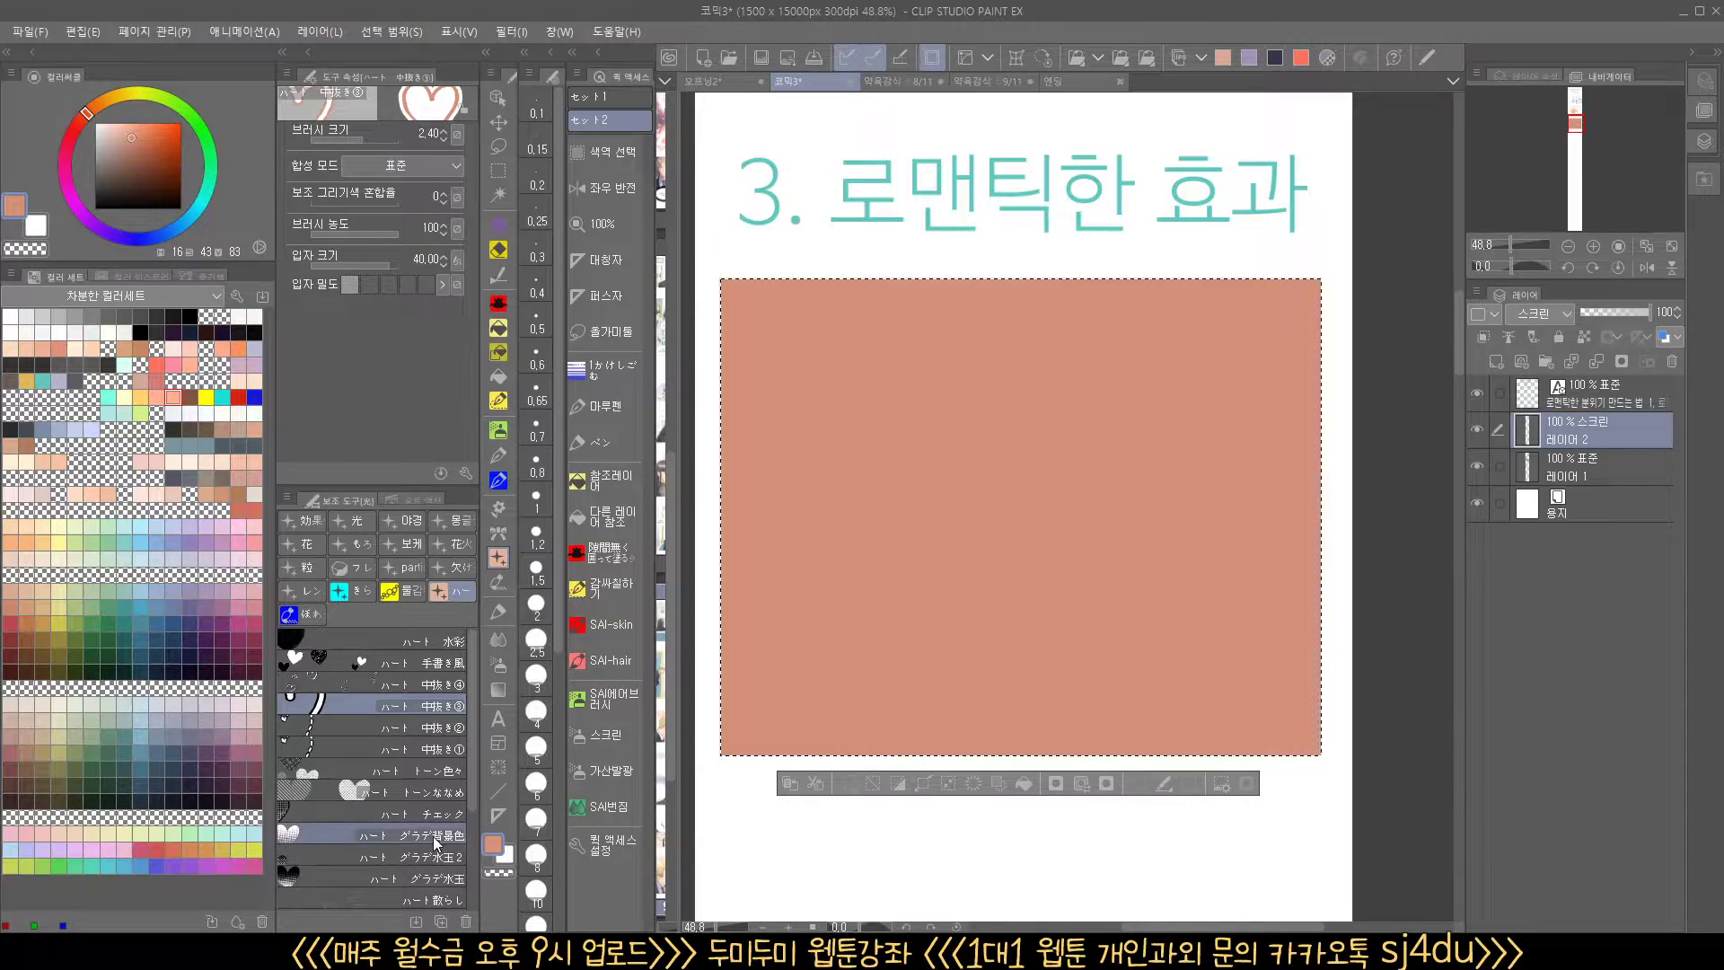
left_click(809, 486)
left_click(969, 442)
left_click(949, 566)
left_click(1041, 550)
left_click(1110, 549)
left_click(1168, 575)
left_click(1189, 604)
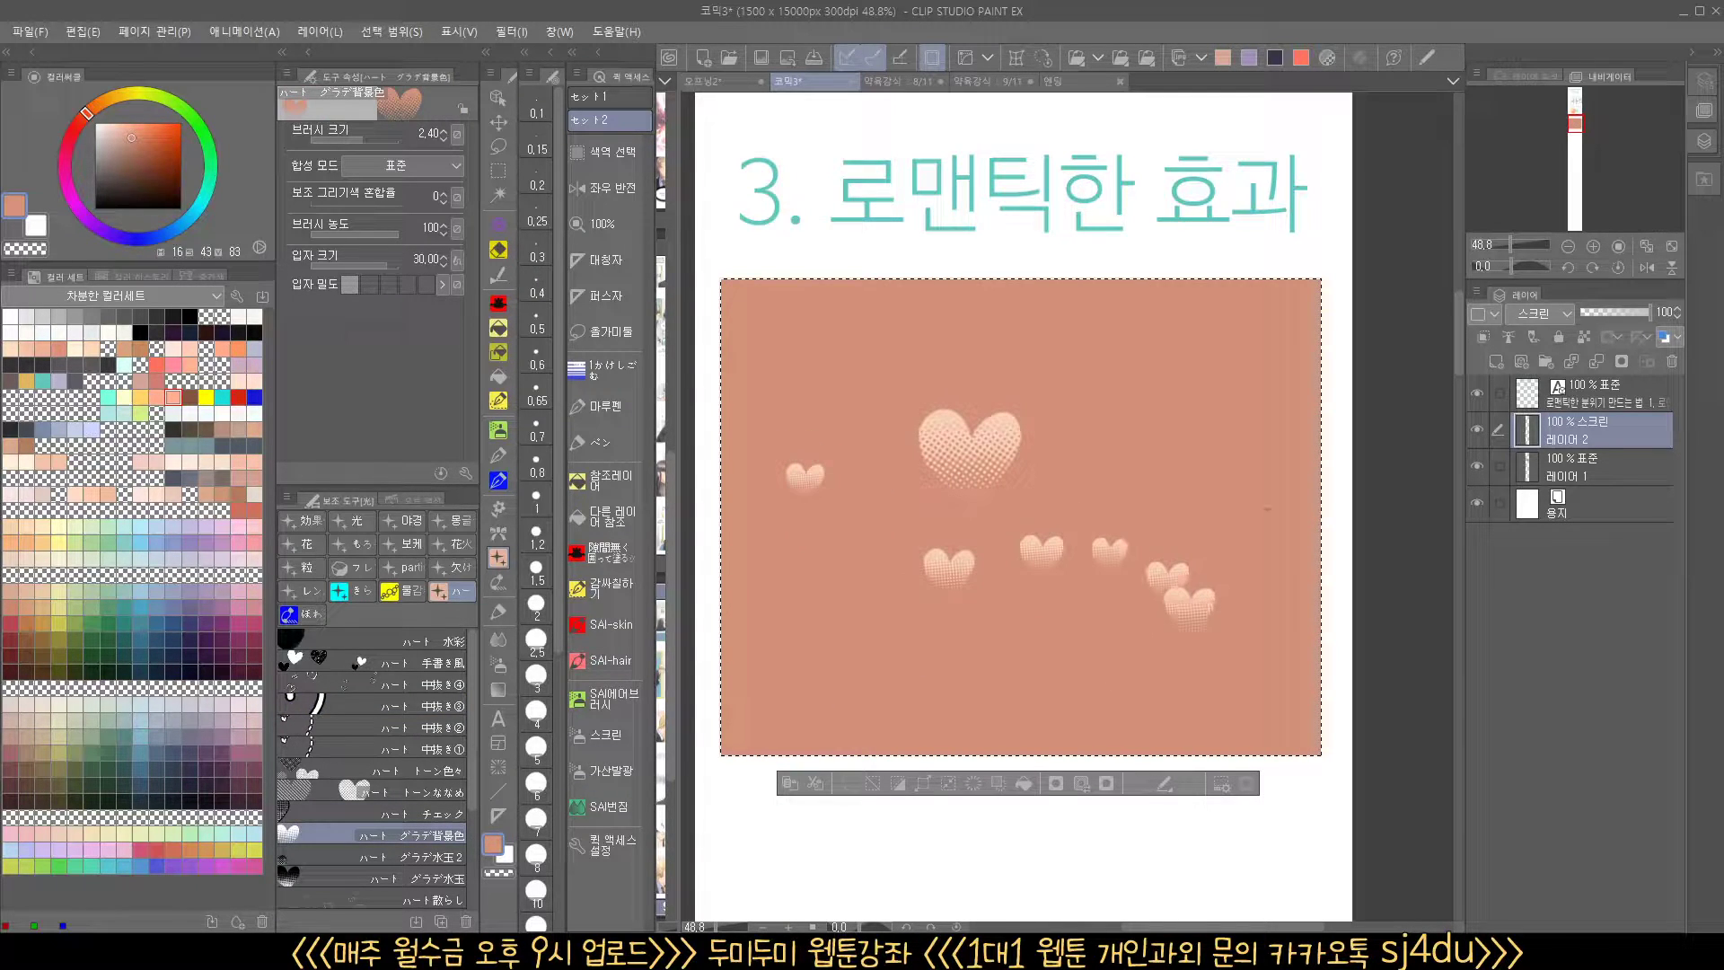
key("Delete")
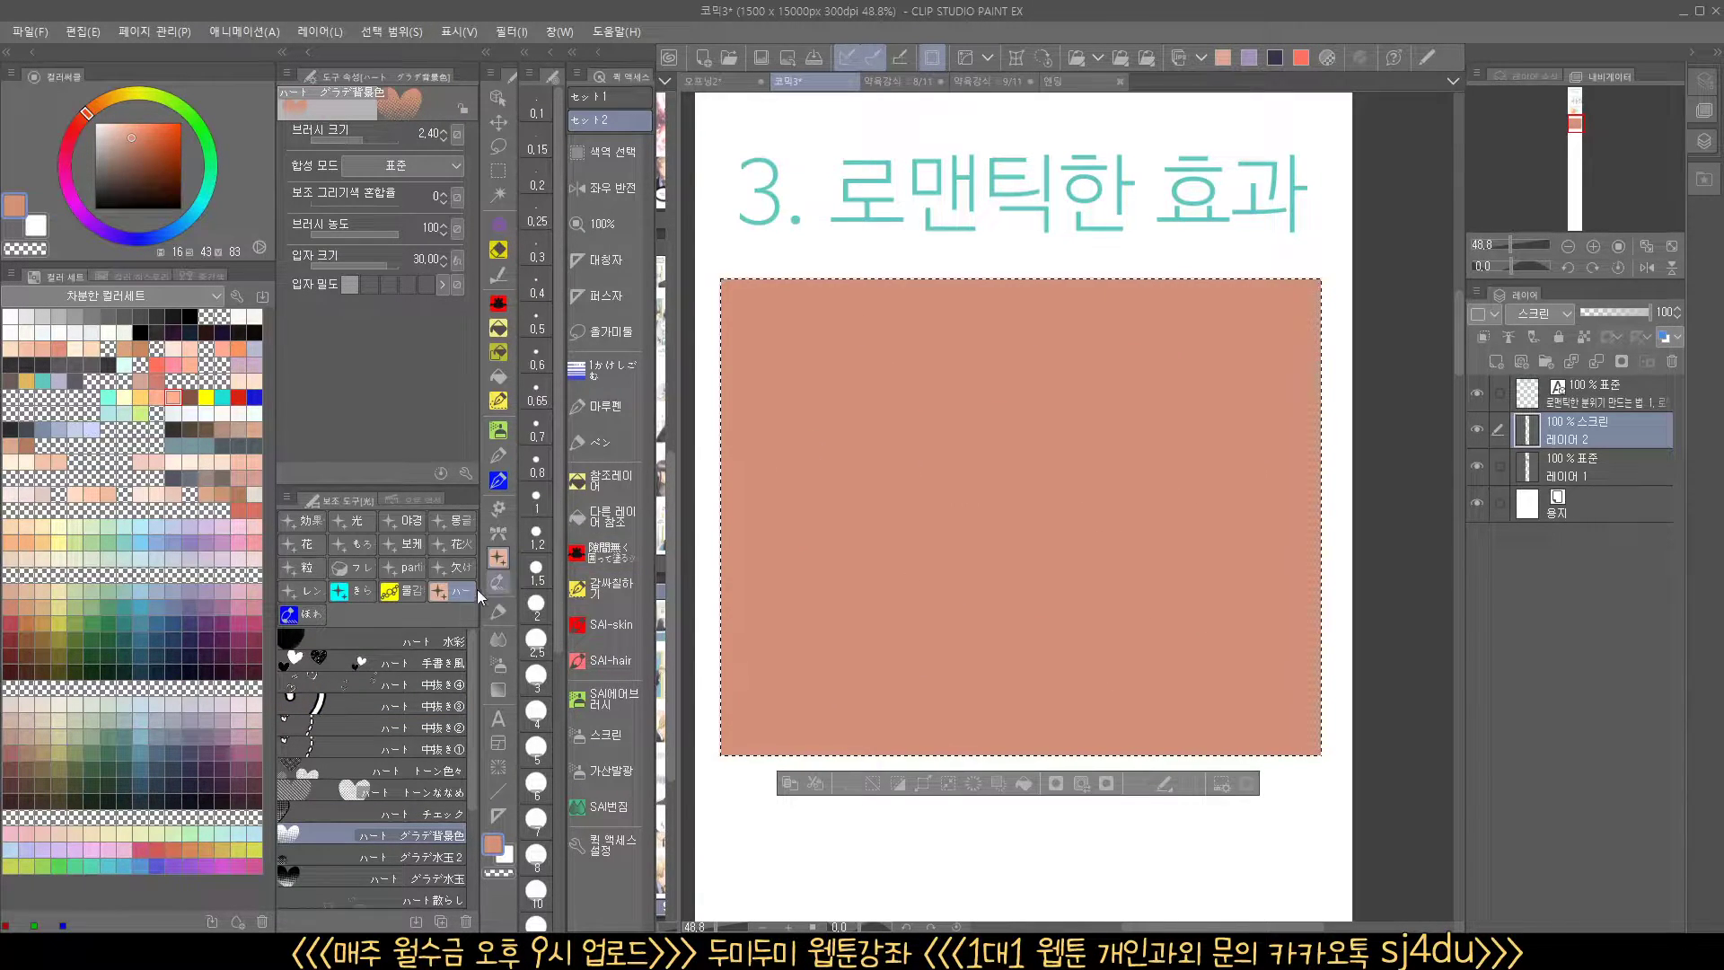
Try the はなほわ brush with strokes of glowing white flowers over the rectangle, clearing the first attempt
left_click(448, 528)
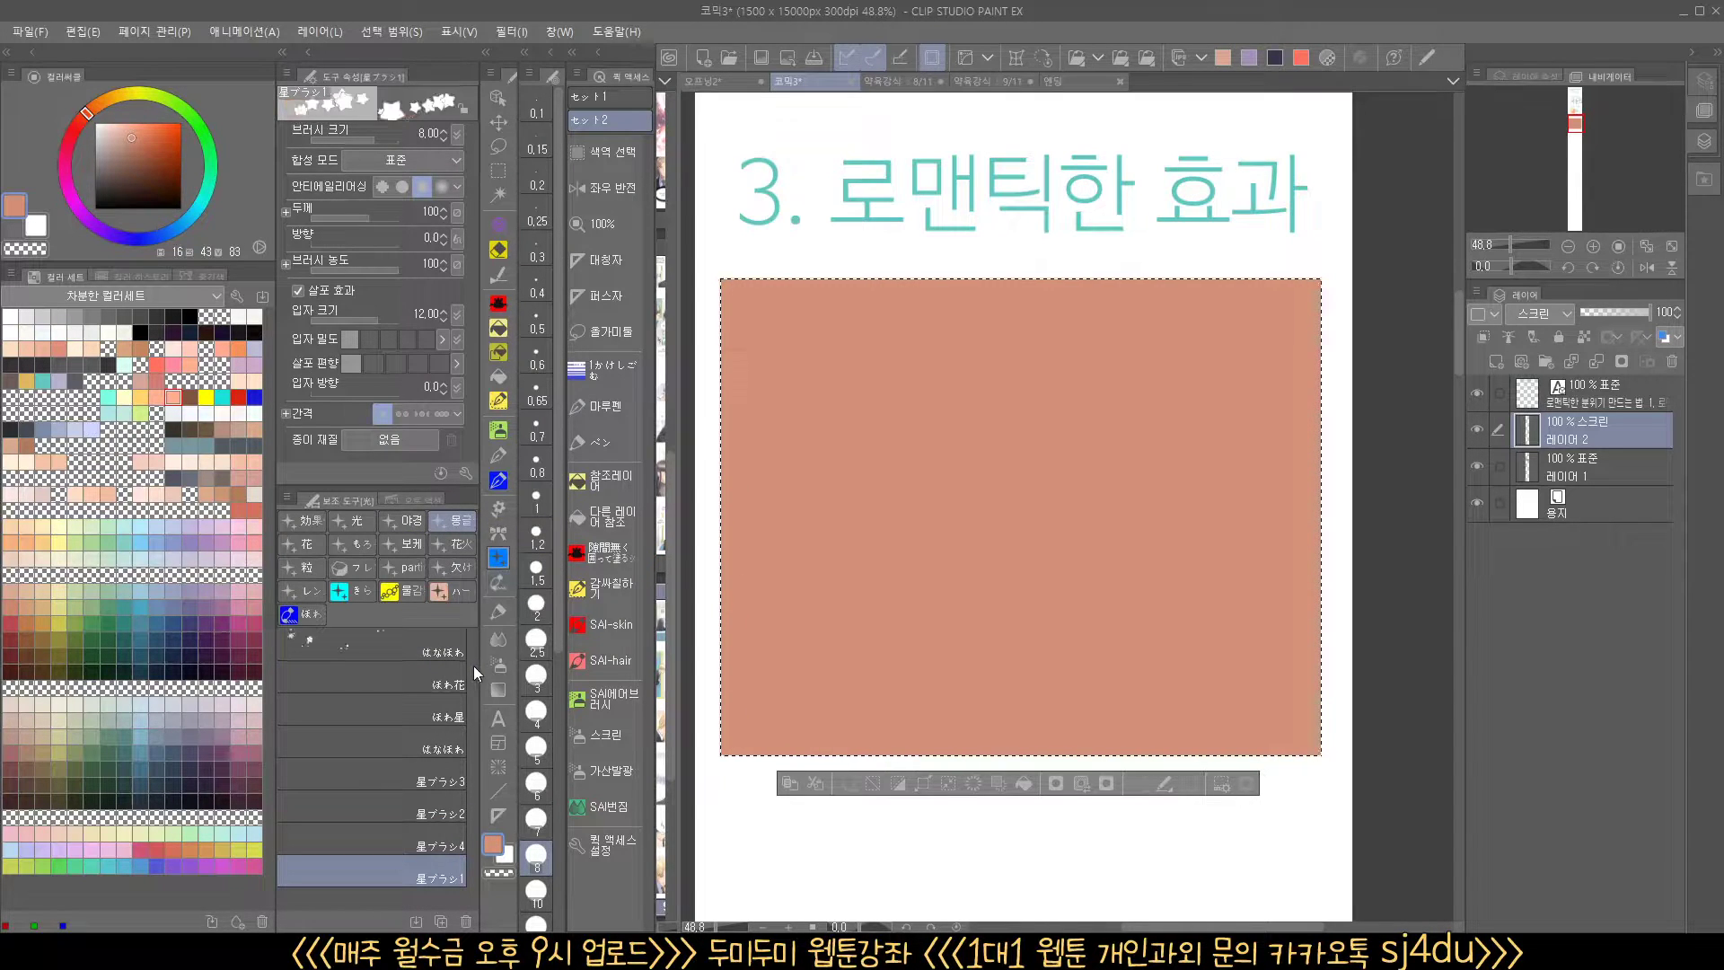
left_click(438, 648)
mouse_move(795, 442)
left_mouse_down()
mouse_move(816, 477)
mouse_move(994, 433)
mouse_move(1006, 503)
left_mouse_up()
key("Delete")
mouse_move(809, 500)
left_mouse_down()
mouse_move(981, 347)
mouse_move(1109, 359)
left_mouse_up()
left_click_drag(907, 593, 998, 593)
Set the drawing colour to hue 42, saturation 59, value 100 and repaint the glowing flowers across the rectangle in it
left_click(141, 397)
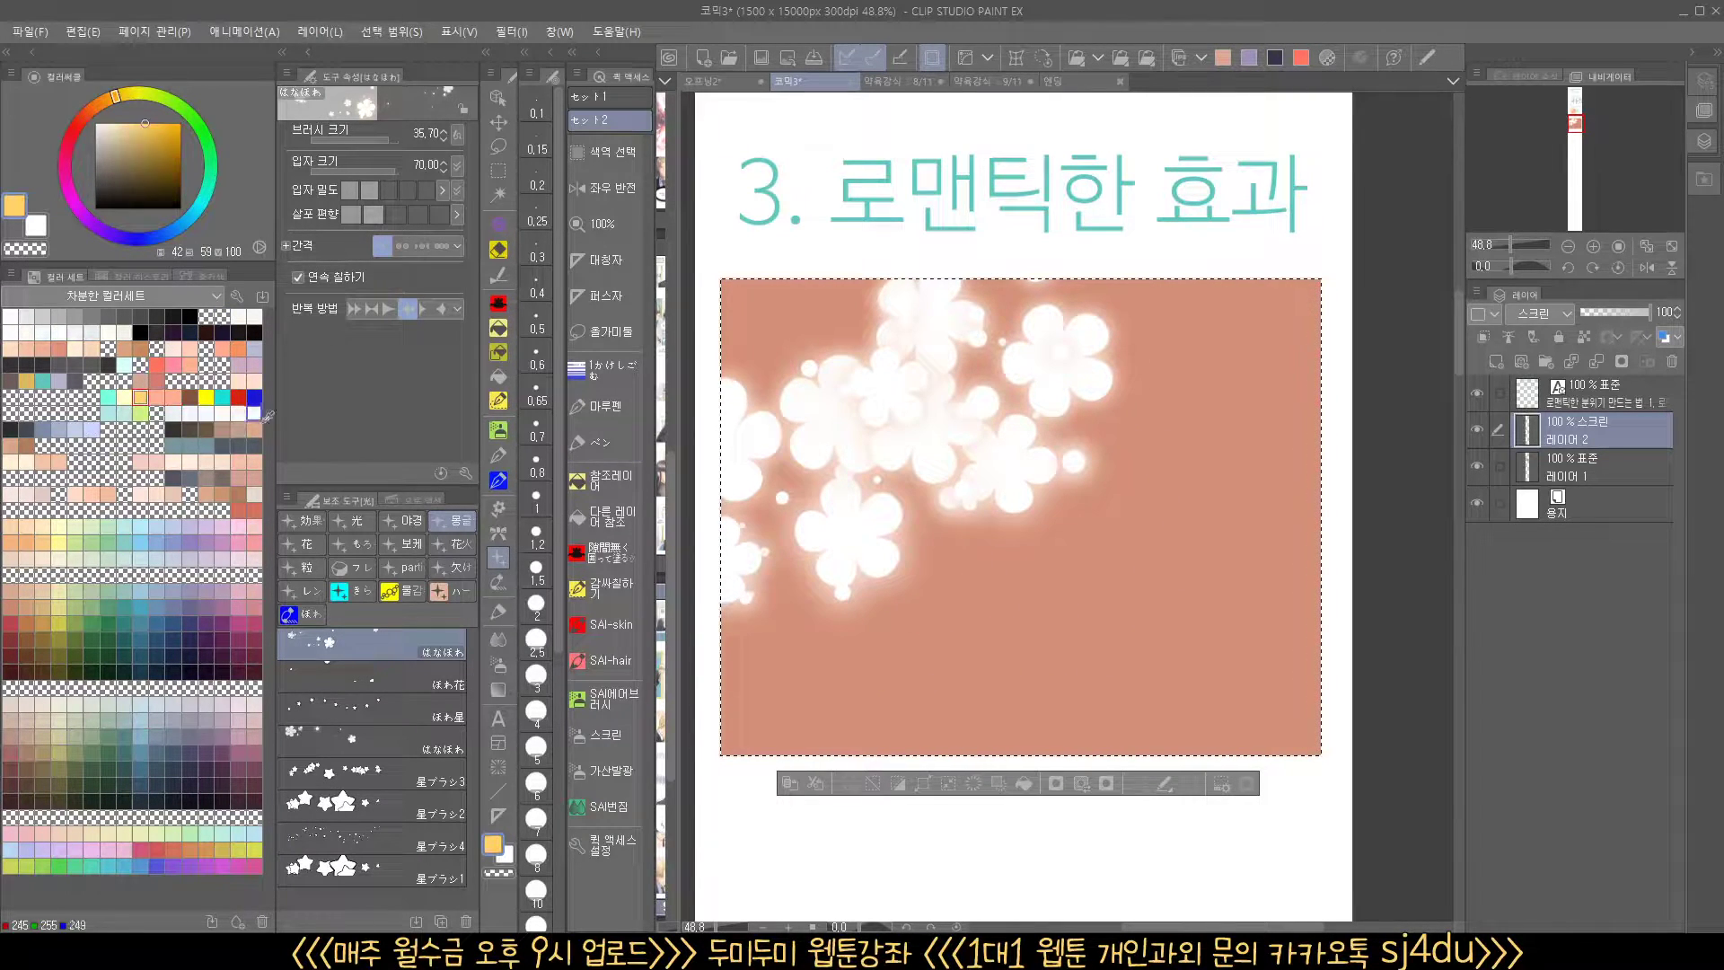
key("ctrl+z")
key("ctrl+z")
mouse_move(820, 423)
left_mouse_down()
mouse_move(1007, 433)
mouse_move(894, 566)
mouse_move(843, 592)
mouse_move(1022, 606)
left_mouse_up()
mouse_move(1158, 557)
left_mouse_down()
mouse_move(1197, 670)
mouse_move(1274, 666)
left_mouse_up()
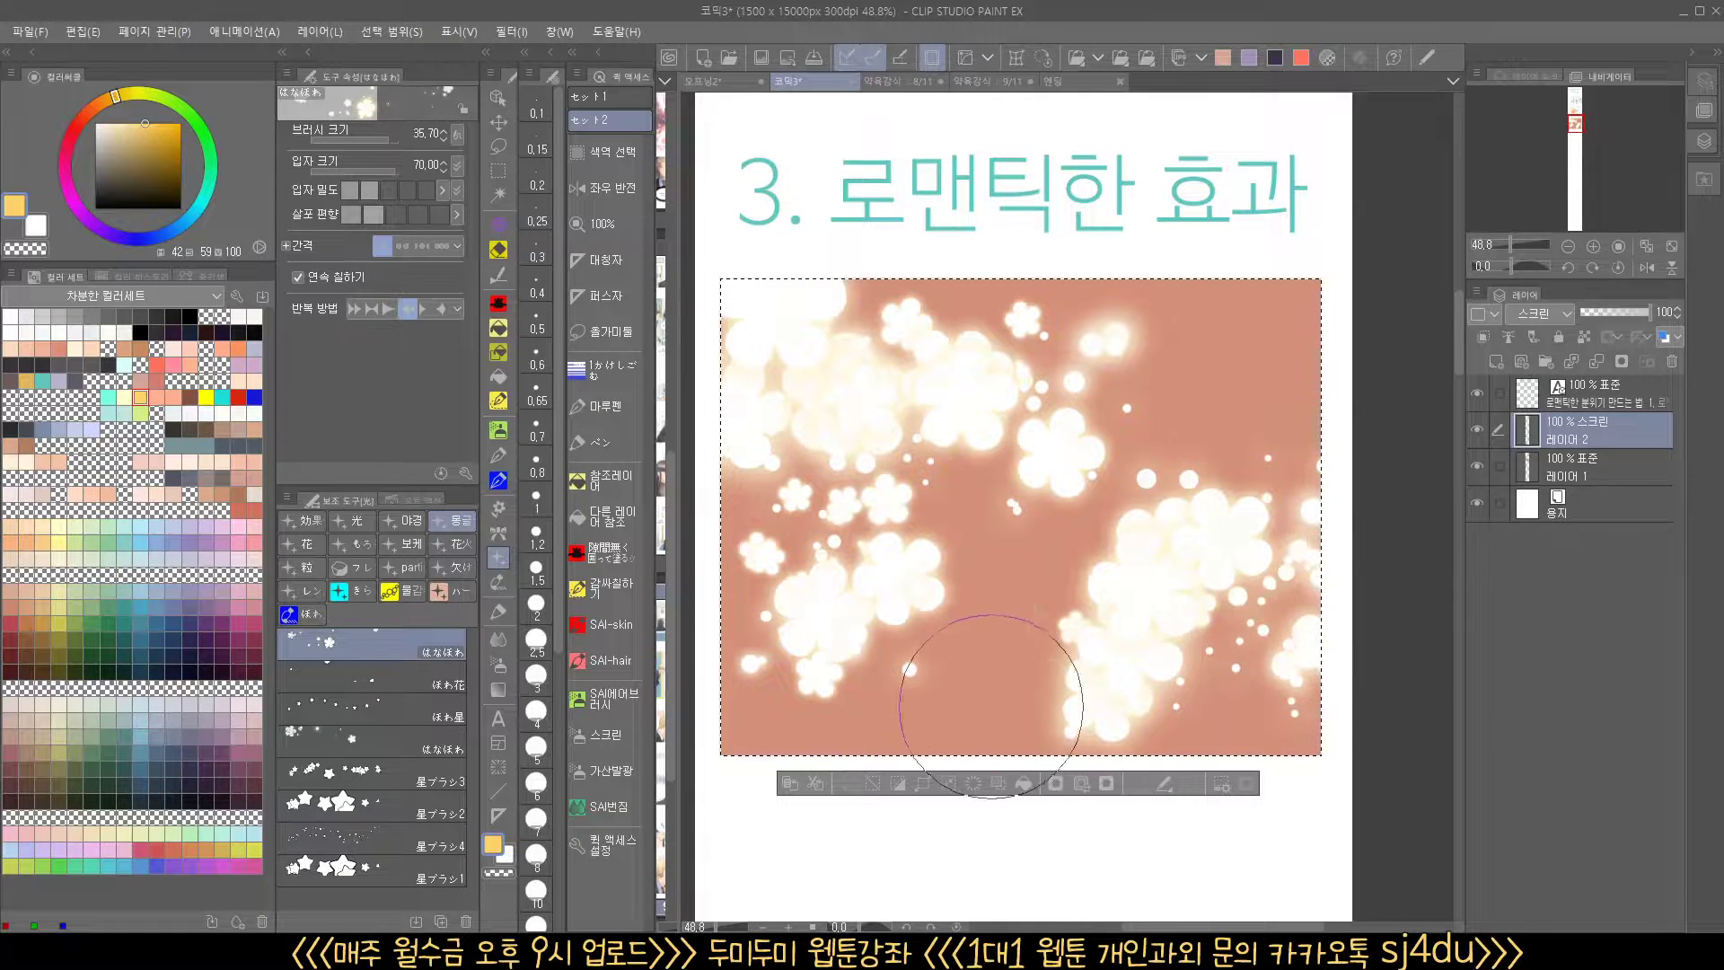
left_click_drag(993, 704, 951, 642)
Compare the flower layer in the 표준, 더하기(발광) and 더하기 blending modes and return it to 스크린
left_click(1541, 313)
left_click(1541, 335)
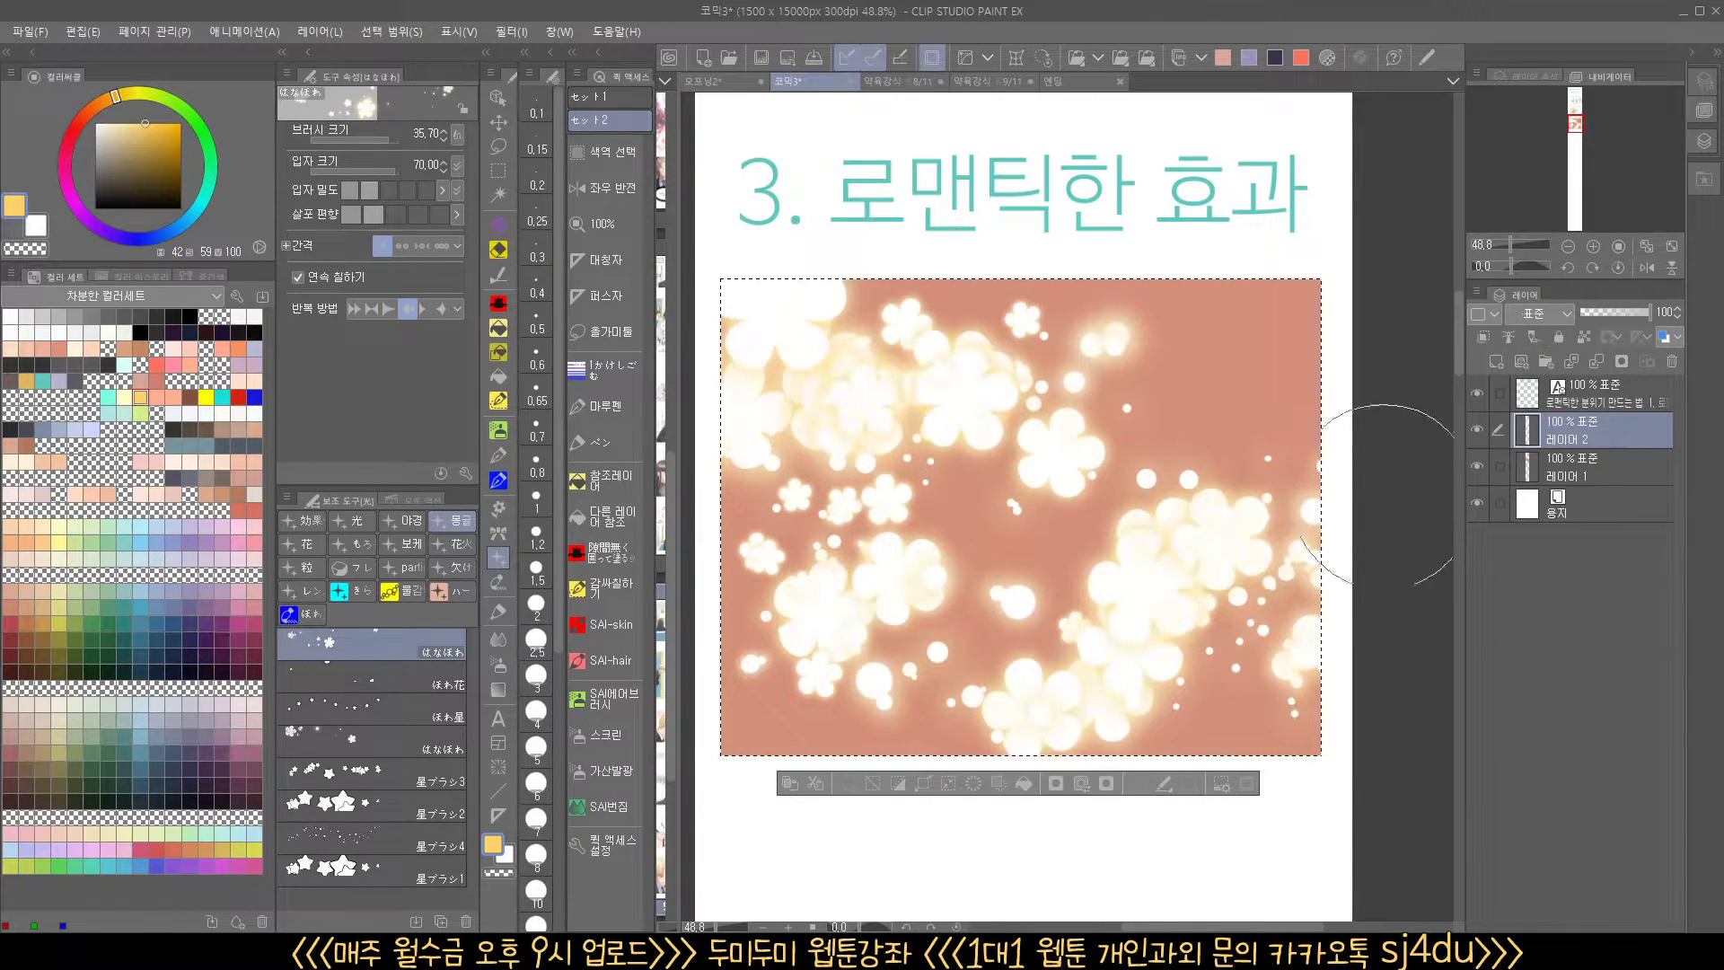
left_click(1541, 313)
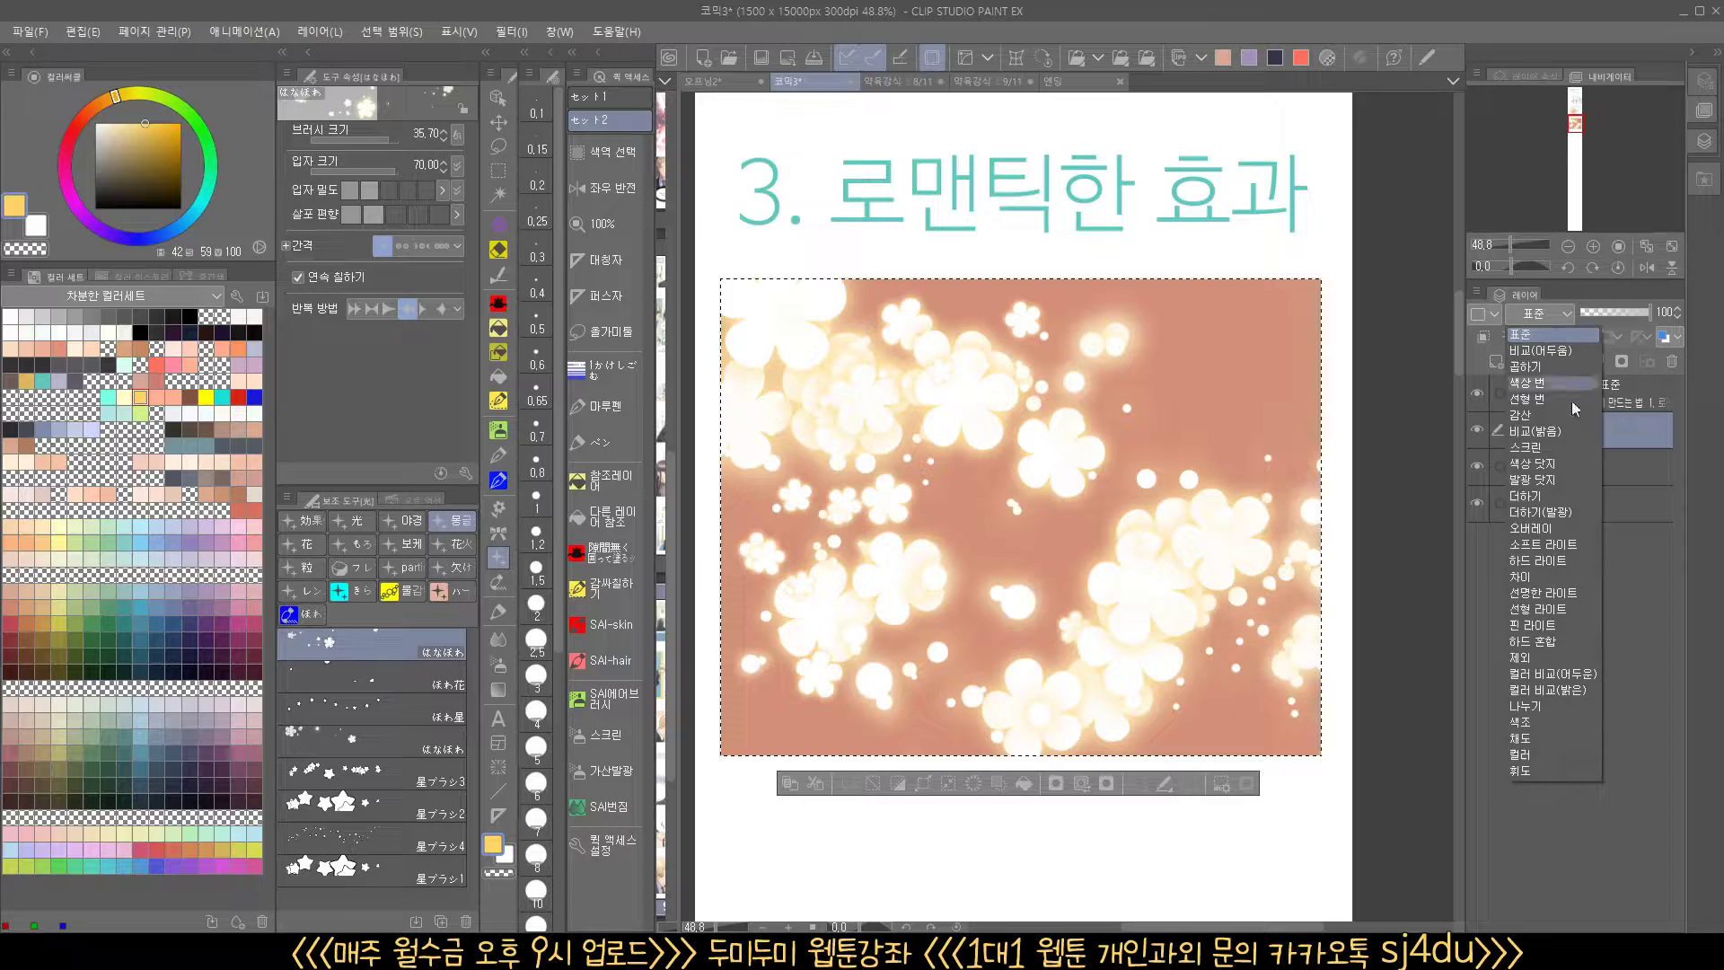
left_click(1565, 510)
left_click(1554, 314)
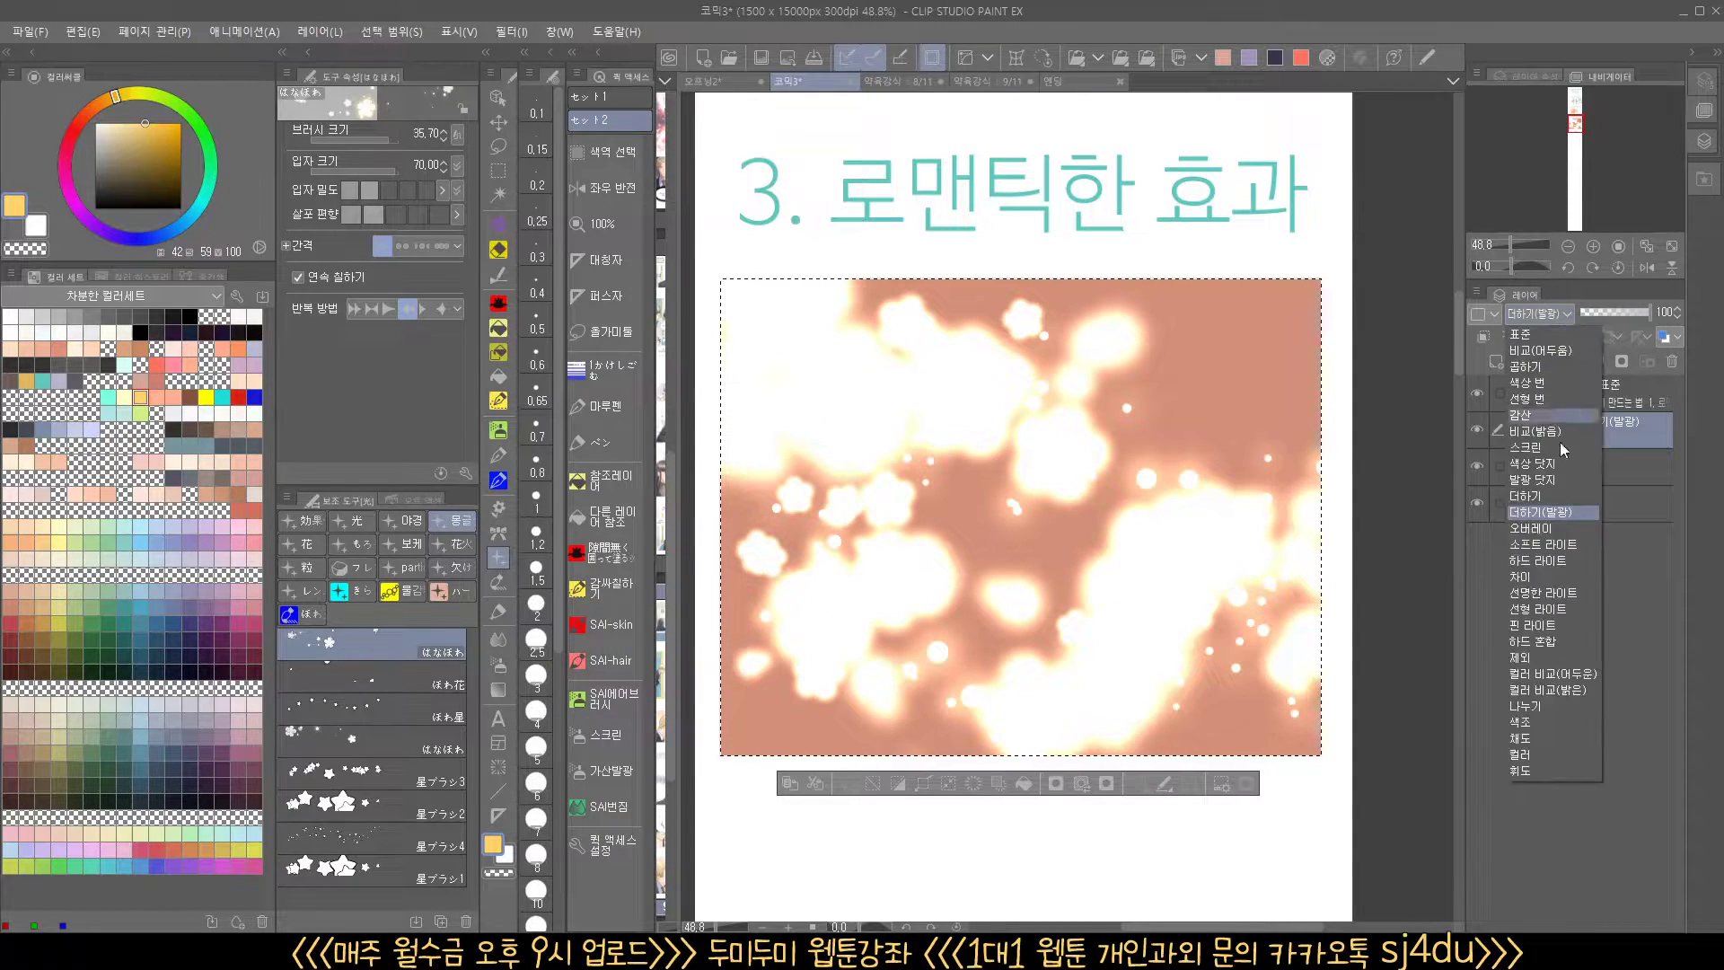
left_click(1546, 493)
left_click(1554, 315)
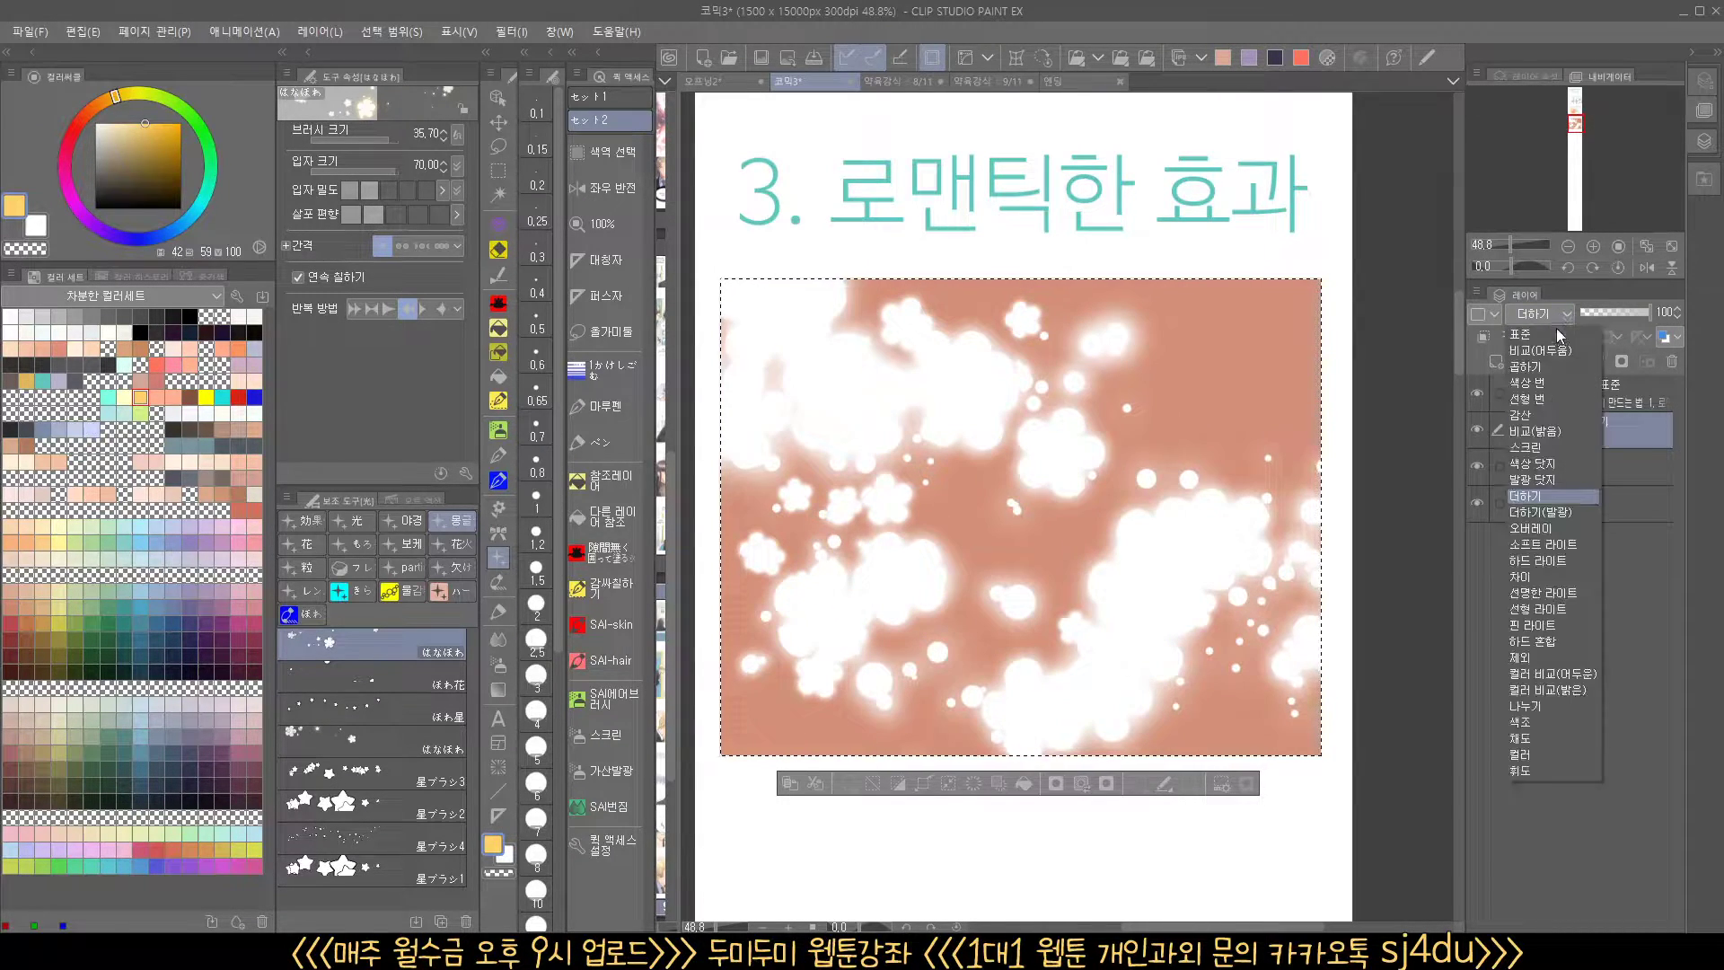
left_click(1527, 446)
Switch the flower layer to 표준 and back to 스크린, keeping its opacity at 100
left_click(1552, 314)
left_click(1552, 315)
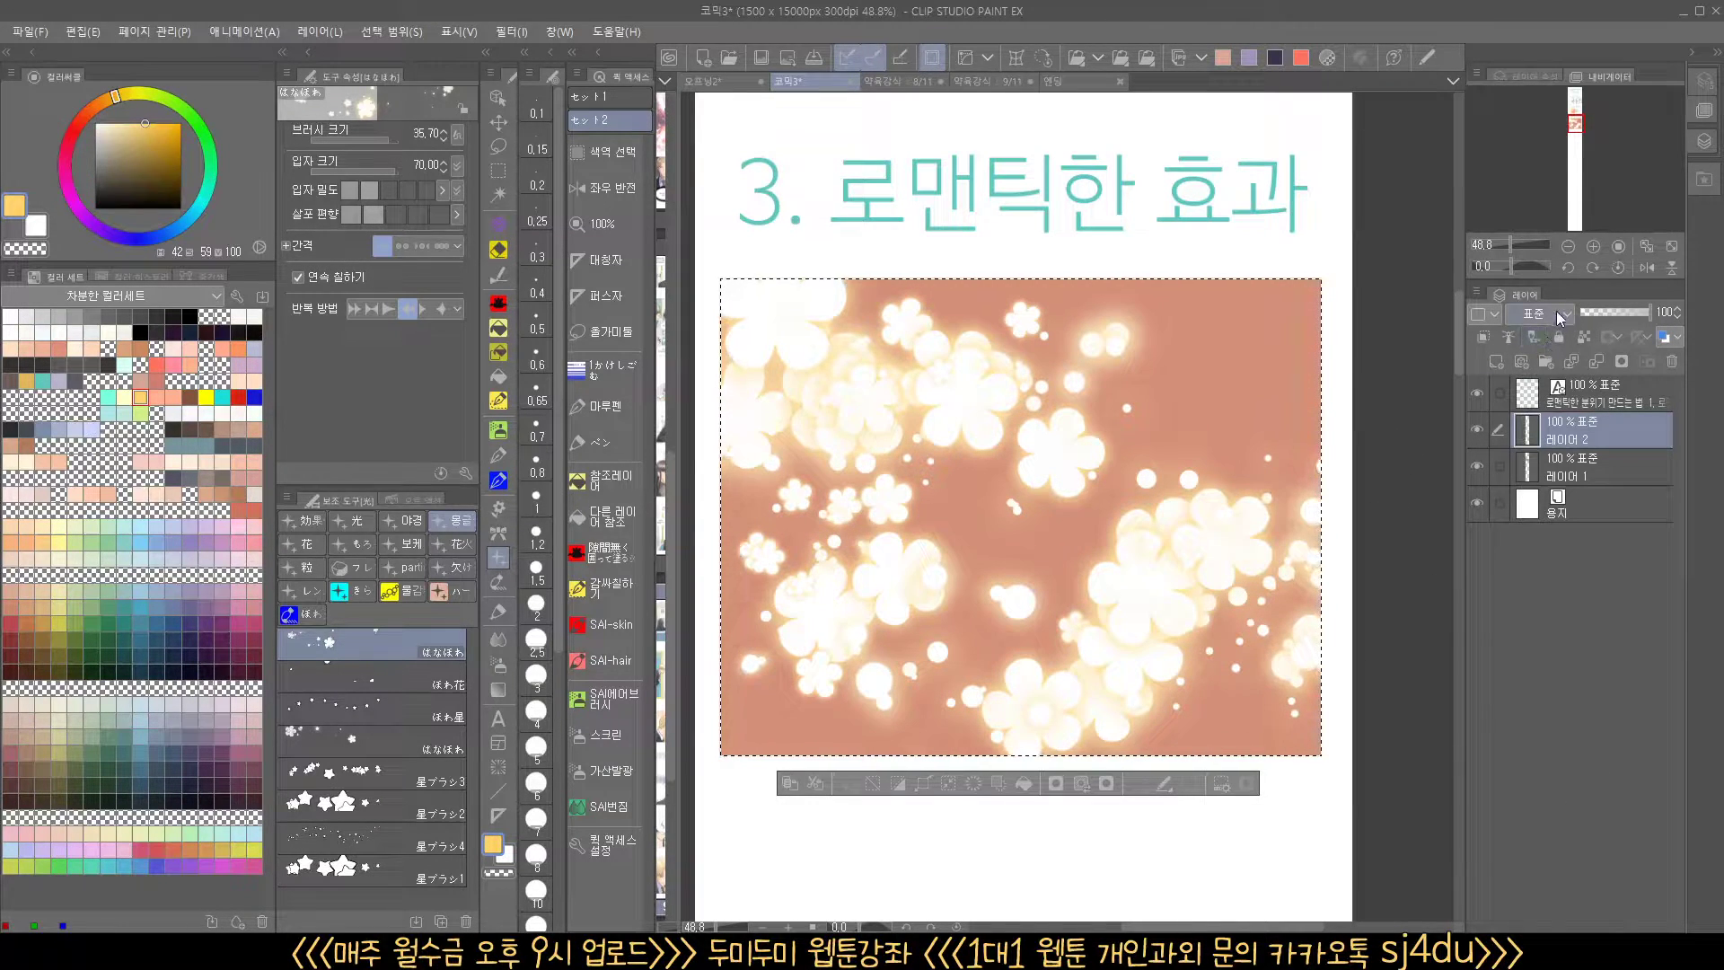
left_click(1557, 315)
left_click(1527, 446)
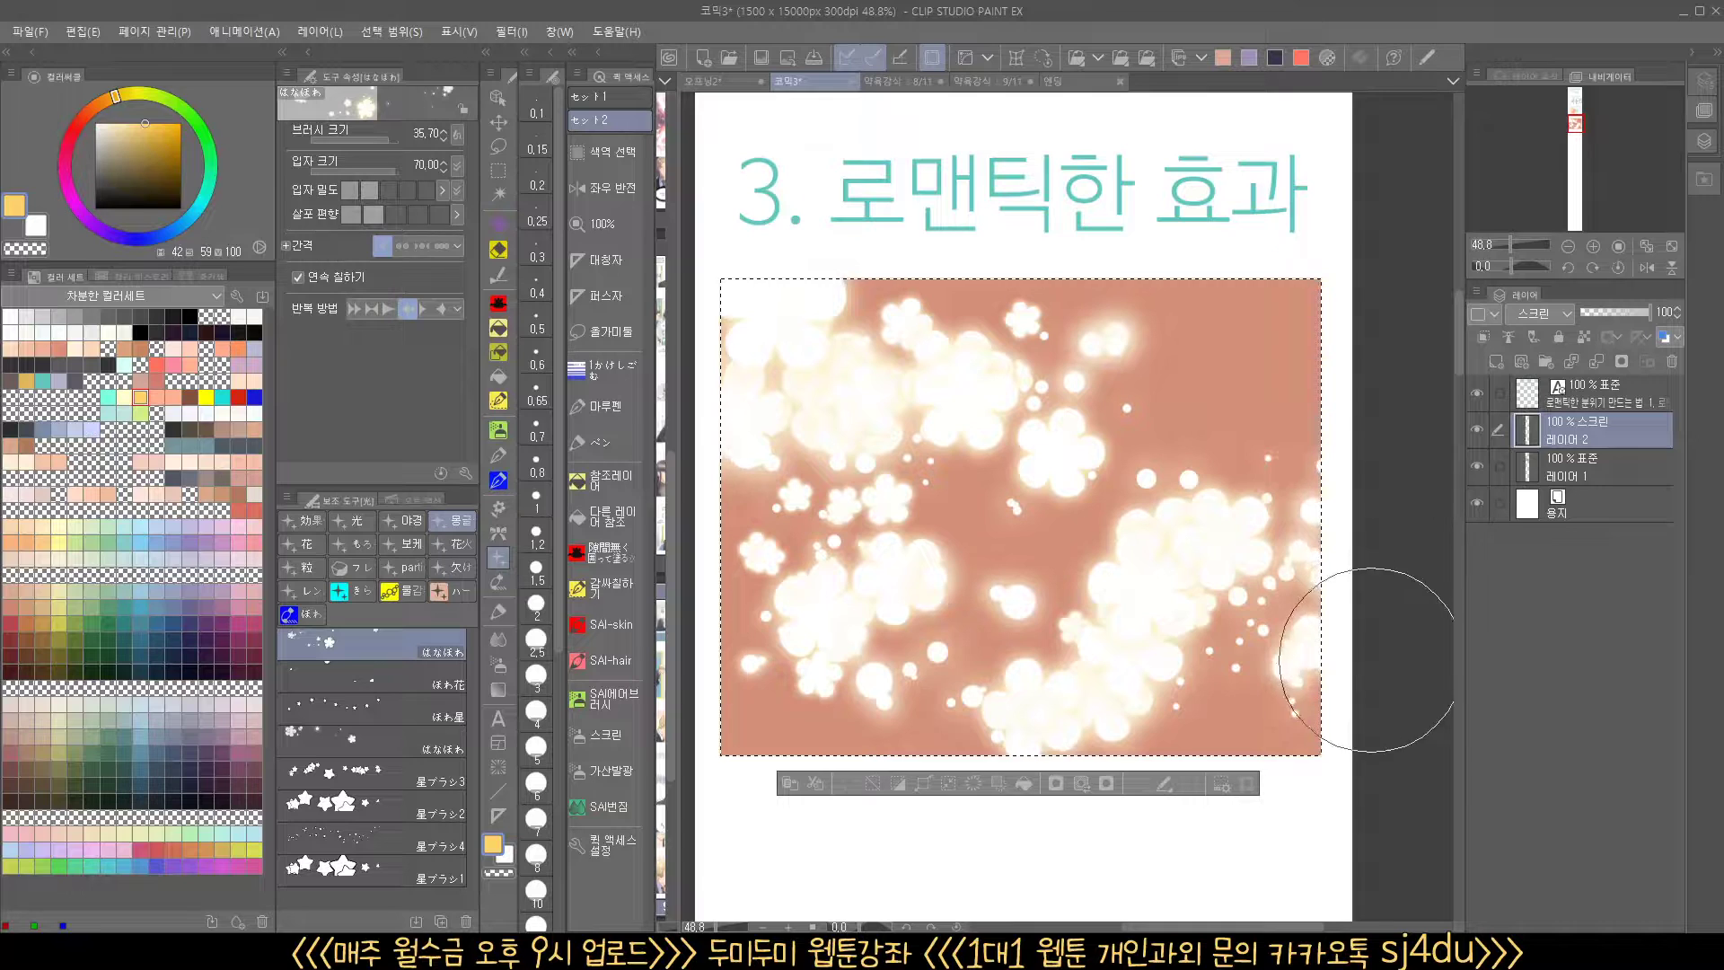
left_click_drag(1614, 312, 1650, 310)
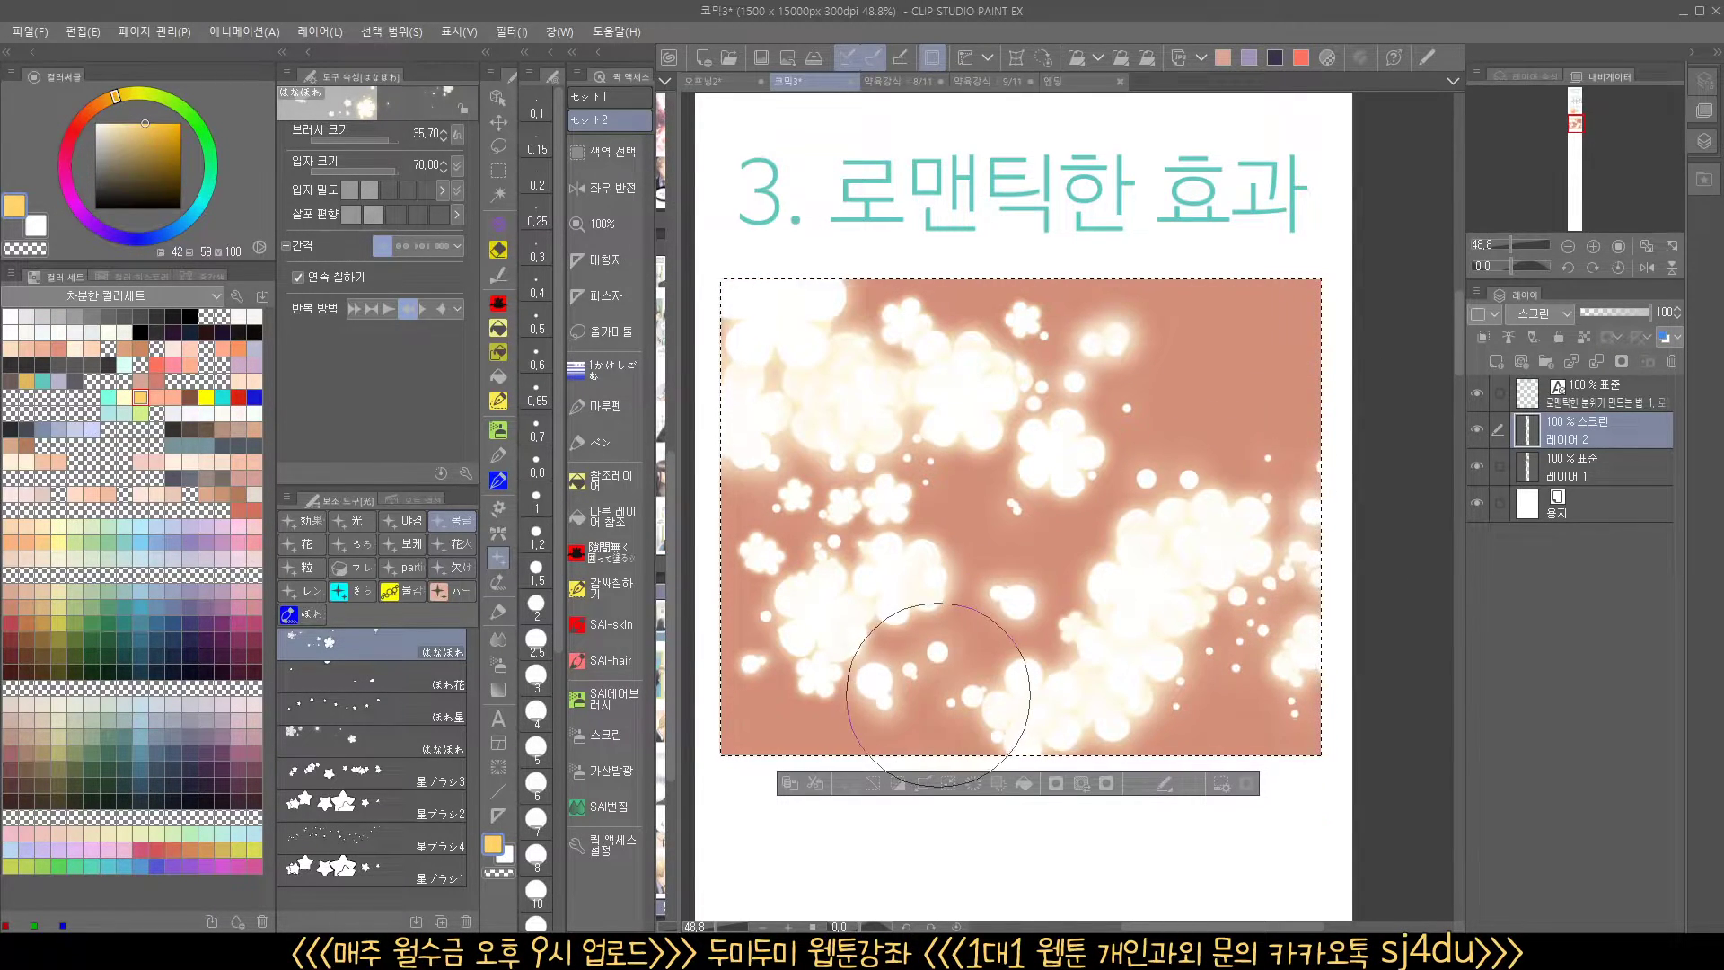
Try the diamond効果50 and 粒 brushes over the glowing flowers
scroll(952, 683, "up", 1)
scroll(952, 684, "up", 1)
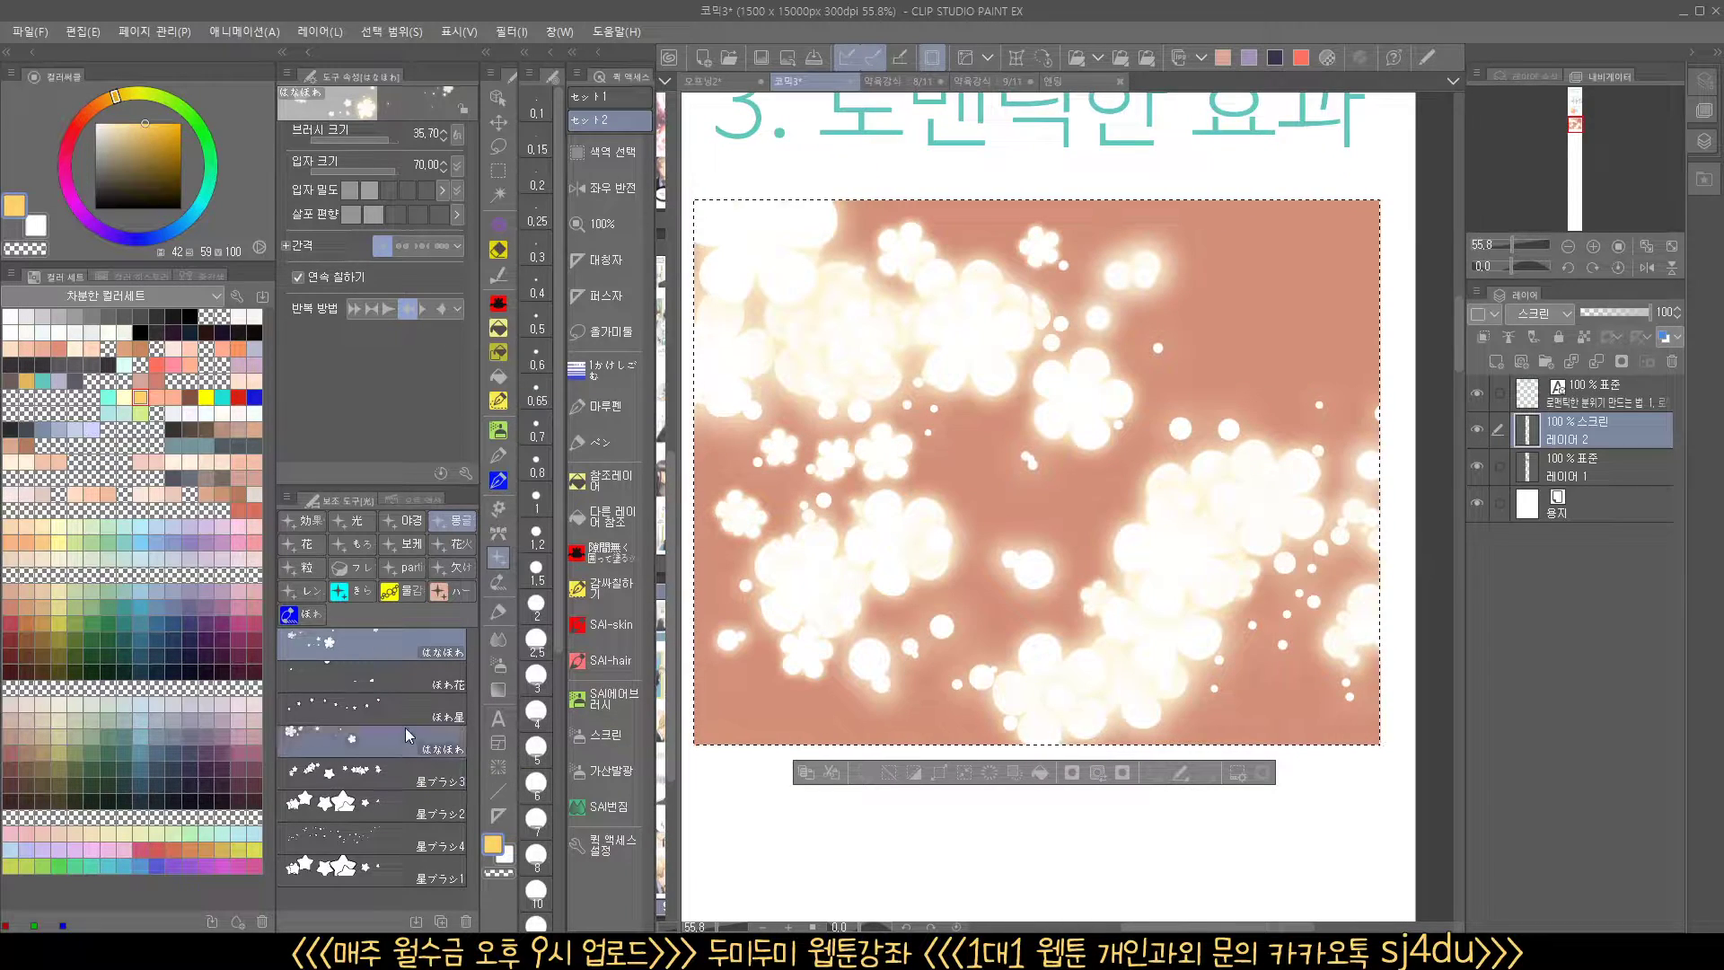
left_click(309, 569)
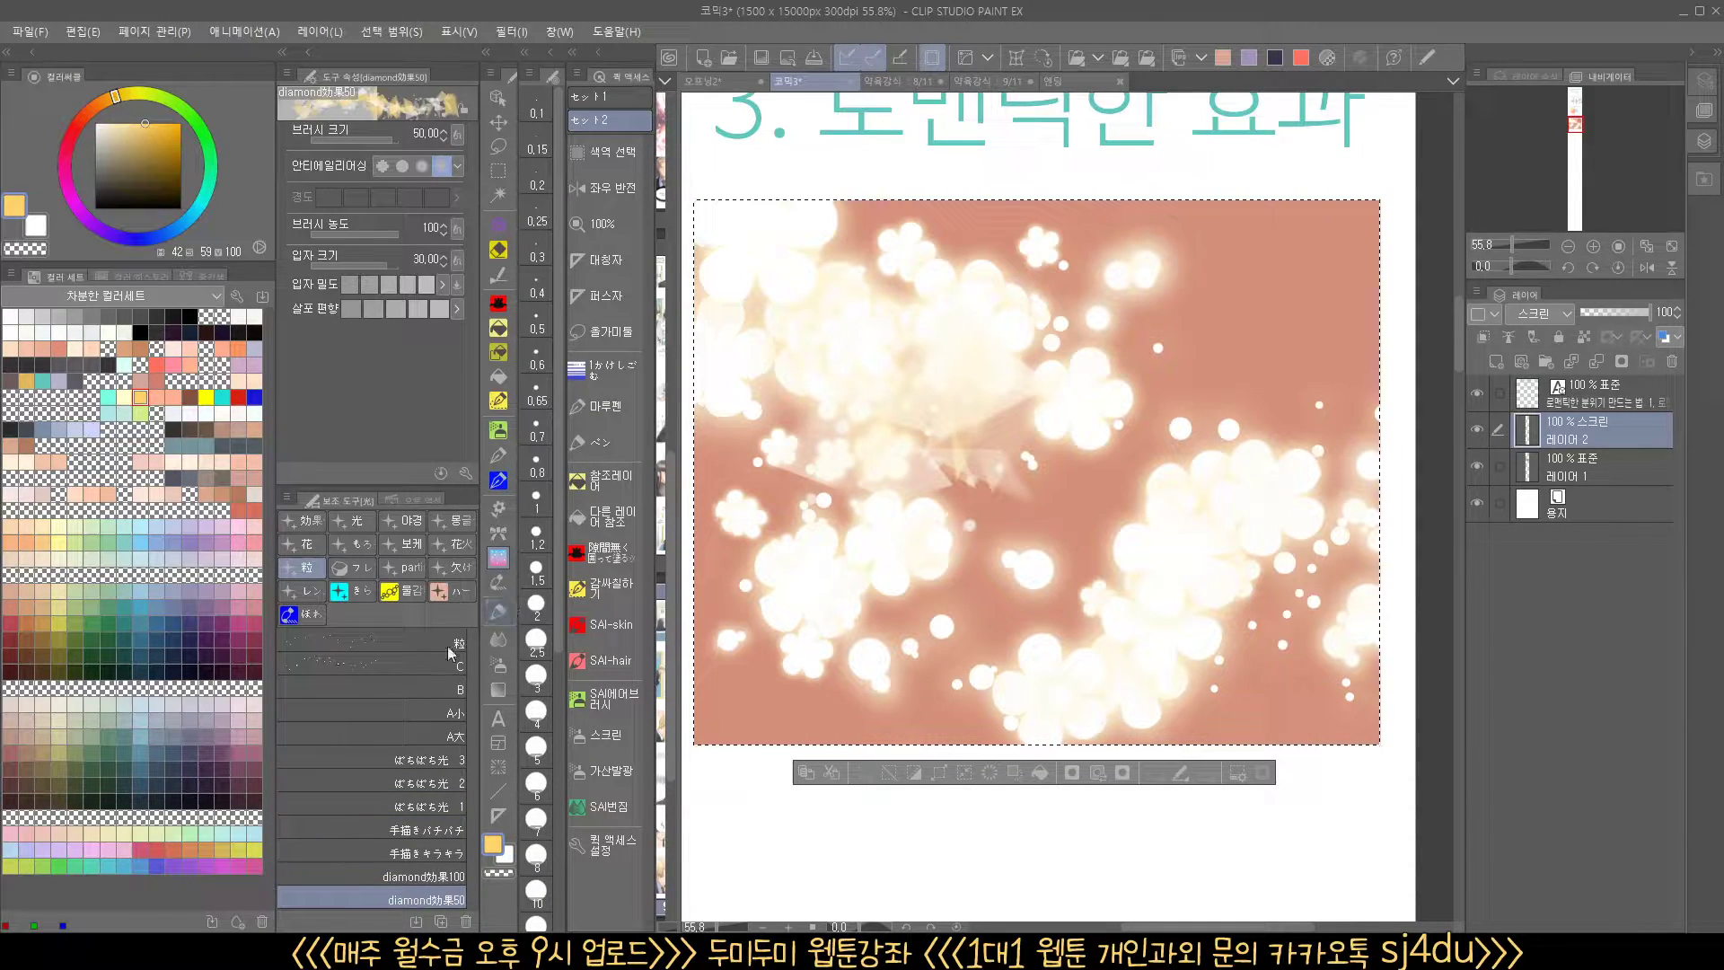
left_click(397, 641)
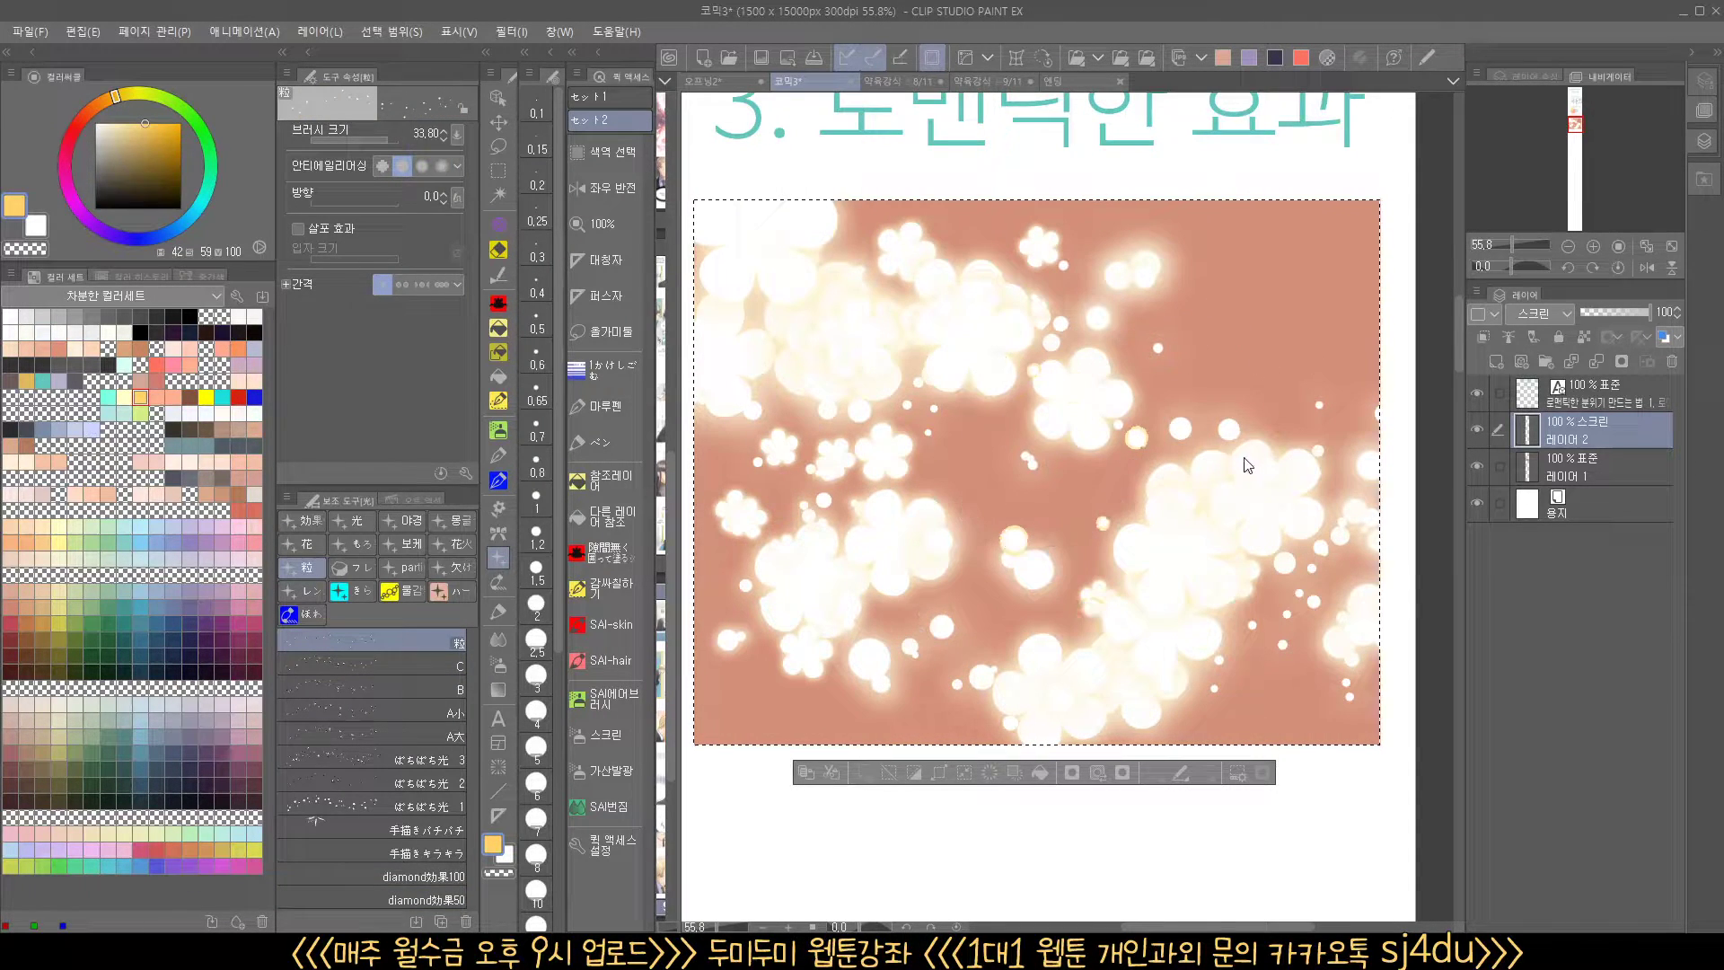
Clear the flowers and paint hexagonal bokeh in the rectangle with the 背曇り 六角水彩 brush
left_click(364, 520)
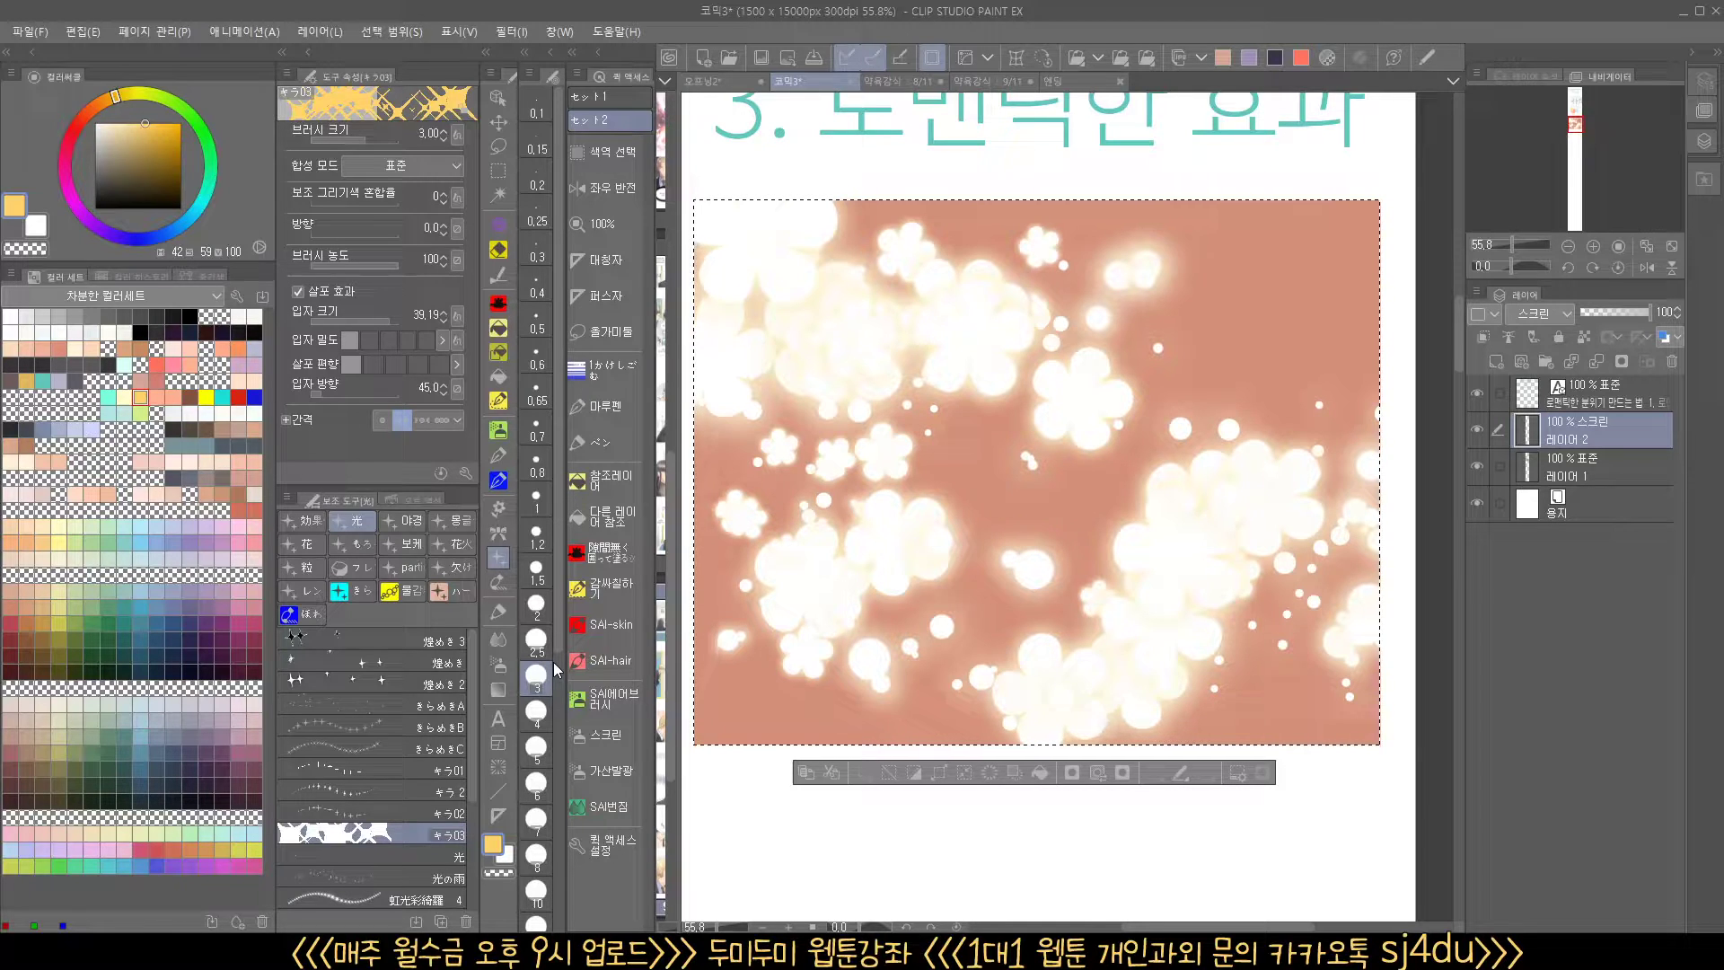
left_click_drag(472, 698, 472, 806)
left_click(447, 799)
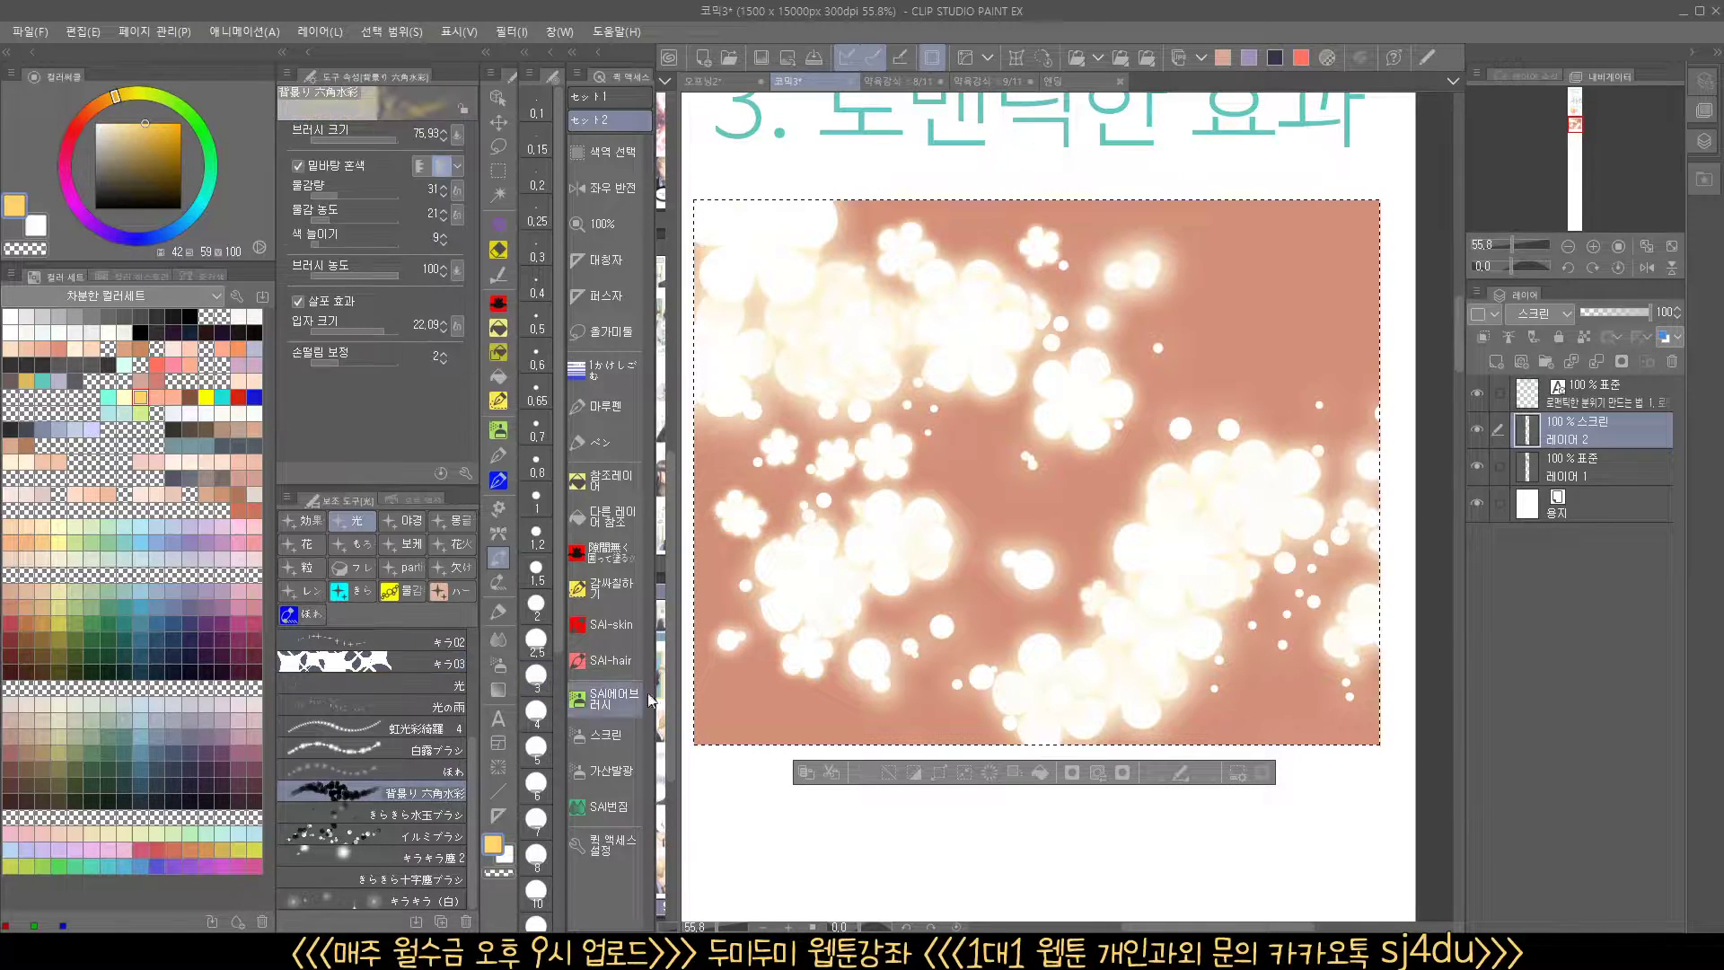
mouse_move(1118, 626)
left_mouse_down()
mouse_move(988, 647)
mouse_move(1204, 542)
mouse_move(1051, 584)
mouse_move(952, 584)
mouse_move(835, 454)
left_mouse_up()
left_click_drag(801, 510, 886, 462)
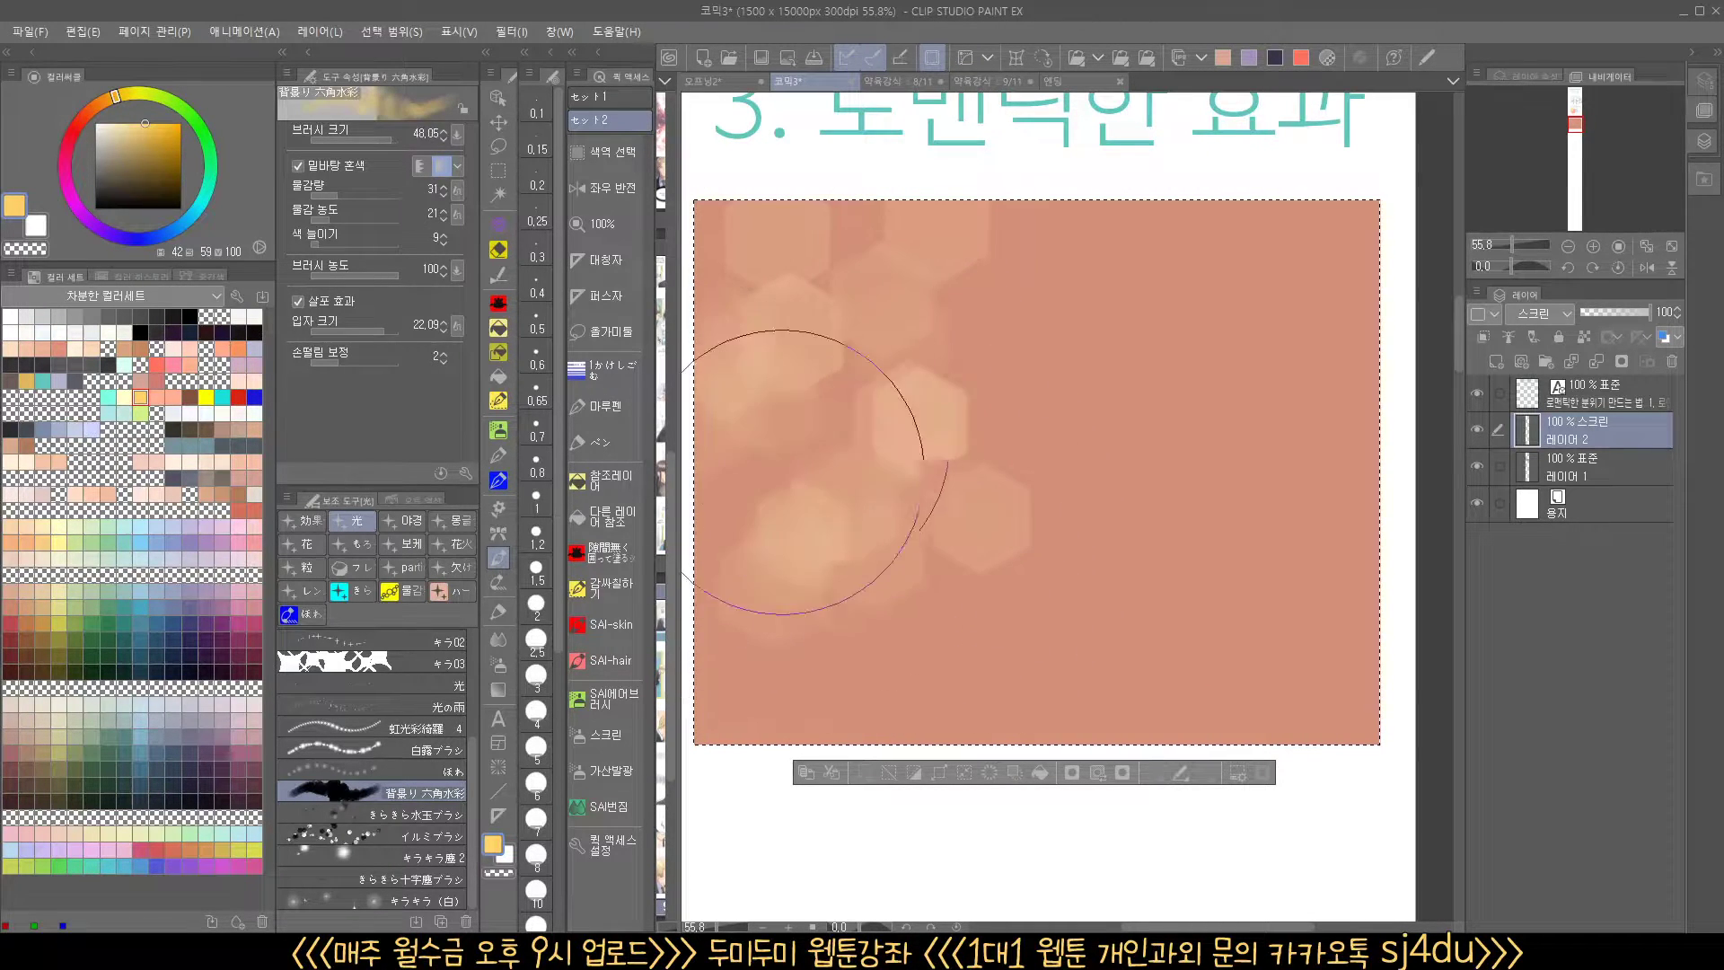
Try smaller hexagonal bokeh strokes with particle size 9.54 and clear the rectangle
left_click_drag(380, 334, 375, 331)
mouse_move(844, 359)
left_mouse_down()
mouse_move(769, 442)
mouse_move(854, 493)
mouse_move(820, 520)
mouse_move(1001, 515)
mouse_move(1077, 354)
mouse_move(1260, 438)
left_mouse_up()
key("Delete")
left_click_drag(886, 521, 1051, 526)
key("ctrl+z")
key("Delete")
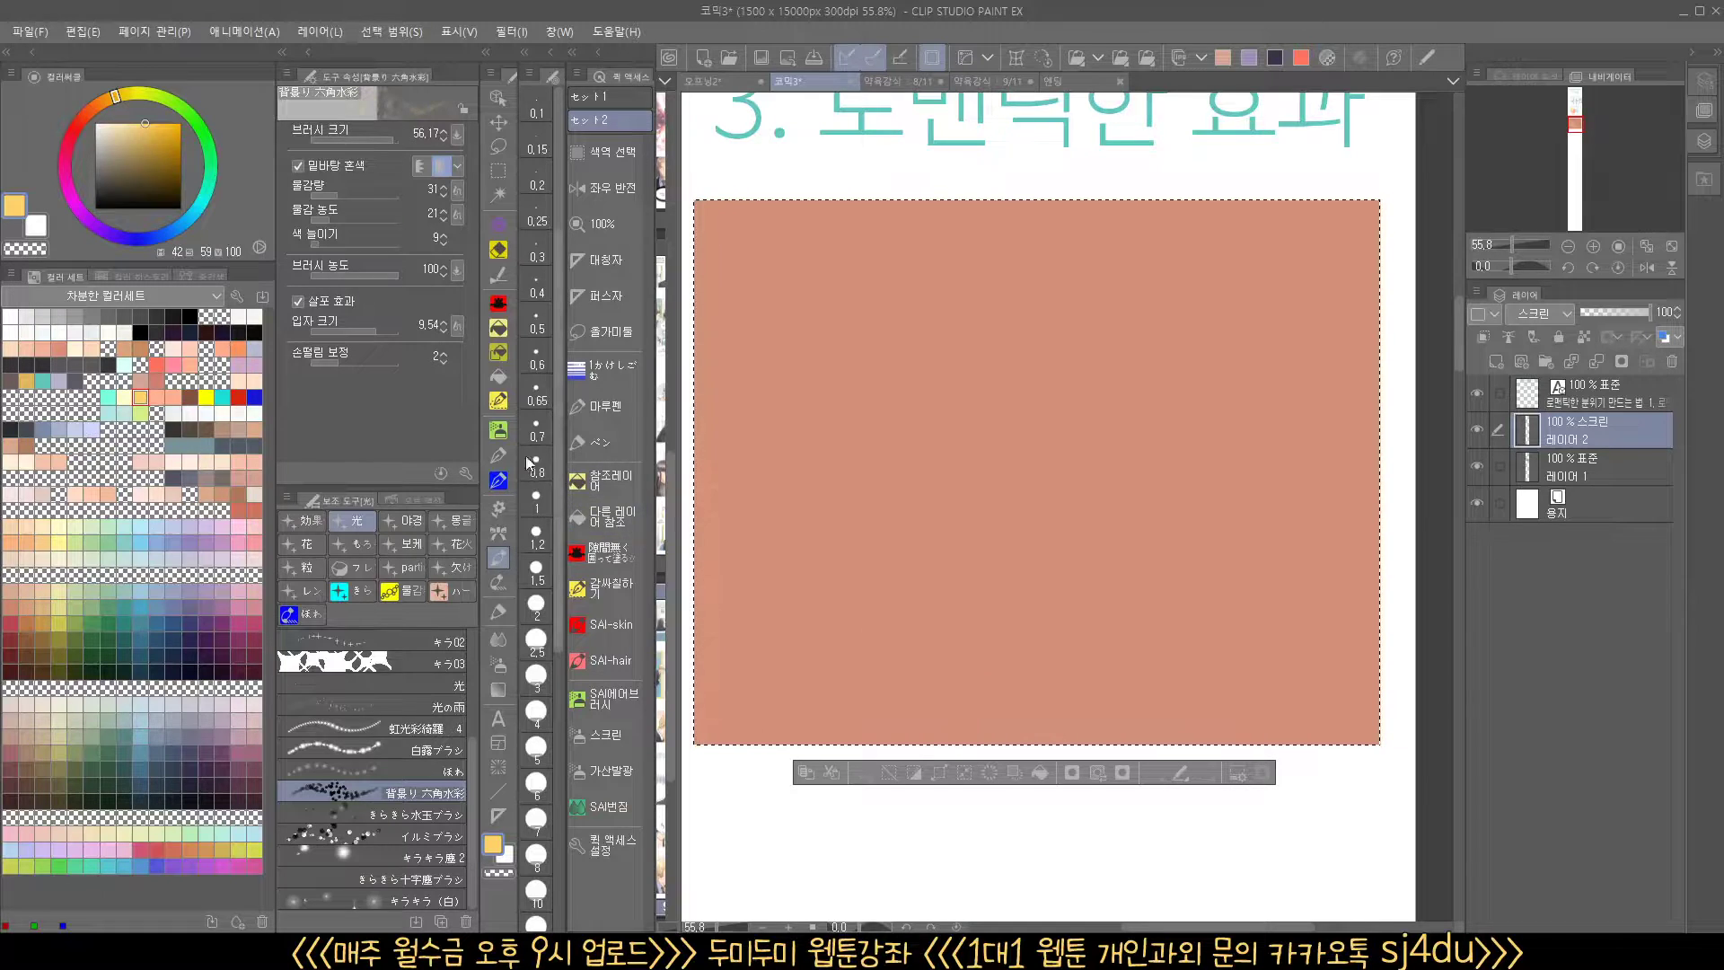
Paint large hexagonal bokeh across the rectangle with particle size 32.37 and set the layer's blending mode to 더하기(발광)
left_click(390, 329)
mouse_move(790, 395)
left_mouse_down()
mouse_move(841, 436)
mouse_move(1061, 455)
mouse_move(1180, 602)
mouse_move(1226, 373)
mouse_move(1336, 446)
mouse_move(902, 594)
mouse_move(1158, 404)
left_mouse_up()
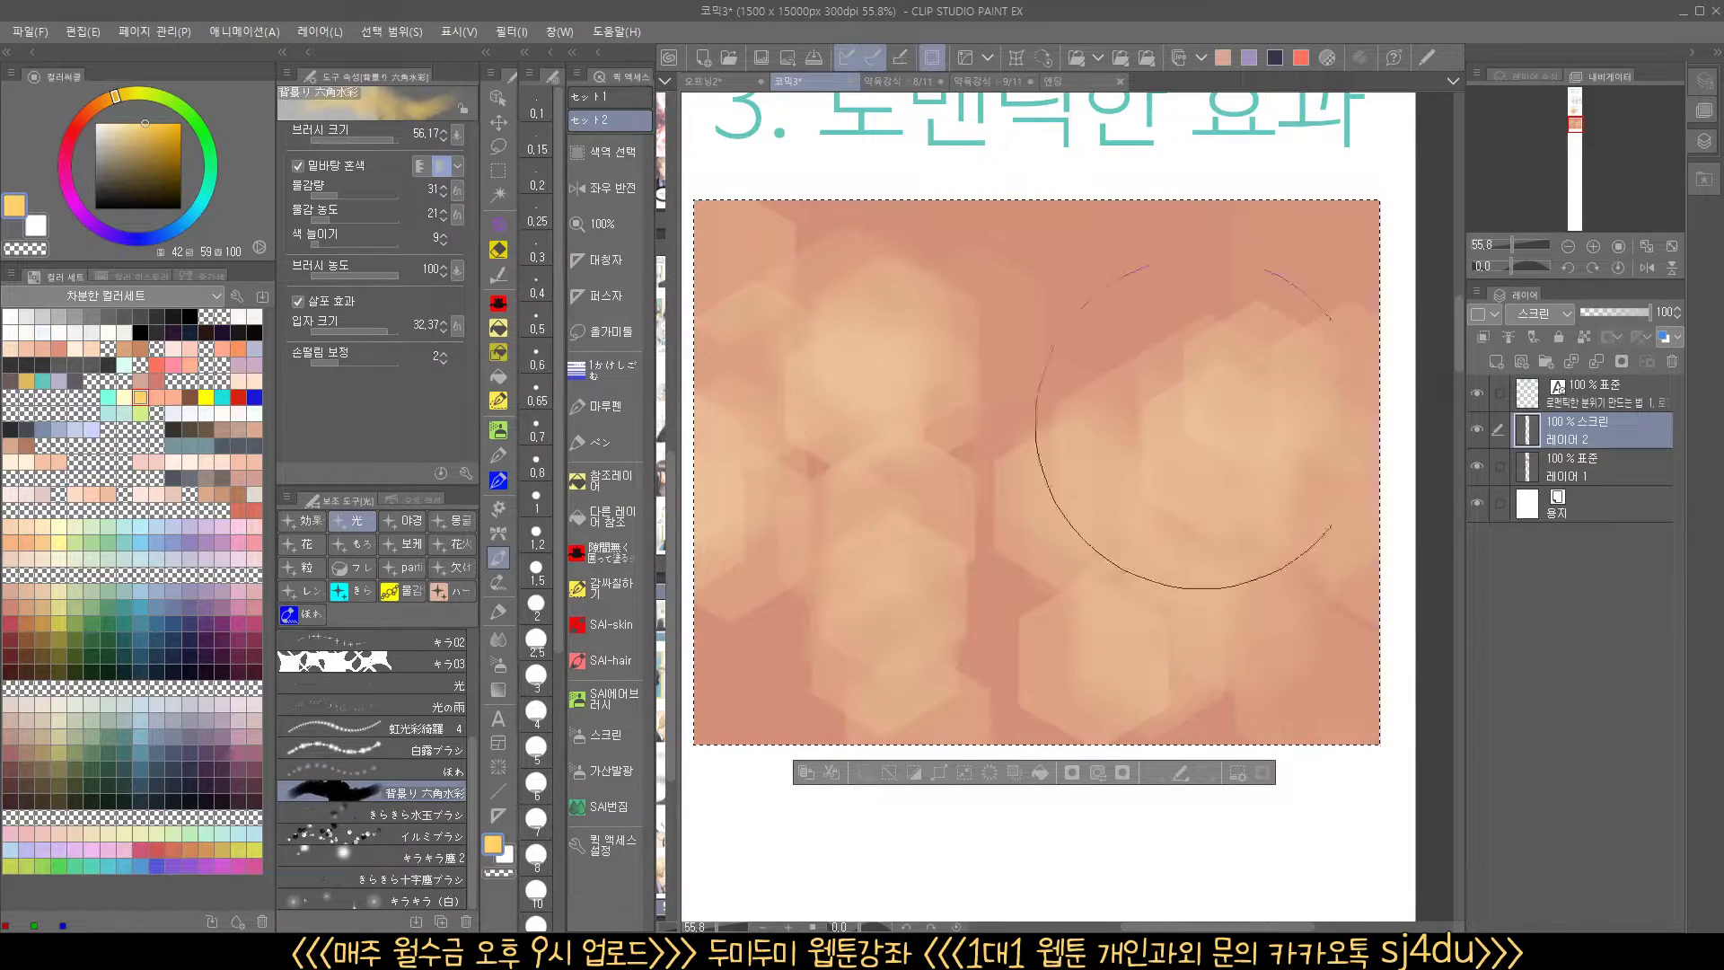
left_click(1559, 314)
left_click(1571, 510)
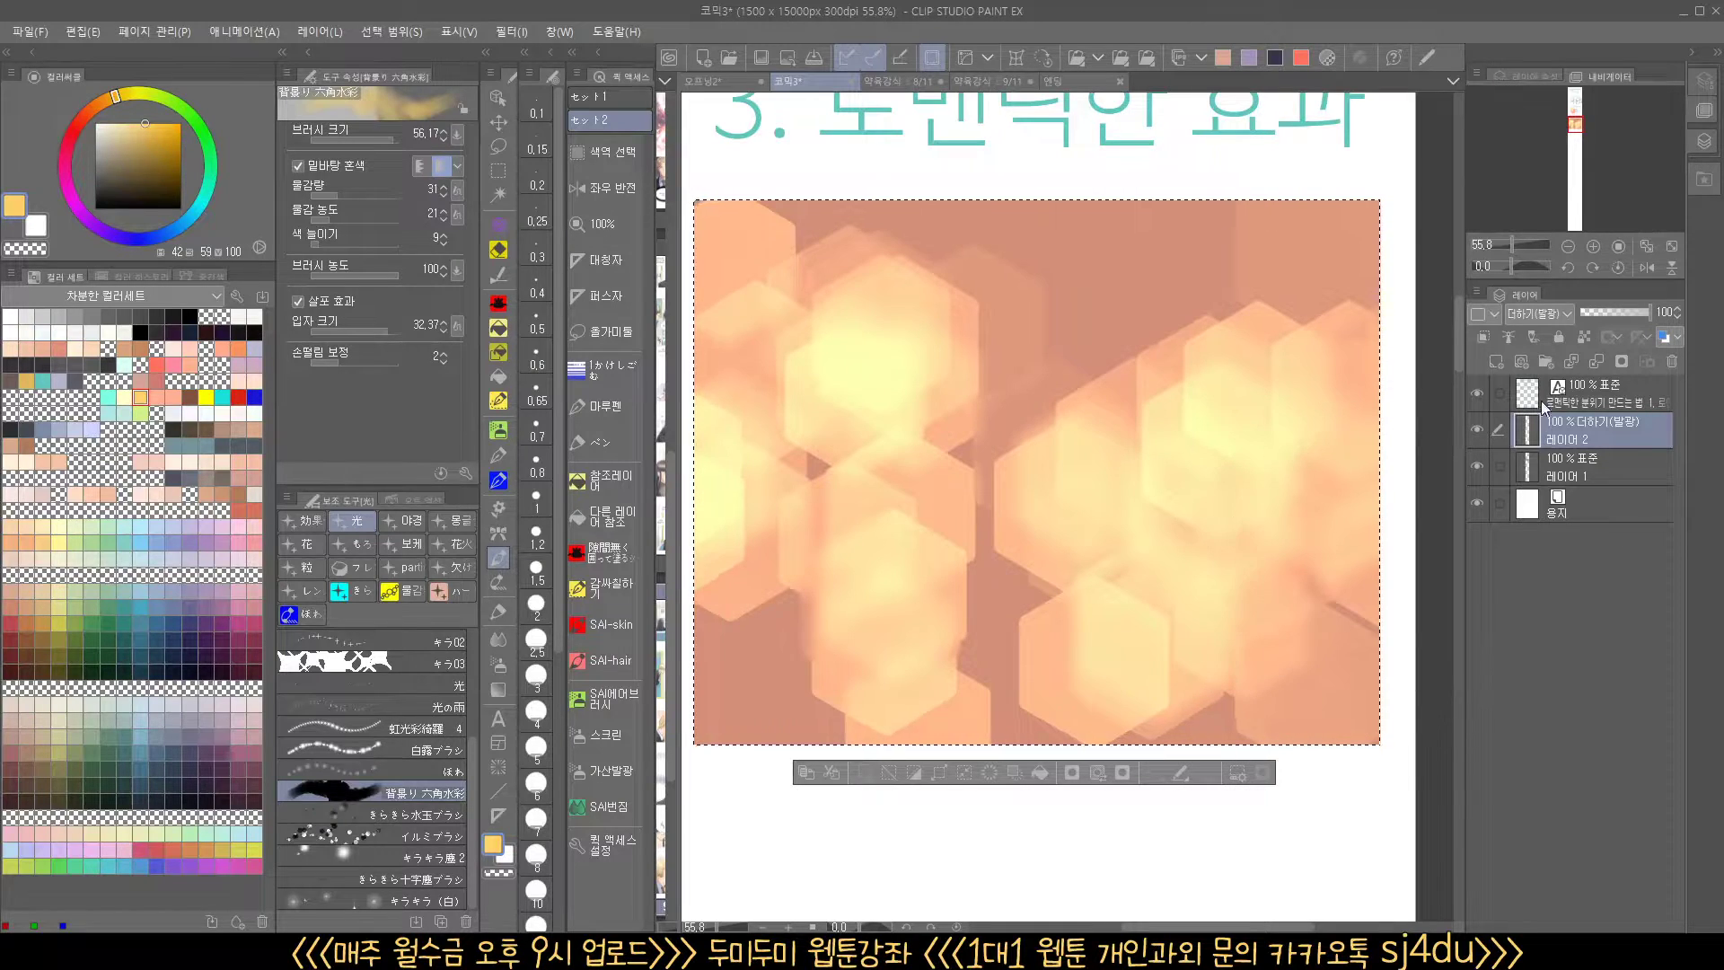
Add a layer above the bokeh layer, set its blending mode to 스크린, and choose the 光の雨 brush
left_click(1498, 369)
left_click(1560, 316)
left_click(1554, 449)
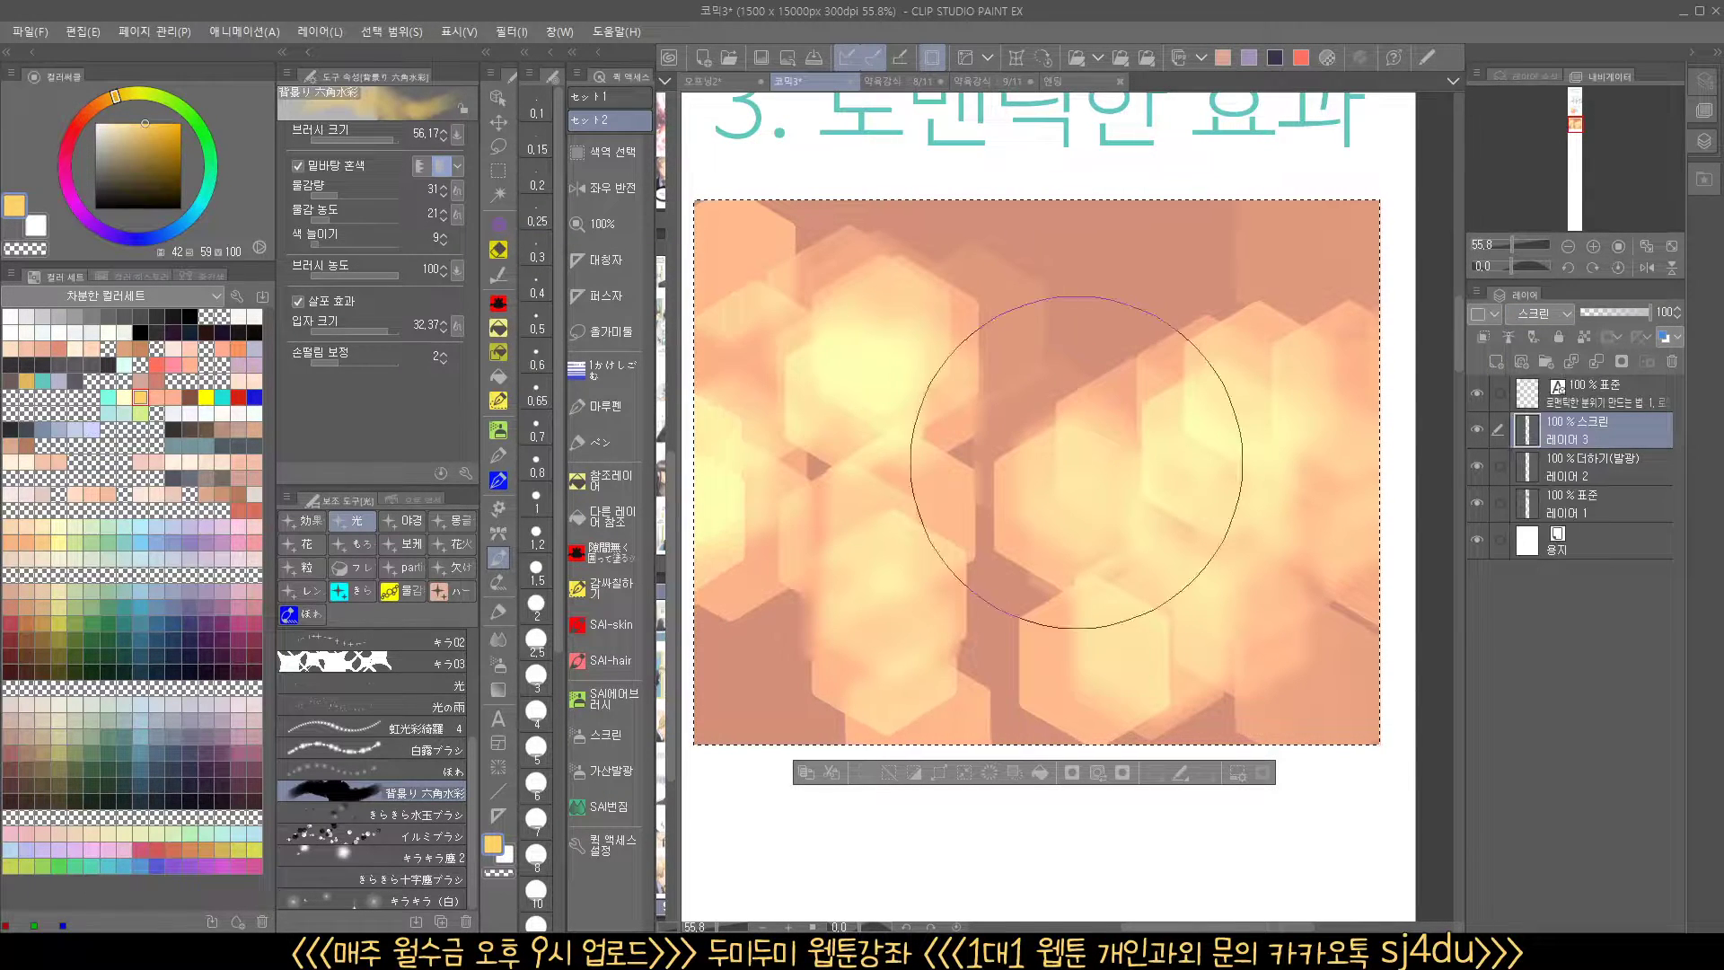
left_click(416, 704)
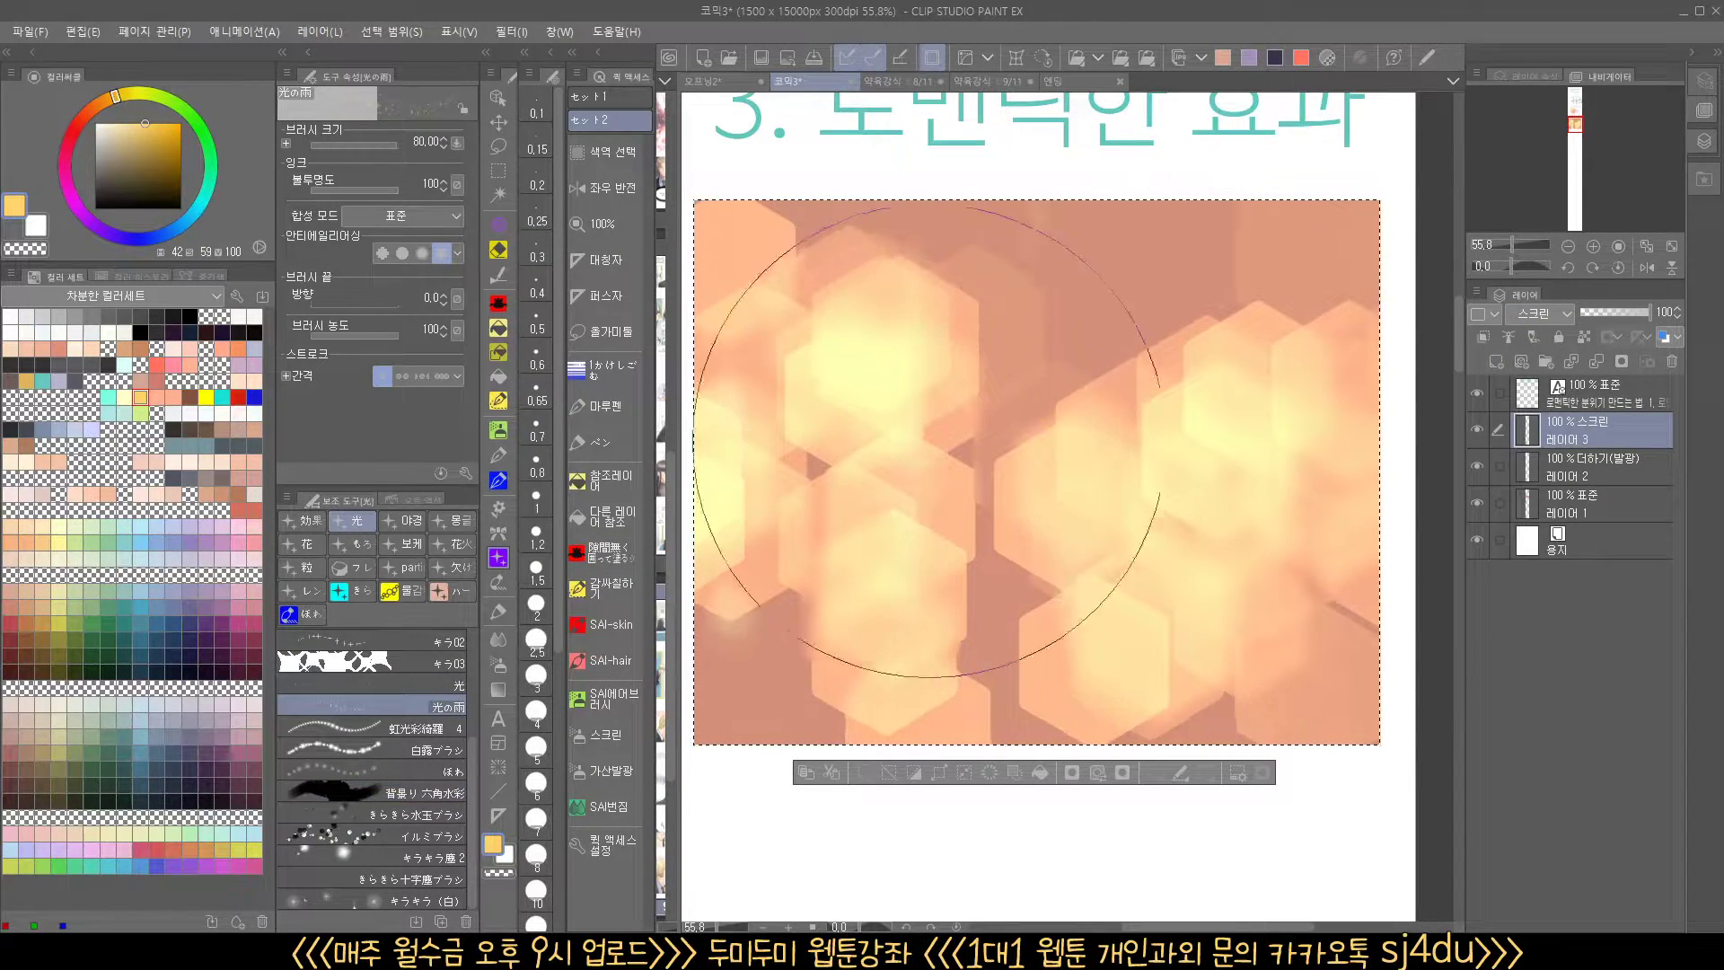
Try diagonal light-rain strokes across the hexagonal bokeh and undo them
left_click_drag(1110, 369, 1056, 449)
mouse_move(1122, 350)
left_mouse_down()
mouse_move(1039, 346)
mouse_move(961, 538)
mouse_move(880, 540)
left_mouse_up()
mouse_move(1247, 343)
left_mouse_down()
mouse_move(1060, 335)
mouse_move(1070, 360)
mouse_move(993, 498)
mouse_move(868, 562)
left_mouse_up()
key("ctrl+z")
key("ctrl+z")
key("ctrl+z")
key("ctrl+z")
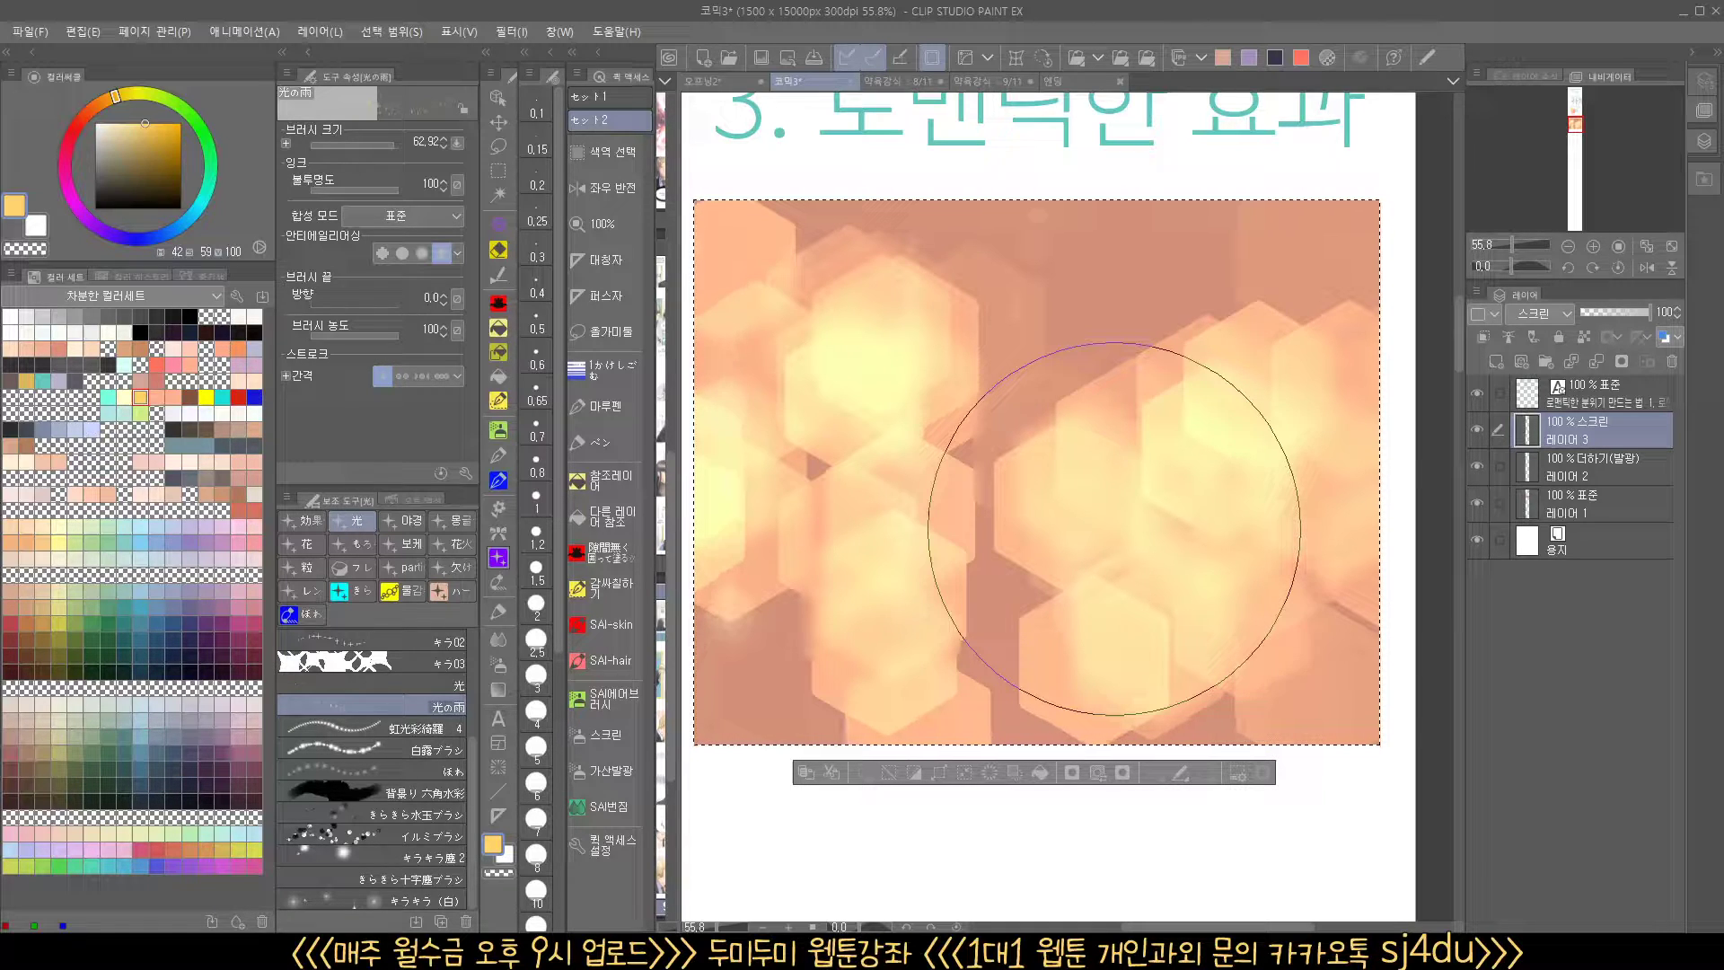
Try chains of glowing white dots across the bokeh with the 白霧ブラシ brush and undo them
left_click(377, 750)
left_click_drag(925, 395, 1252, 374)
key("ctrl+z")
mouse_move(886, 443)
left_mouse_down()
mouse_move(979, 477)
mouse_move(898, 446)
mouse_move(1193, 385)
mouse_move(1089, 404)
left_mouse_up()
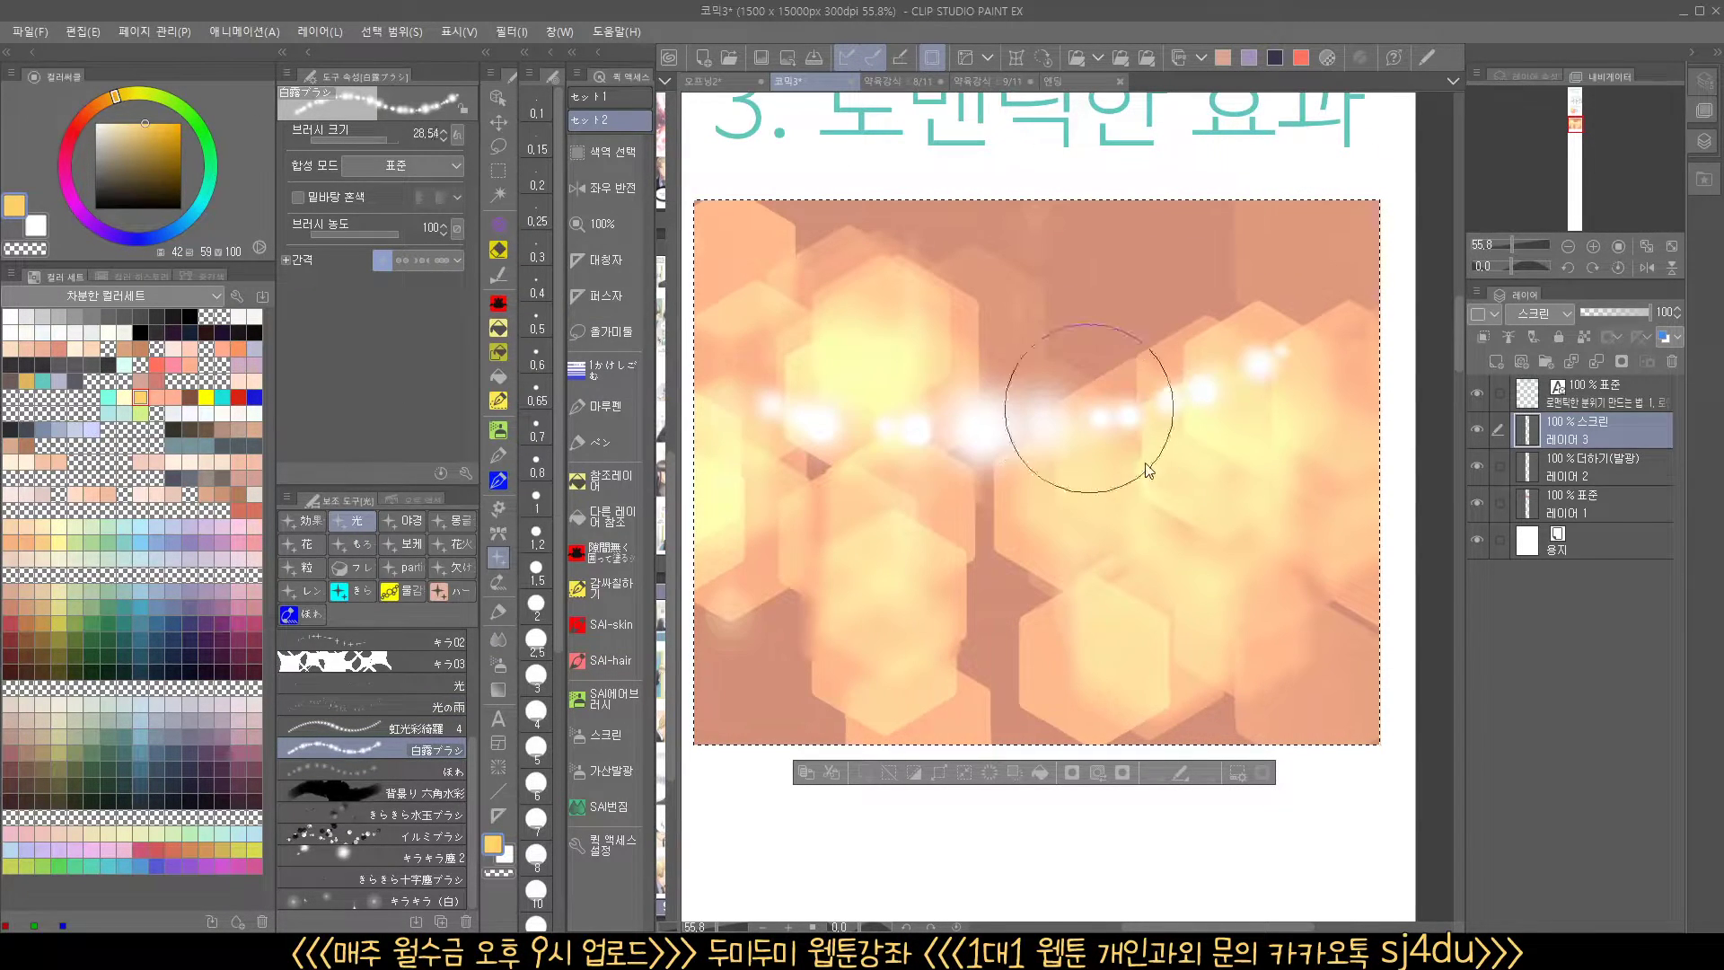
key("ctrl+z")
left_click_drag(743, 365, 1338, 250)
left_click_drag(1374, 305, 900, 516)
mouse_move(710, 615)
left_mouse_down()
mouse_move(993, 570)
mouse_move(1374, 620)
left_mouse_up()
key("ctrl+z")
key("ctrl+z")
key("ctrl+z")
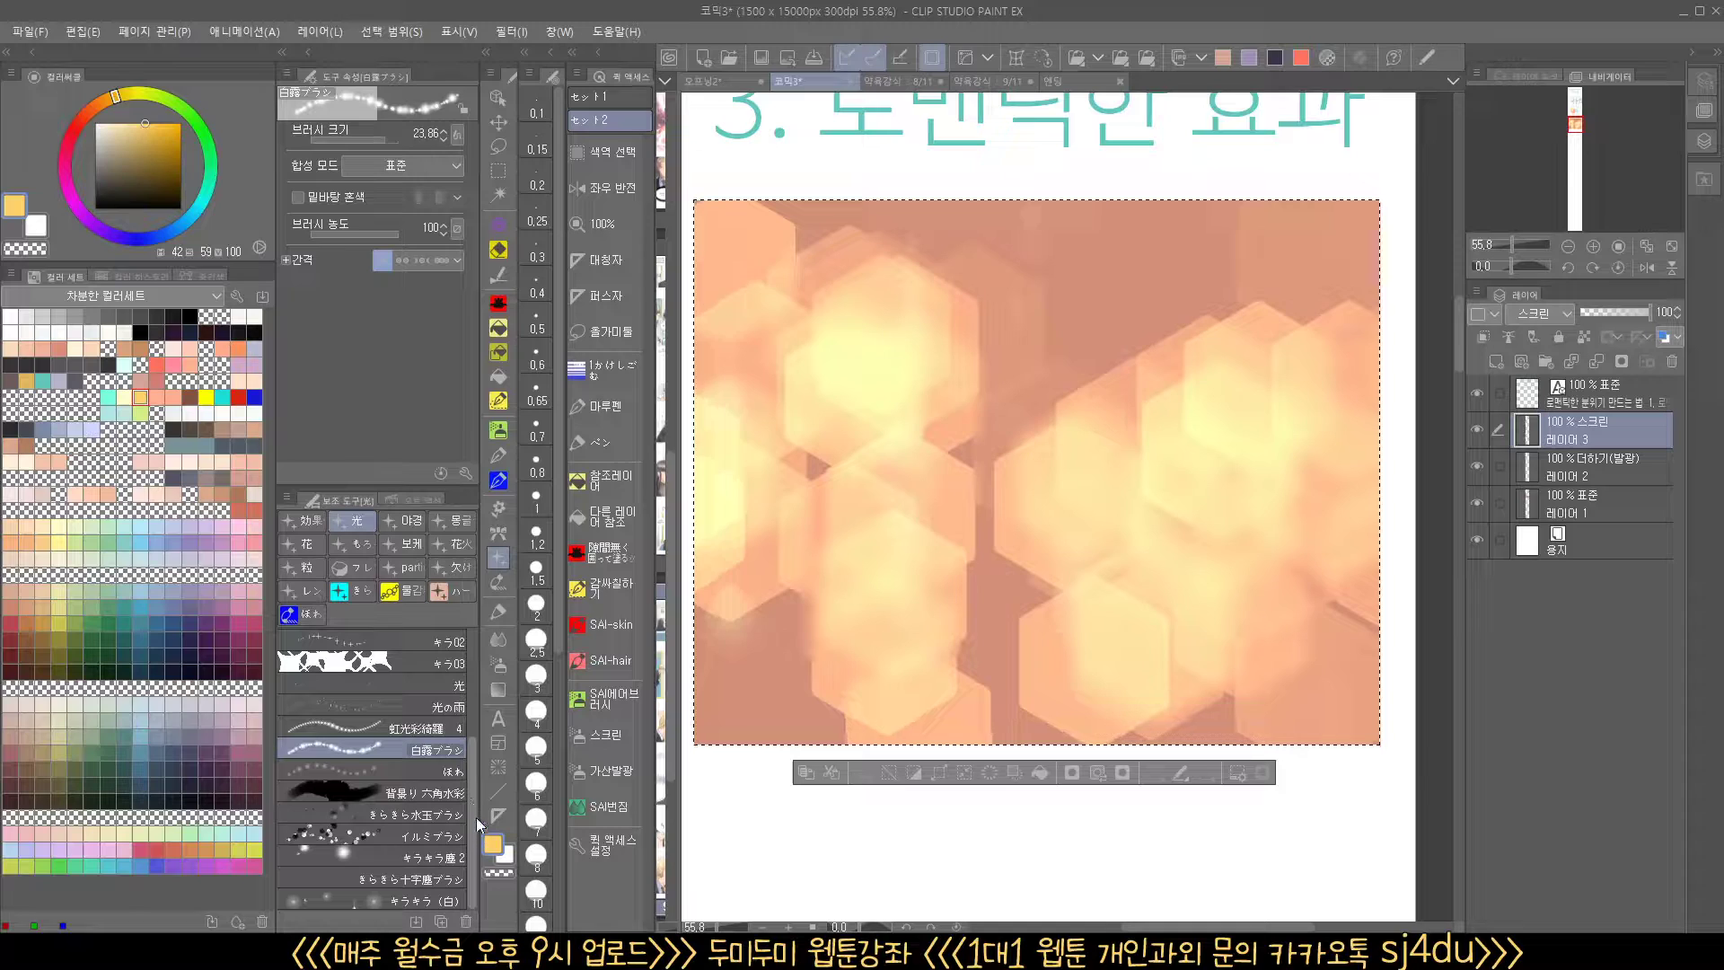
Splatter fine specks over the hexagonal bokeh with the 물감튐-거친 brush
left_click(458, 791)
left_click_drag(465, 800, 417, 662)
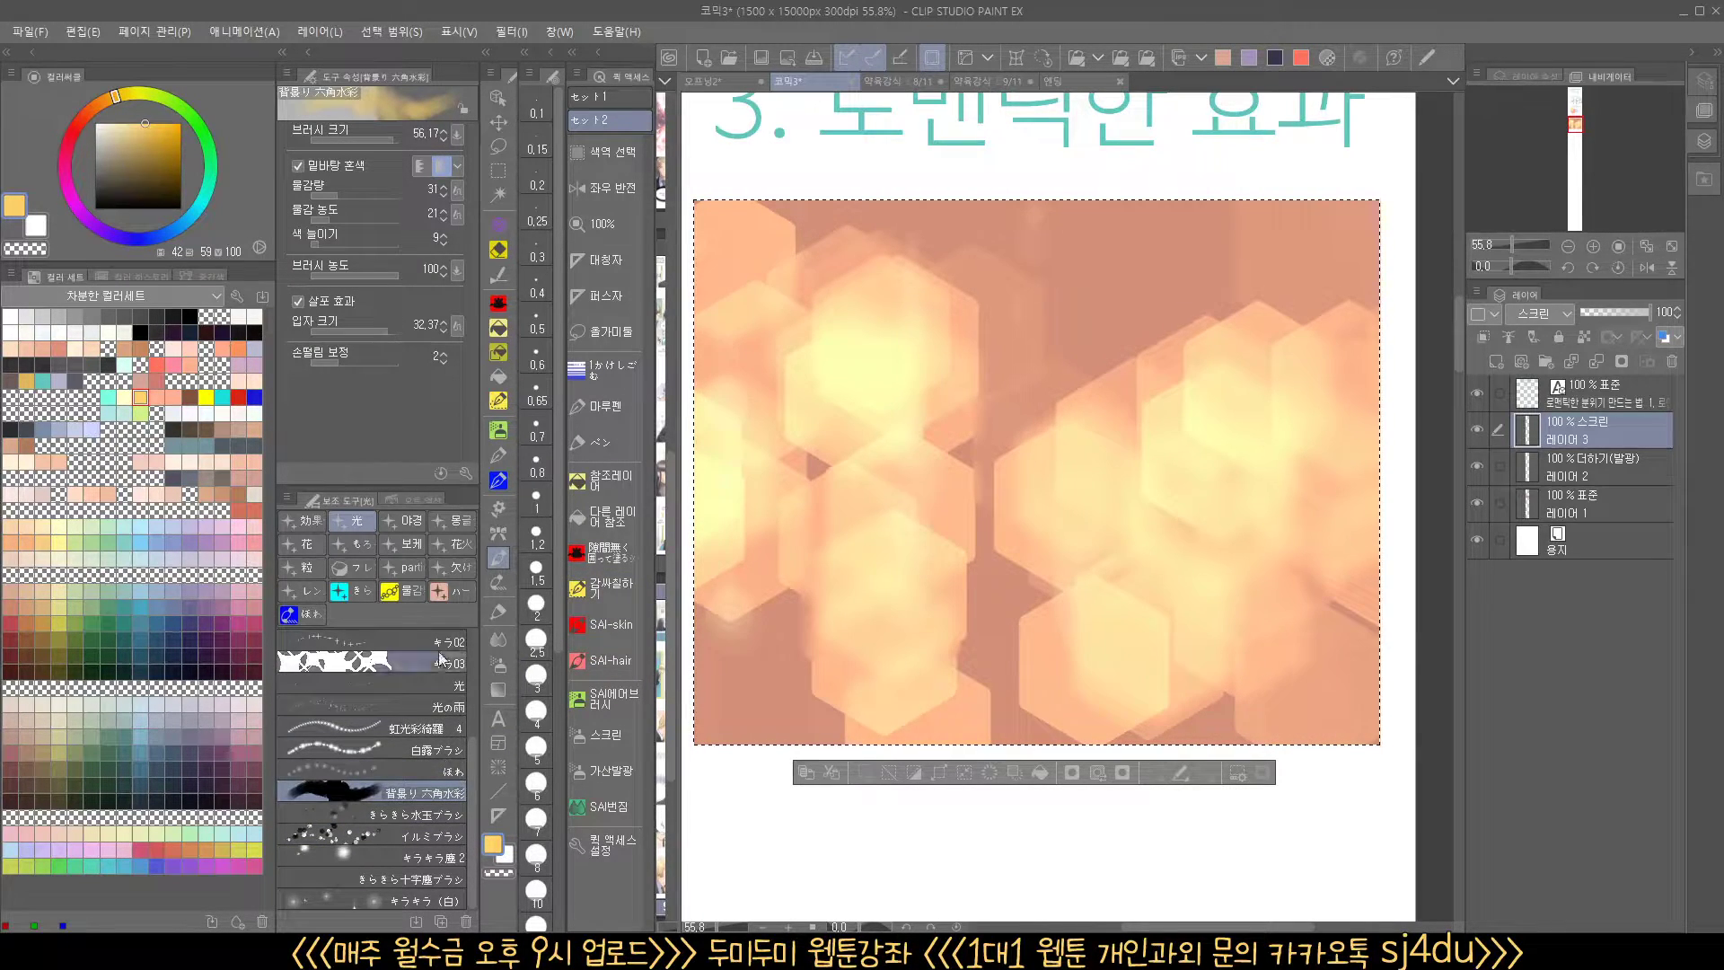
left_click(359, 591)
left_click(406, 592)
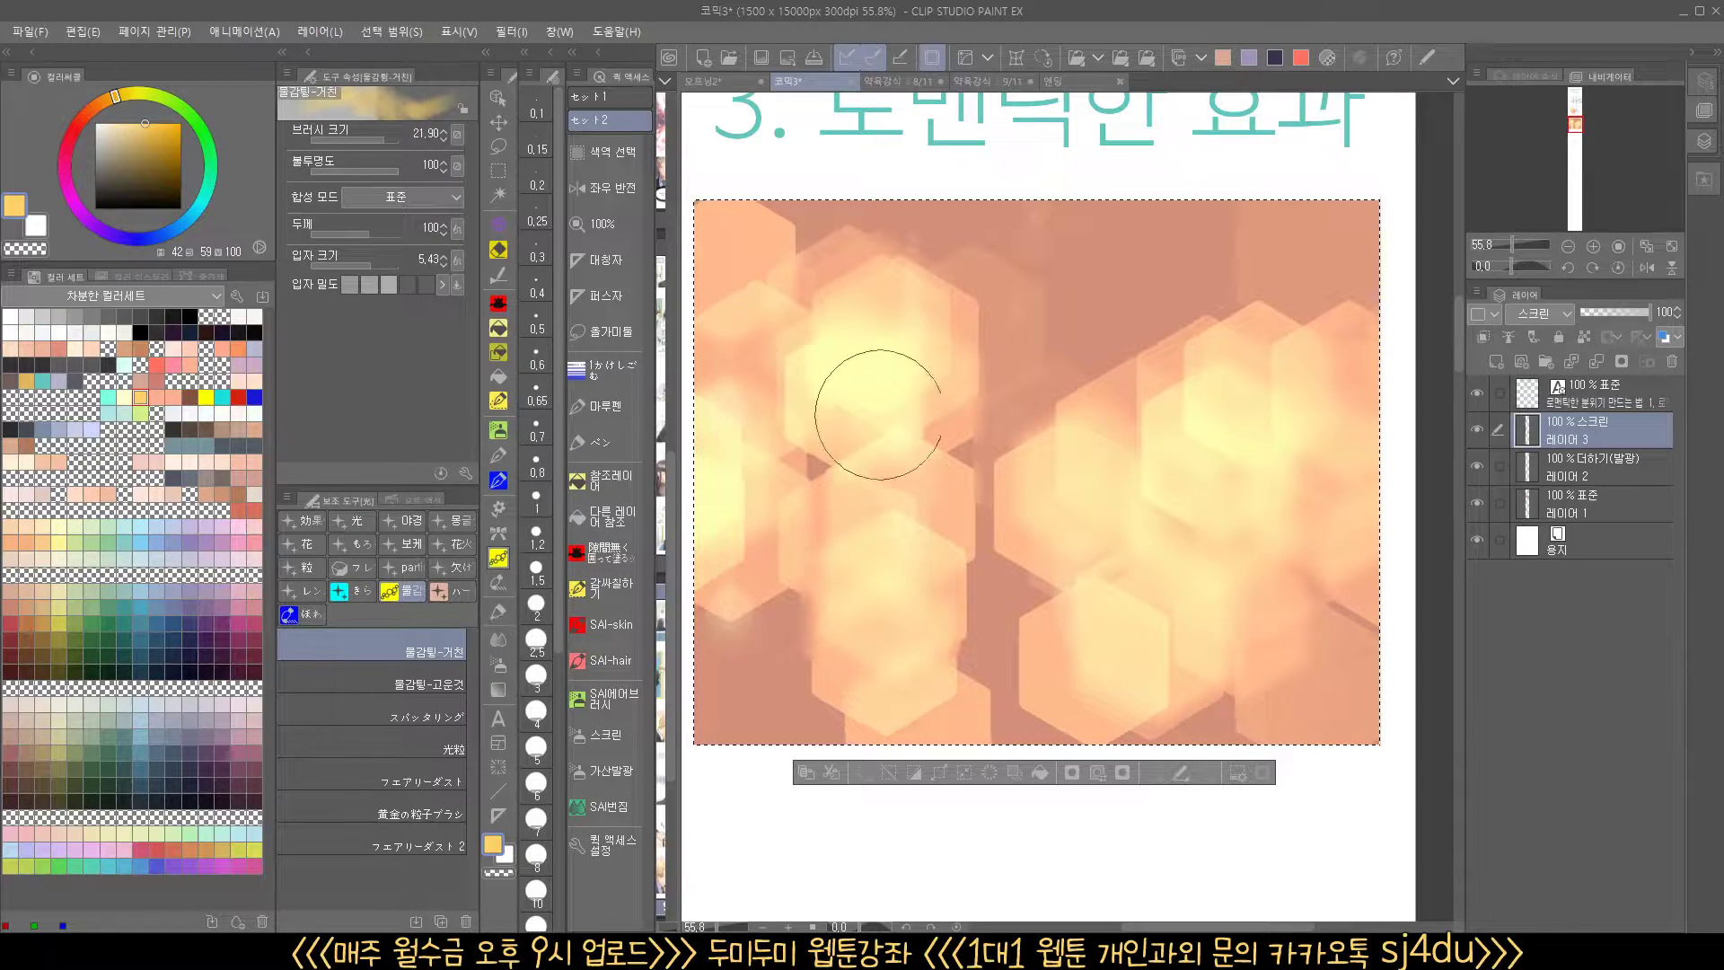
left_click_drag(895, 407, 961, 440)
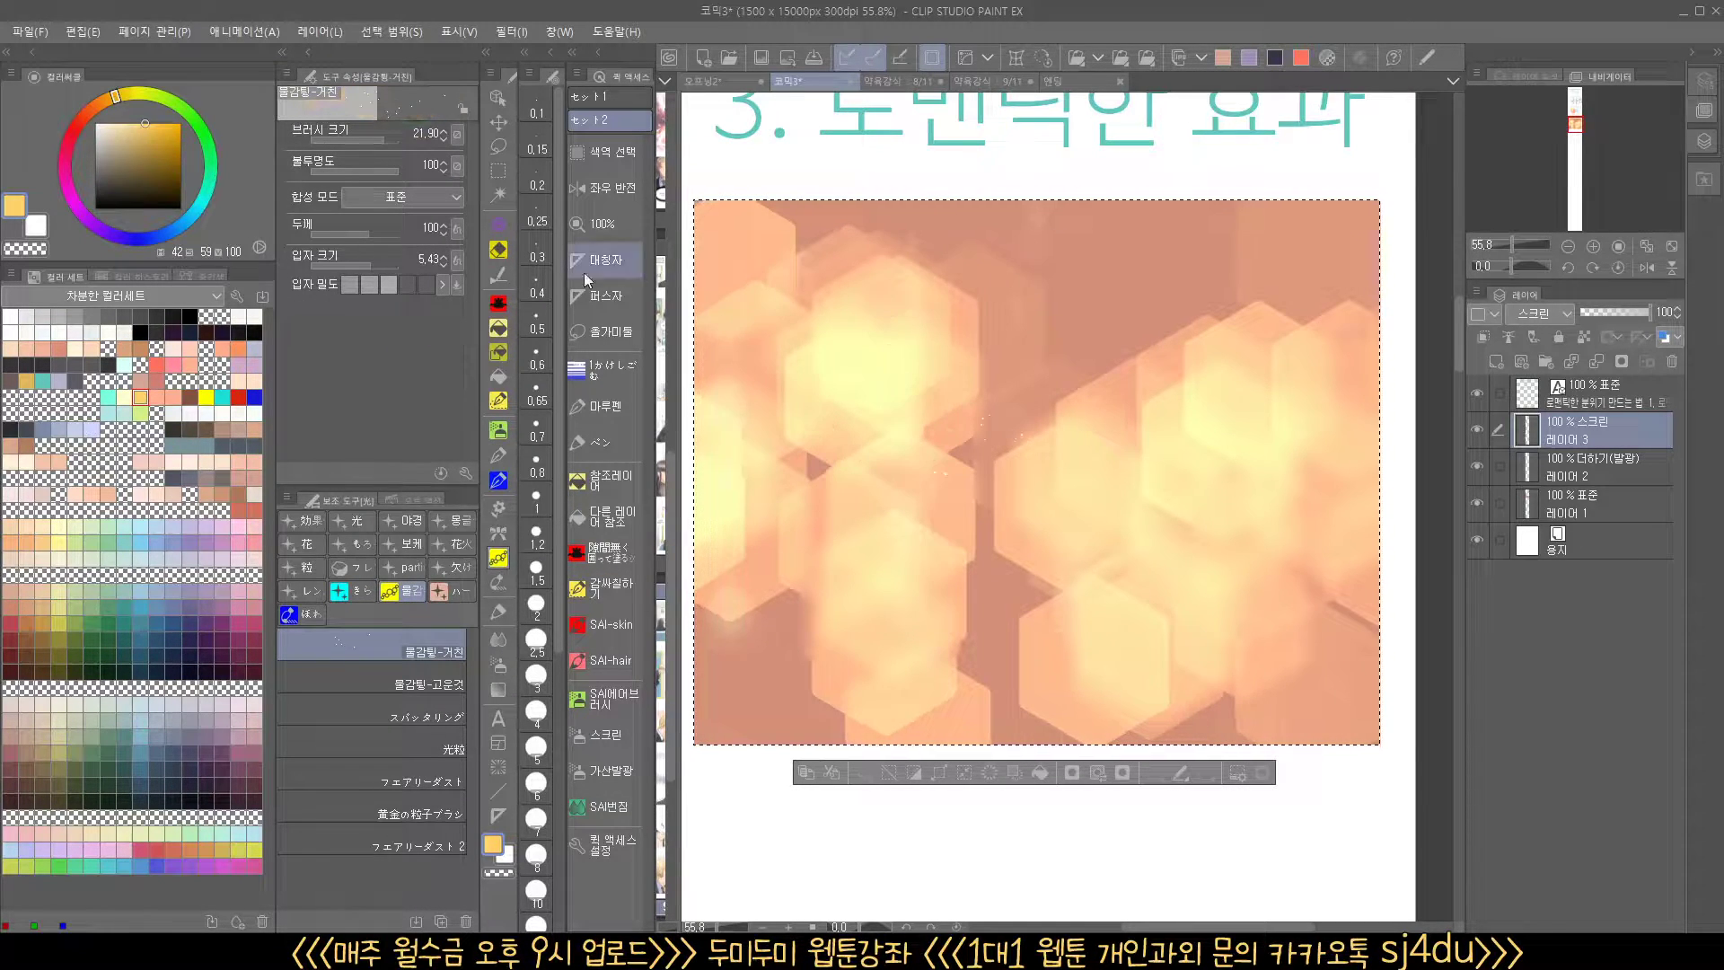
Switch the drawing colour to white and splatter specks across the hexagonal bokeh with the 물감튐-거친 brush at particle size 20.24
left_click_drag(161, 145, 95, 123)
mouse_move(1013, 361)
left_mouse_down()
mouse_move(1039, 300)
mouse_move(1032, 365)
mouse_move(1257, 359)
left_mouse_up()
mouse_move(1133, 521)
left_mouse_down()
mouse_move(947, 610)
mouse_move(750, 651)
mouse_move(795, 565)
mouse_move(888, 633)
mouse_move(1074, 678)
mouse_move(1072, 574)
mouse_move(954, 489)
left_mouse_up()
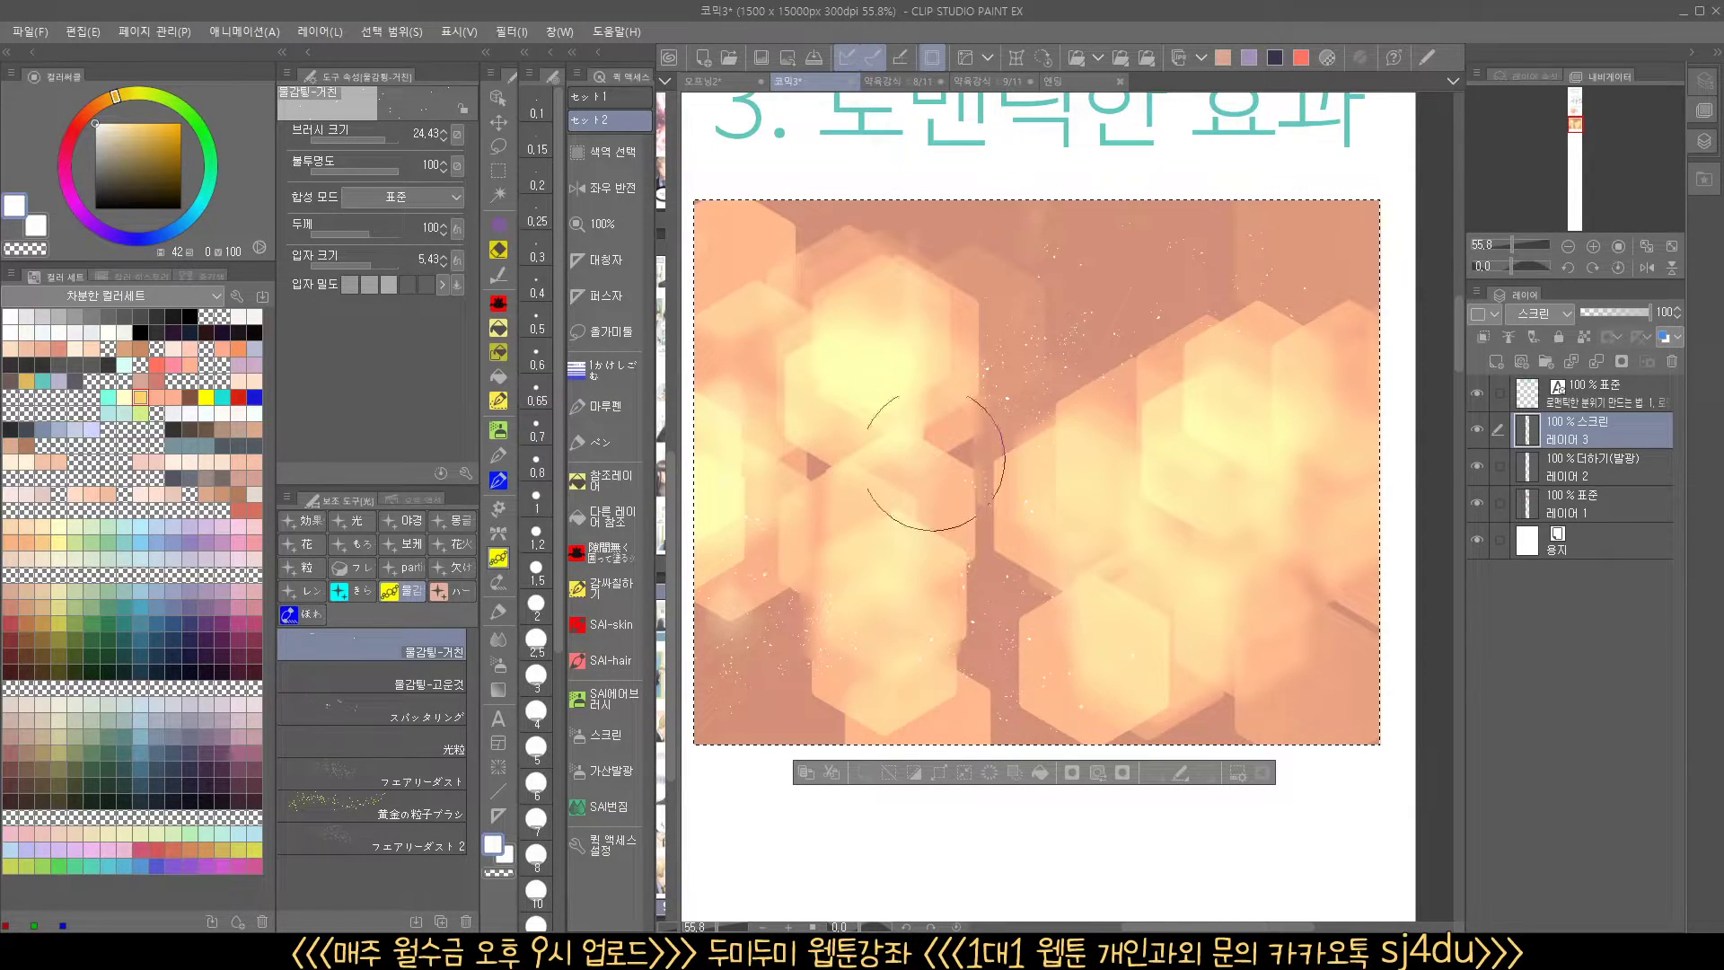
left_click_drag(874, 308, 1239, 385)
left_click_drag(911, 341, 1185, 290)
left_click_drag(858, 481, 770, 579)
left_click_drag(1059, 633, 1295, 701)
mouse_move(1145, 659)
left_mouse_down()
mouse_move(906, 674)
mouse_move(788, 703)
left_mouse_up()
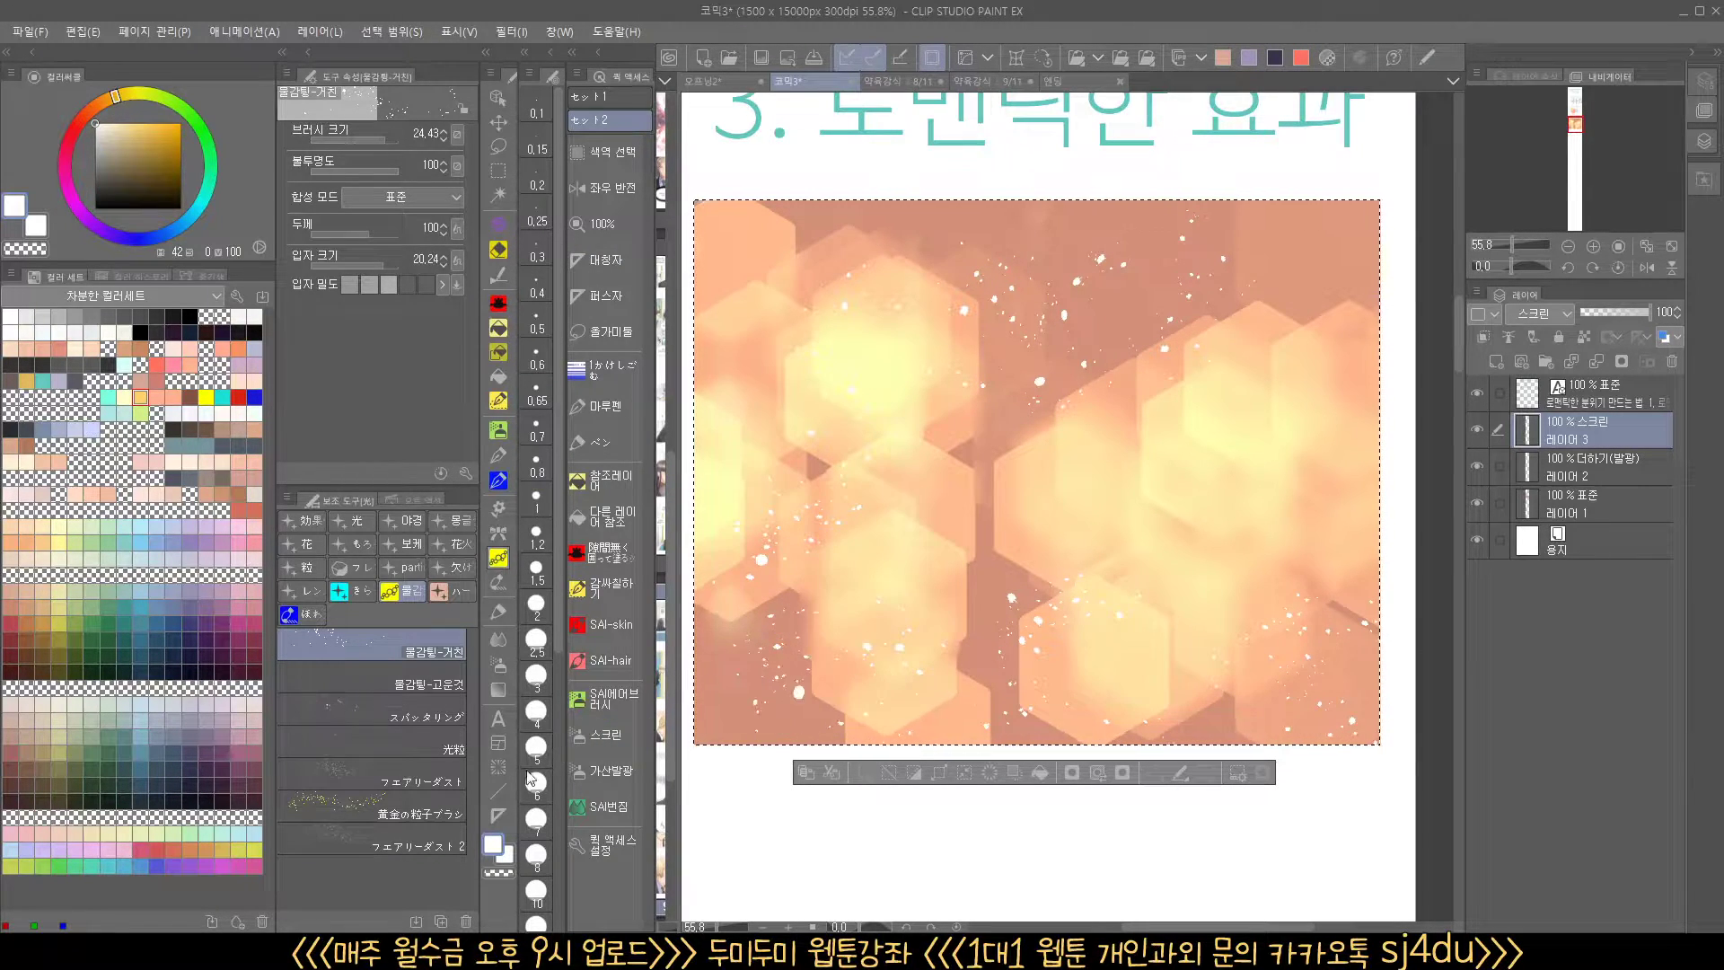
Try glowing shapes over the bokeh with the きらり星 and きらり六角 brushes and undo them
left_click(449, 593)
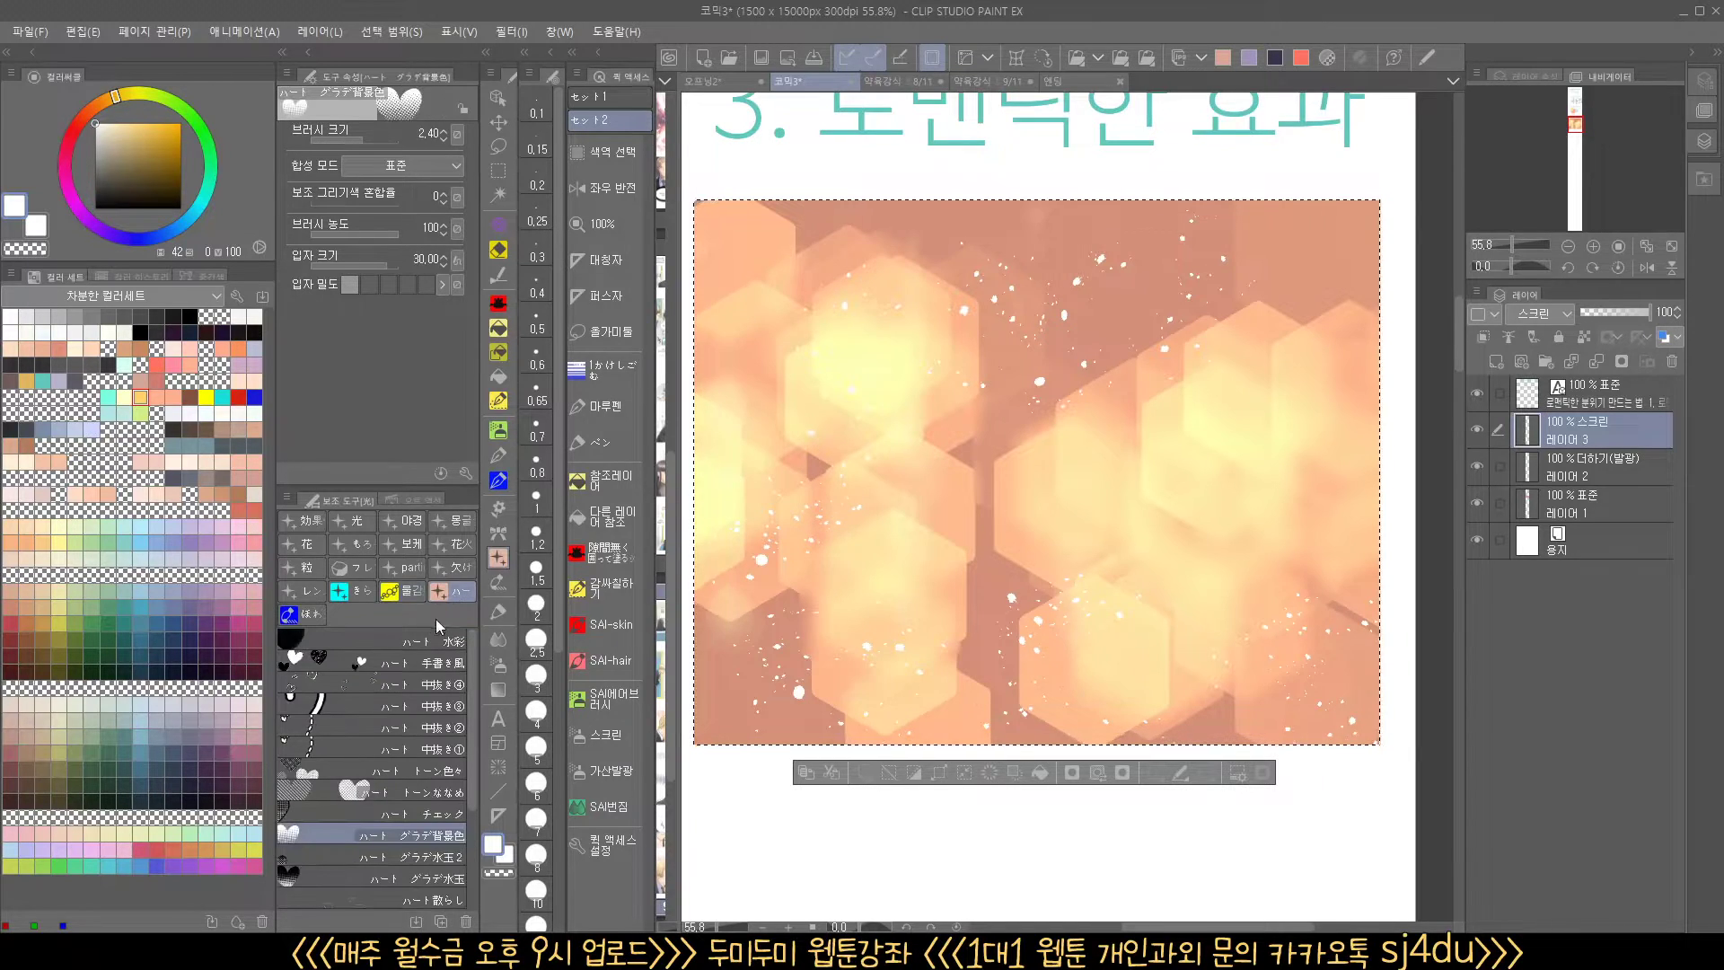
left_click(350, 590)
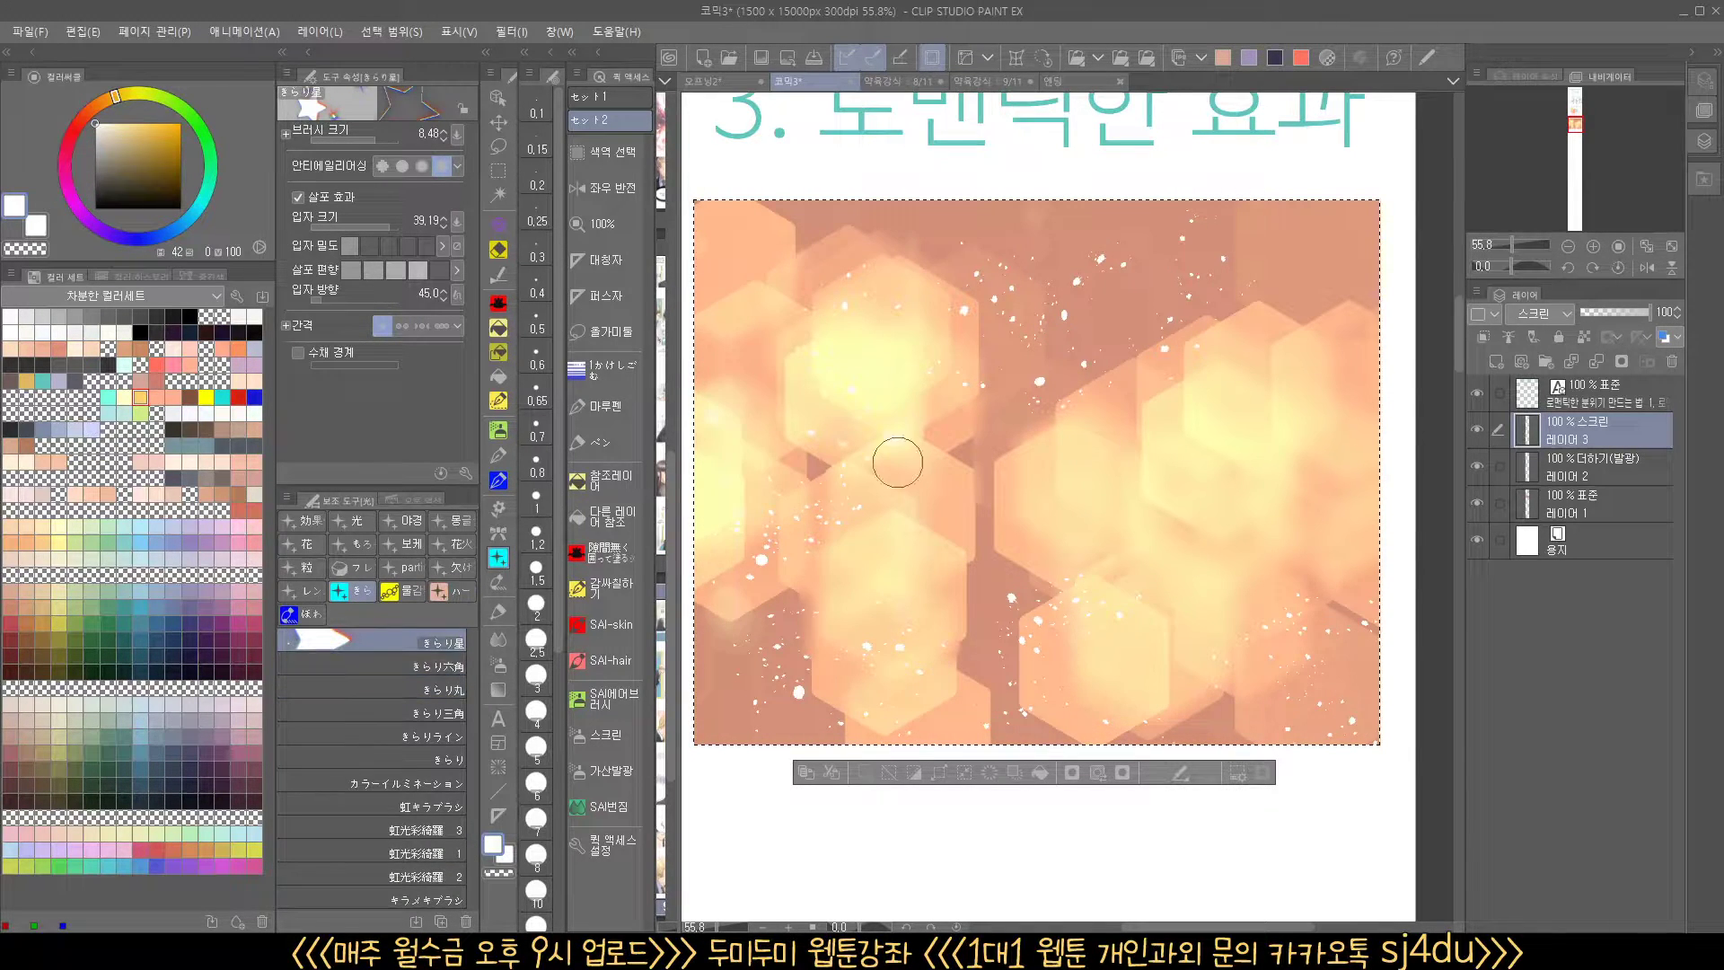
left_click_drag(988, 530, 1109, 454)
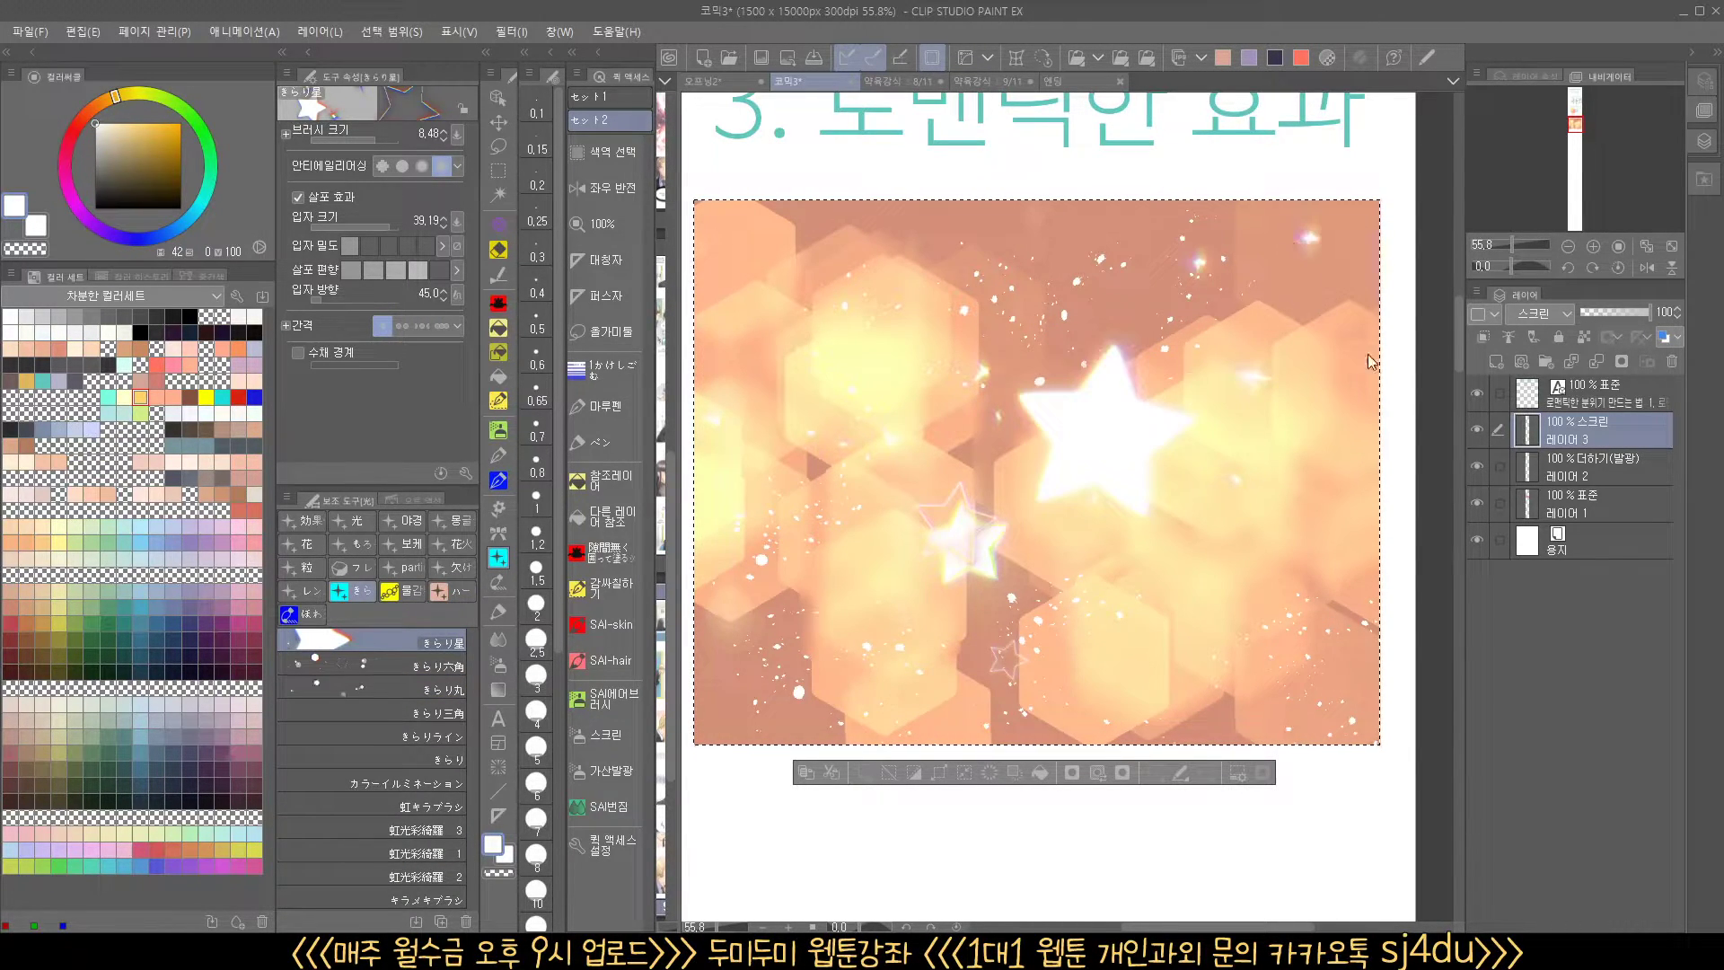
key("ctrl+z")
left_click(440, 665)
mouse_move(996, 365)
left_mouse_down()
mouse_move(1039, 366)
mouse_move(942, 616)
mouse_move(971, 486)
left_mouse_up()
key("ctrl+z")
key("ctrl+z")
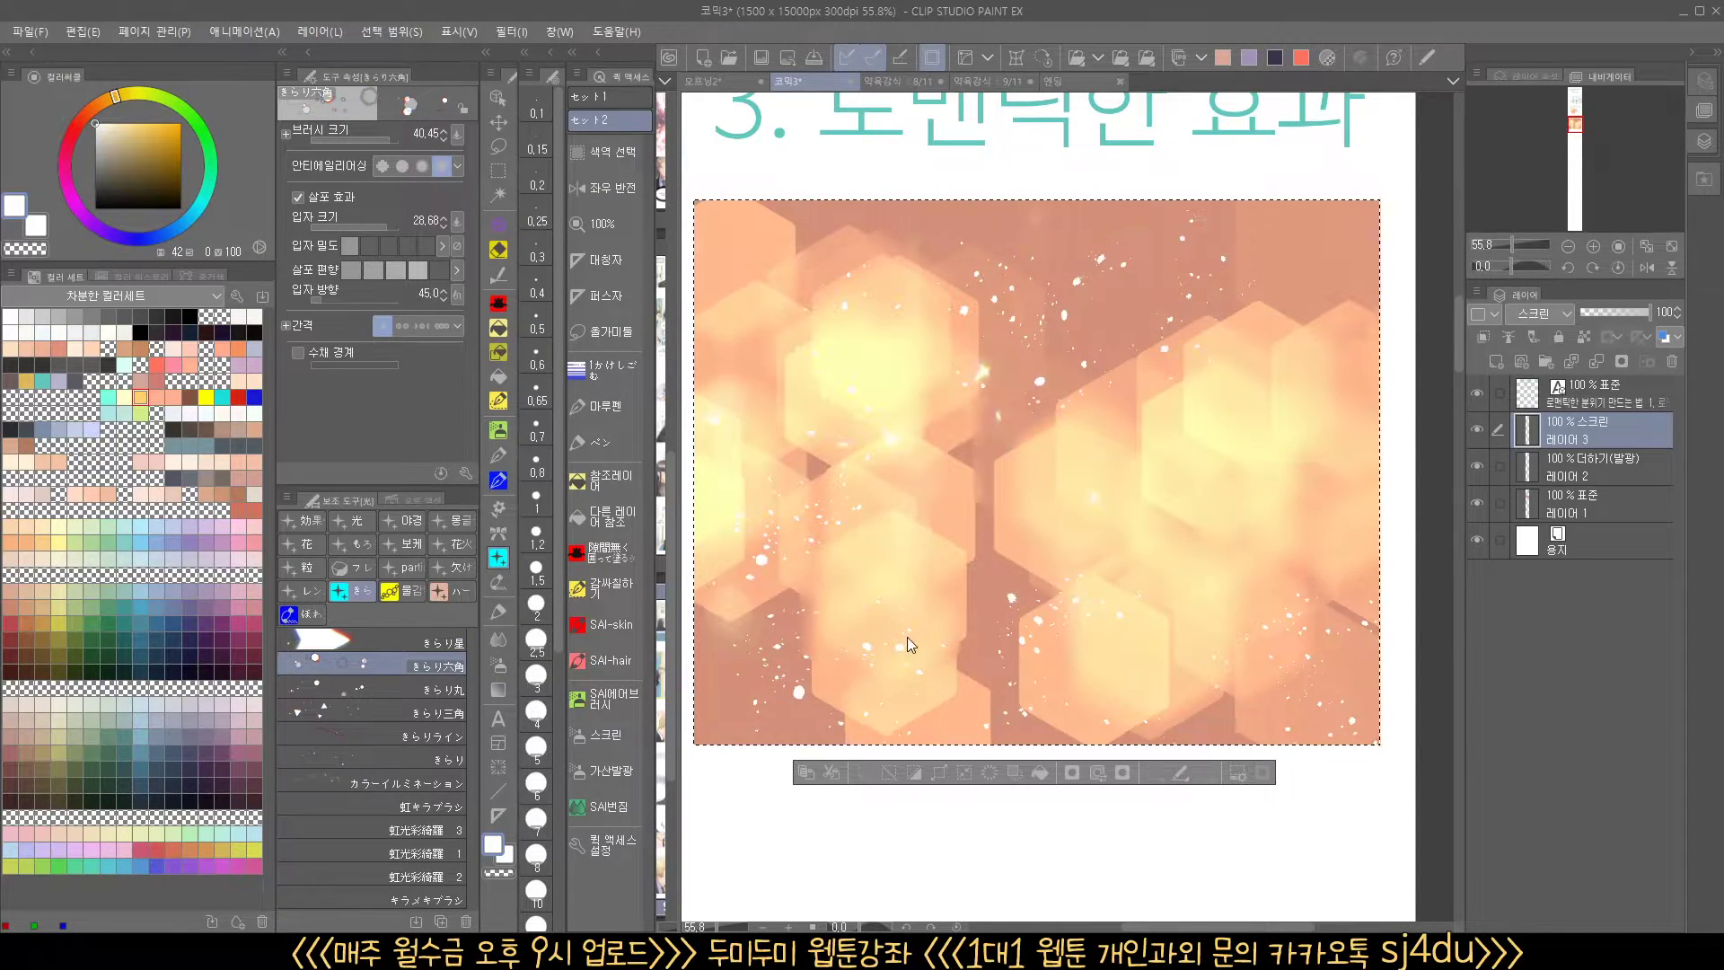
Hide the bokeh layer and add a layer above the speck layer with the 스크린 blending mode
left_click(1478, 467)
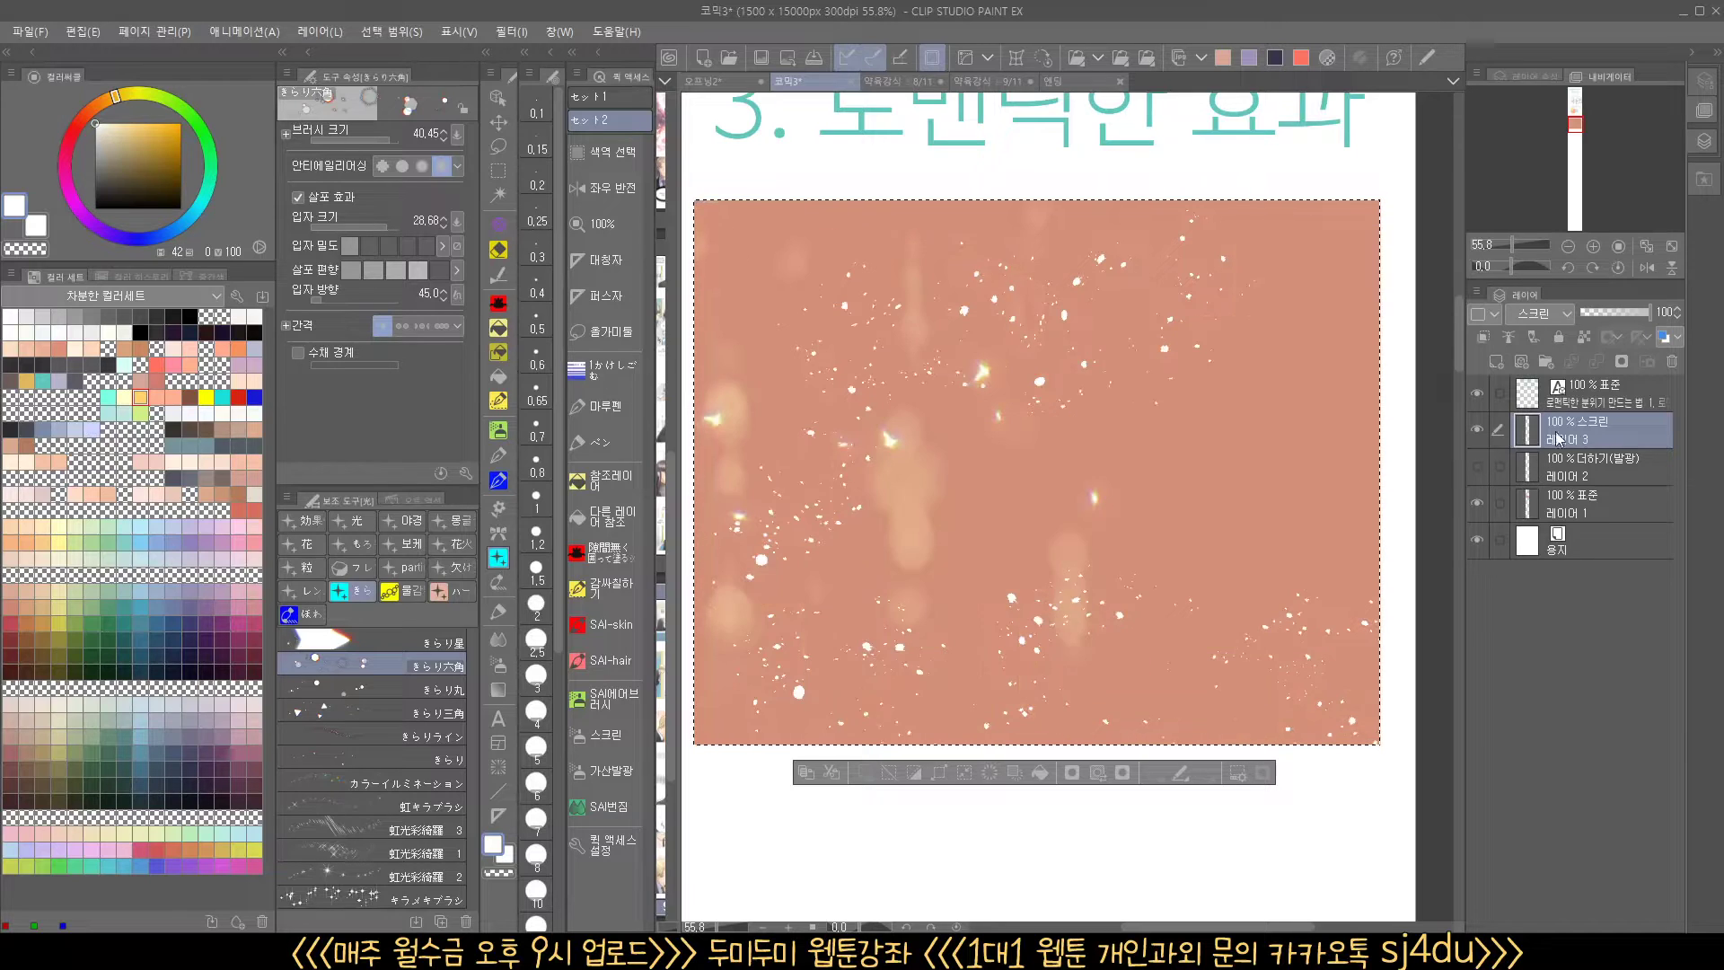
left_click(1540, 313)
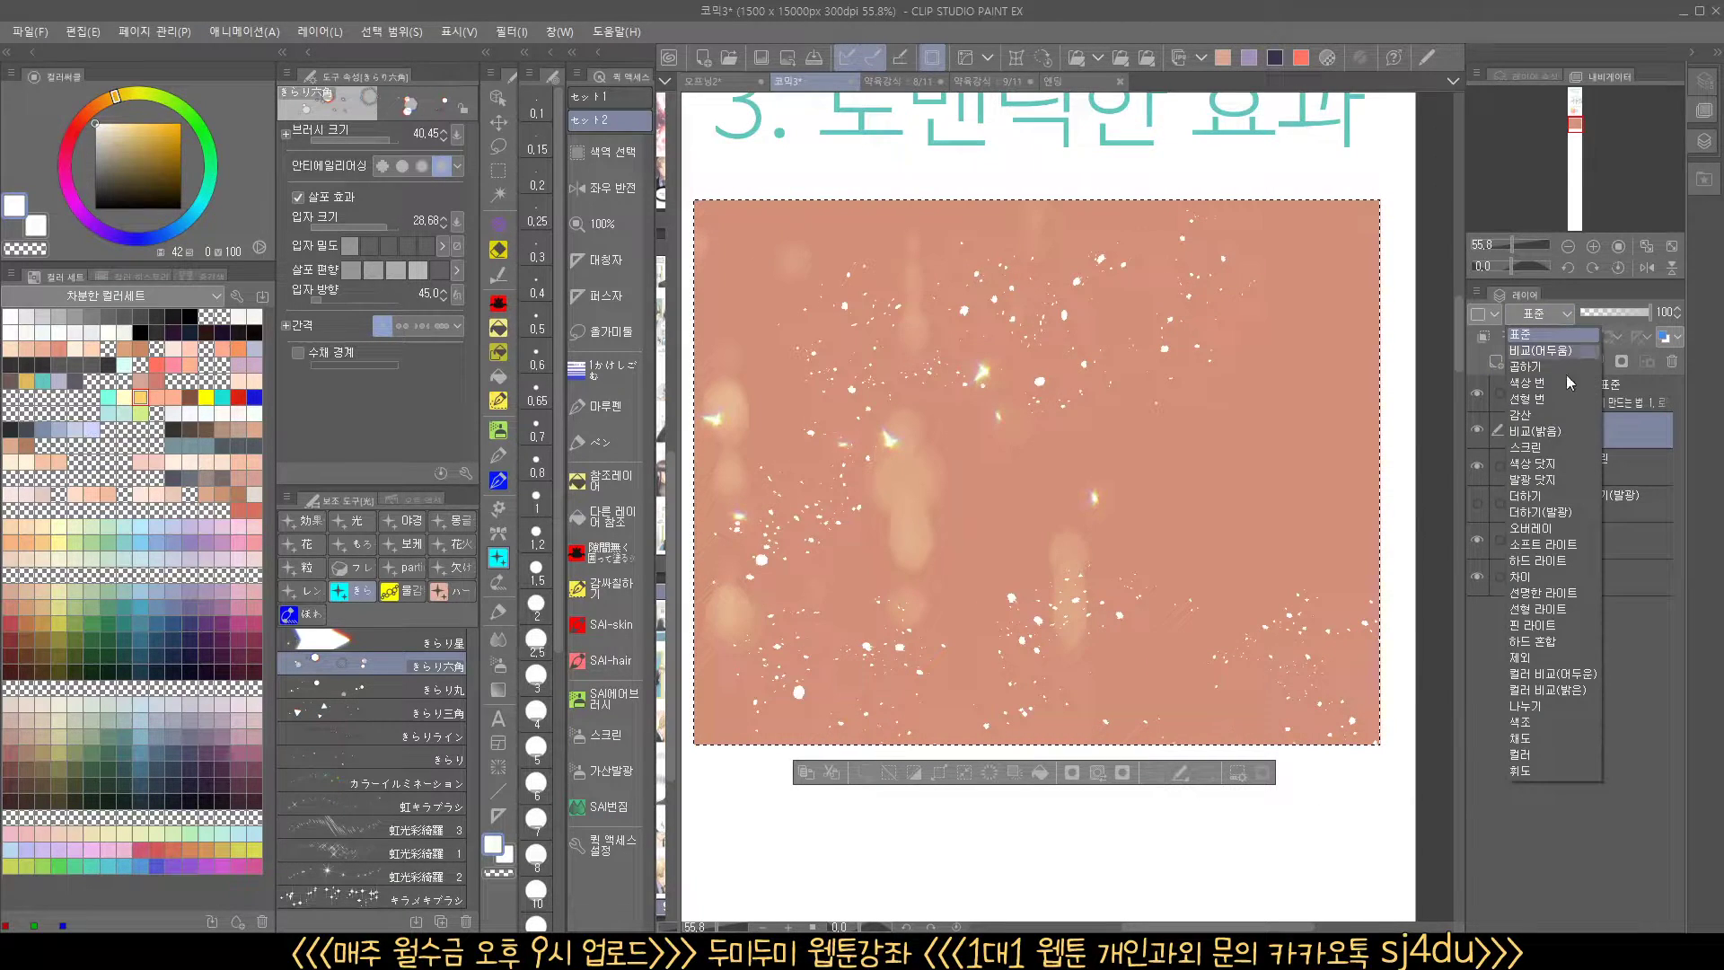
left_click(1558, 448)
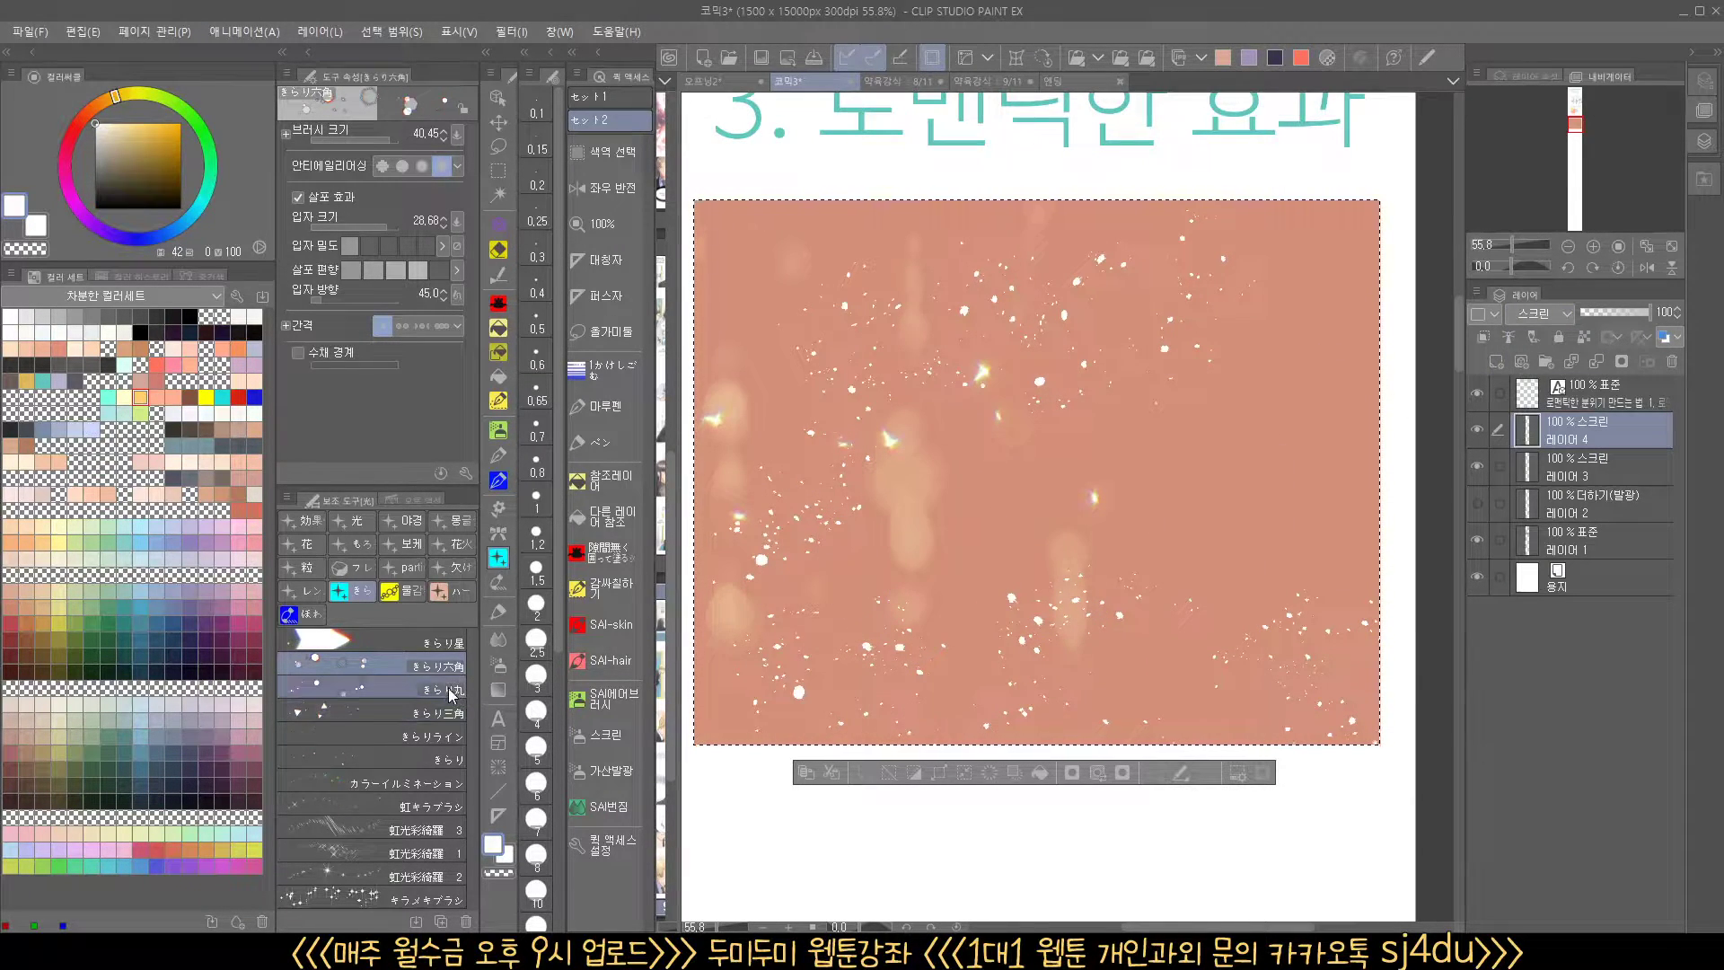
Scatter small iridescent four-pointed sparkles across the salmon panel with the きらり brush
left_click(449, 760)
mouse_move(889, 404)
left_mouse_down()
mouse_move(886, 481)
mouse_move(1028, 404)
left_mouse_up()
mouse_move(1139, 357)
left_mouse_down()
mouse_move(1199, 363)
mouse_move(1235, 433)
left_mouse_up()
left_click(1161, 536)
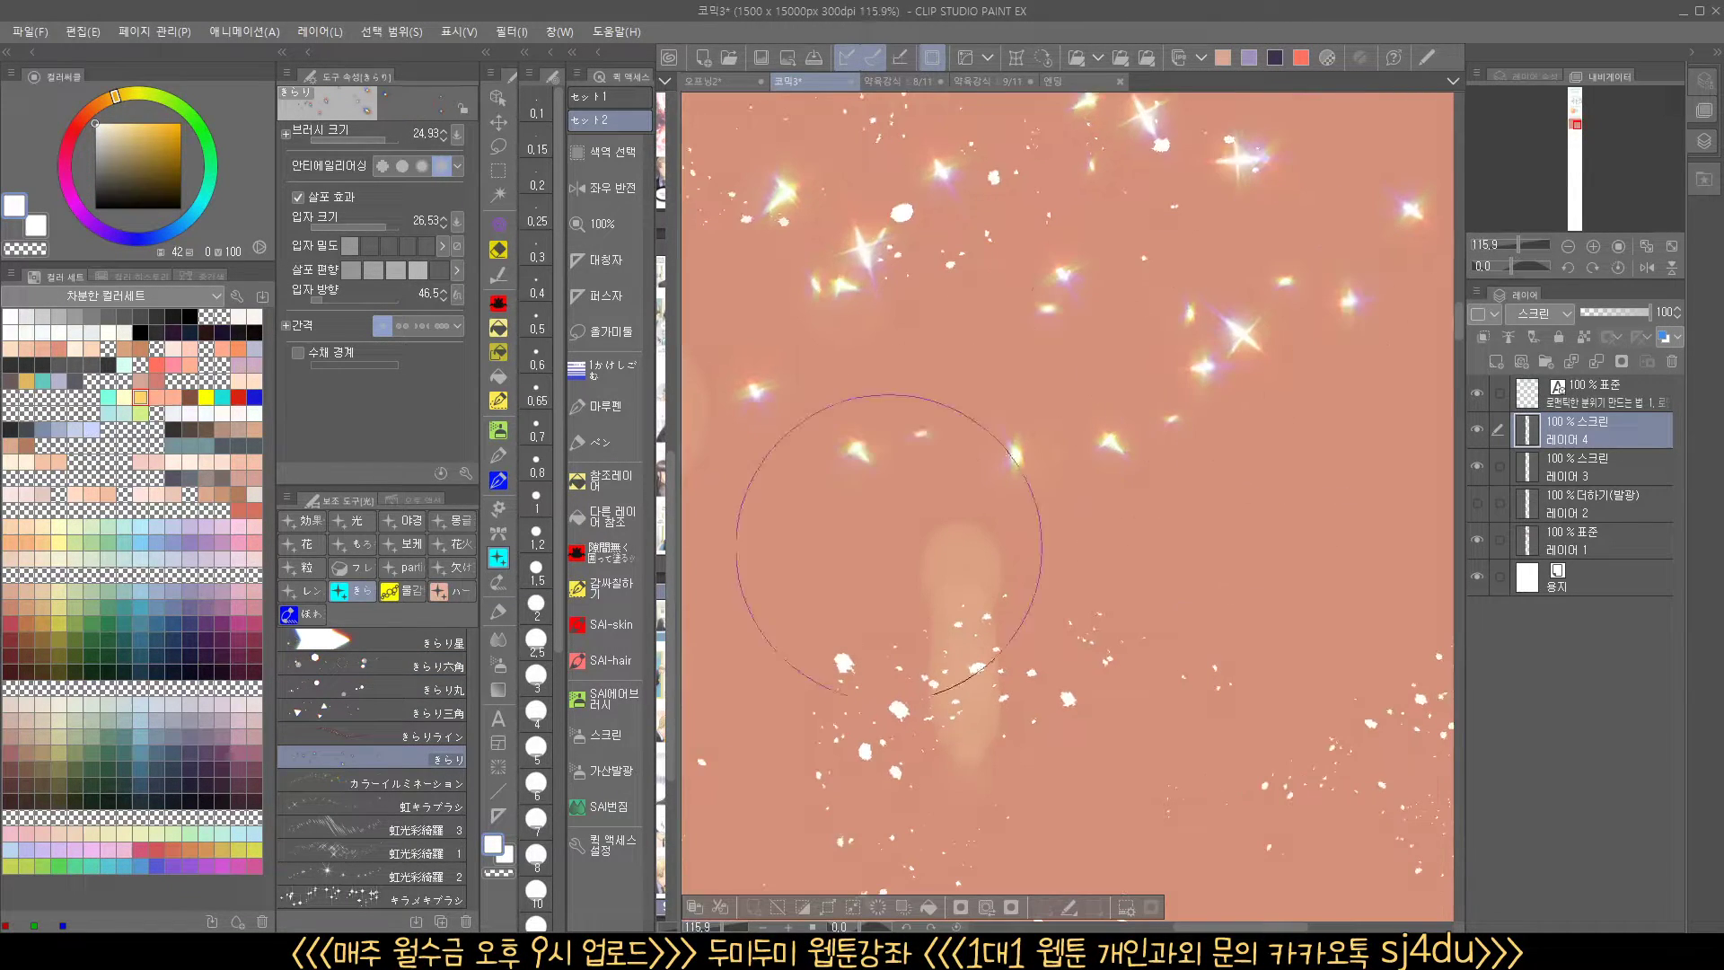
left_click_drag(1129, 491, 1024, 517)
key("ctrl+z")
key("ctrl+z")
mouse_move(1257, 517)
left_mouse_down()
mouse_move(1187, 463)
mouse_move(917, 481)
left_mouse_up()
mouse_move(1127, 357)
left_mouse_down()
mouse_move(1241, 607)
mouse_move(1070, 576)
mouse_move(1032, 419)
mouse_move(1240, 425)
left_mouse_up()
Toggle the sparkle layer and the speck layer off and on to compare their effects on the panel
left_click(1480, 430)
left_click(1483, 428)
left_click(1484, 429)
left_click(1489, 430)
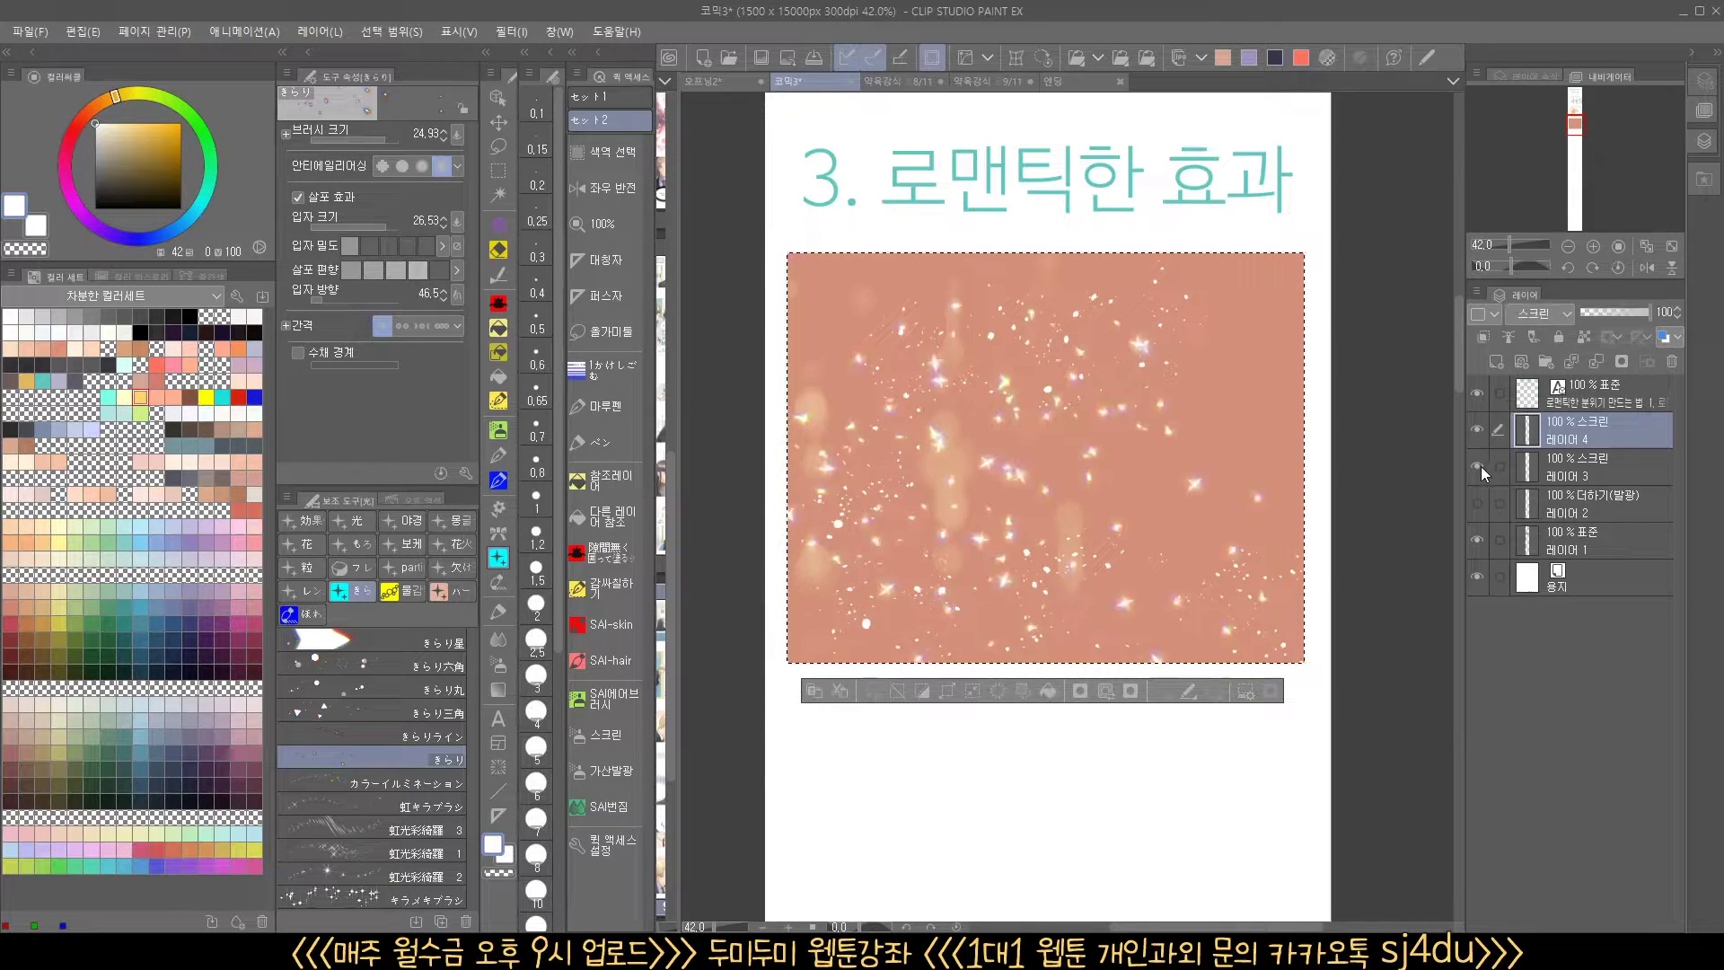
left_click(1483, 465)
left_click(1485, 466)
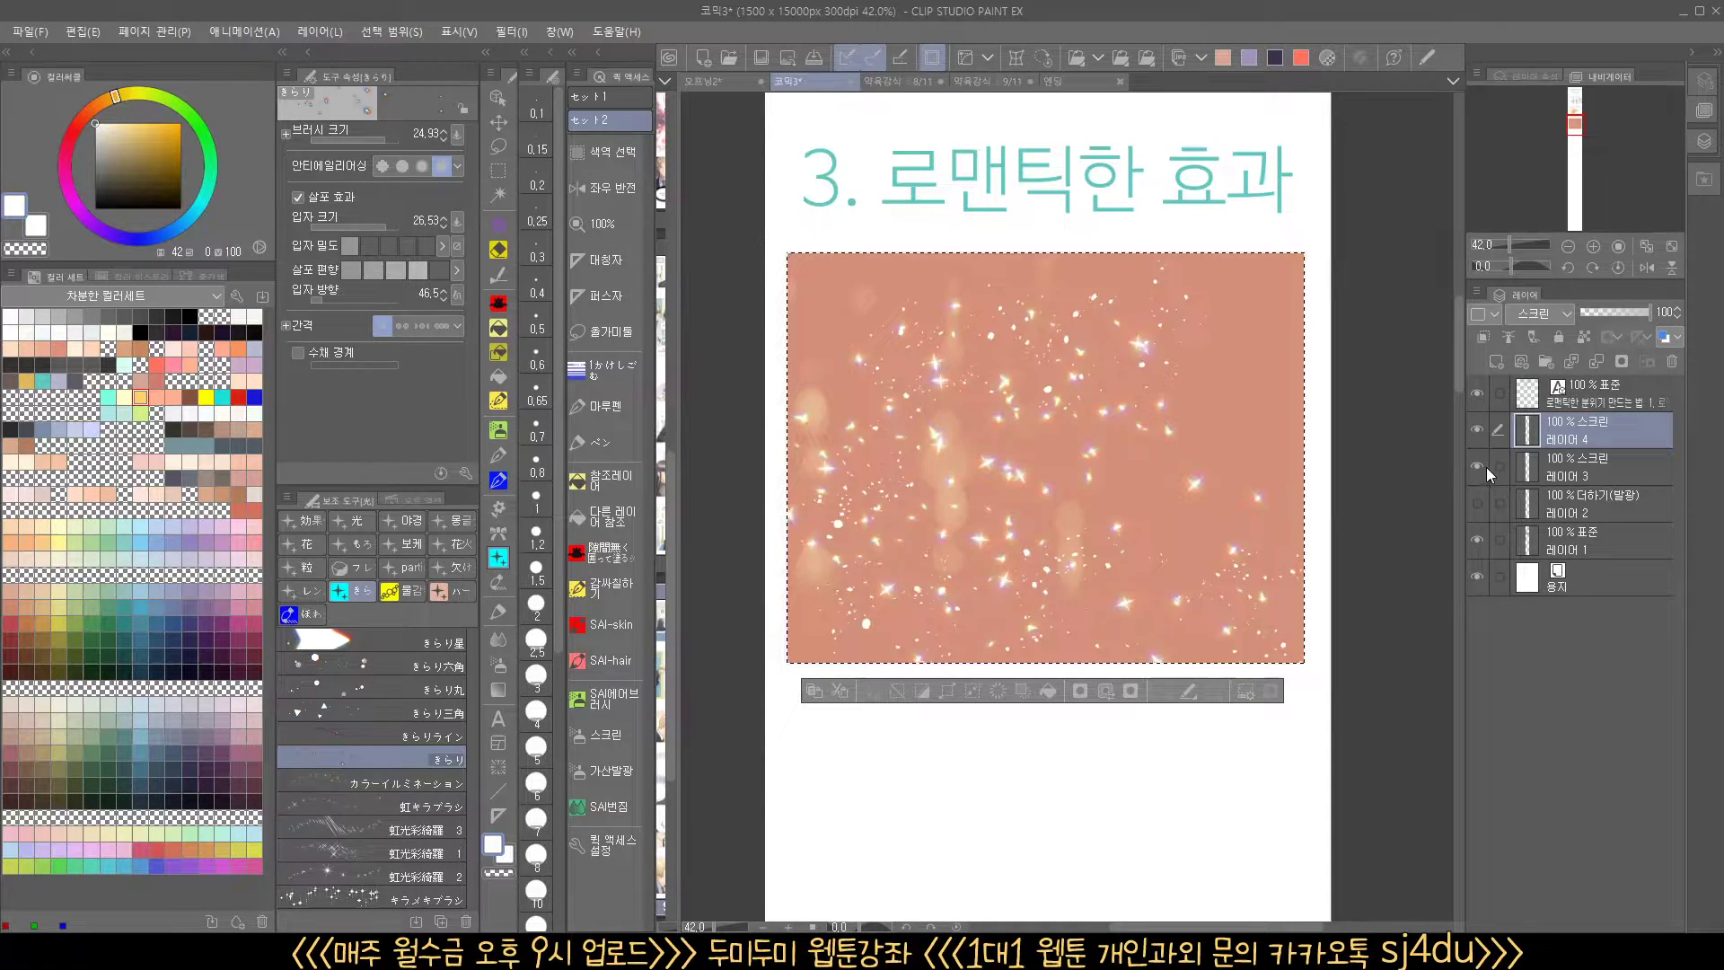
left_click(1484, 467)
left_click(1494, 468)
left_click(1478, 467)
left_click(1478, 466)
left_click(1478, 467)
Add another 스크린 layer on top and paint dense cross-shaped glitter across the panel with the 虹光彩綺羅 1 brush
left_click(1583, 440)
left_click(1493, 364)
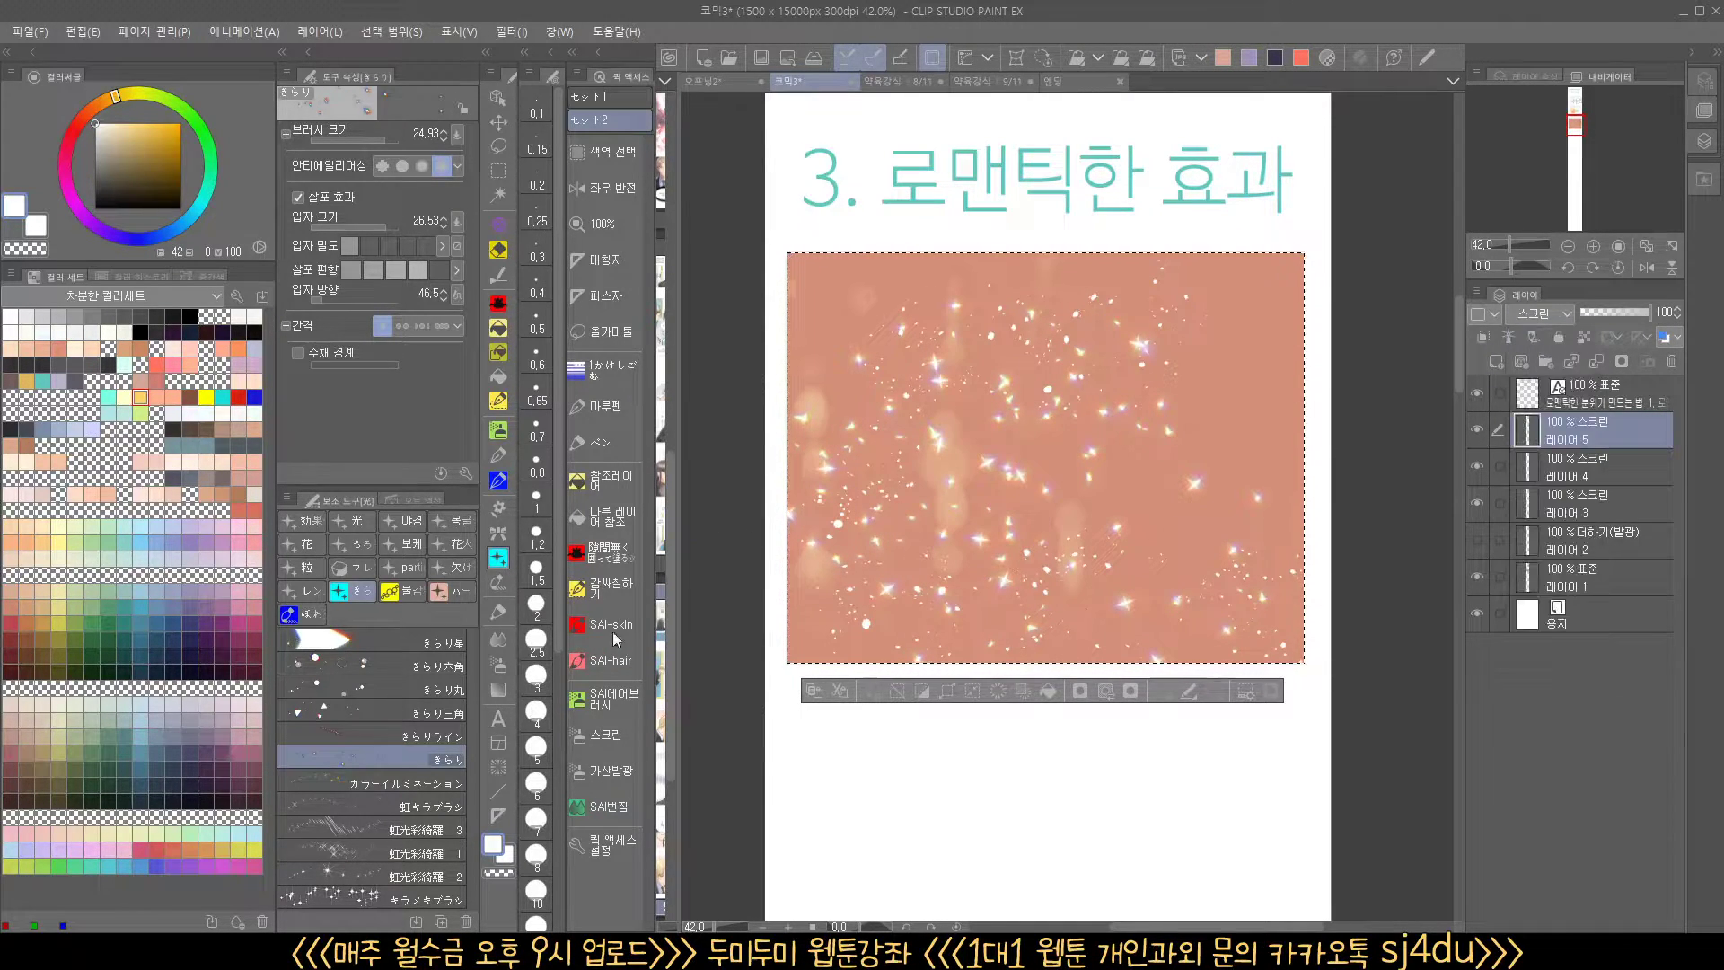
left_click(433, 854)
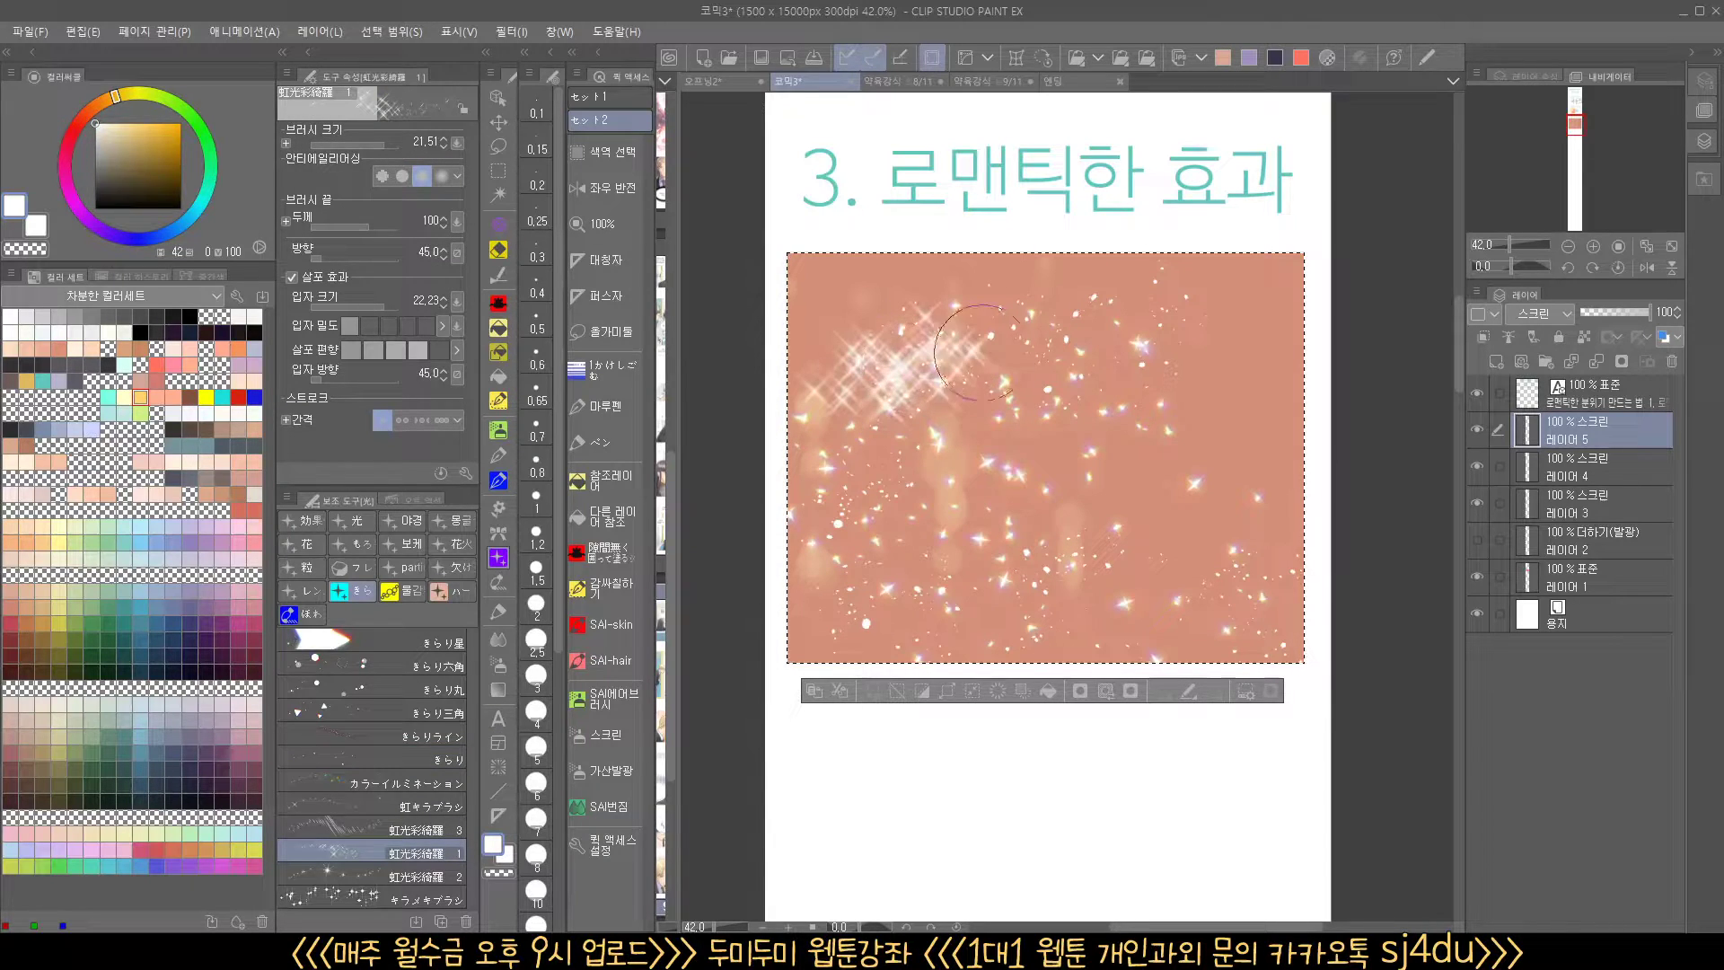
mouse_move(974, 455)
left_mouse_down()
mouse_move(1105, 440)
mouse_move(1191, 349)
left_mouse_up()
mouse_move(1204, 505)
left_mouse_down()
mouse_move(1128, 550)
mouse_move(917, 569)
mouse_move(957, 445)
mouse_move(987, 474)
mouse_move(944, 483)
mouse_move(934, 438)
mouse_move(948, 461)
mouse_move(1107, 466)
left_mouse_up()
mouse_move(1240, 450)
left_mouse_down()
mouse_move(1205, 451)
mouse_move(1211, 415)
mouse_move(1202, 451)
mouse_move(1253, 519)
mouse_move(1259, 566)
mouse_move(1230, 593)
mouse_move(1136, 602)
left_mouse_up()
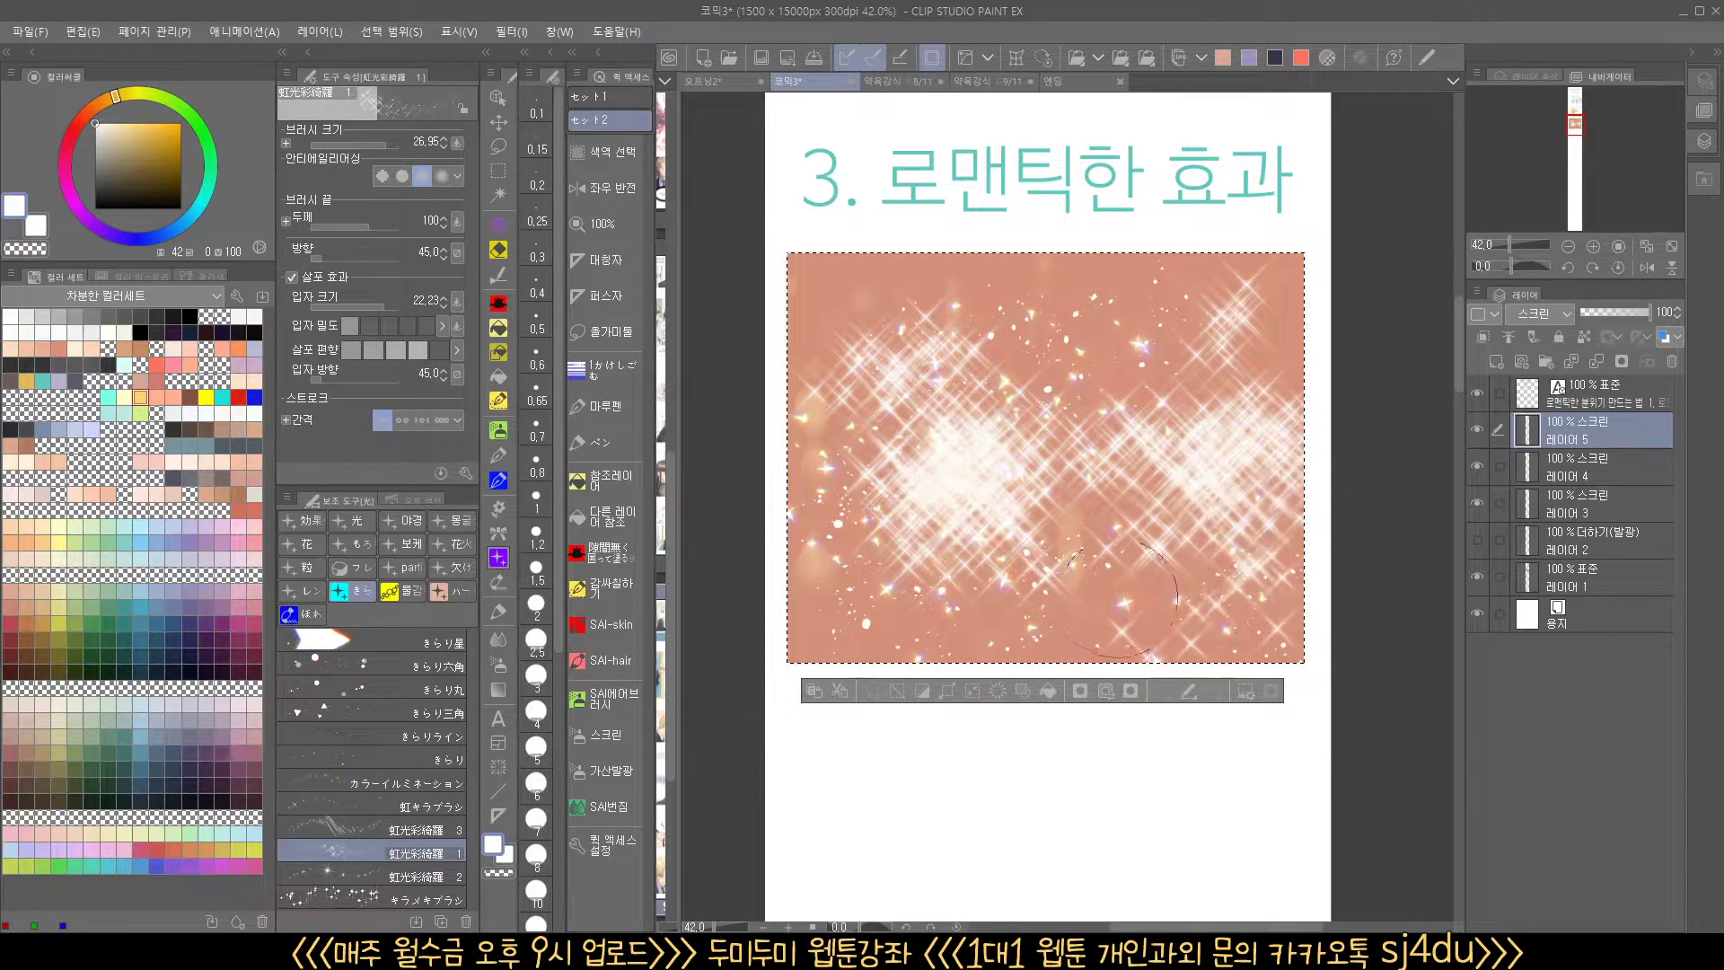
mouse_move(828, 573)
left_mouse_down()
mouse_move(834, 595)
mouse_move(879, 500)
mouse_move(946, 504)
mouse_move(1012, 531)
mouse_move(1168, 526)
mouse_move(1137, 570)
mouse_move(1210, 611)
left_mouse_up()
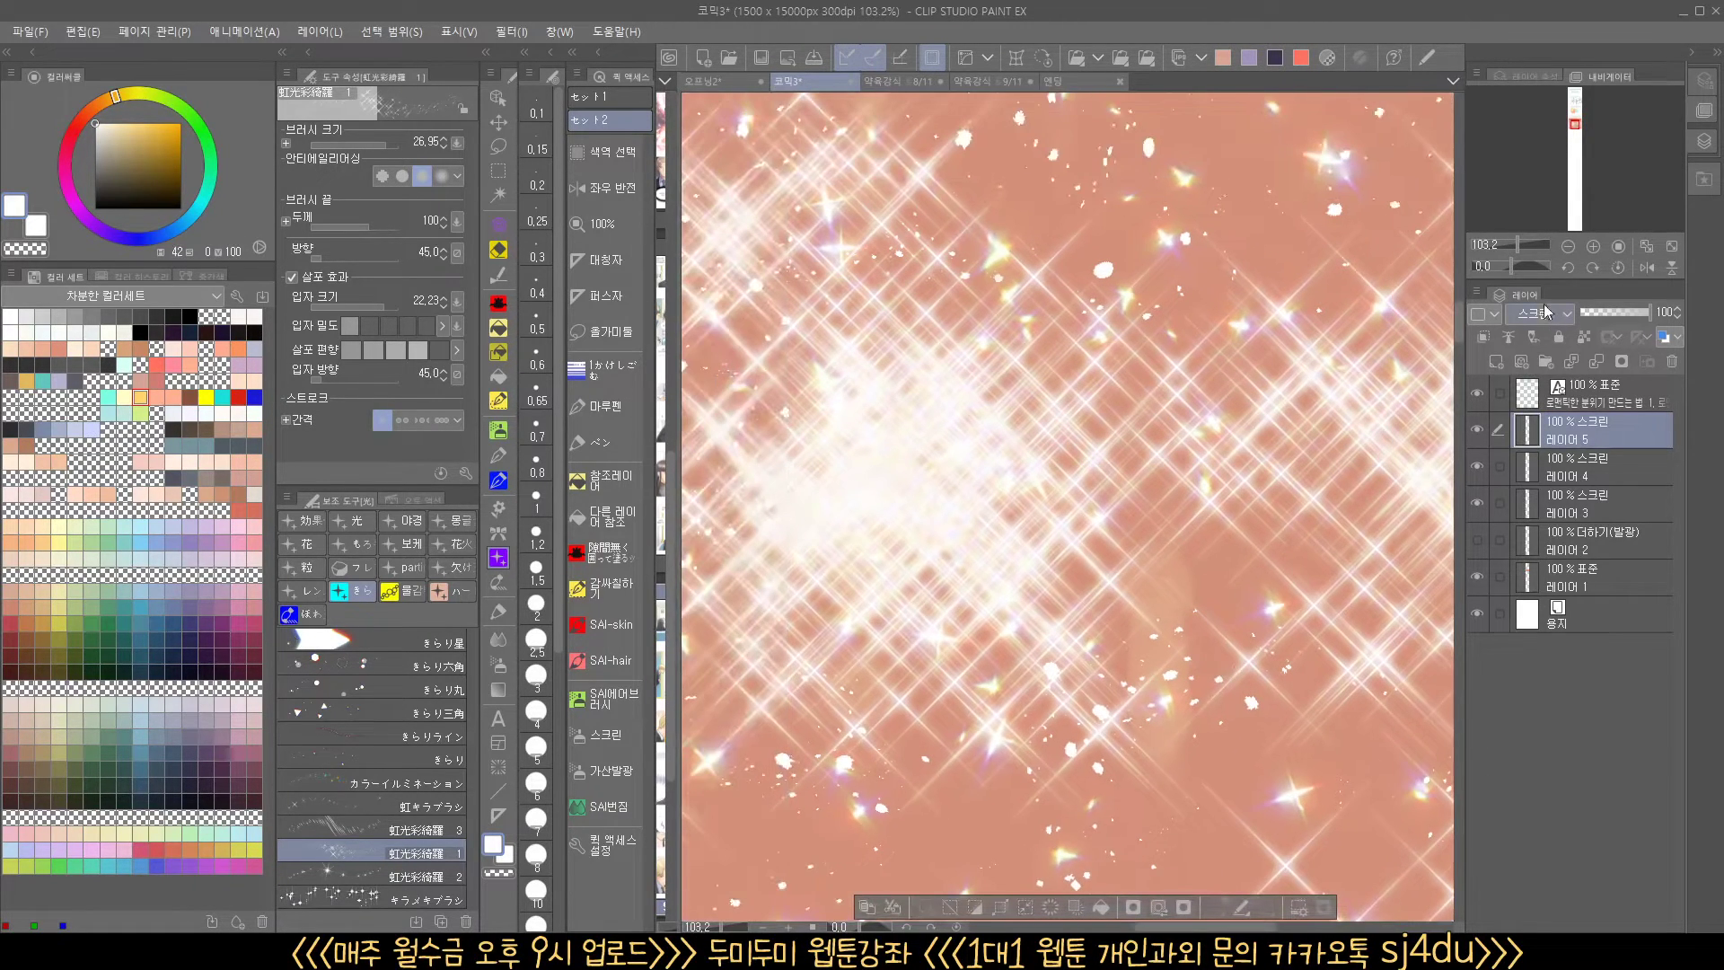
Try the 더하기(발광) blending mode on the cross-glitter layer and examine the glow over the whole panel
left_click(1548, 313)
left_click(1559, 510)
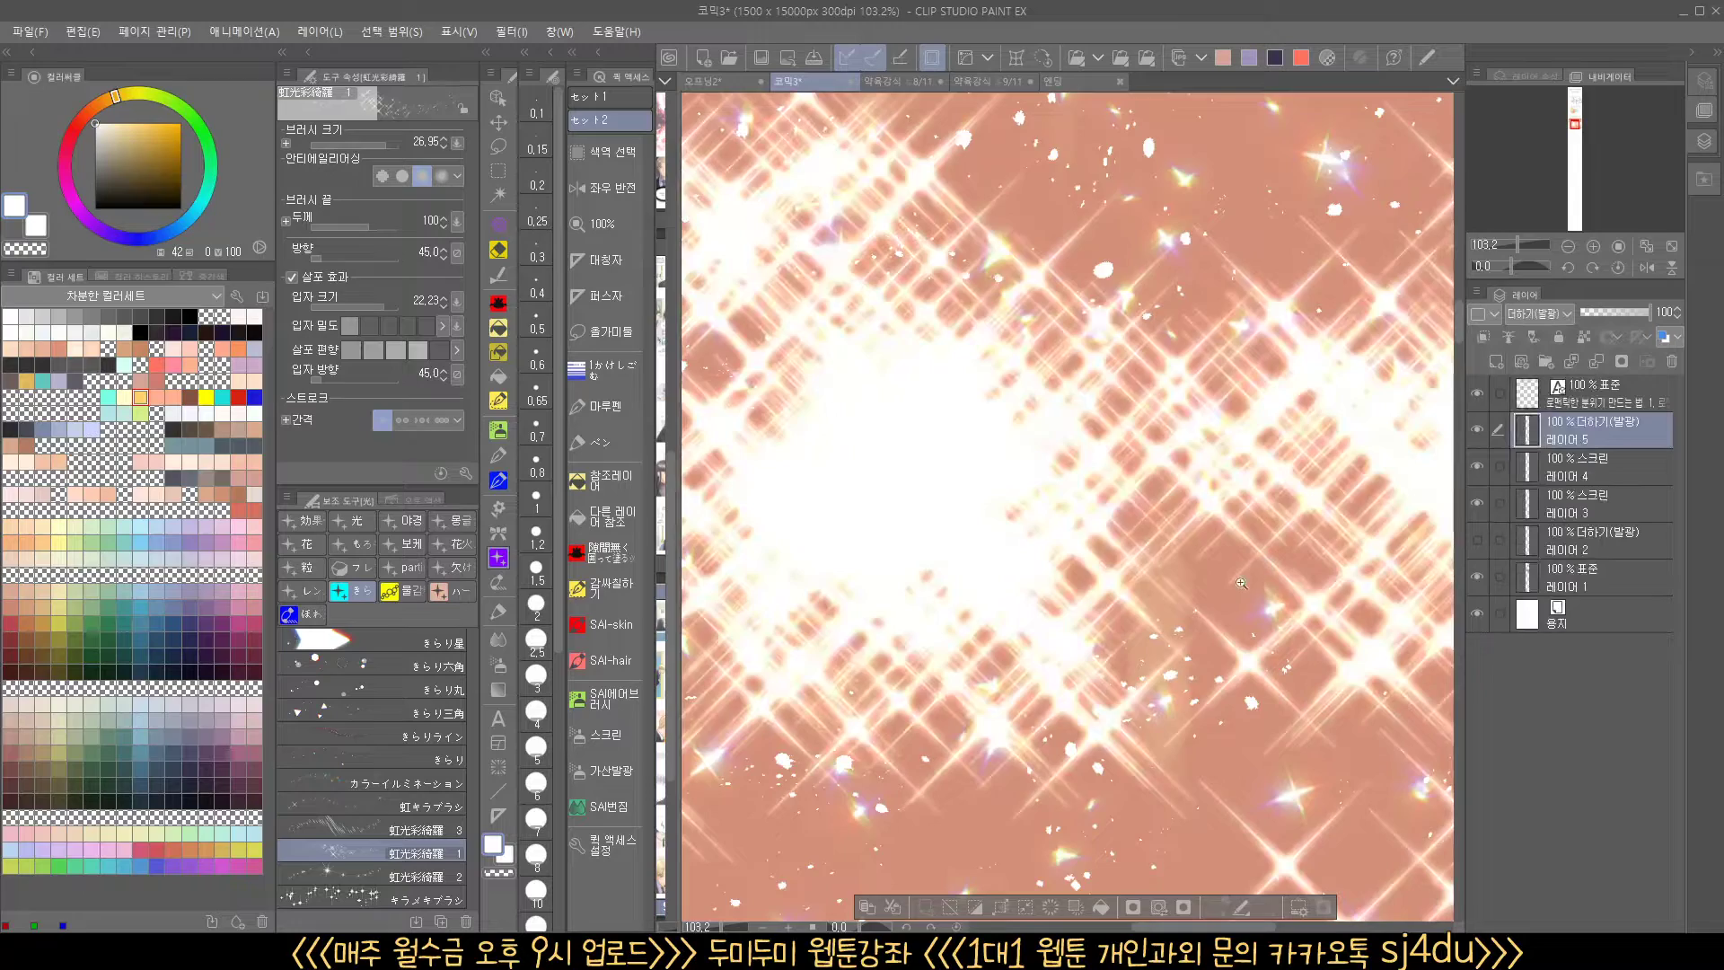
scroll(1148, 618, "down", 4)
scroll(1149, 618, "up", 1)
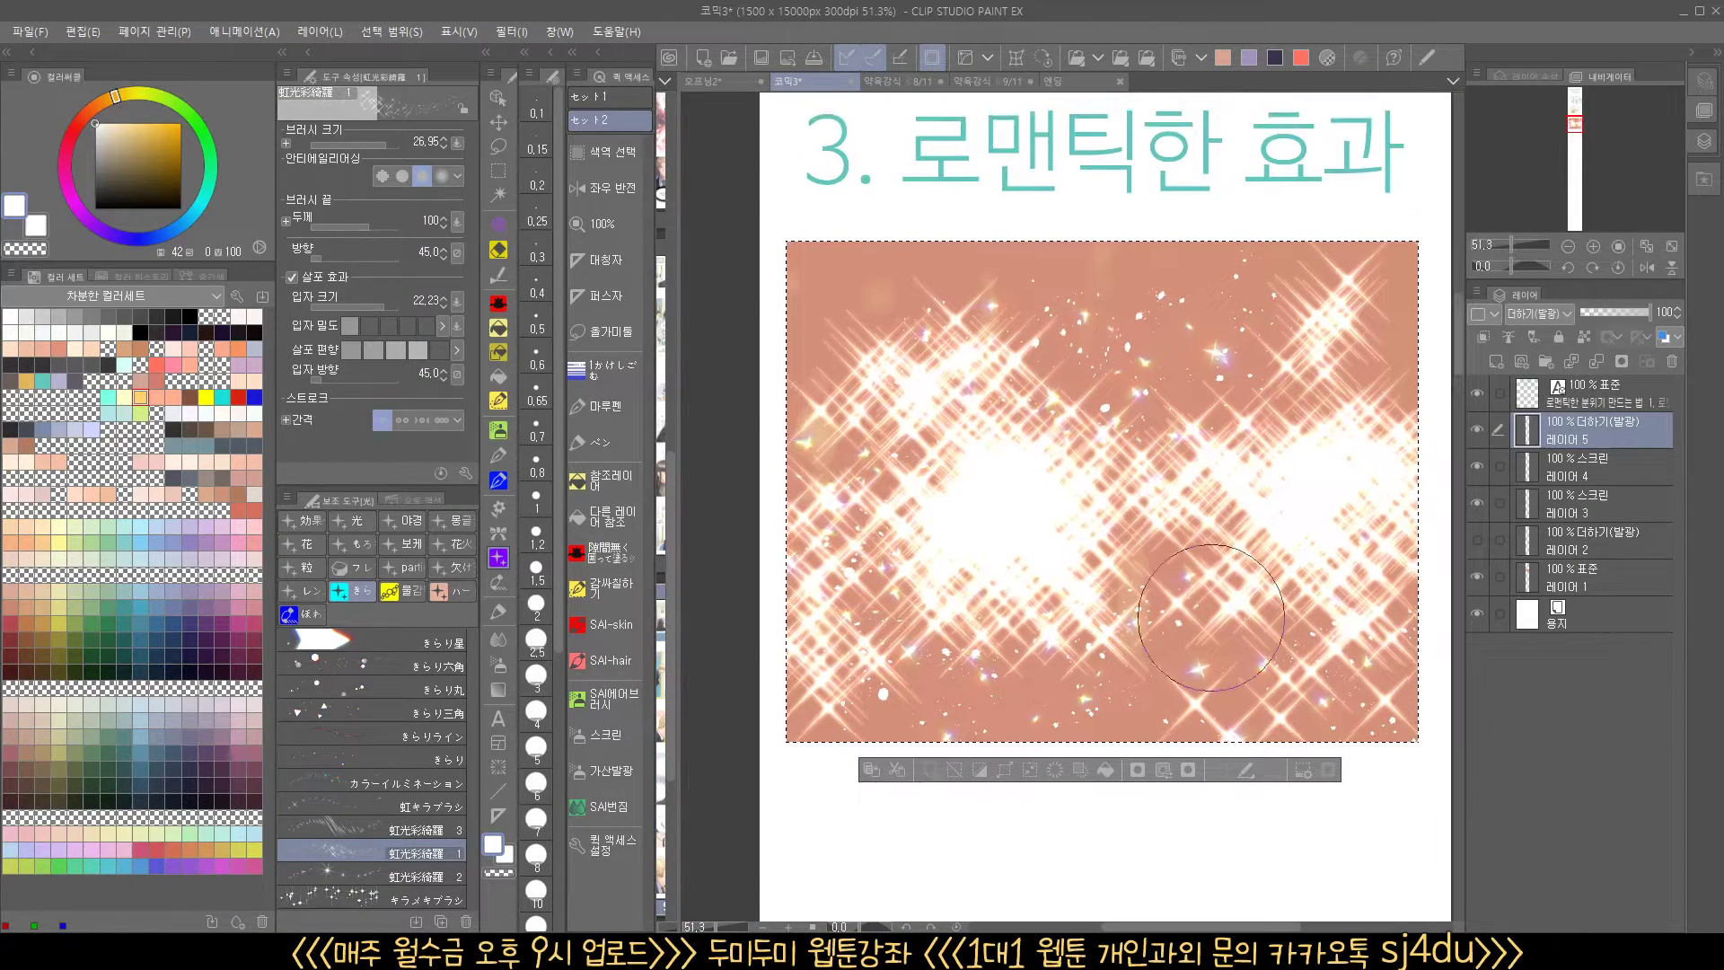
left_click_drag(1598, 316, 1652, 315)
Try the 스크린, 색상 닷지 and 표준 blending modes on the cross-glitter layer, examining the glitter up close
left_click(1537, 313)
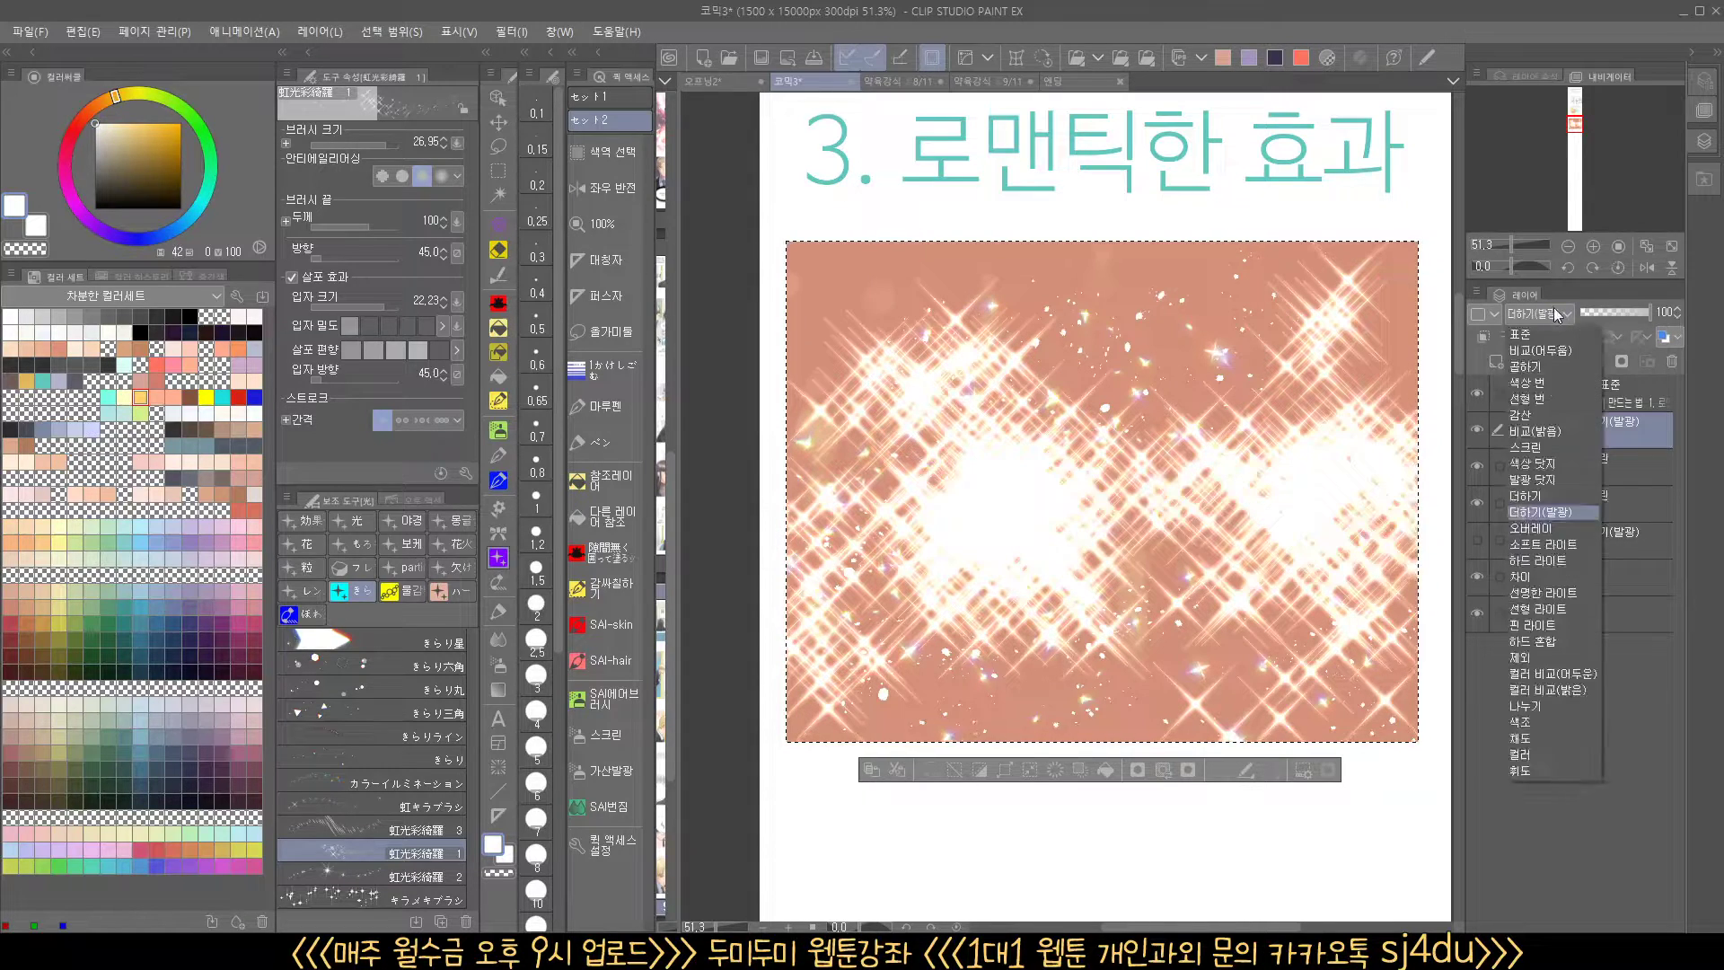
left_click(1527, 447)
left_click(1537, 313)
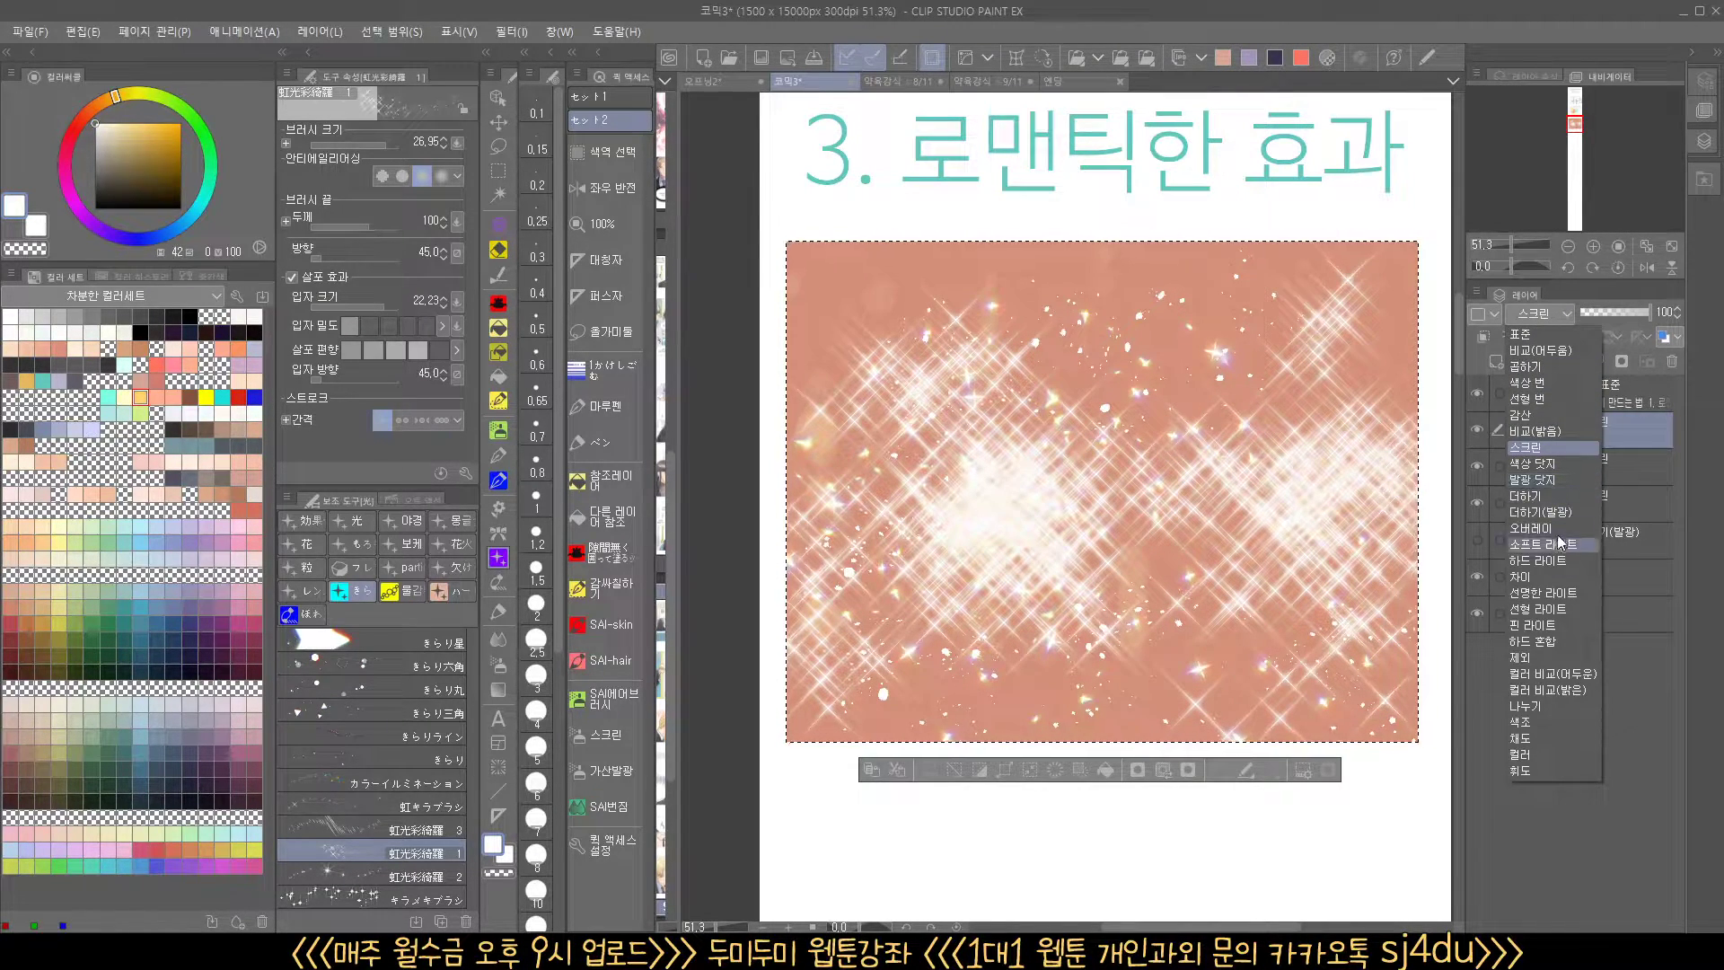
left_click(1543, 464)
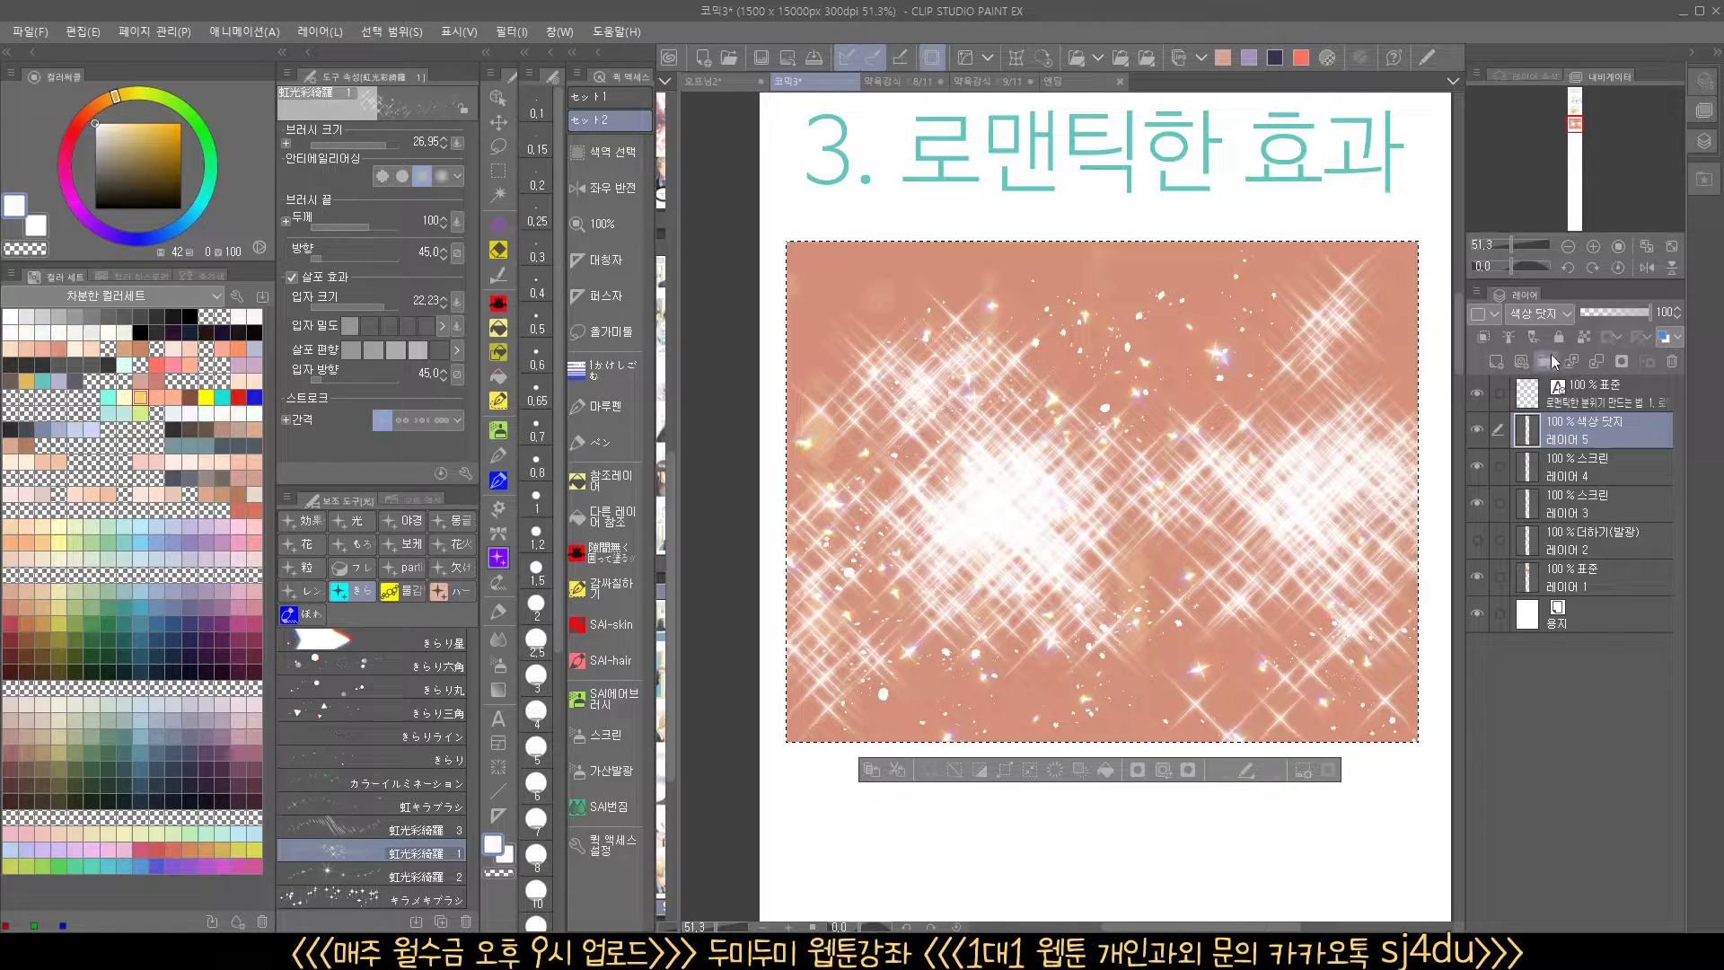
left_click(1555, 316)
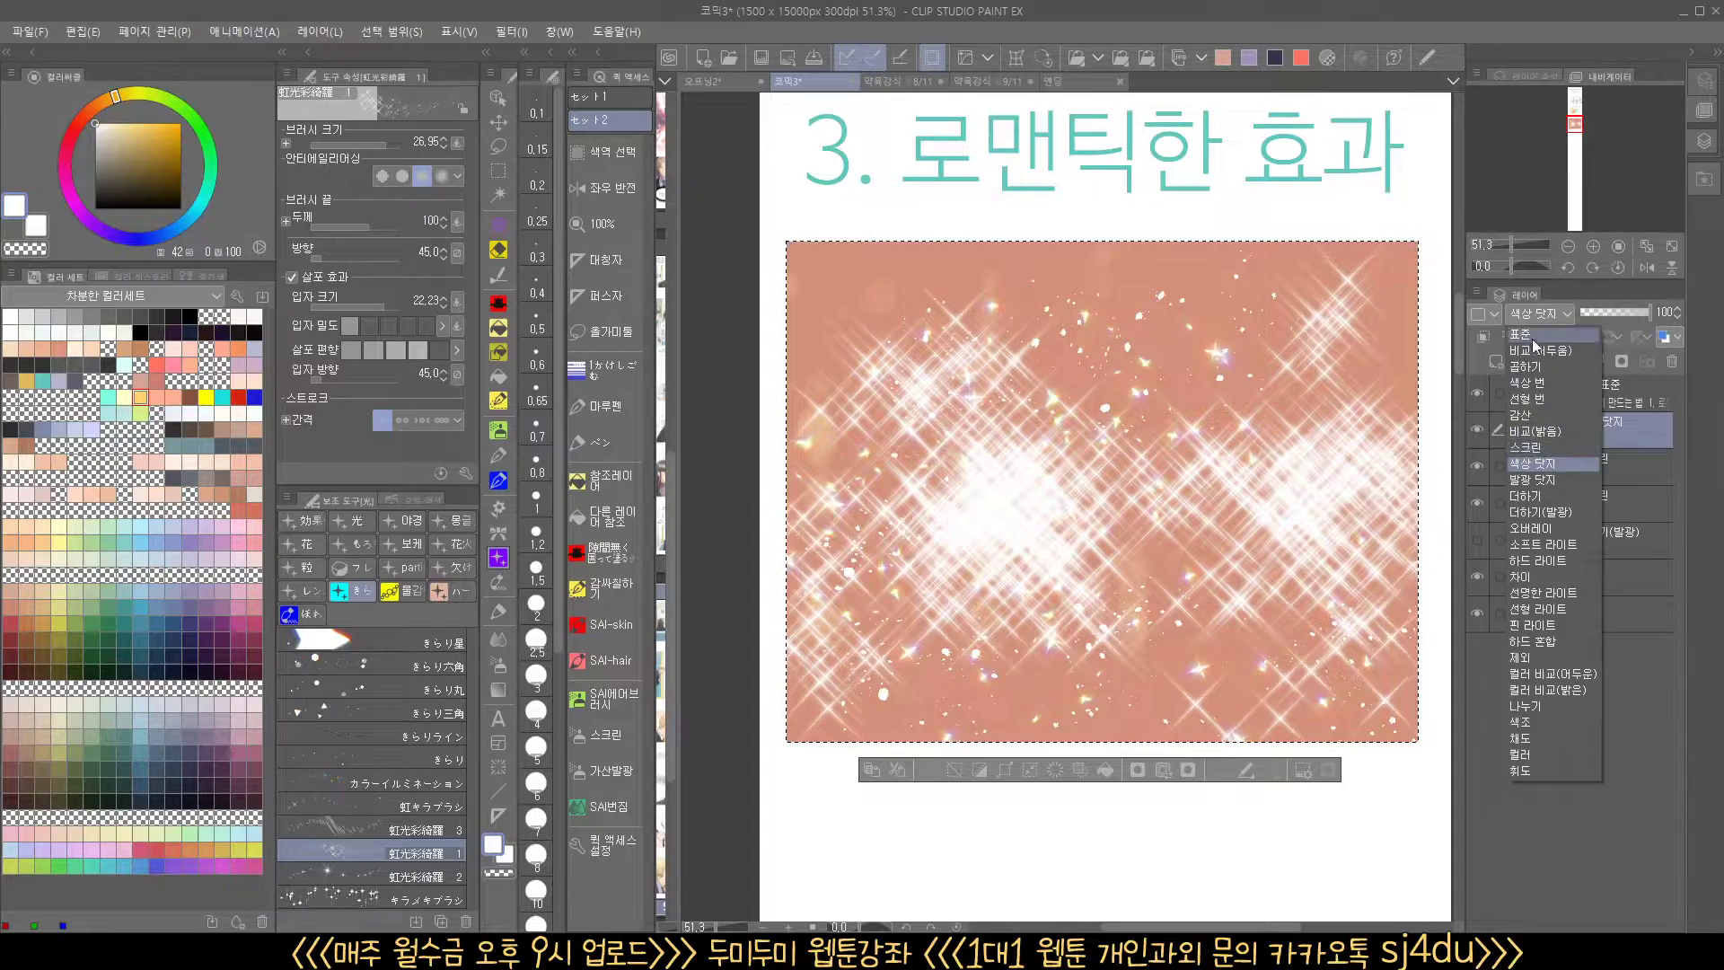
left_click(1535, 334)
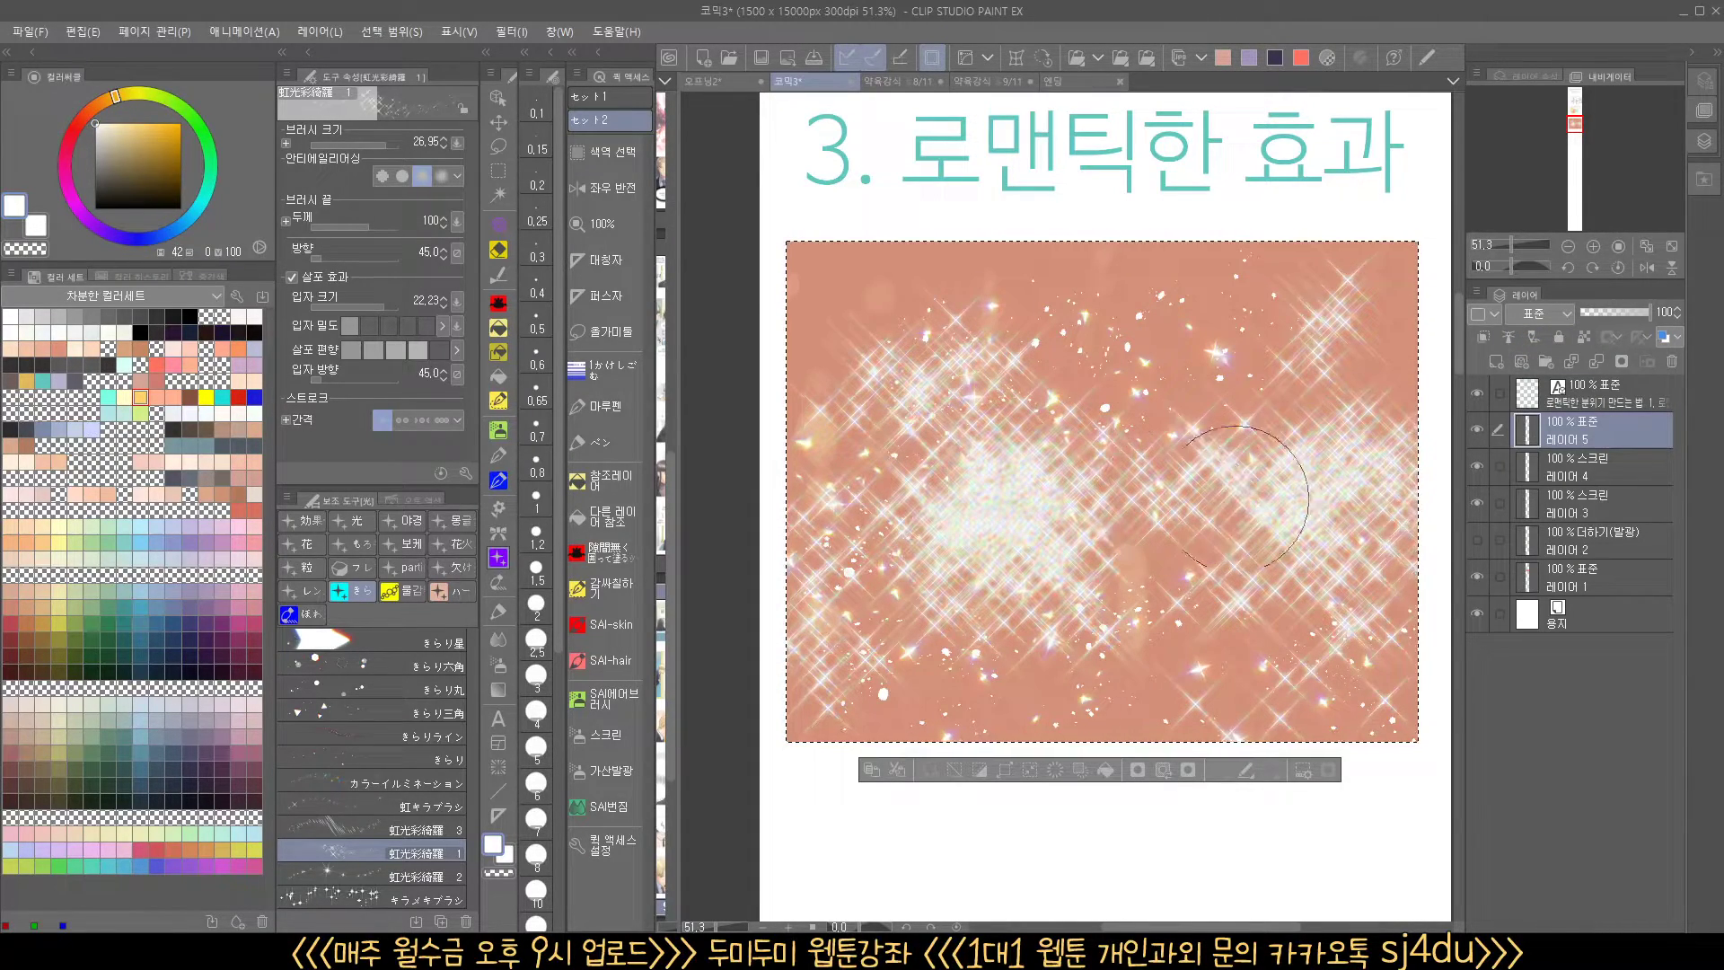
scroll(1242, 496, "up", 5)
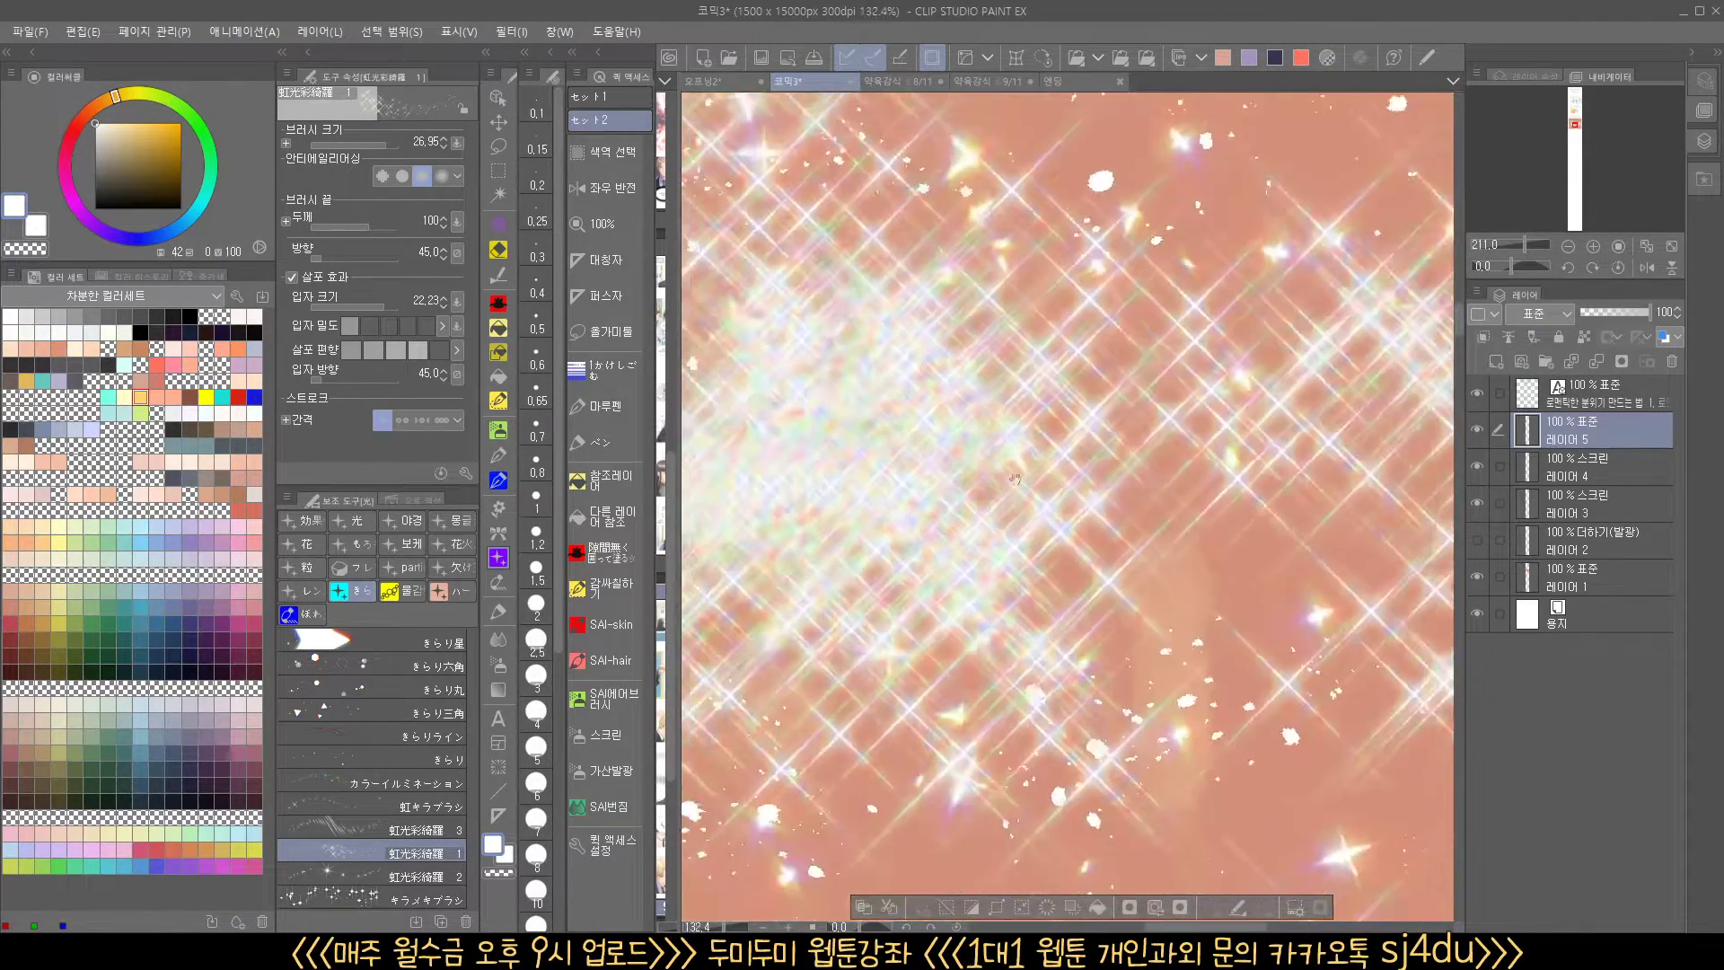
left_click_drag(1001, 478, 1103, 444)
Set the cross-glitter layer's blending mode to 더하기(발광) and its opacity to 46%
left_click(1543, 313)
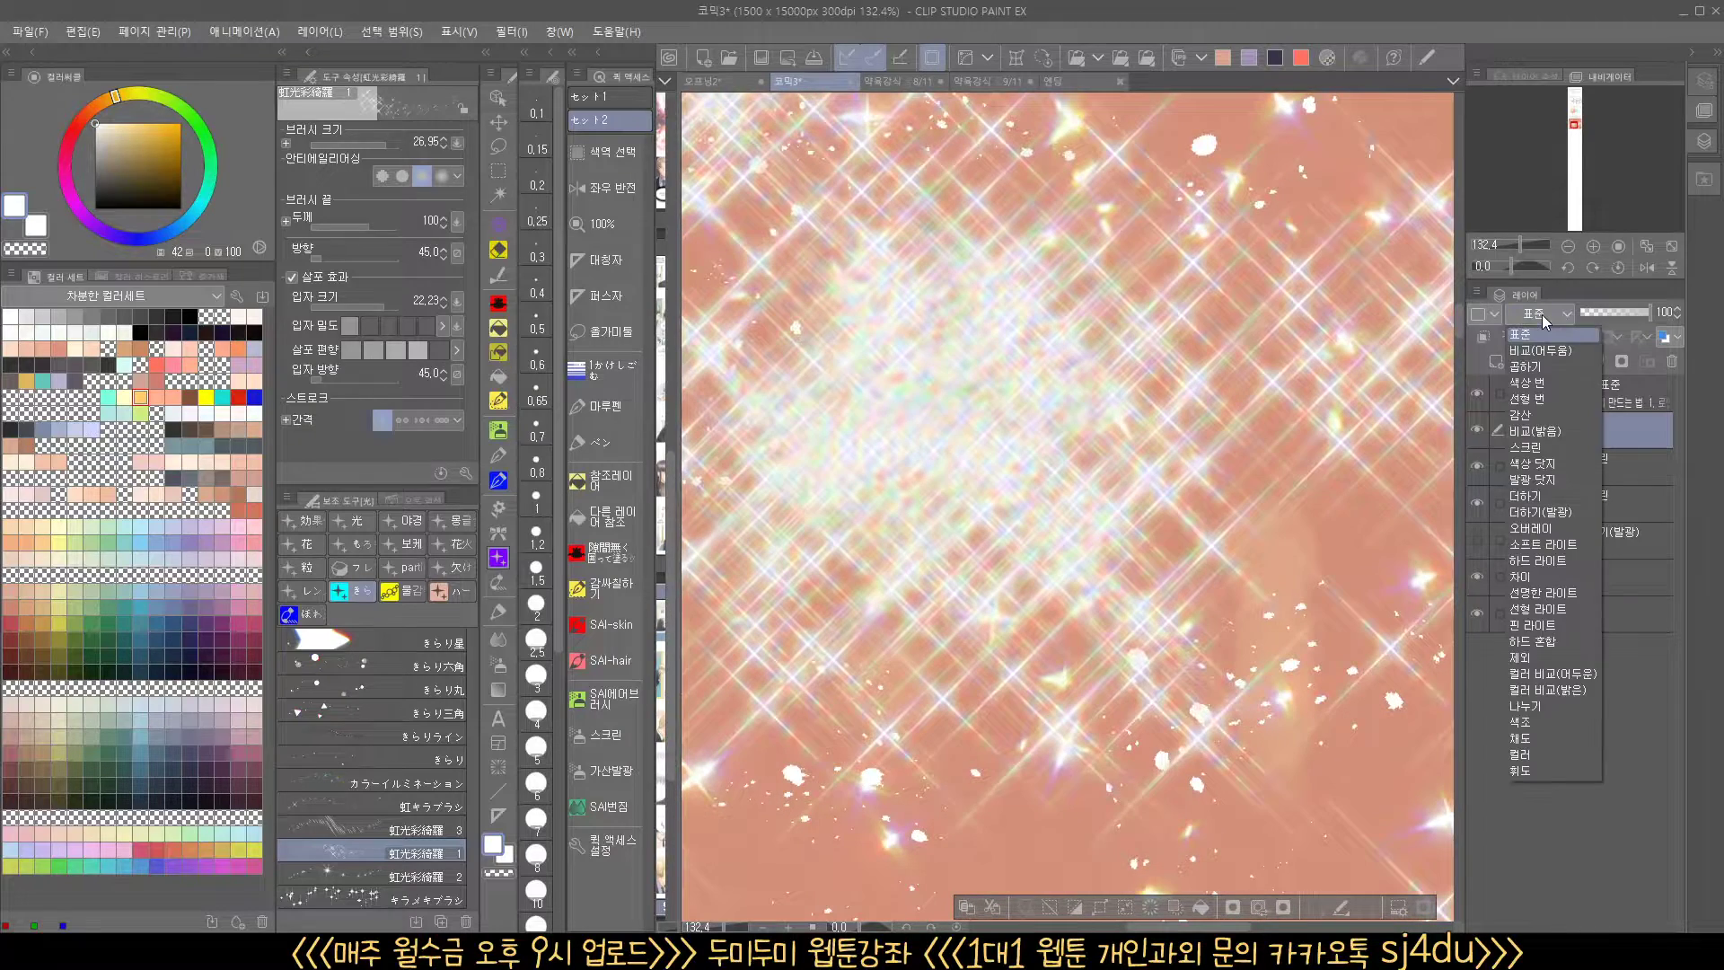
left_click(1550, 513)
left_click_drag(1621, 314, 1613, 312)
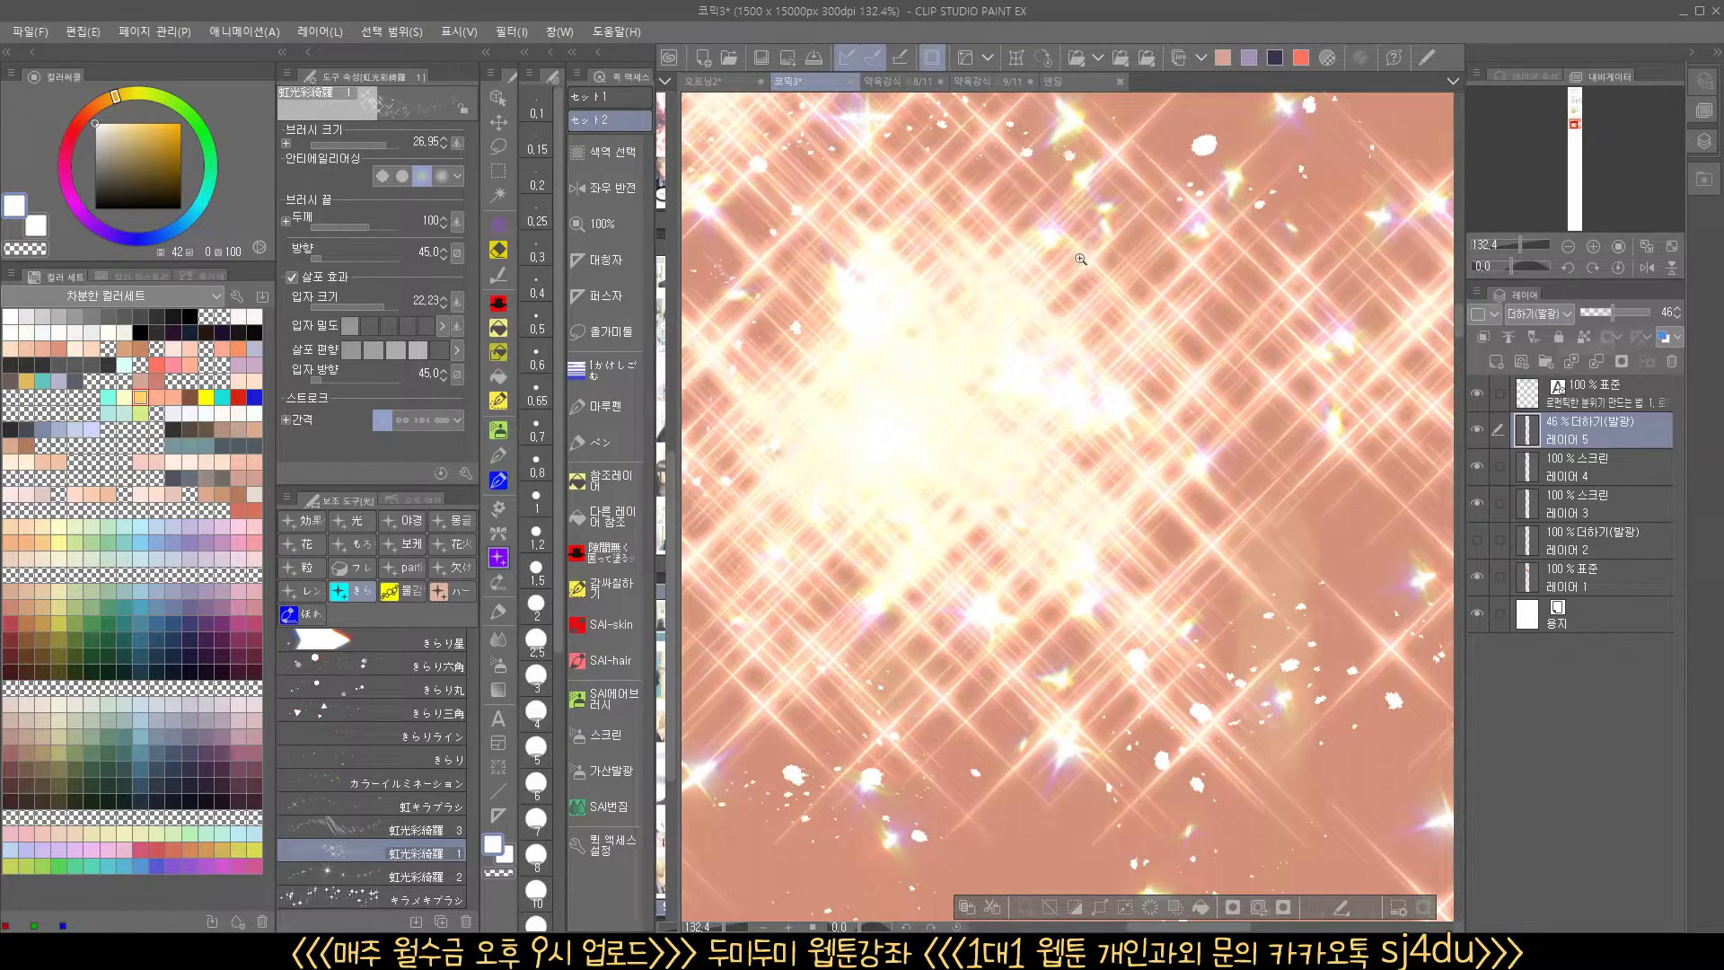
Examine the cross-glitter glow up close and across the whole panel
left_click_drag(1081, 258, 1159, 261)
left_click_drag(1069, 207, 1048, 308)
left_click_drag(1167, 377, 1138, 400)
left_click_drag(1056, 477, 1212, 355)
left_click_drag(1160, 459, 1014, 539)
left_click_drag(1146, 475, 897, 592)
left_click_drag(1097, 548, 1072, 511)
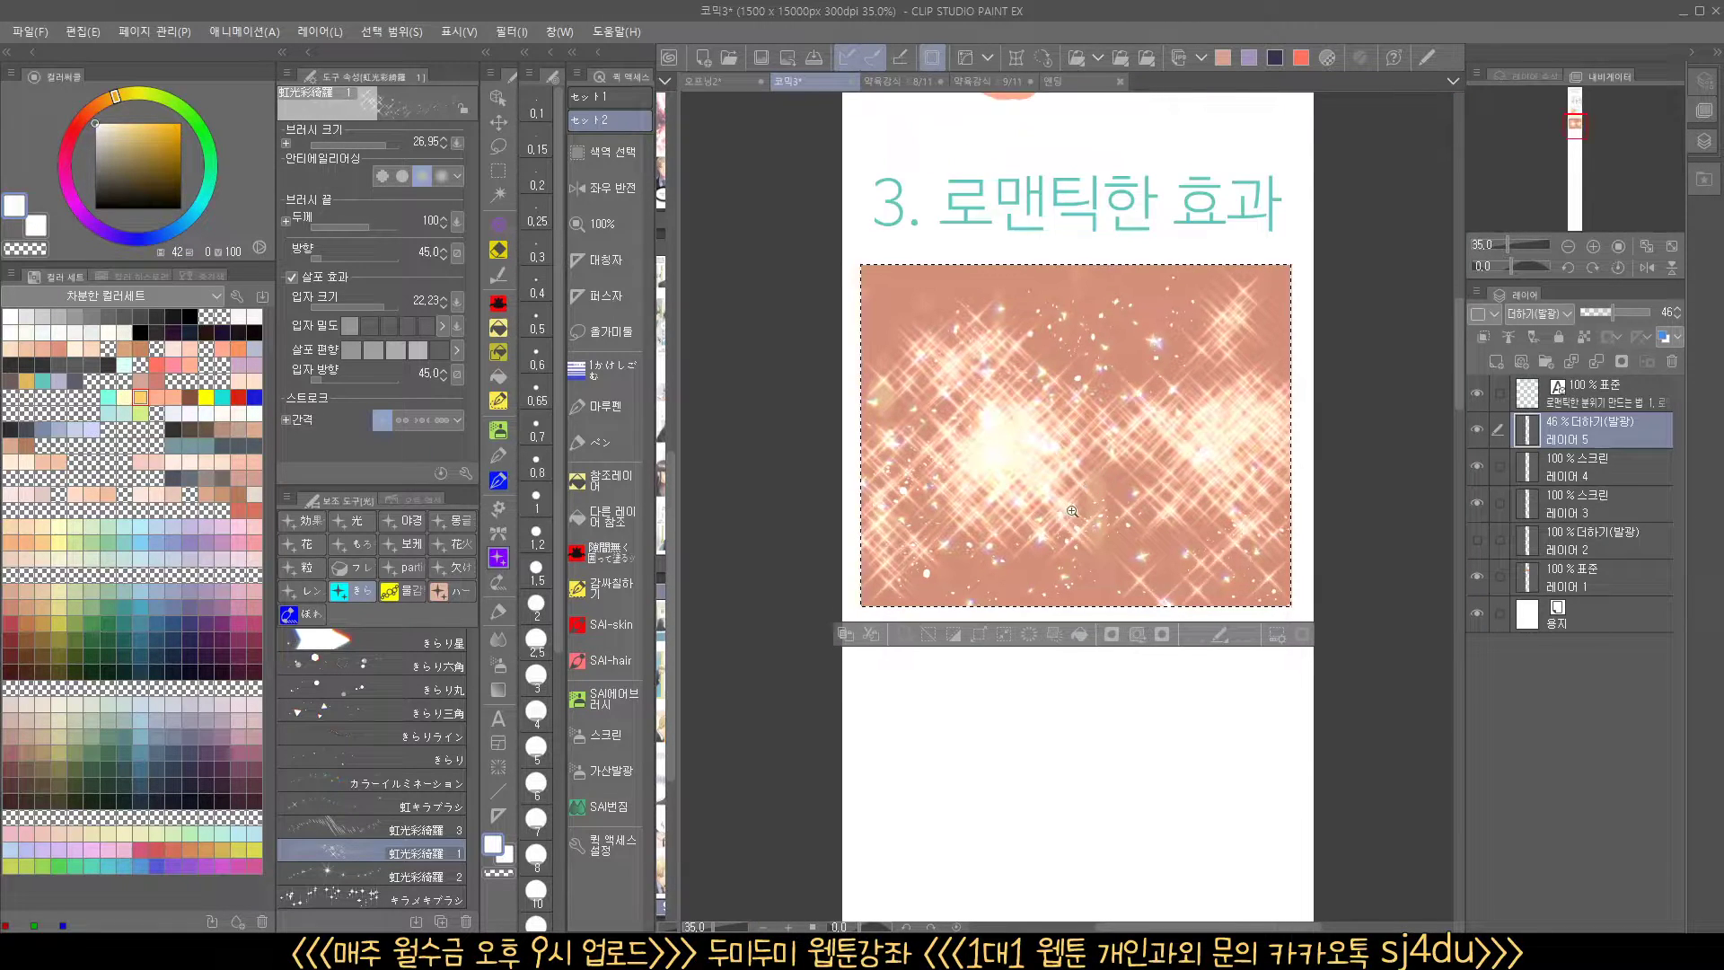
left_click(1072, 511)
Hide the cross-glitter layer and test large star sparkles with the キラメキブラシ brush on a new top layer, undoing them
left_click(372, 899)
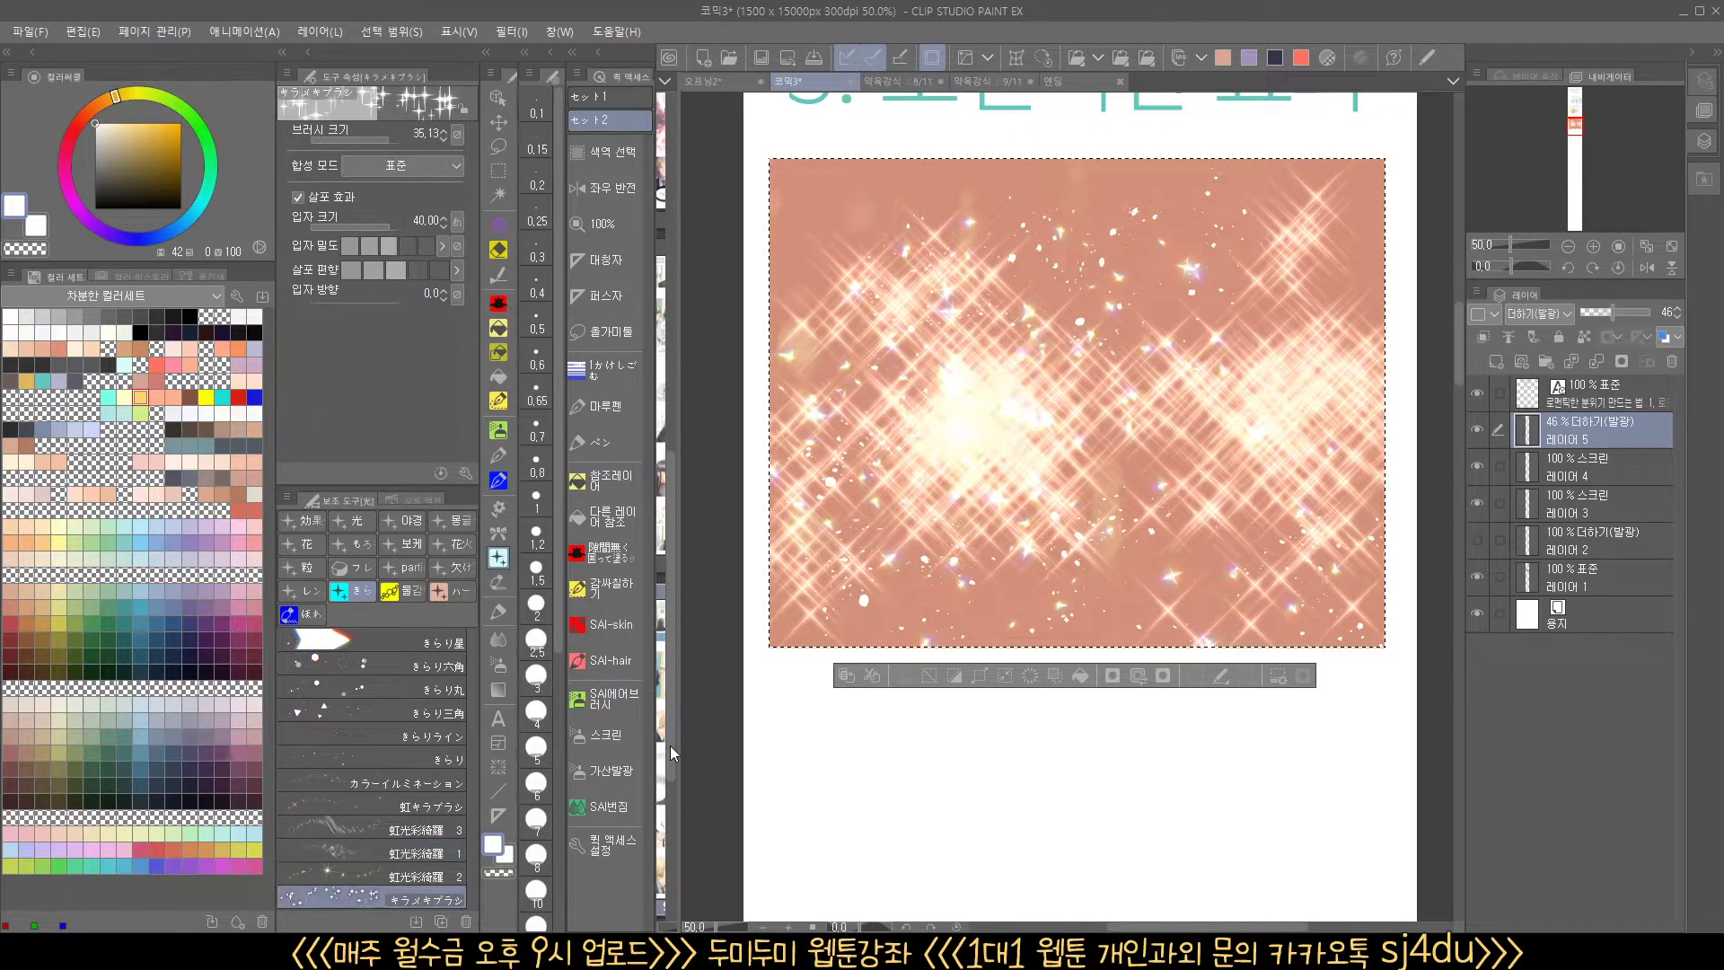
left_click(1477, 429)
left_click(1496, 361)
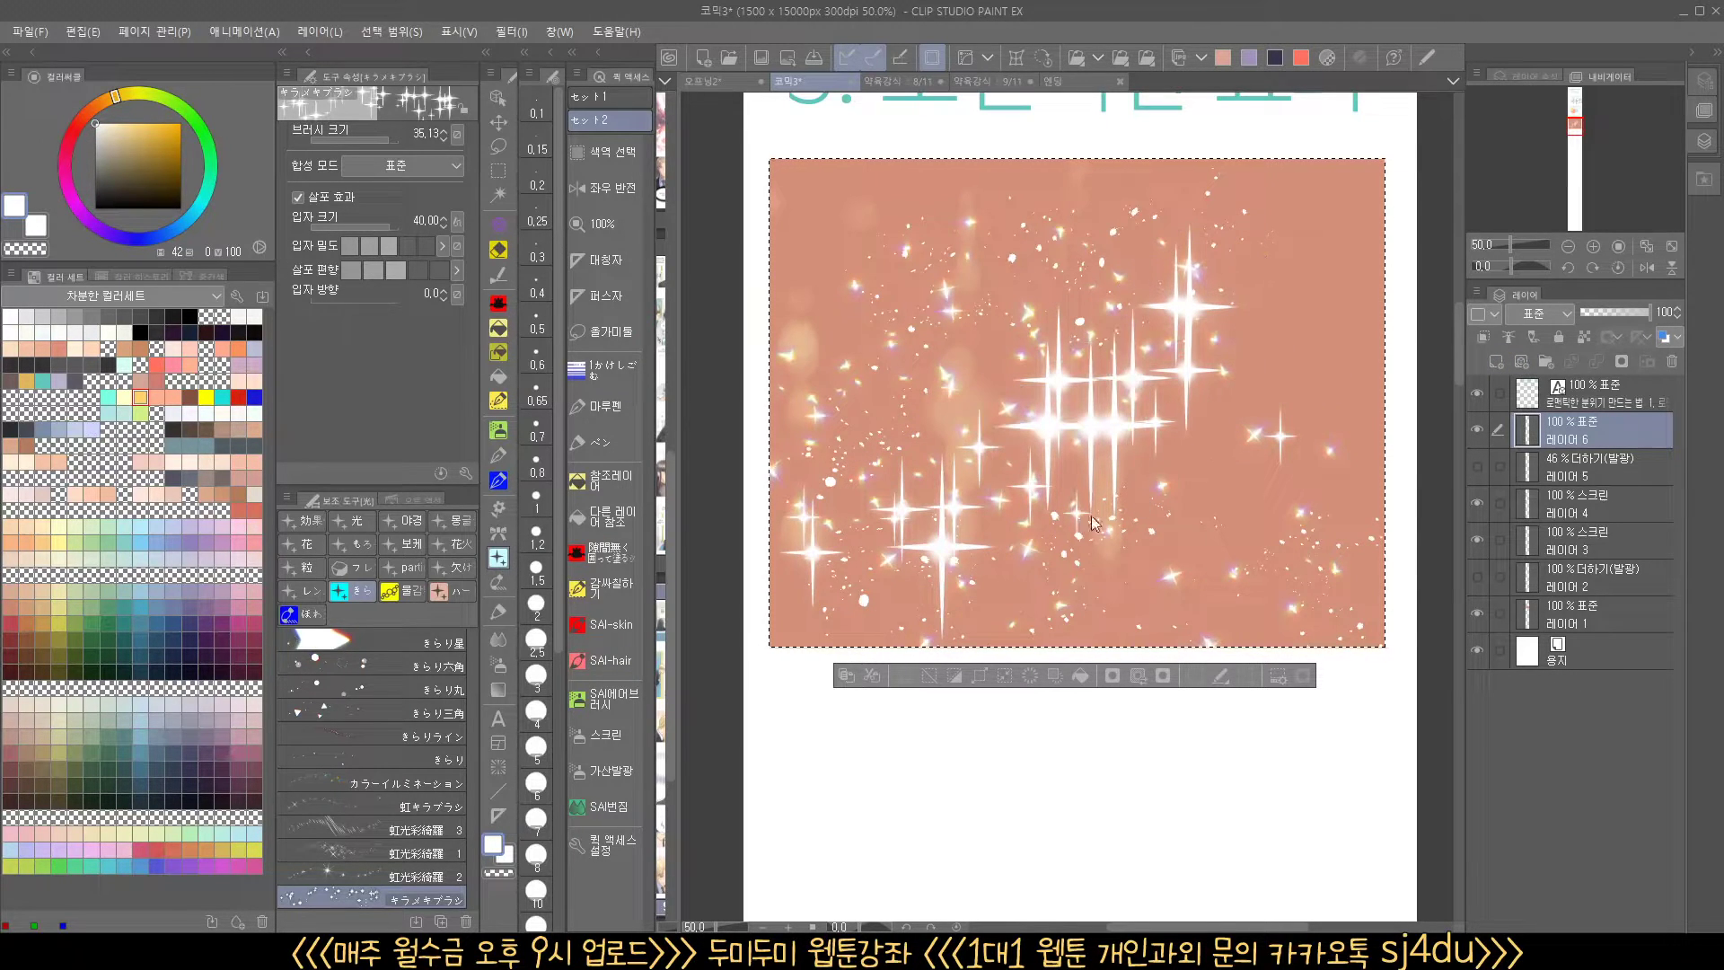
key("ctrl+z")
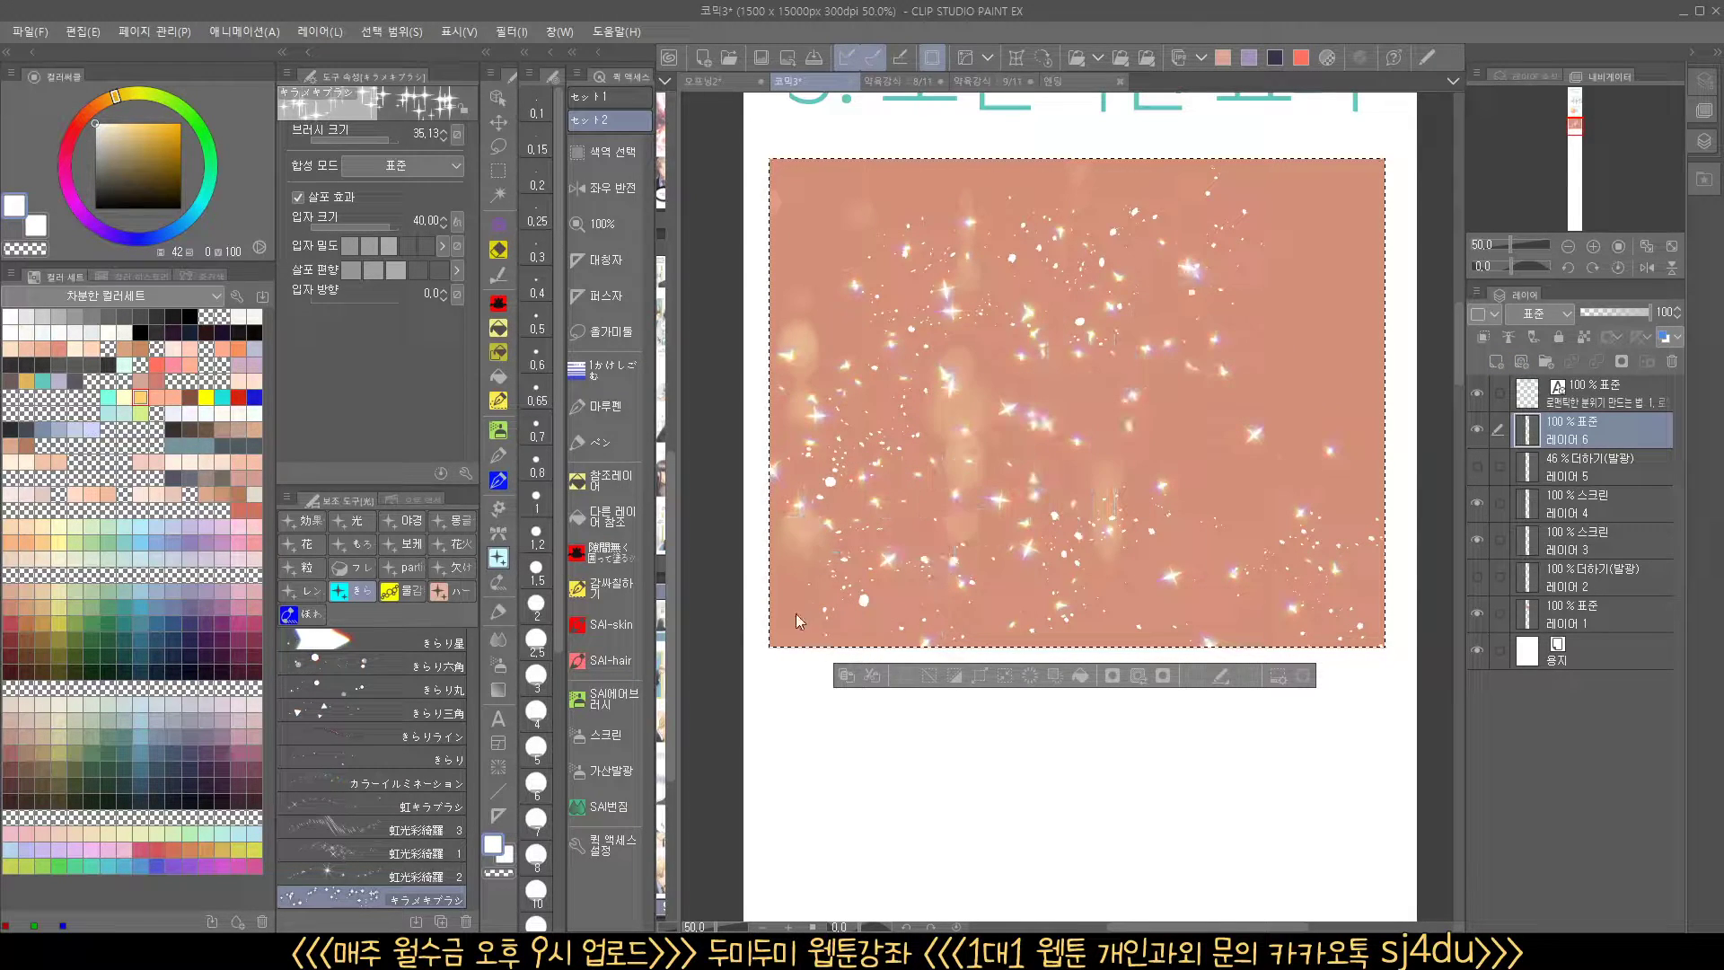
Stamp large white peonies over the sparkling panel with the 牡丹ぶらし flower brush and switch the drawing colour to orange
left_click(503, 524)
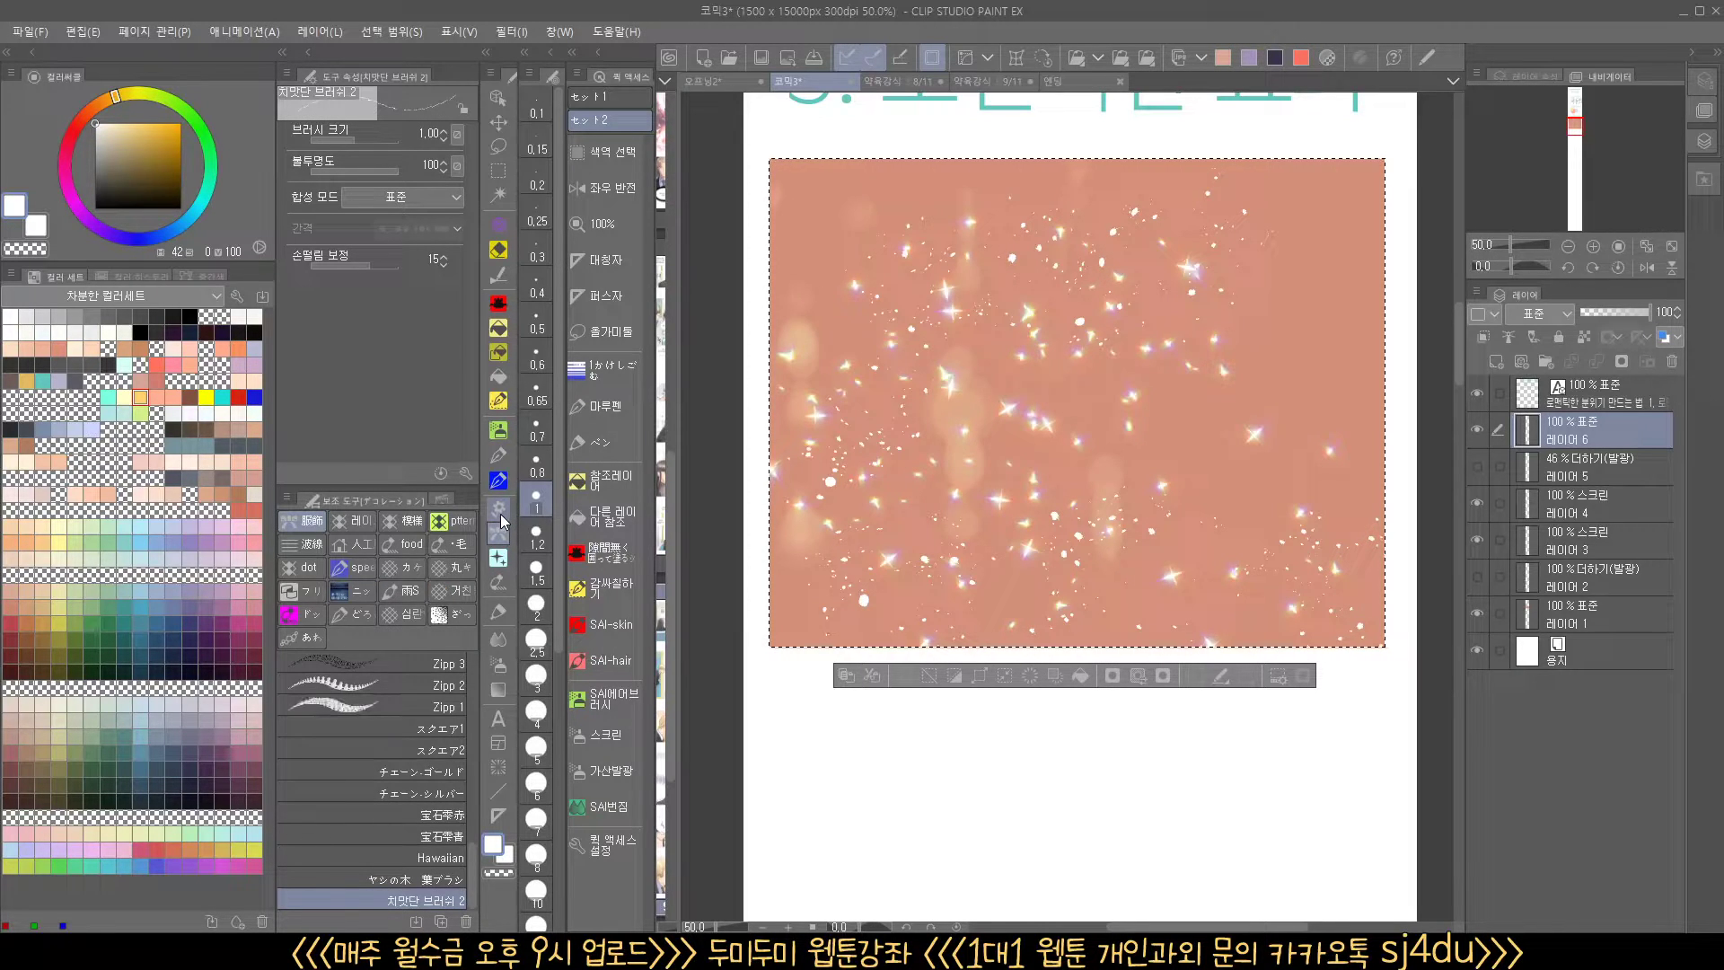
left_click(500, 518)
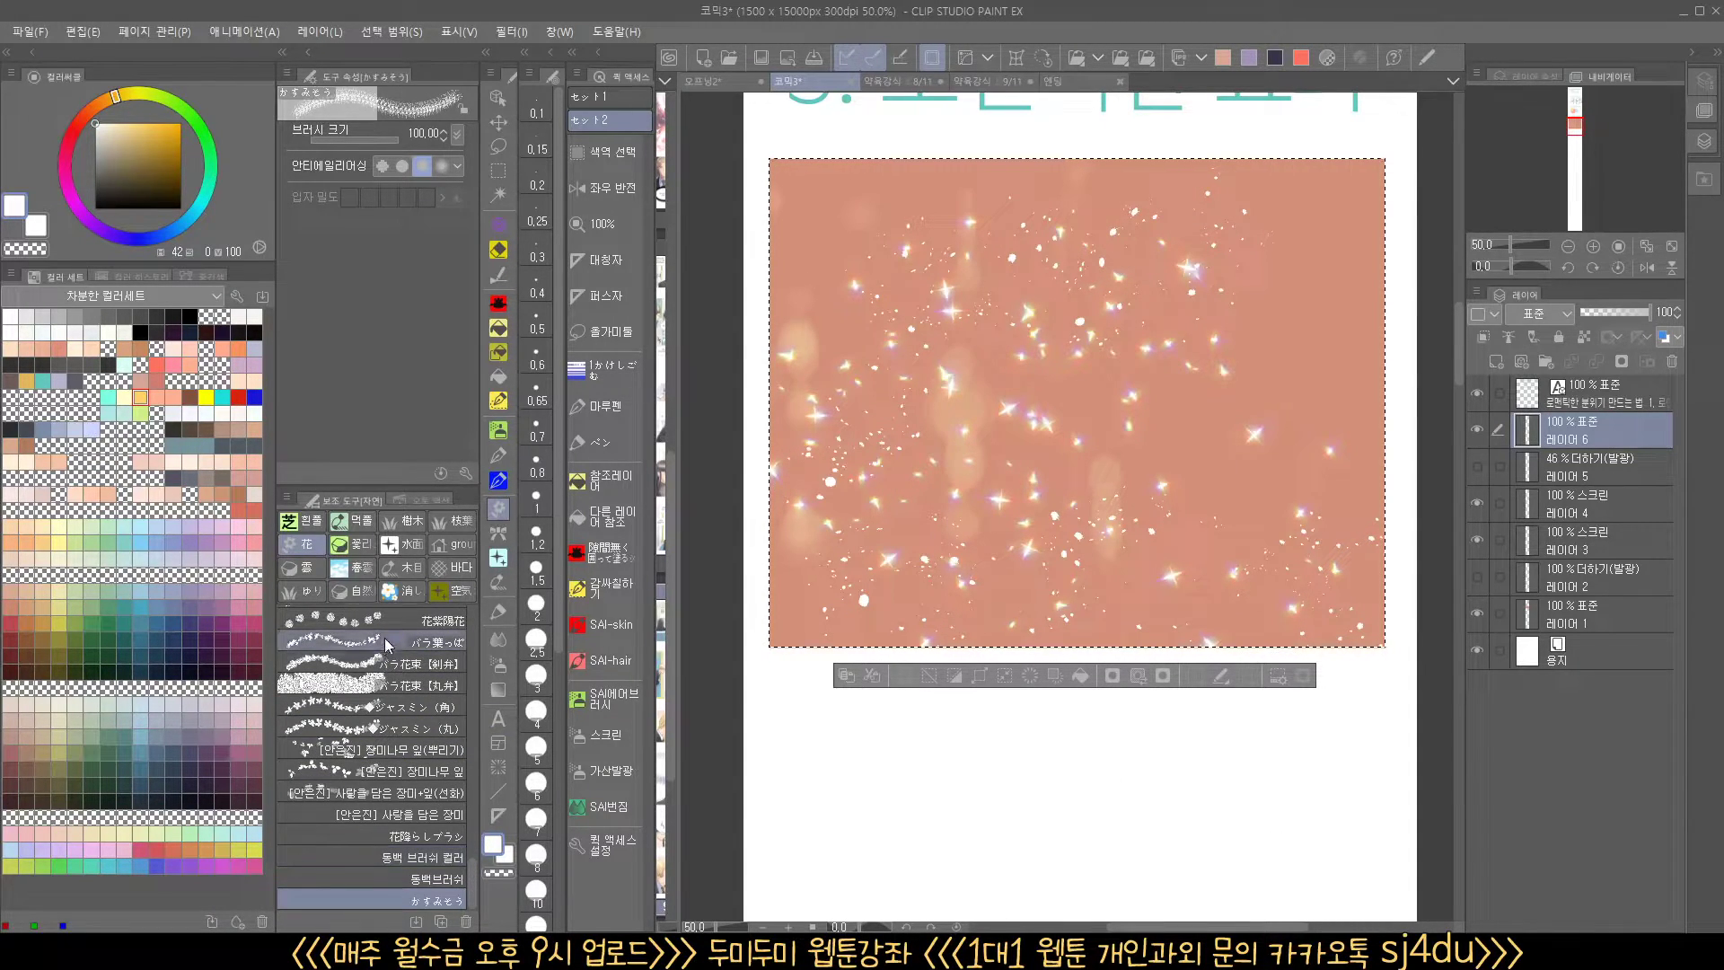
left_click_drag(474, 887, 473, 666)
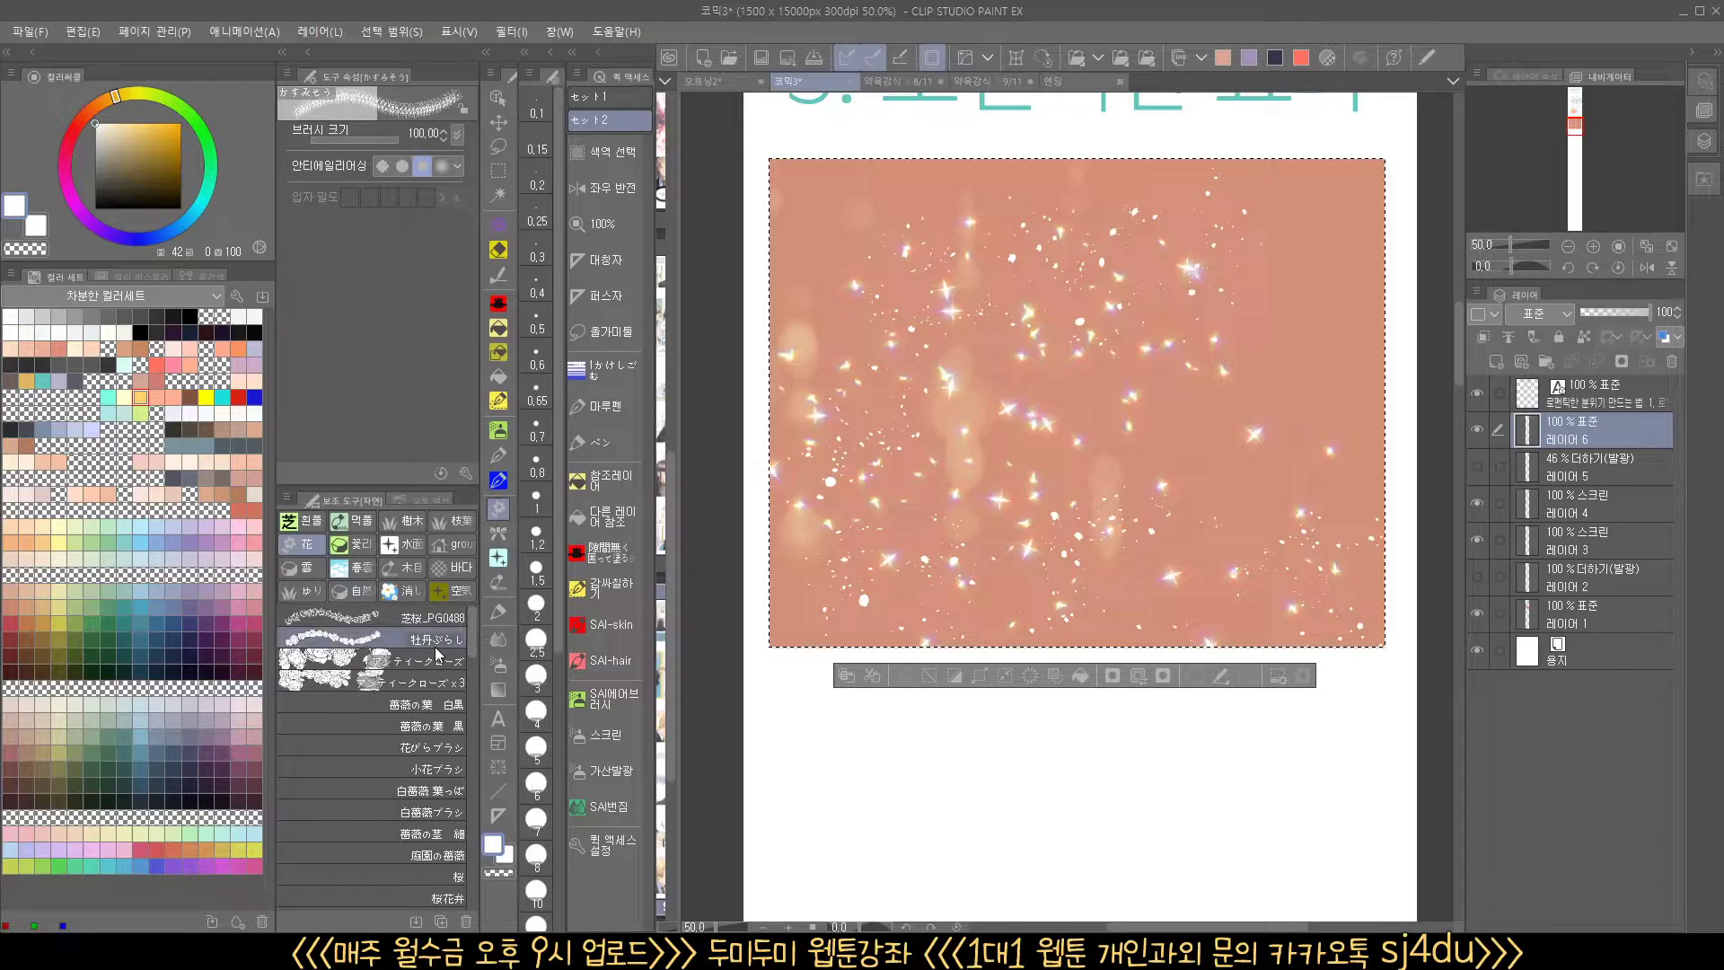
left_click(435, 639)
mouse_move(889, 370)
left_mouse_down()
mouse_move(1074, 346)
mouse_move(1084, 462)
mouse_move(1072, 505)
mouse_move(929, 522)
mouse_move(830, 584)
left_mouse_up()
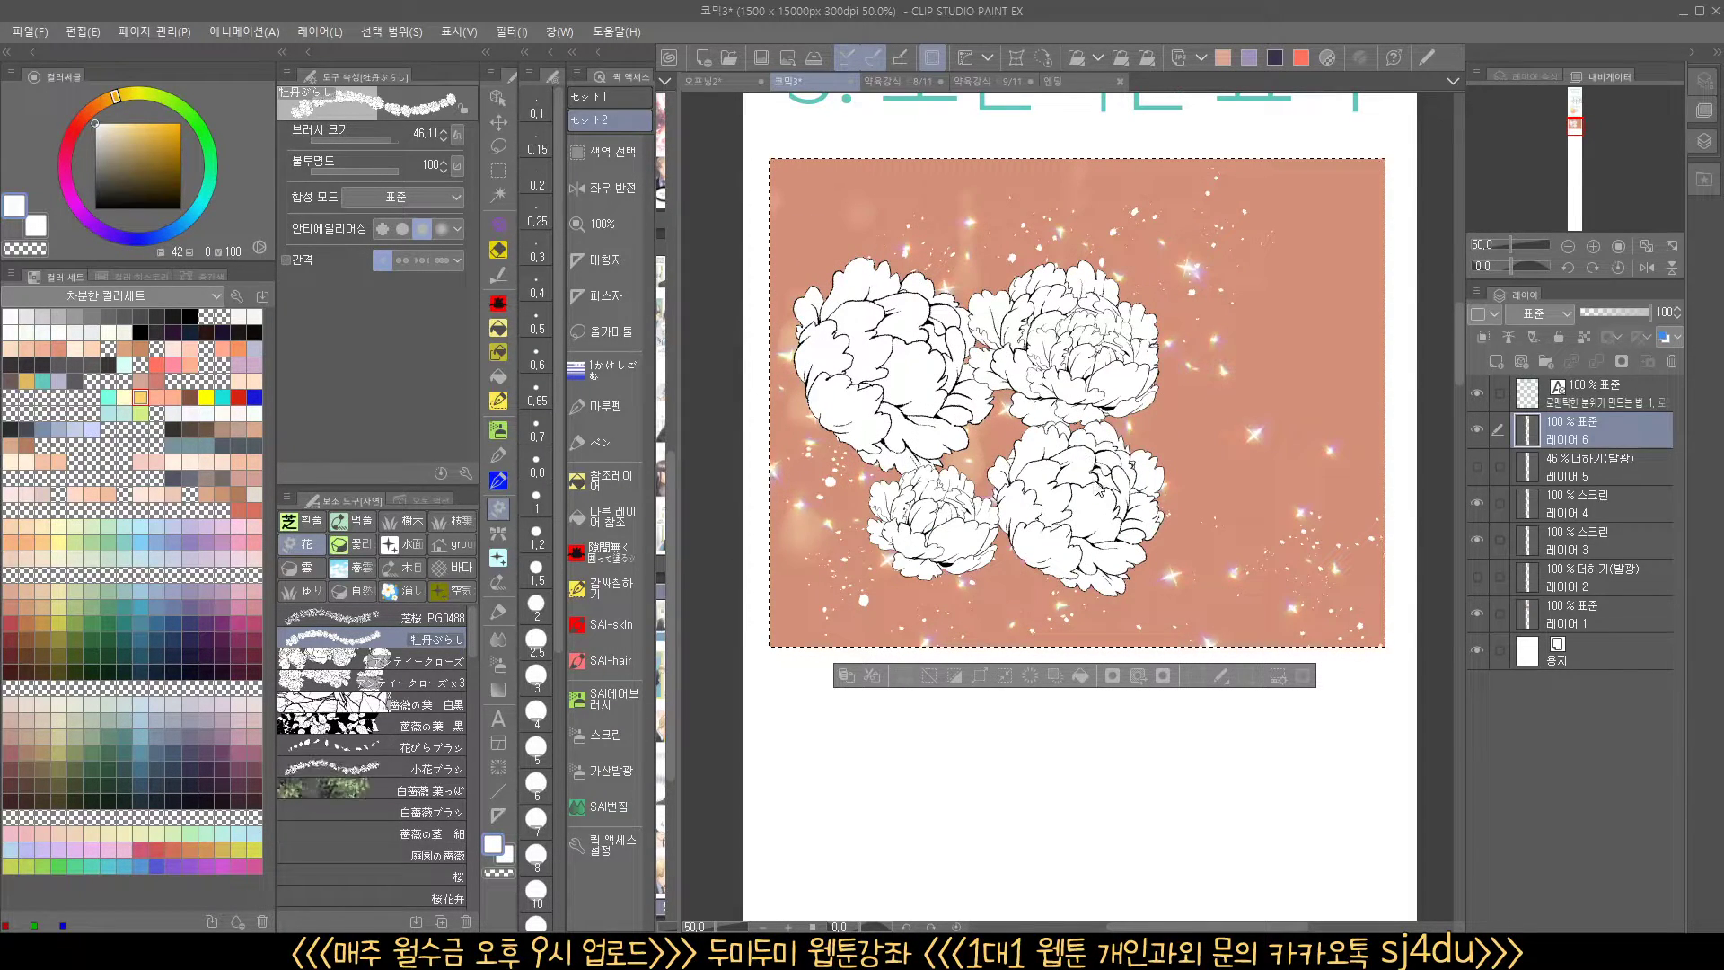
key("ctrl+z")
left_click_drag(161, 144, 184, 121)
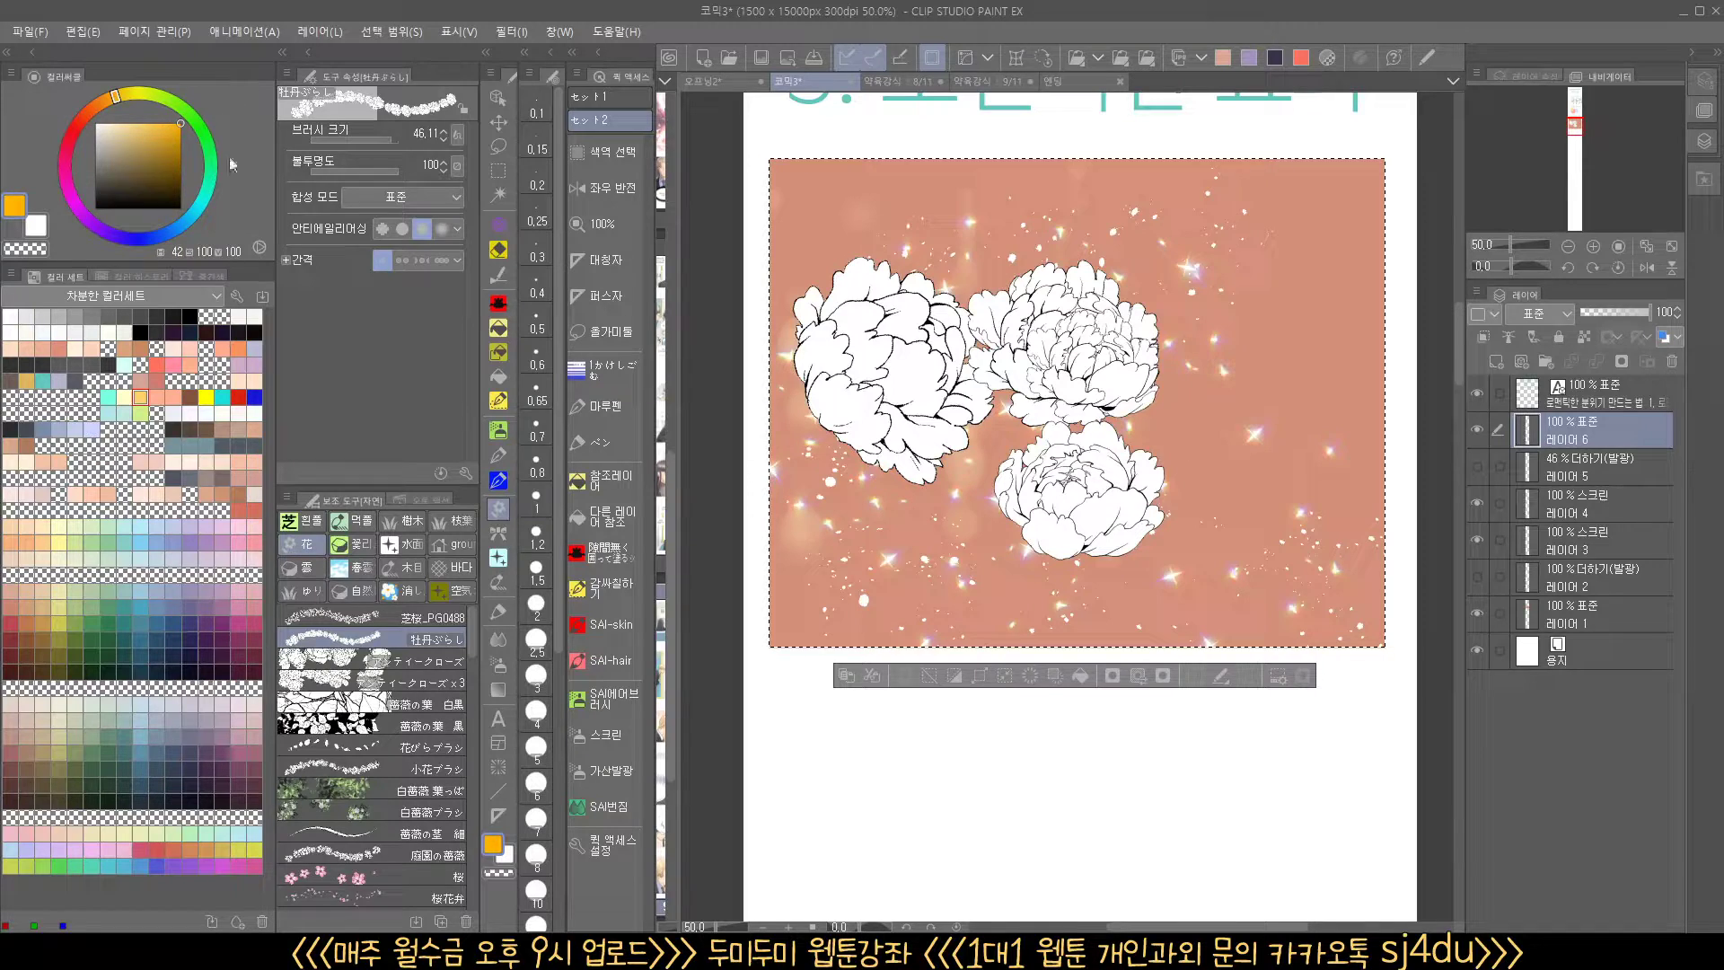
Switch the drawing colour to red and test several peony arrangements across the sparkling panel, undoing the test strokes
left_click(238, 397)
key("ctrl+z")
key("ctrl+z")
key("ctrl+z")
mouse_move(869, 384)
left_mouse_down()
mouse_move(1024, 270)
mouse_move(1158, 386)
mouse_move(1051, 503)
left_mouse_up()
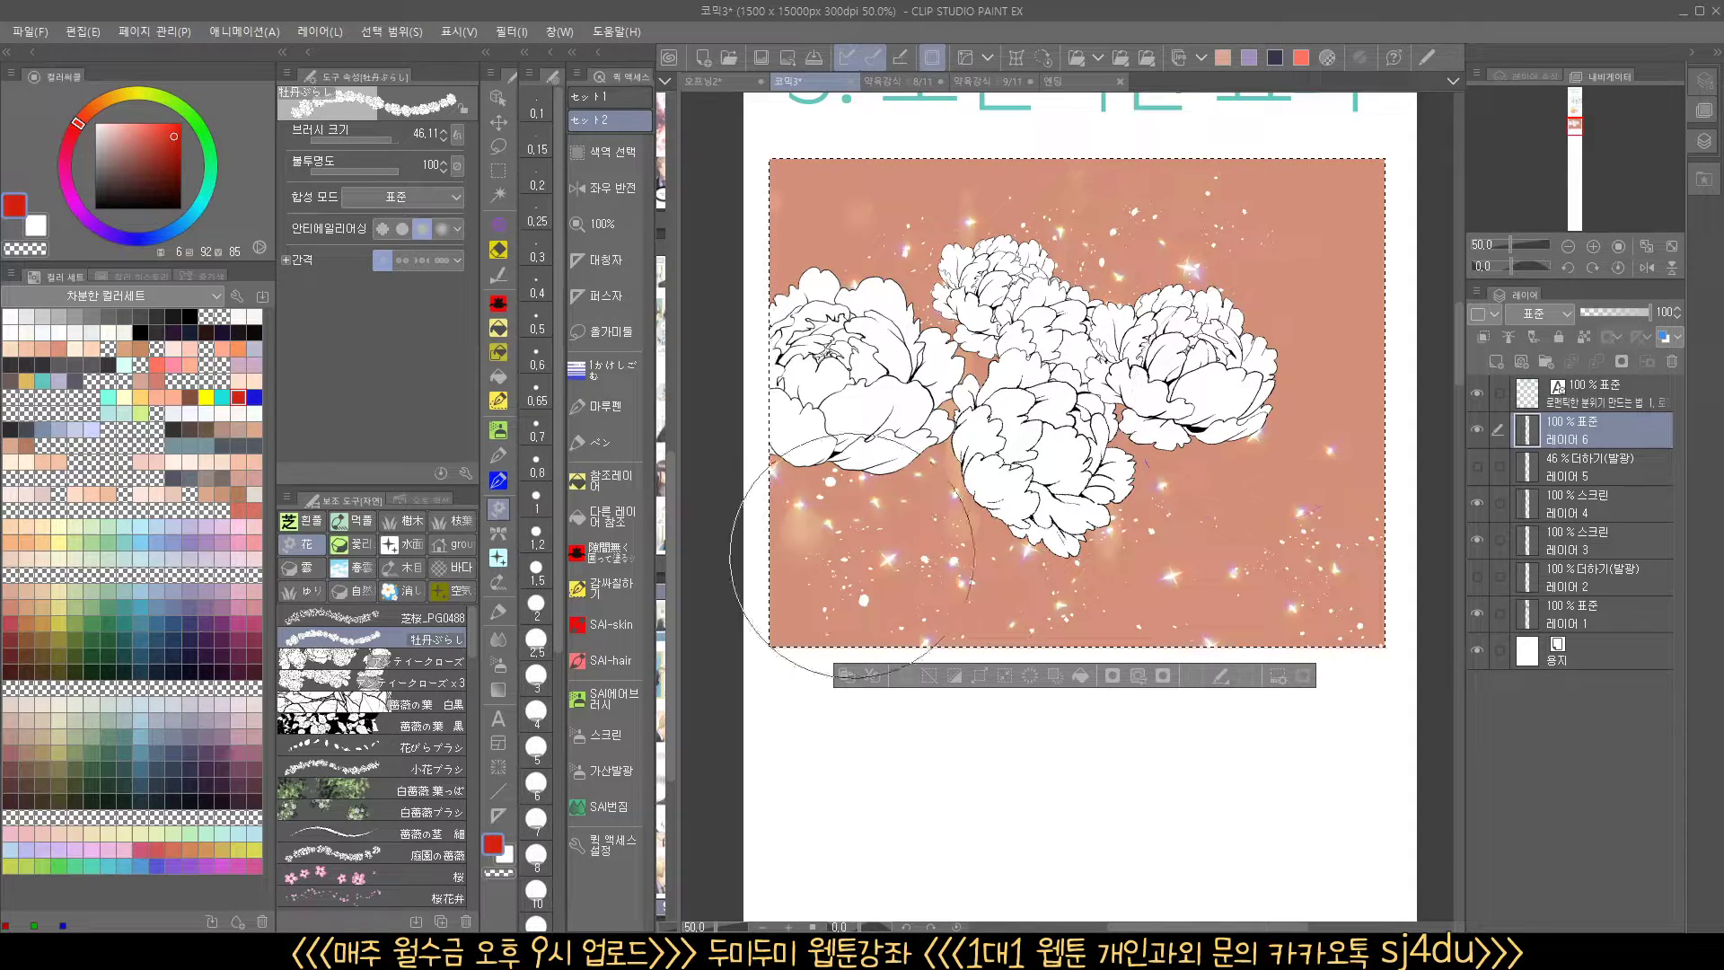
key("ctrl+z")
left_click_drag(1008, 469, 1173, 270)
key("ctrl+z")
left_click(885, 446)
left_click_drag(952, 341, 1064, 278)
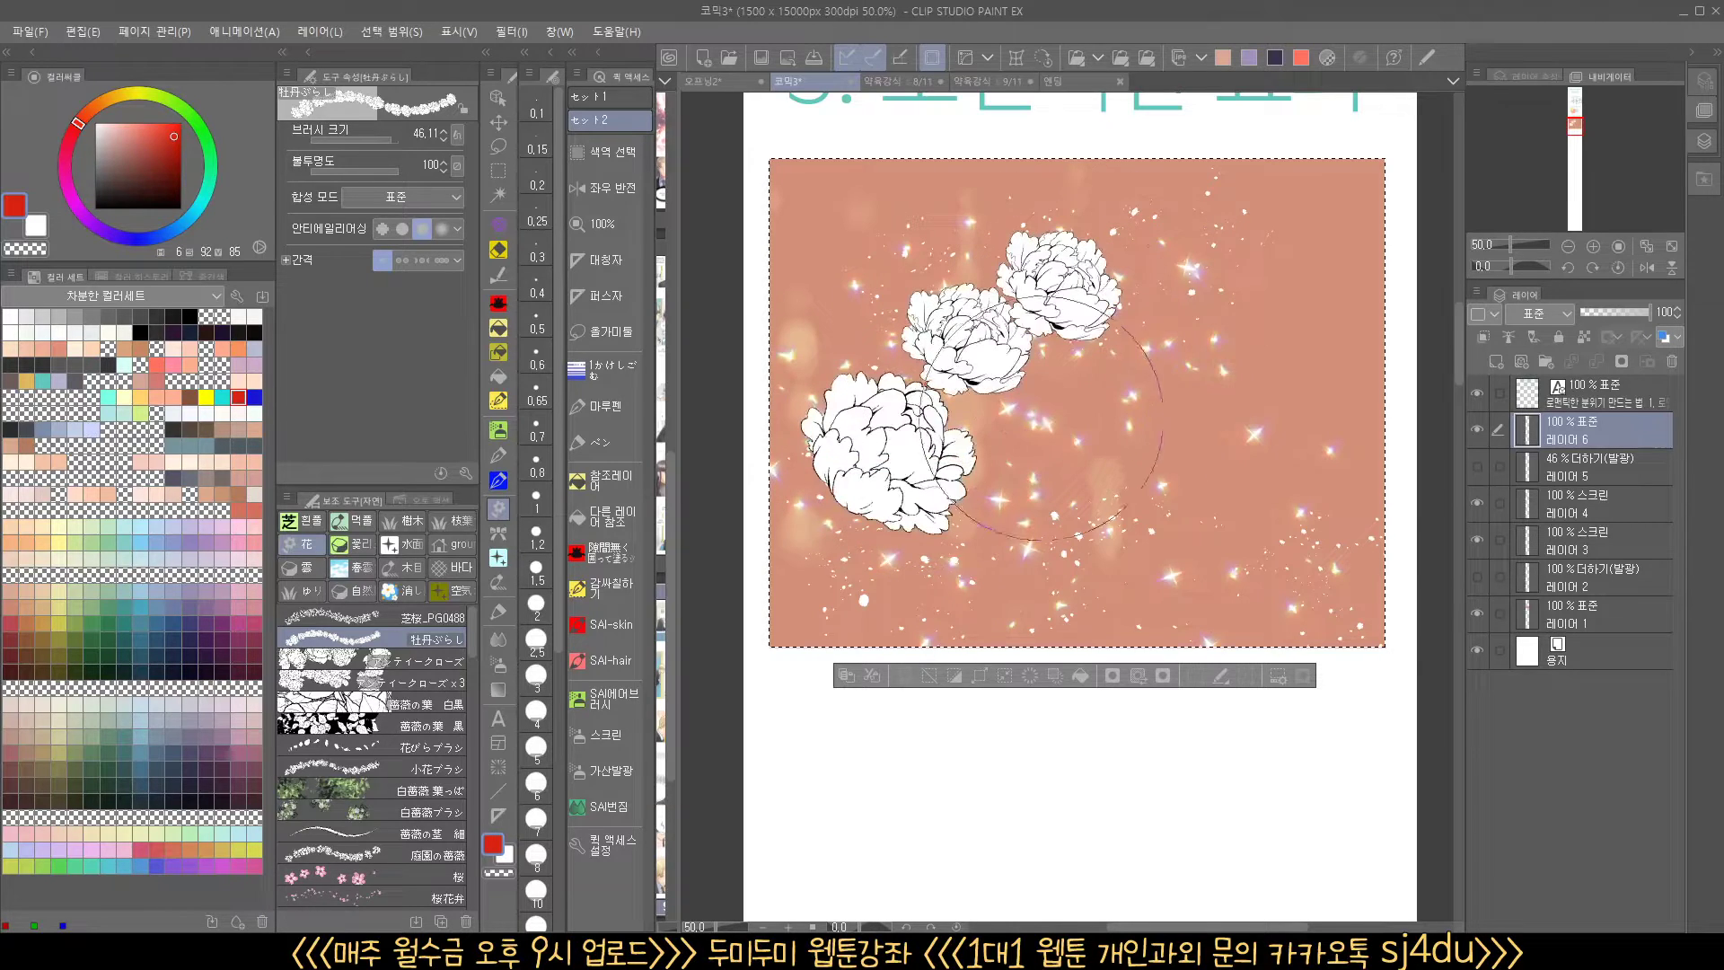
left_click_drag(1122, 377, 1231, 359)
key("ctrl+z")
key("ctrl+z")
Stamp a cluster of four white peonies across the middle of the sparkling panel
left_click_drag(898, 438, 1152, 404)
scroll(1152, 466, "up", 2)
scroll(1161, 456, "up", 1)
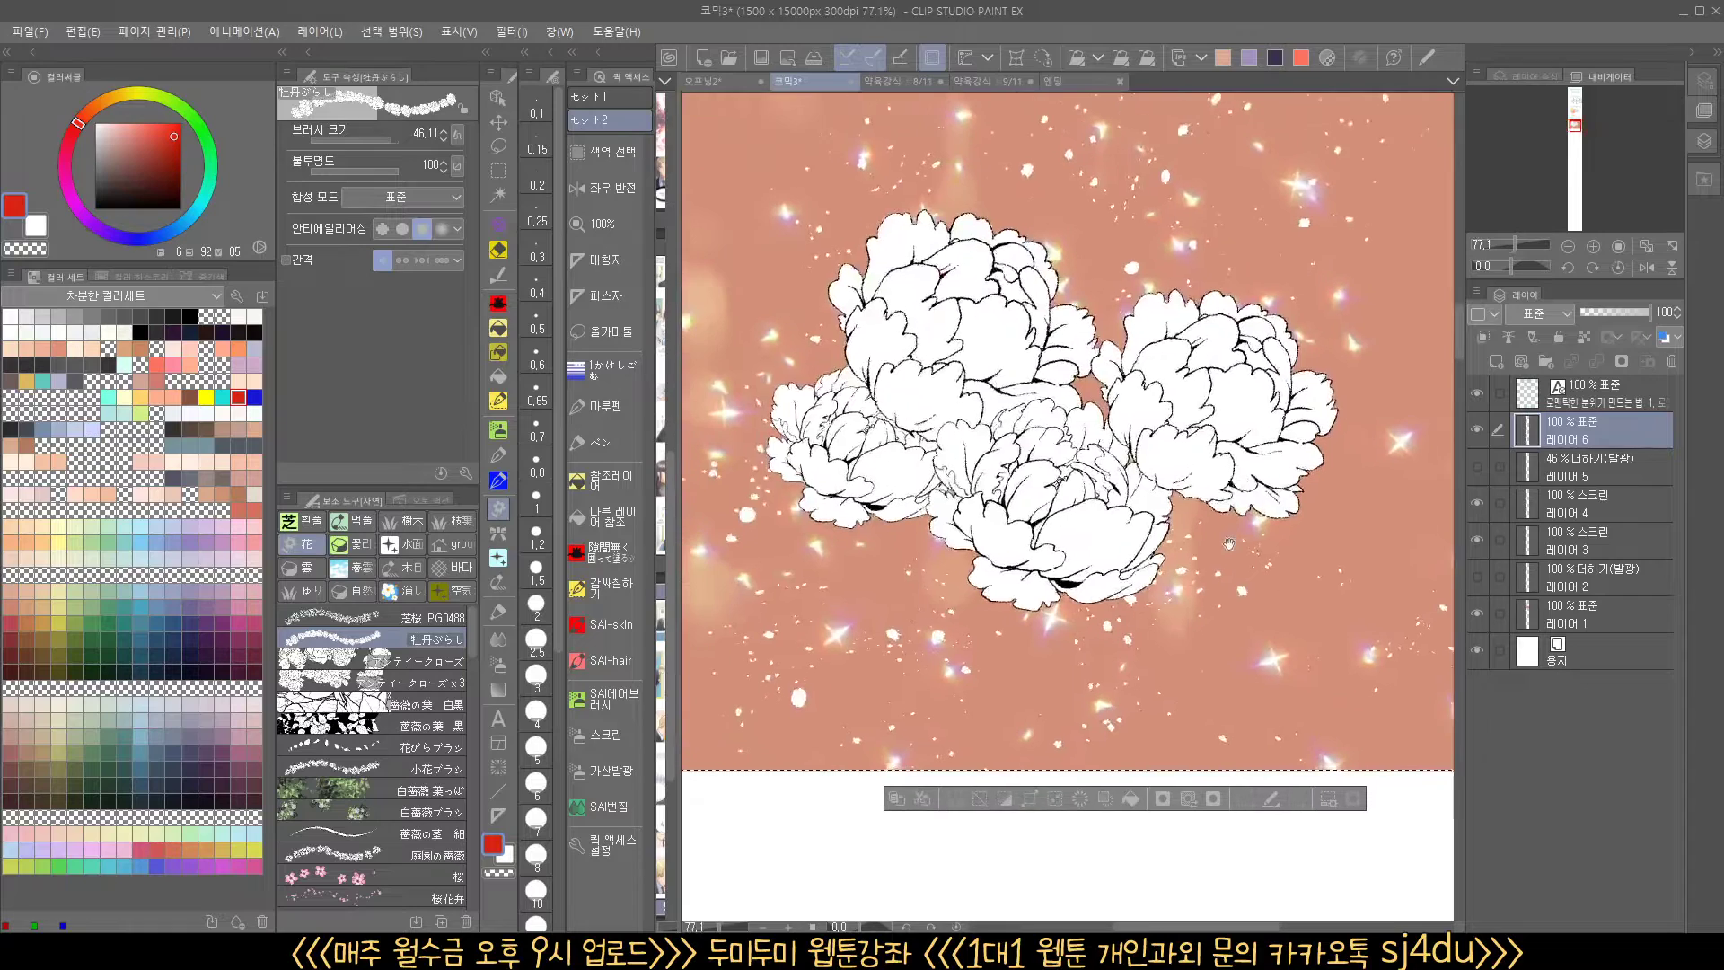
Add a clipping layer in 스크린 mode above the peonies and colour their outlines red with the マジックペン 2 pen
left_click(1496, 362)
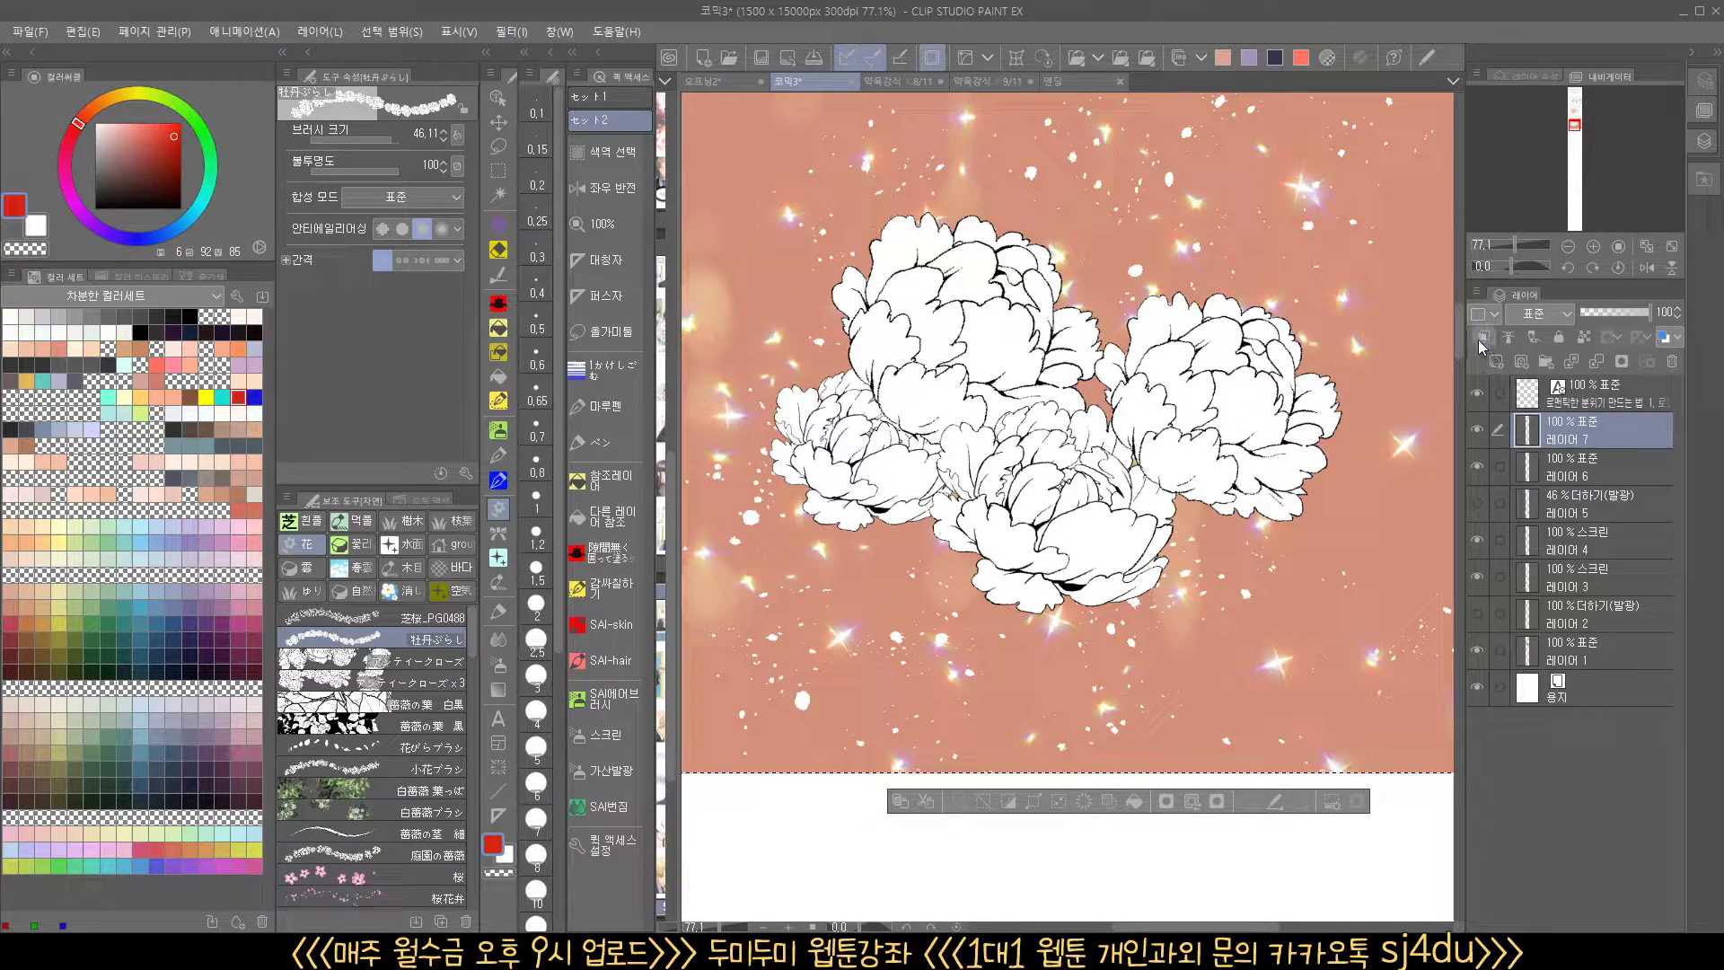
left_click(1484, 336)
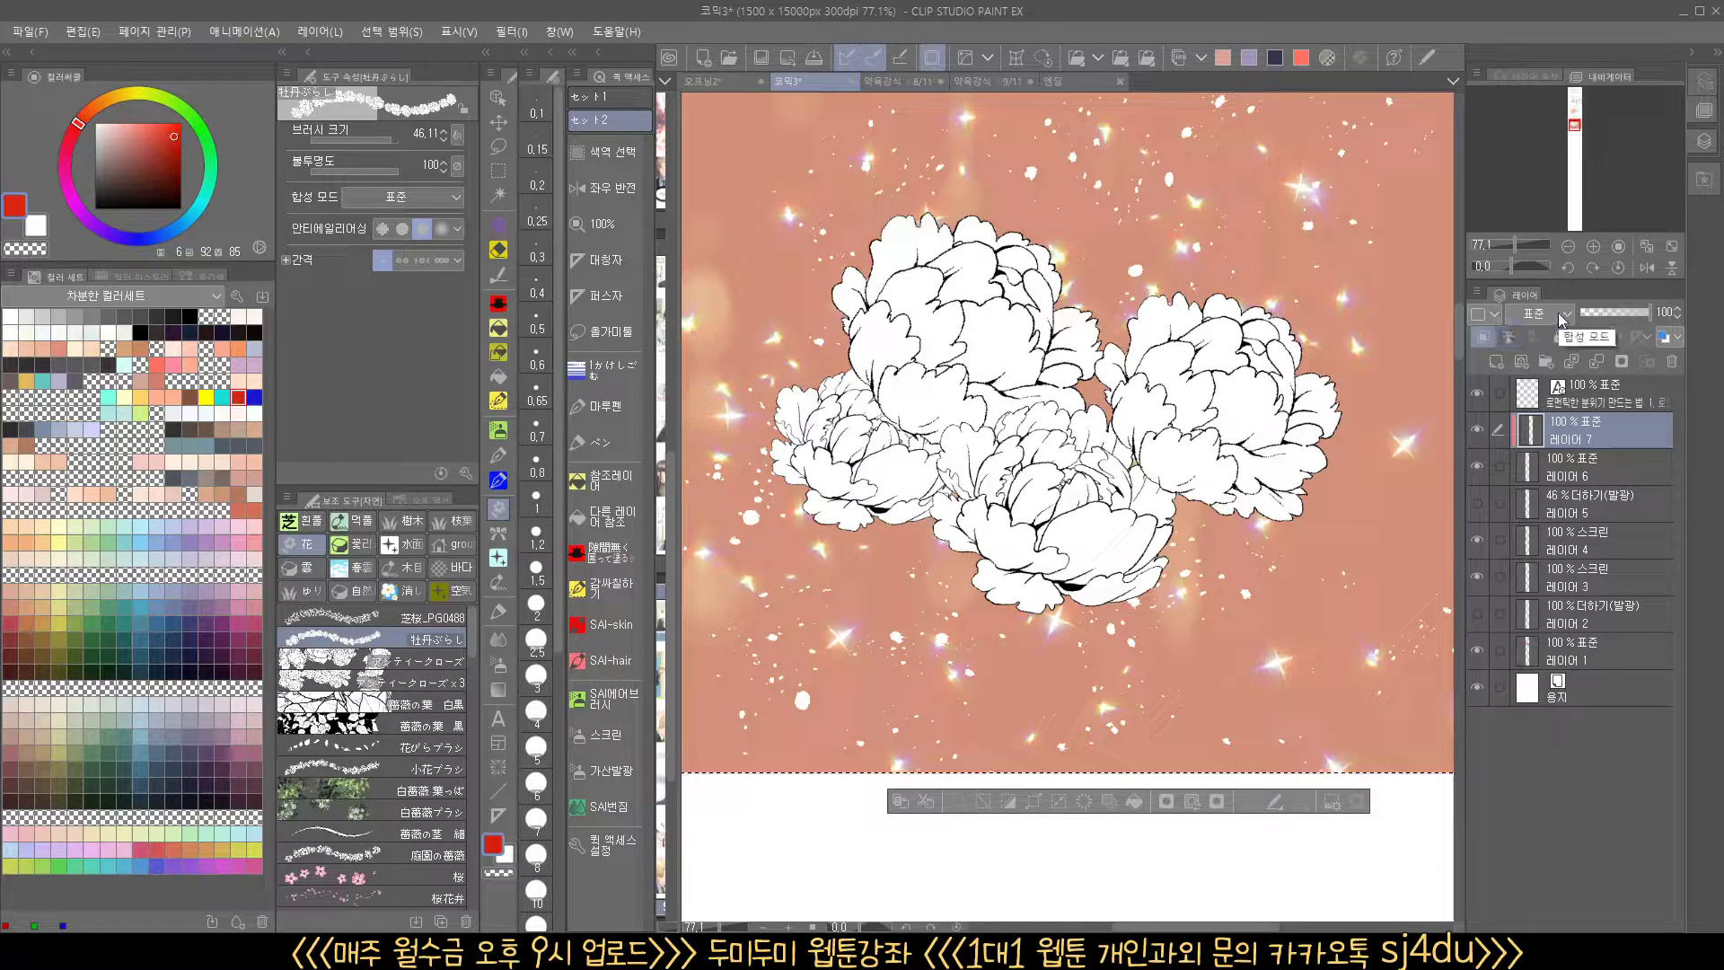
left_click(1559, 313)
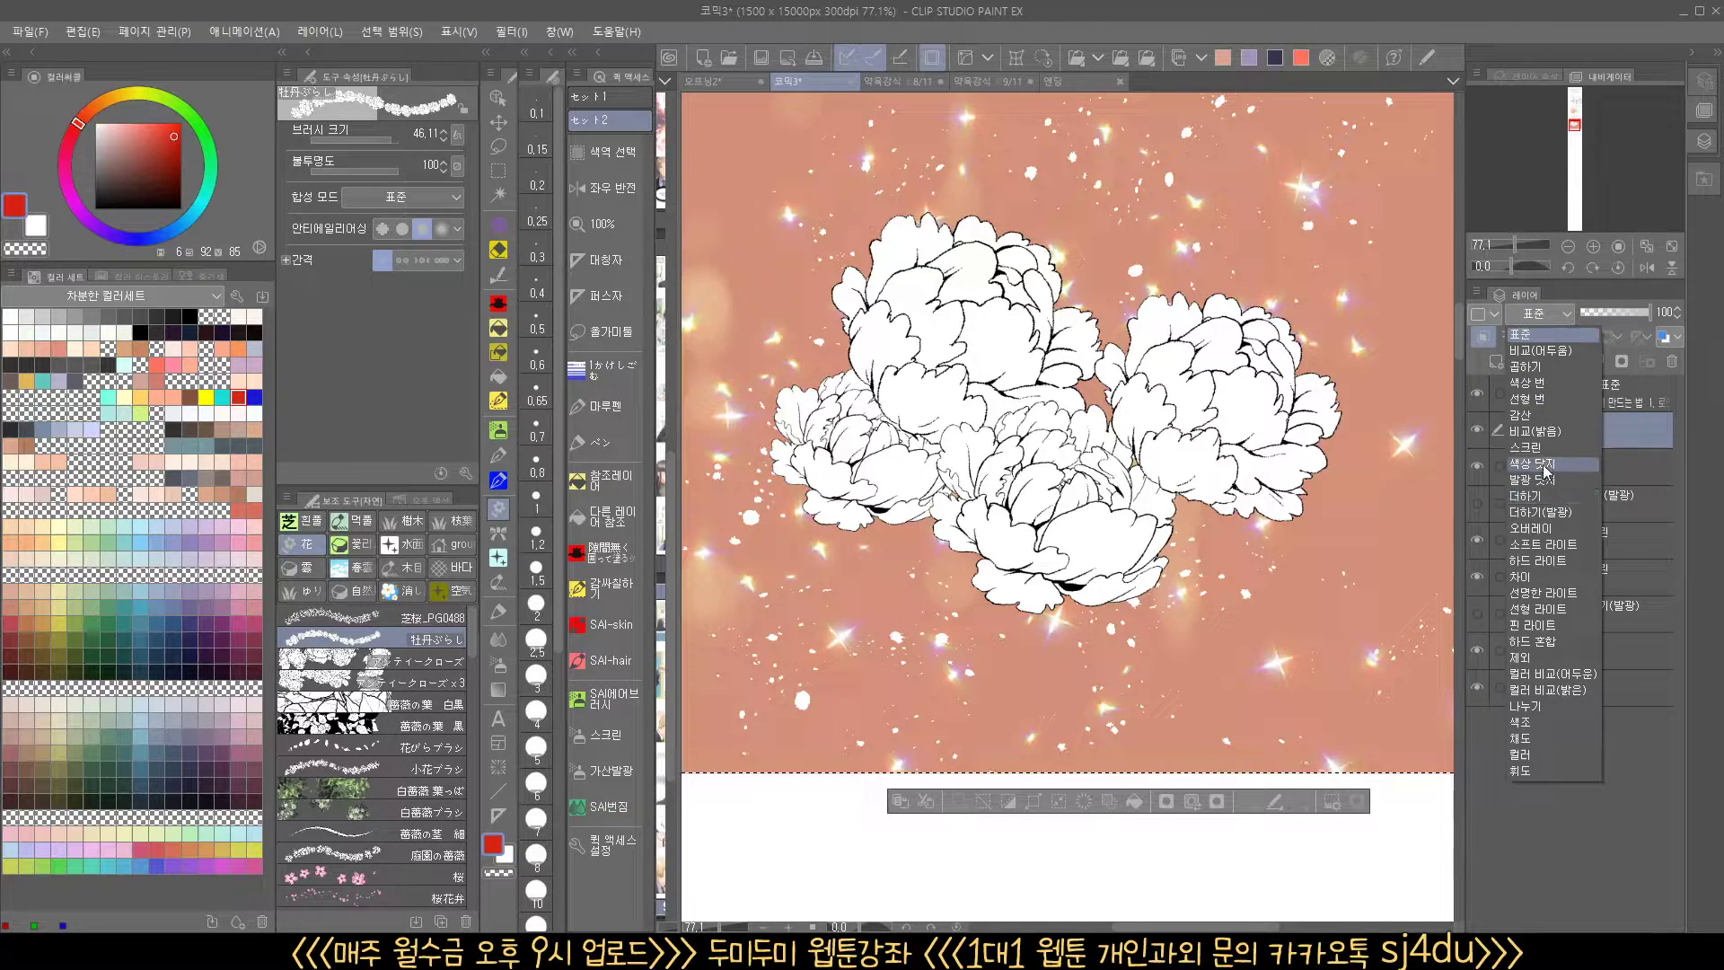
left_click(1582, 445)
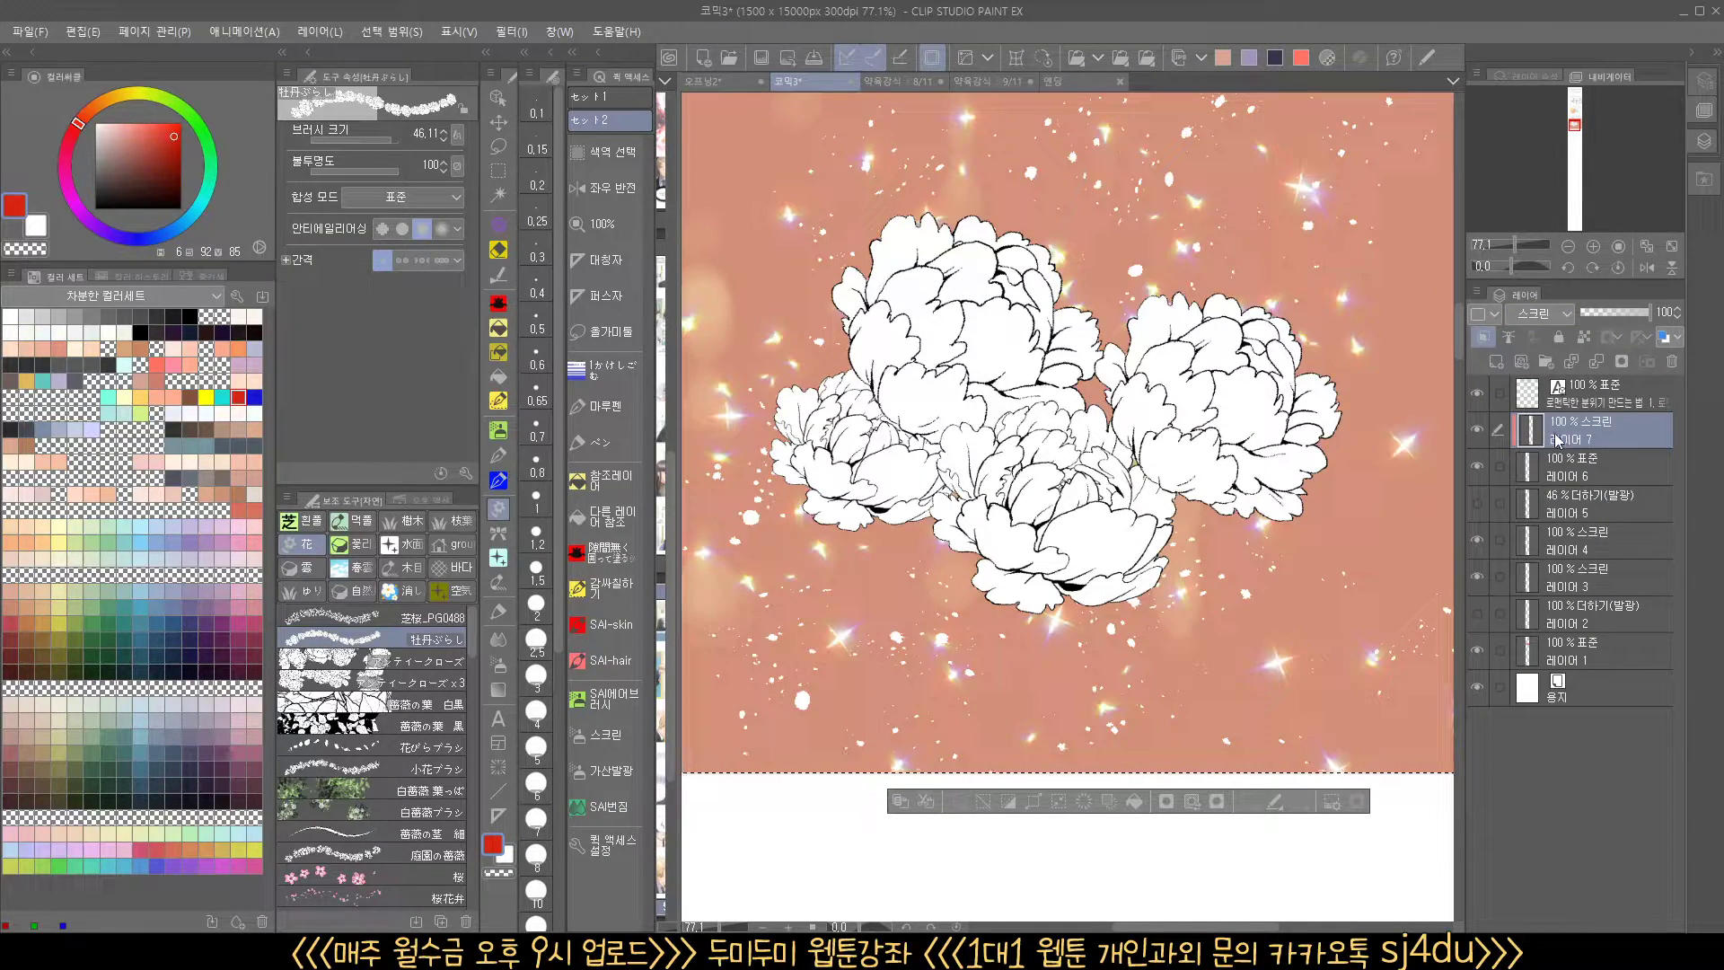
left_click(599, 442)
key("bracketright")
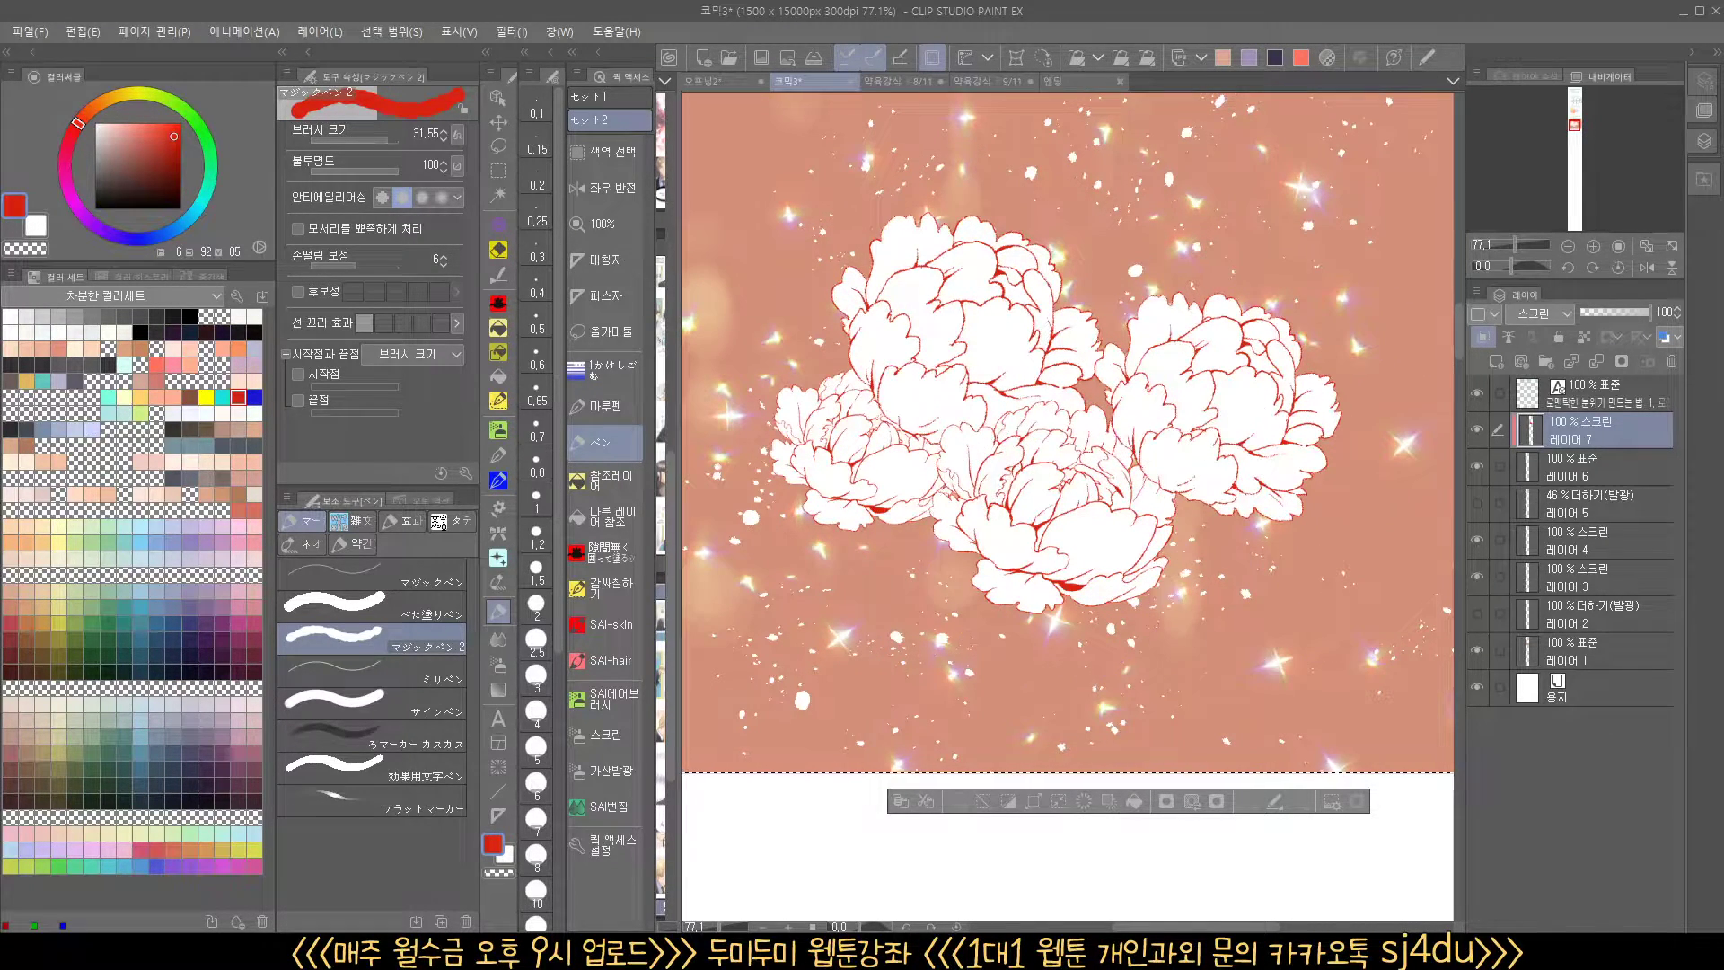
Add another clipping layer above the peonies, undo a red SAI-skin test stroke and choose peach as the drawing colour
left_click(1498, 362)
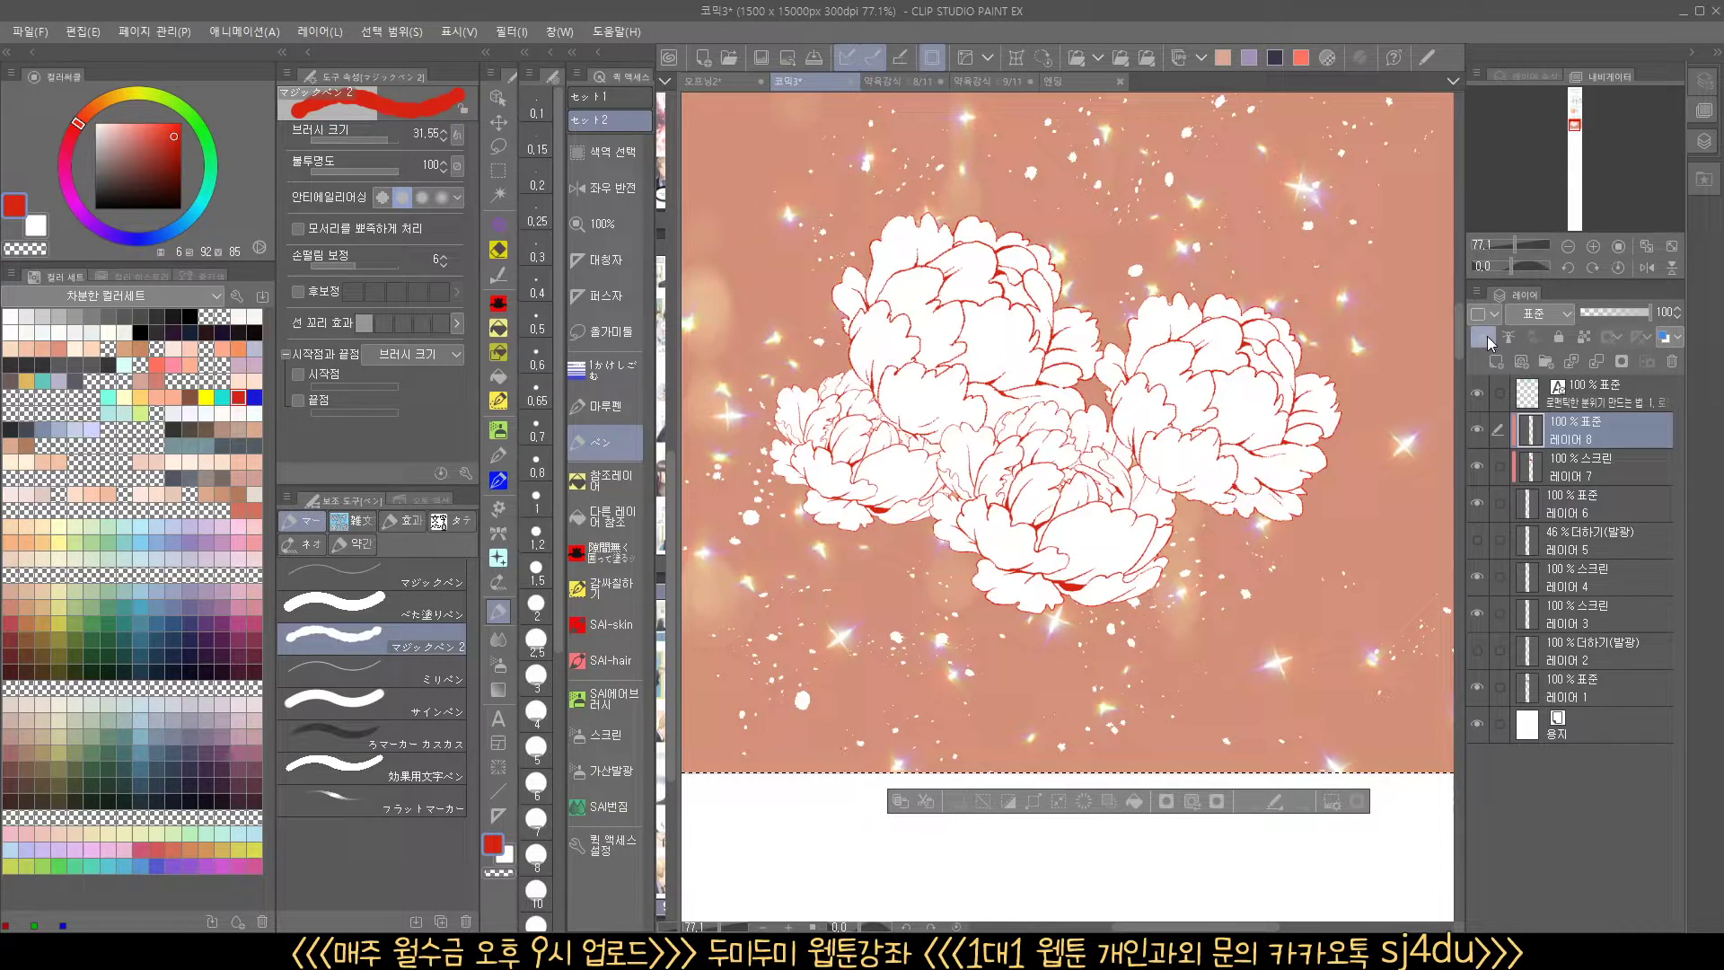
left_click(615, 626)
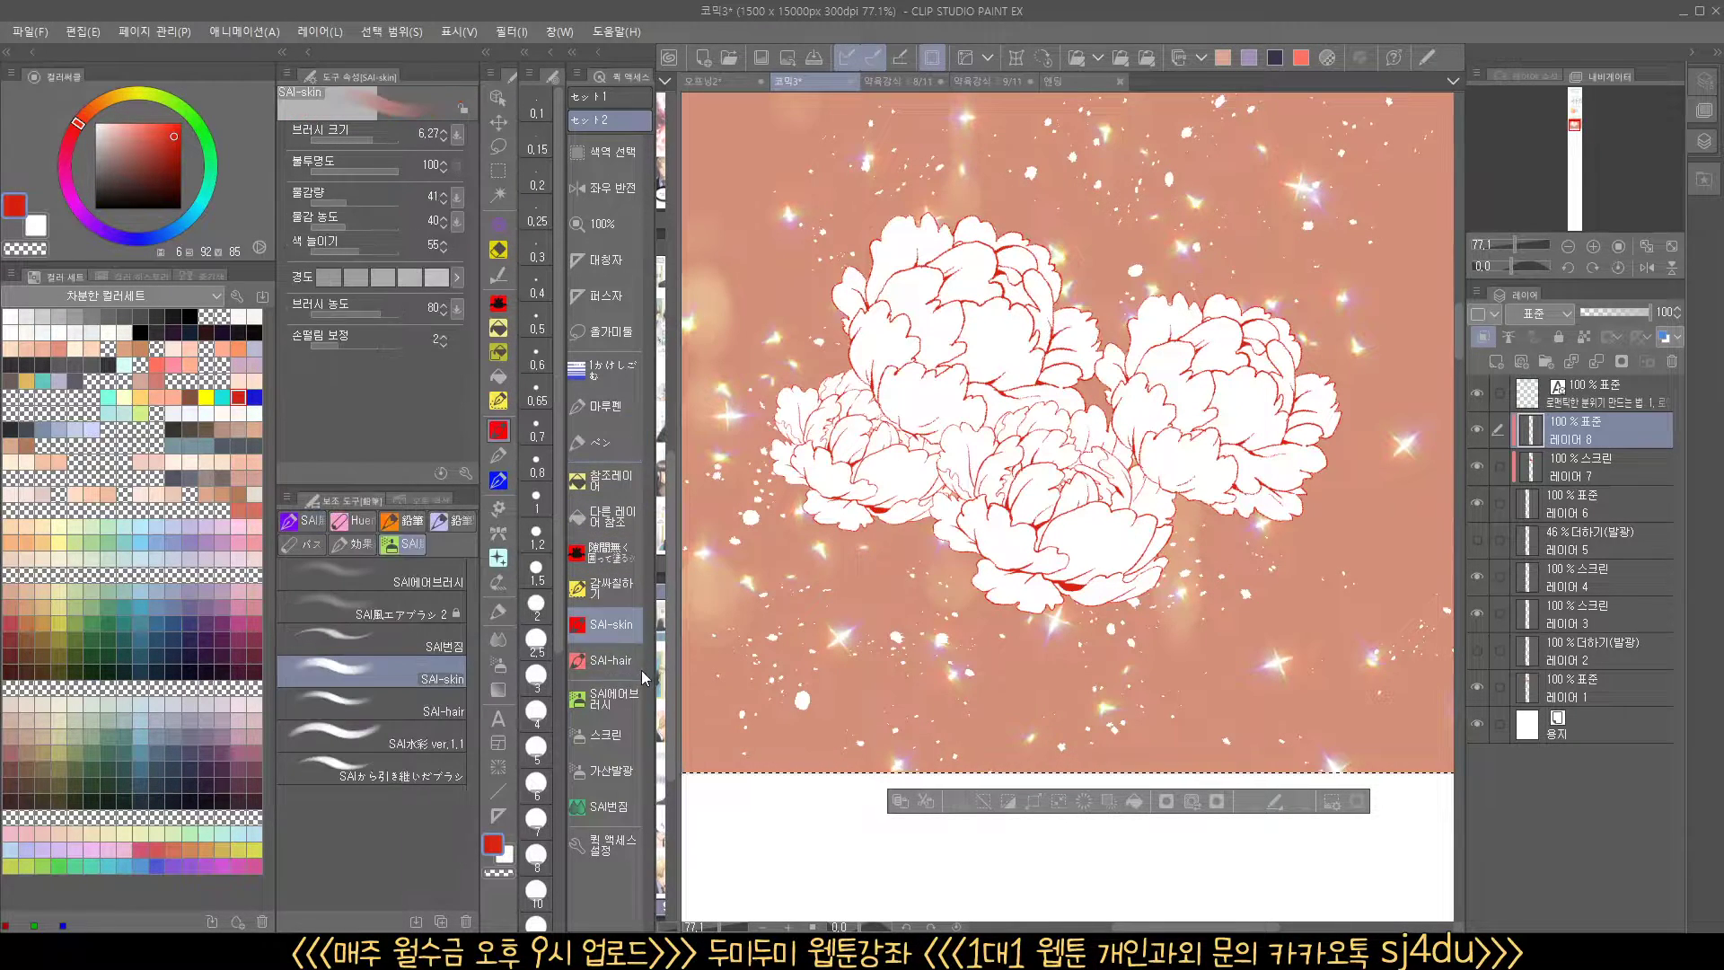
left_click_drag(893, 429, 950, 436)
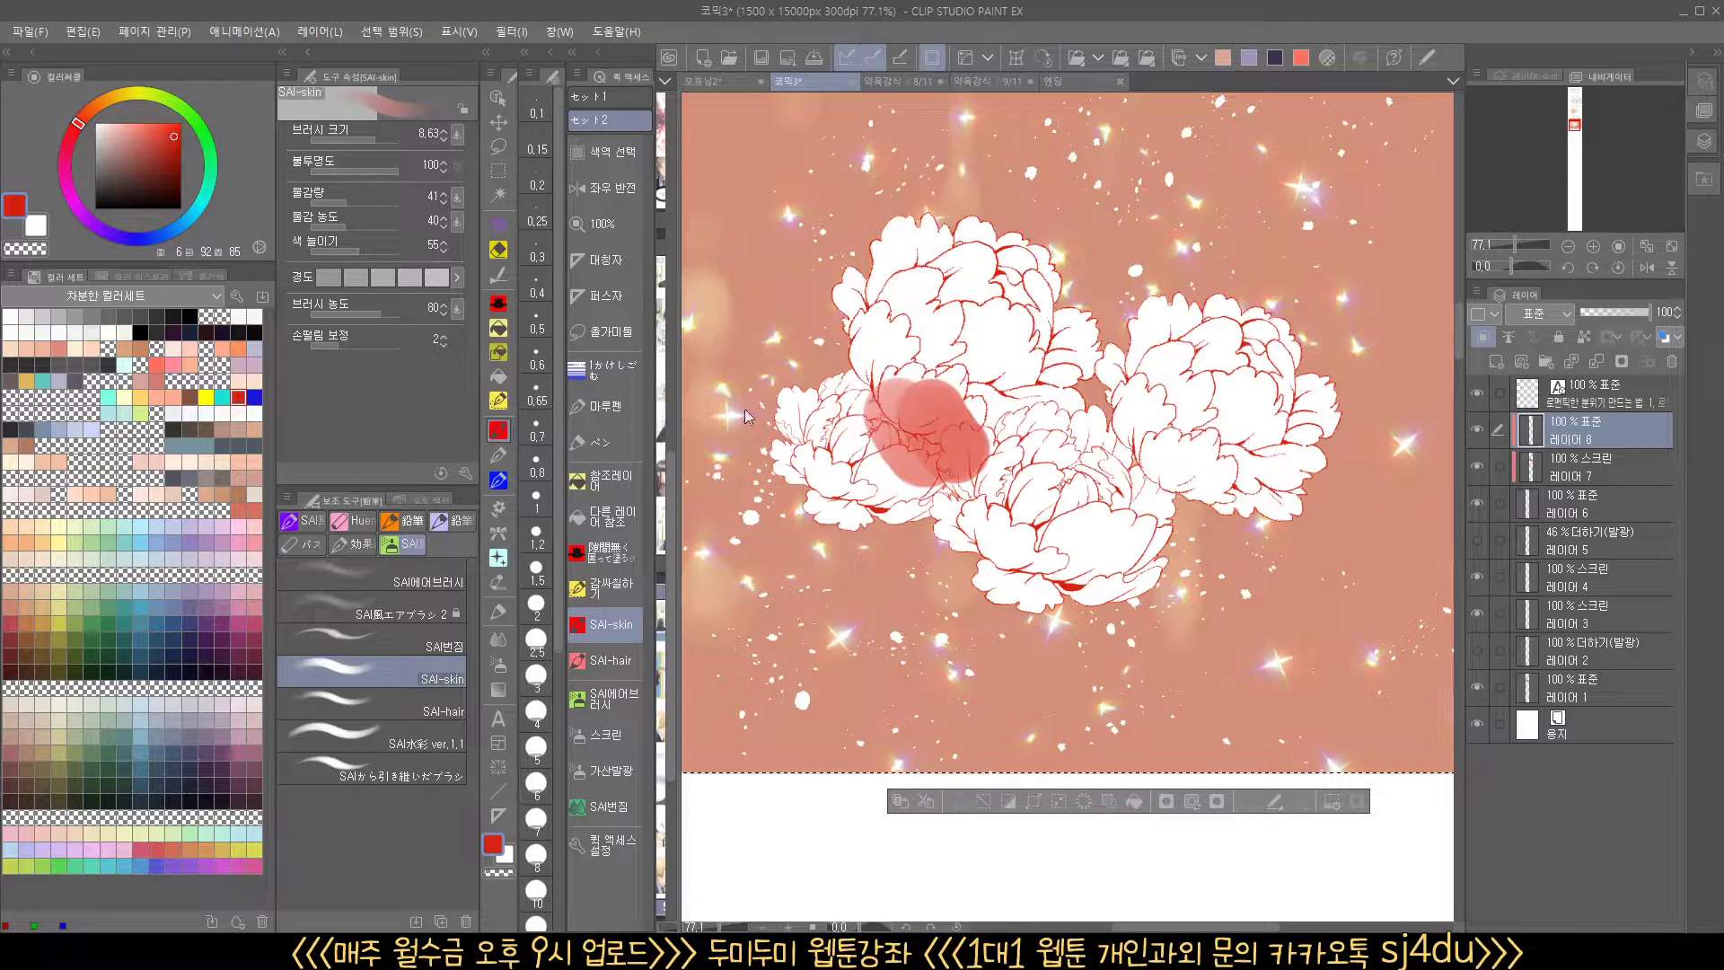
left_click(156, 397)
key("ctrl+z")
key("ctrl+z")
Paint peach shading over the peonies with the SAI-skin brush and set that layer's blending mode to 곱하기
mouse_move(885, 346)
left_mouse_down()
mouse_move(907, 431)
mouse_move(979, 449)
mouse_move(934, 476)
mouse_move(1059, 503)
left_mouse_up()
left_click(1543, 314)
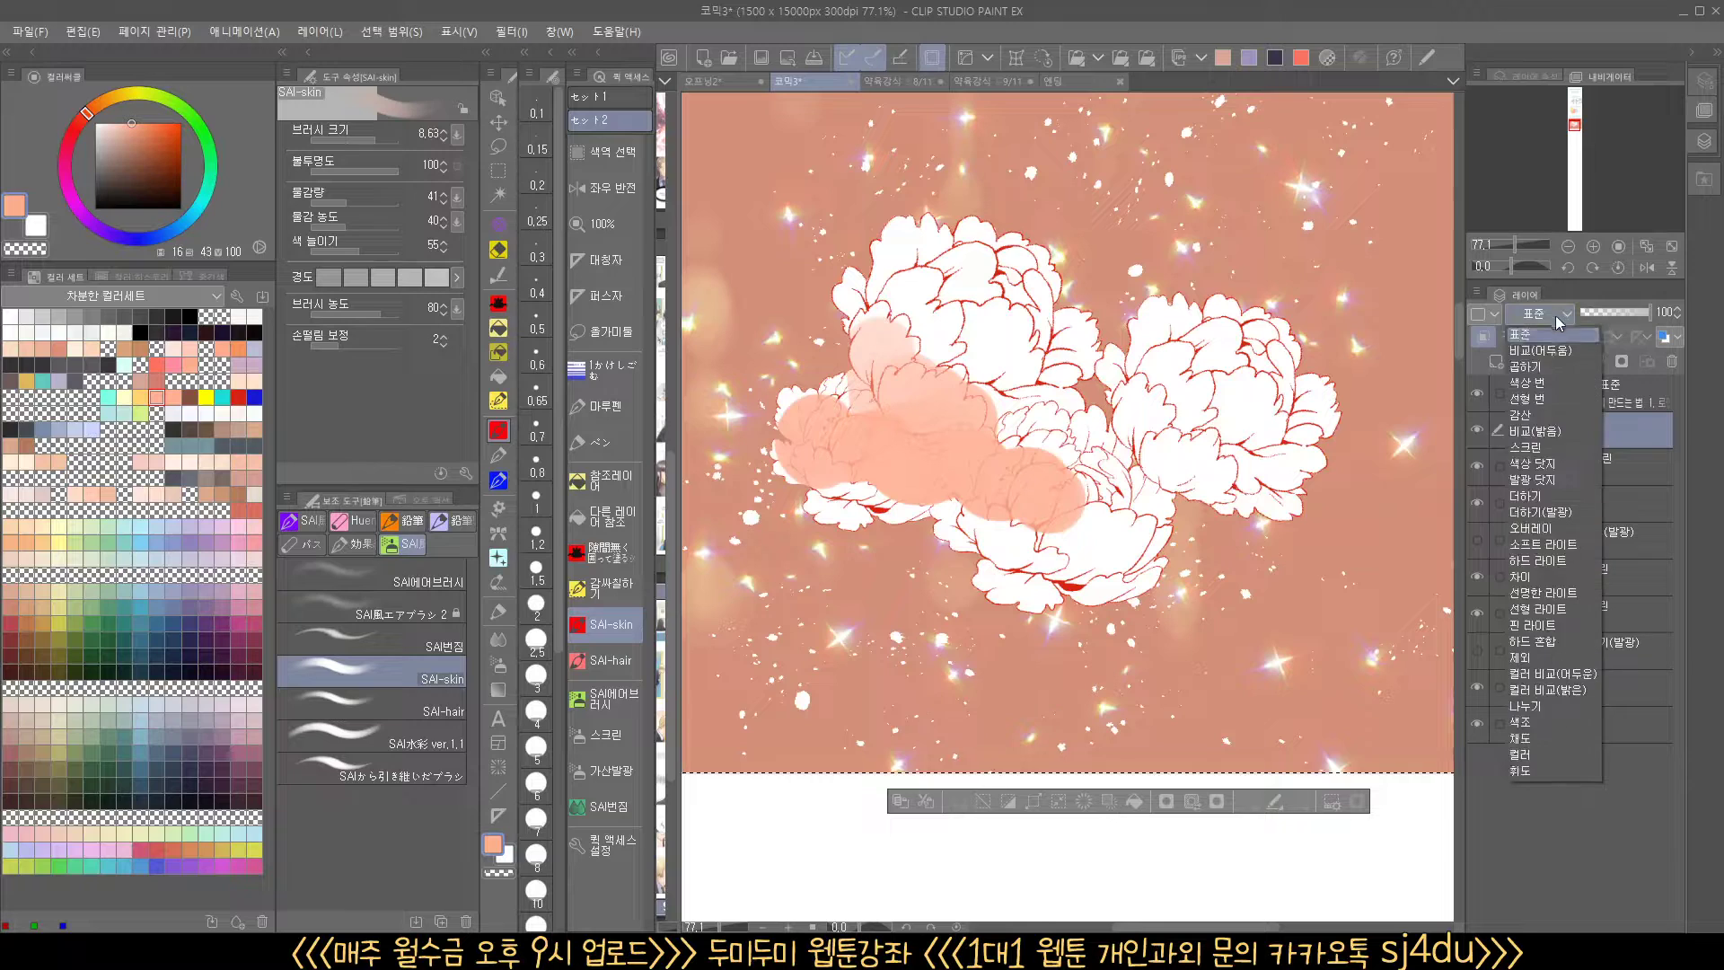
left_click(1538, 361)
mouse_move(1019, 449)
left_mouse_down()
mouse_move(1023, 535)
mouse_move(1103, 548)
mouse_move(1163, 461)
mouse_move(1221, 534)
mouse_move(1322, 485)
mouse_move(1193, 413)
mouse_move(1150, 428)
mouse_move(1019, 338)
mouse_move(925, 319)
left_mouse_up()
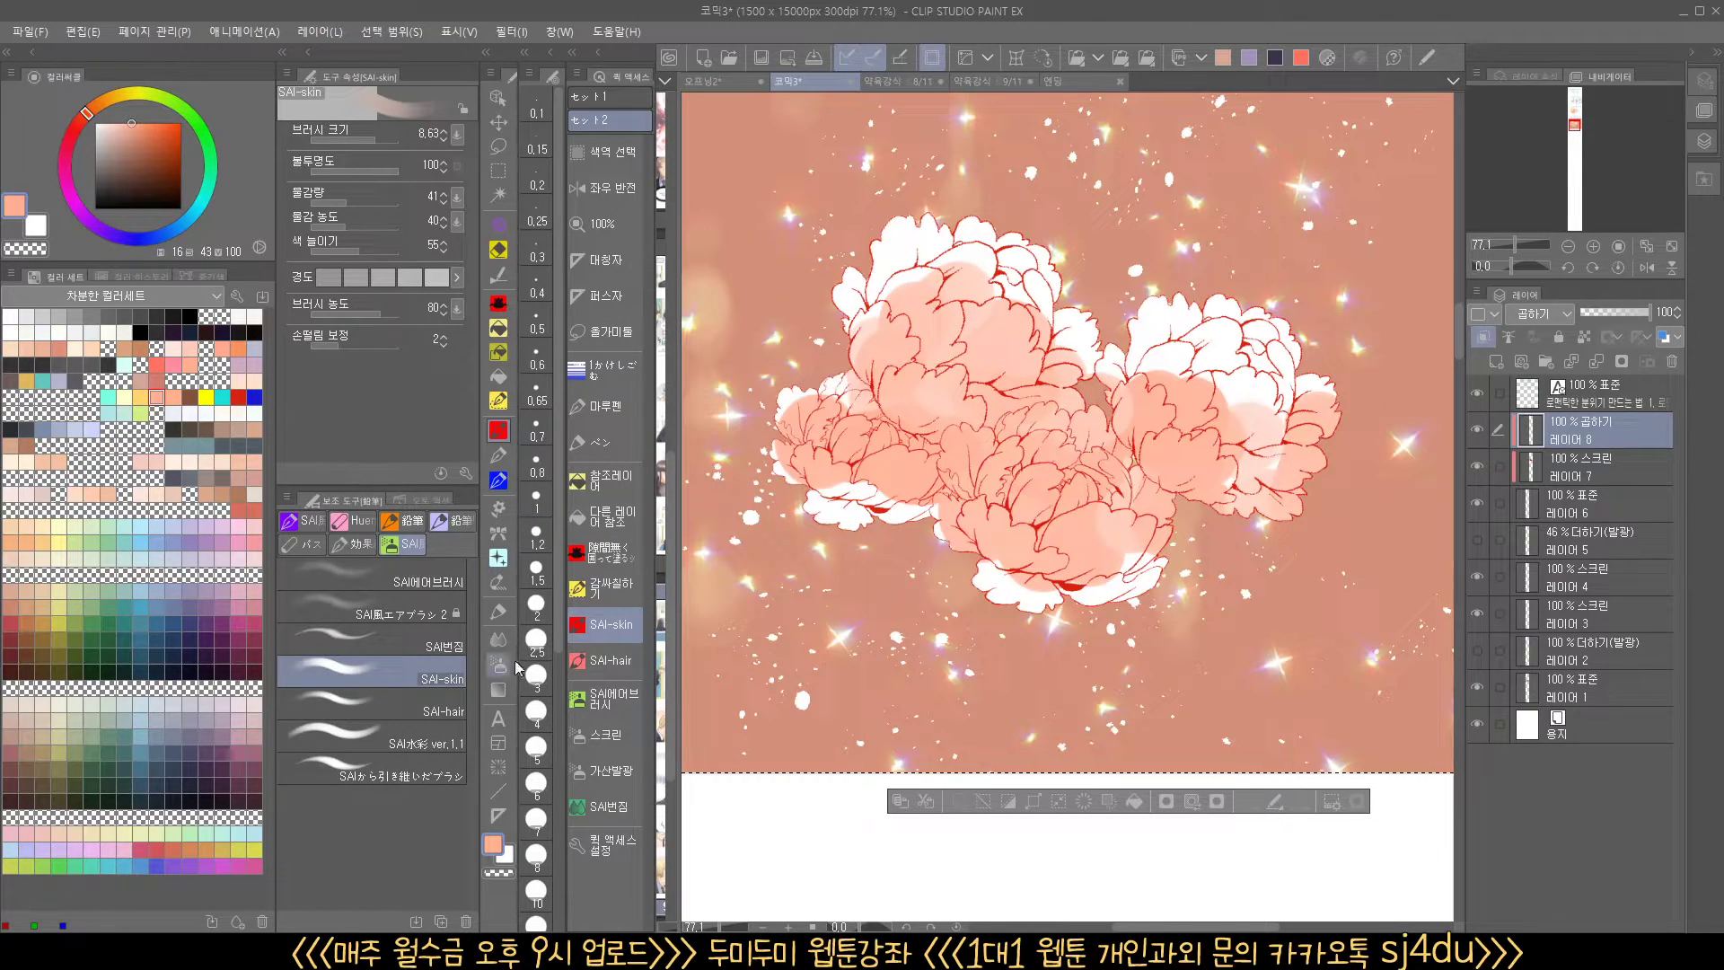
Soften the peach shading with the ぼかし 3 tool and smudge the lower-left peony's petals with the 指先 tool
left_click(498, 640)
mouse_move(898, 252)
left_mouse_down()
mouse_move(1248, 404)
mouse_move(1129, 548)
mouse_move(970, 548)
mouse_move(819, 458)
mouse_move(839, 390)
left_mouse_up()
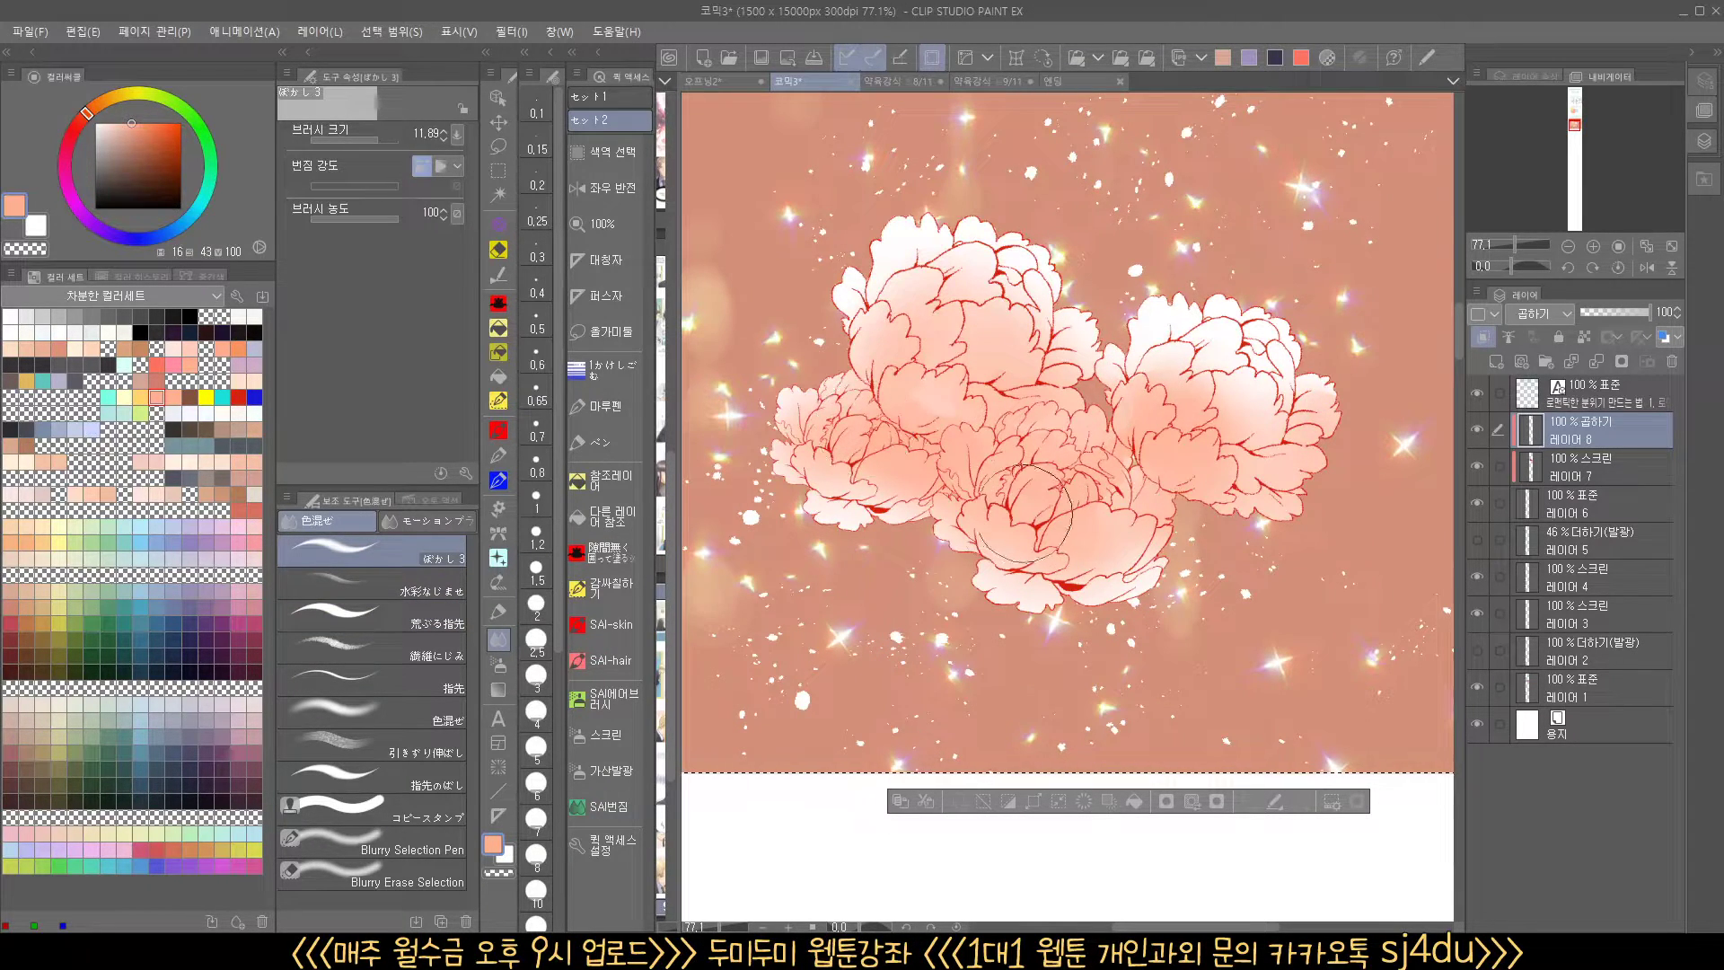
left_click(453, 687)
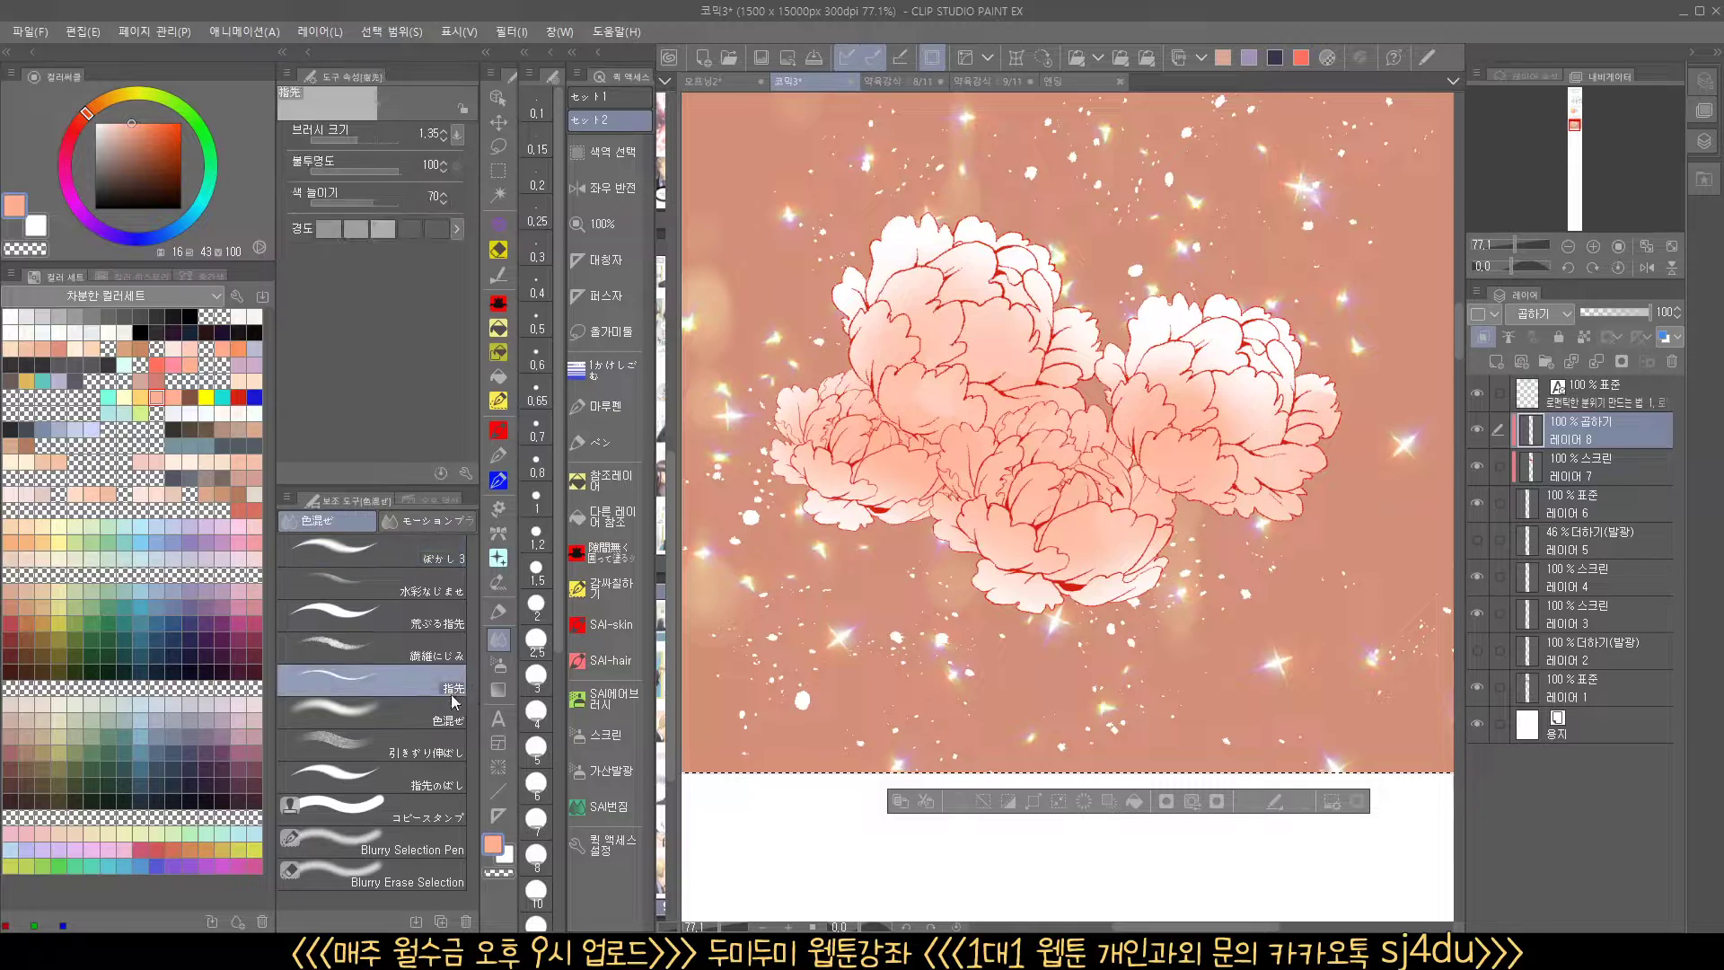
scroll(1048, 413, "up", 4)
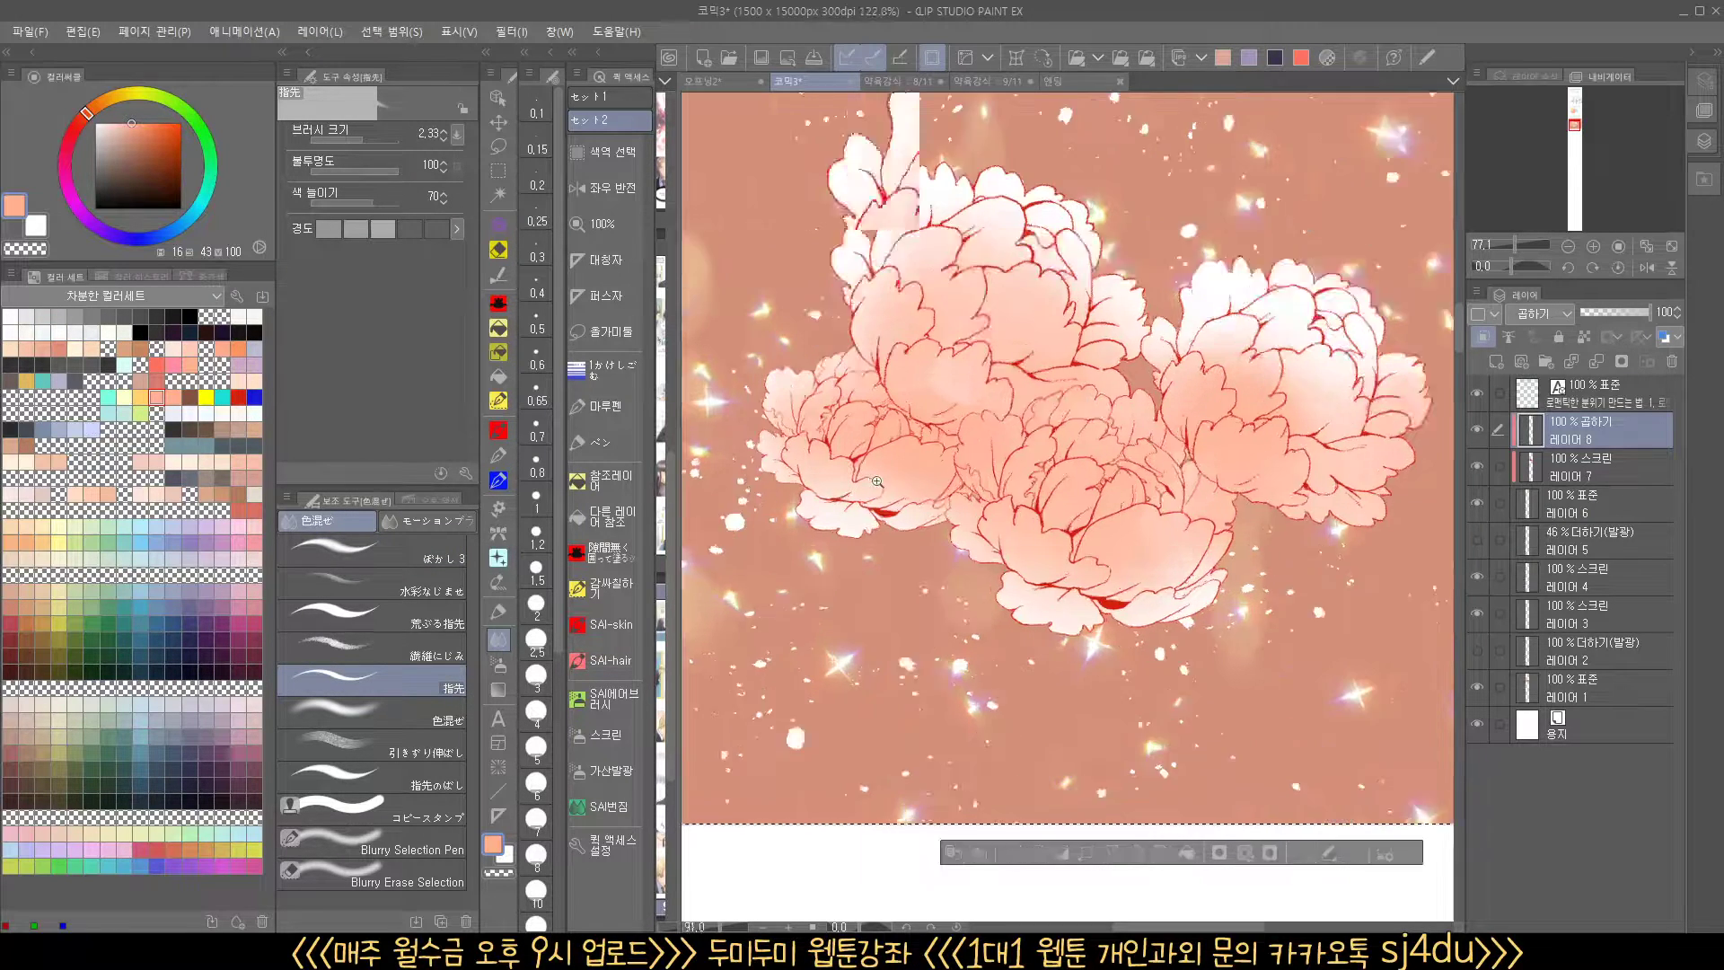
left_click_drag(806, 489, 783, 466)
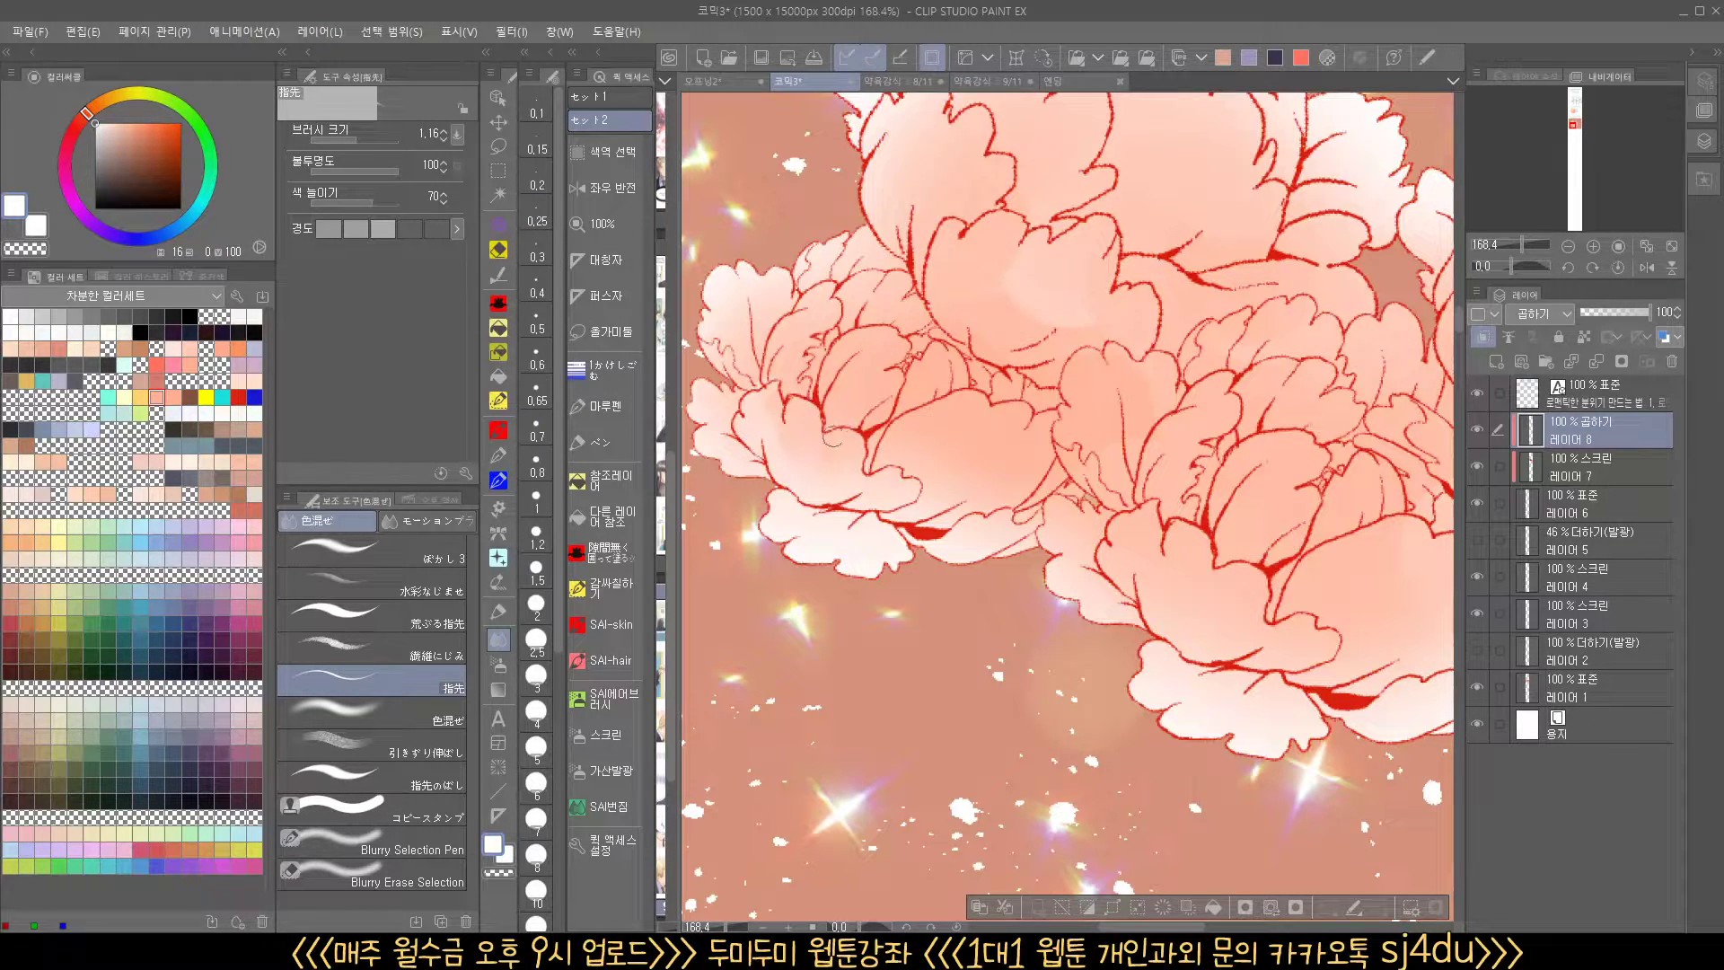
Smudge the peach shading along the petals of the large upper-left peony
scroll(827, 434, "up", 3)
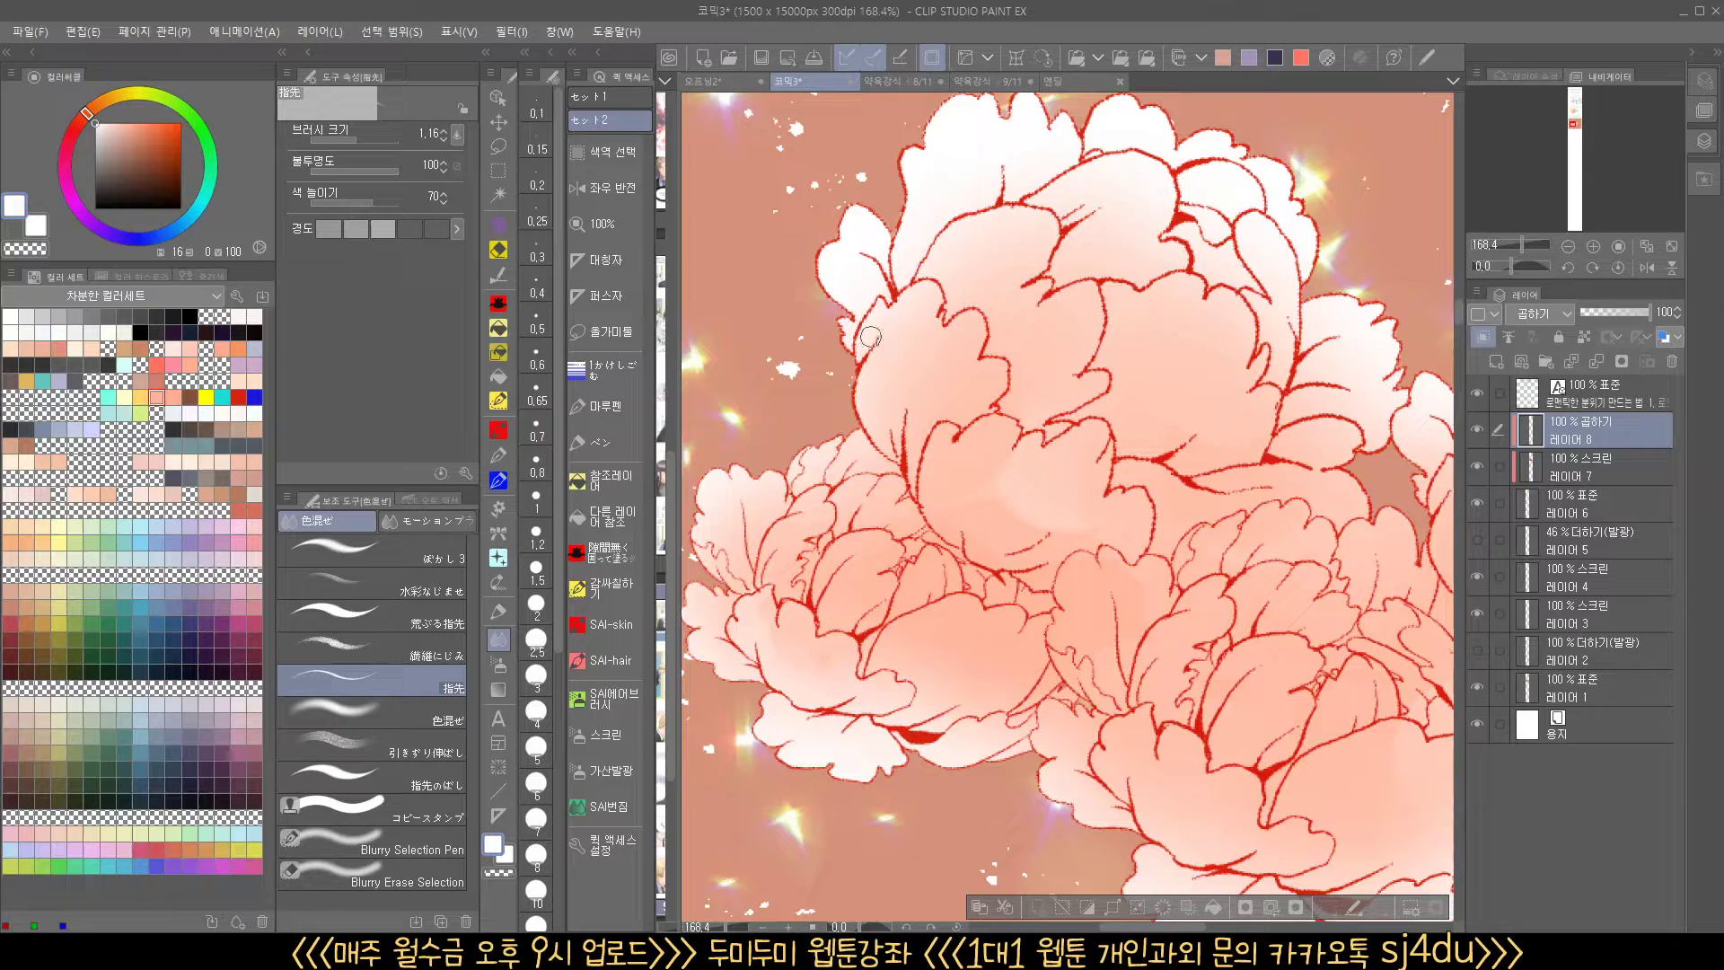
left_click_drag(970, 395, 929, 465)
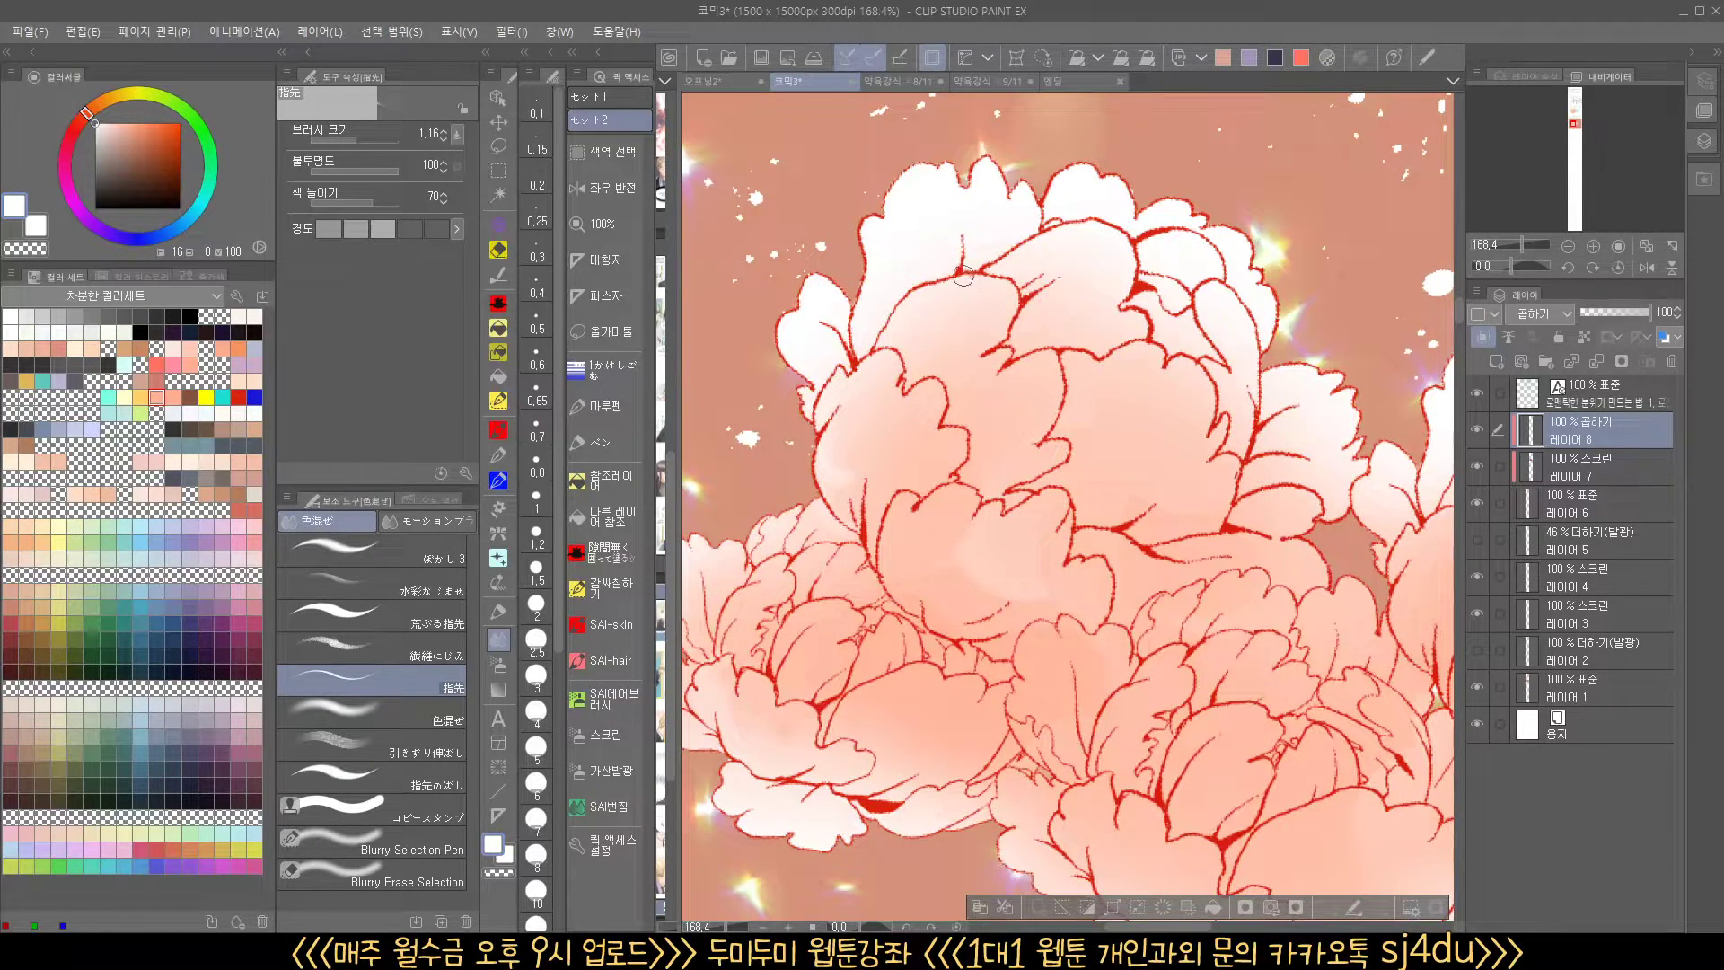
left_click_drag(1184, 384, 1087, 360)
Smudge the rightmost peony's shading into streaks along its upper and lower petals
left_click_drag(1426, 507, 1189, 407)
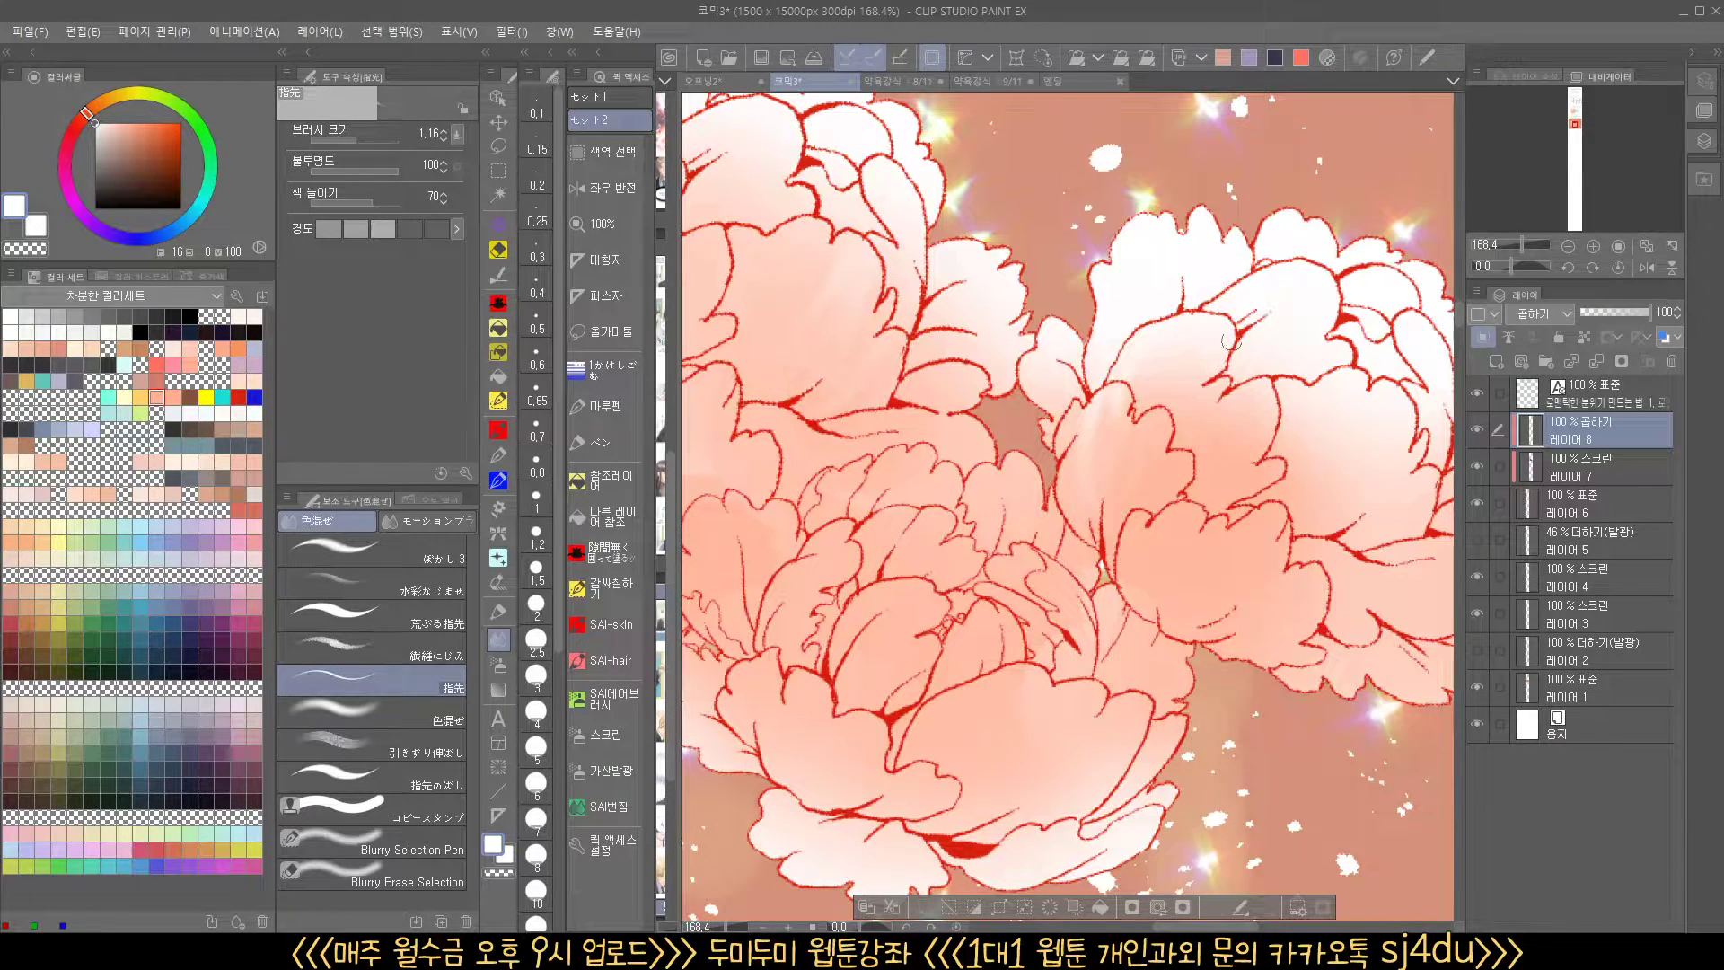
left_click_drag(1288, 530, 1162, 512)
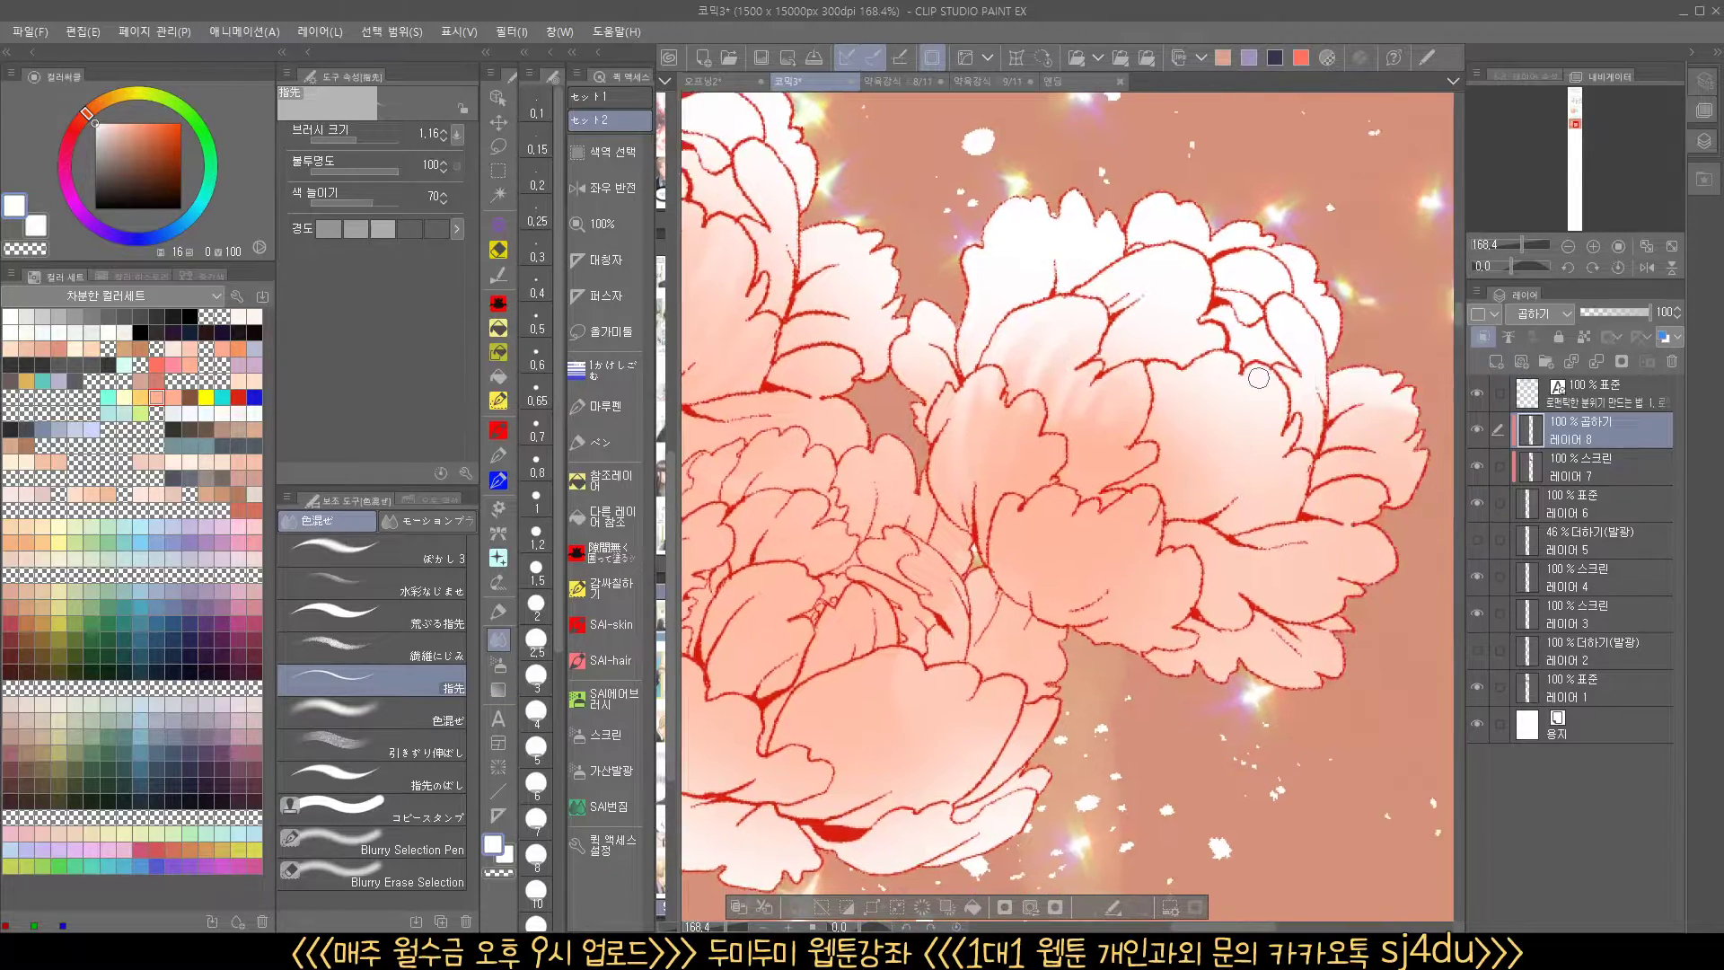
left_click_drag(1232, 429, 1170, 480)
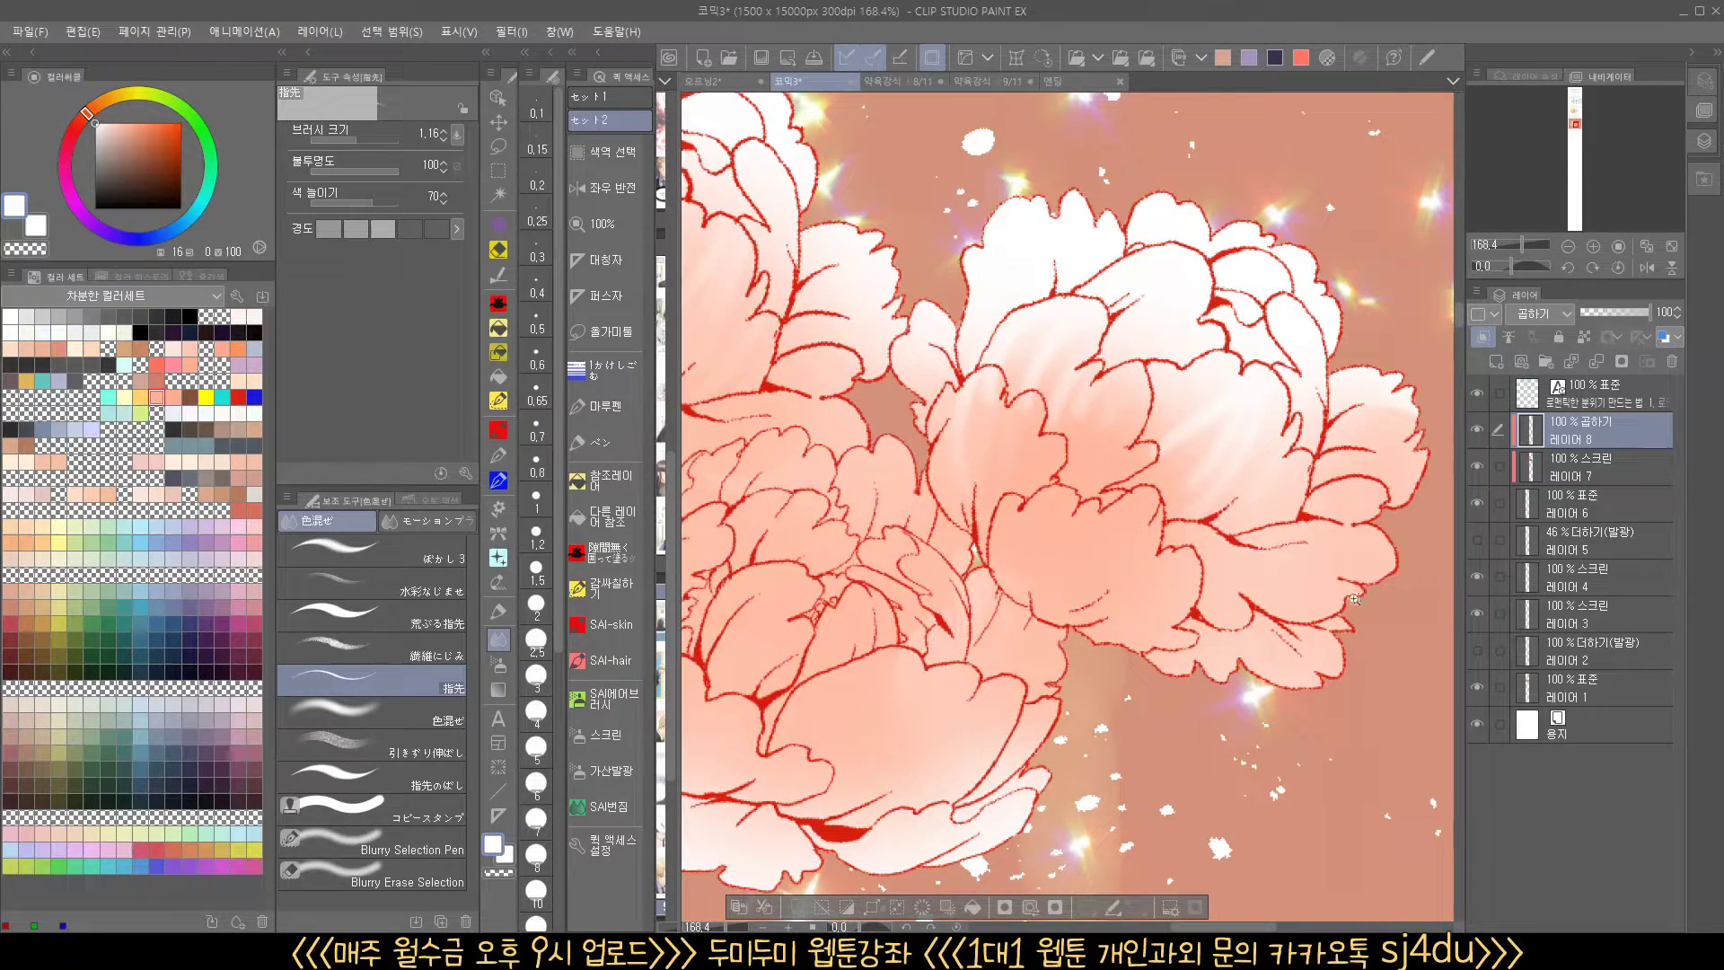
left_click_drag(1354, 594, 1286, 600)
left_click_drag(1294, 700, 1306, 618)
left_click_drag(1311, 633, 1257, 645)
left_click_drag(1284, 675, 1232, 681)
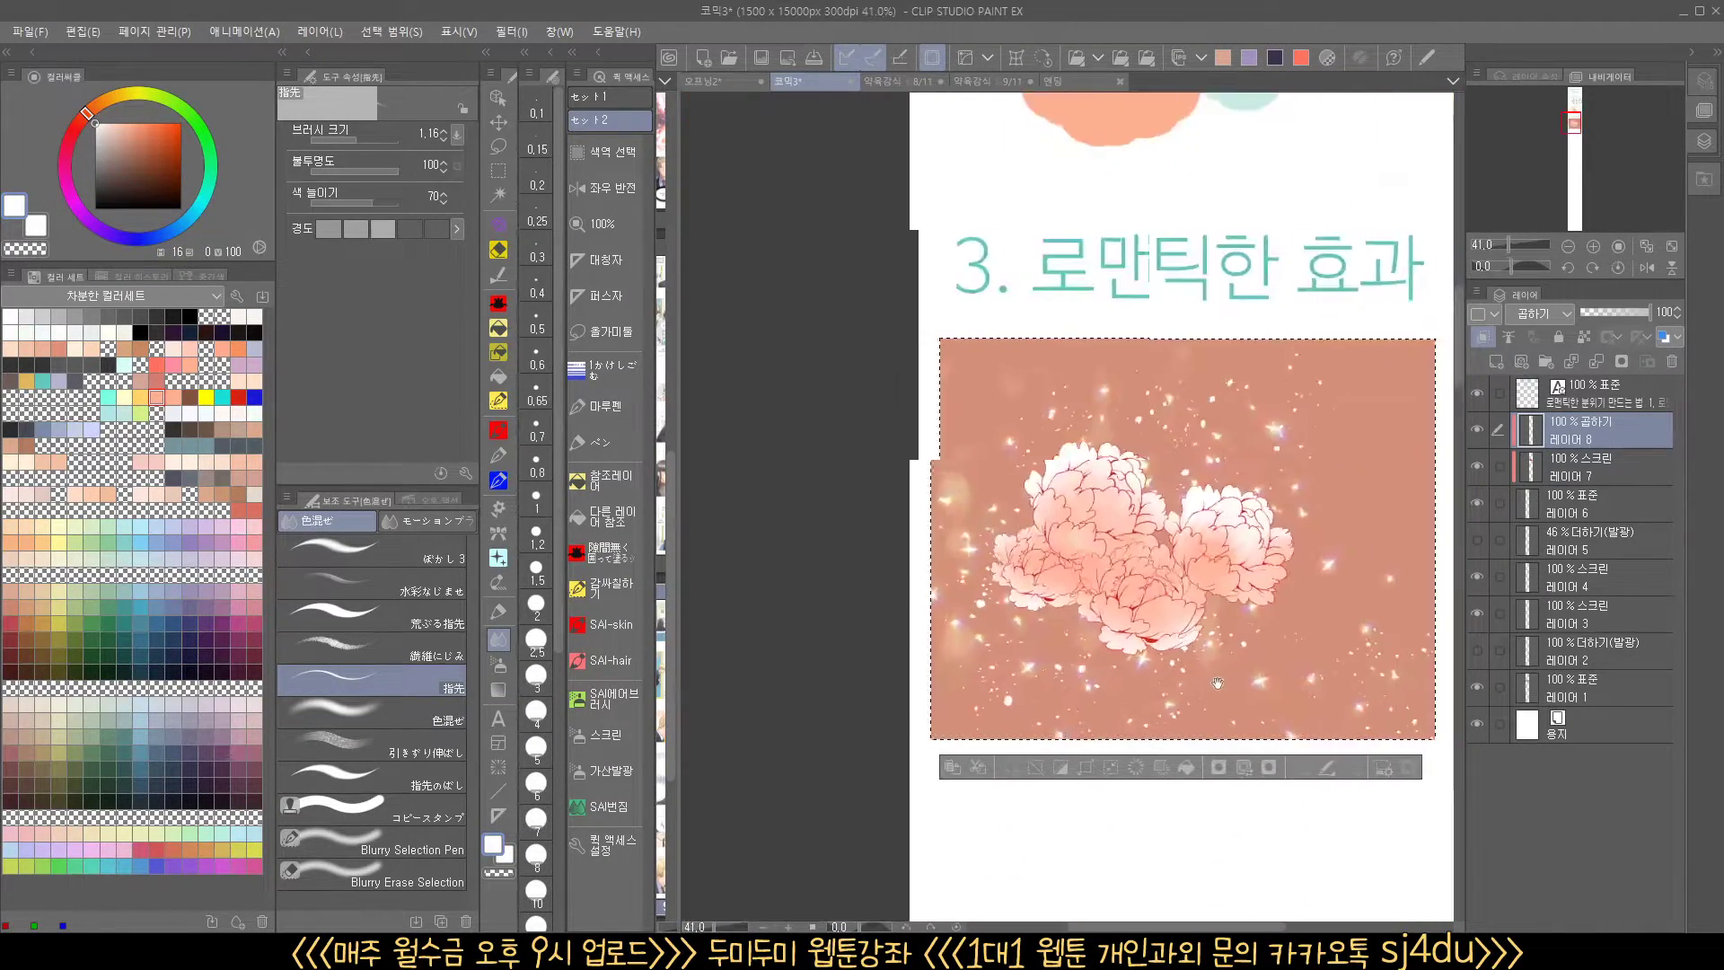
left_click_drag(1346, 656, 1232, 657)
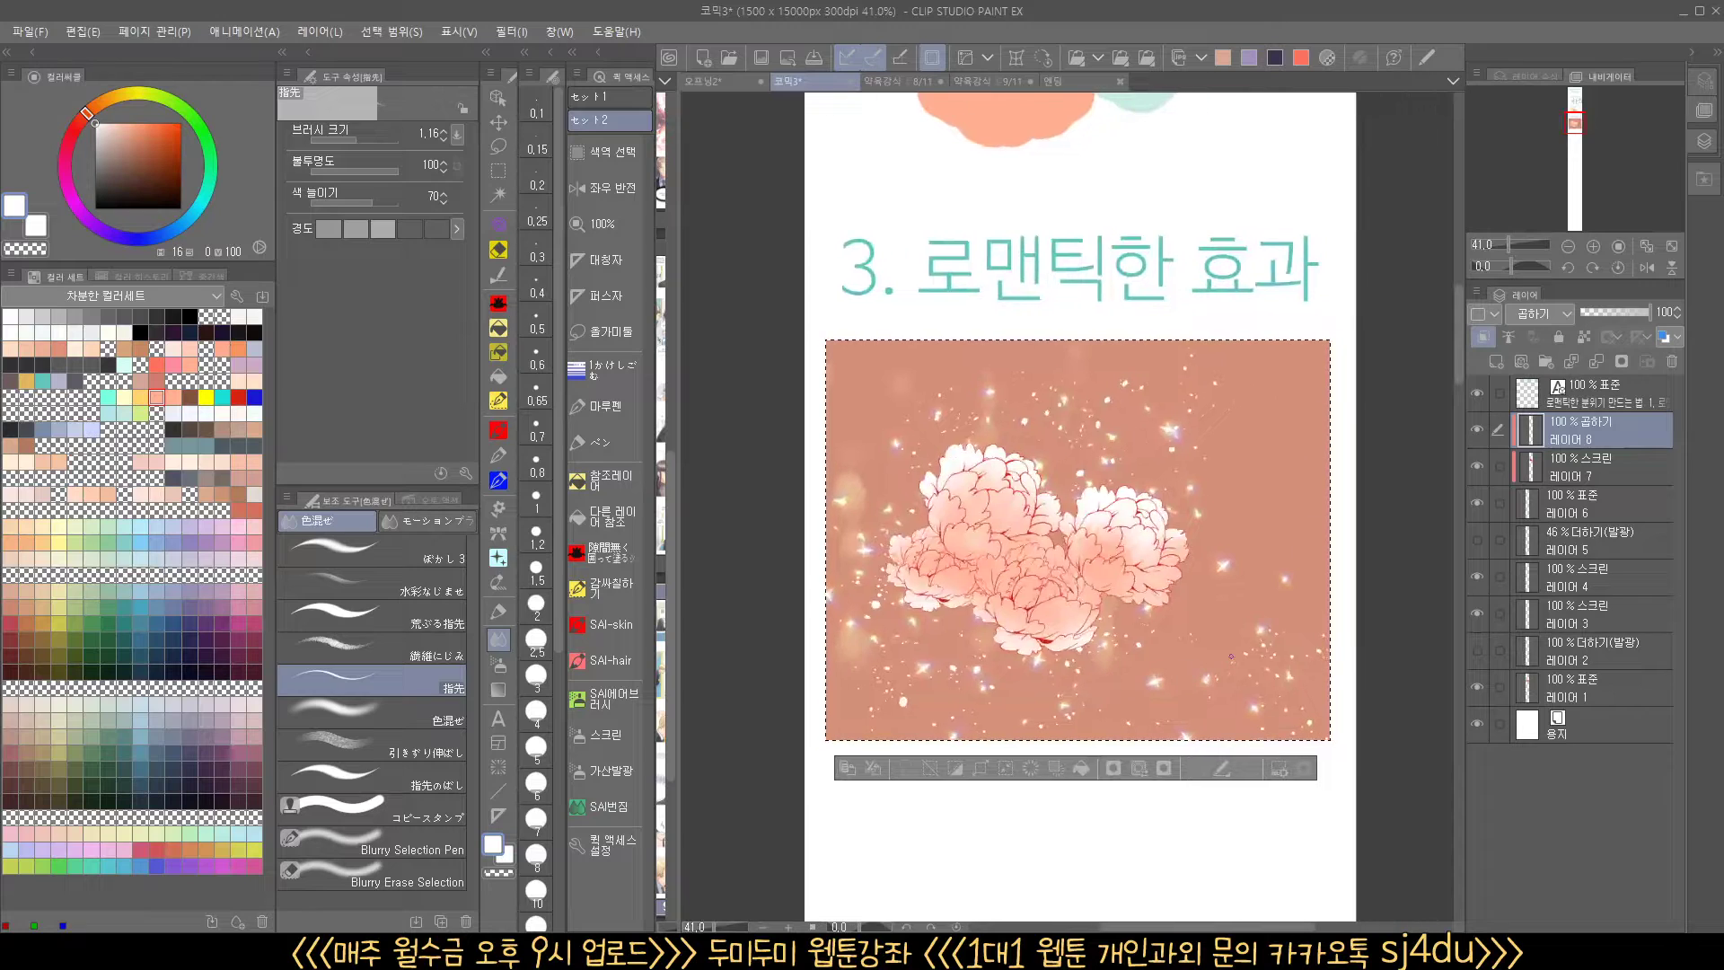
Hide the peach shading and red outline layers, then show the outline layer again to compare each colouring stage
left_click(1478, 429)
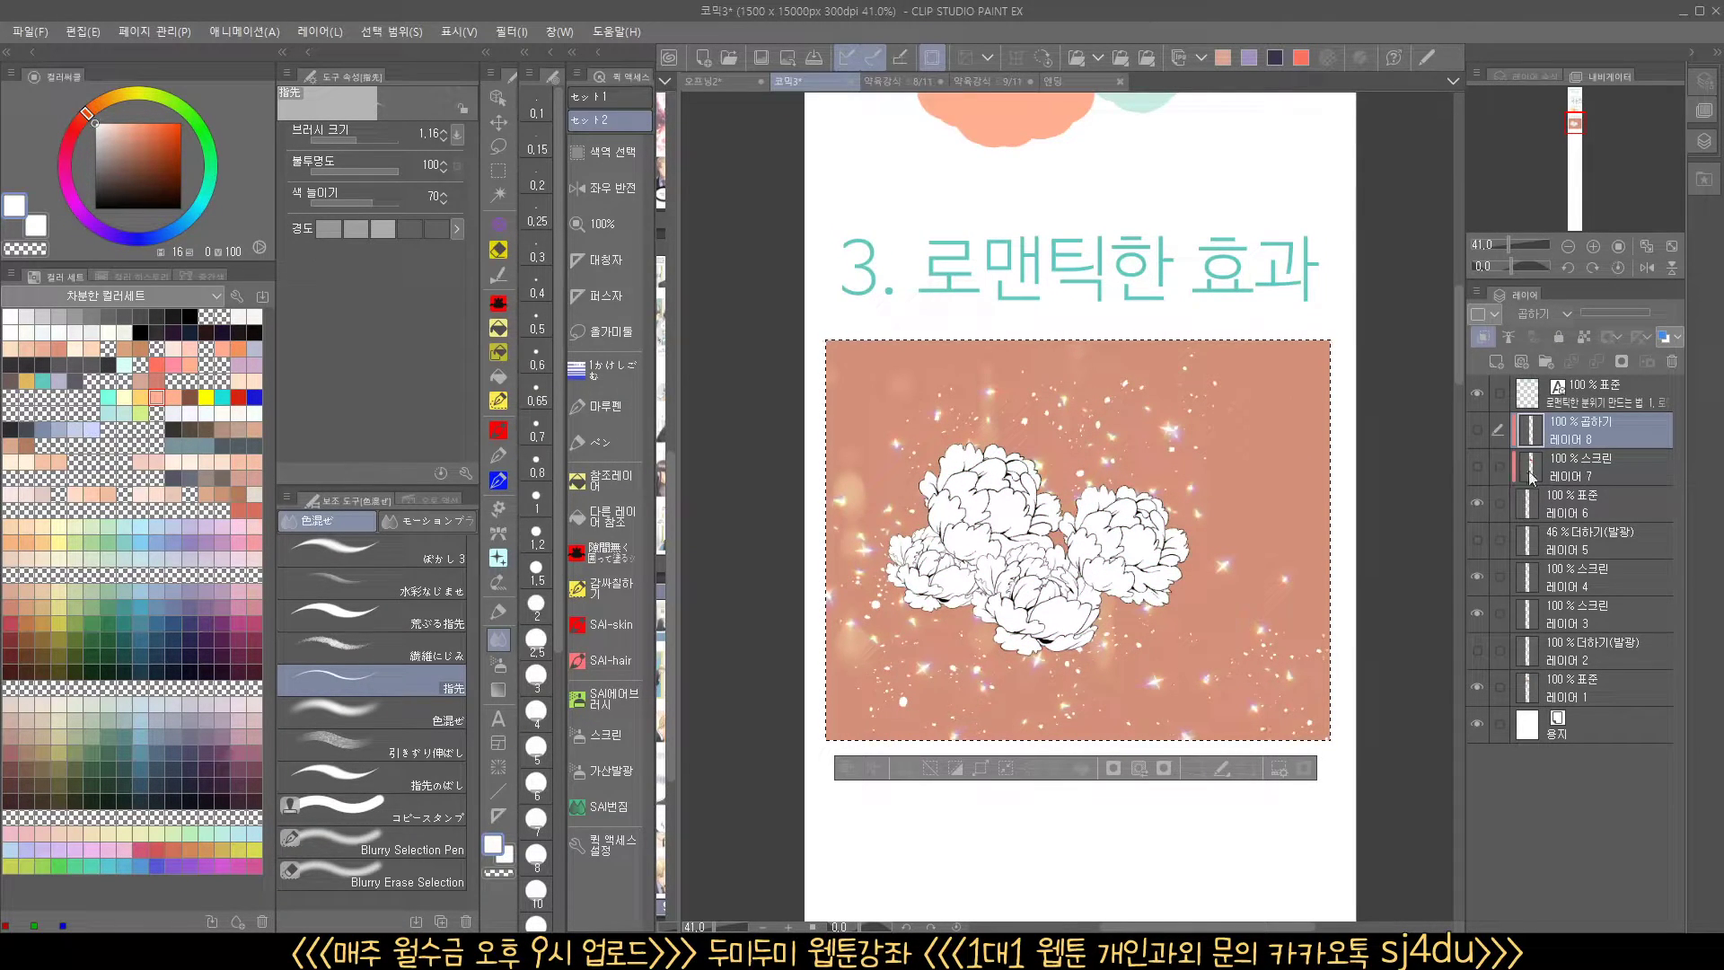
left_click(1591, 470)
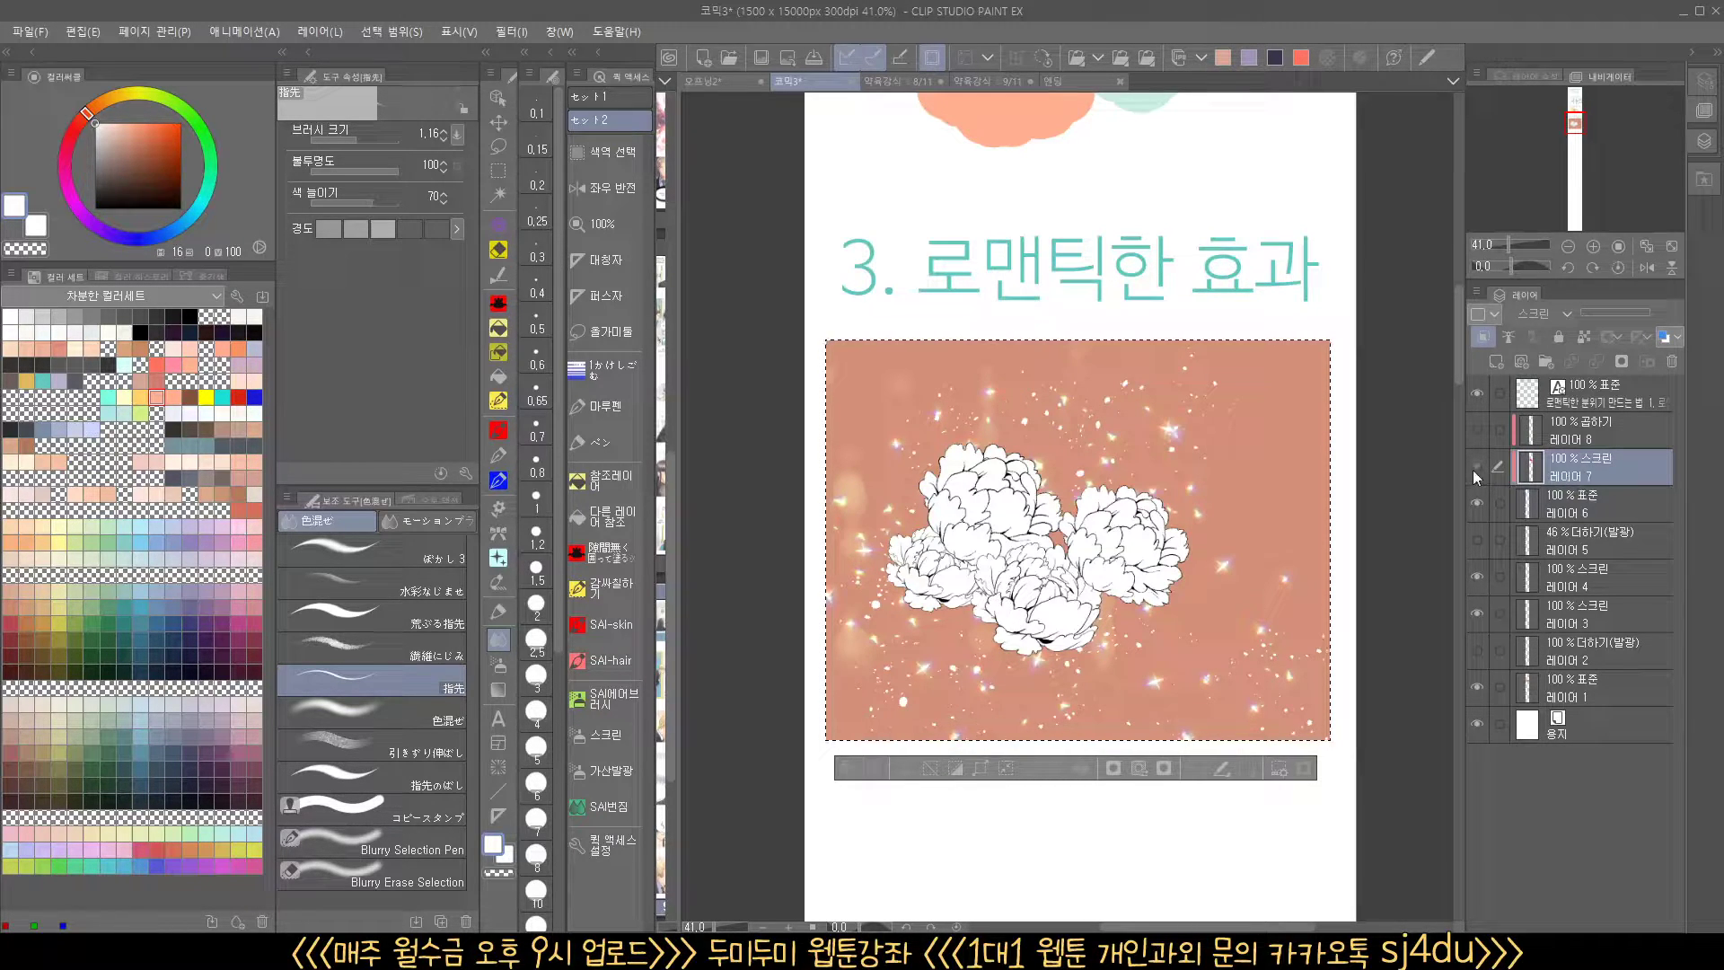
left_click(1477, 466)
Delete the peach shading, red outline and peony layers from the panel
left_click(1596, 440)
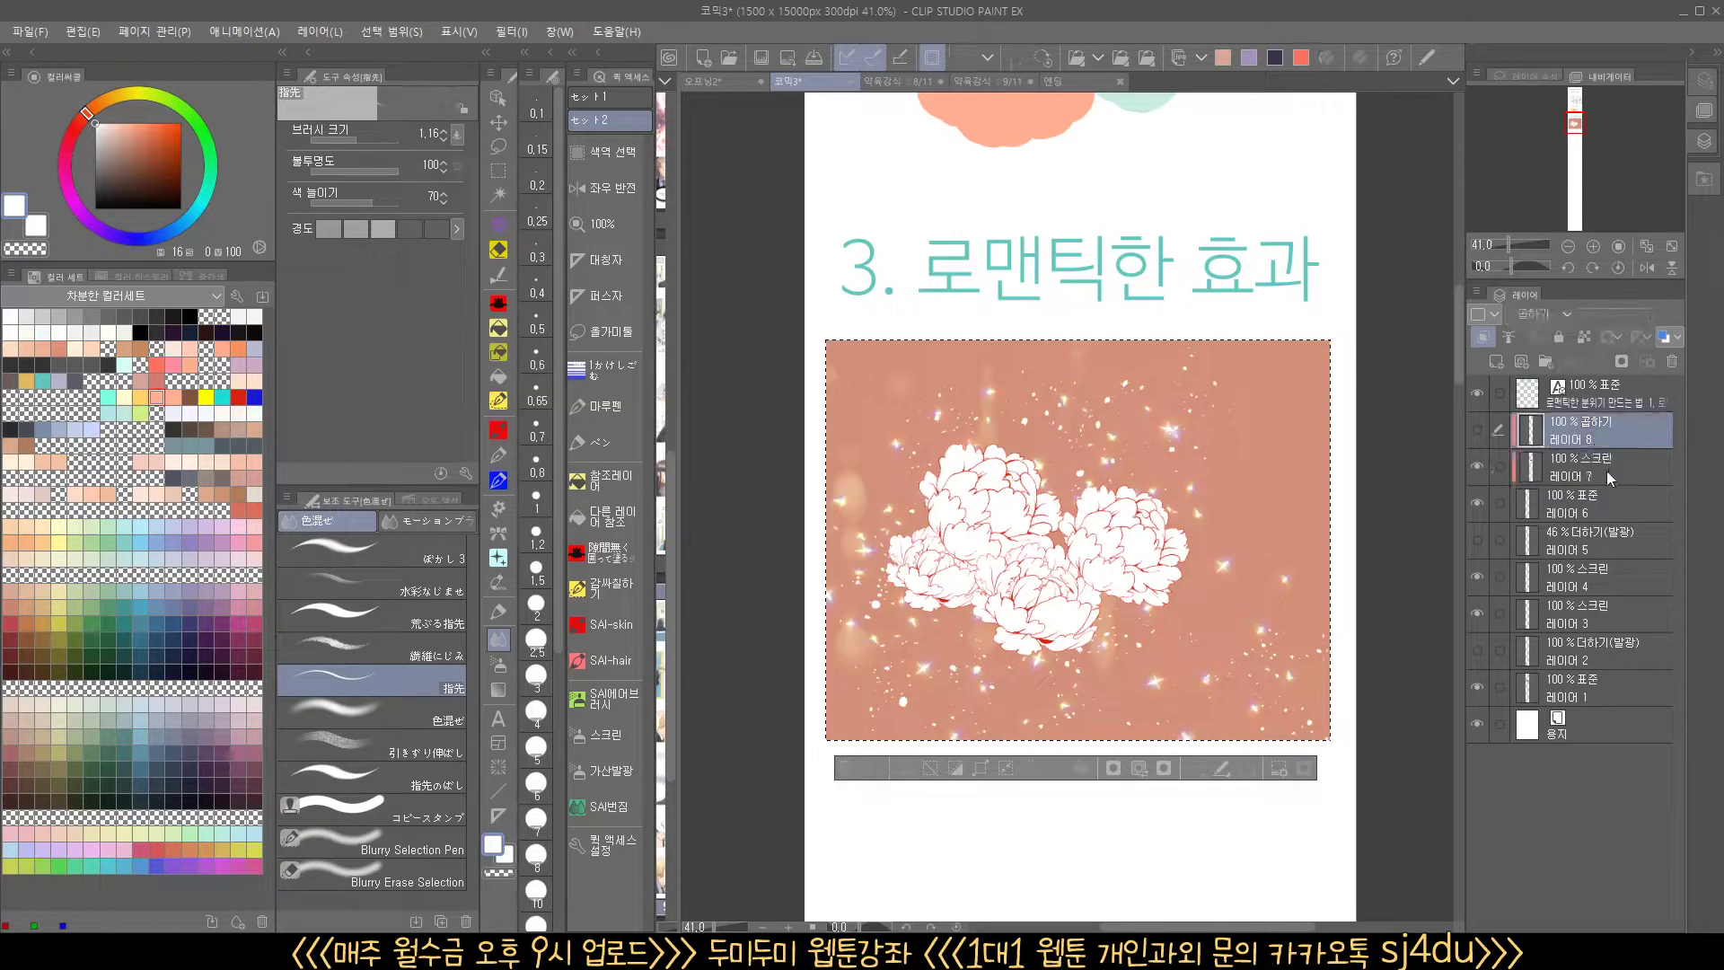
left_click(1673, 361)
left_click(1672, 361)
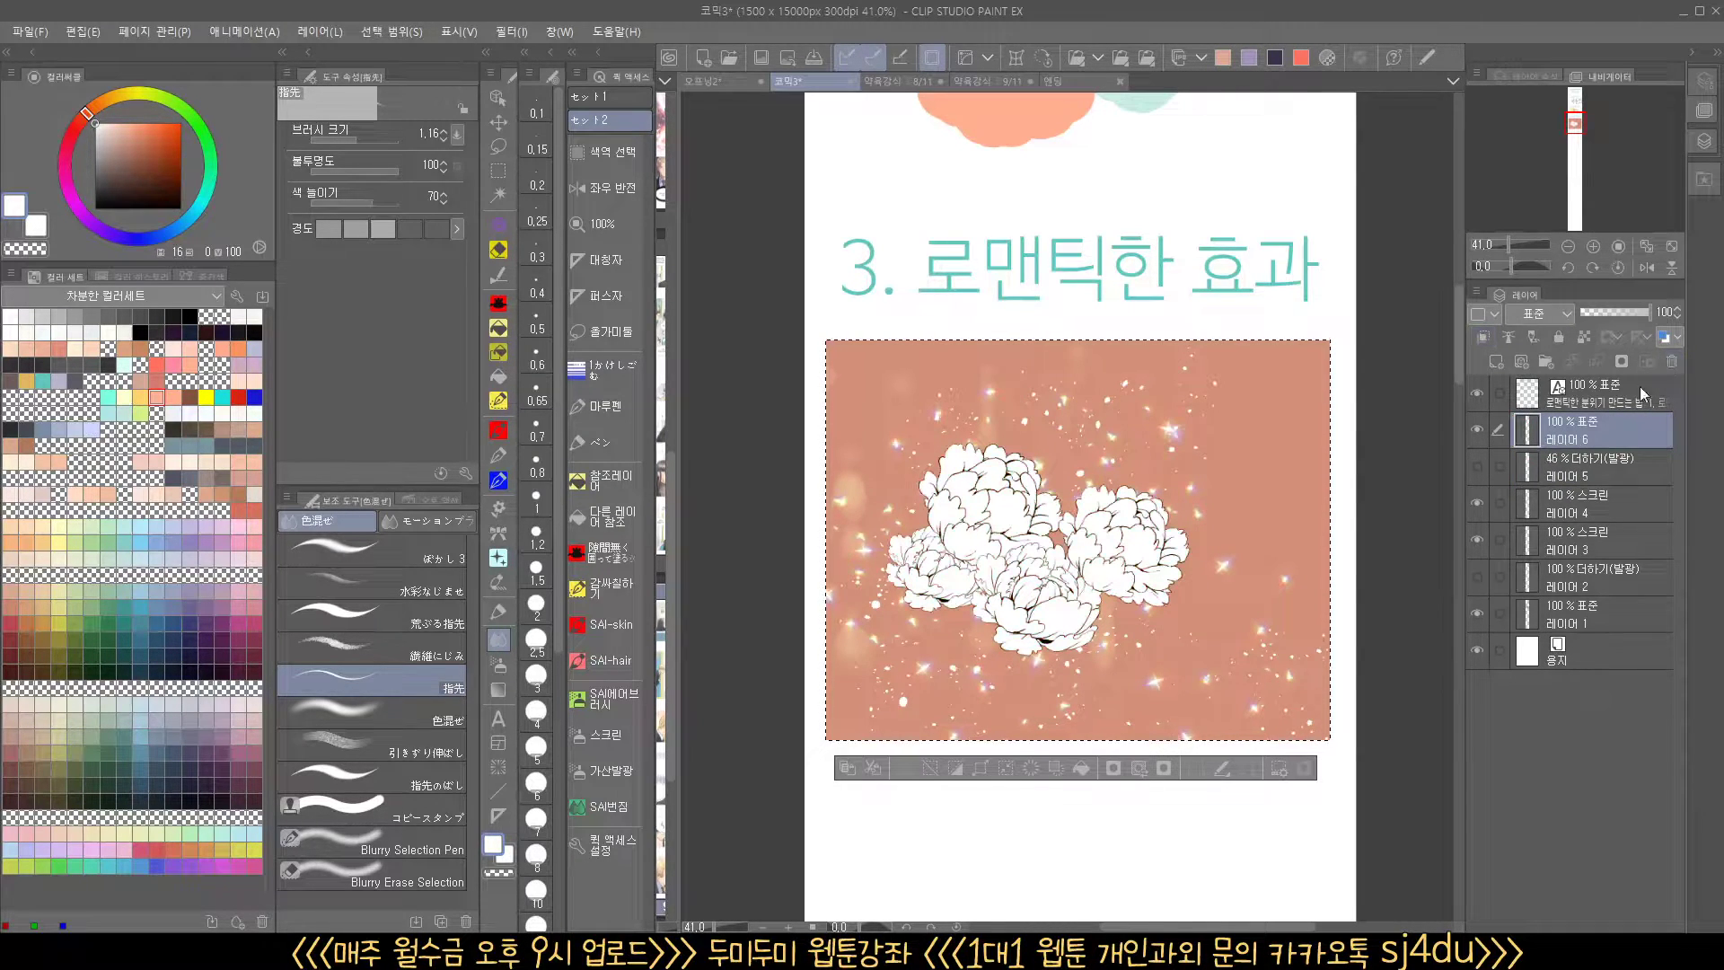
key("ctrl+plus")
left_click(1673, 361)
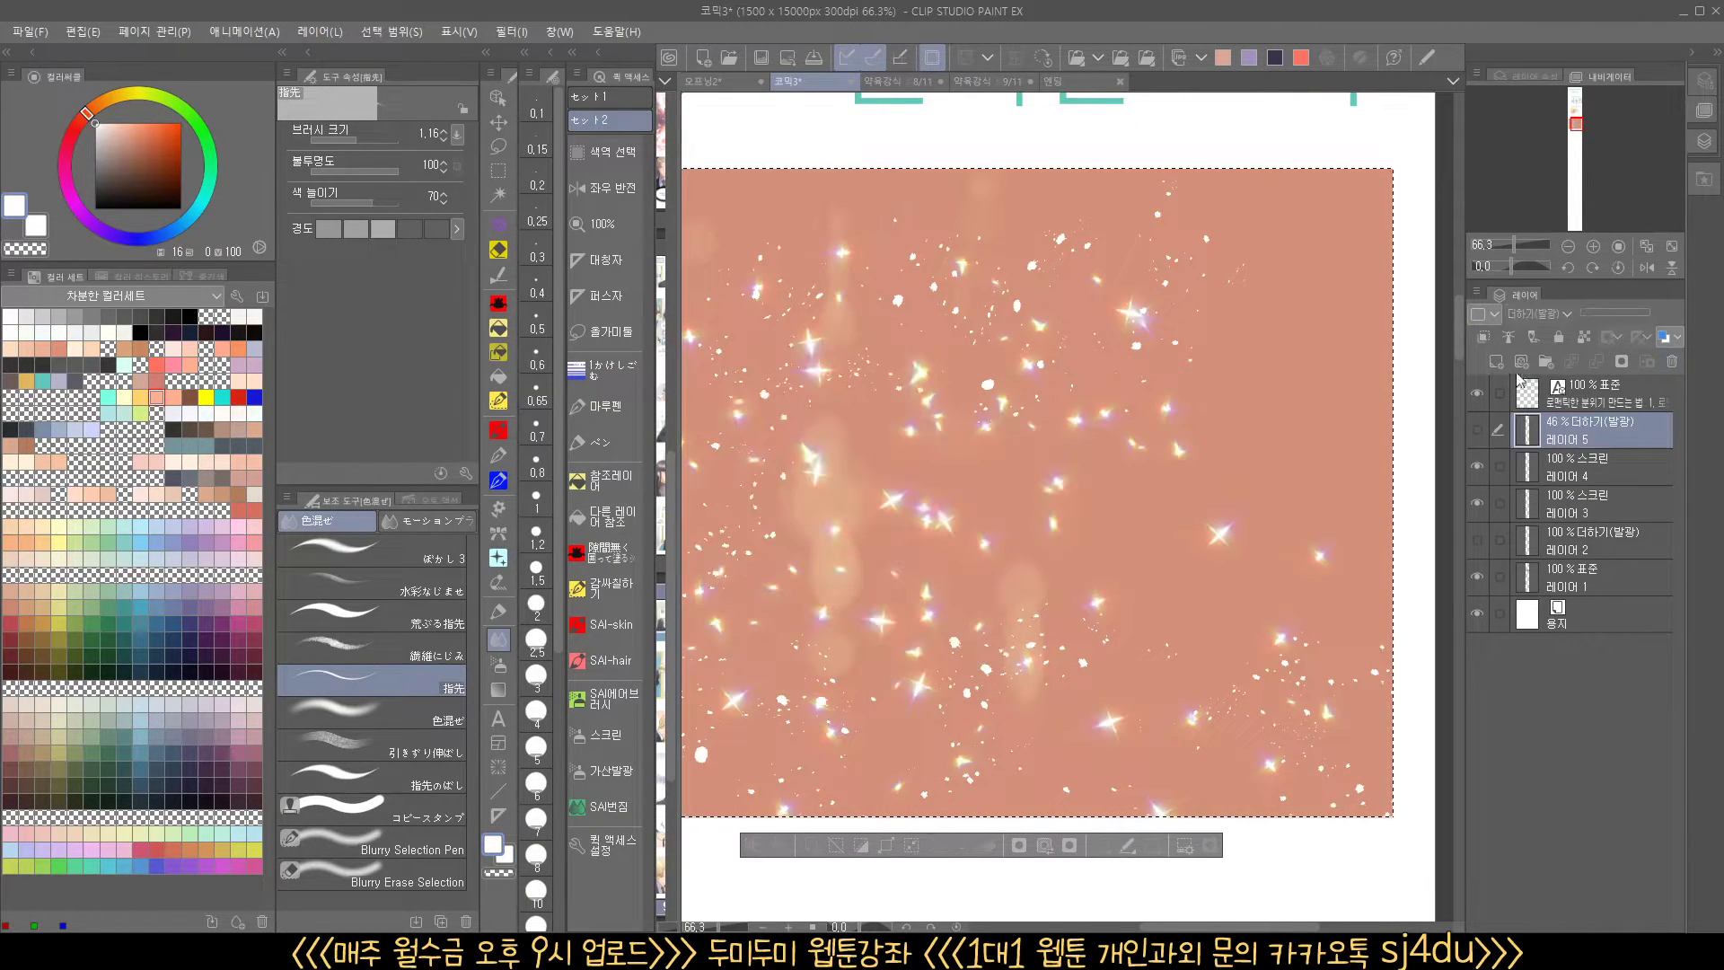
Stamp a diagonal mass of black-outlined white roses on a new layer with the アンティークローズx3 brush at size 25
left_click(1496, 362)
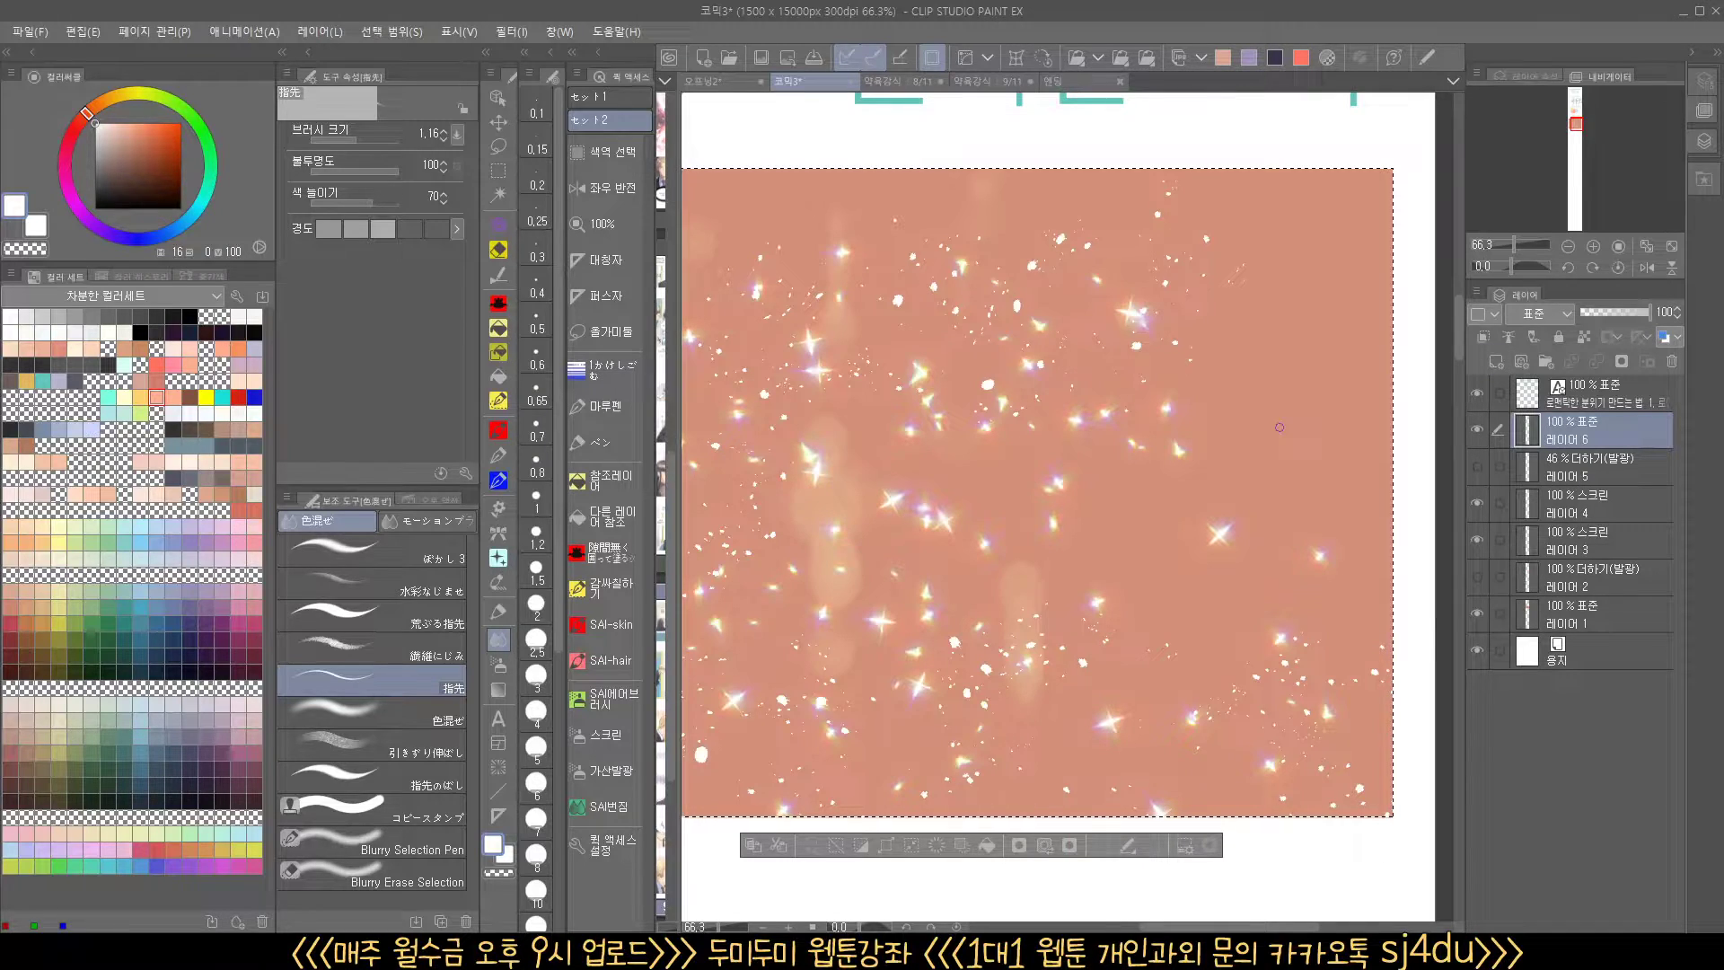
left_click(499, 510)
left_click(386, 682)
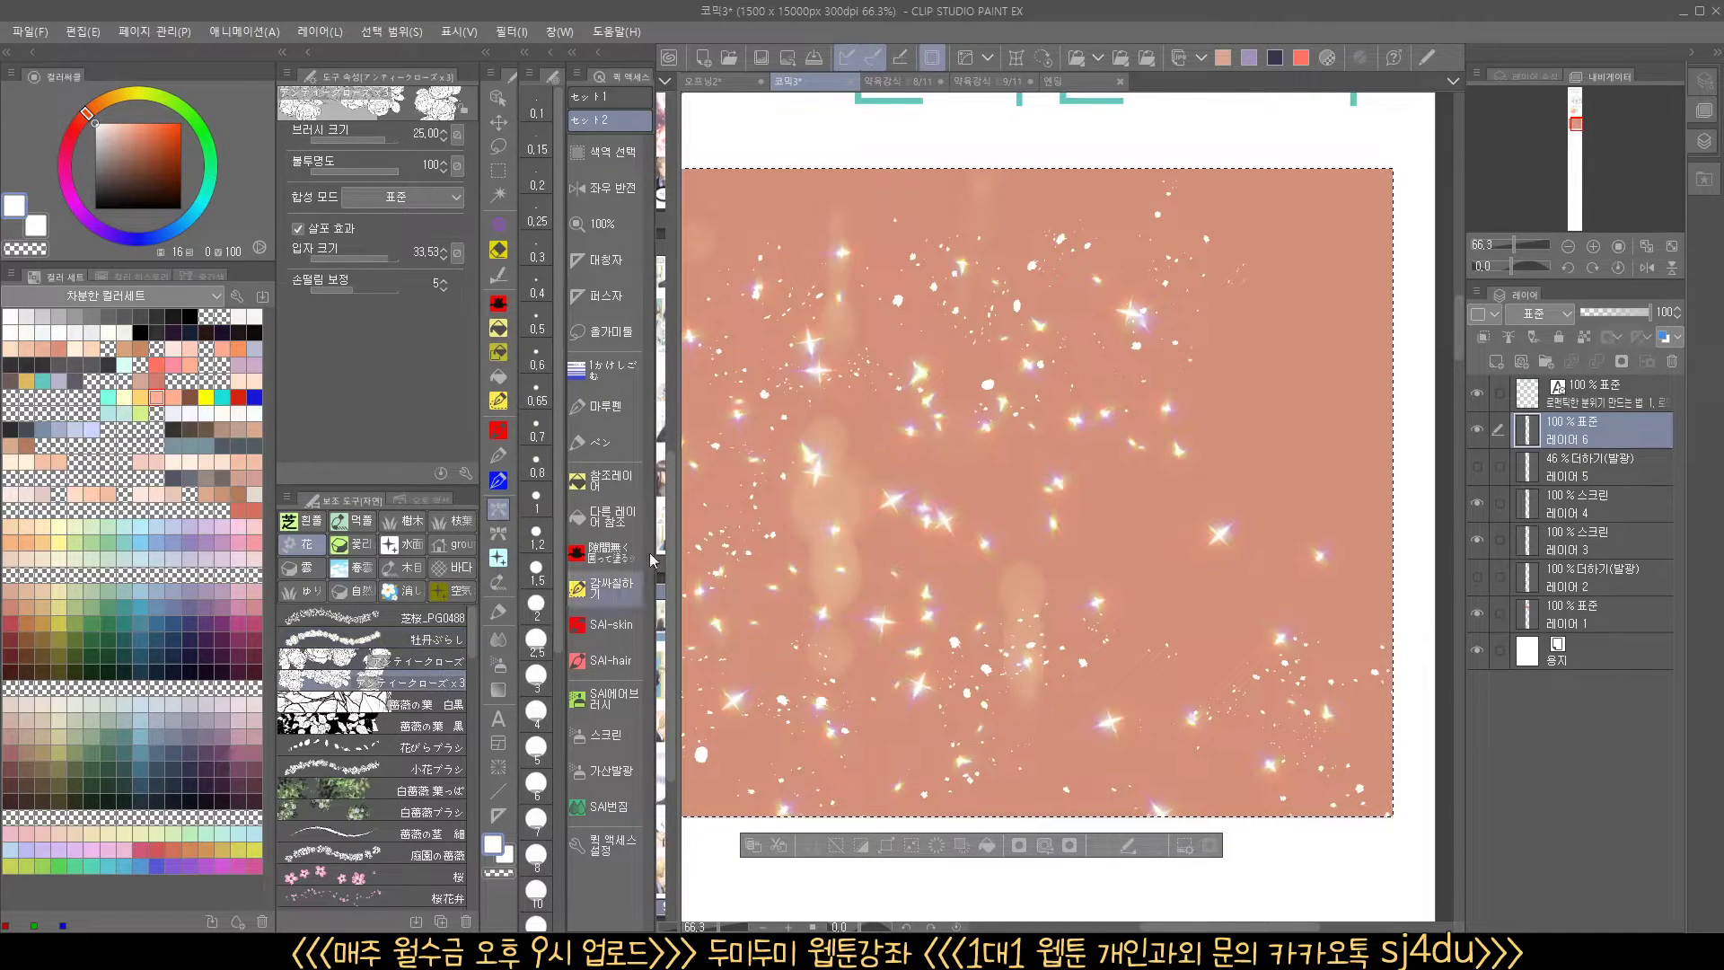
left_click_drag(162, 164, 69, 271)
mouse_move(821, 373)
left_mouse_down()
mouse_move(968, 351)
mouse_move(1005, 590)
mouse_move(1194, 575)
left_mouse_up()
scroll(1060, 539, "down", 2)
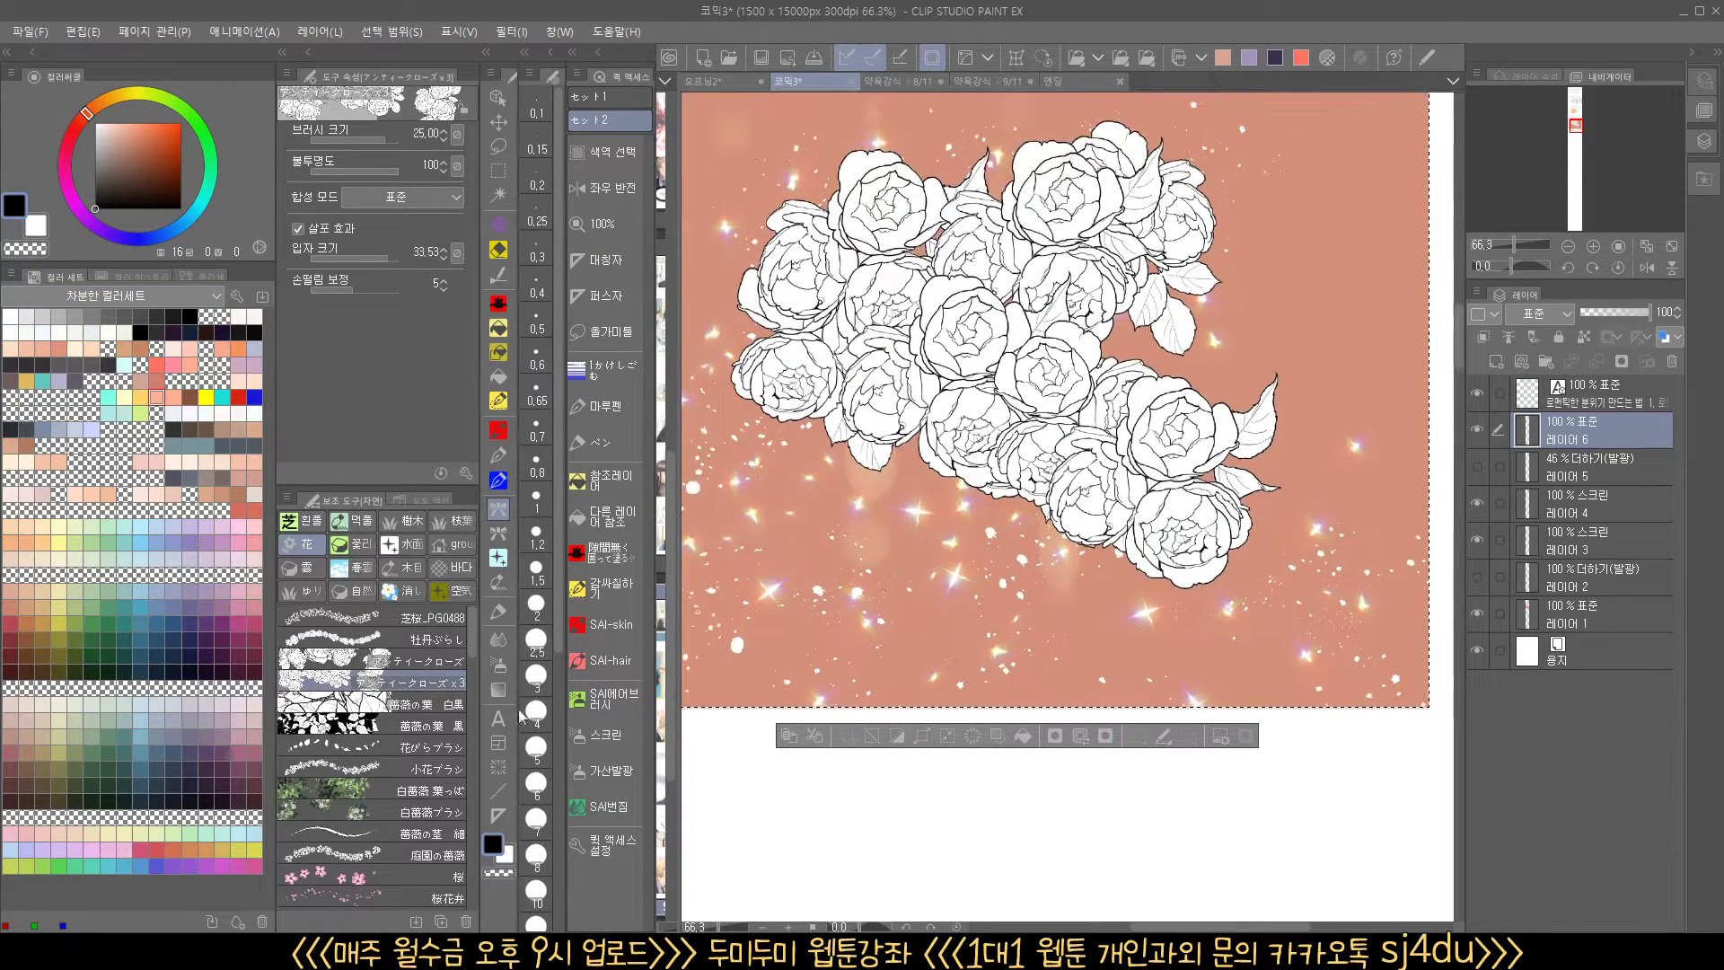
Scatter single cherry blossoms beneath the roses with the SAKURA2(山桜)単花 brush at size 10
left_click_drag(476, 657, 471, 752)
left_click(414, 645)
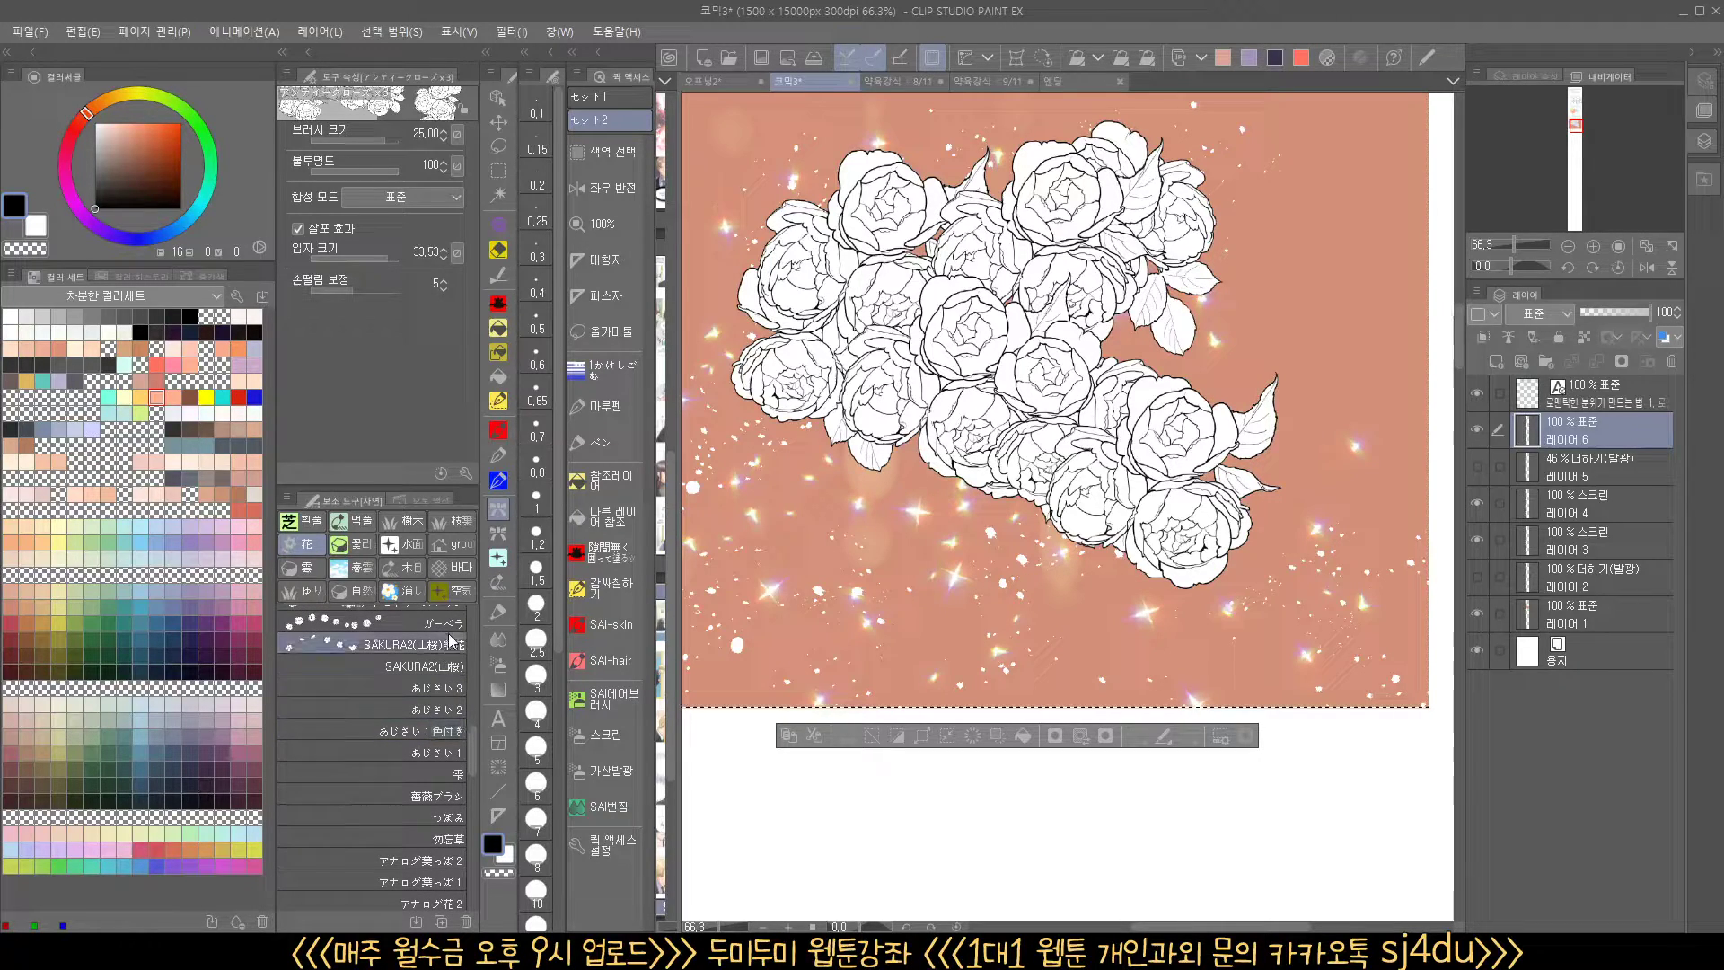
mouse_move(783, 566)
left_mouse_down()
mouse_move(813, 539)
mouse_move(925, 557)
mouse_move(979, 642)
mouse_move(1045, 632)
left_mouse_up()
scroll(988, 638, "up", 2)
mouse_move(1033, 568)
left_mouse_down()
mouse_move(1127, 562)
mouse_move(1178, 624)
left_mouse_up()
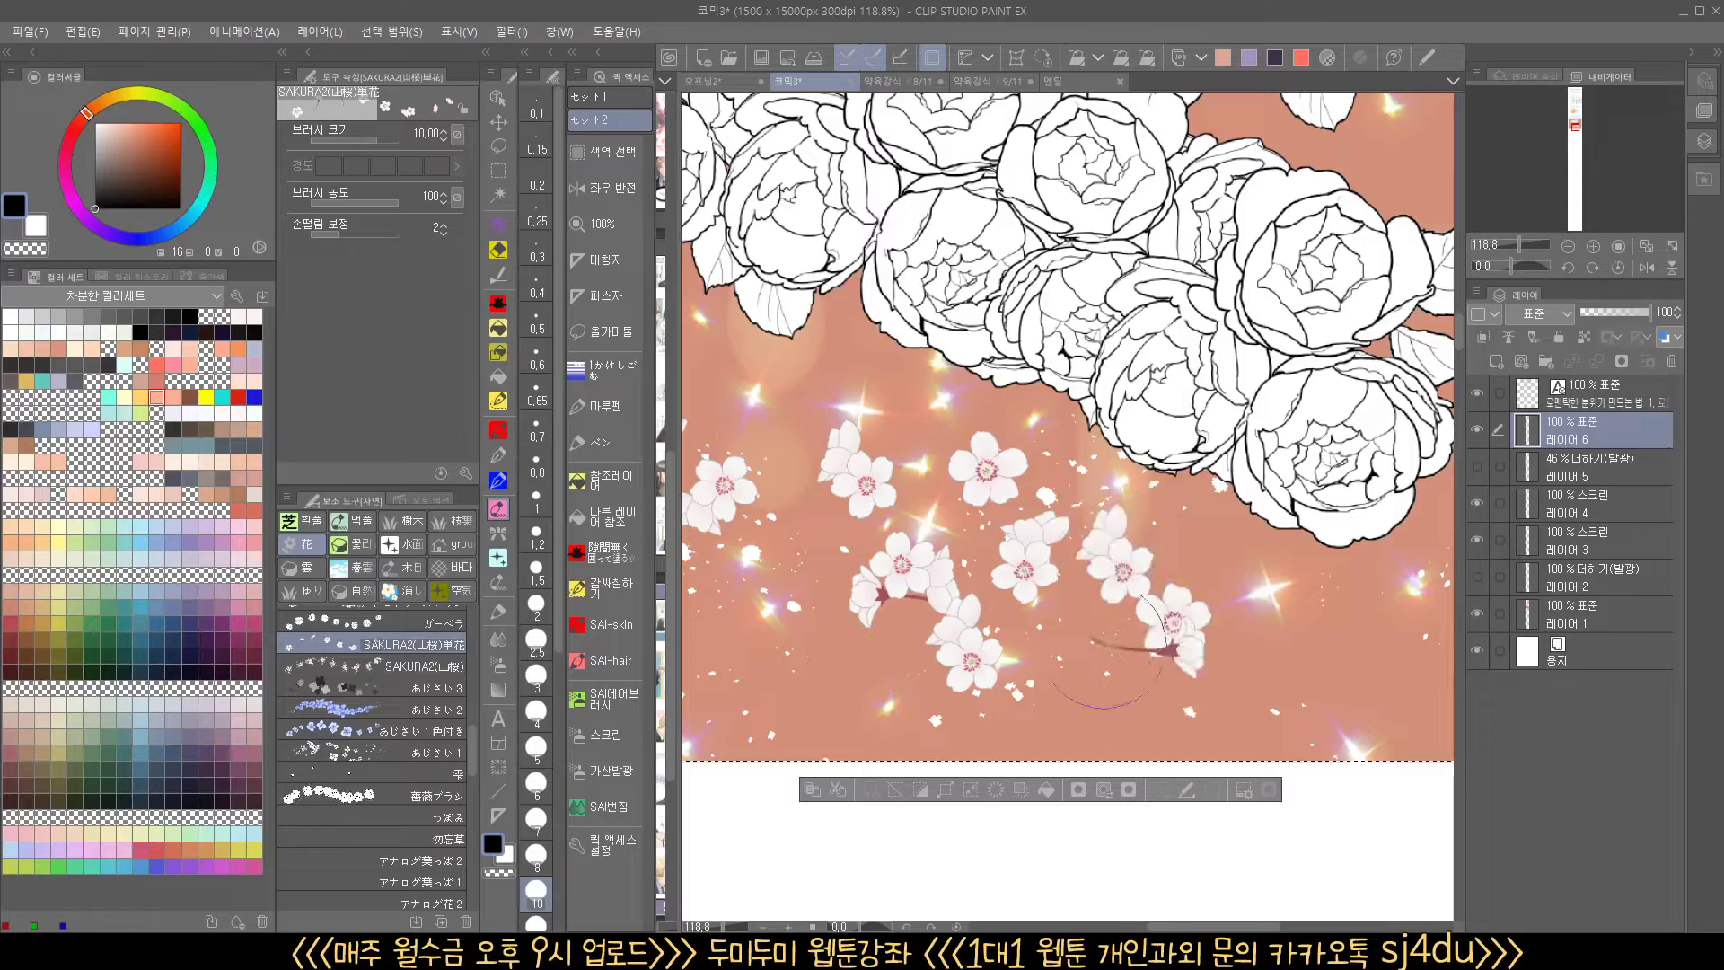
left_click_drag(806, 659, 889, 606)
scroll(889, 606, "down", 1)
mouse_move(795, 538)
left_mouse_down()
mouse_move(1024, 611)
mouse_move(1078, 539)
left_mouse_up()
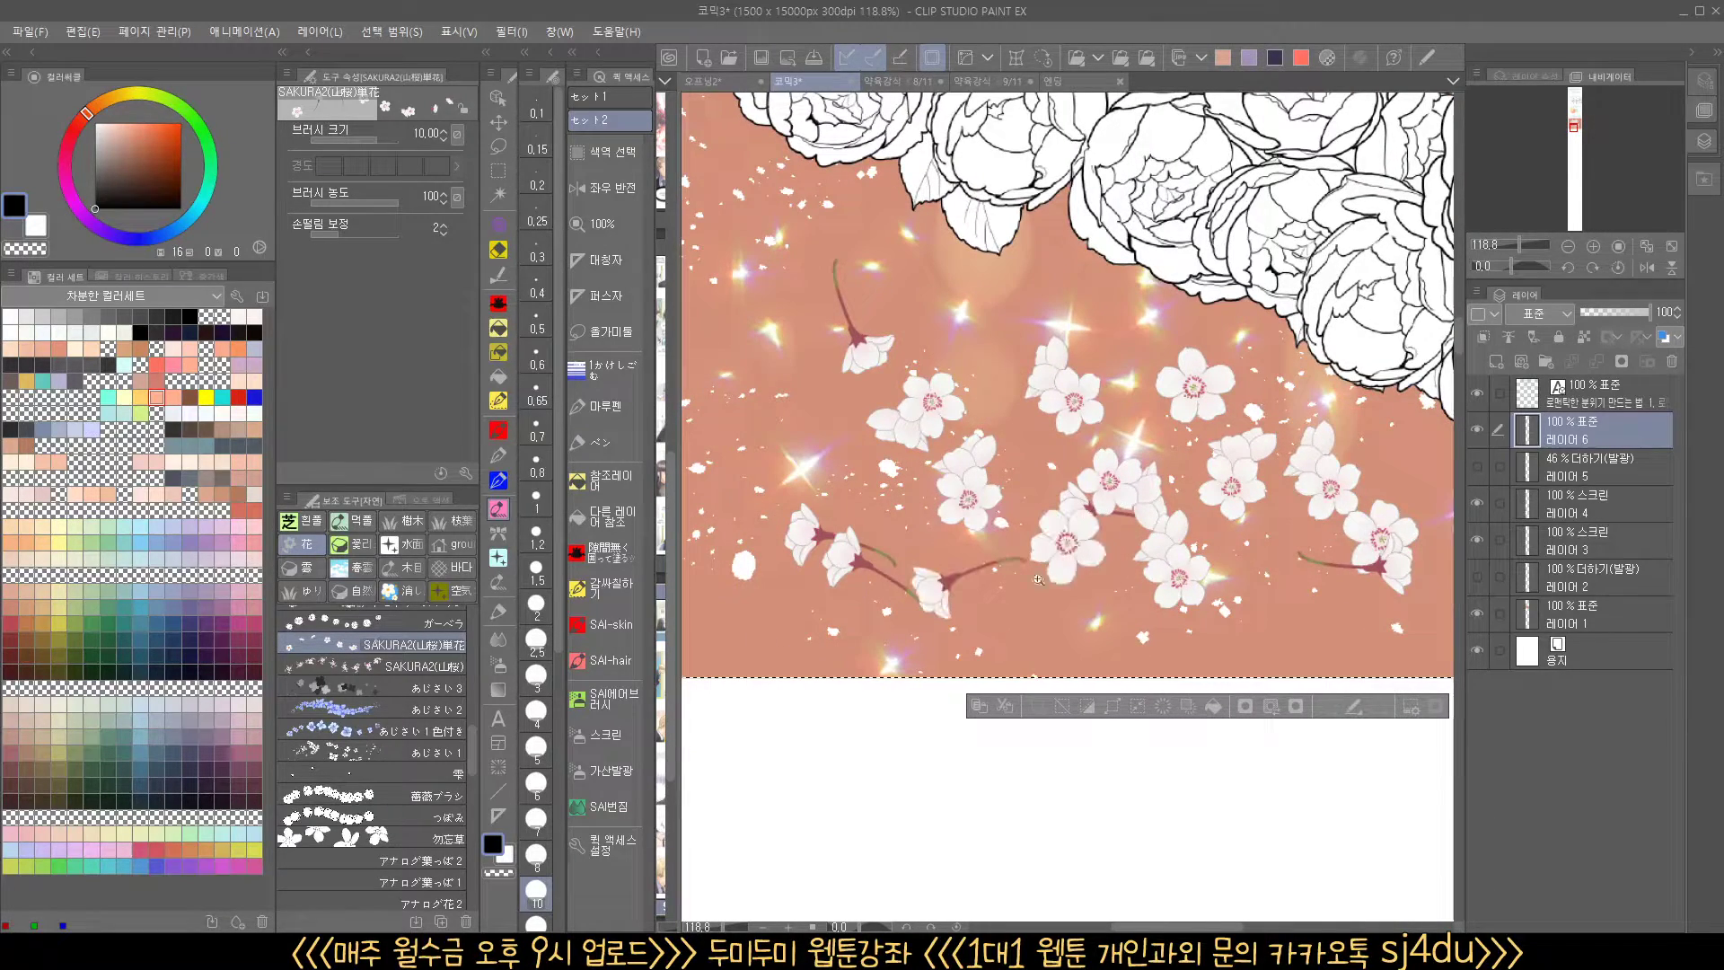
Try stamping black-outlined white flowers over the cherry blossoms with the 勿忘草 brush
scroll(968, 591, "down", 1)
left_click_drag(968, 591, 958, 515)
left_click(423, 839)
mouse_move(759, 260)
left_mouse_down()
mouse_move(836, 368)
mouse_move(934, 404)
left_mouse_up()
scroll(1033, 506, "down", 3)
left_click_drag(1129, 425, 1051, 505)
Undo the trial 勿忘草, cherry blossom and rose strokes together with their layer
key("ctrl+z")
key("ctrl+z")
key("ctrl+z")
key("ctrl+z")
key("ctrl+z")
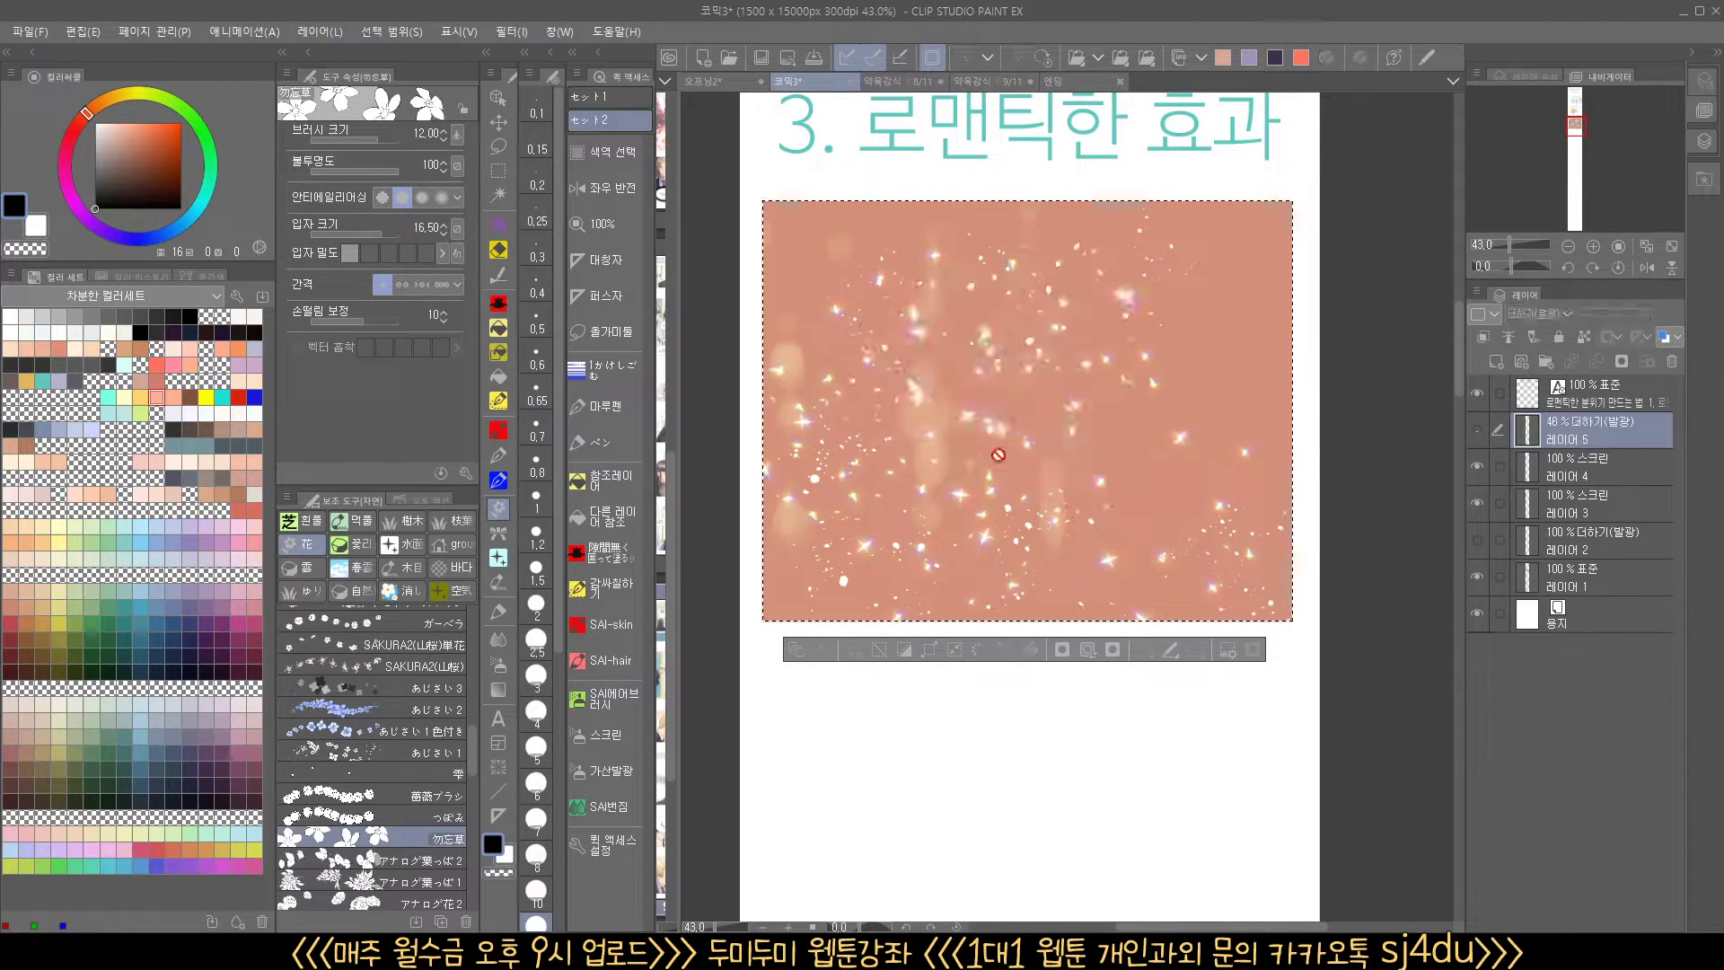
Scatter medium white flowers over the sparkle background on a new layer with the 勿忘草 brush at size 12 and particle size 16.50
left_click(1492, 360)
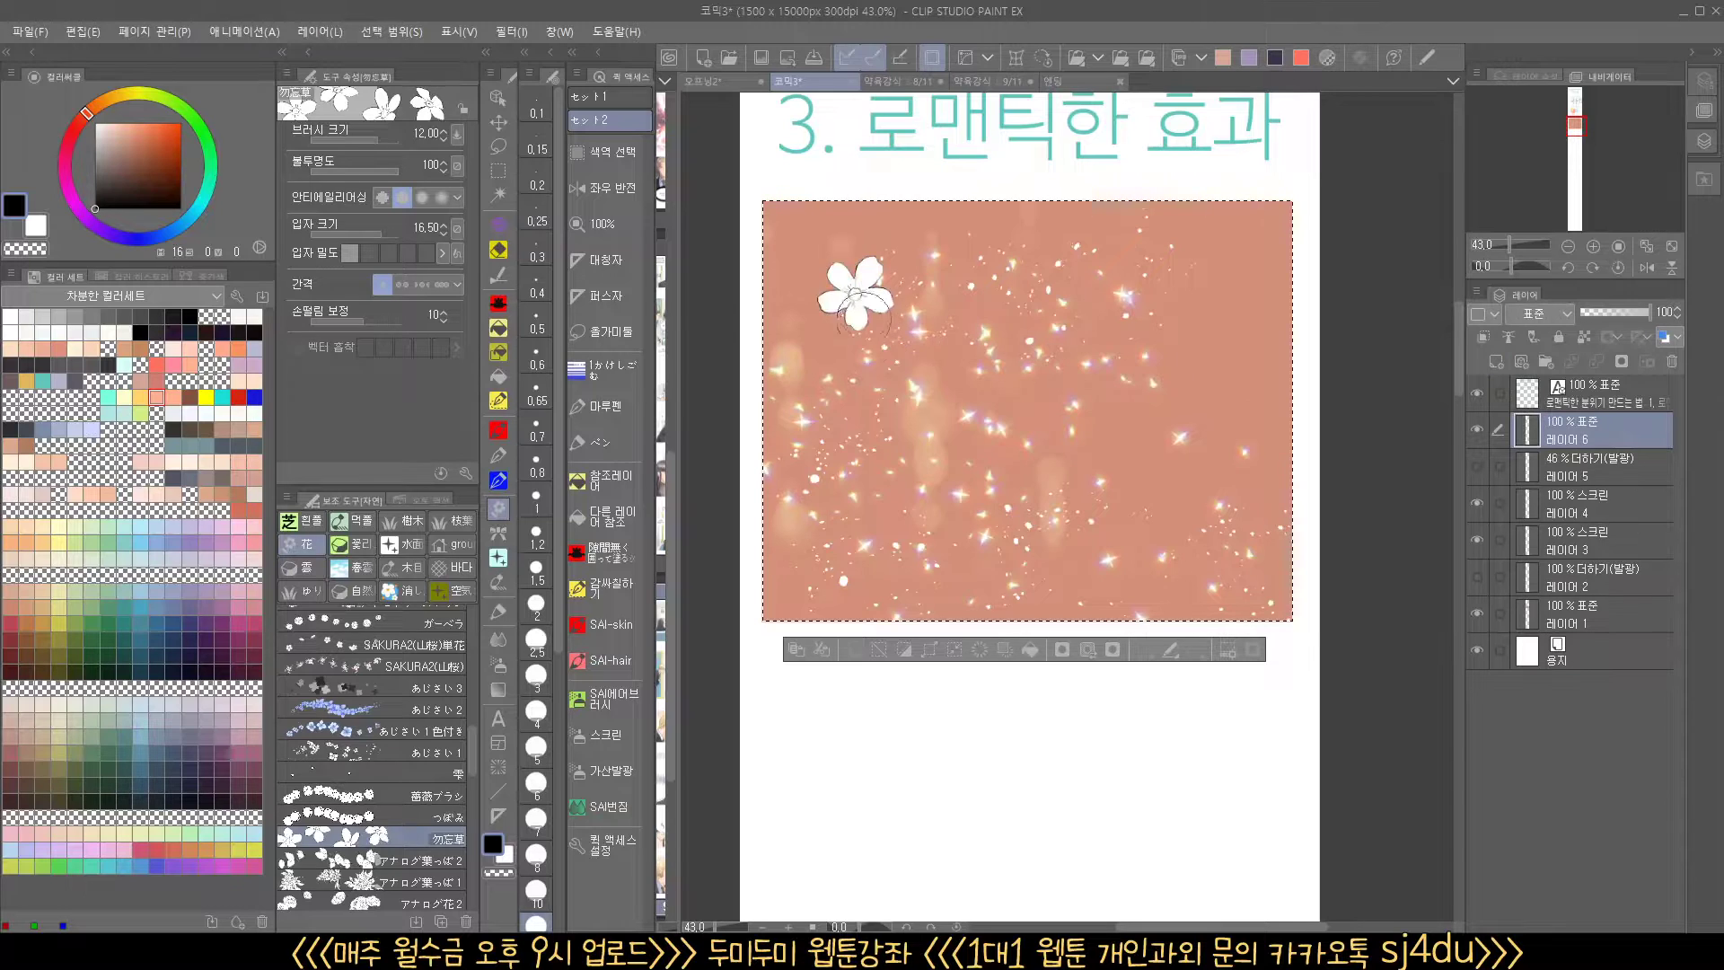
mouse_move(992, 429)
left_mouse_down()
mouse_move(1116, 375)
mouse_move(1158, 532)
left_mouse_up()
key("ctrl+z")
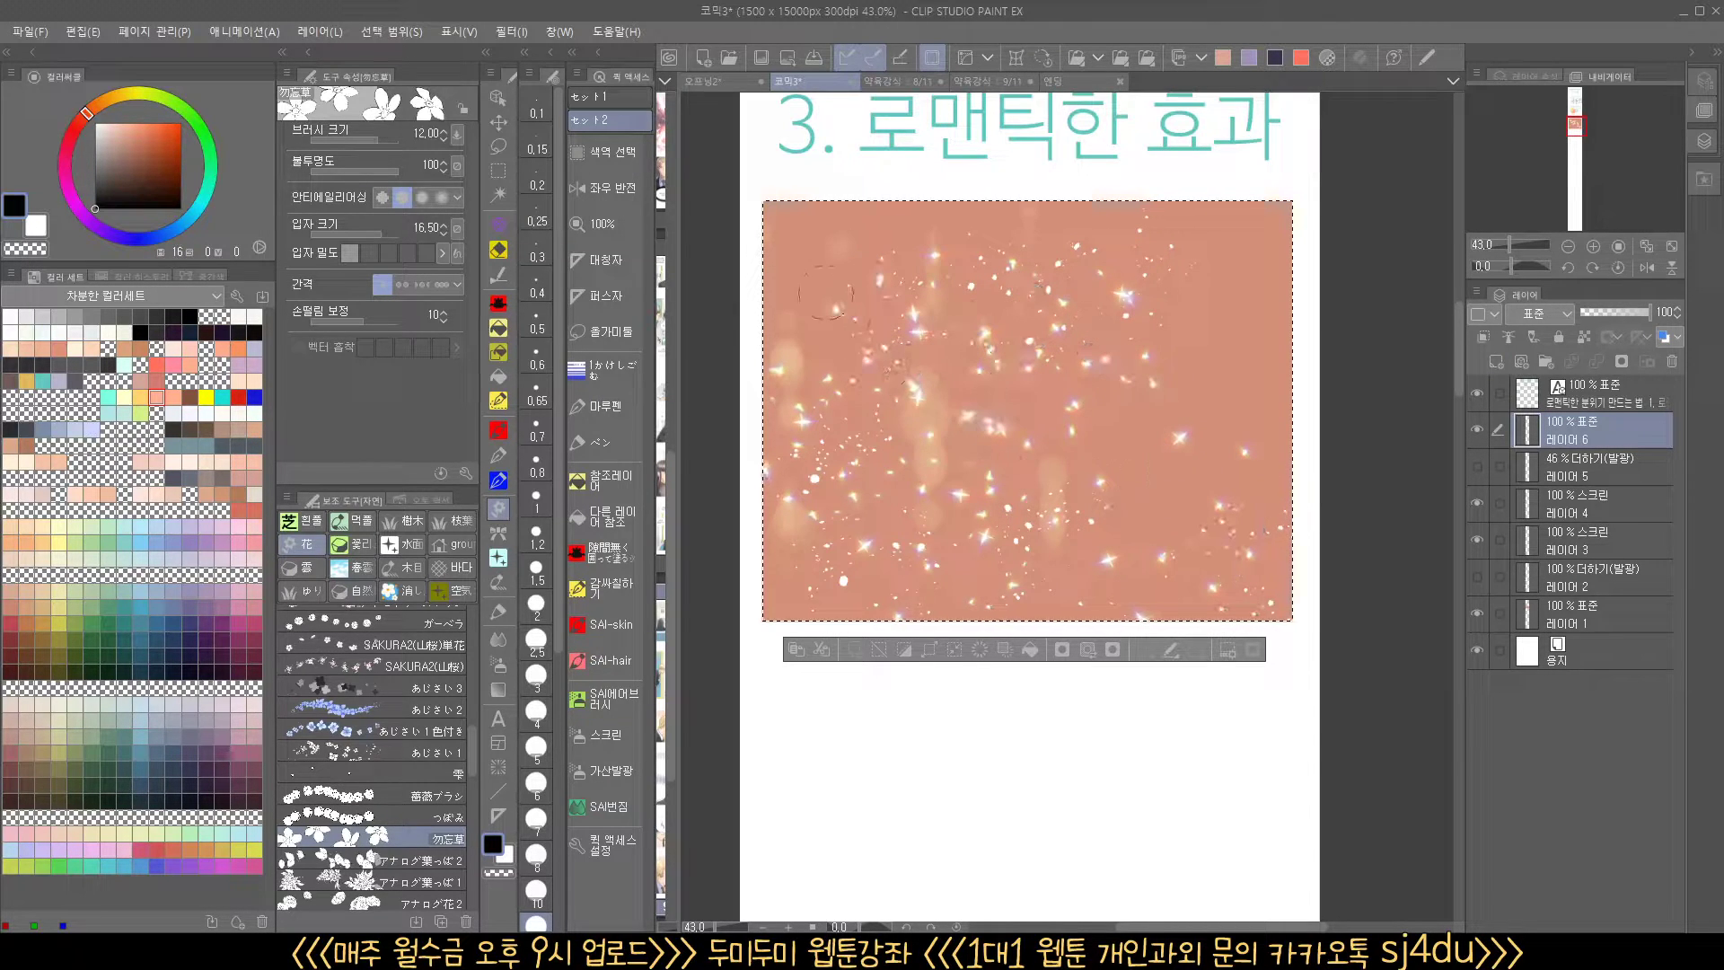
mouse_move(967, 454)
left_mouse_down()
mouse_move(1033, 566)
mouse_move(1153, 601)
mouse_move(1254, 543)
mouse_move(1223, 389)
left_mouse_up()
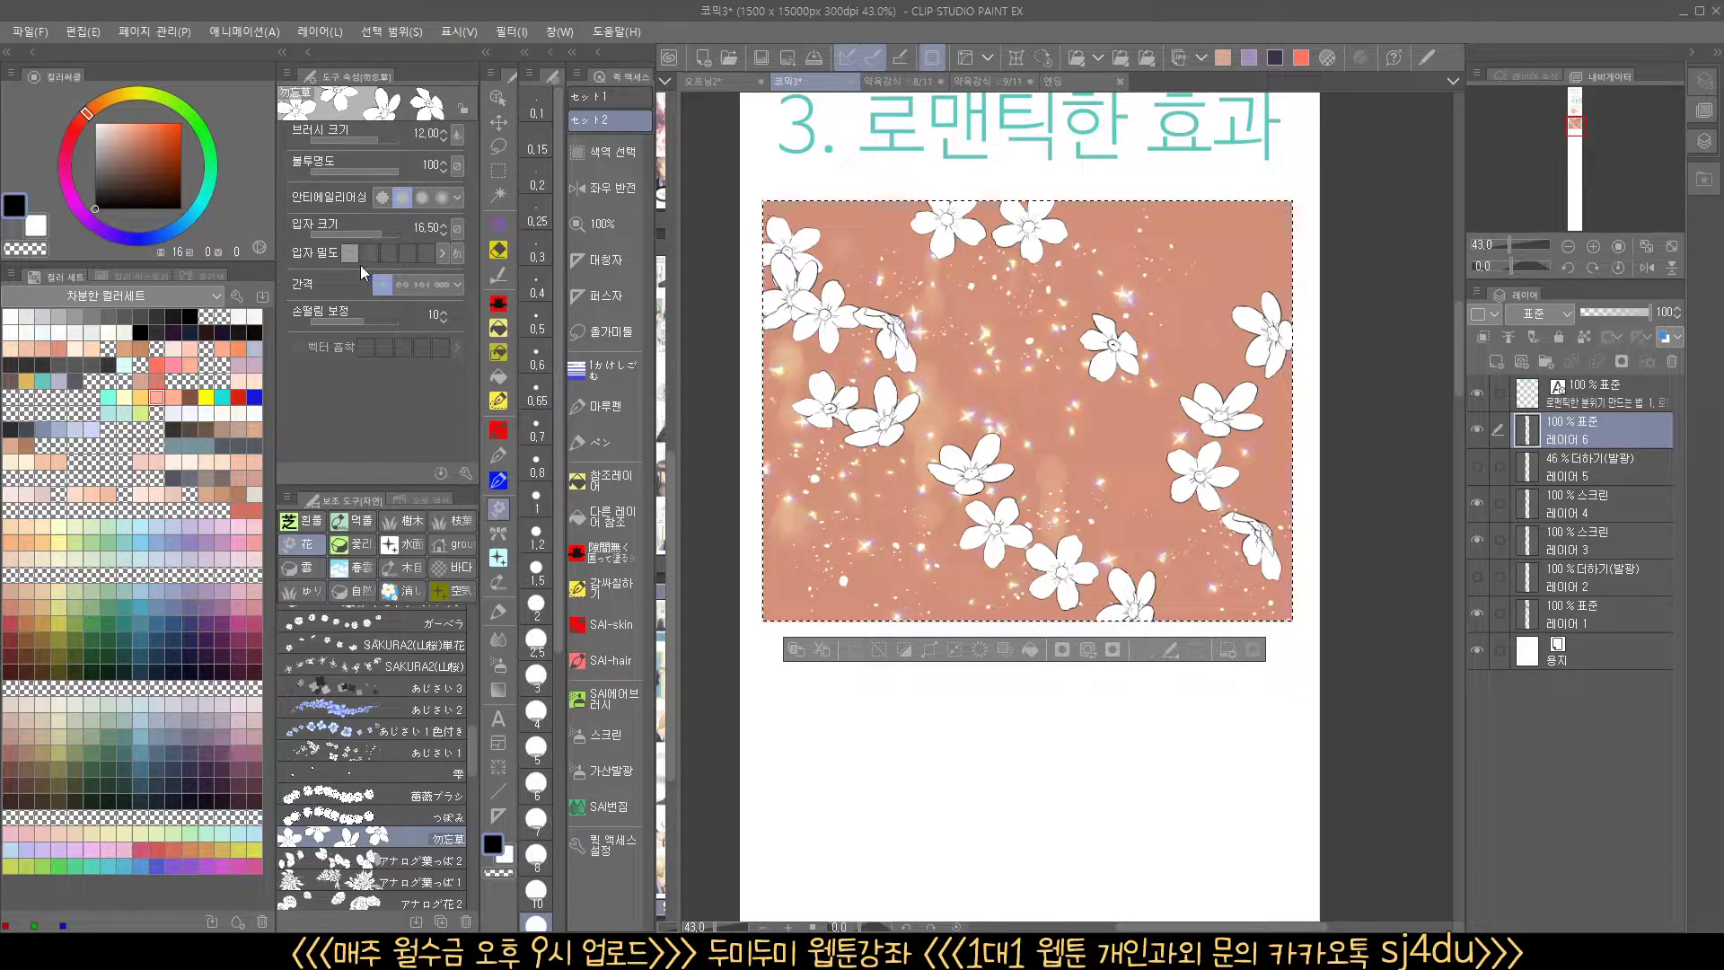
Add small and large flowers among the medium ones by using particle sizes 4.94, 26.83 and 4.09
left_click_drag(369, 237, 337, 236)
left_click_drag(869, 260, 948, 289)
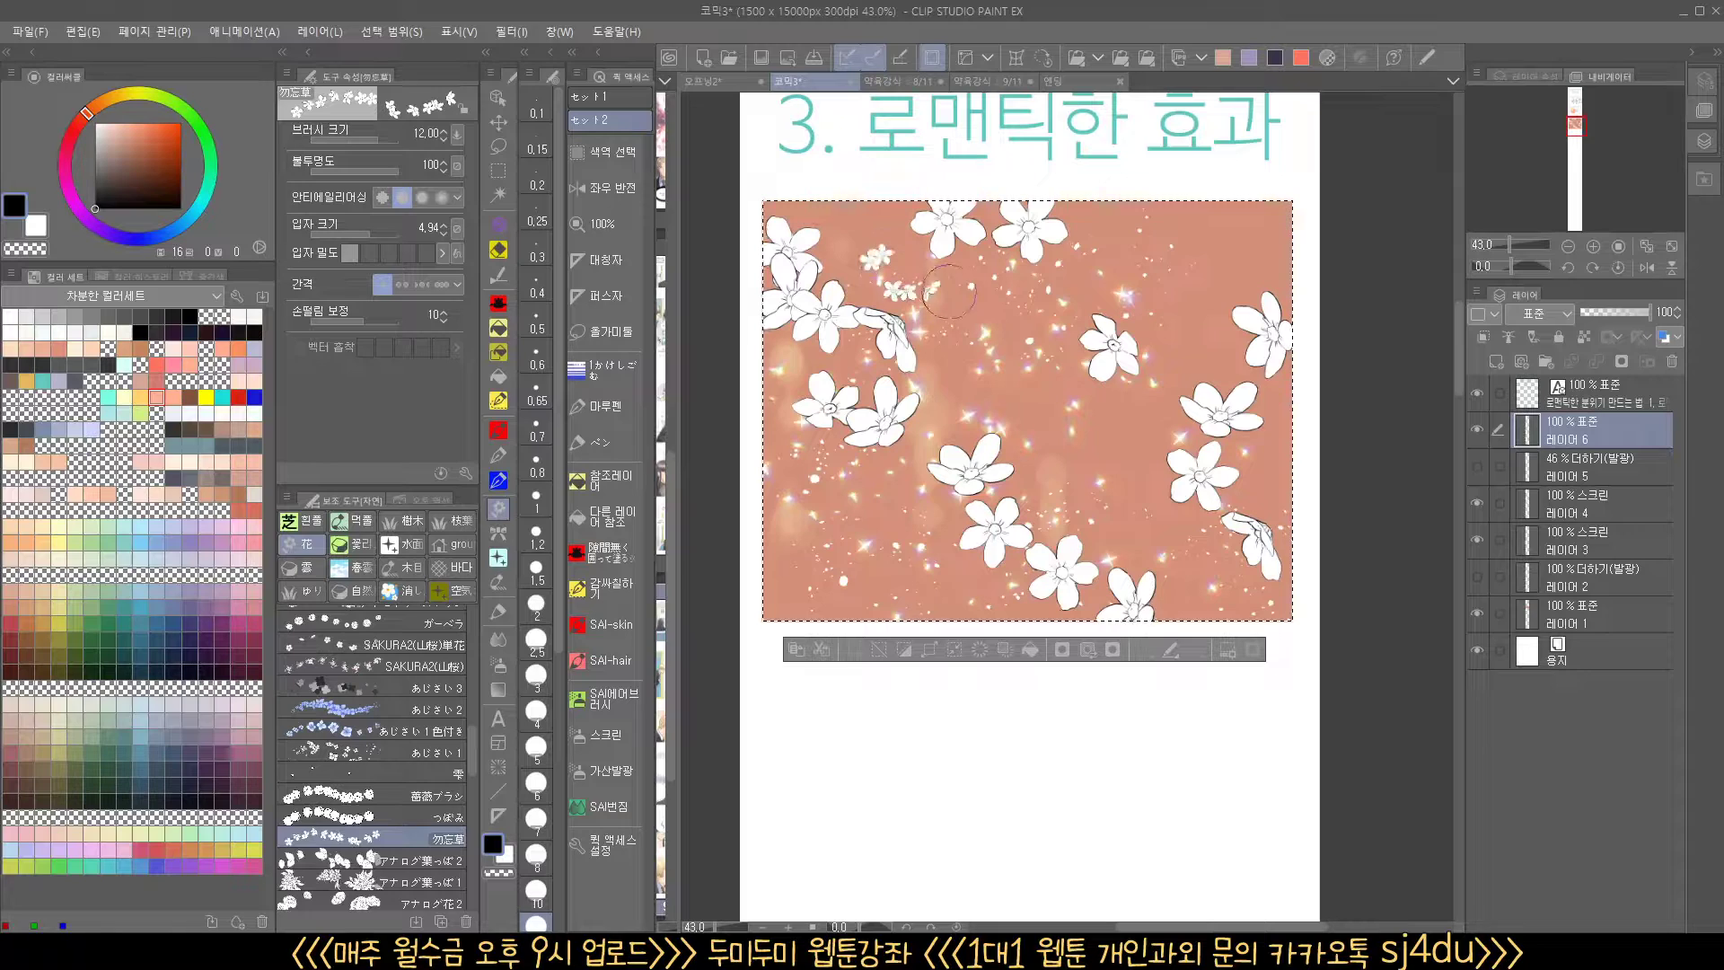
left_click_drag(373, 241, 412, 239)
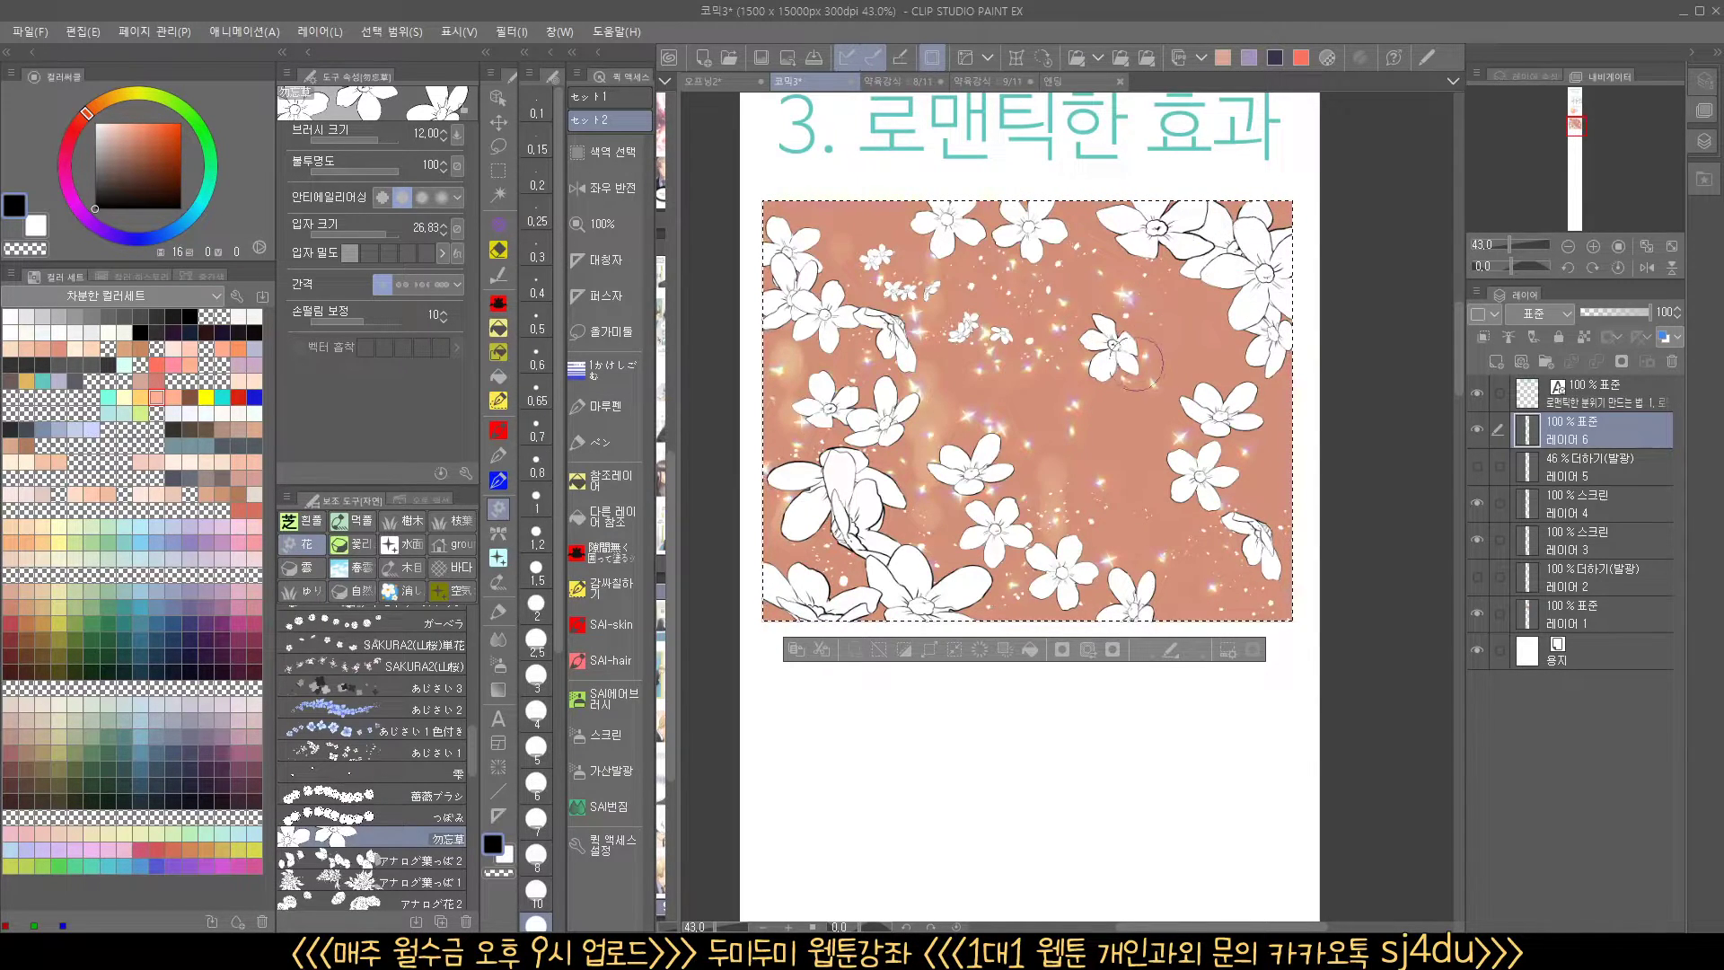
left_click(368, 232)
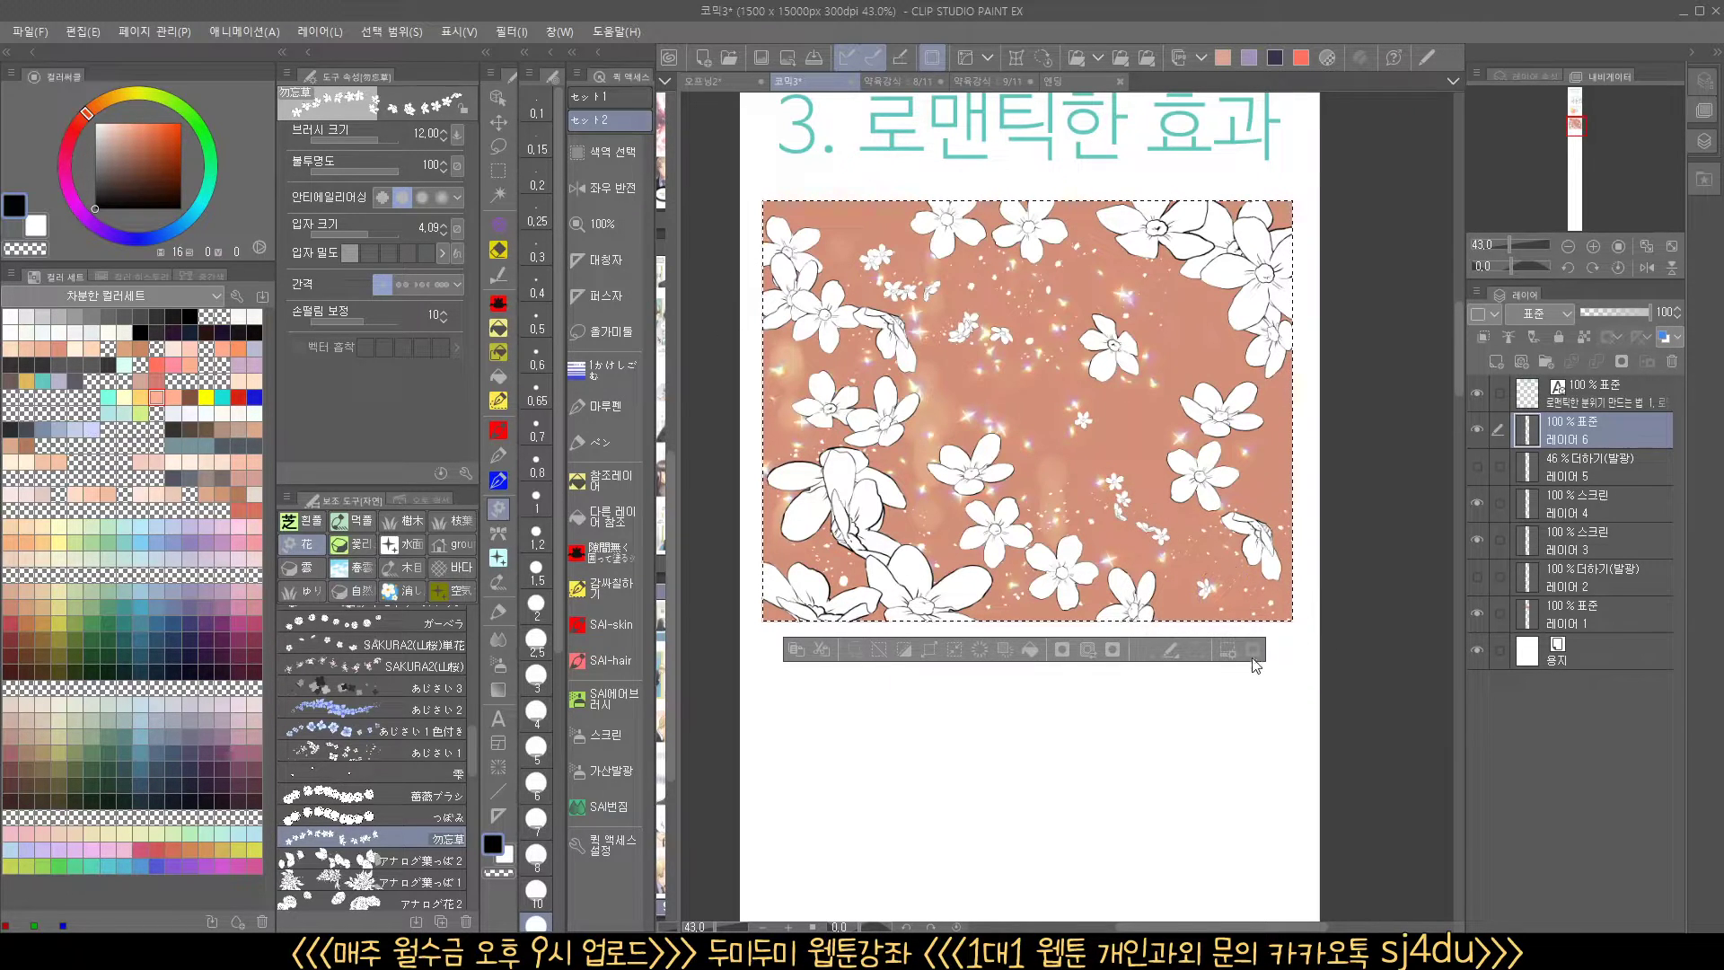
Tint the flower outlines red with the SAI airbrush on a new 스크린 layer clipped to the flowers
scroll(1217, 567, "up", 2)
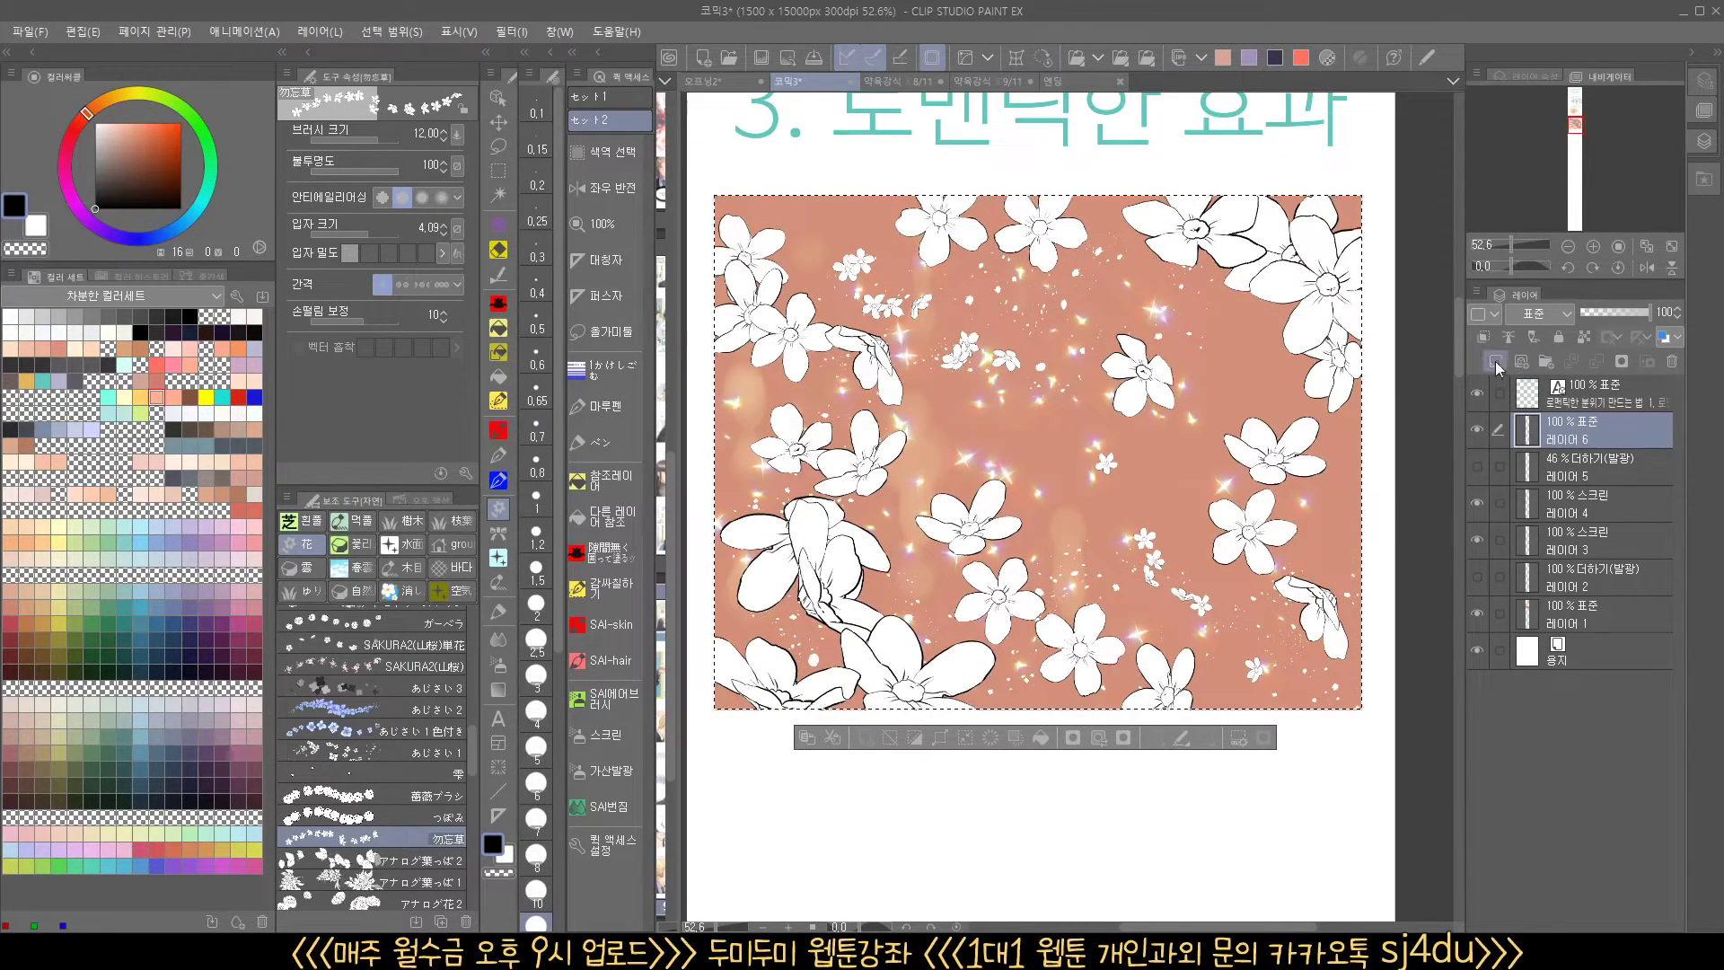
left_click(1544, 313)
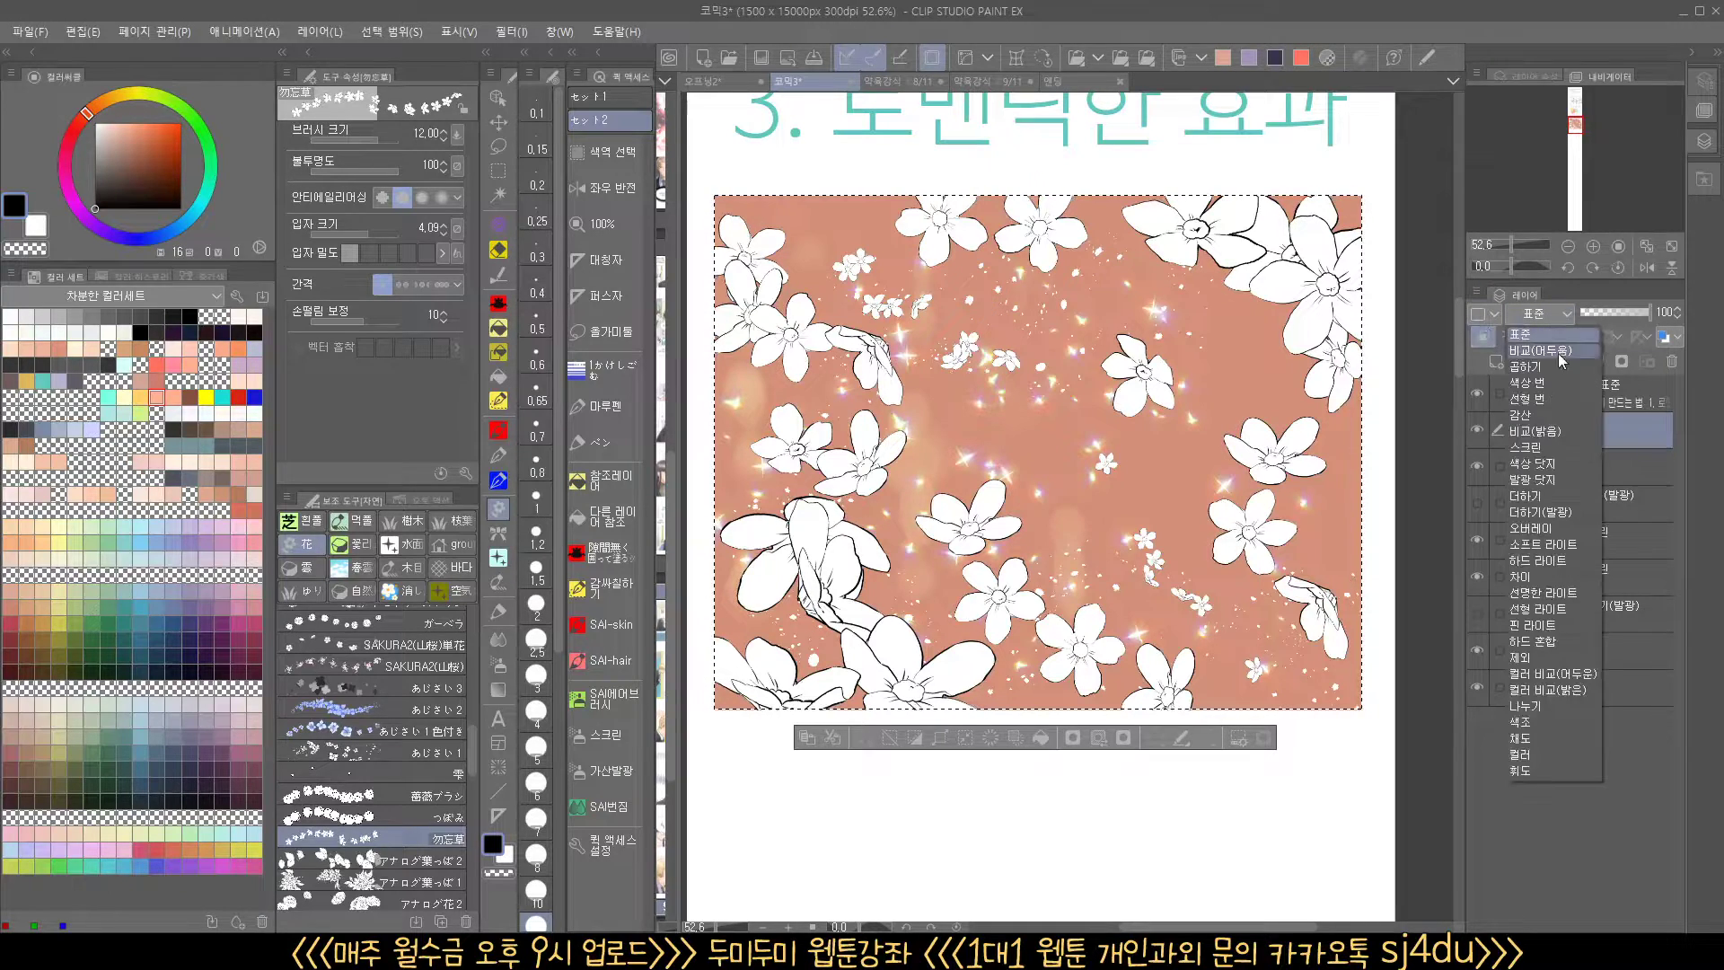
left_click(1558, 447)
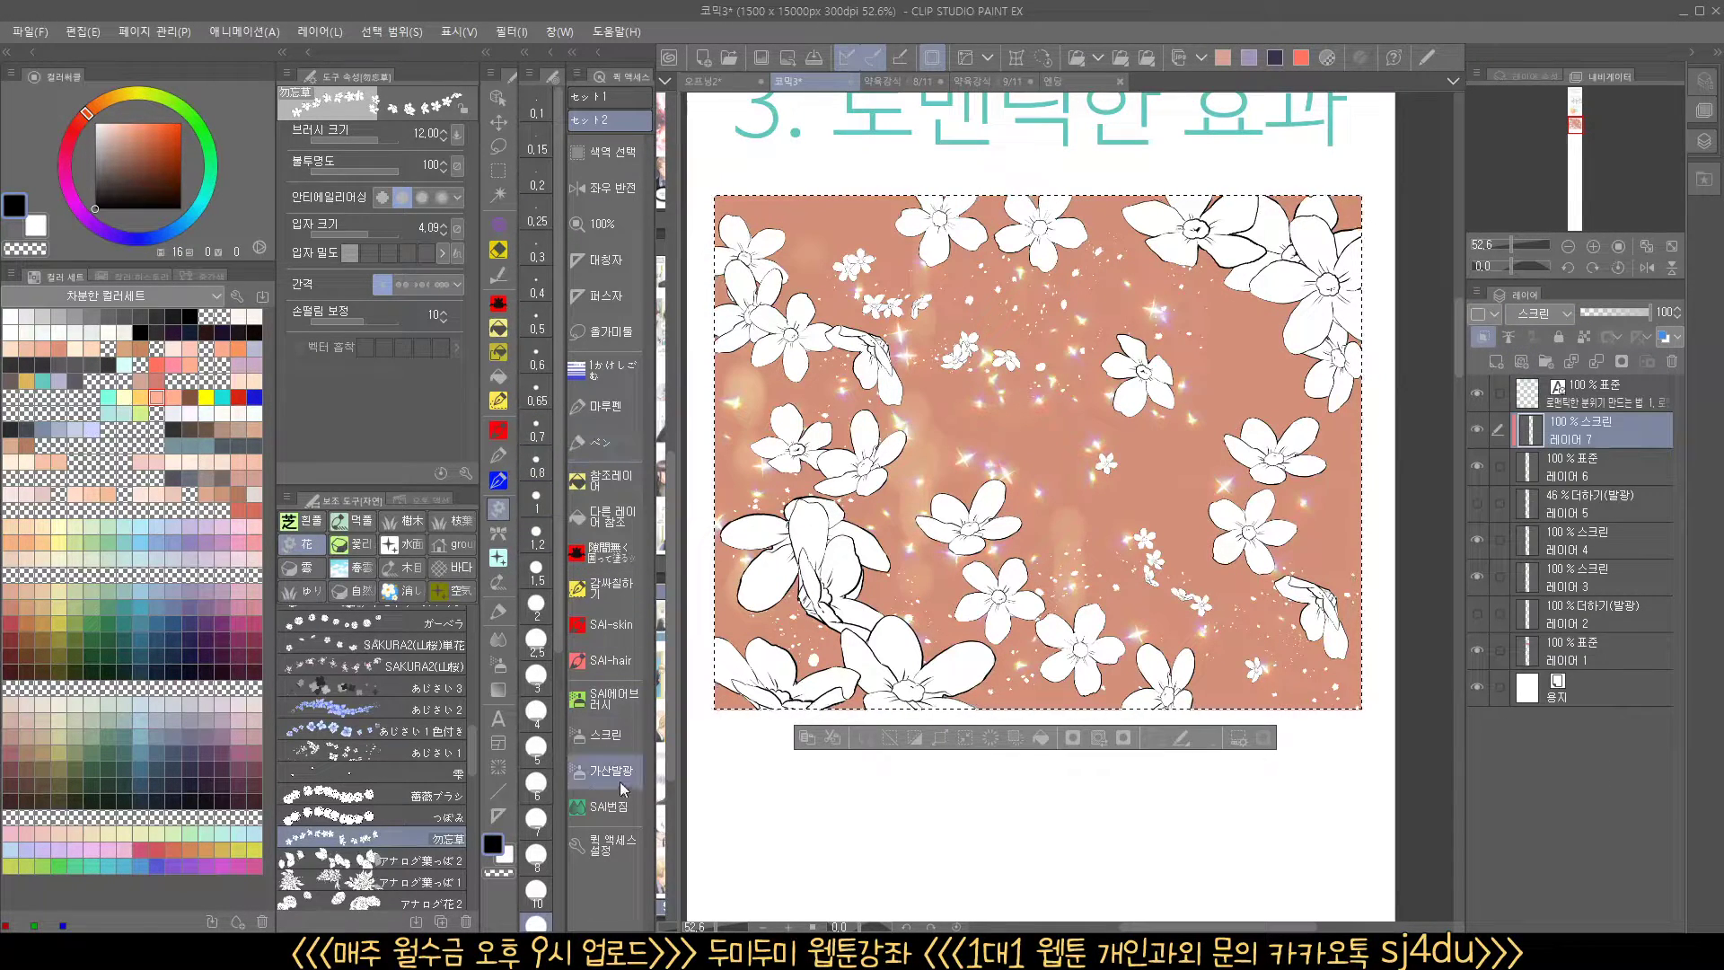
left_click(238, 396)
mouse_move(732, 247)
left_mouse_down()
mouse_move(876, 301)
mouse_move(912, 364)
mouse_move(840, 552)
mouse_move(998, 669)
left_mouse_up()
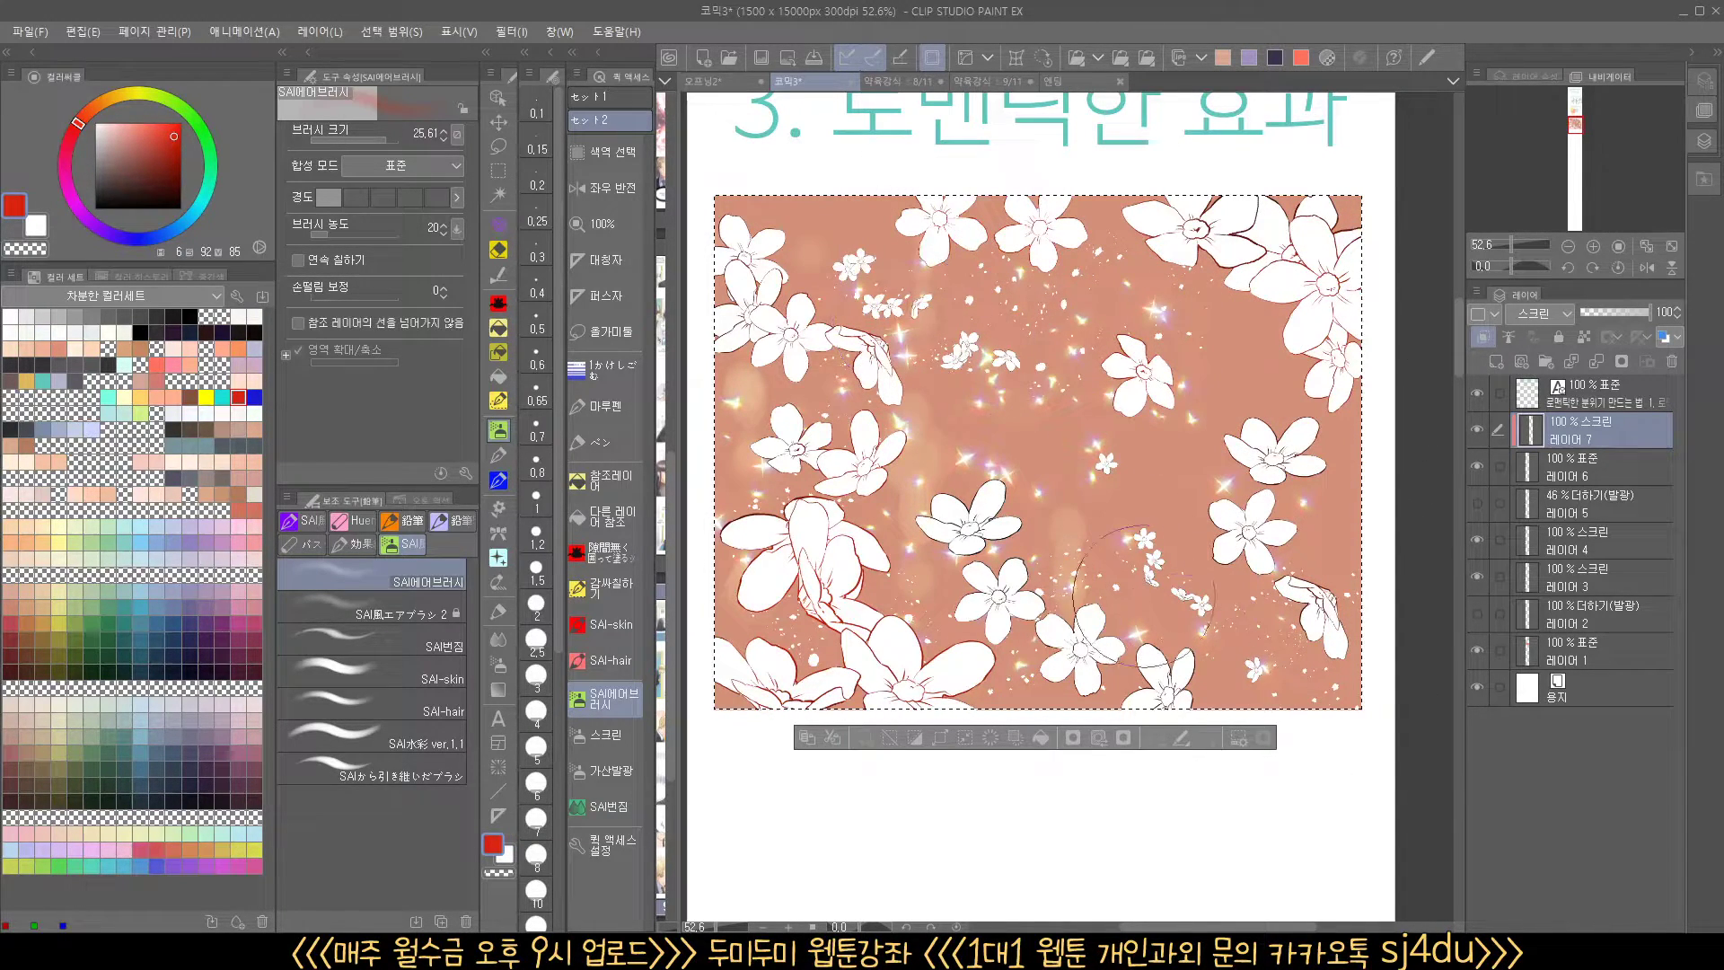
Shade the flower petals in peach with the SAI airbrush at size 18.72 on a new clipped 곱하기 layer
left_click(1496, 361)
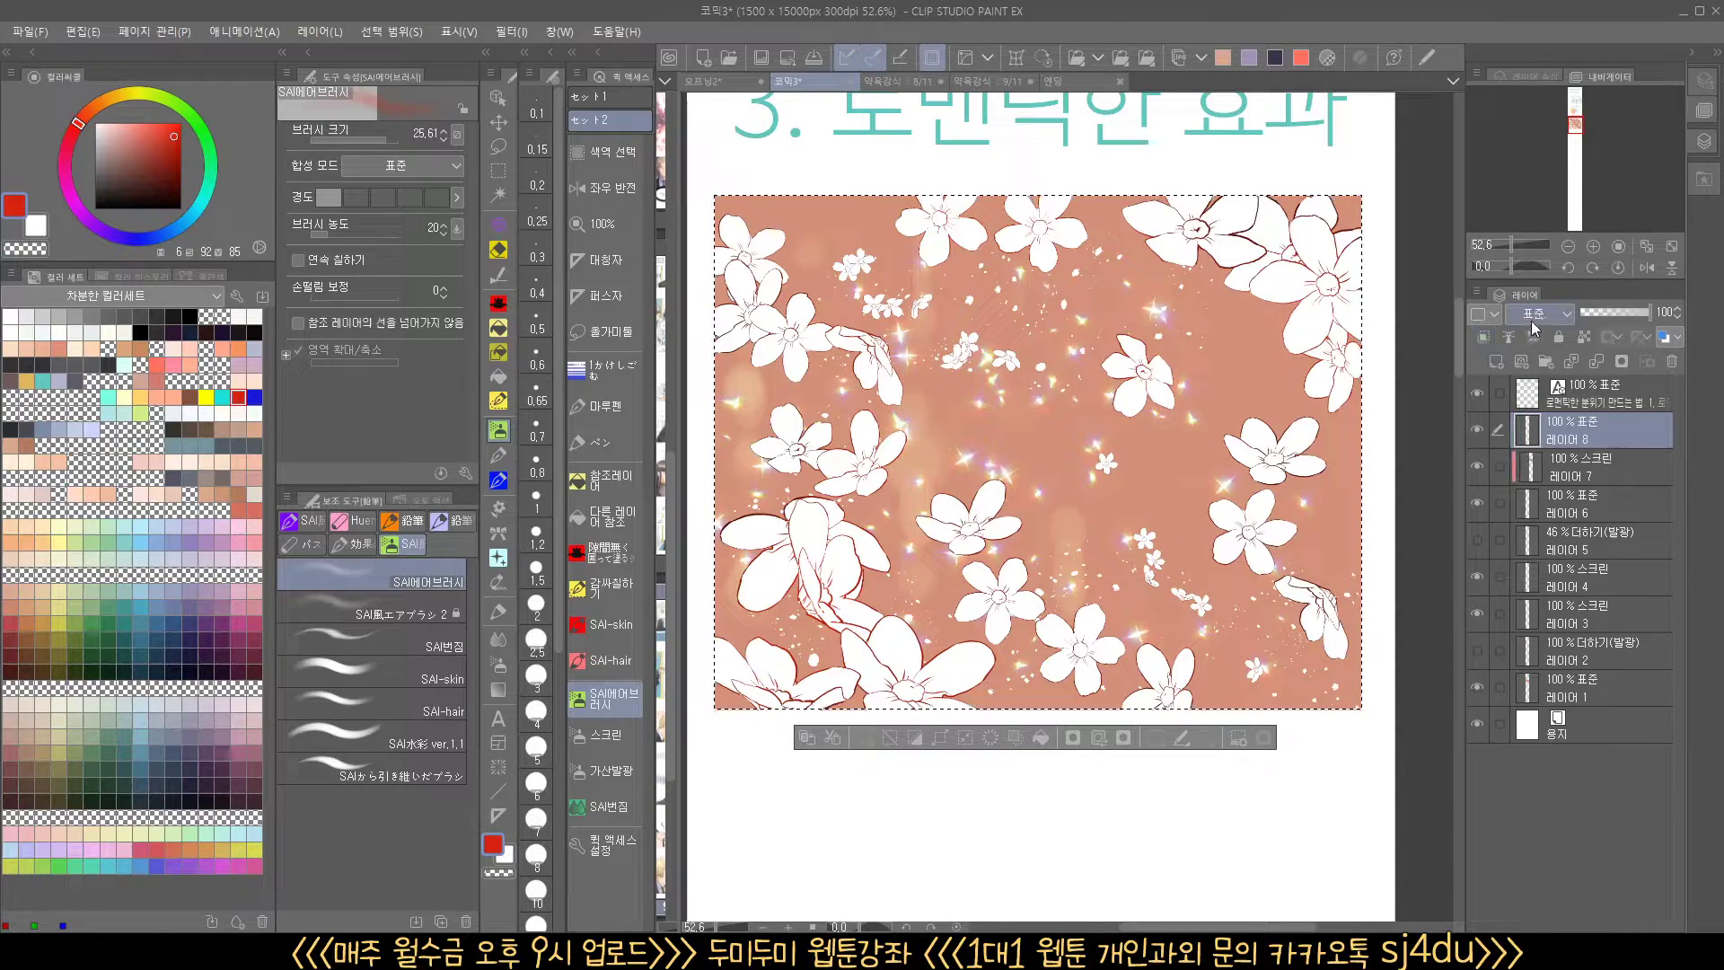
left_click(1539, 315)
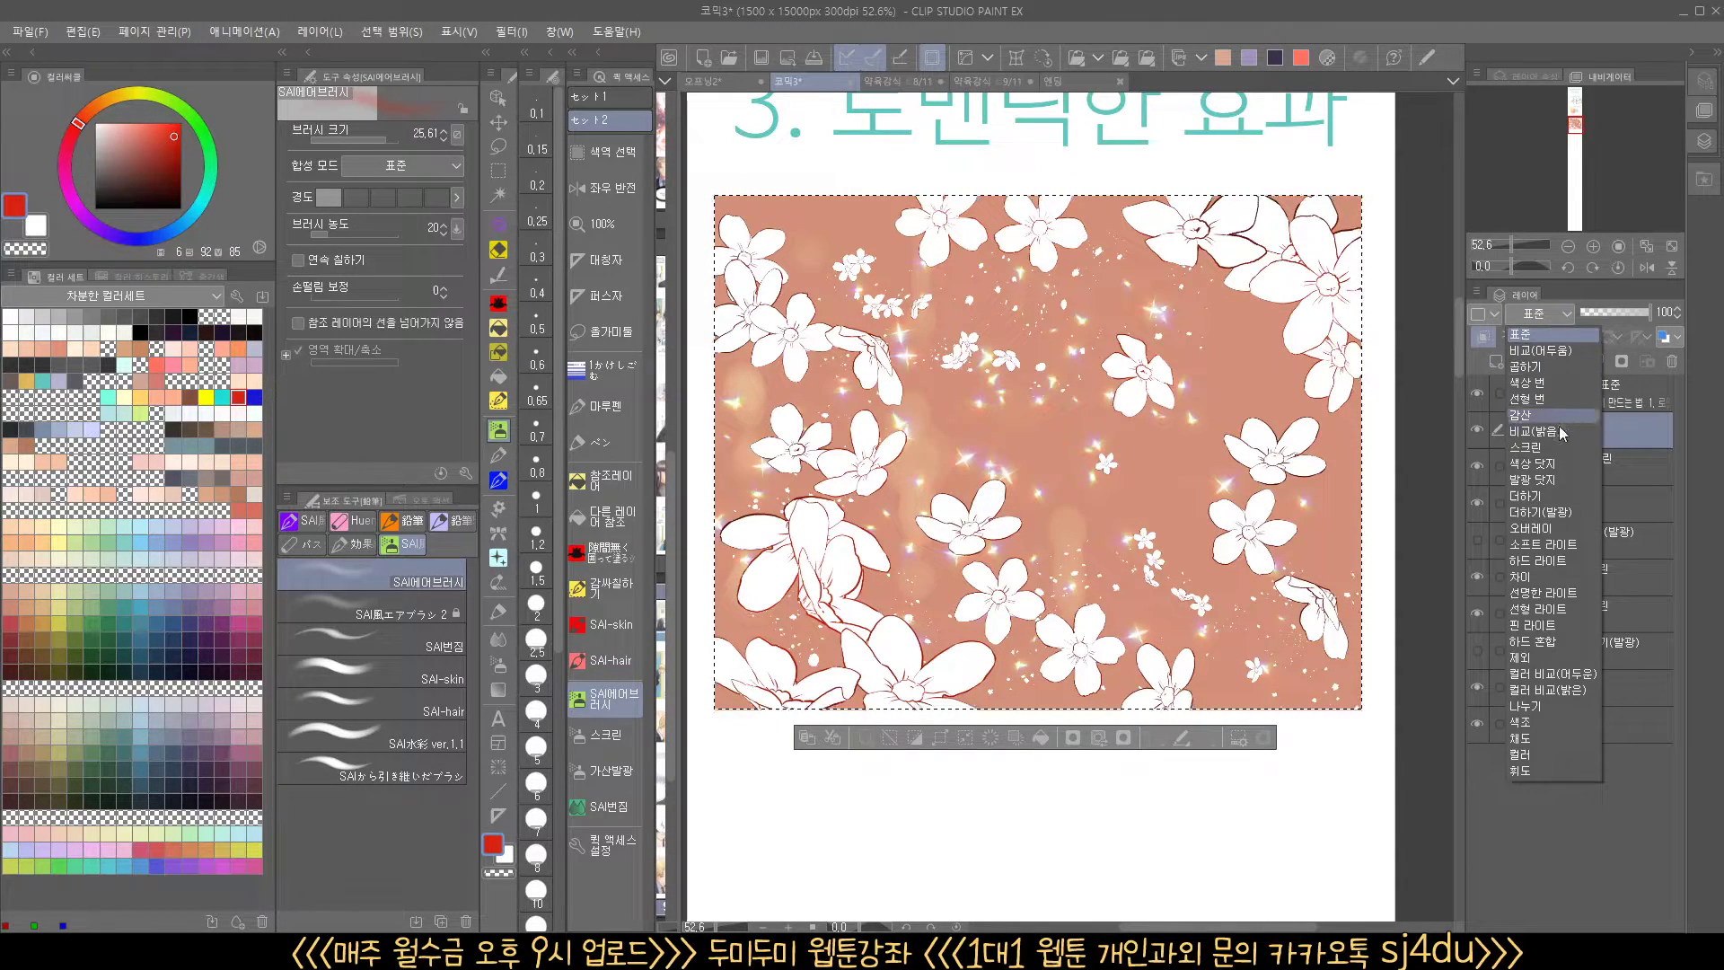
left_click(1533, 367)
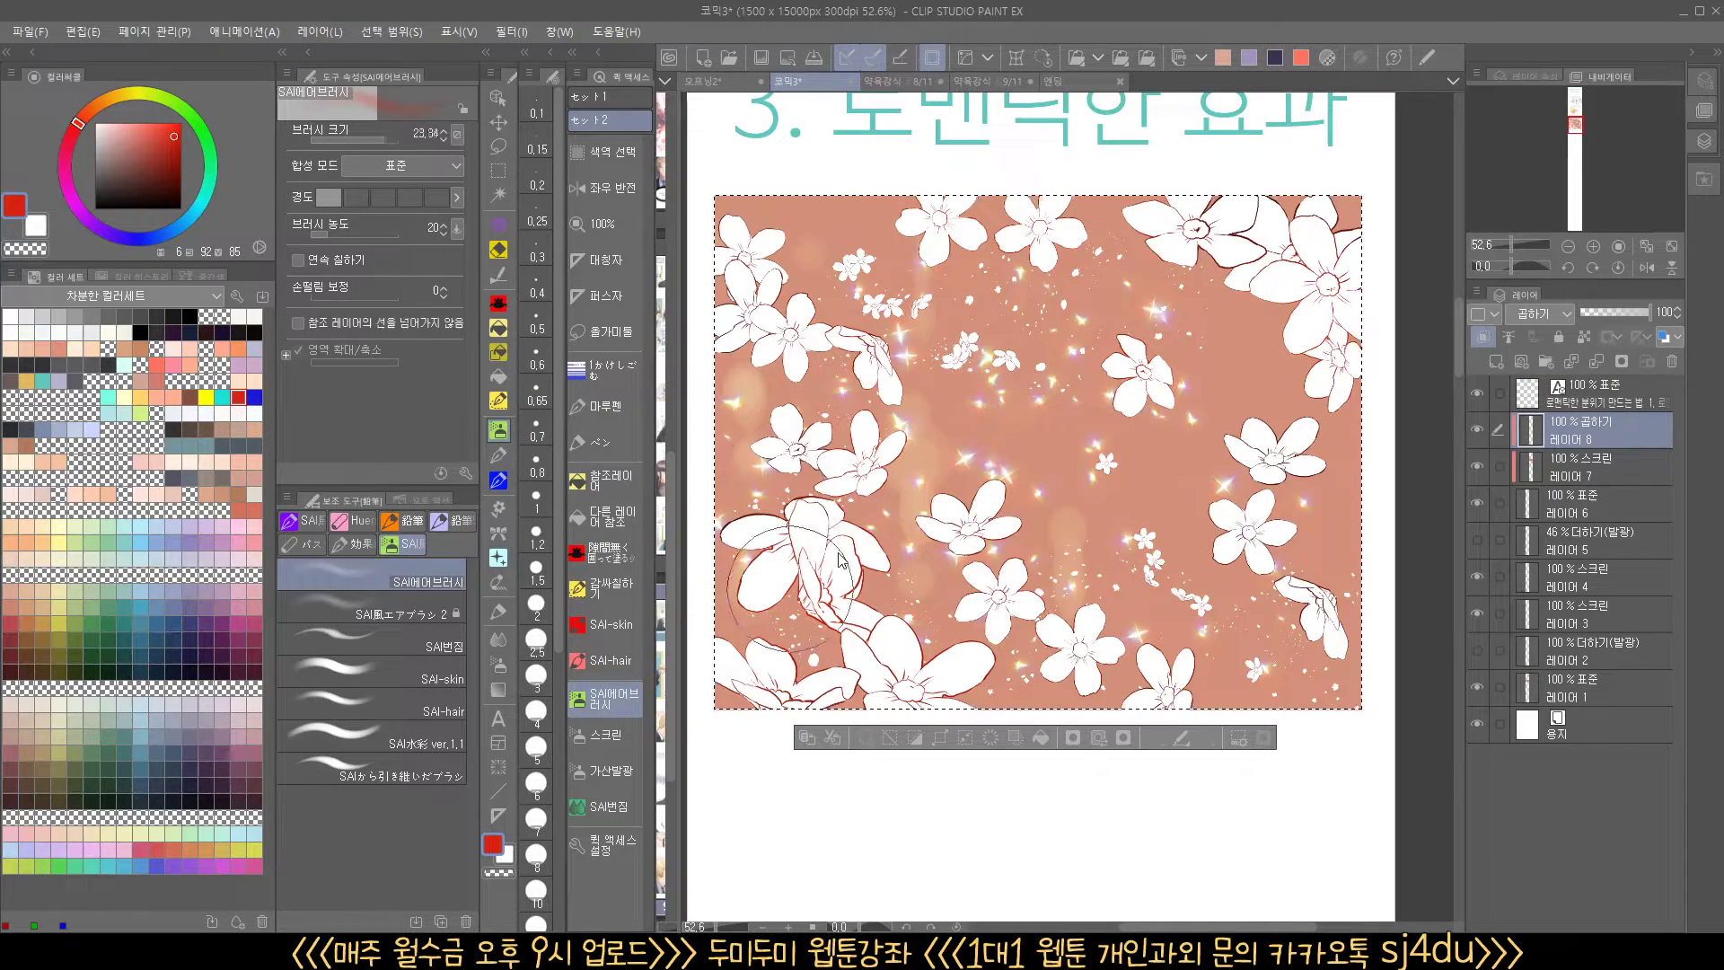
left_click(175, 396)
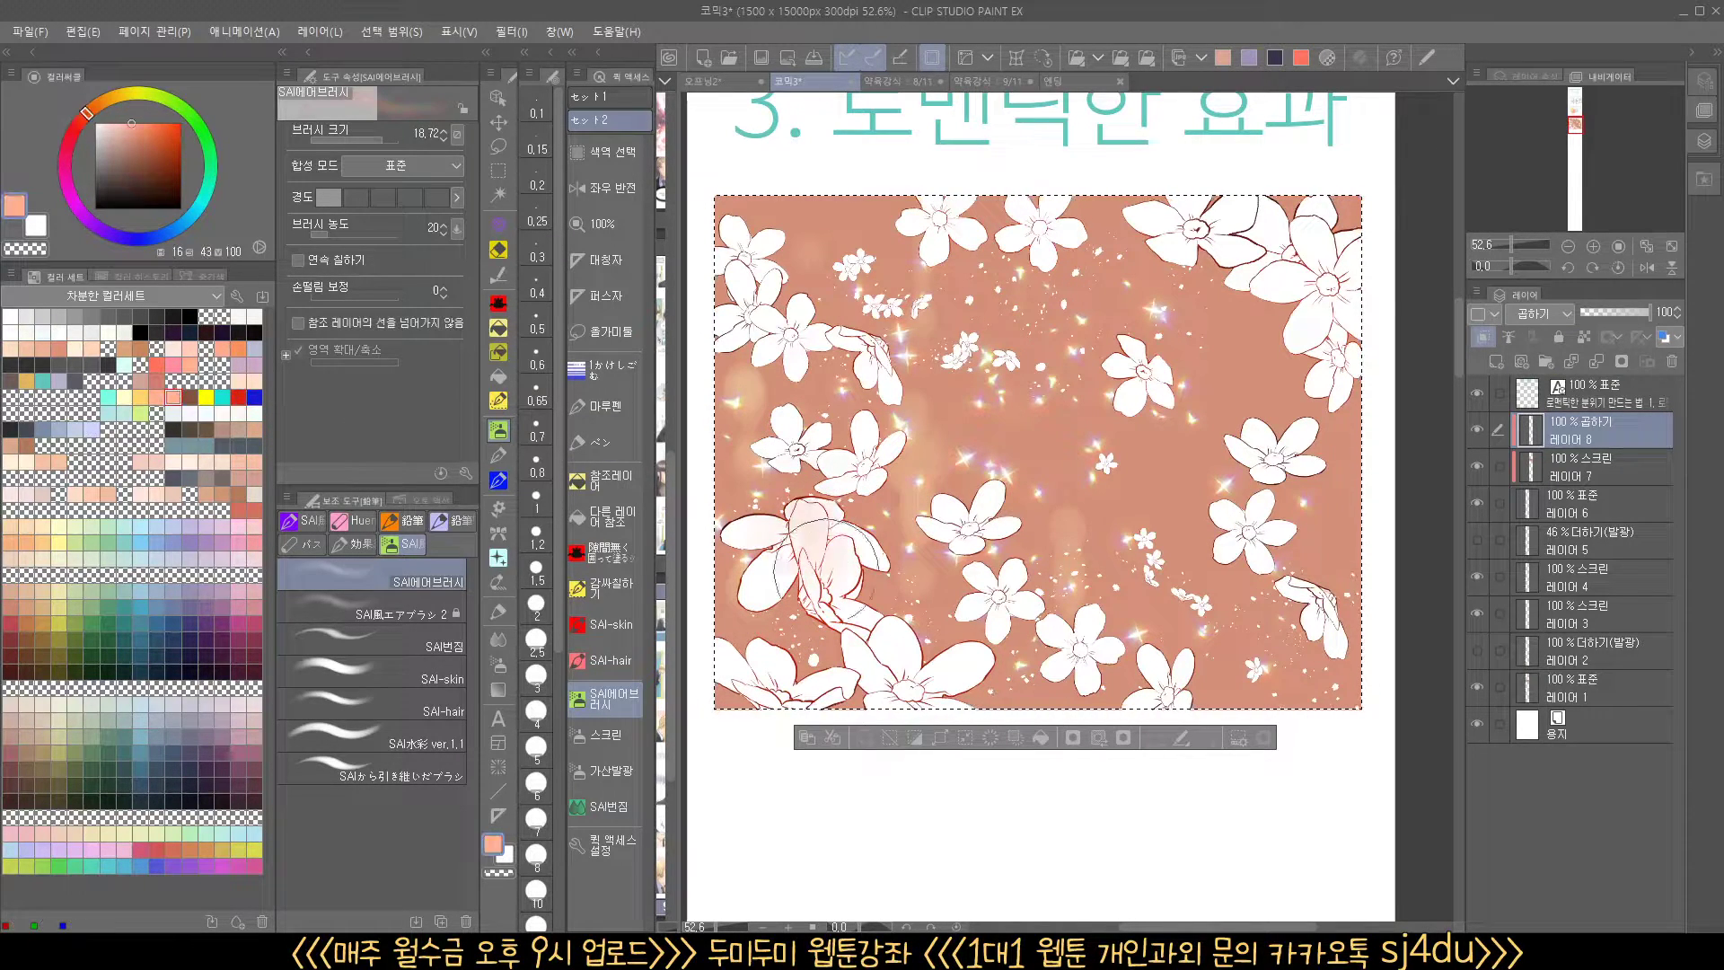
left_click_drag(808, 525, 831, 601)
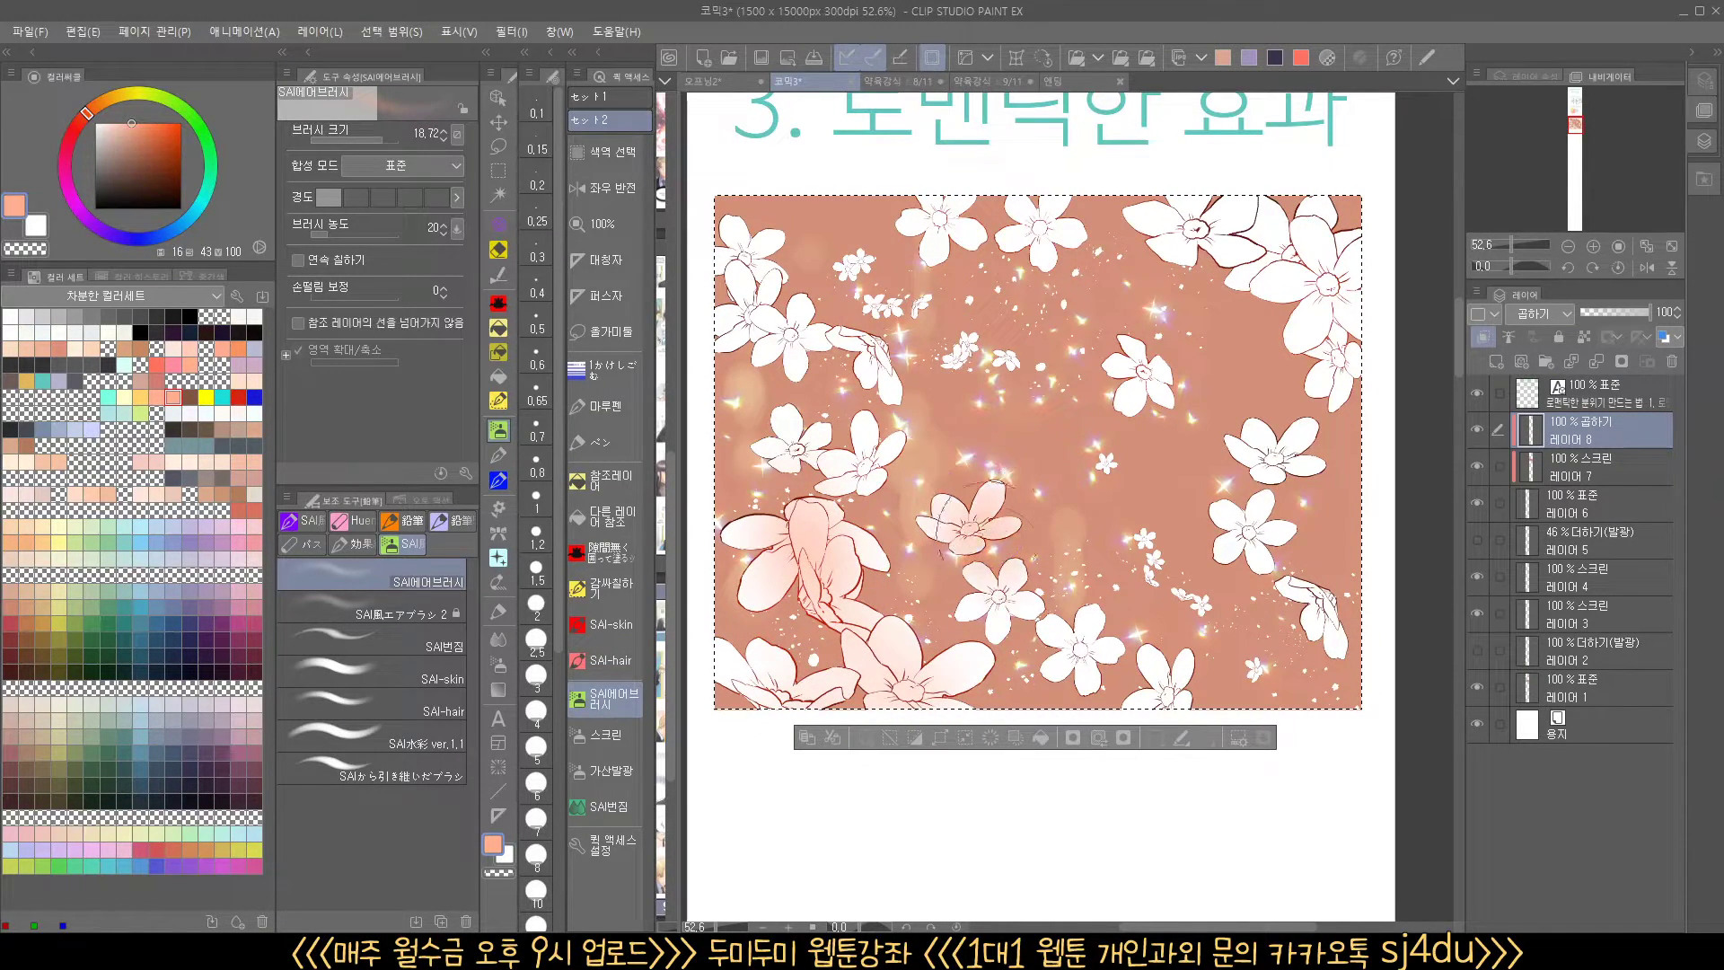
left_click_drag(807, 299, 754, 274)
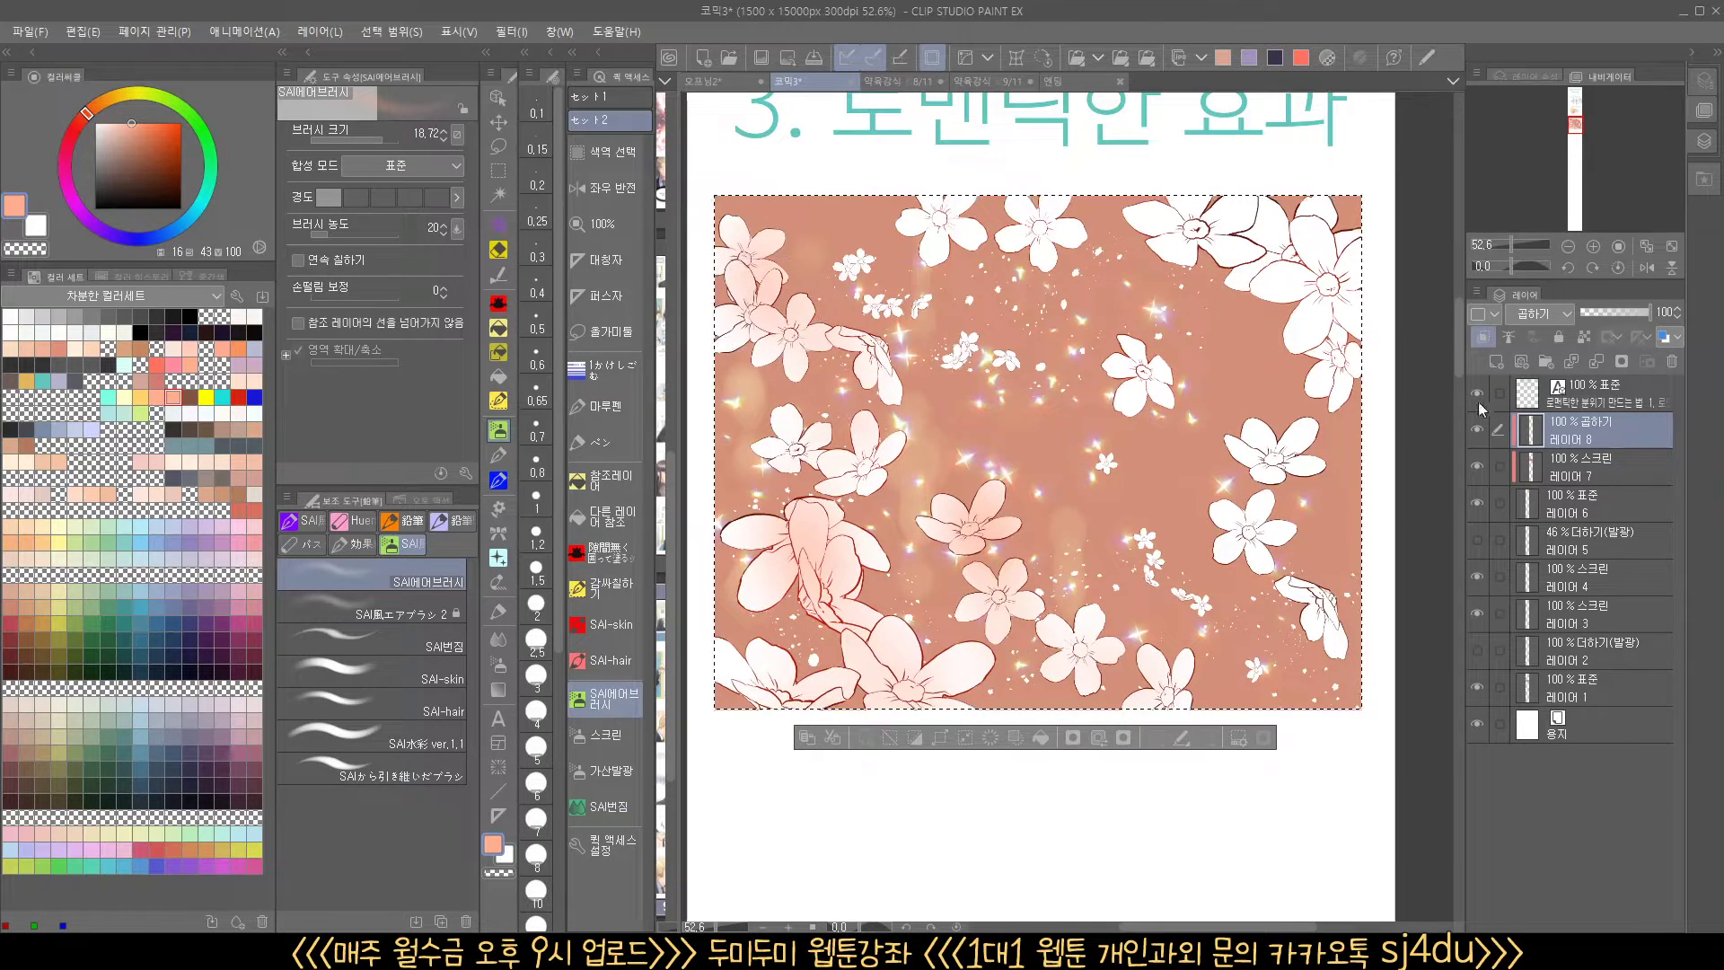
mouse_move(1338, 333)
left_mouse_down()
mouse_move(1262, 496)
mouse_move(1322, 507)
left_mouse_up()
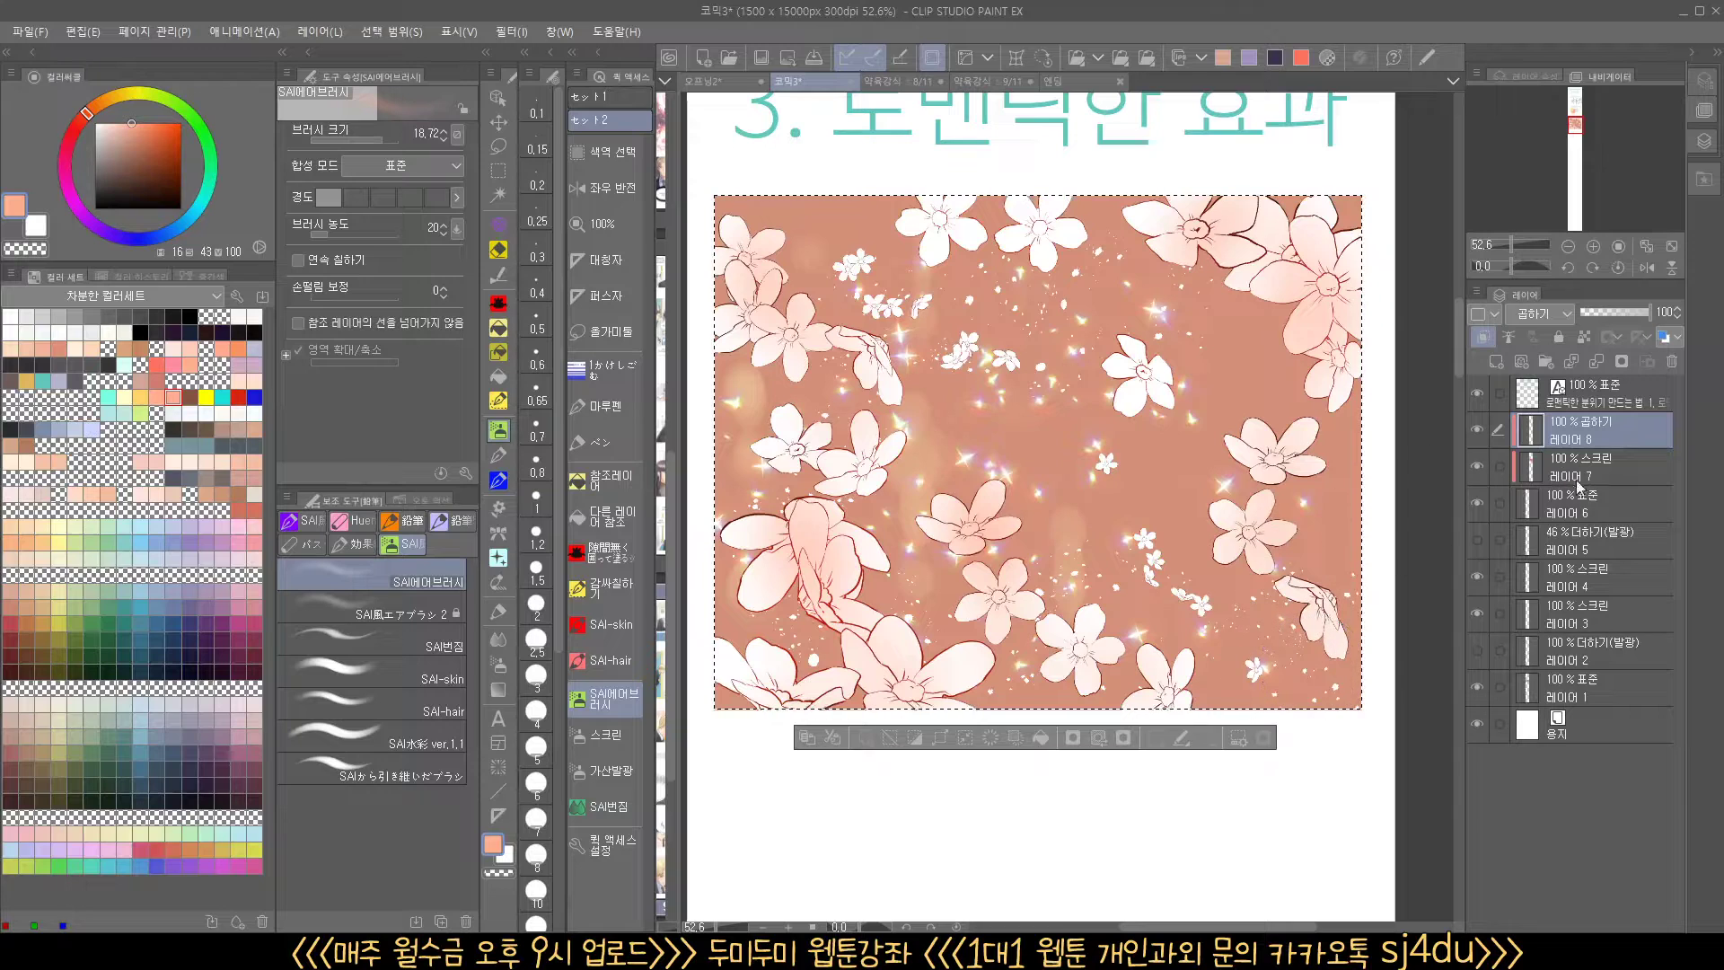
Hide and show the white flower layer to check the base beneath the clipped colouring
left_click(1526, 505)
left_click(1478, 503)
left_click(1478, 503)
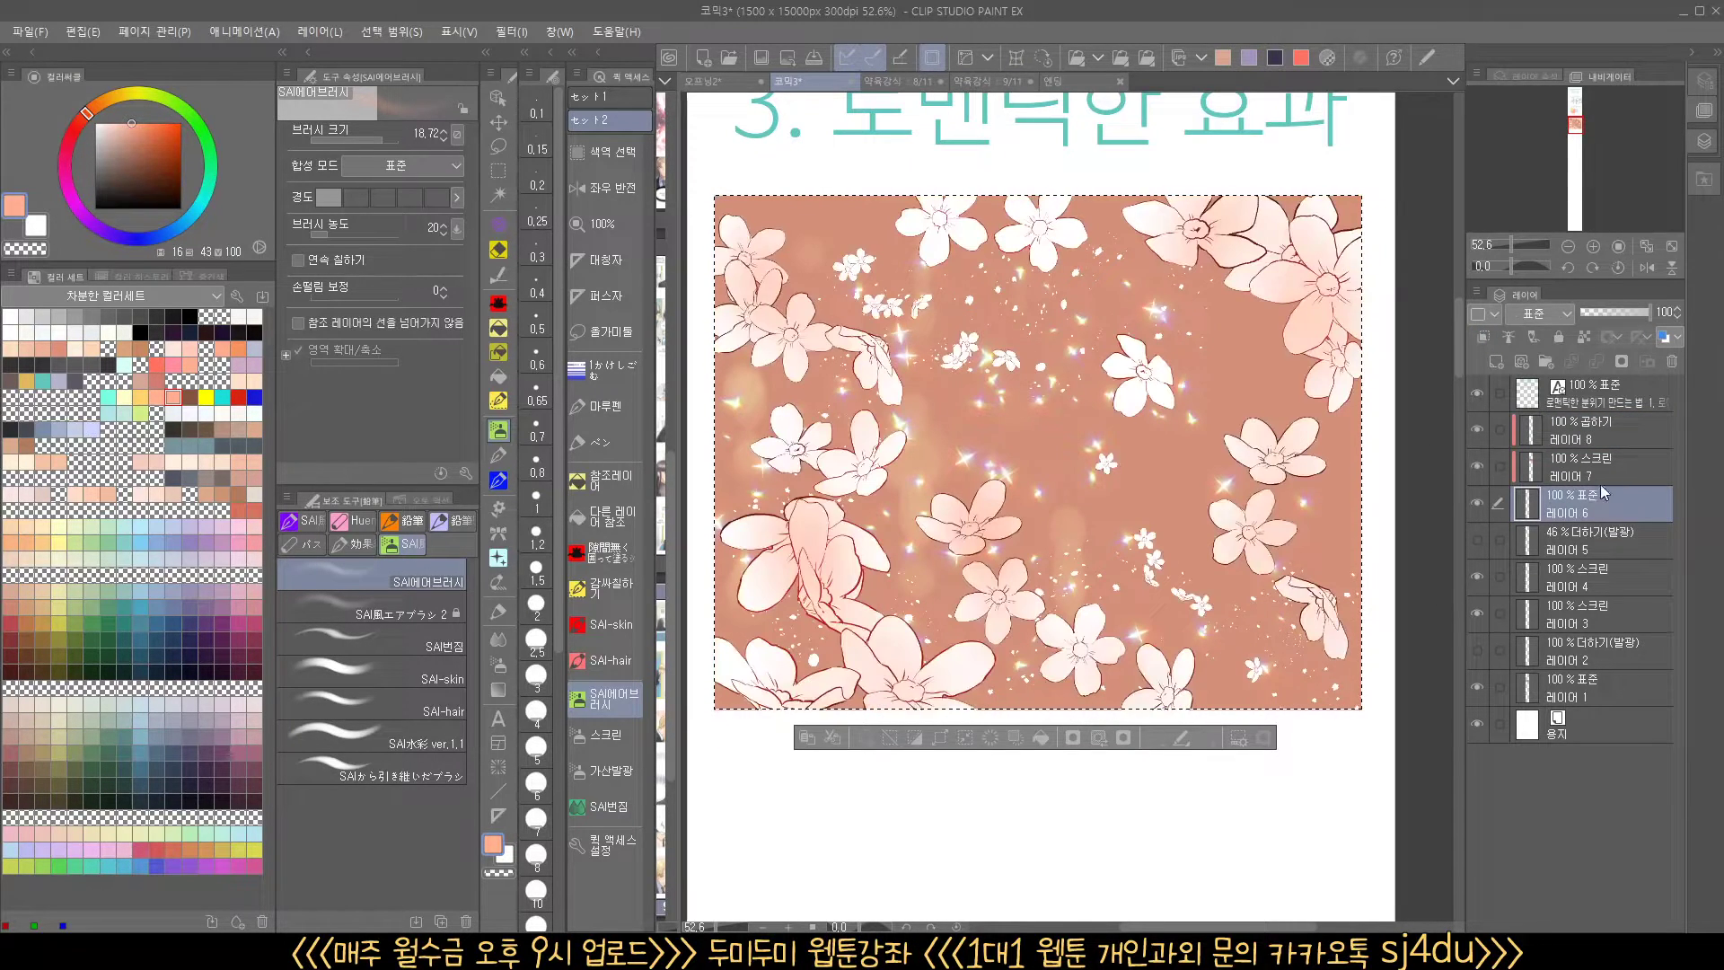
Deepen the flower centres with coral red on the 곱하기 layer, using the SAI airbrush at size 5.34
left_click(1580, 431)
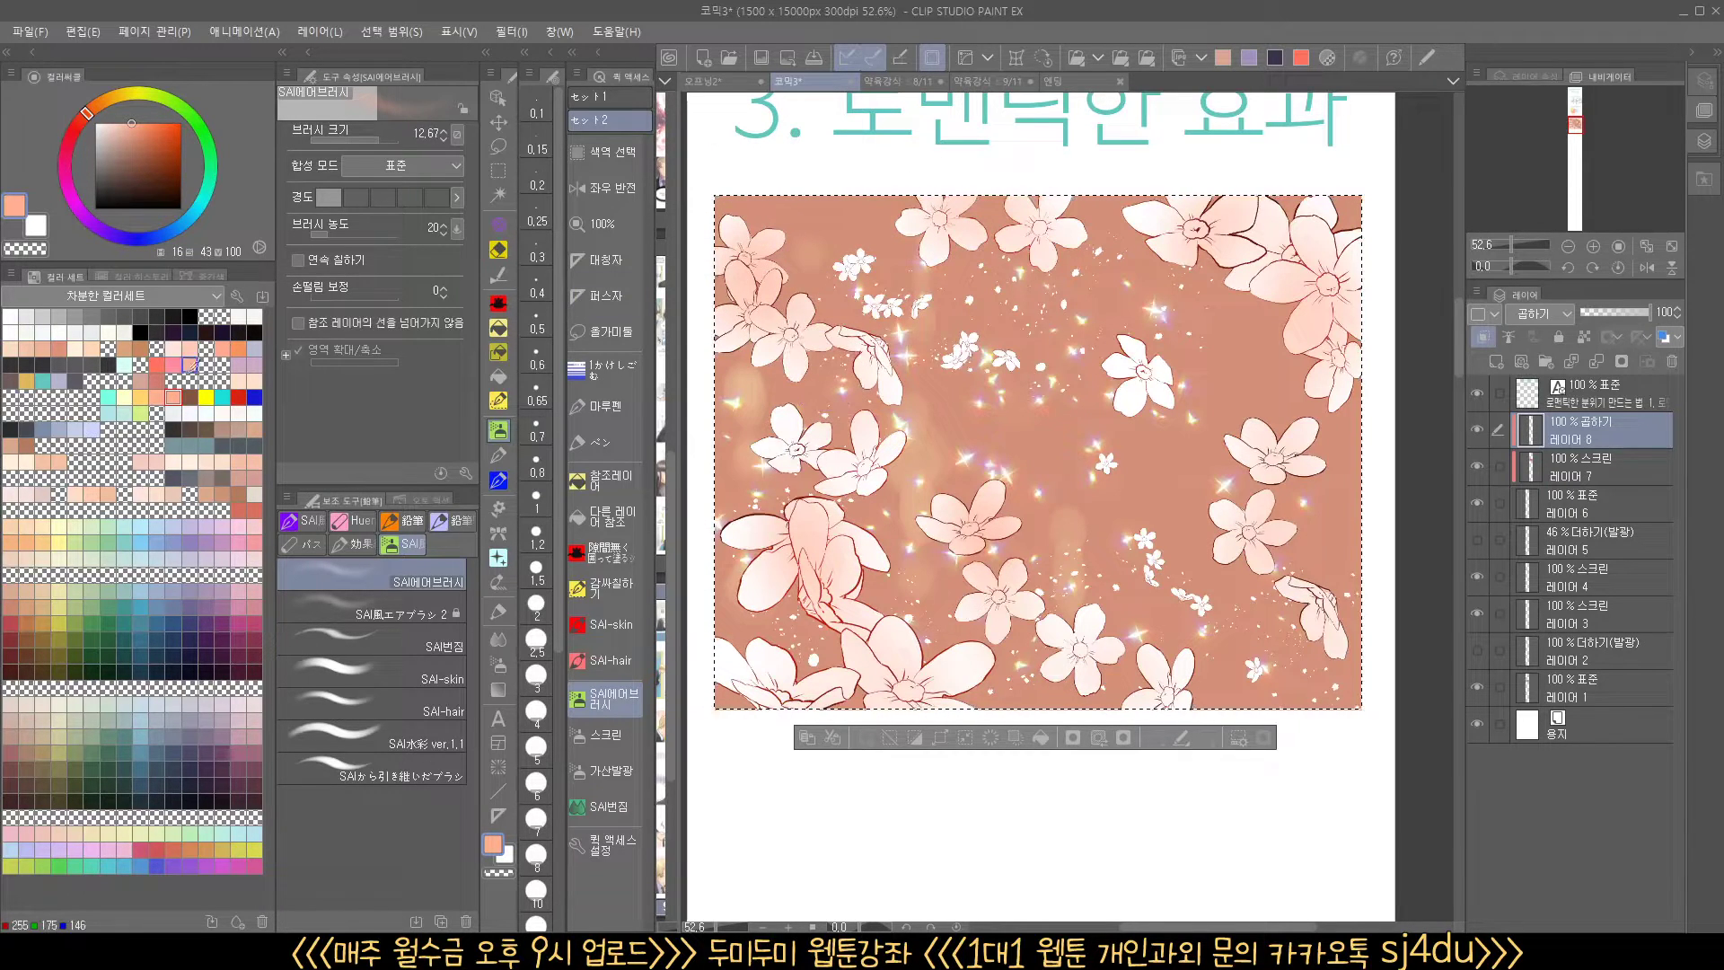
left_click(157, 364)
key("bracketleft")
key("bracketleft")
key("bracketleft")
key("bracketleft")
key("bracketright")
key("bracketright")
left_click_drag(794, 330, 789, 336)
left_click_drag(822, 534, 865, 632)
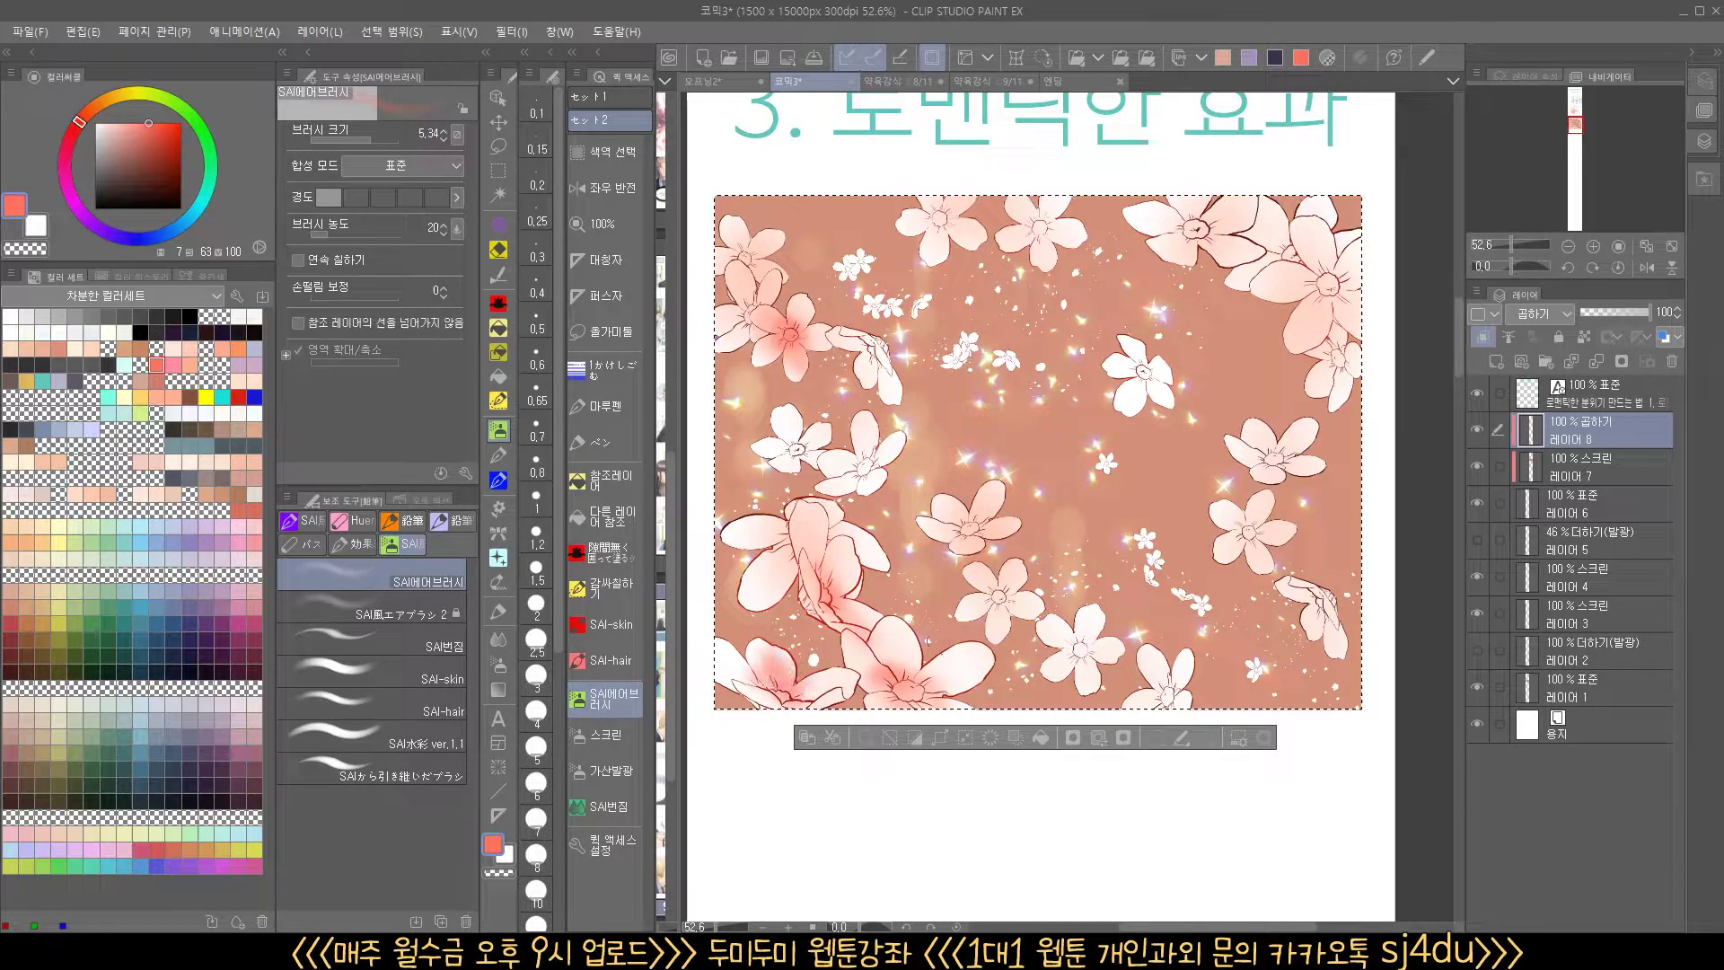
mouse_move(995, 596)
left_mouse_down()
mouse_move(1083, 645)
mouse_move(1064, 672)
left_mouse_up()
left_click_drag(1166, 693, 1171, 679)
mouse_move(1296, 324)
left_mouse_down()
mouse_move(1322, 271)
mouse_move(1331, 299)
mouse_move(1347, 238)
mouse_move(1343, 253)
mouse_move(1329, 220)
mouse_move(1219, 232)
mouse_move(1232, 215)
mouse_move(1187, 239)
mouse_move(1178, 205)
mouse_move(1191, 239)
left_mouse_up()
left_click_drag(1042, 217, 1045, 228)
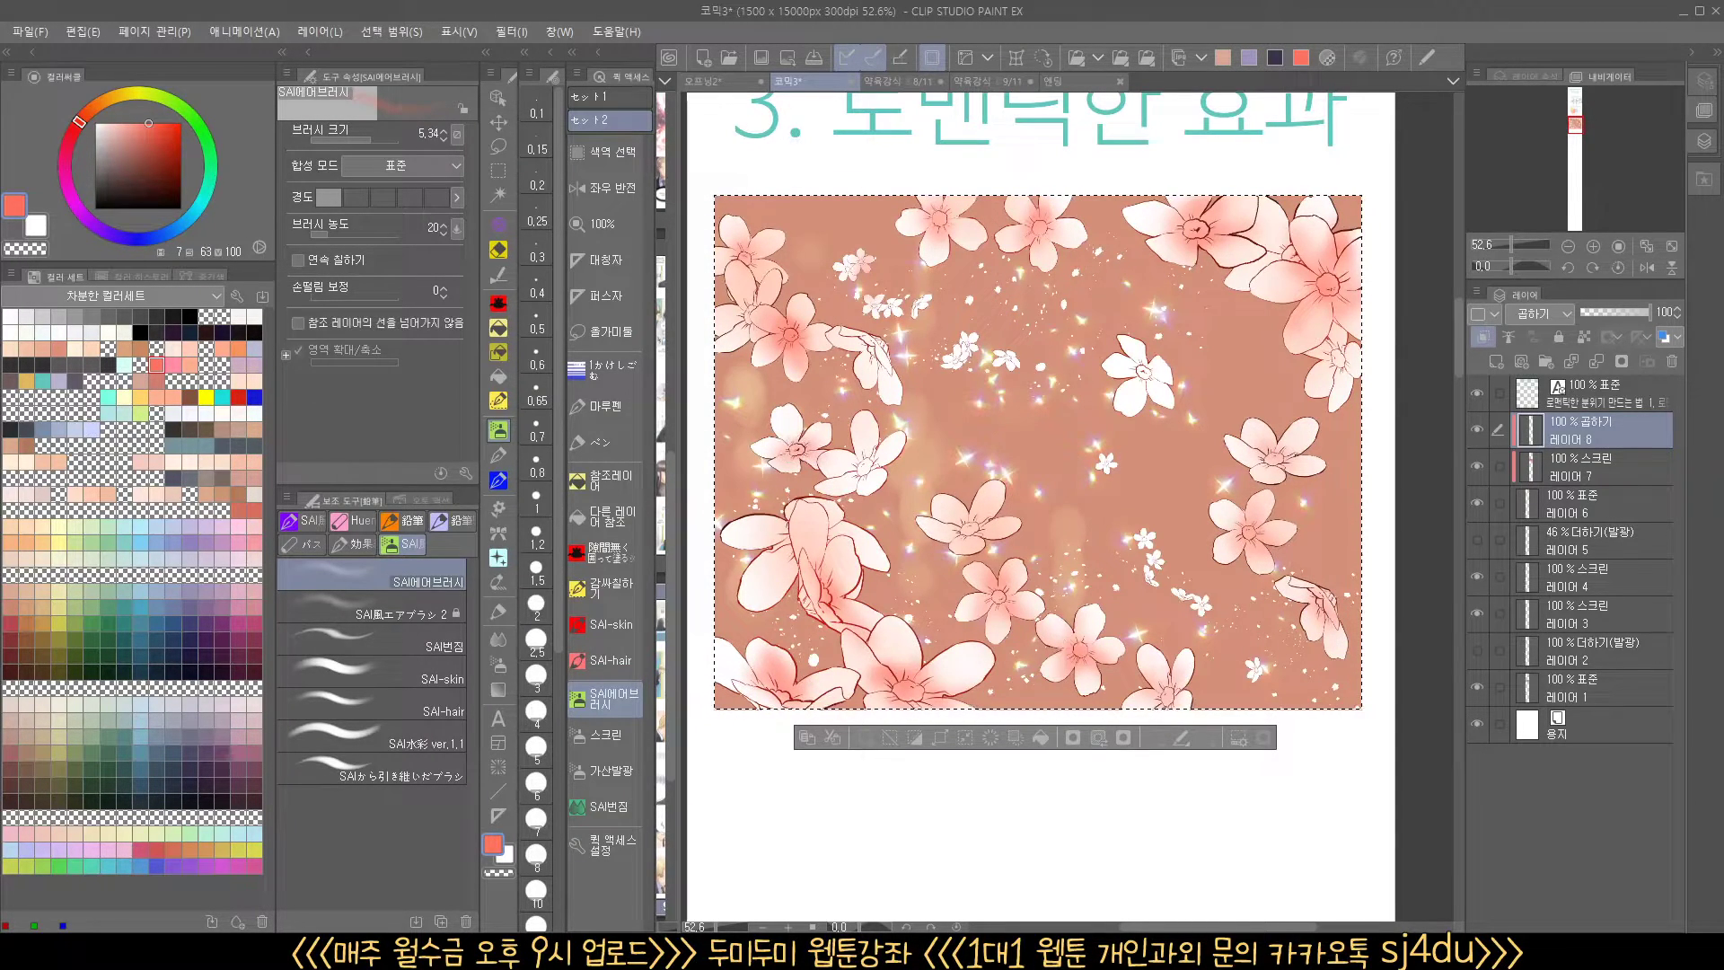
Add the text "널 좋아해" in the middle of the flower illustration, above a new layer over the heading text
left_click(1570, 403)
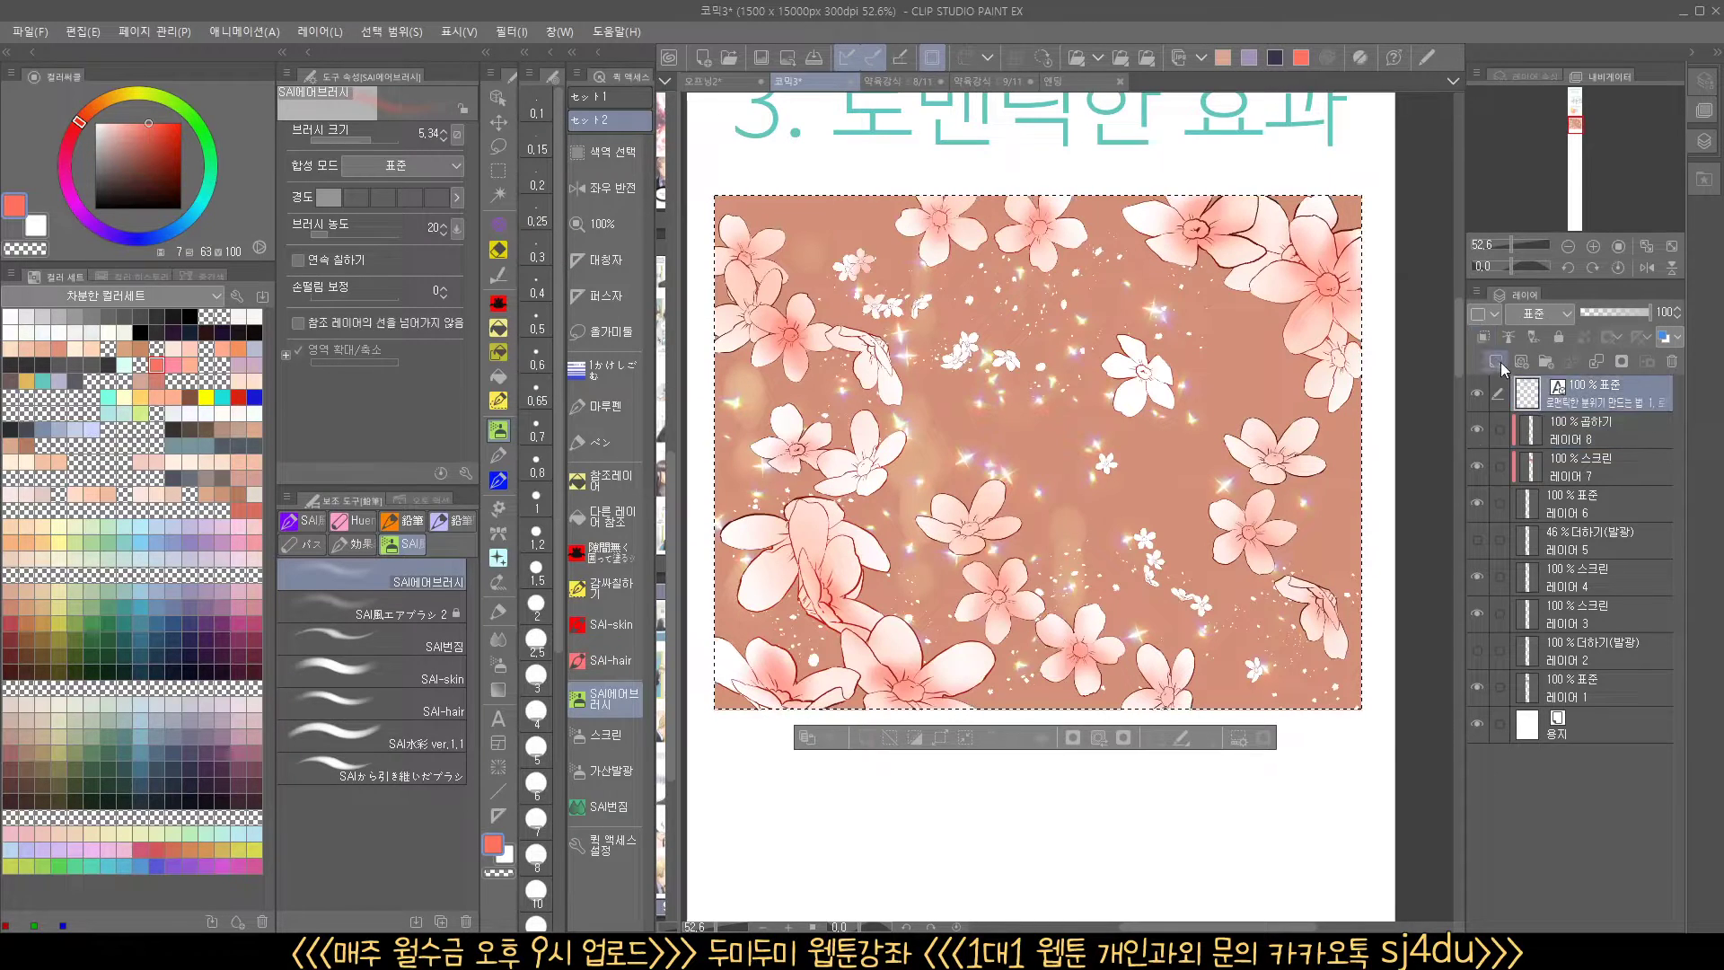
left_click(1496, 361)
left_click(498, 718)
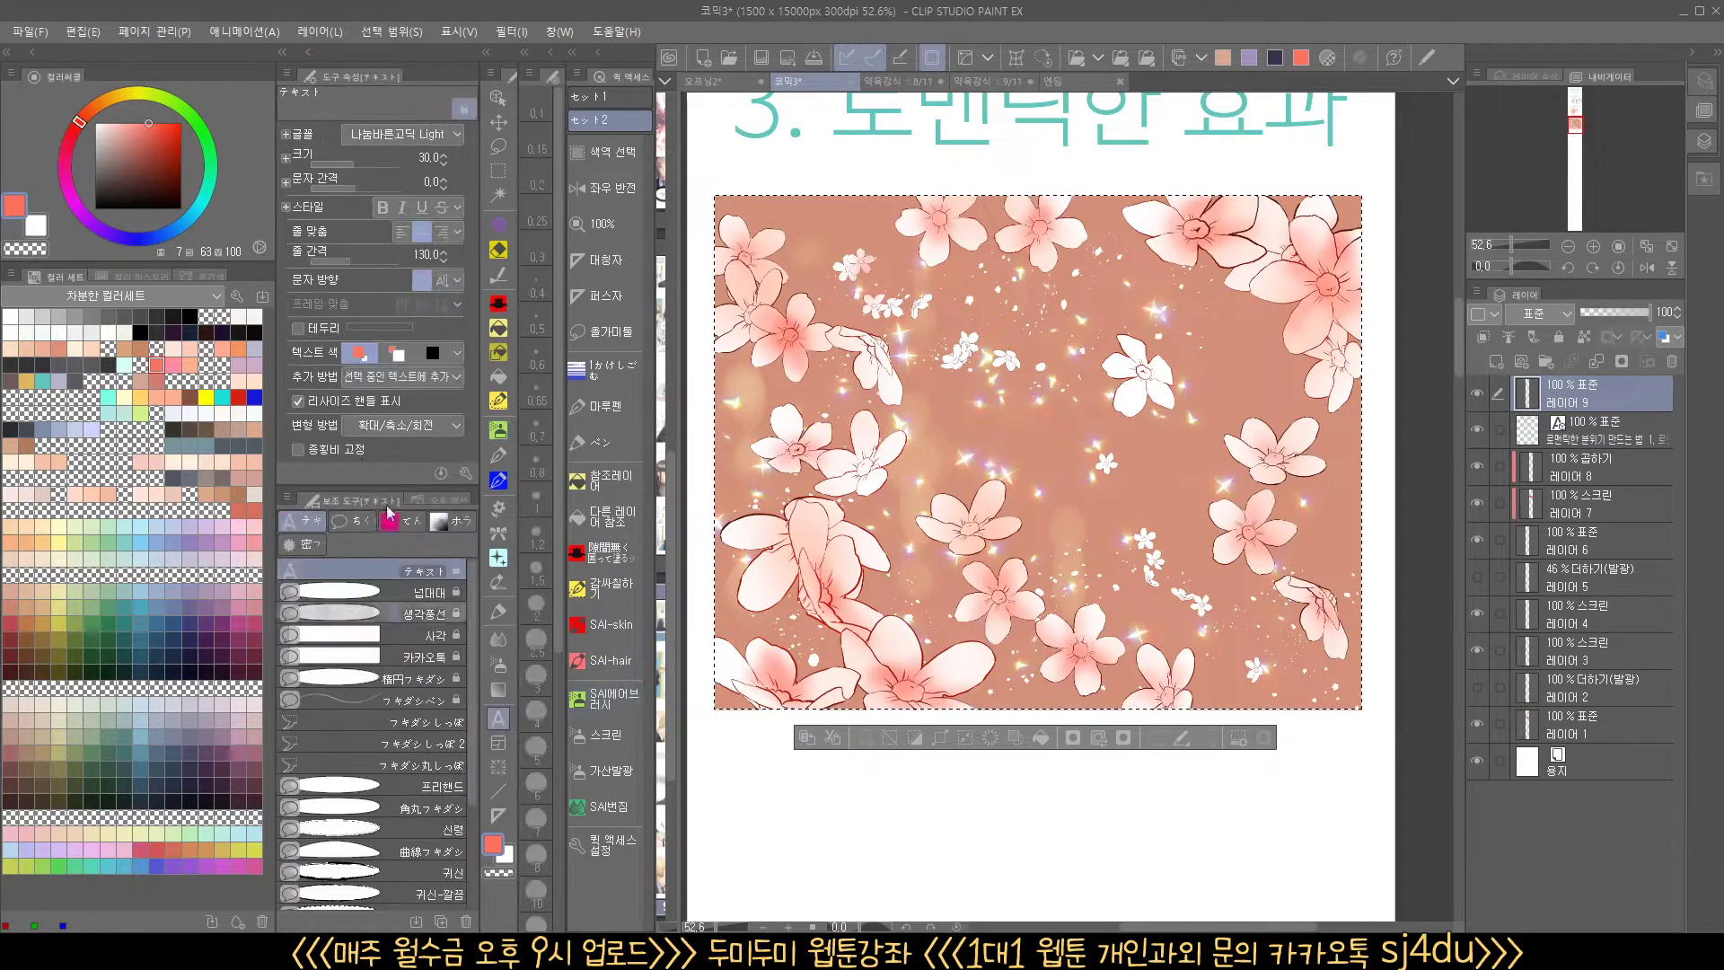
left_click(988, 417)
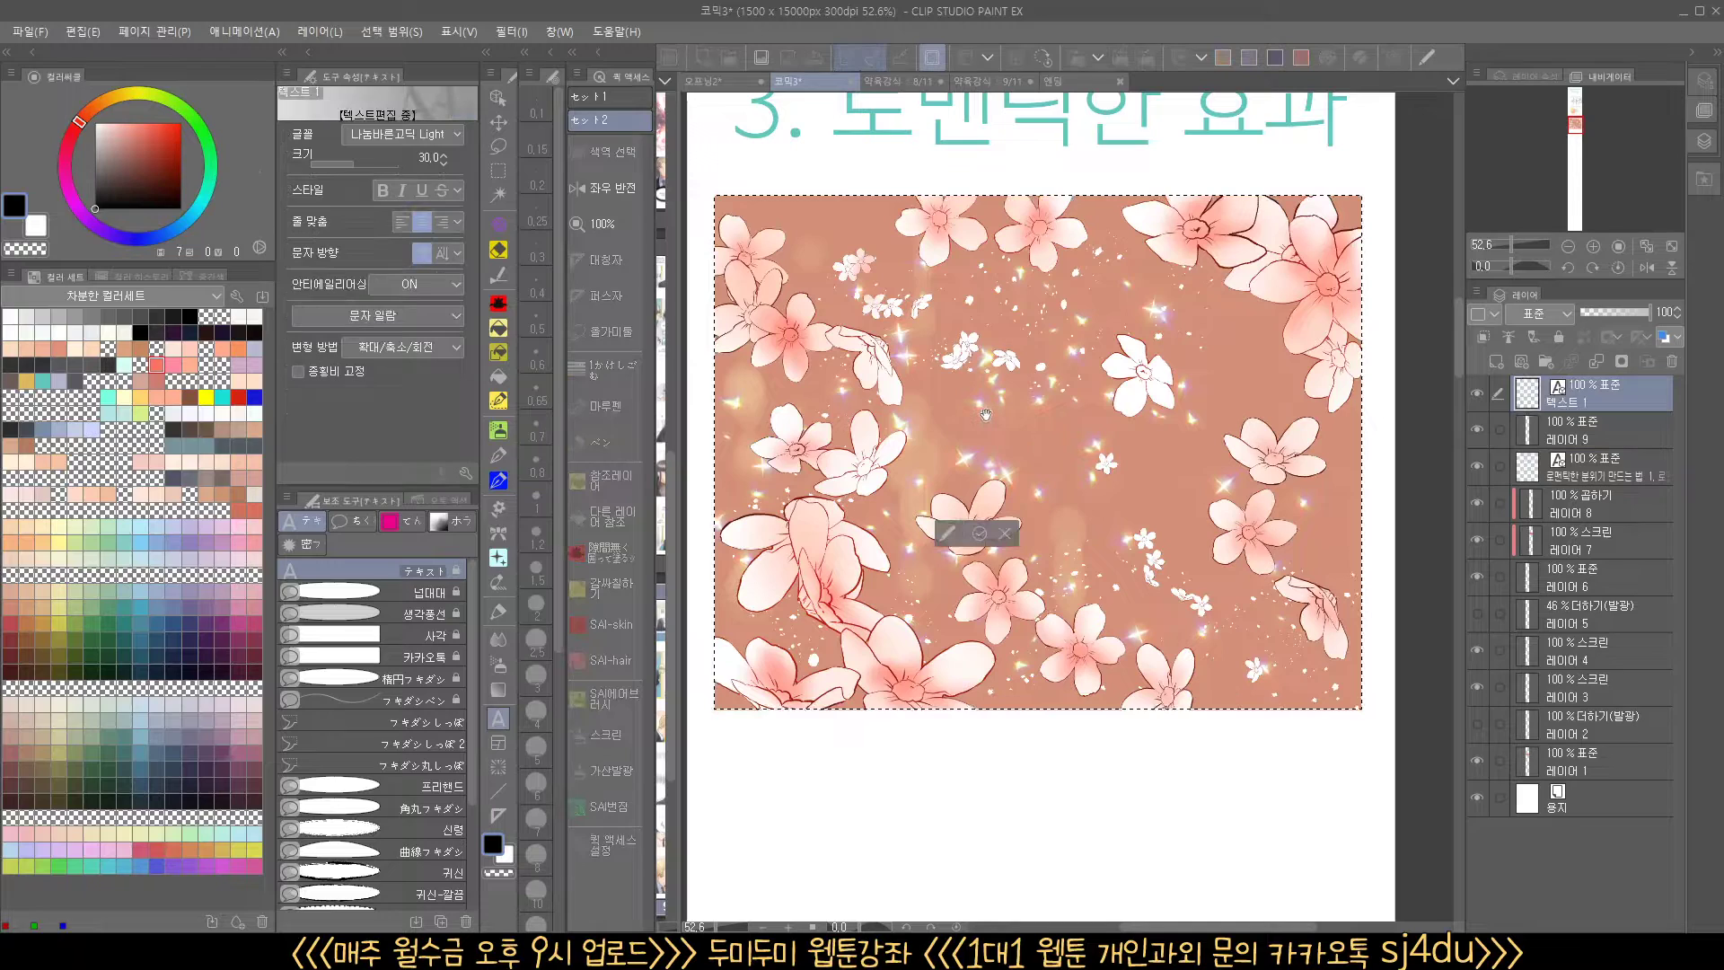
key("BackSpace")
type("널")
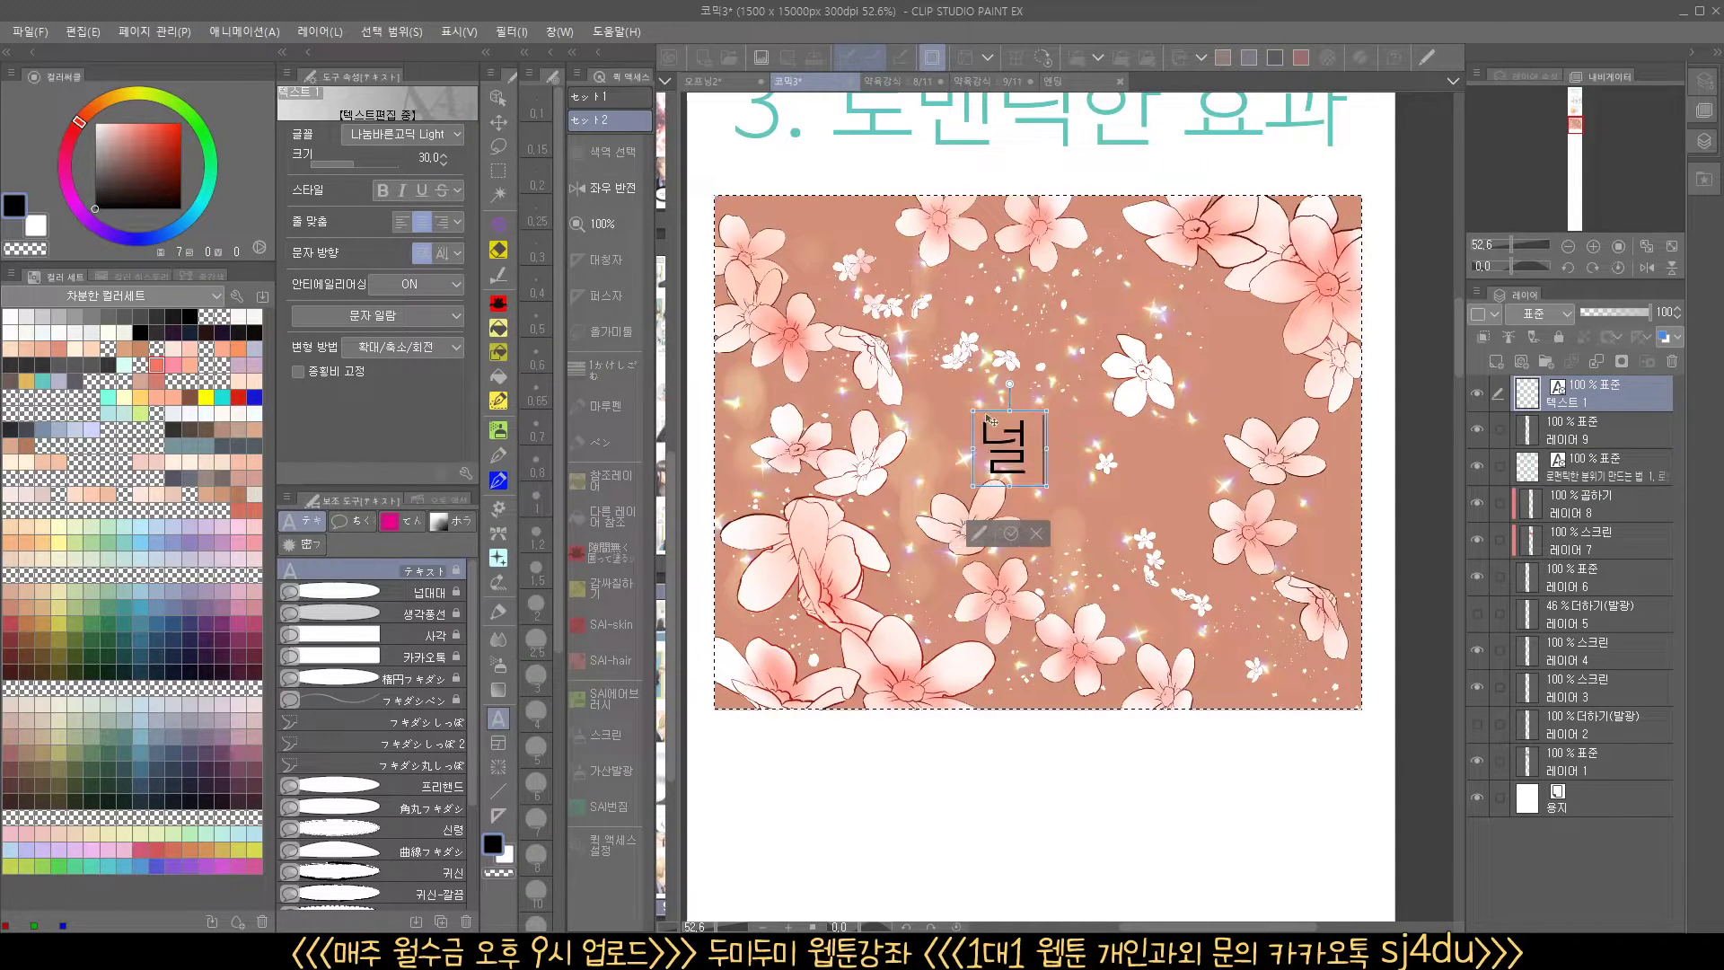
type(" 좋아해")
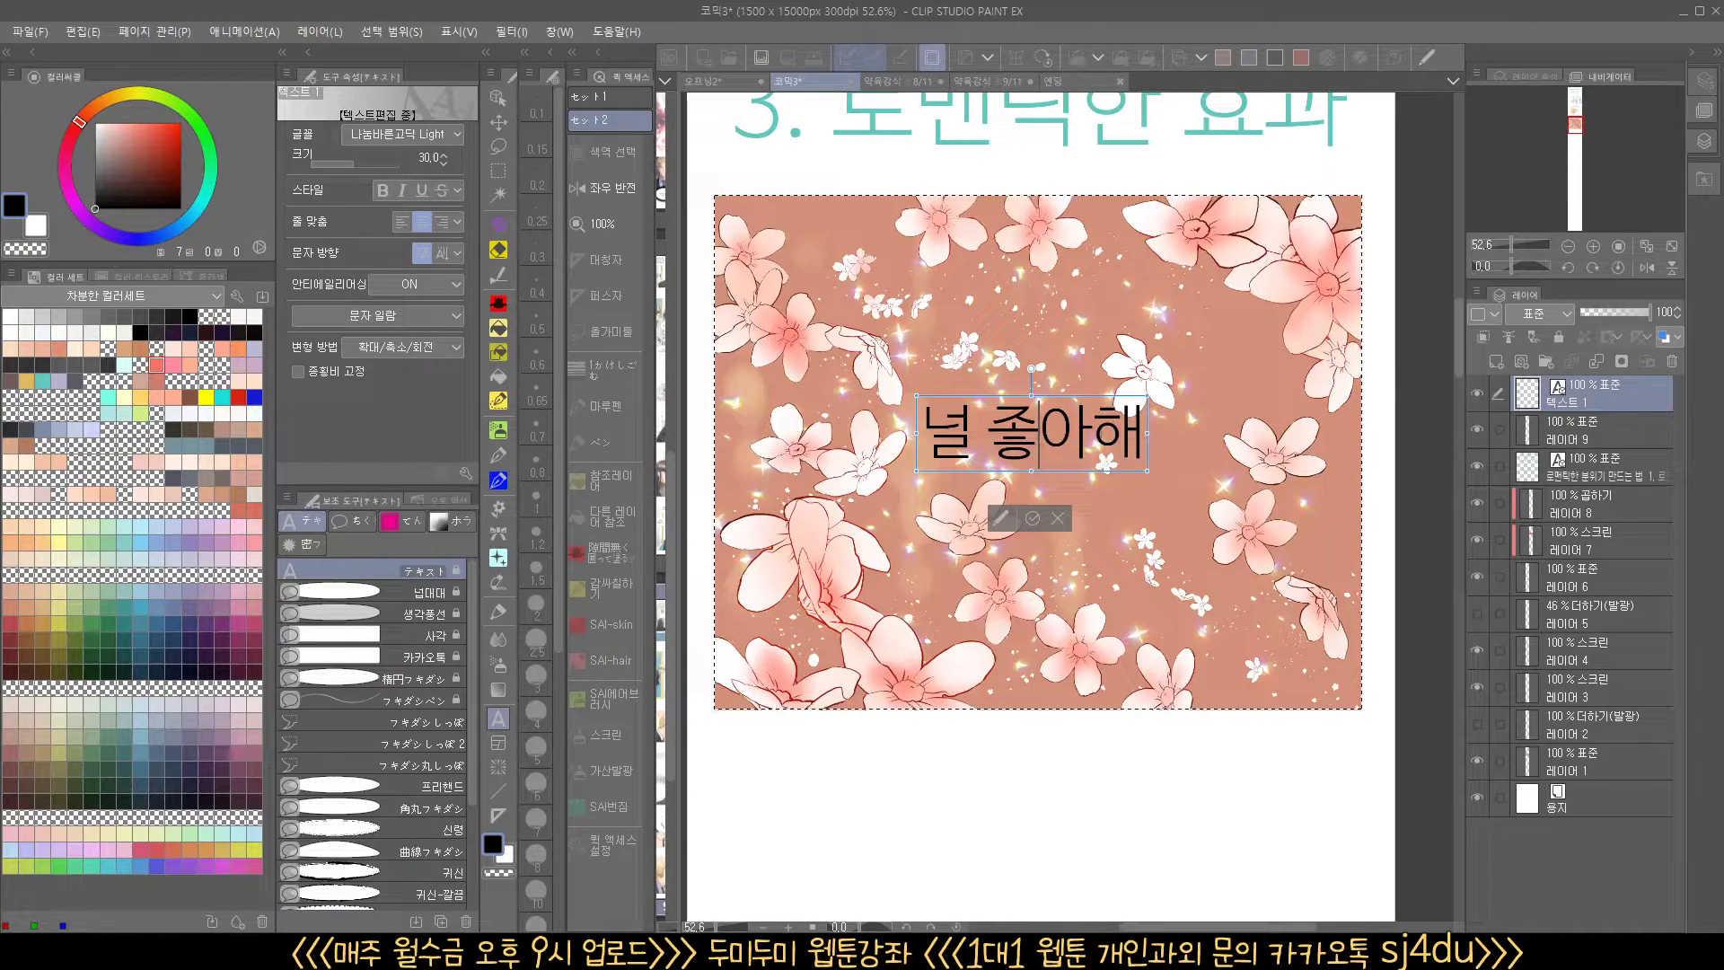
Try the 레시피코리아 Medium font on the "널 좋아해" text
left_click(418, 141)
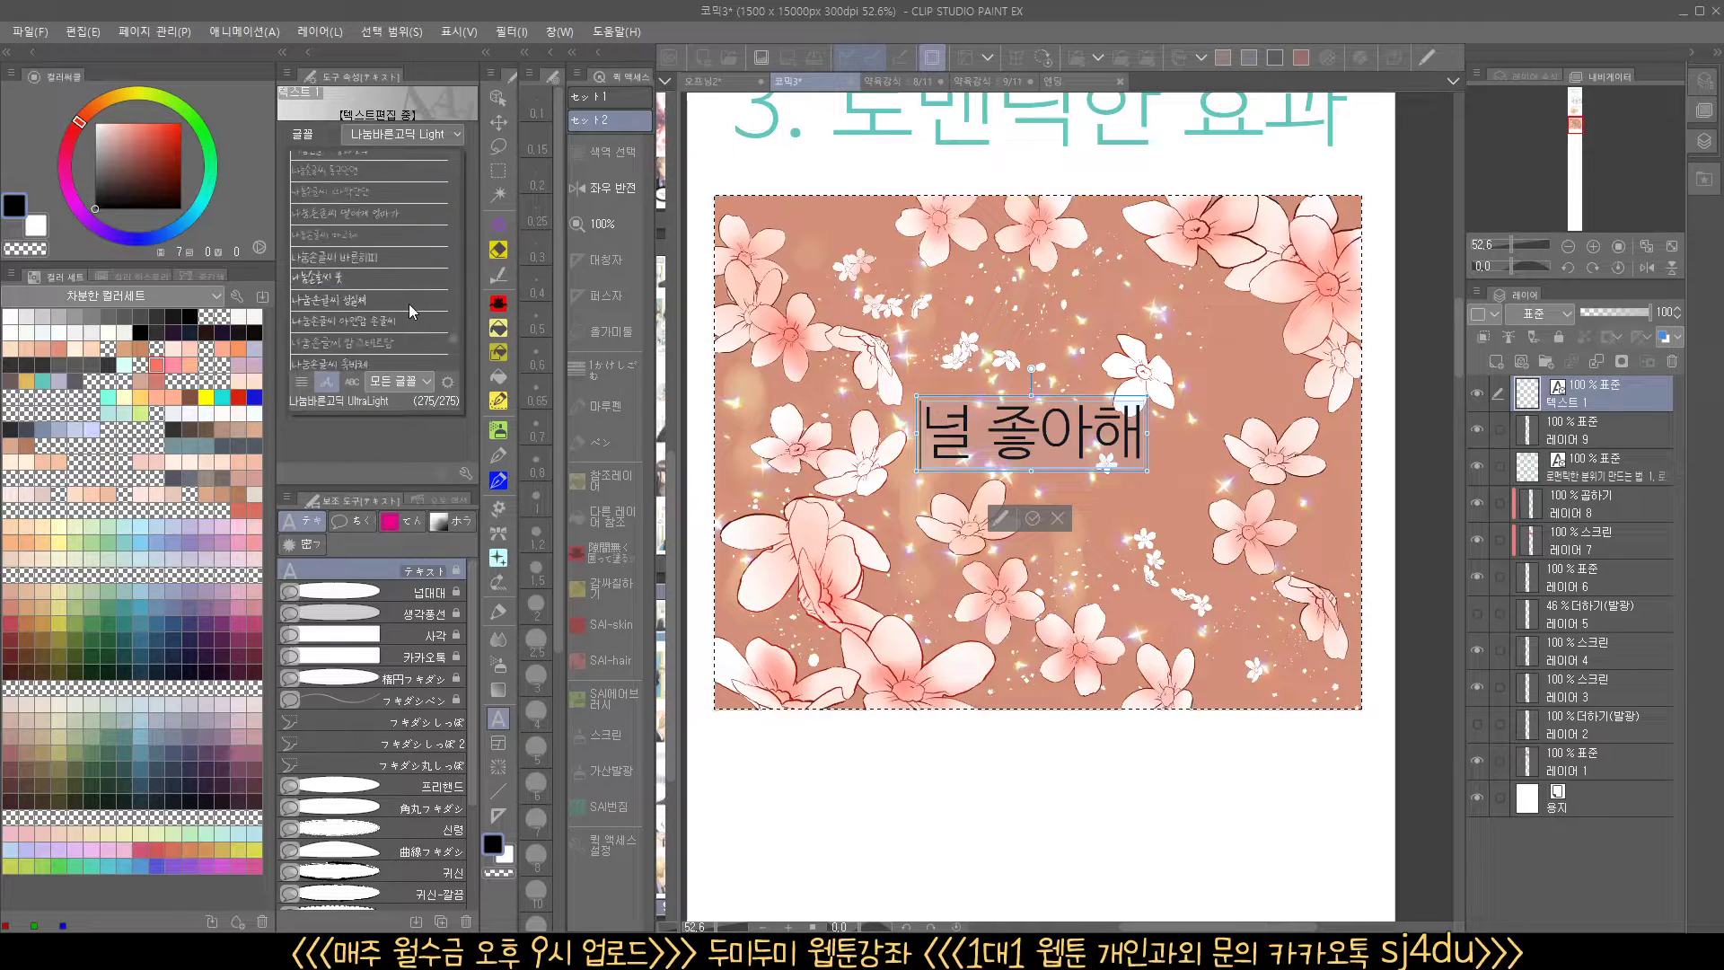
scroll(403, 310, "down", 5)
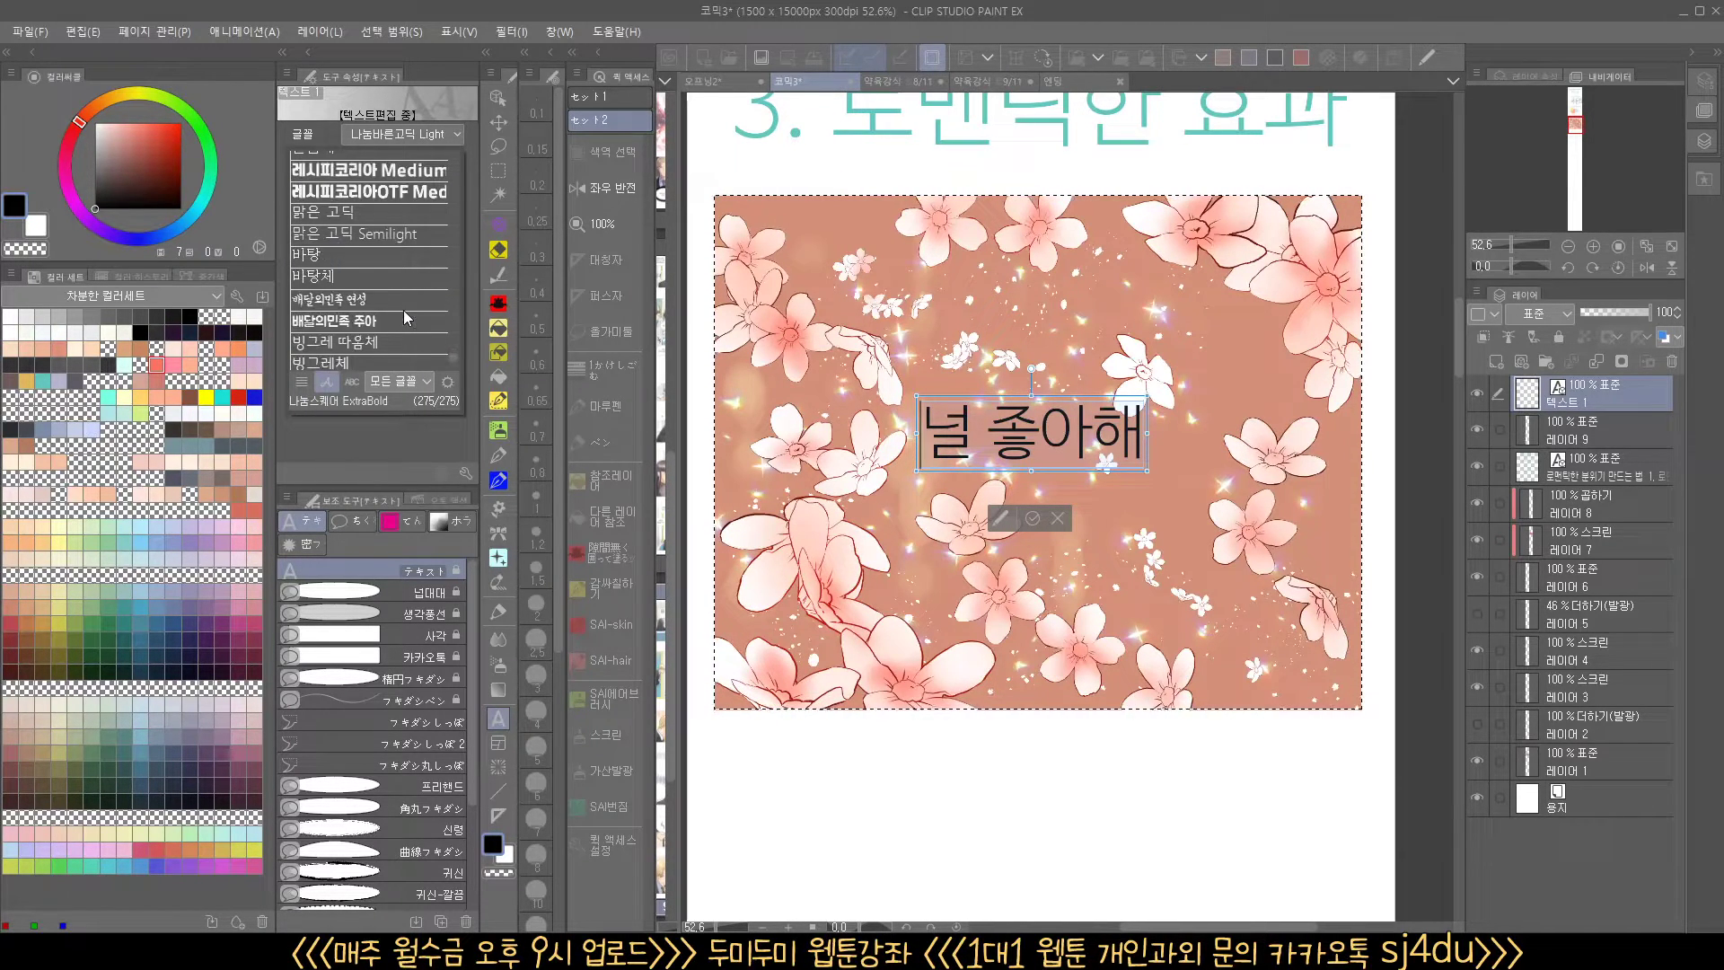
left_click(391, 176)
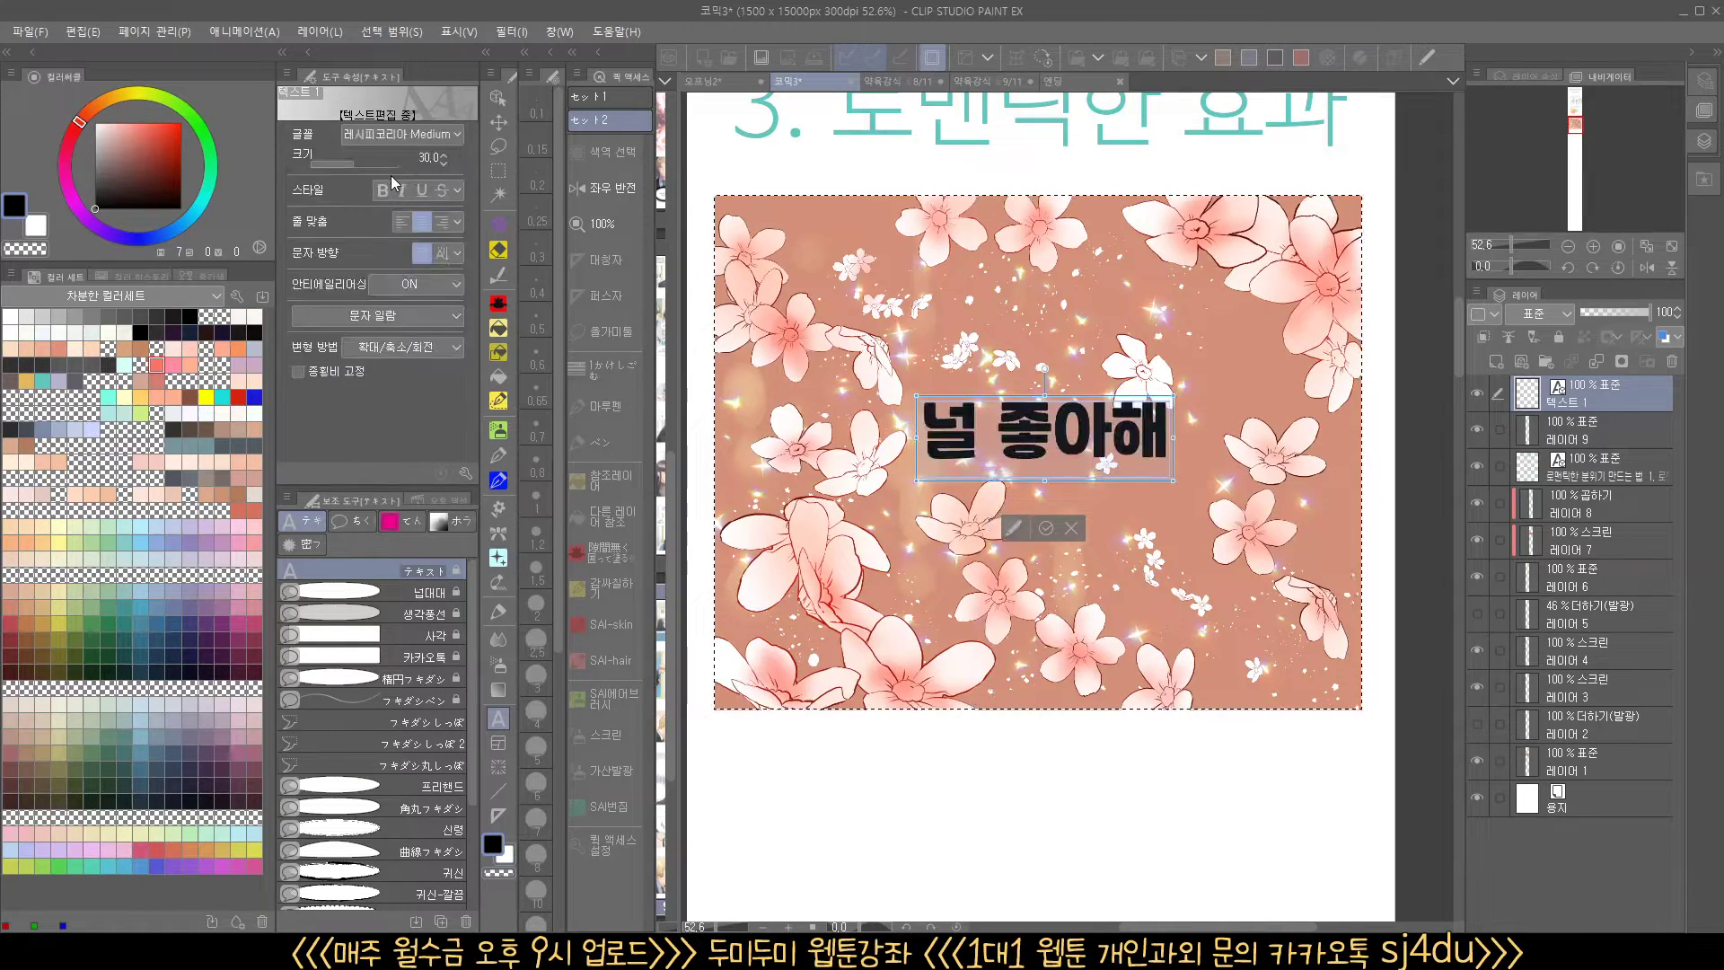
Set the font of the "널 좋아해" text to 나눔고딕 ExtraBold
left_click(401, 134)
scroll(397, 321, "down", 5)
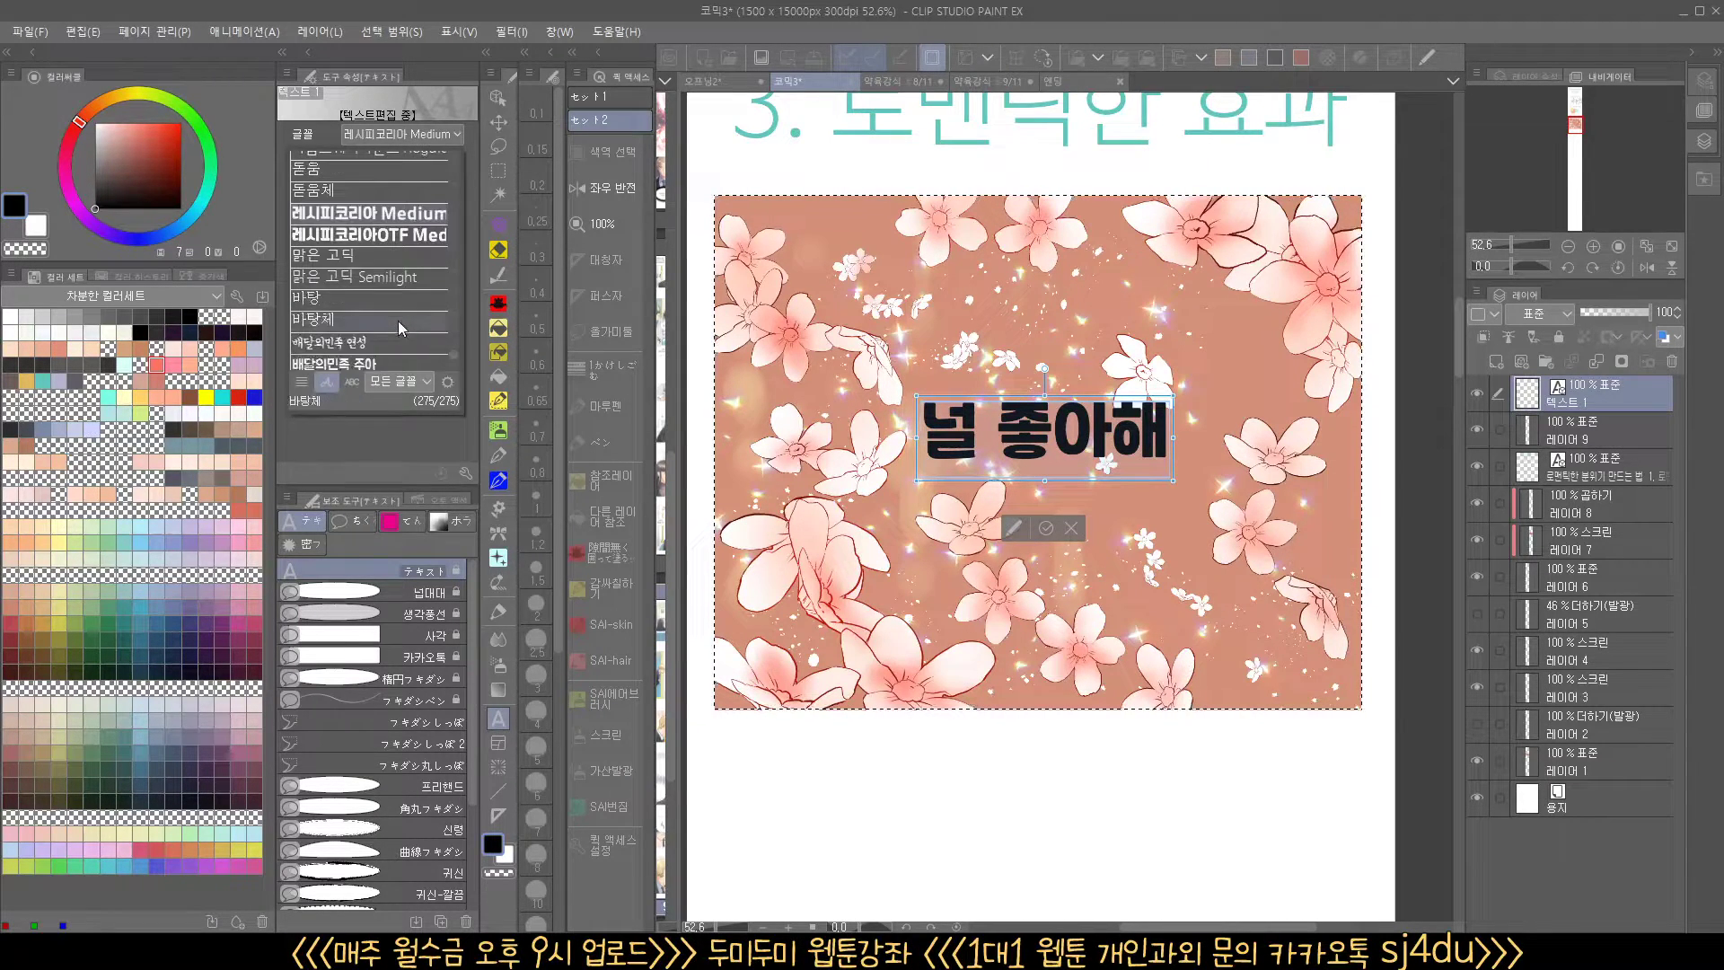
scroll(397, 320, "up", 3)
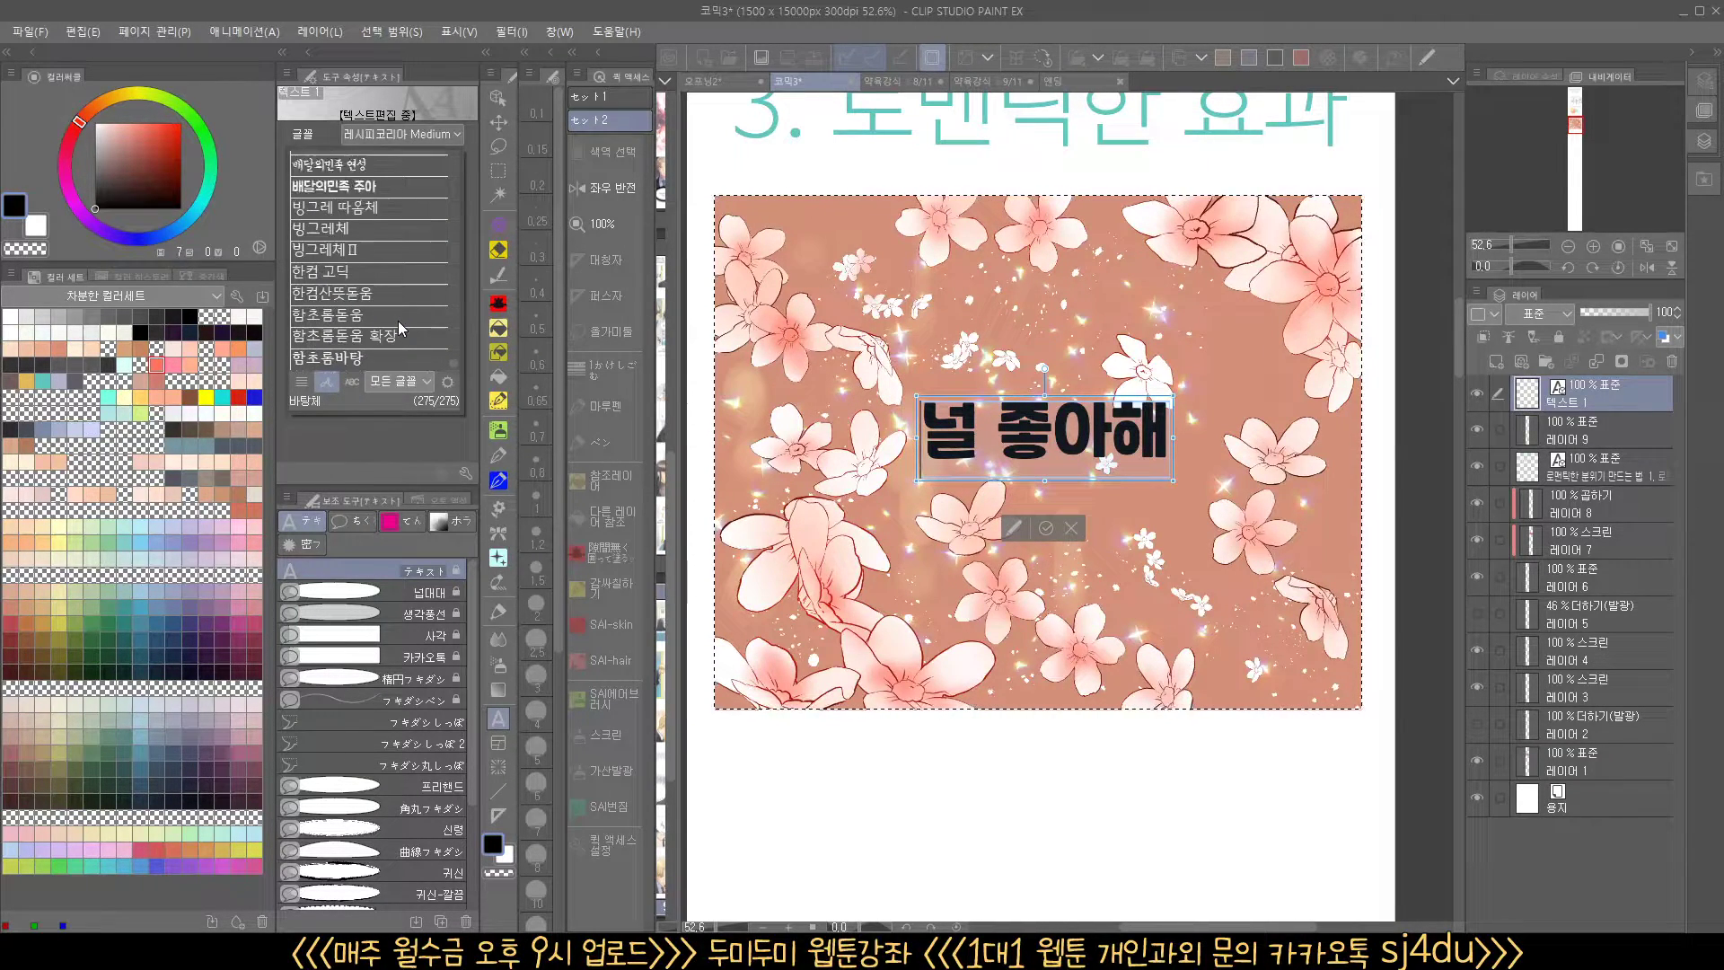
scroll(397, 314, "up", 5)
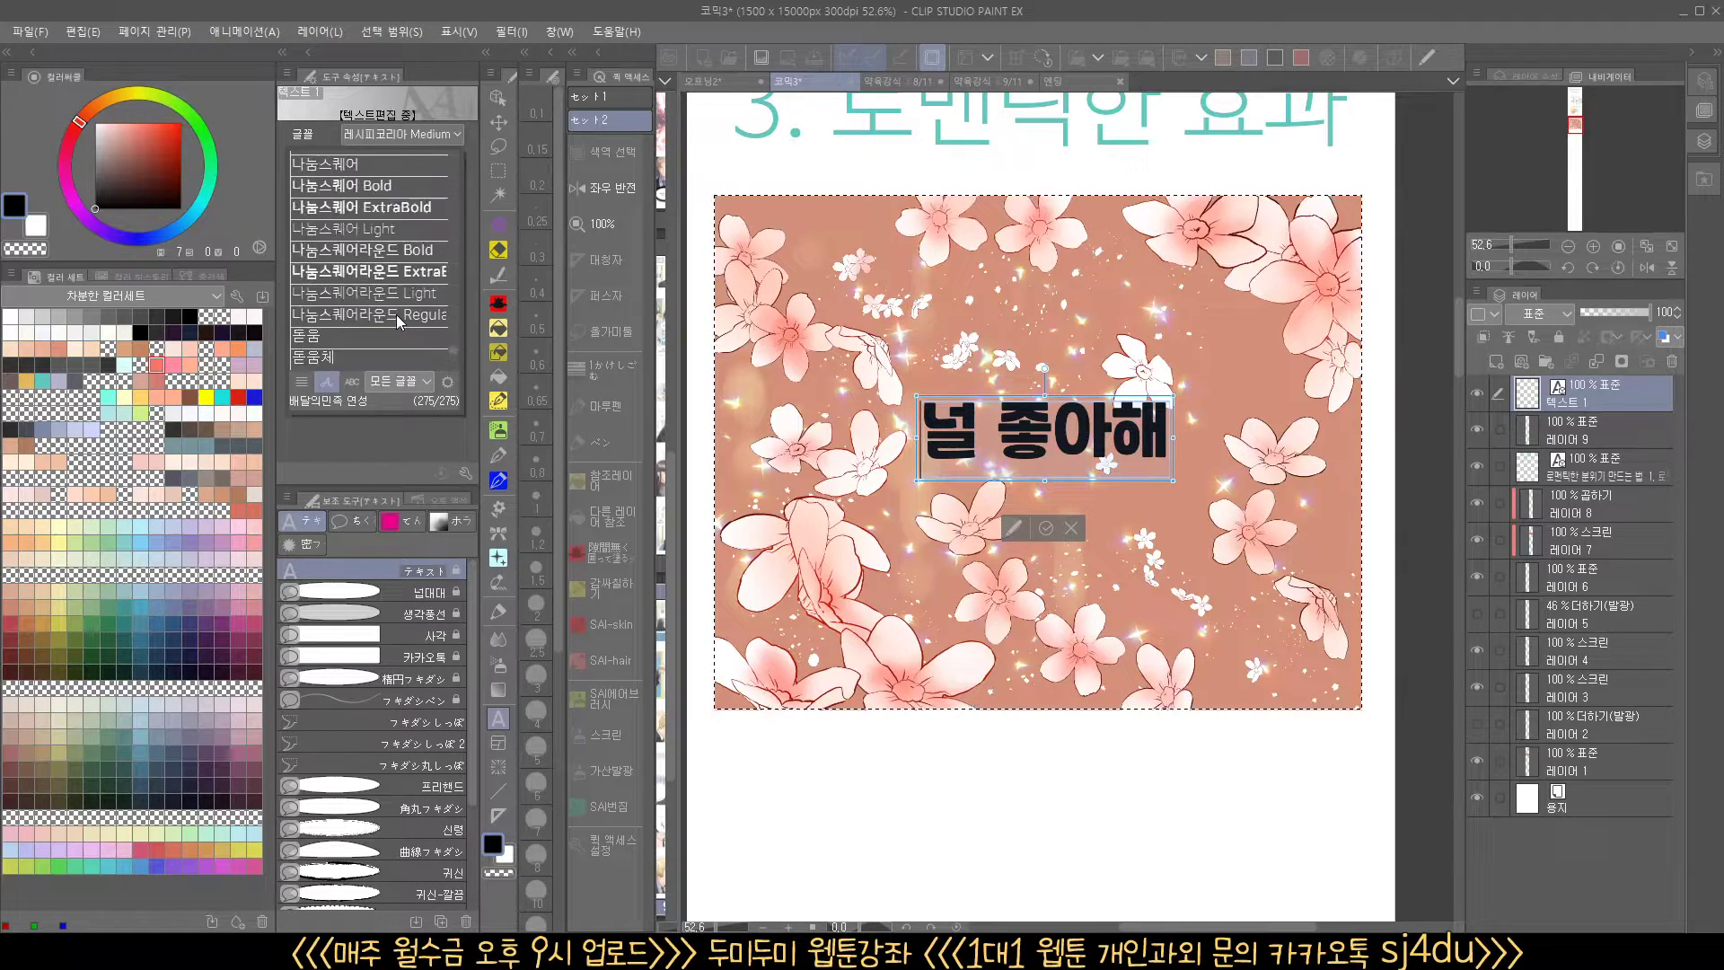
scroll(396, 314, "up", 5)
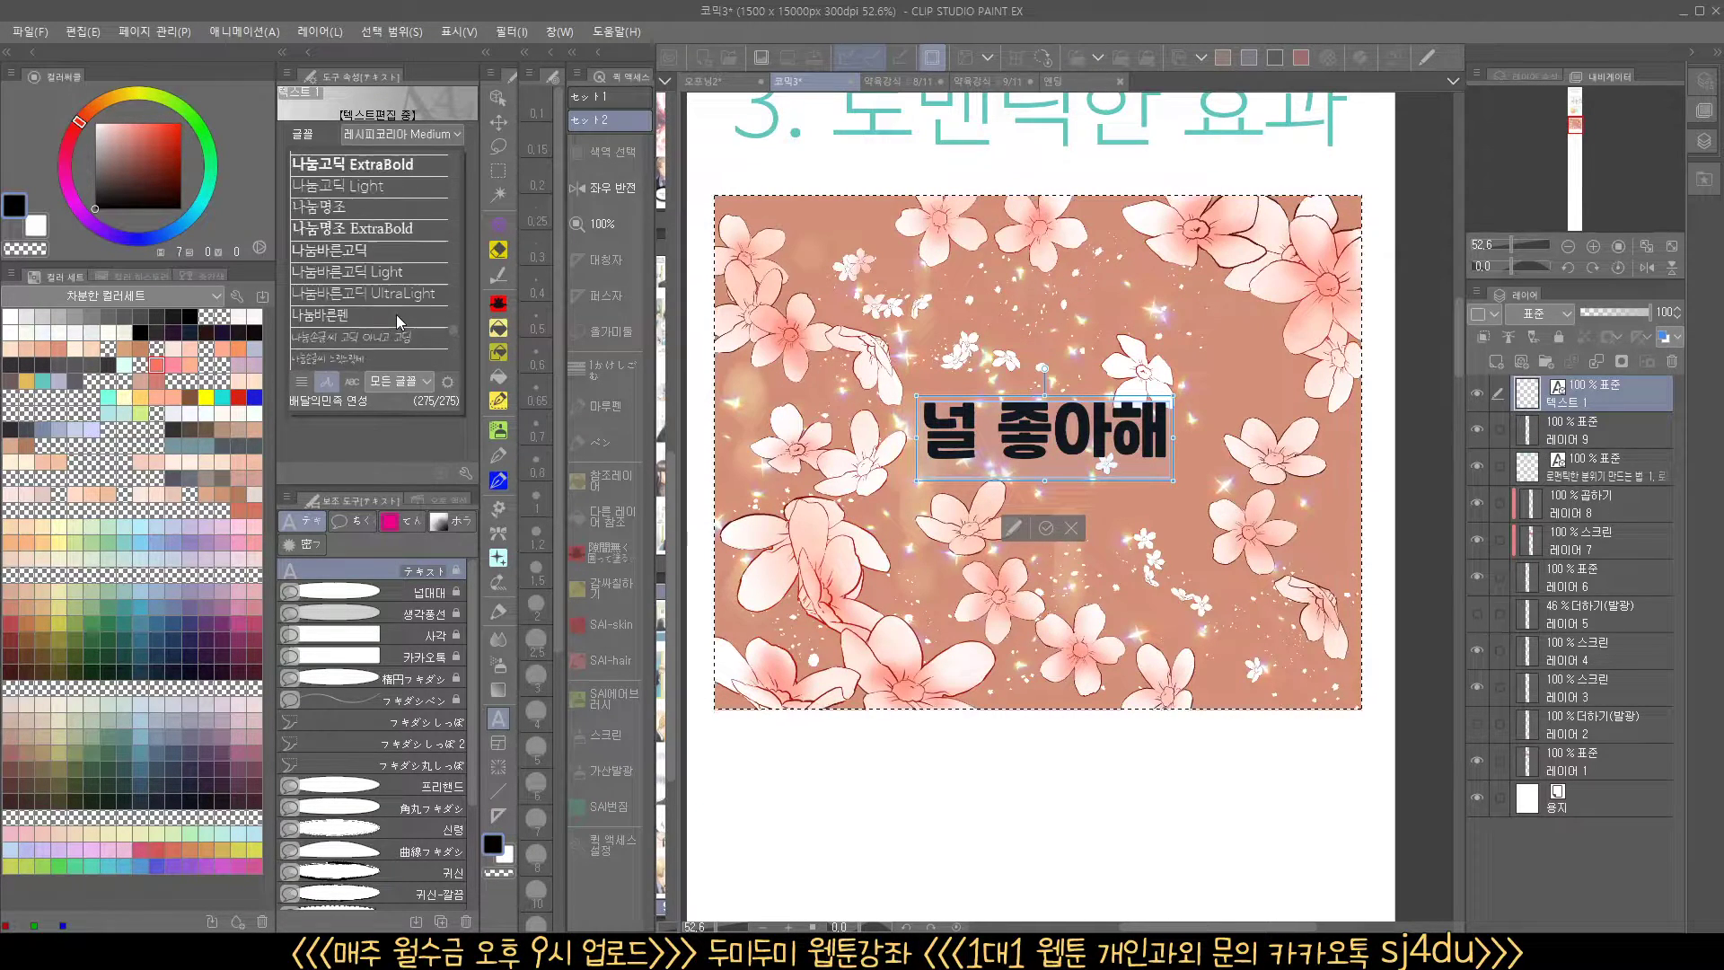
left_click(388, 251)
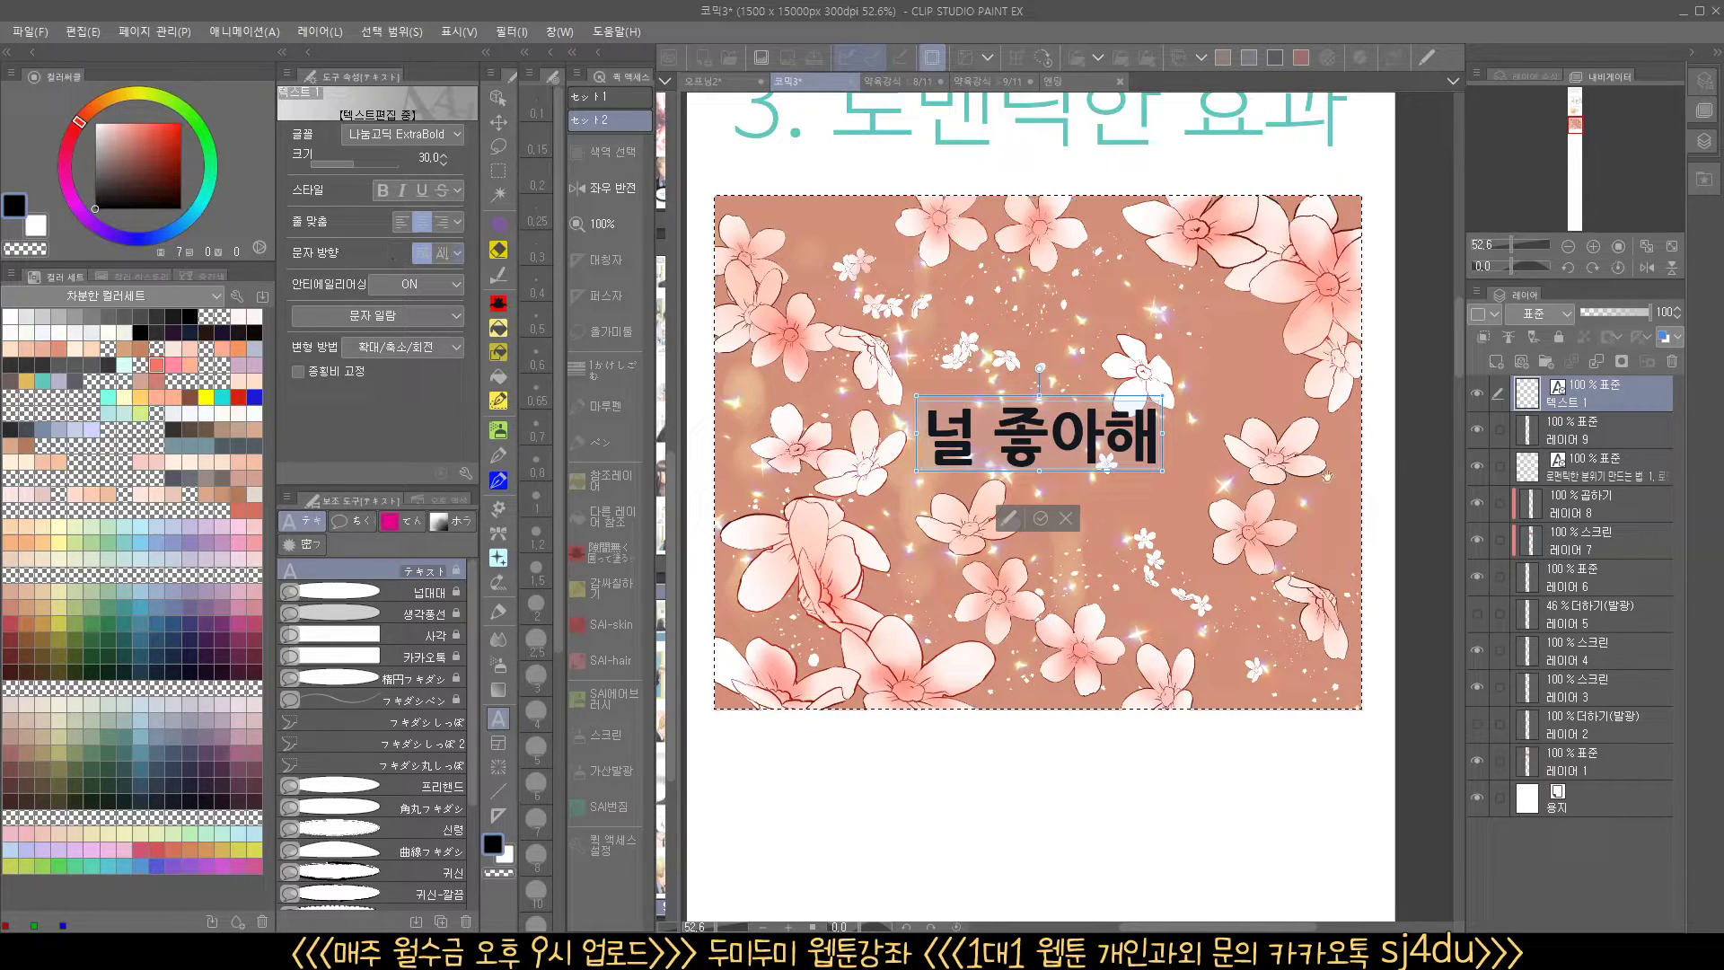
Shade the "널 좋아해" text from above with a red-to-transparent gradient on a new clipped layer over the text layer
left_click(1573, 405)
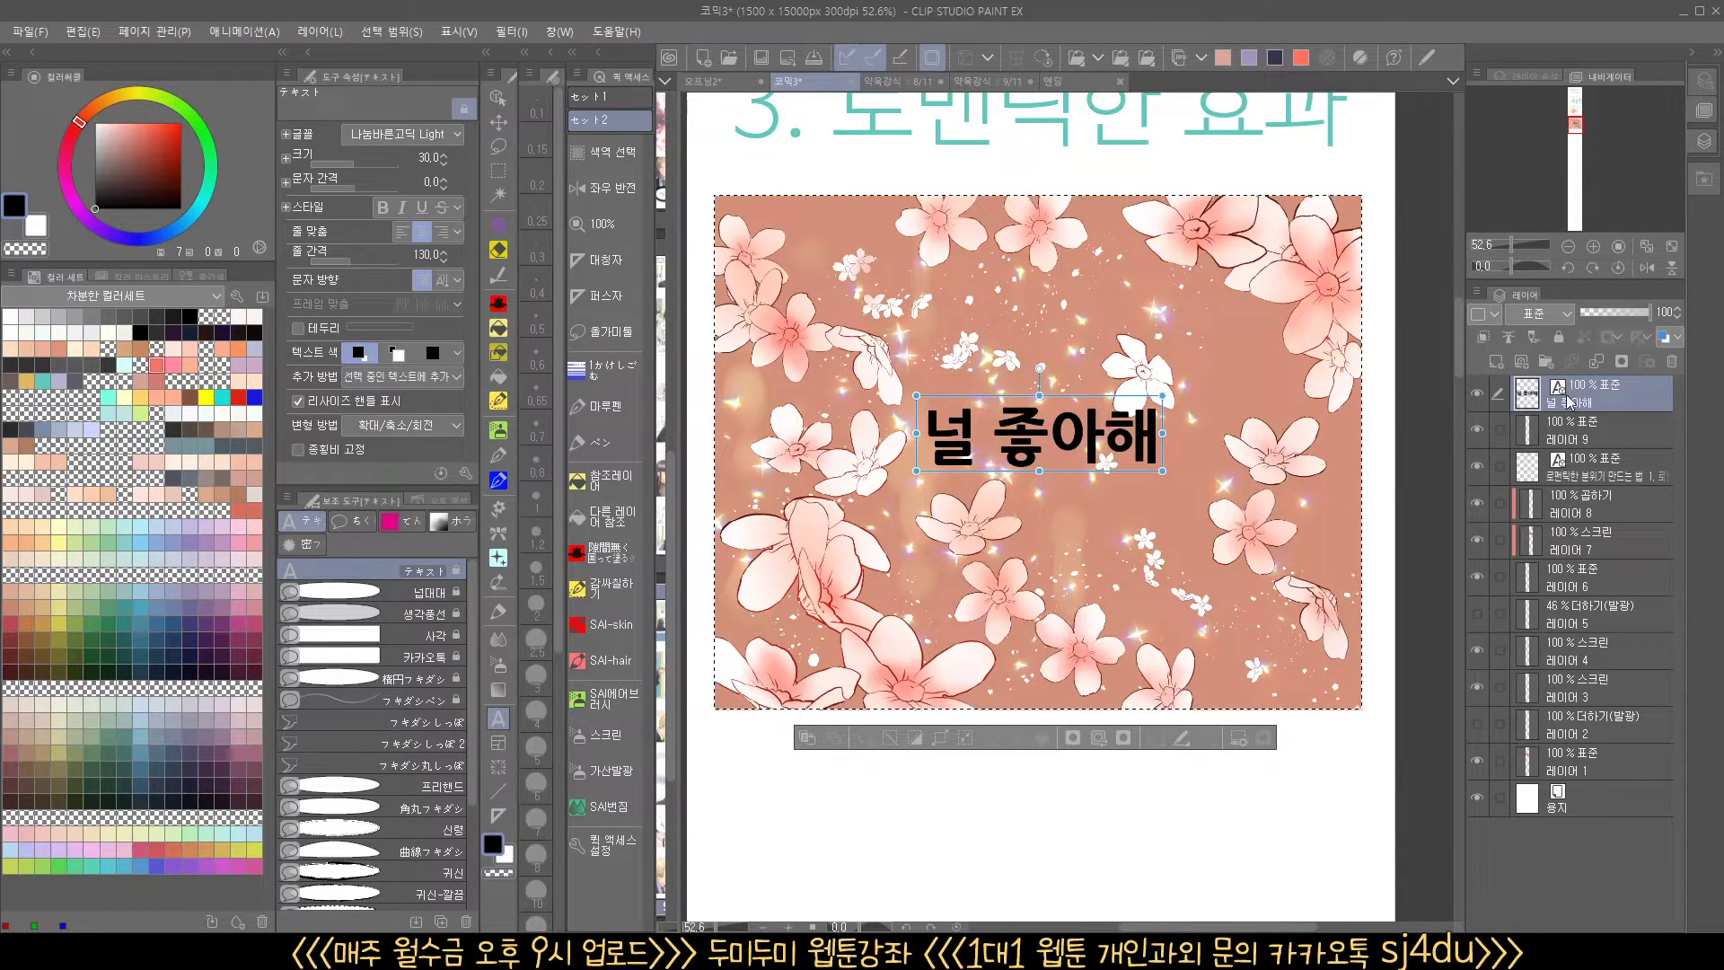
left_click(1495, 362)
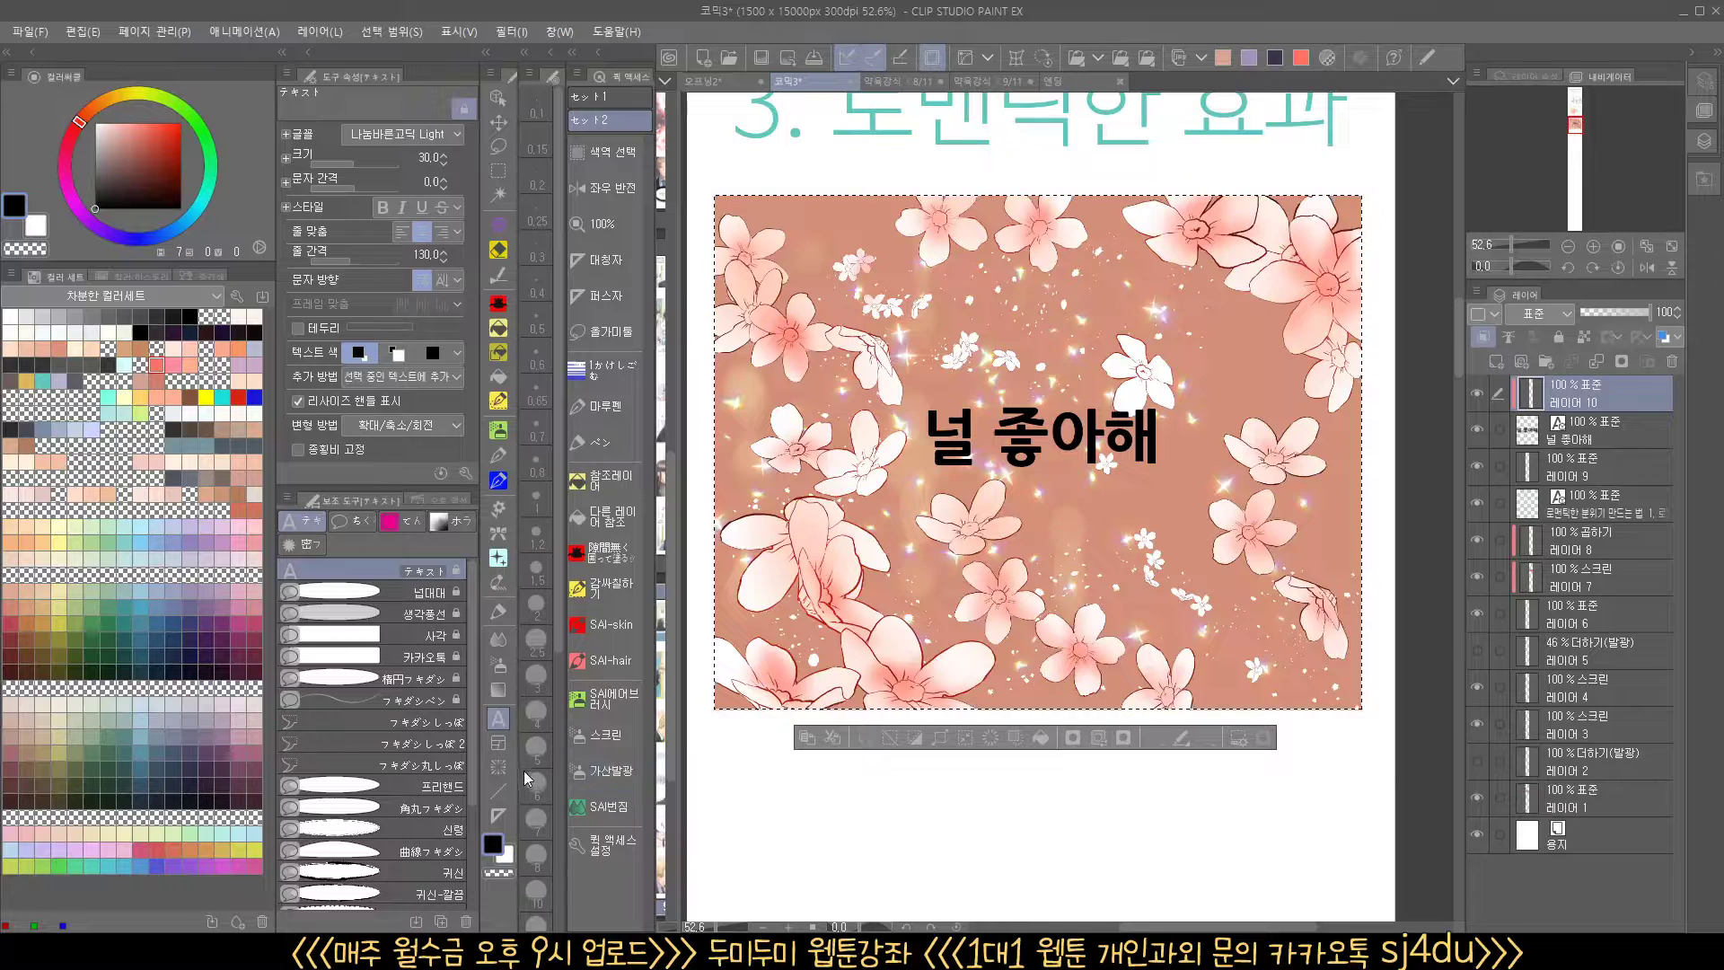
left_click(498, 689)
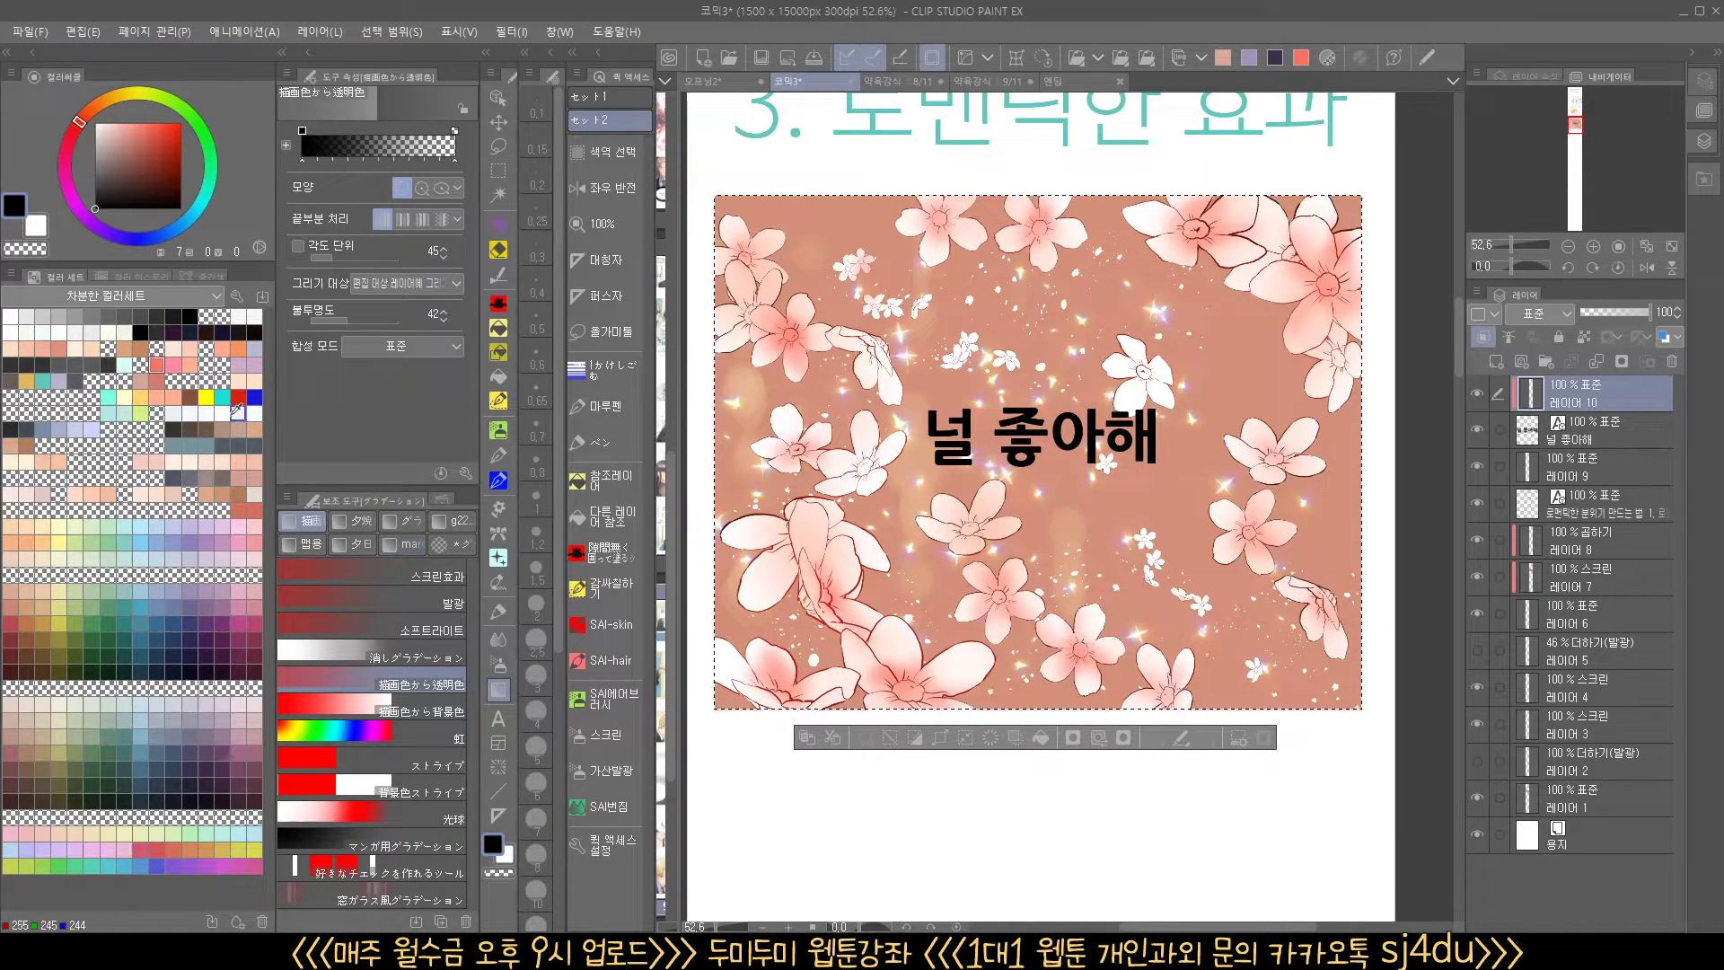
left_click(238, 397)
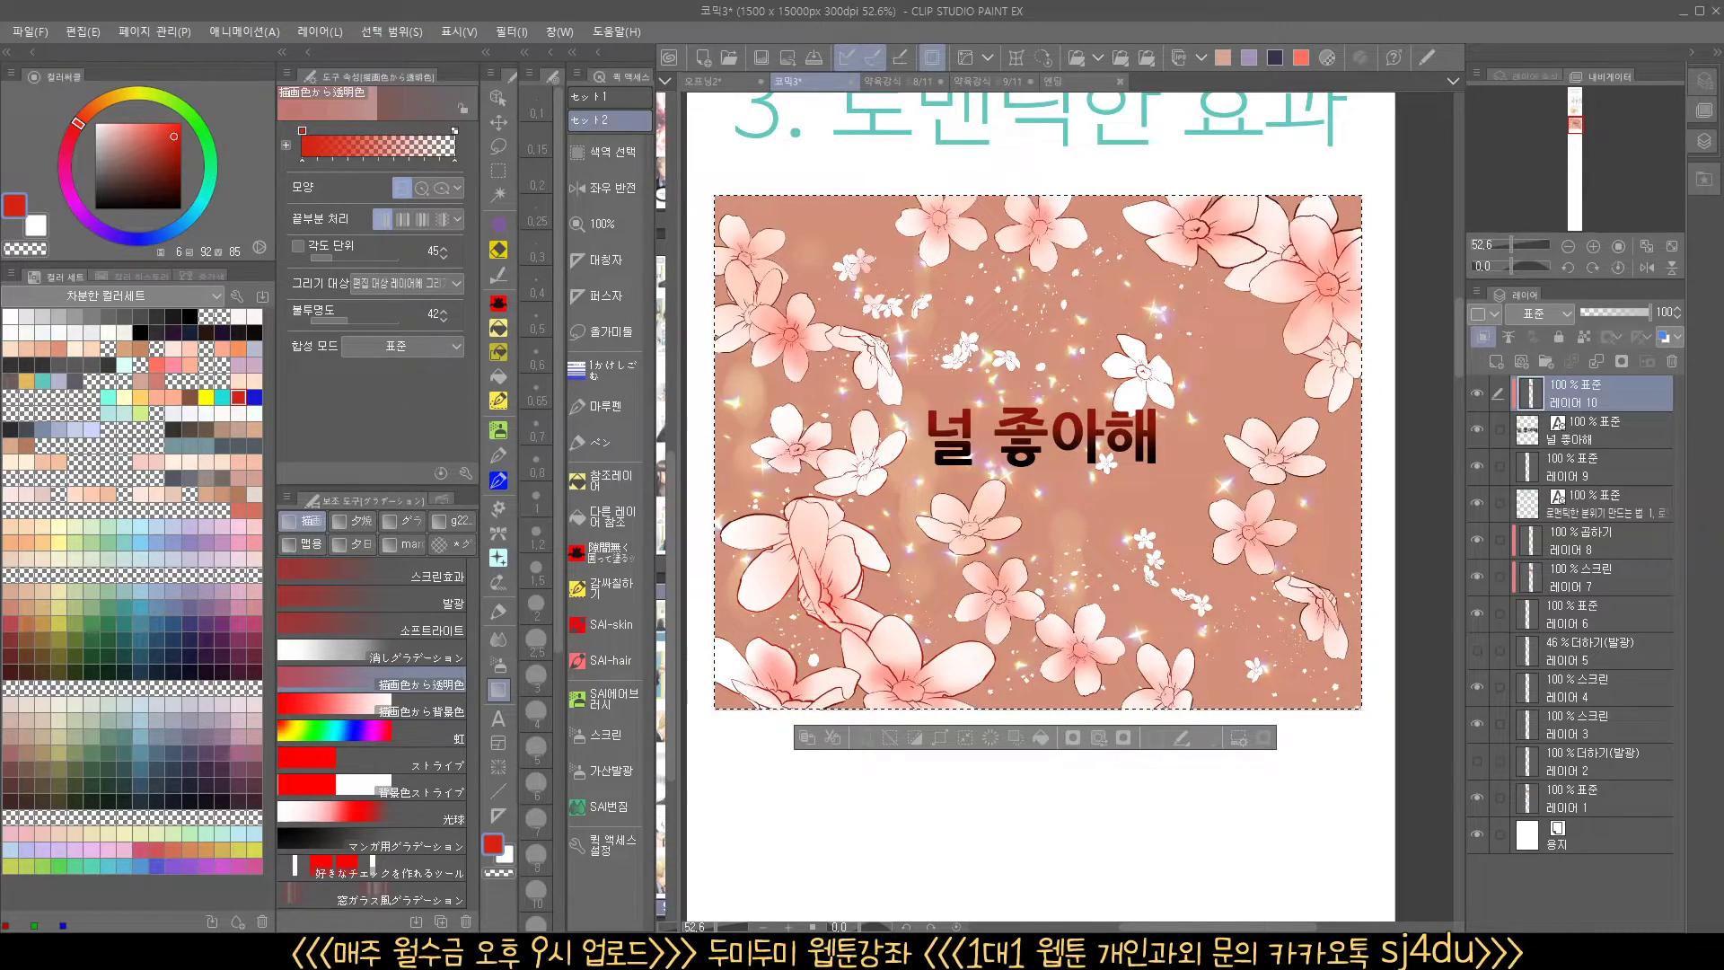
Give the "널 좋아해" text layer a white border effect with a thickness of 0.51
left_click(1612, 437)
scroll(1442, 478, "up", 4)
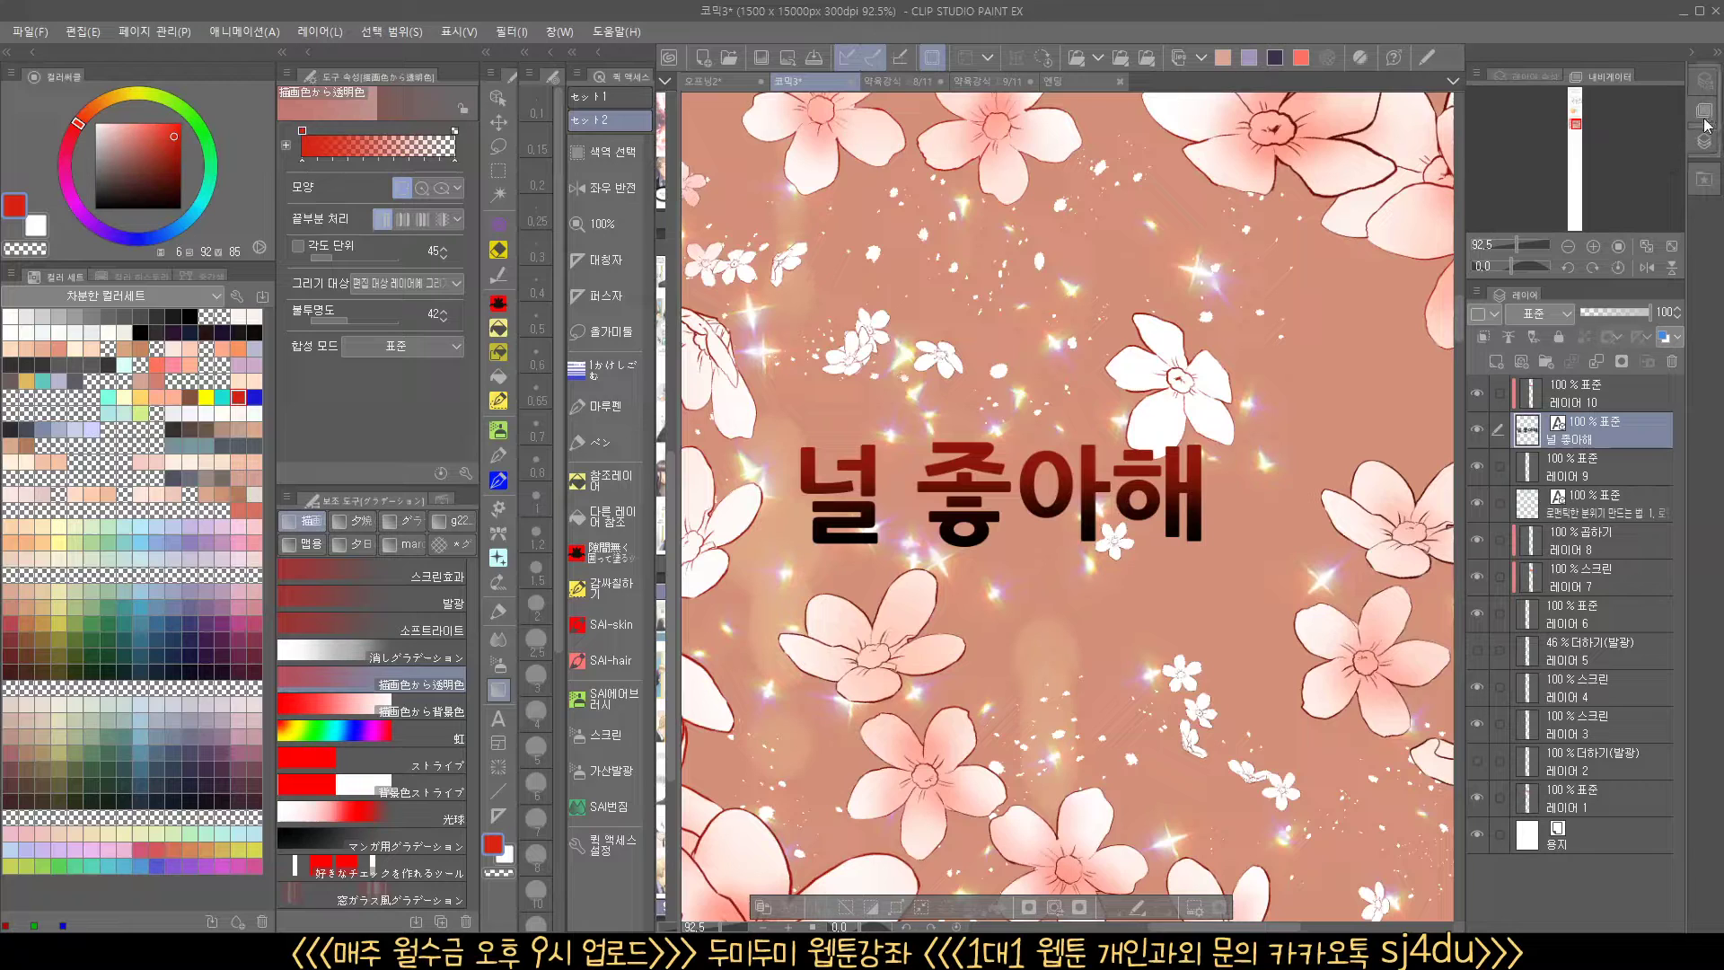
left_click(1718, 90)
left_click(1588, 112)
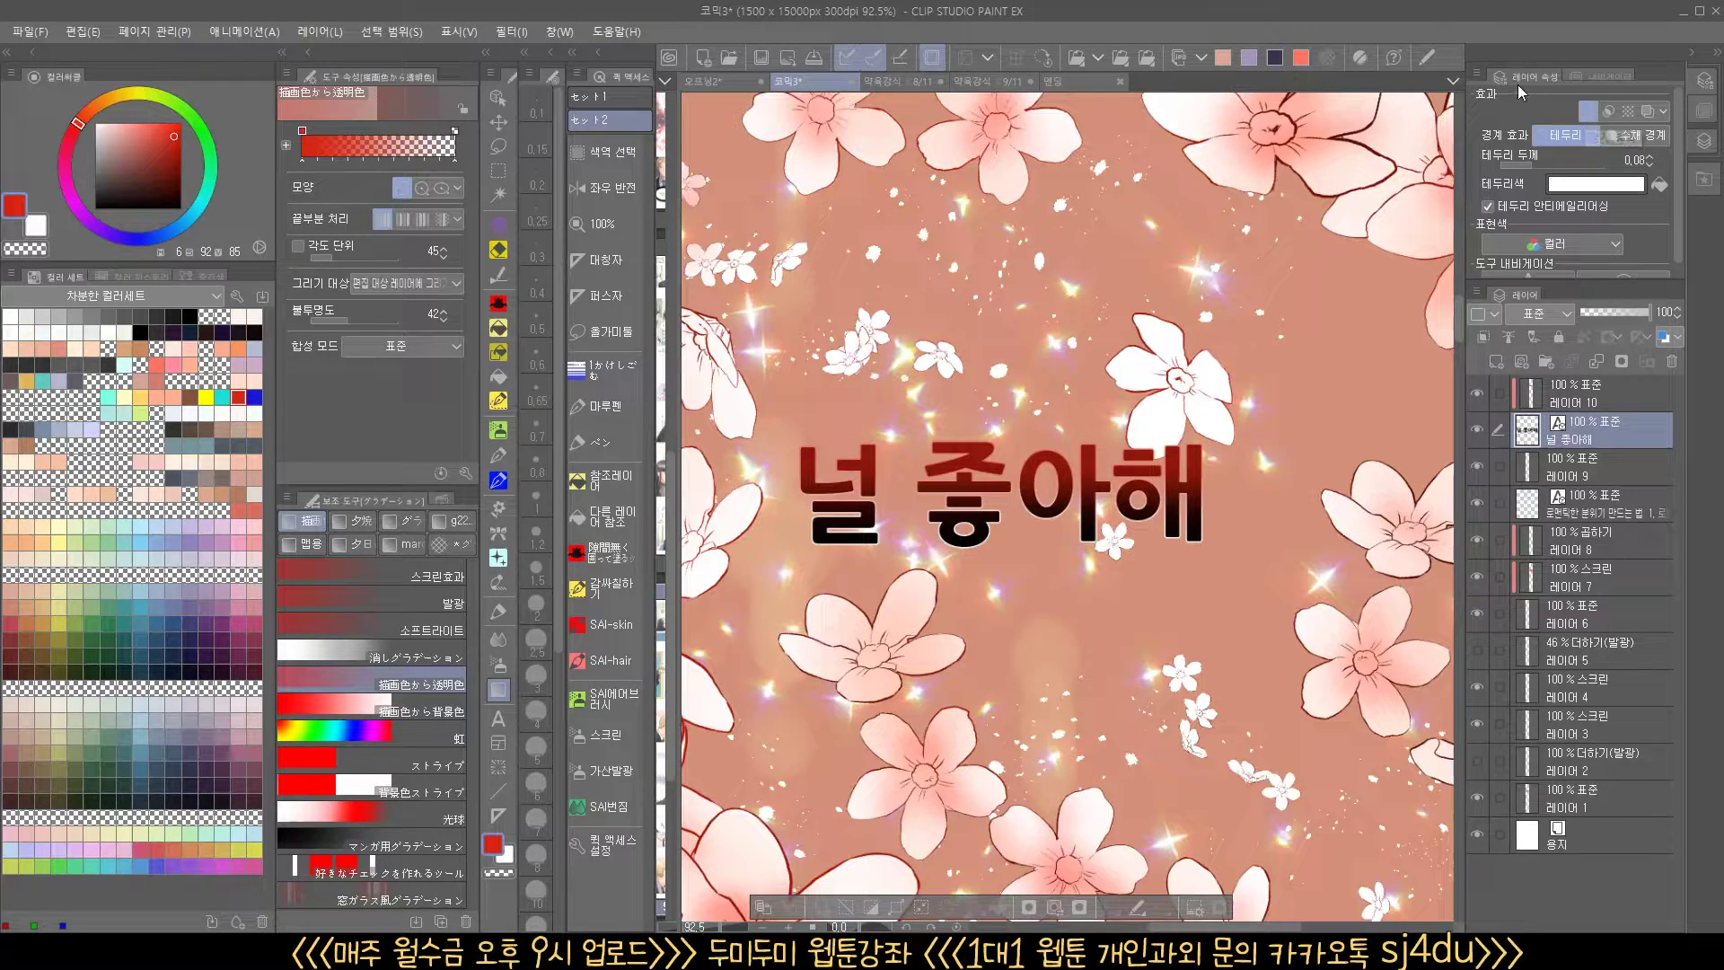
left_click(1586, 114)
left_click(1587, 113)
left_click_drag(1541, 165, 1562, 167)
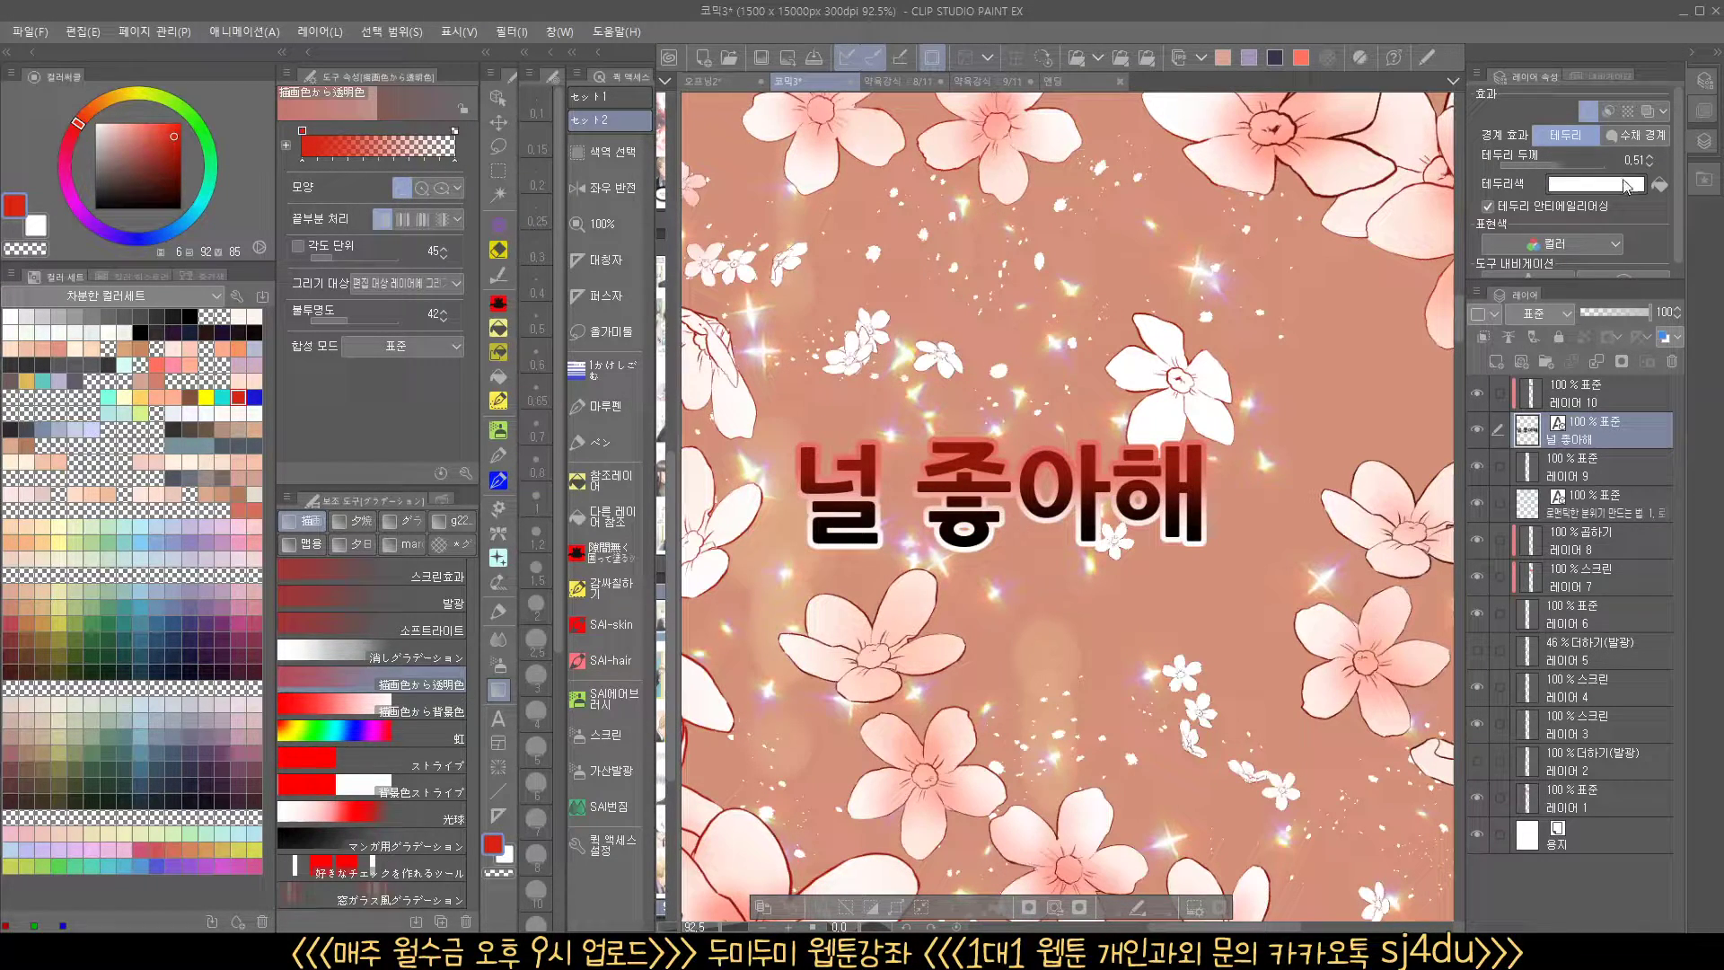
Erase the red gradient on 레이어 10 outside the shapes of the "널 좋아해" letters, leaving nothing selected
left_click_drag(1291, 464, 1250, 478)
left_click_drag(1086, 543, 1177, 480)
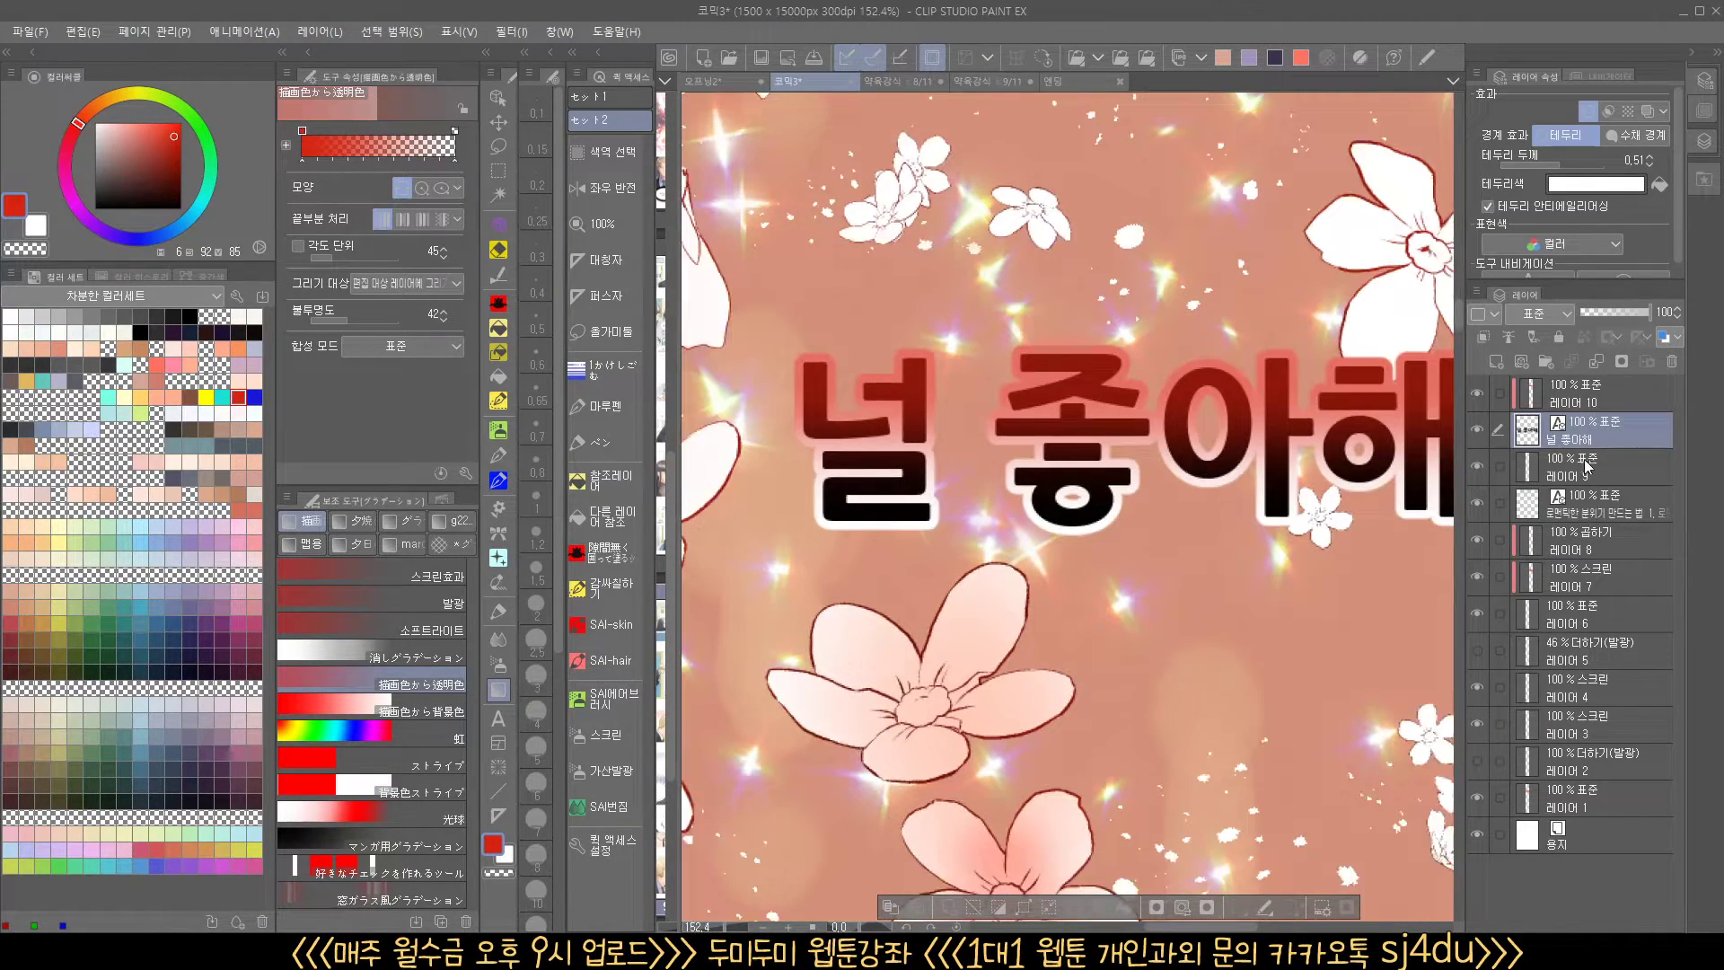
left_click(1531, 436)
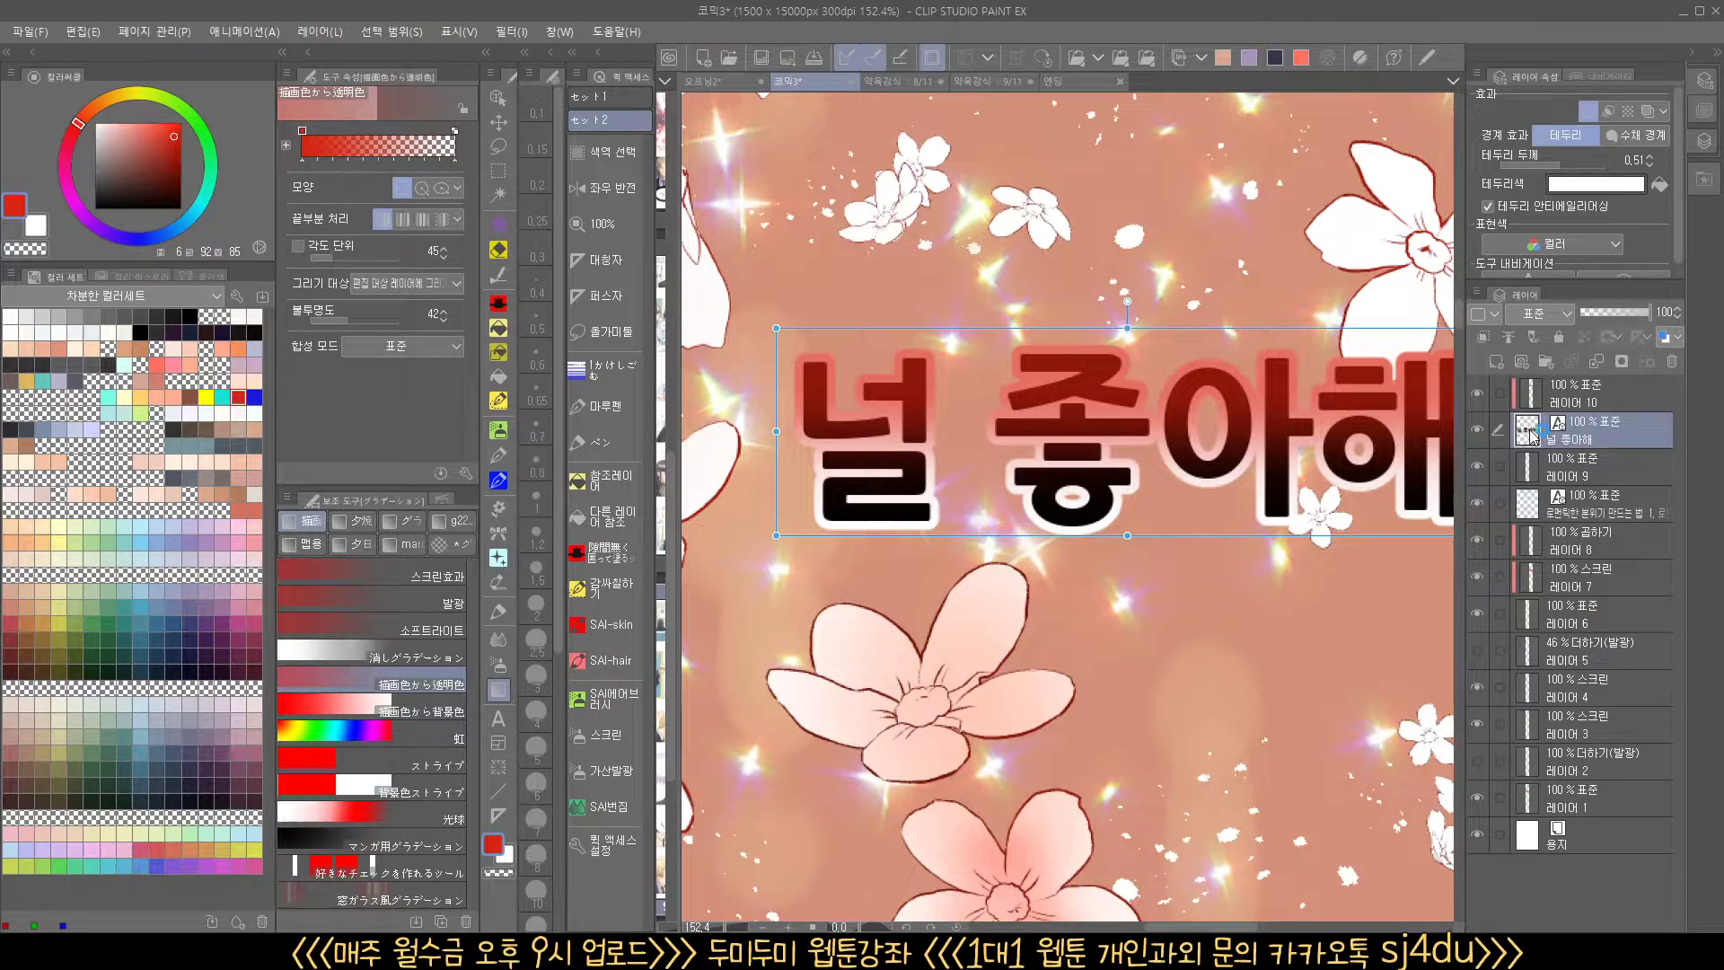
left_click(1531, 436, "ctrl")
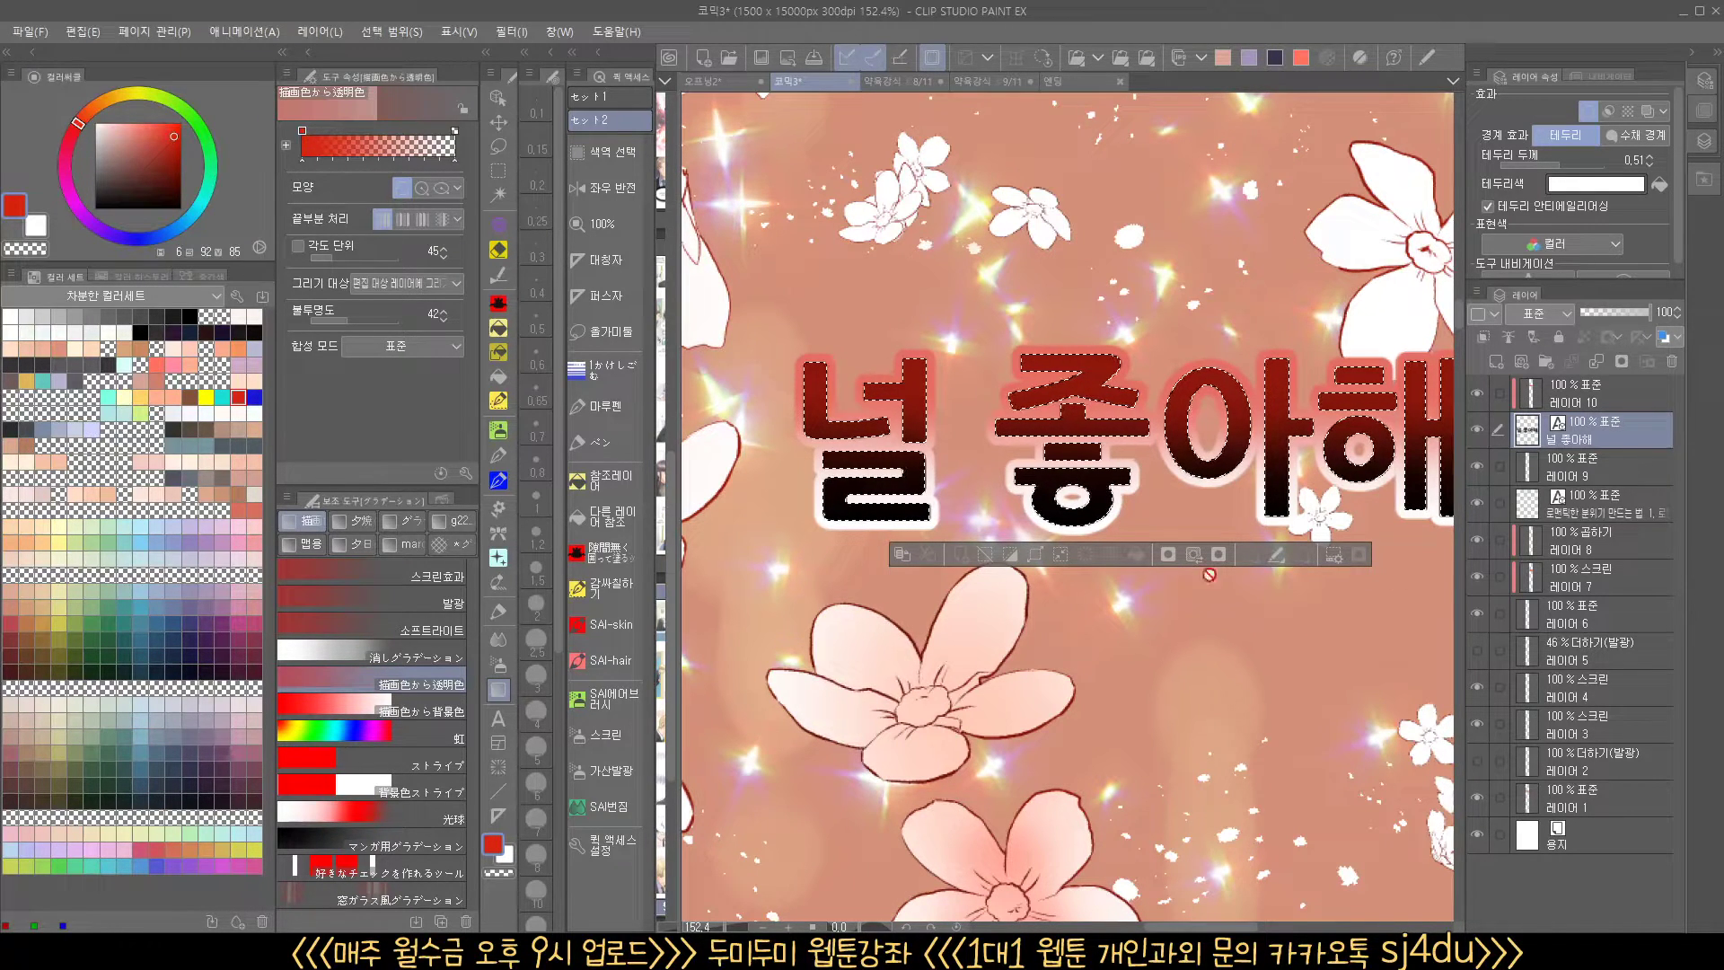
left_click(1588, 399)
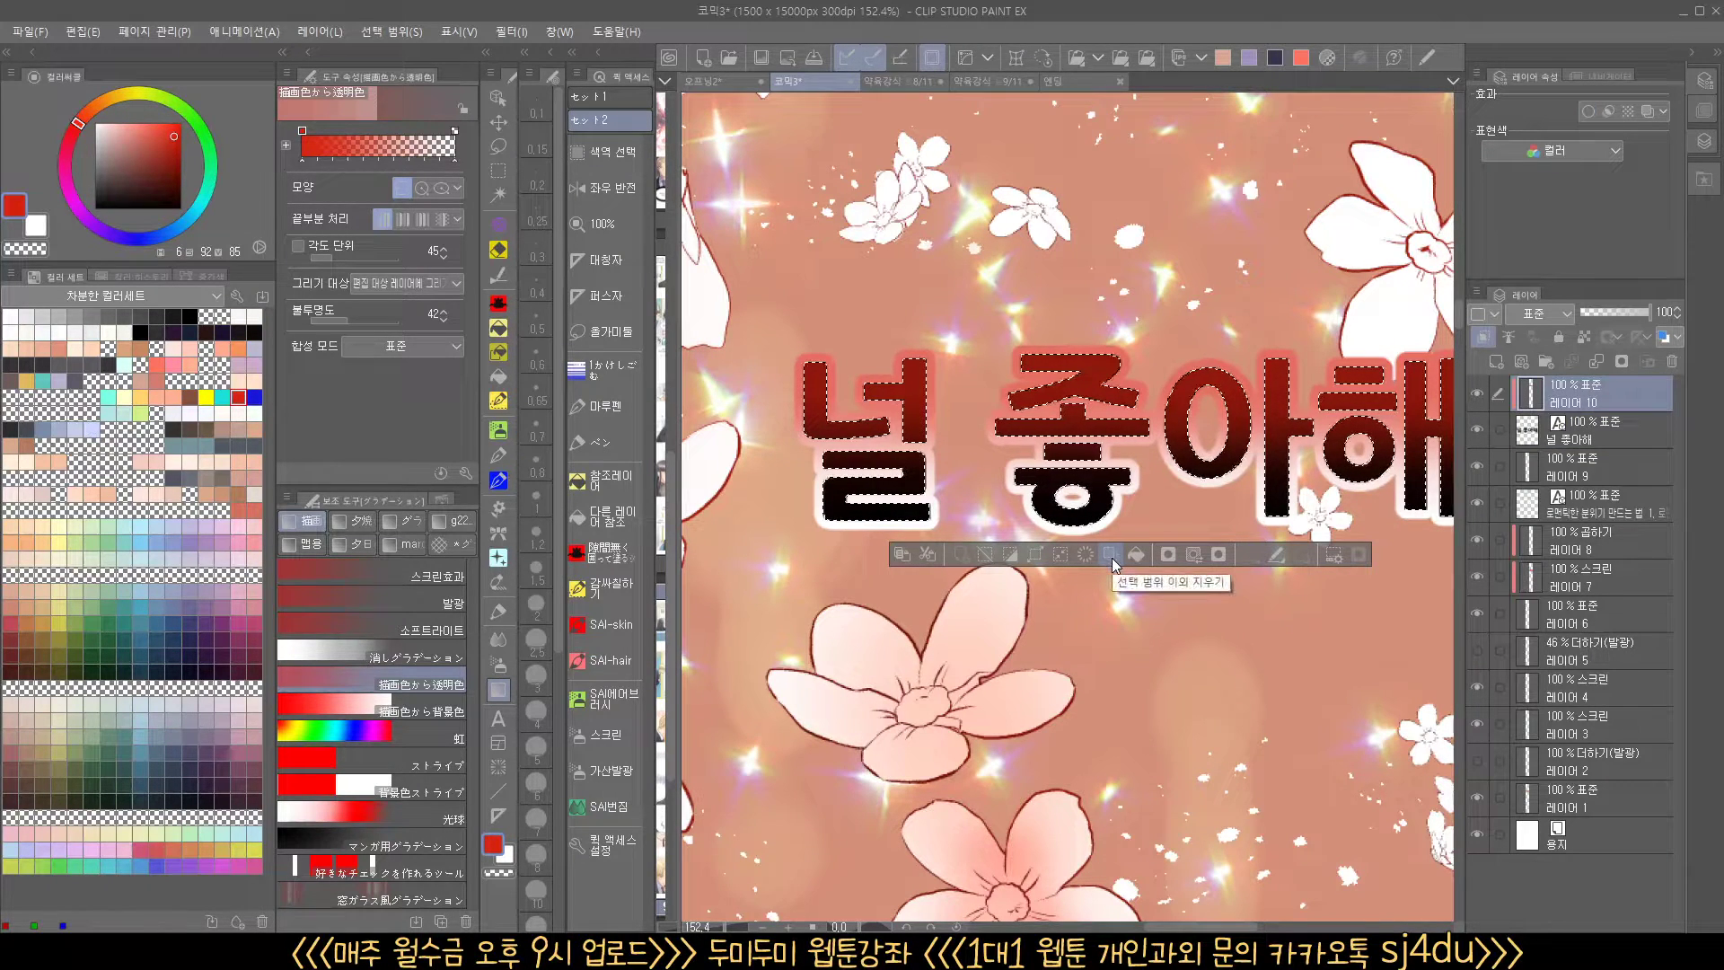
left_click(1112, 559)
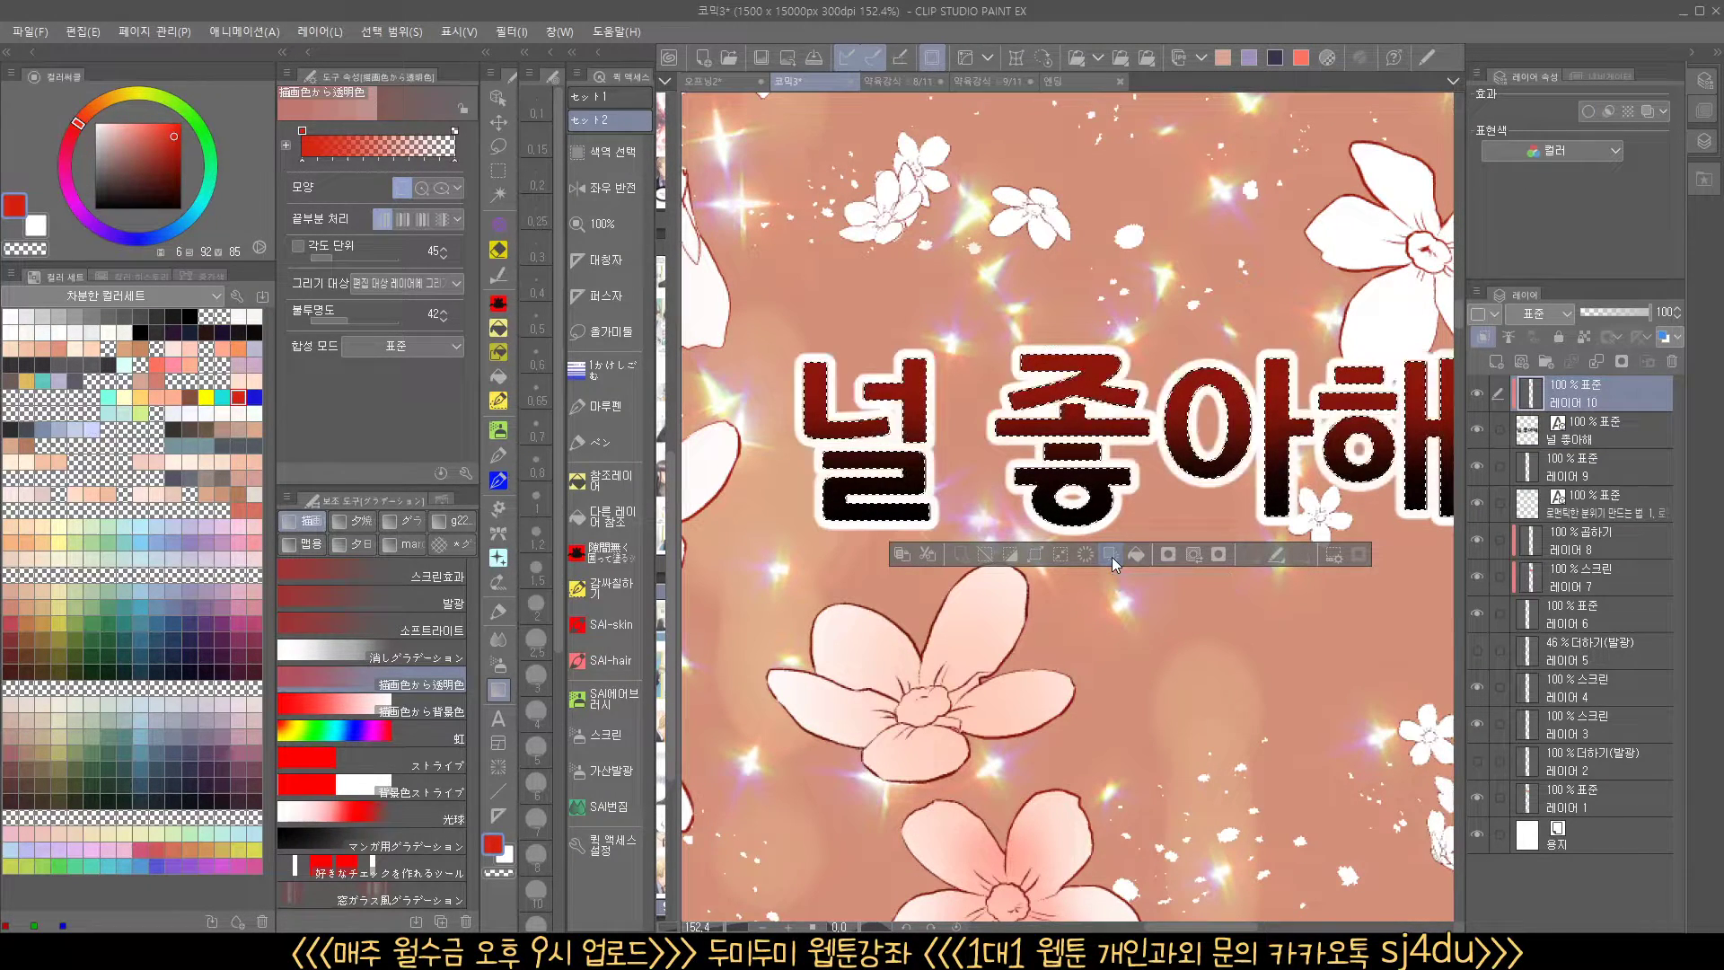
key("ctrl+d")
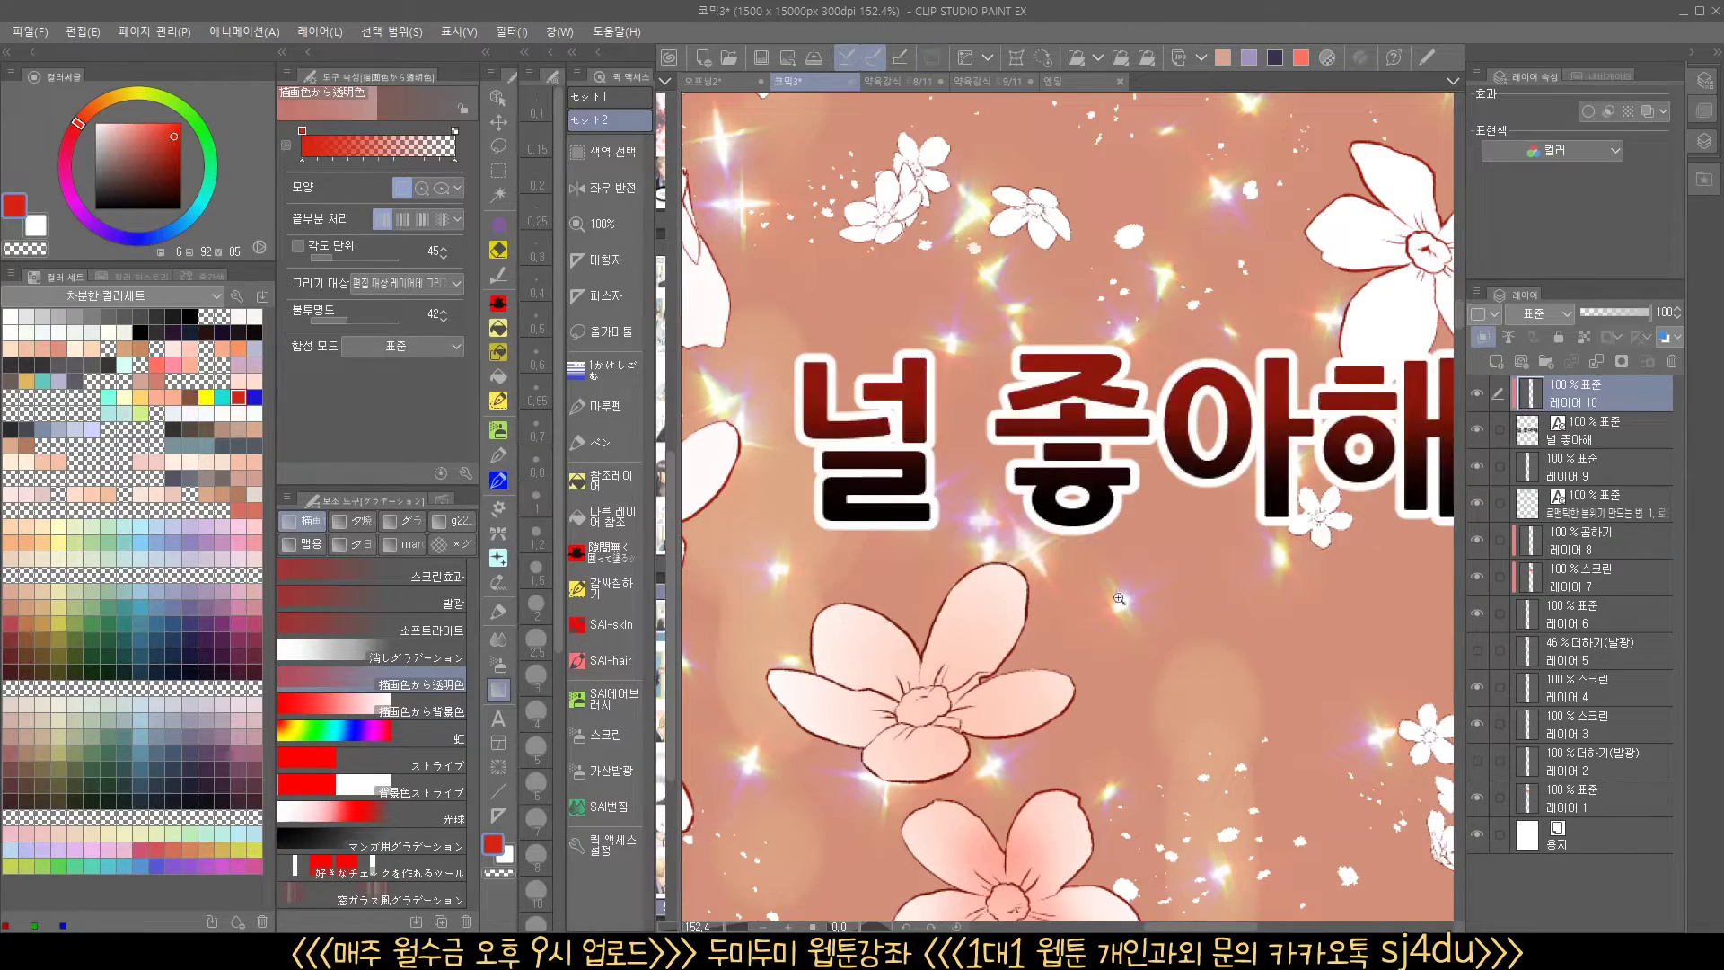
scroll(898, 470, "down", 3)
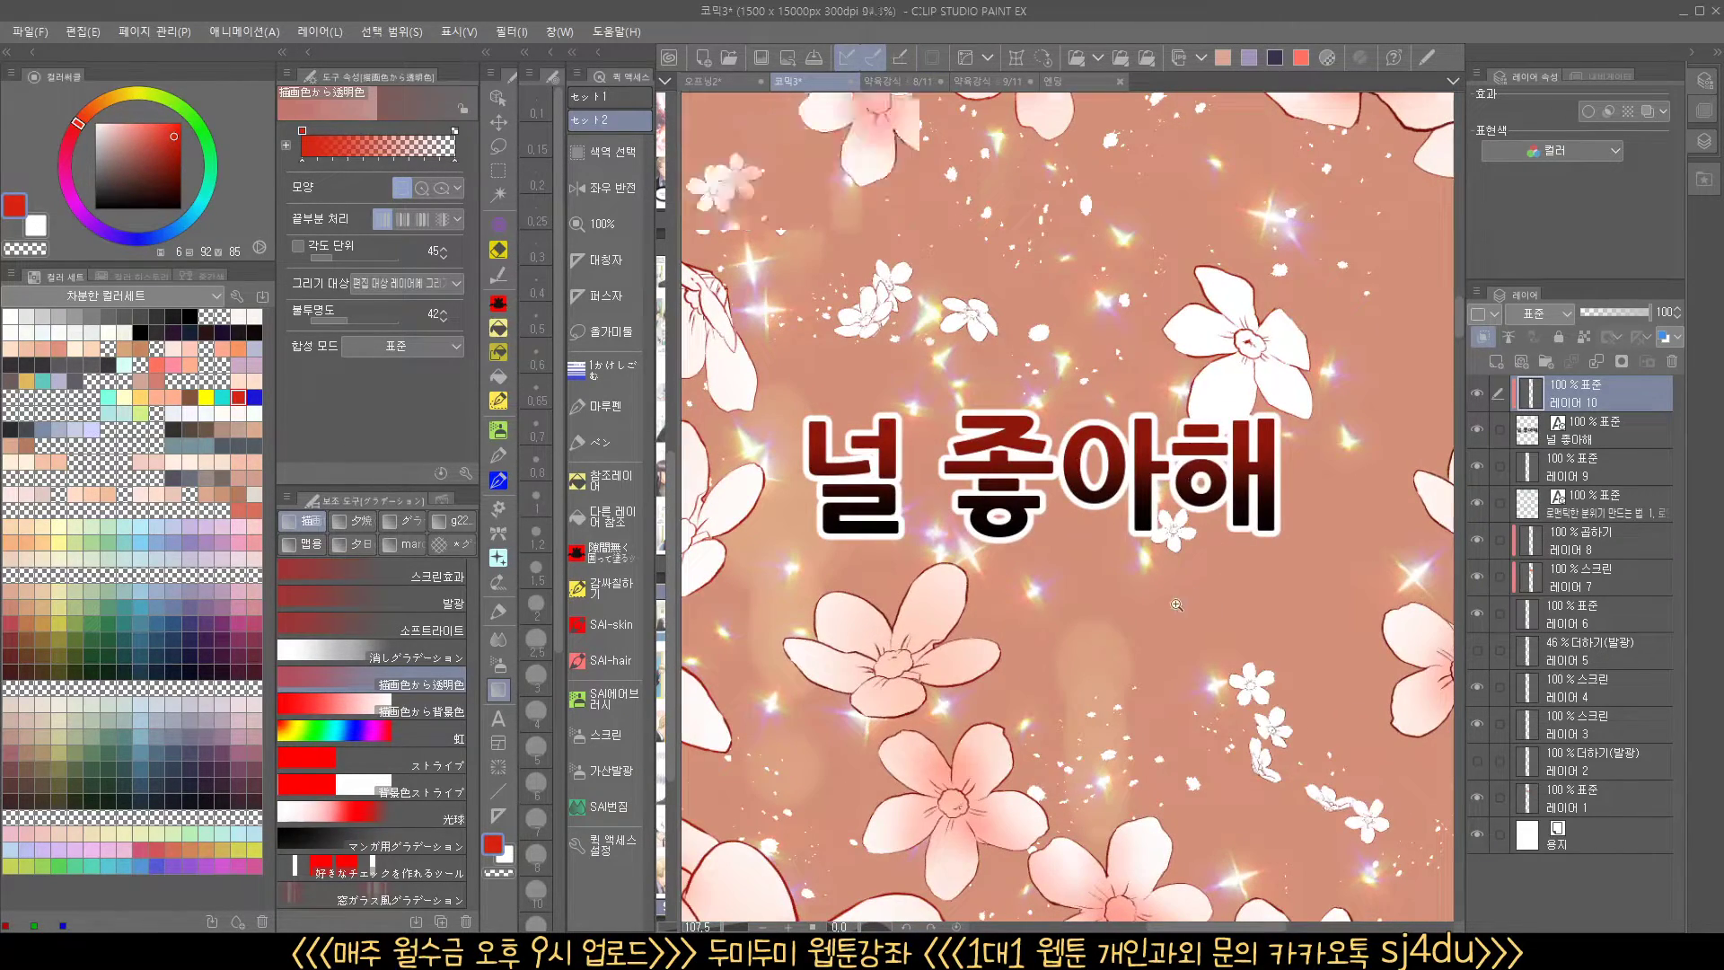
scroll(1181, 602, "down", 3)
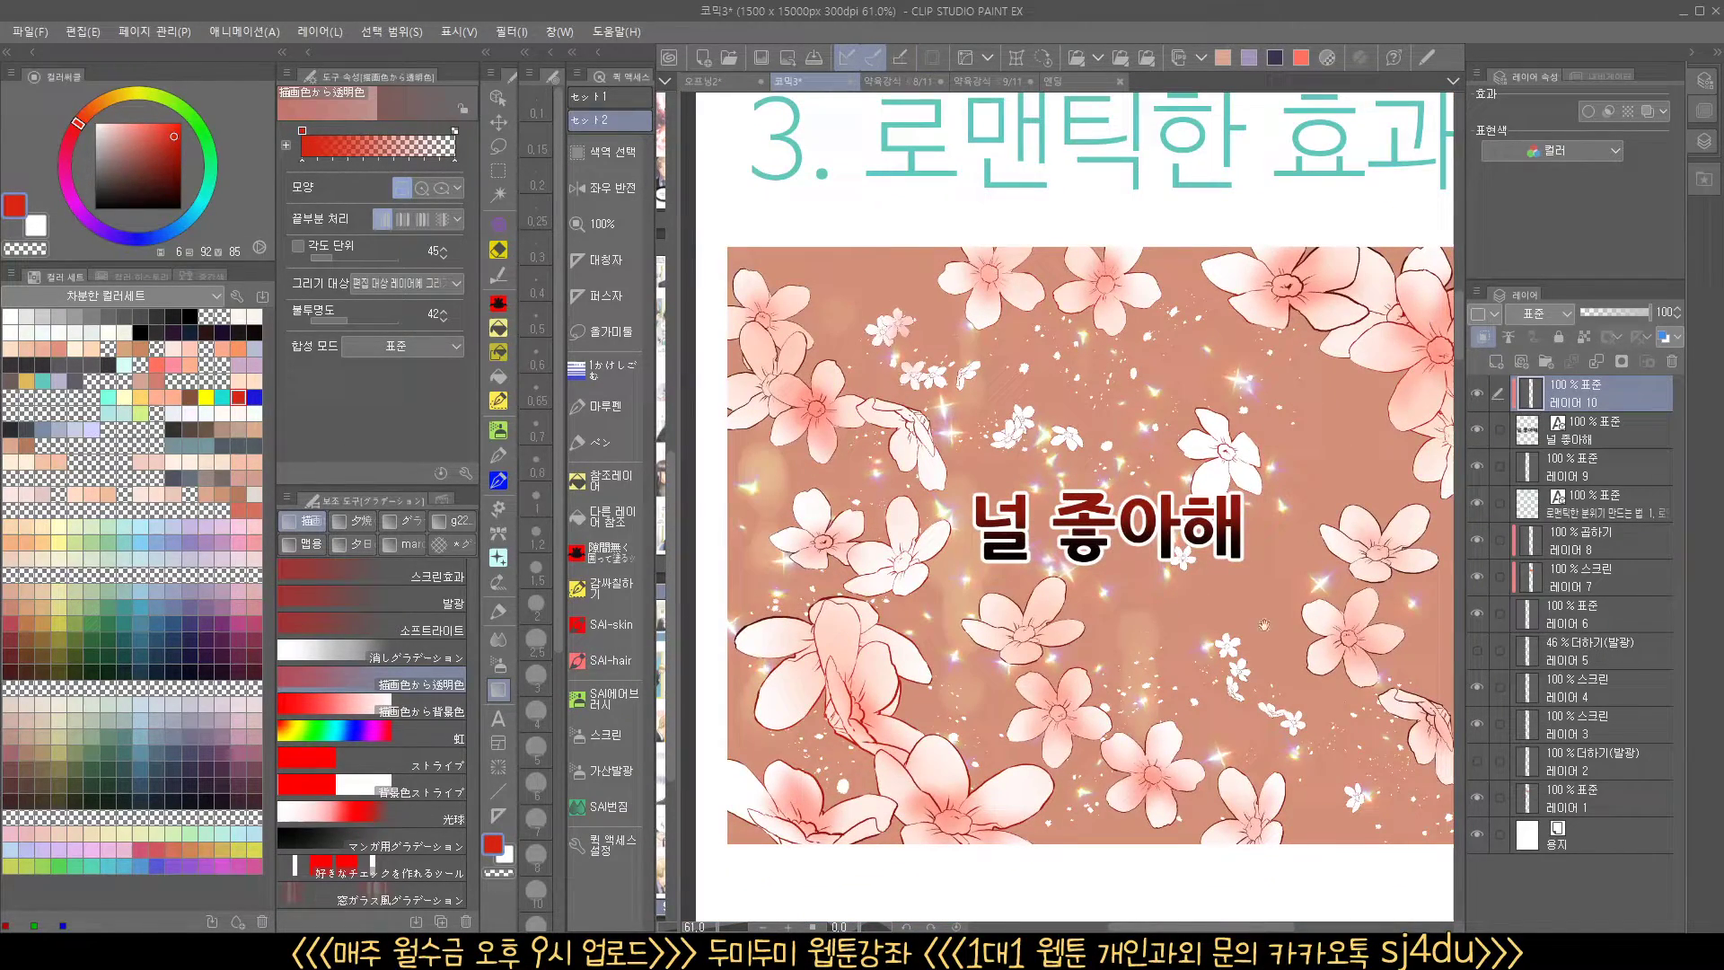
left_click_drag(1264, 623, 1226, 590)
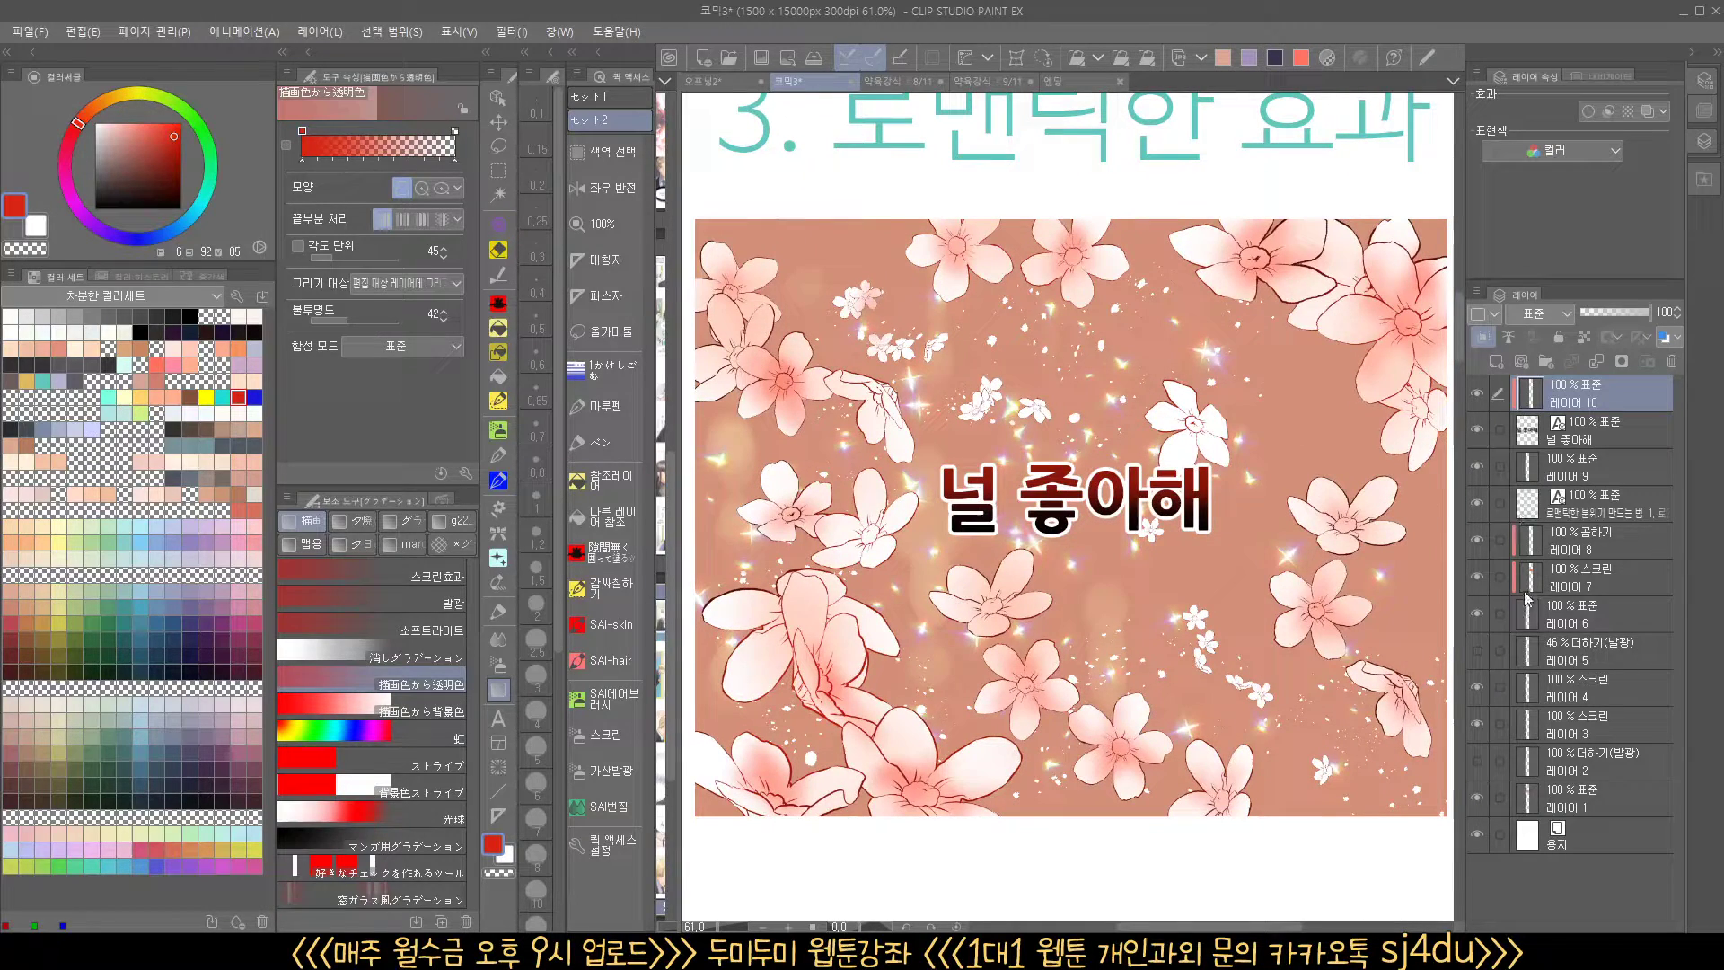
Examine the selected outlines of the "널 좋아해" letters up close, then within the whole flower illustration
left_click(1531, 434, "ctrl")
scroll(1020, 485, "up", 10)
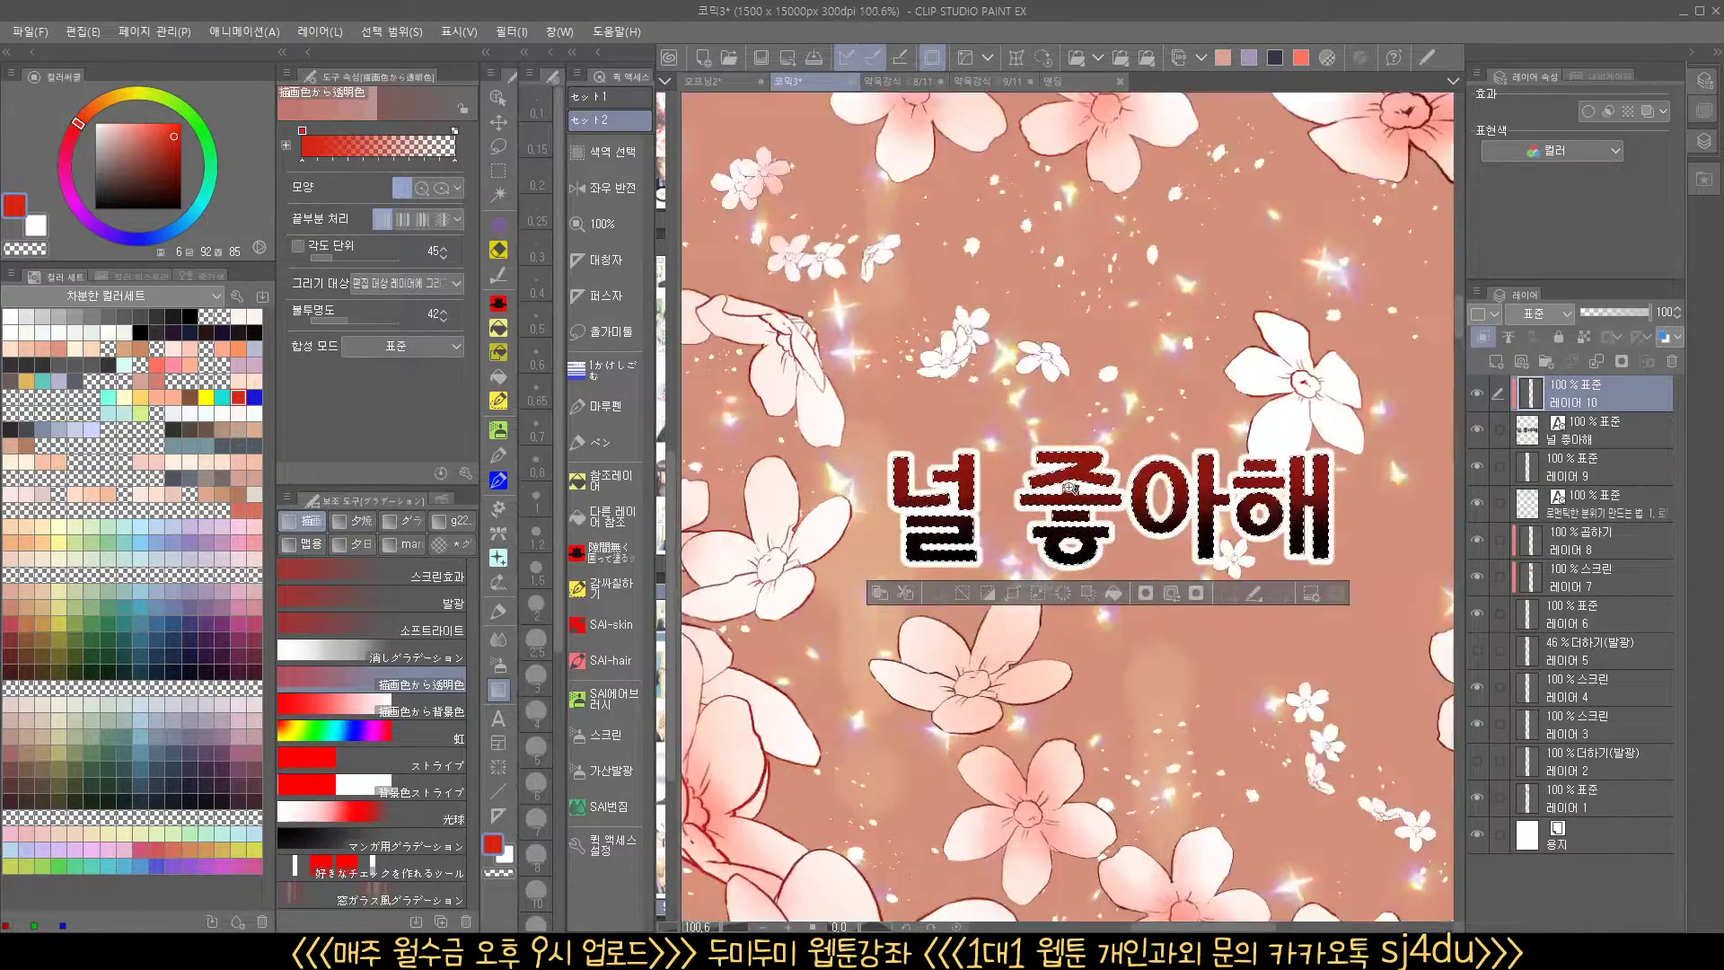
scroll(1016, 558, "up", 5)
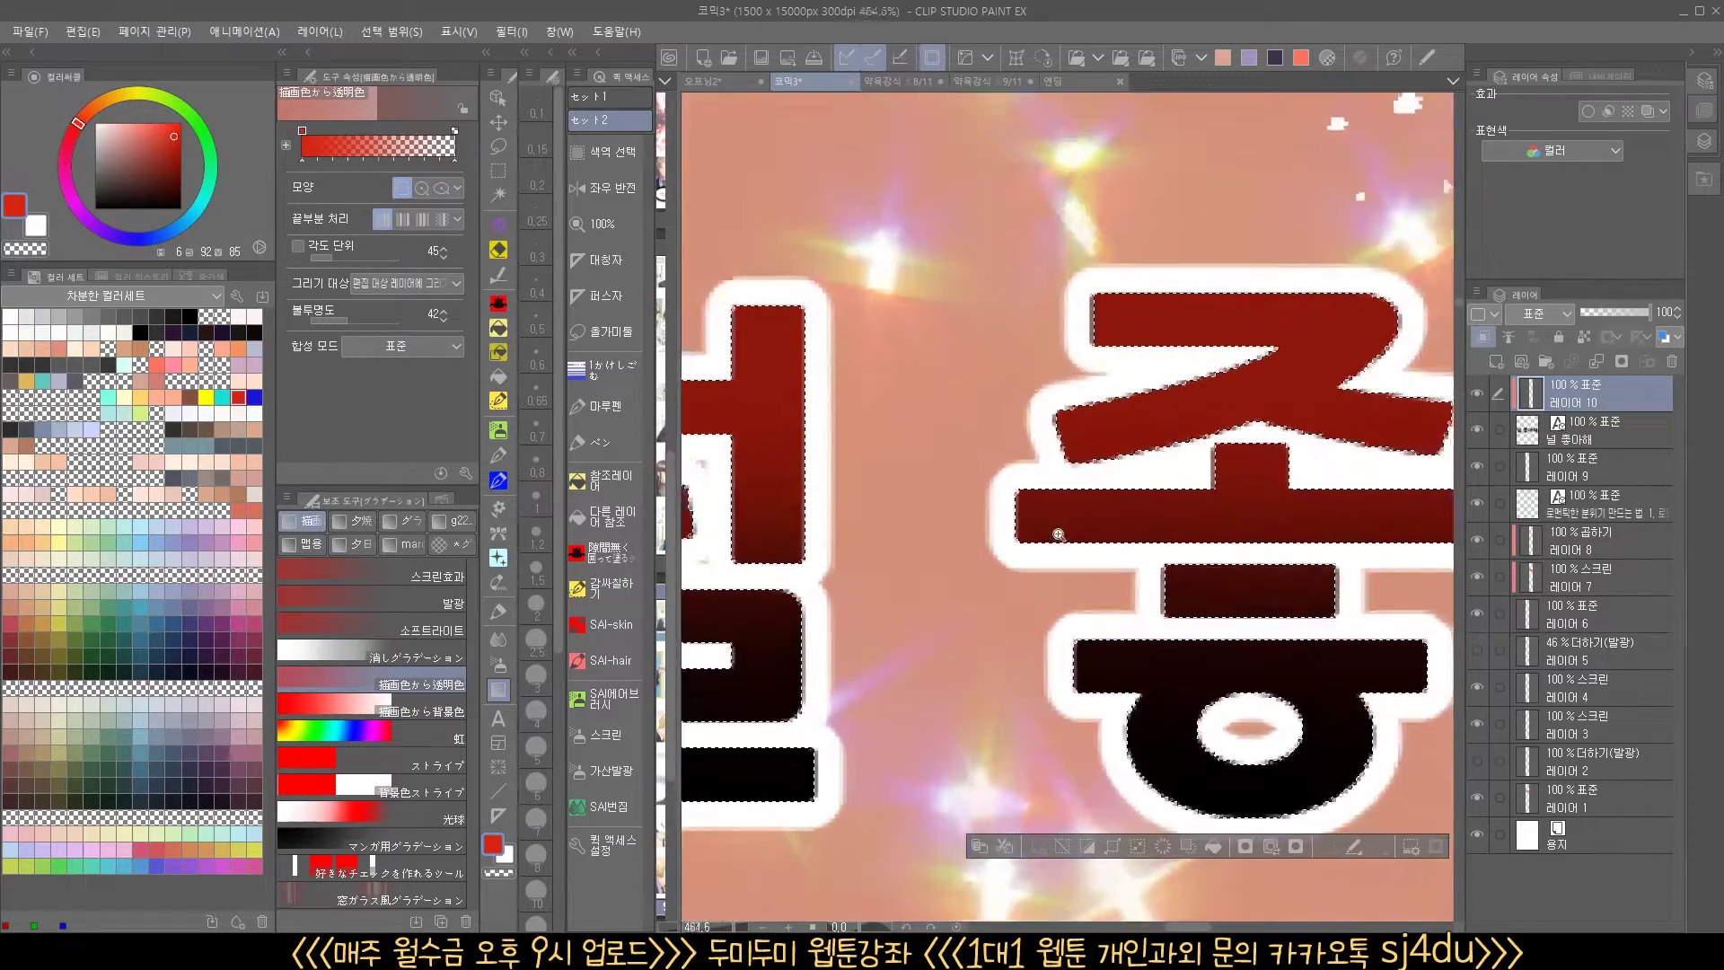
scroll(1015, 557, "down", 4)
scroll(1016, 557, "down", 6)
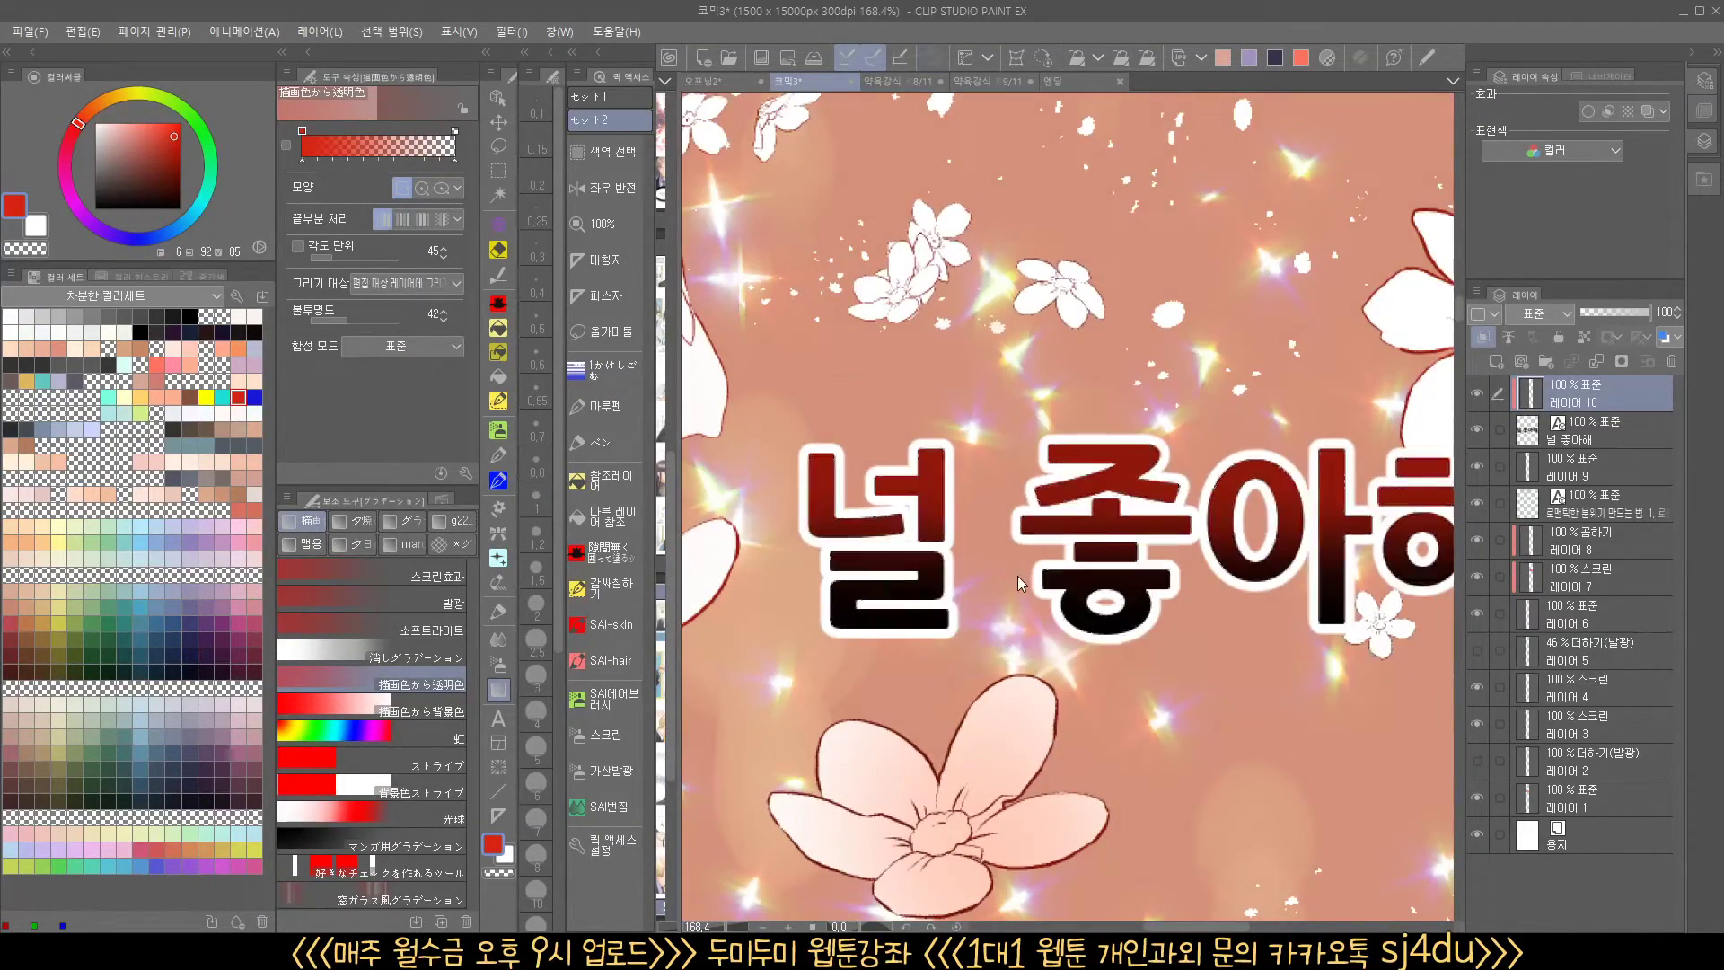
left_click_drag(1136, 597, 1131, 662)
scroll(1132, 663, "down", 4)
scroll(989, 586, "up", 1)
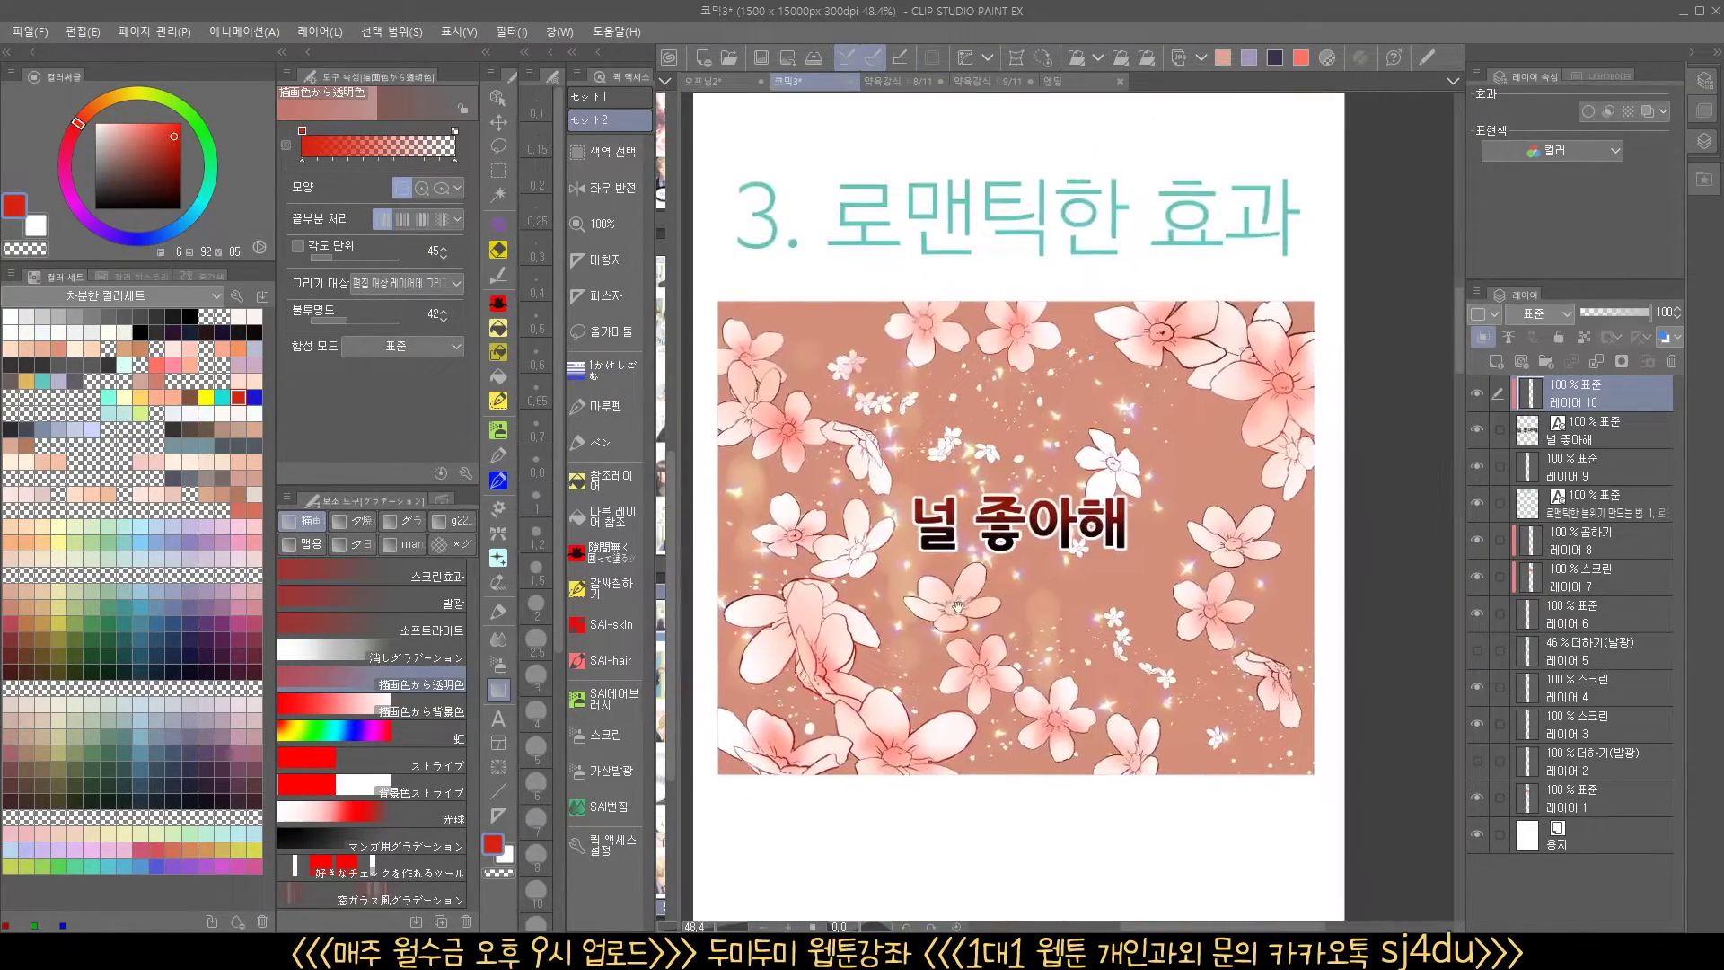
left_click_drag(989, 585, 1011, 624)
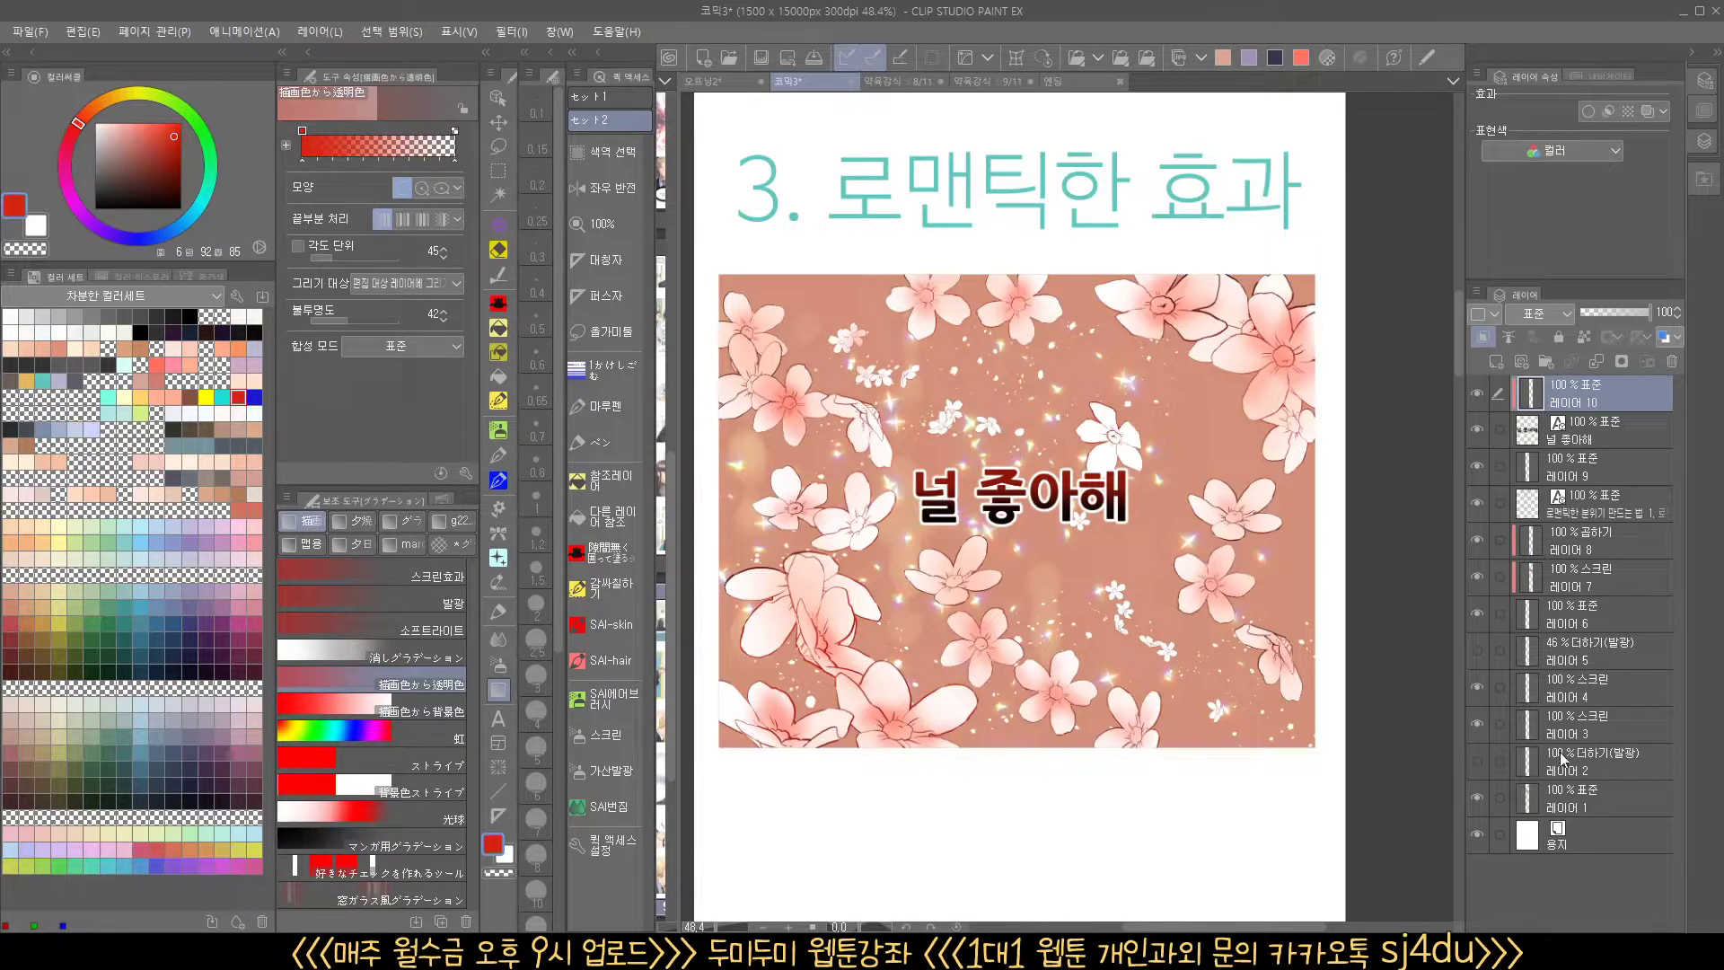
Identify the background layer 레이어 1 by toggling its visibility and select its filled area
left_click(1475, 796)
left_click(1474, 796)
left_click(1474, 797)
left_click(1472, 799)
left_click(1523, 805)
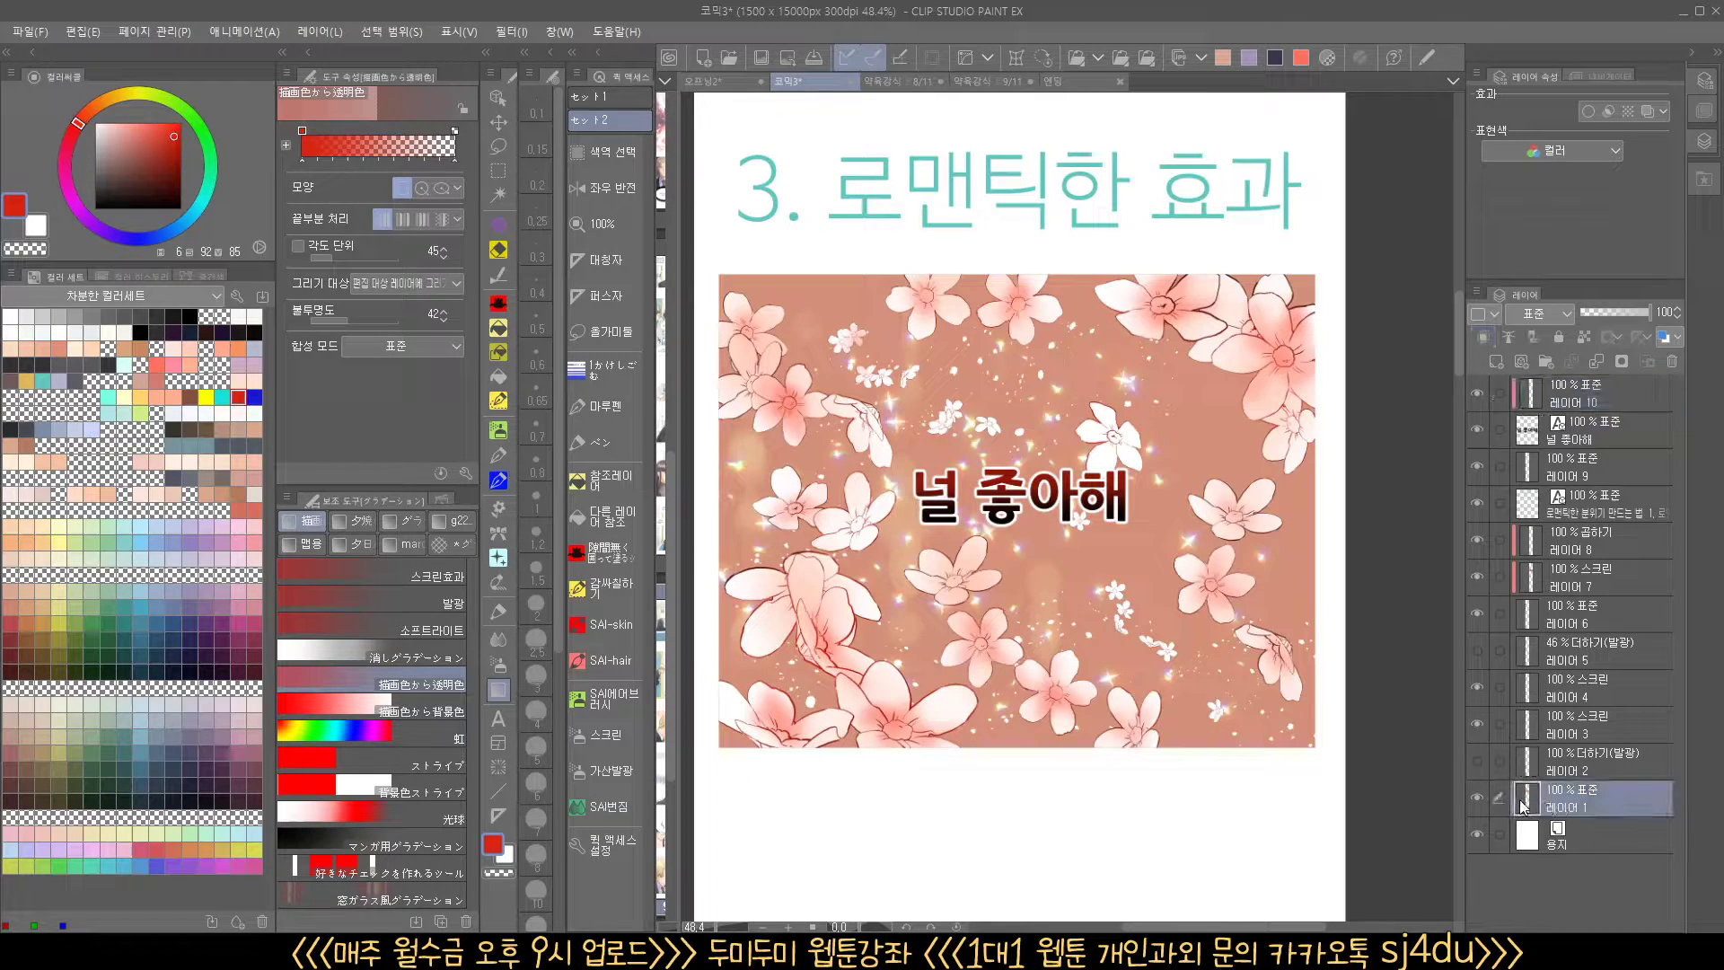
left_click(1523, 805, "ctrl")
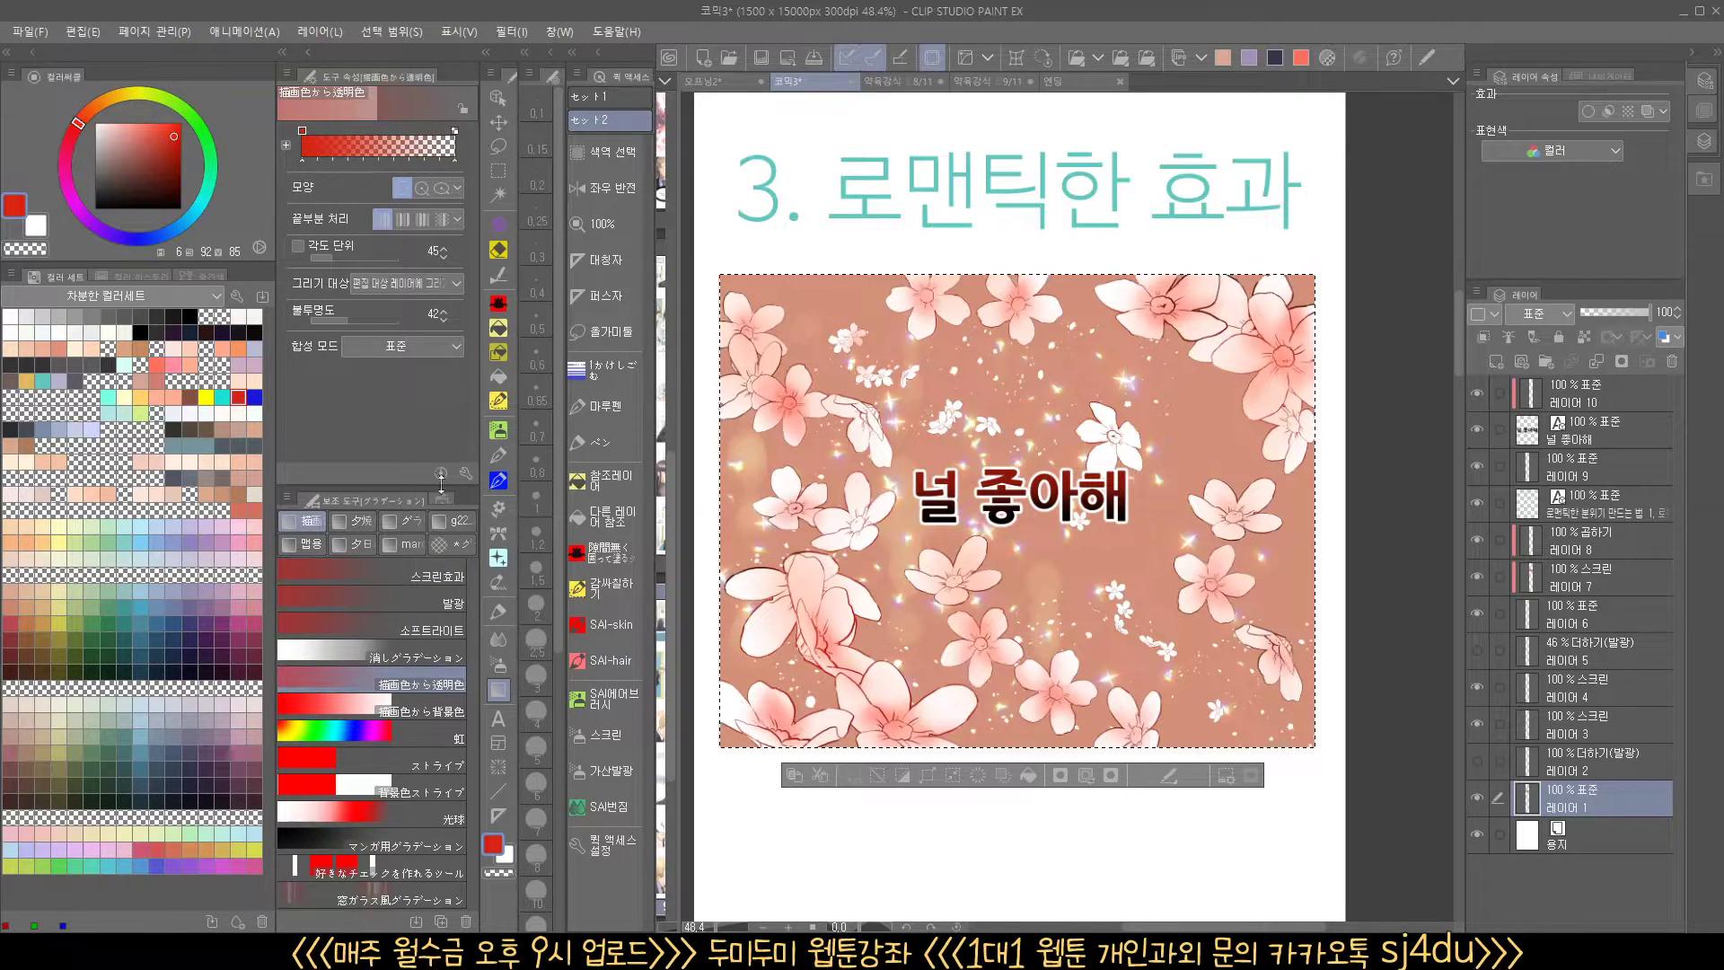
Choose the drawing-colour-to-transparent gradient and set its blending mode to 스크린
left_click(439, 583)
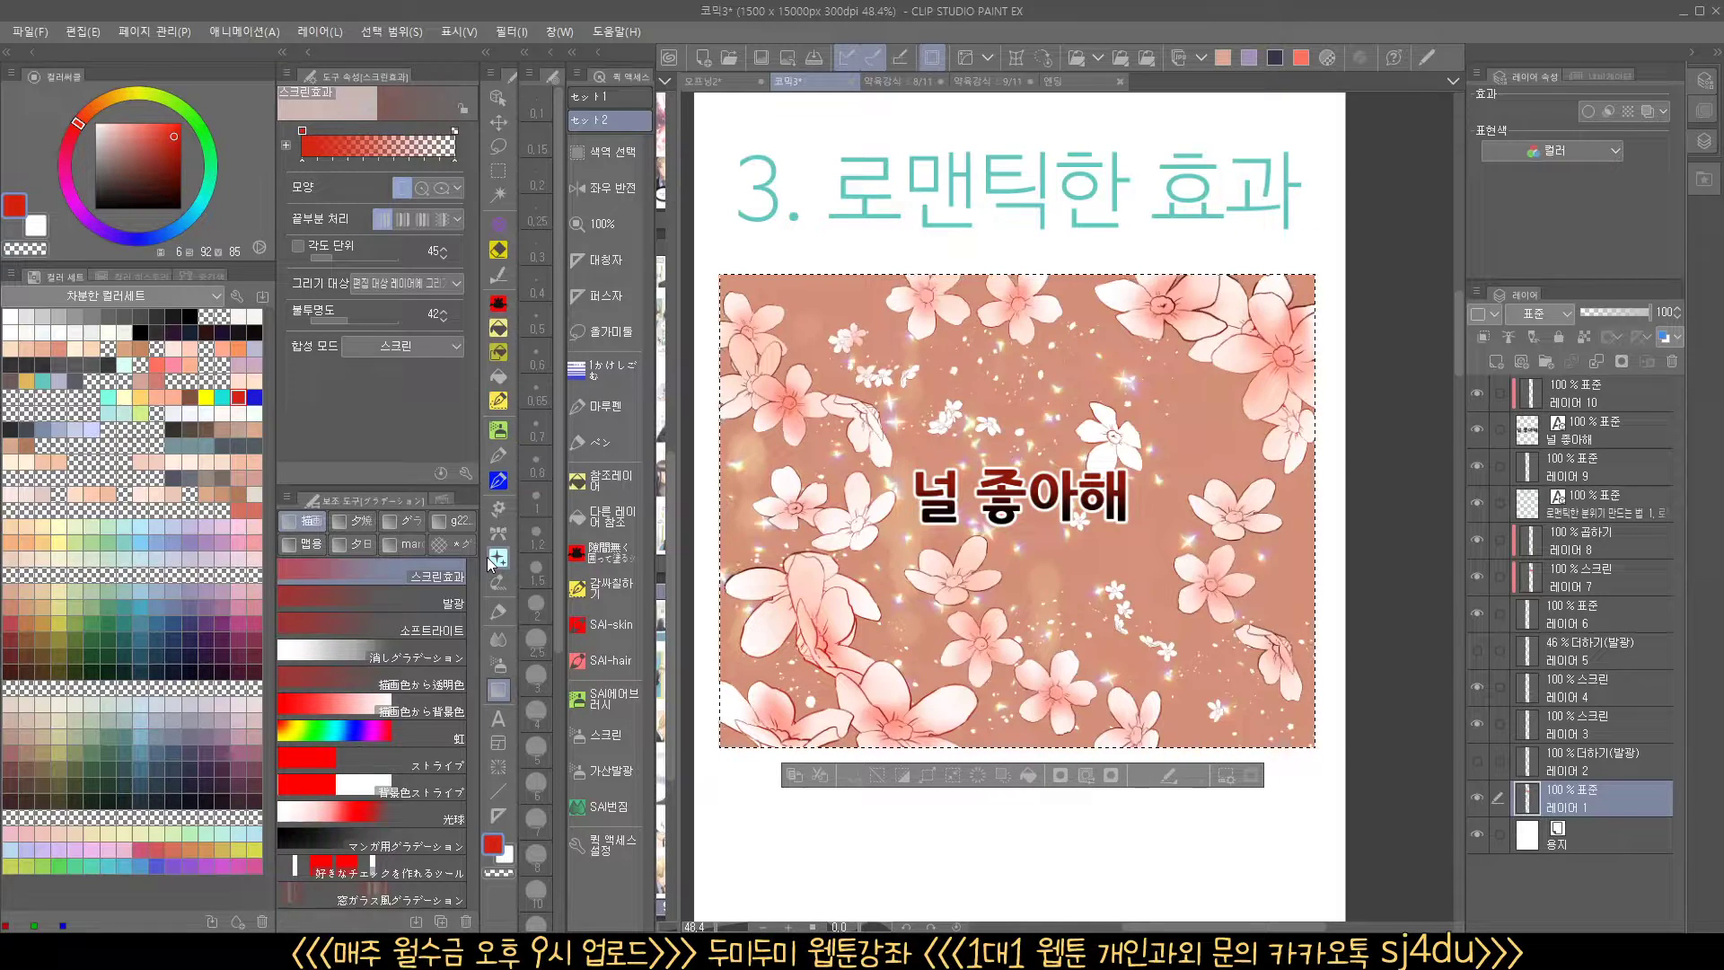
left_click(450, 699)
left_click(438, 687)
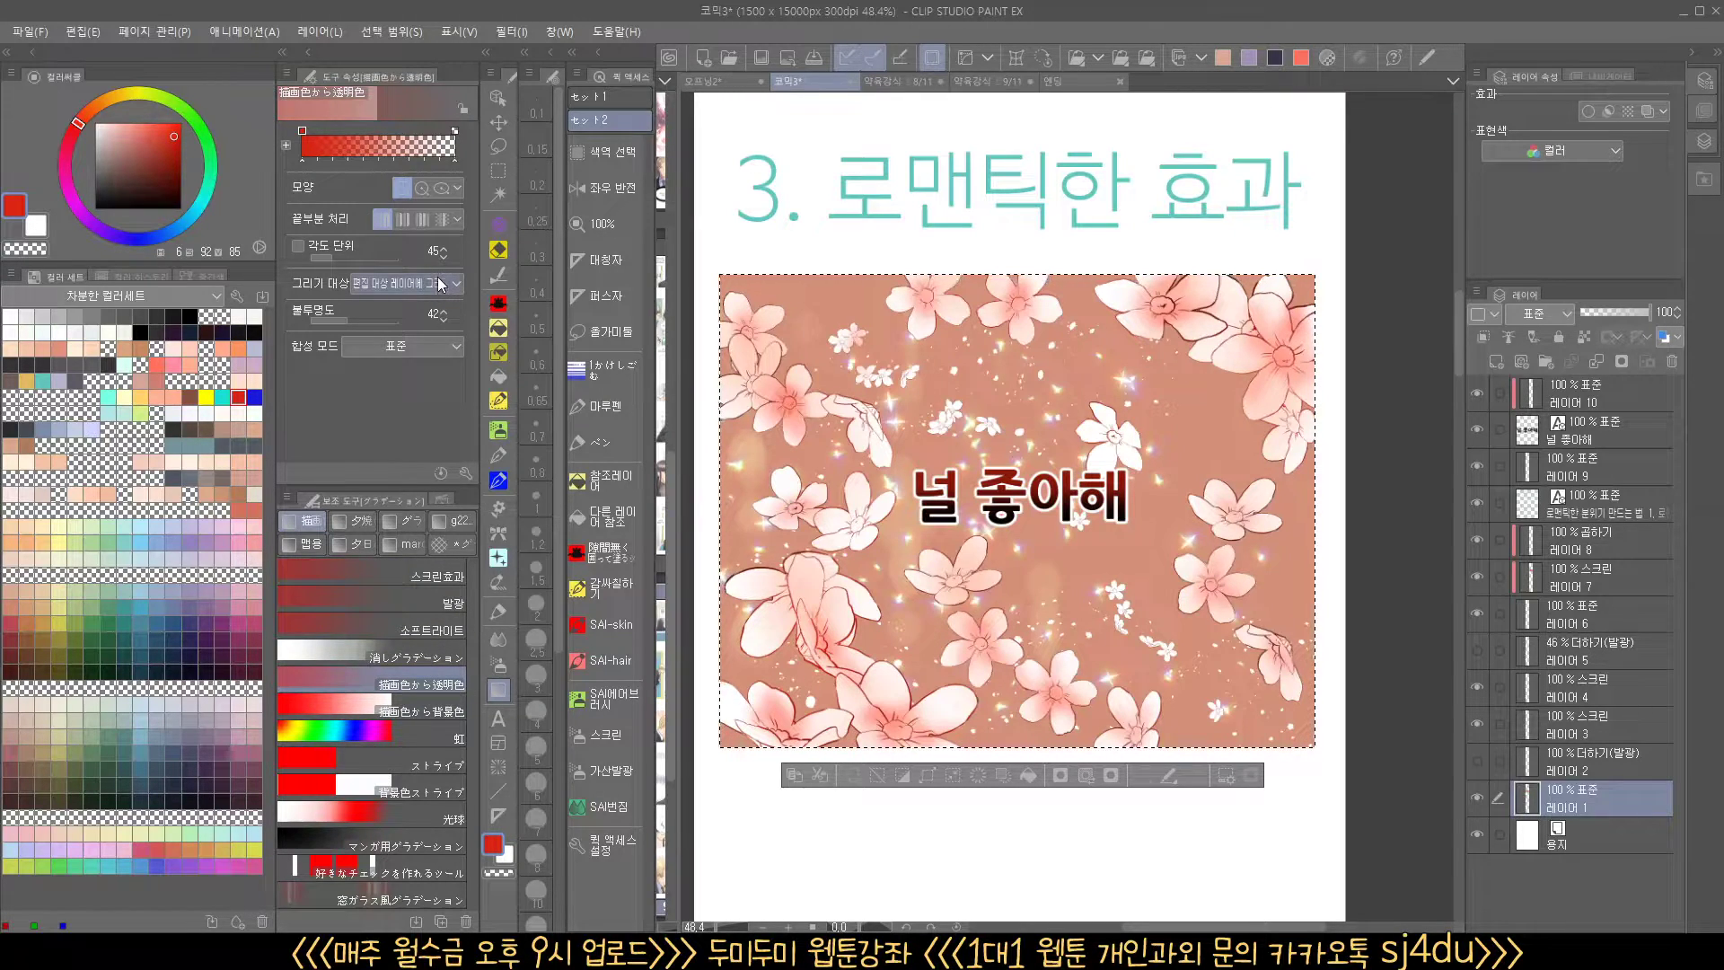
left_click(438, 348)
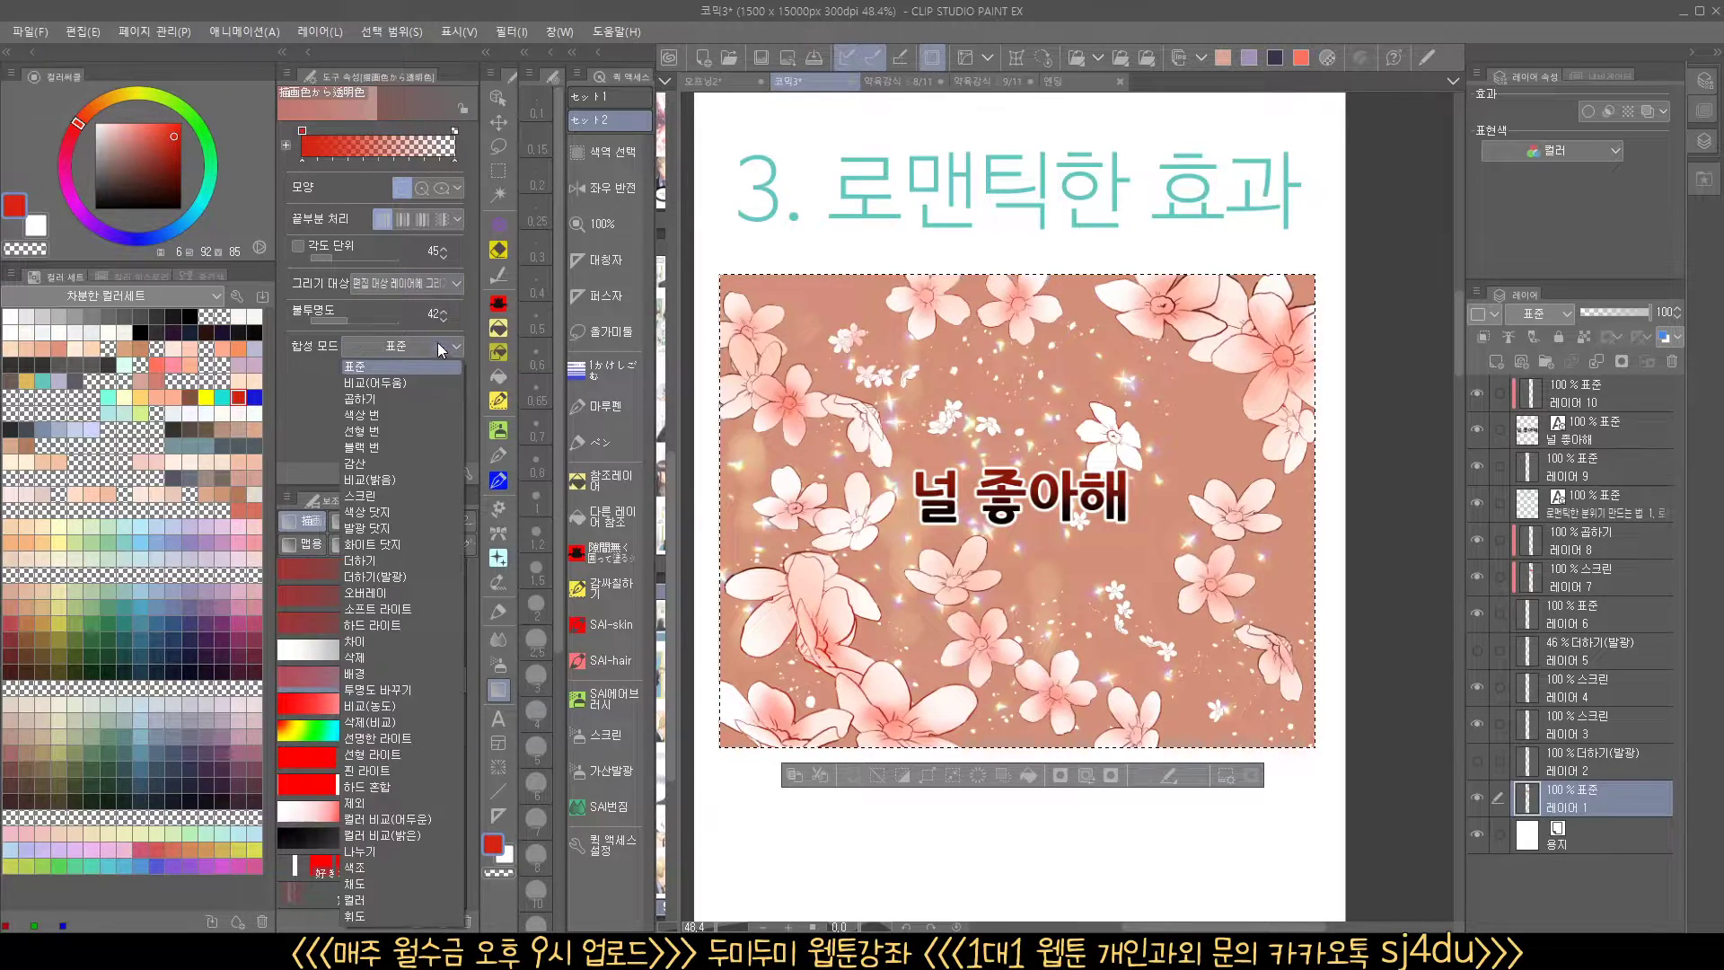
left_click(427, 497)
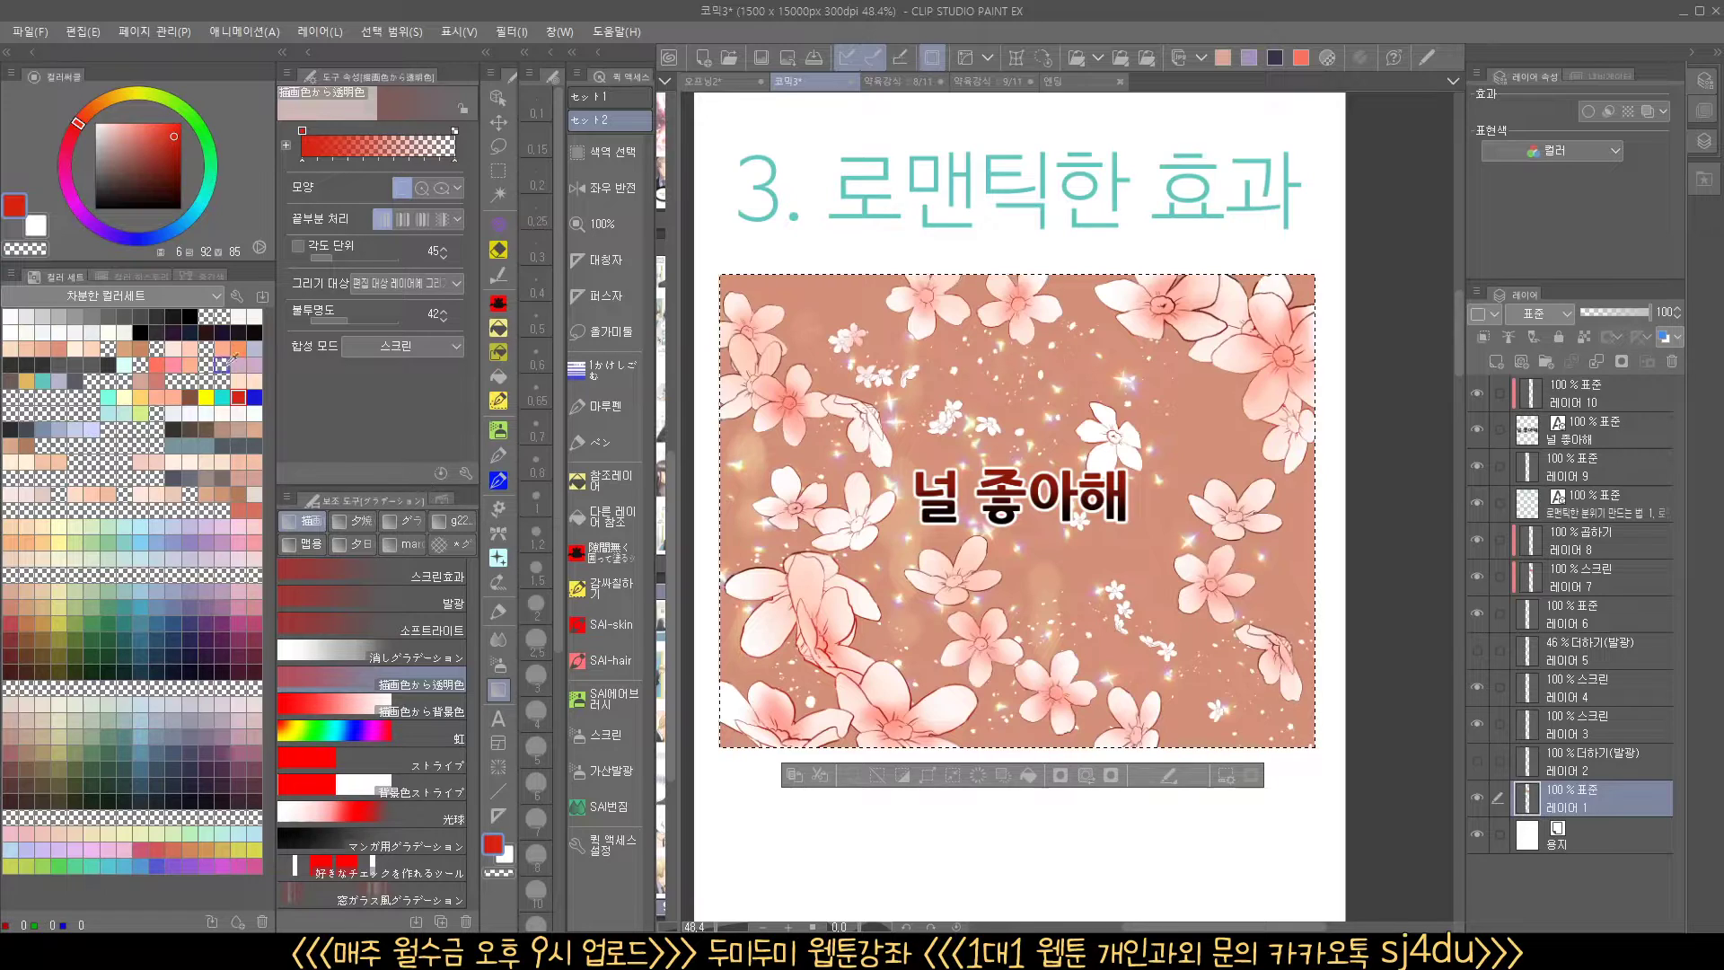
Try light orange-yellow 스크린 gradients from the upper edge of the flower background downward
left_click(140, 397)
left_click_drag(1029, 418, 1024, 646)
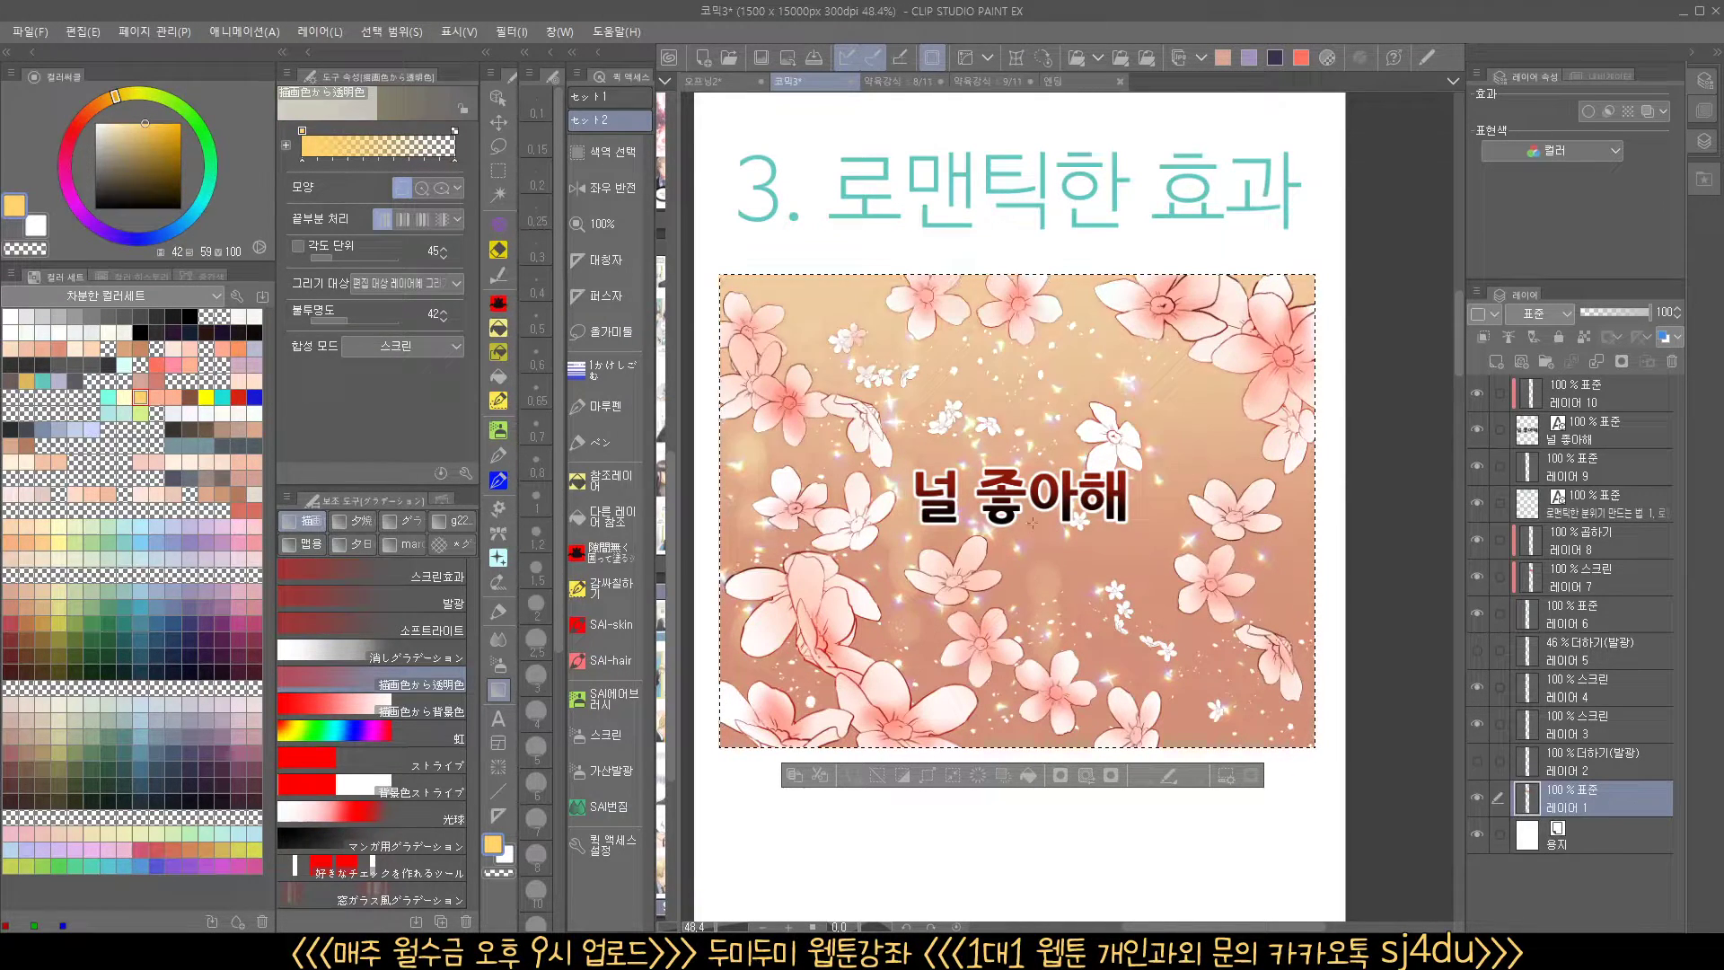
left_click_drag(1030, 579, 1024, 641)
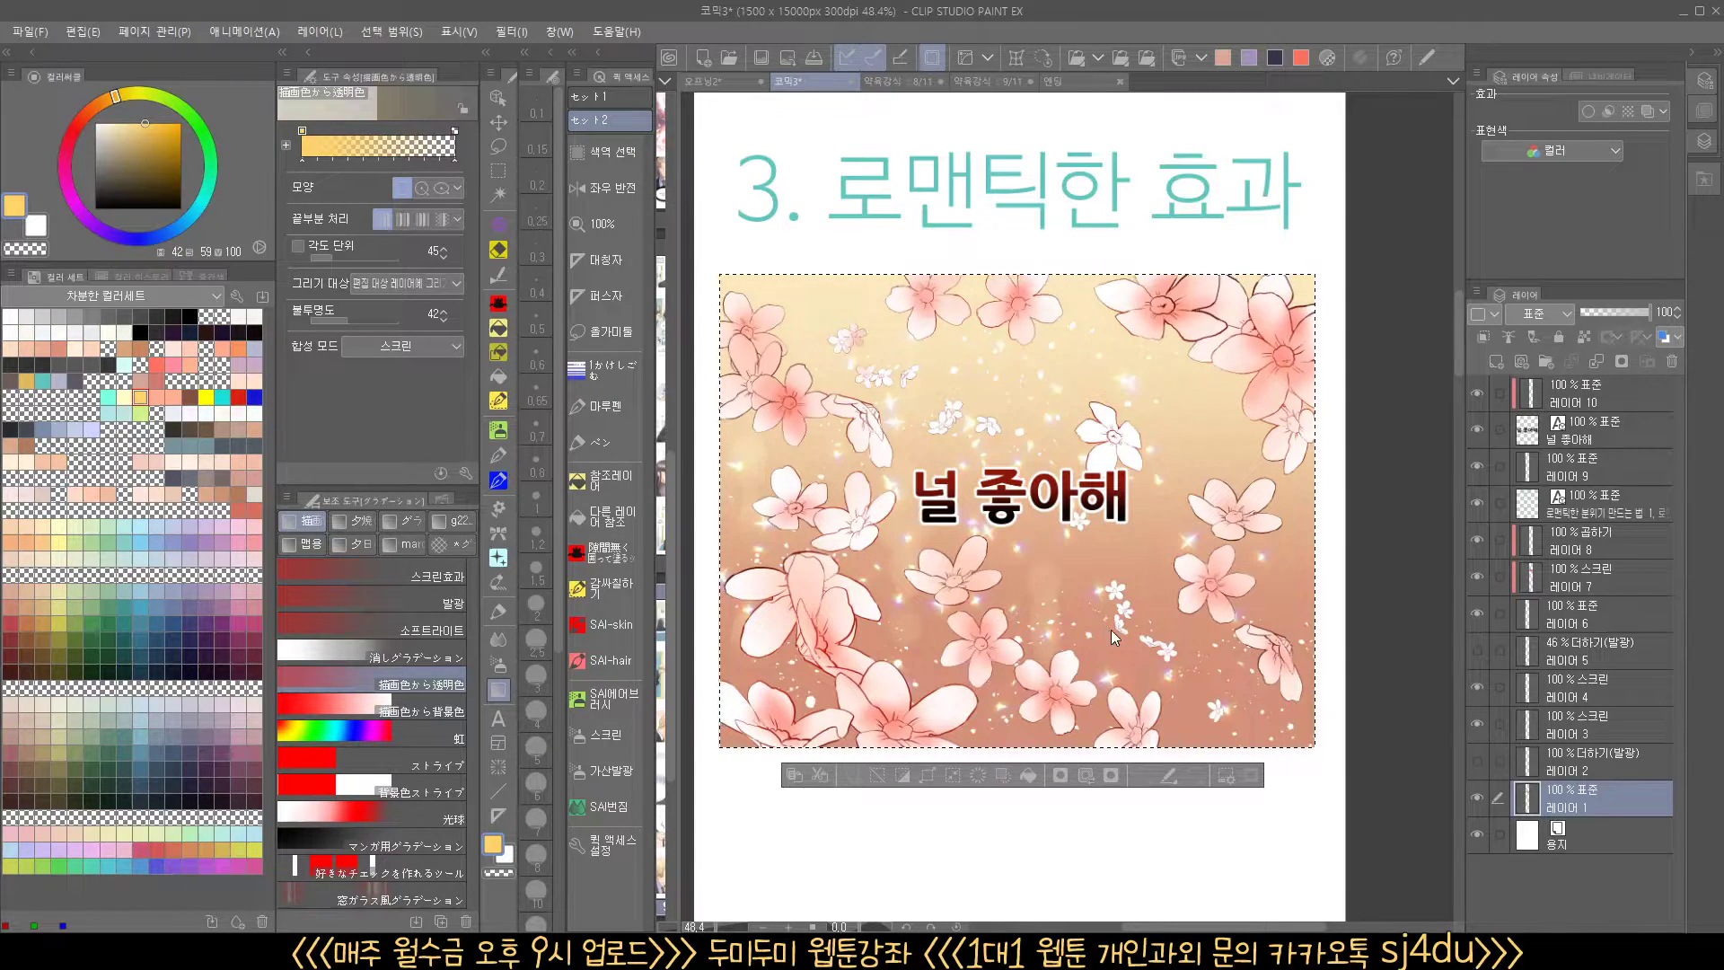
key("ctrl+z")
Try pale mint 스크린 gradients running down the flower background on 레이어 1
left_click(124, 364)
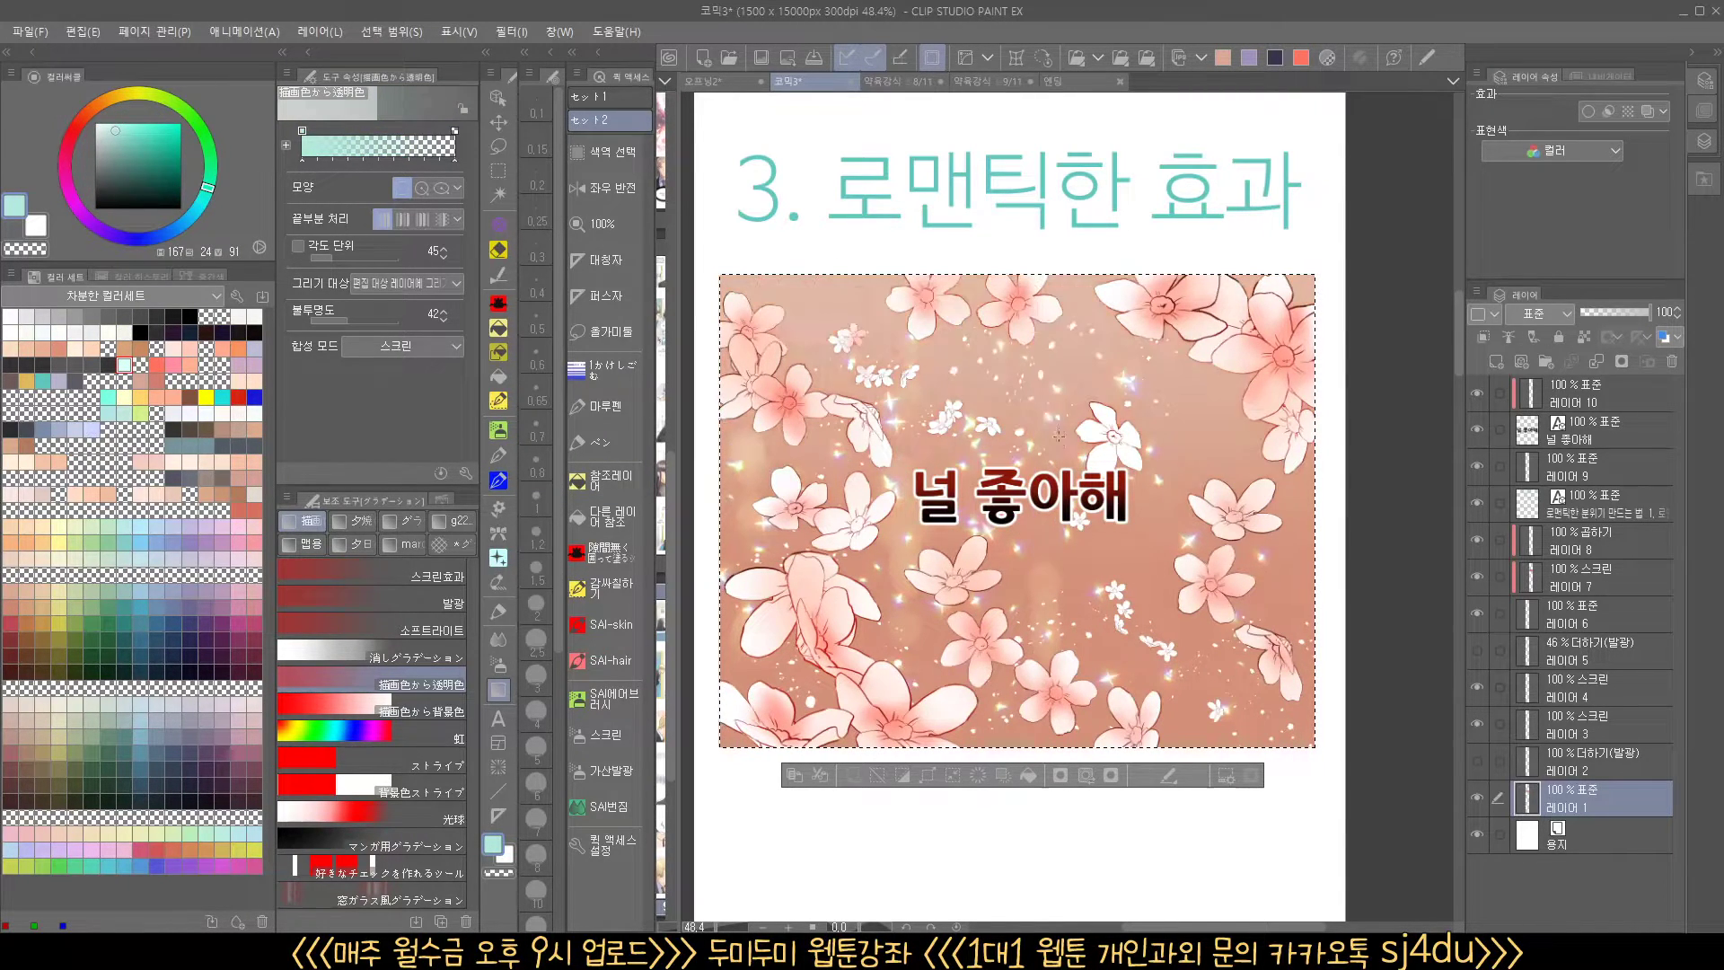
left_click_drag(1027, 294, 1018, 682)
left_click_drag(1031, 371, 1035, 675)
key("ctrl+z")
key("ctrl+z")
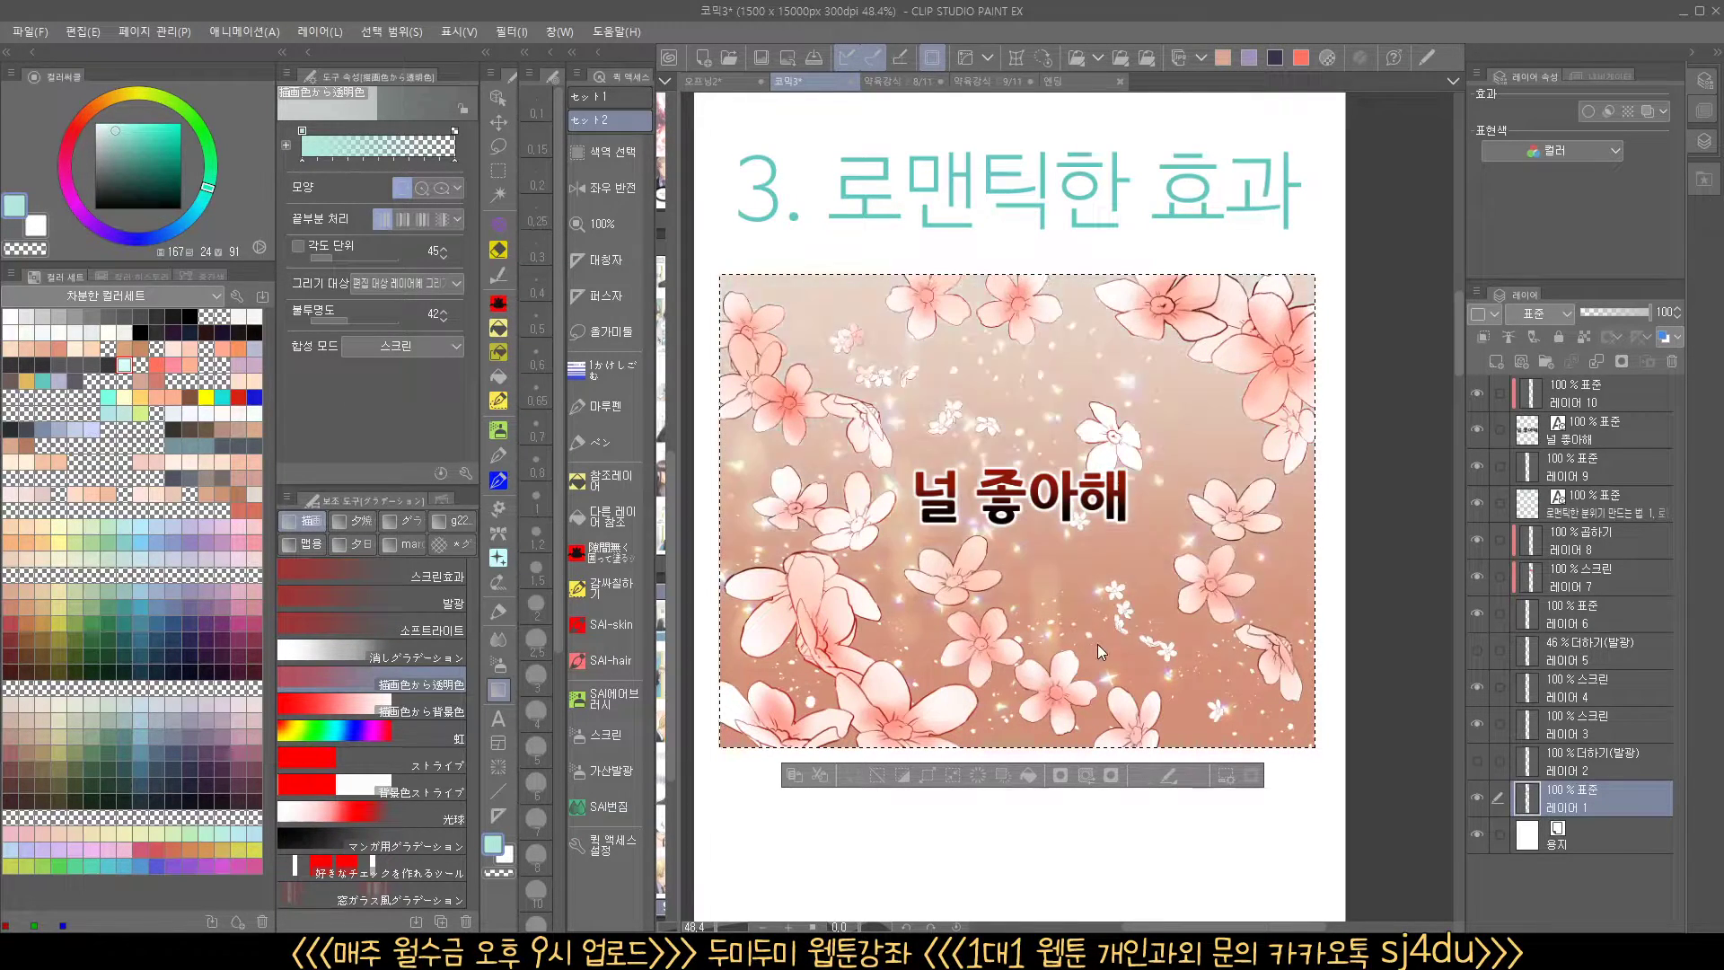
Brighten the upper part of the flower background on 레이어 1 with repeated light orange-yellow 스크린 gradients
left_click(140, 396)
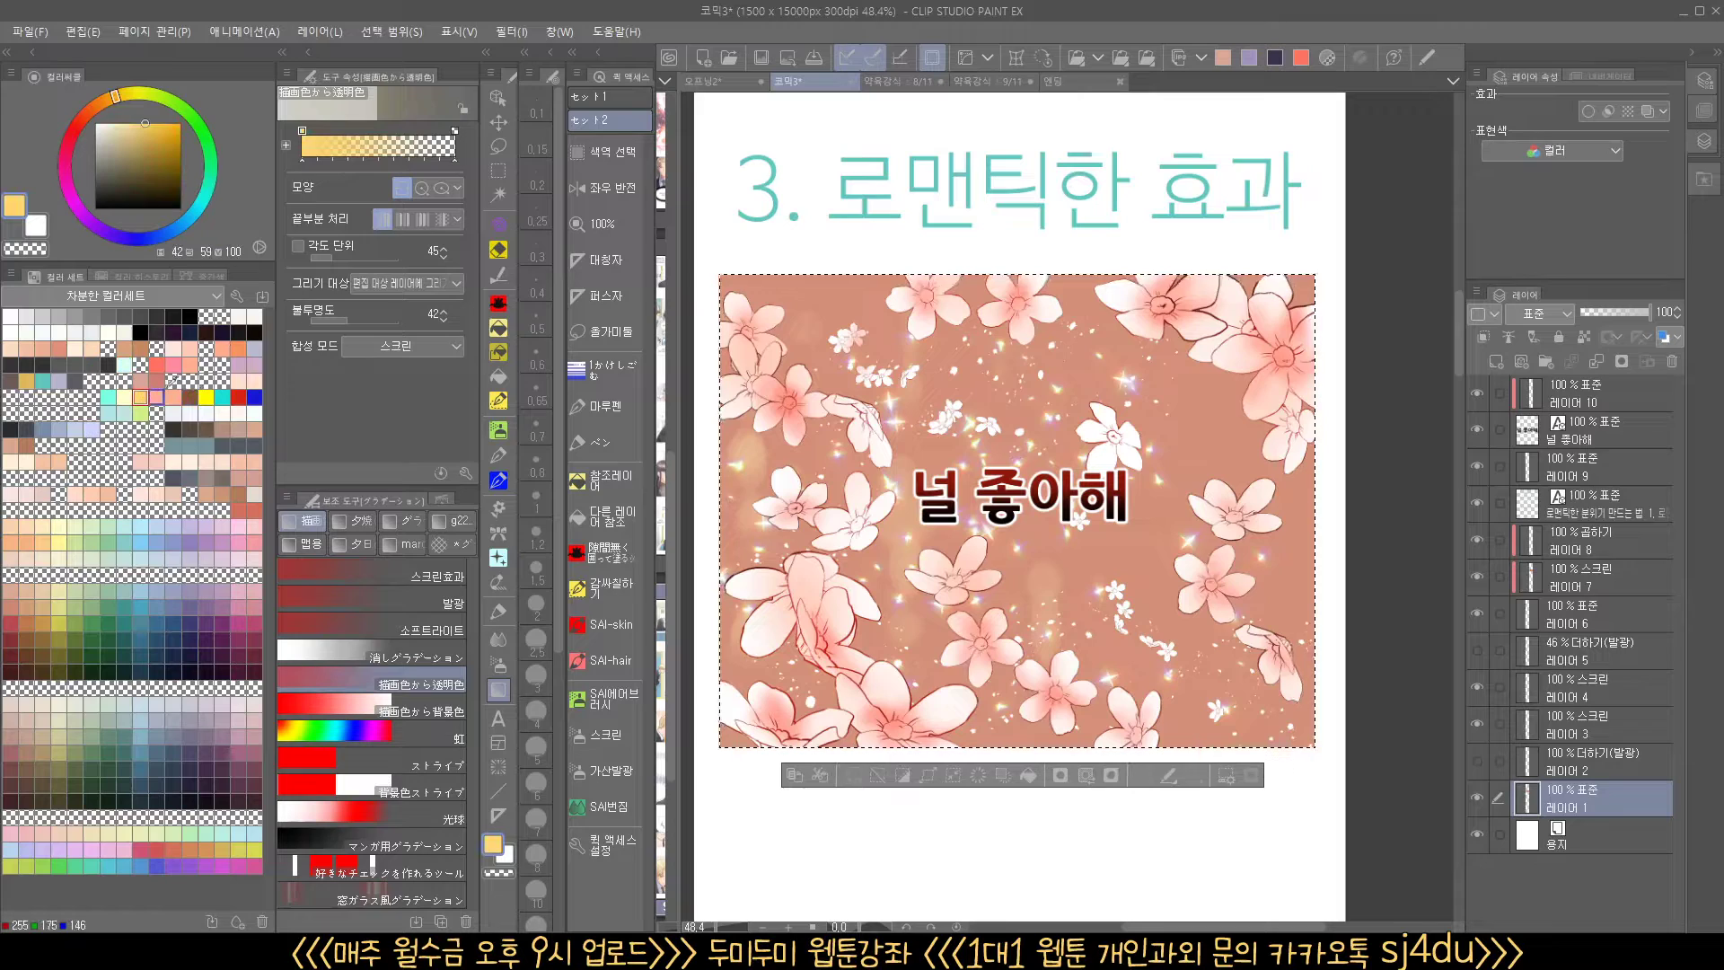
left_click_drag(1009, 260, 1012, 683)
left_click_drag(1029, 287, 1030, 687)
left_click_drag(1029, 288, 1042, 677)
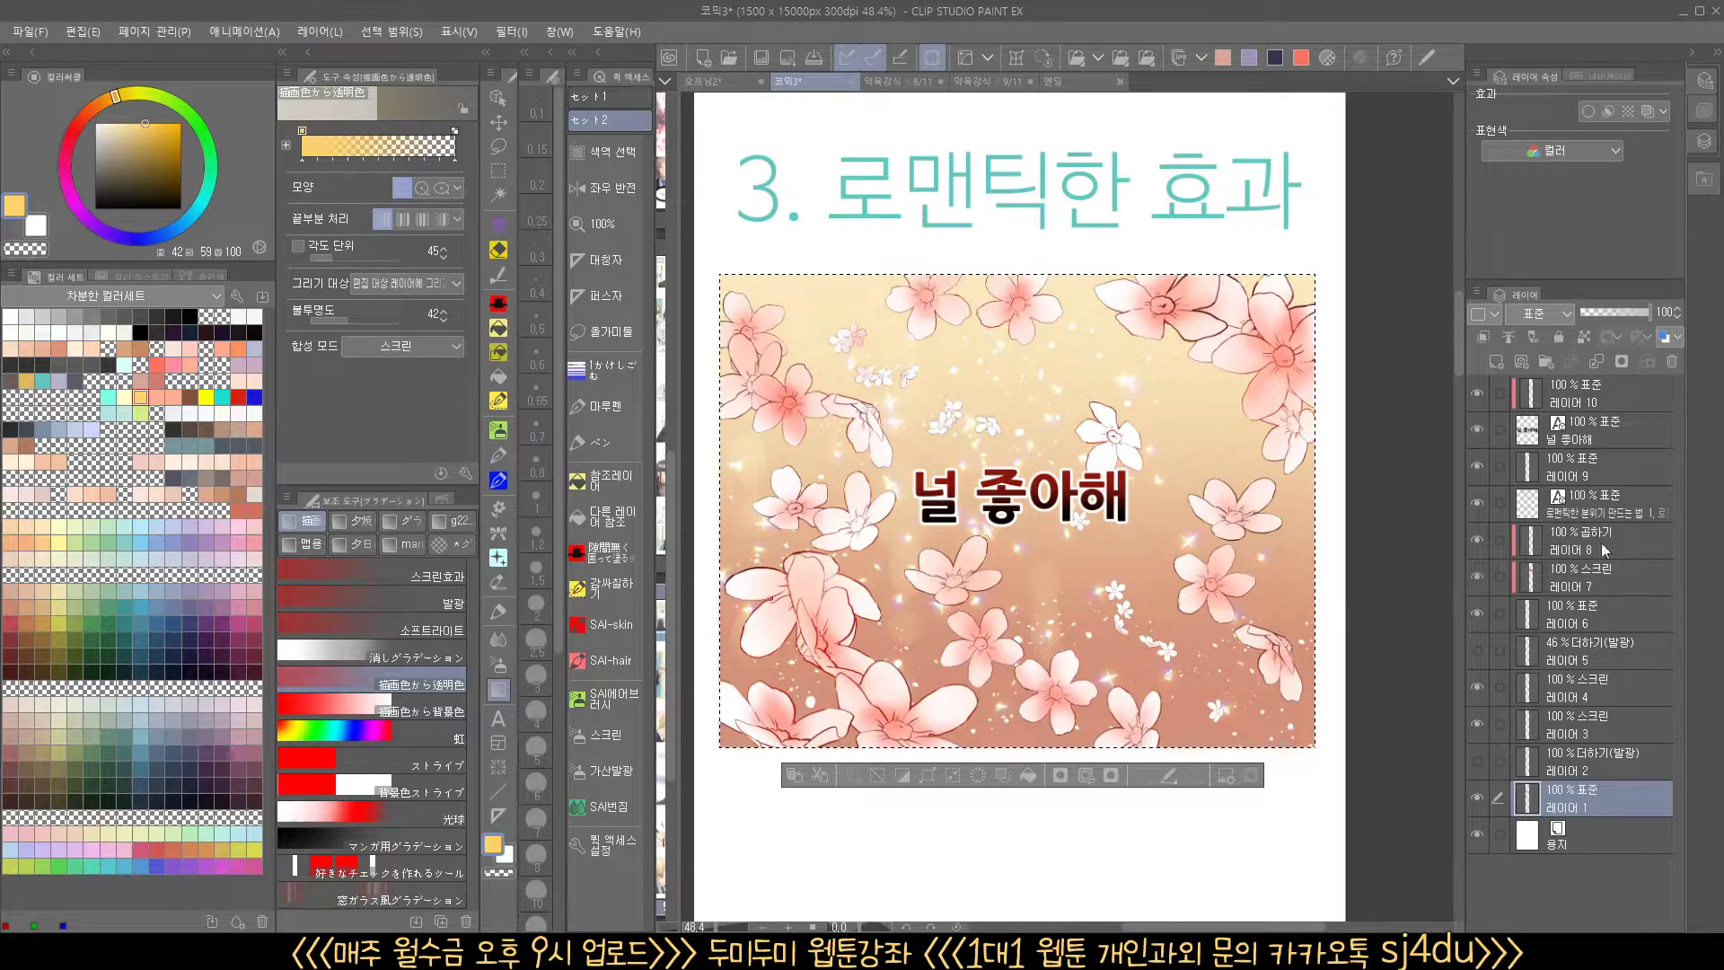
Add a new layer above 레이어 10 and set its blending mode to 스크린
left_click(1598, 396)
left_click(1496, 361)
left_click(1540, 313)
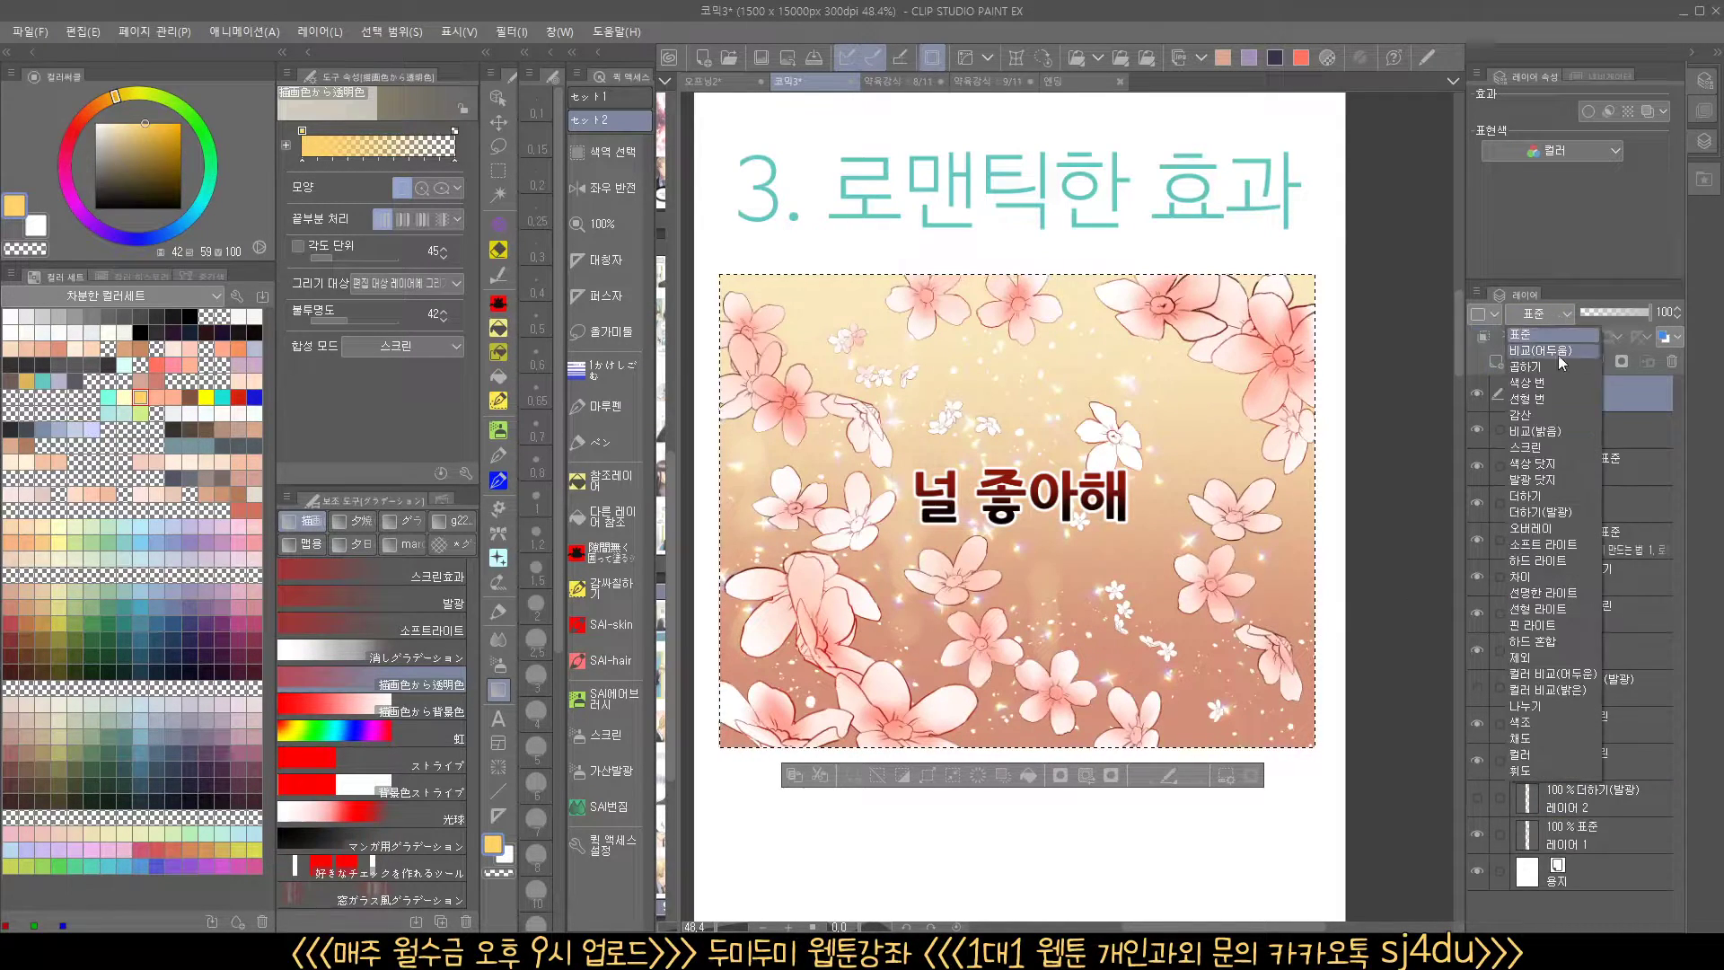
left_click(1551, 449)
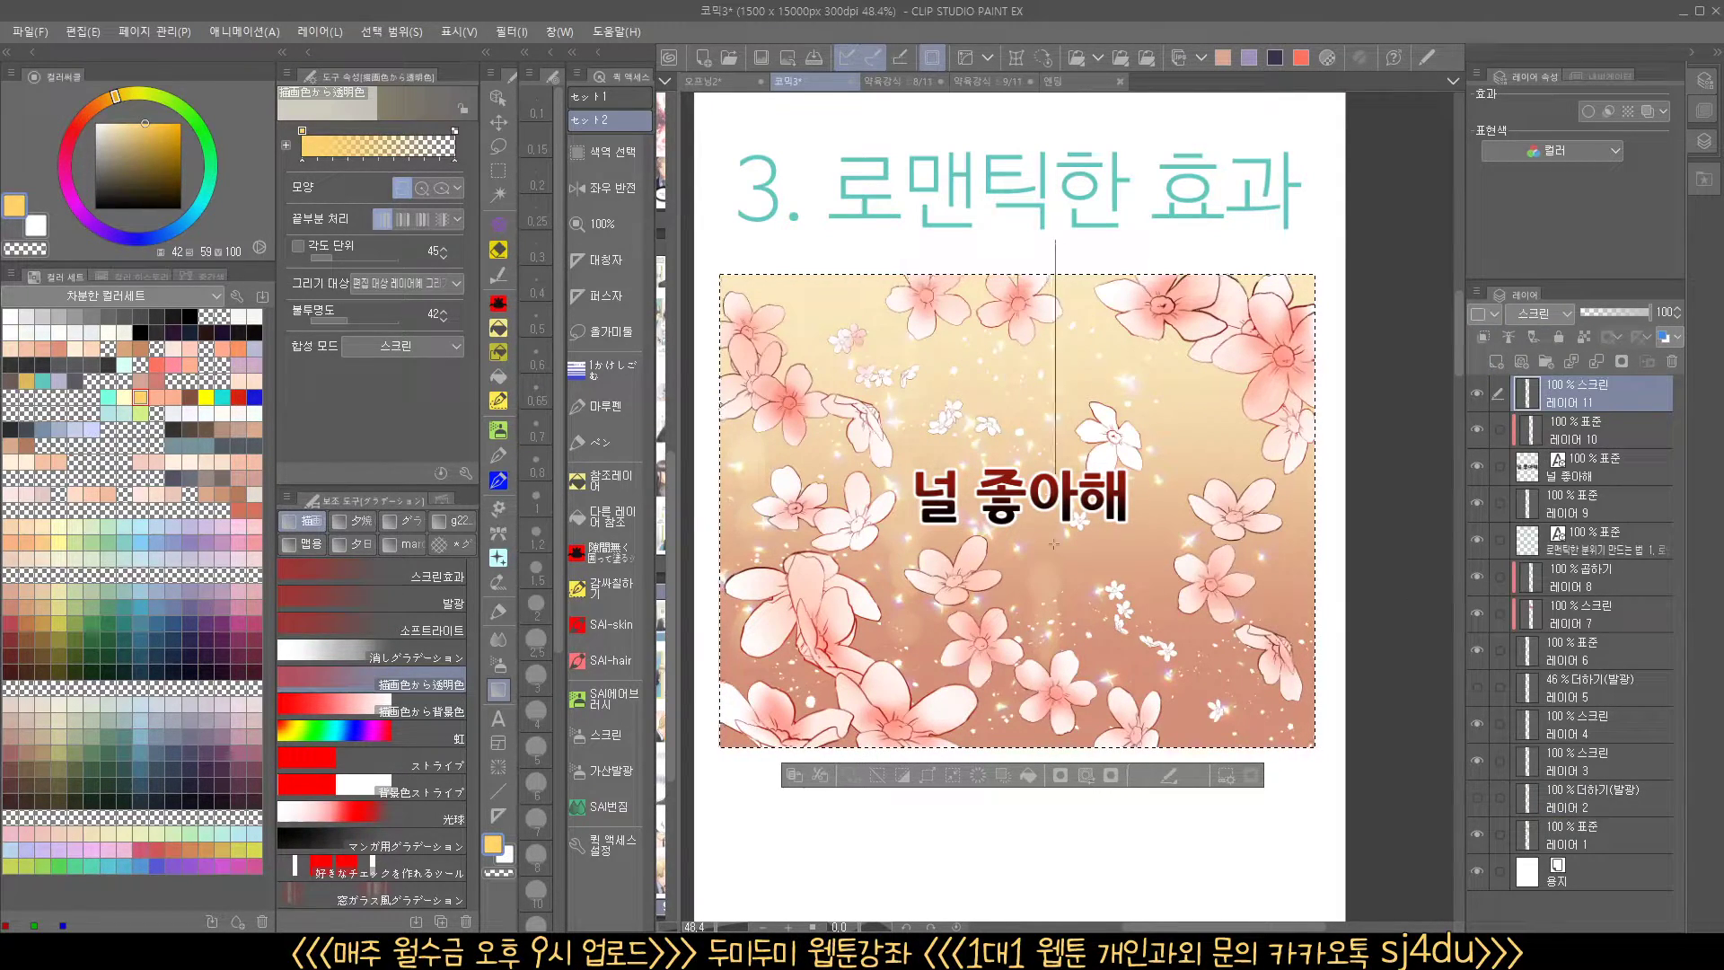
Try a light orange-yellow gradient over the upper flowers on 레이어 11
left_click_drag(1055, 431, 1055, 612)
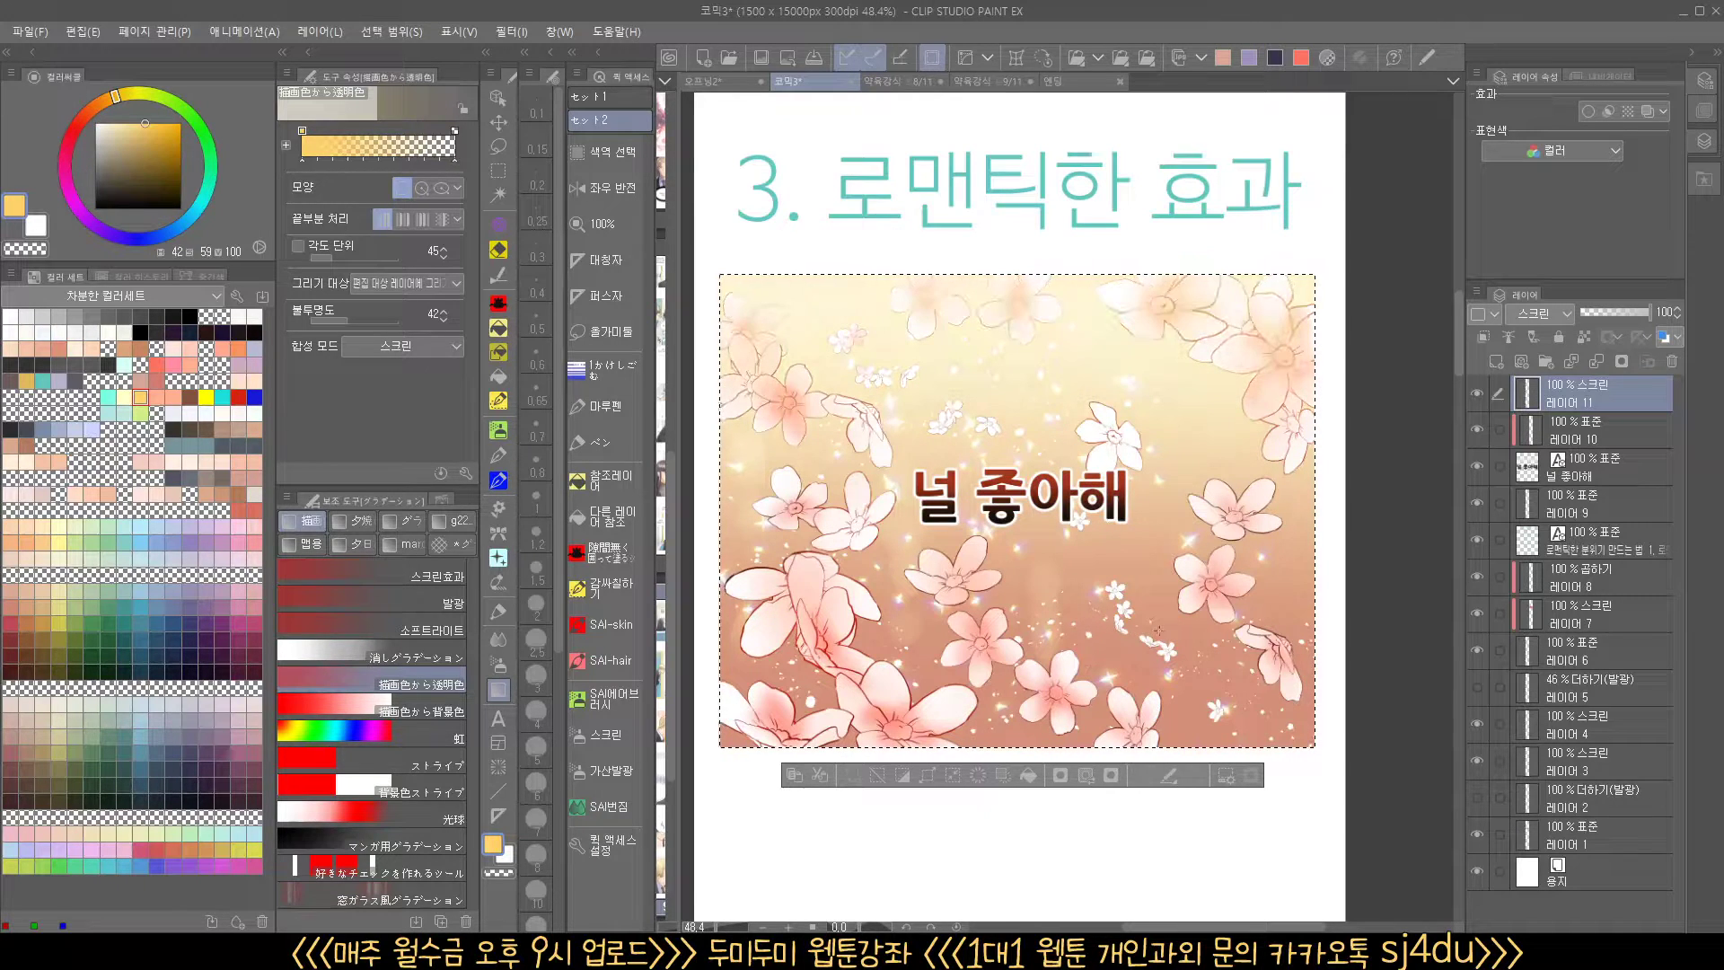
key("ctrl+z")
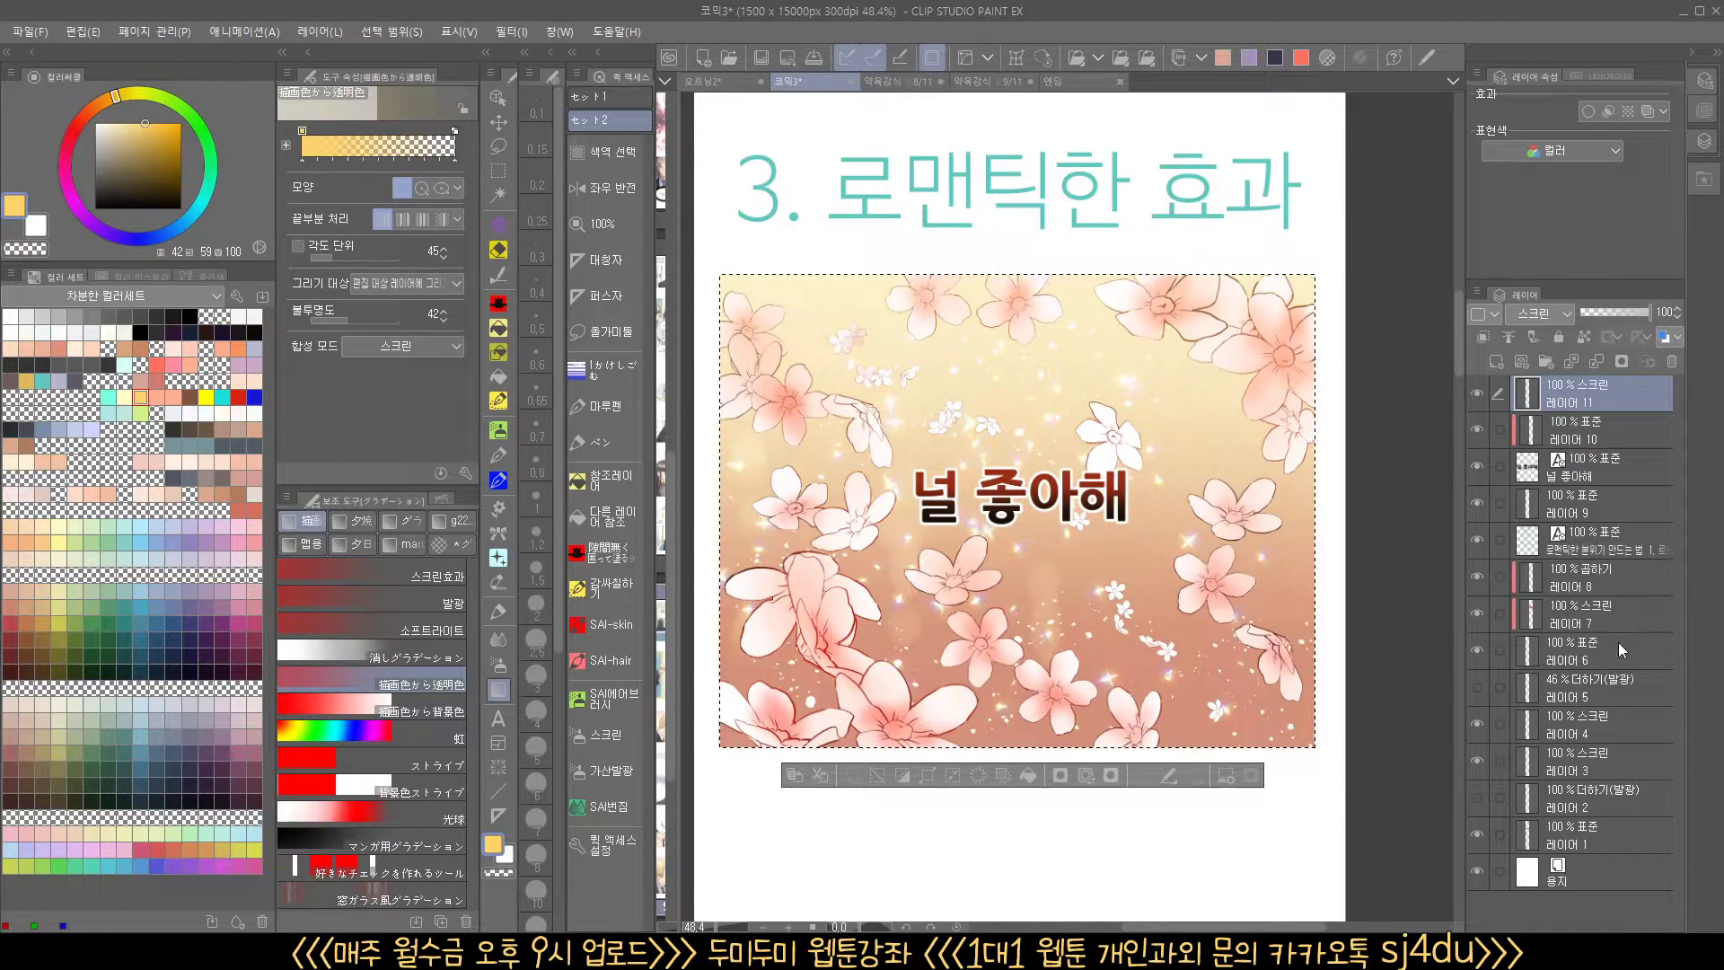
Deepen the lower part of the flower background on 레이어 1 with dark purple 소프트 라이트 gradients and compare it with the layer hidden
left_click(1567, 837)
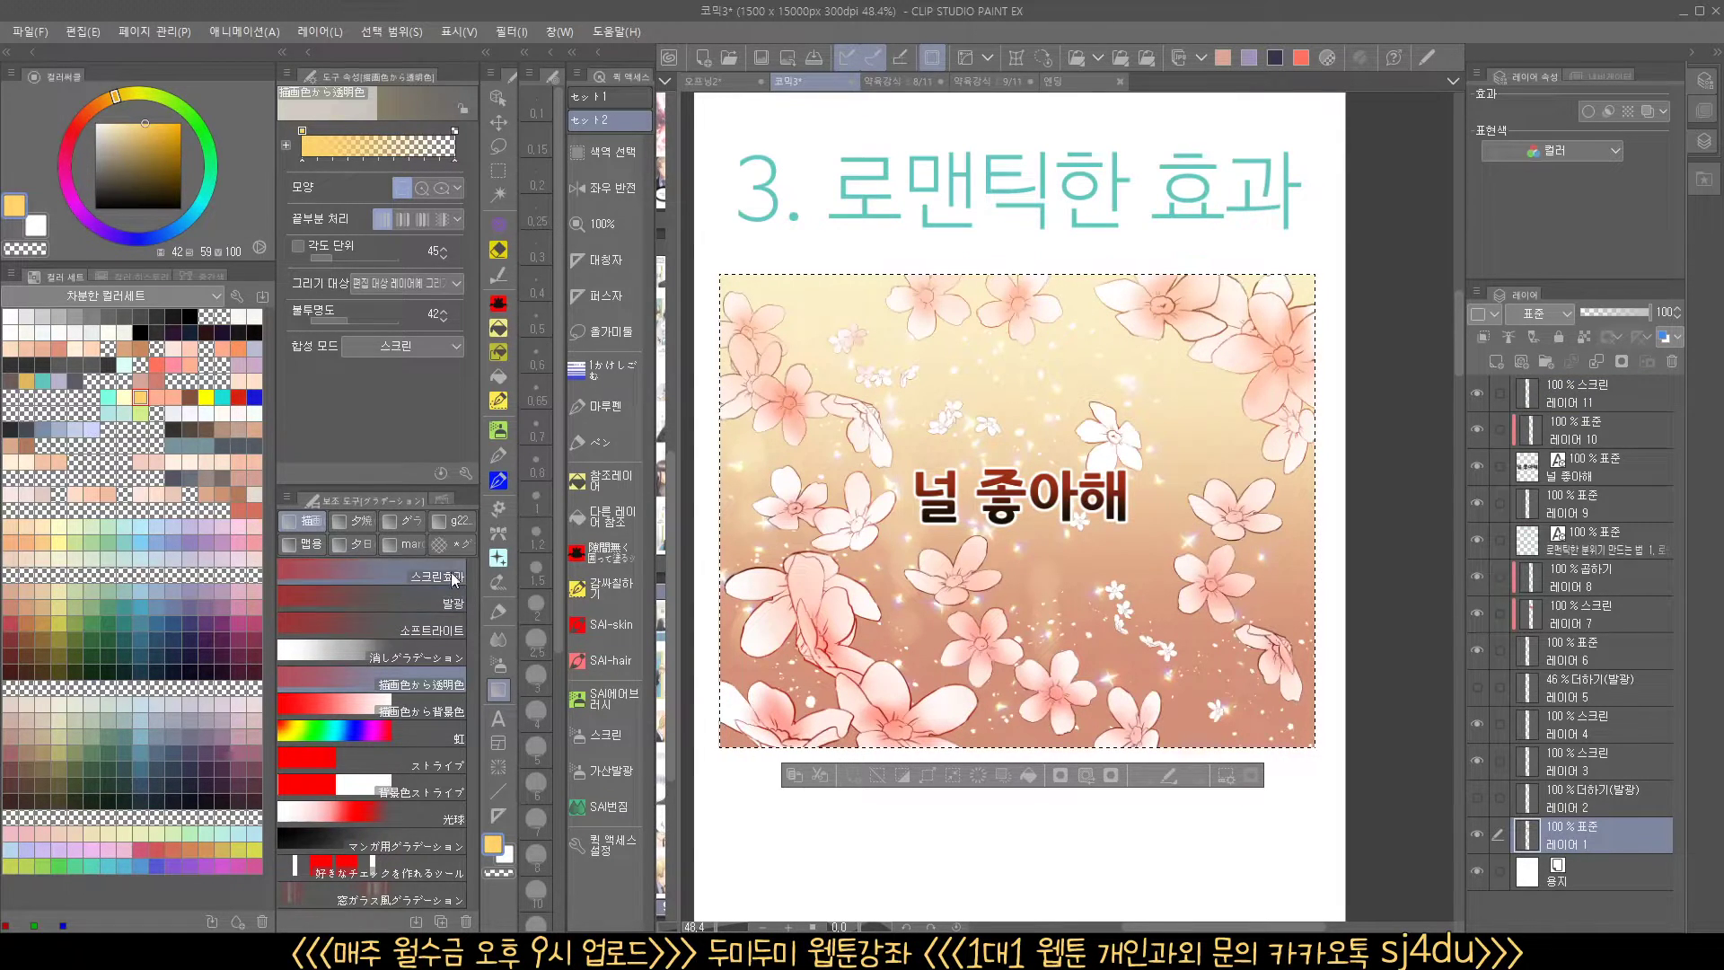
left_click(440, 631)
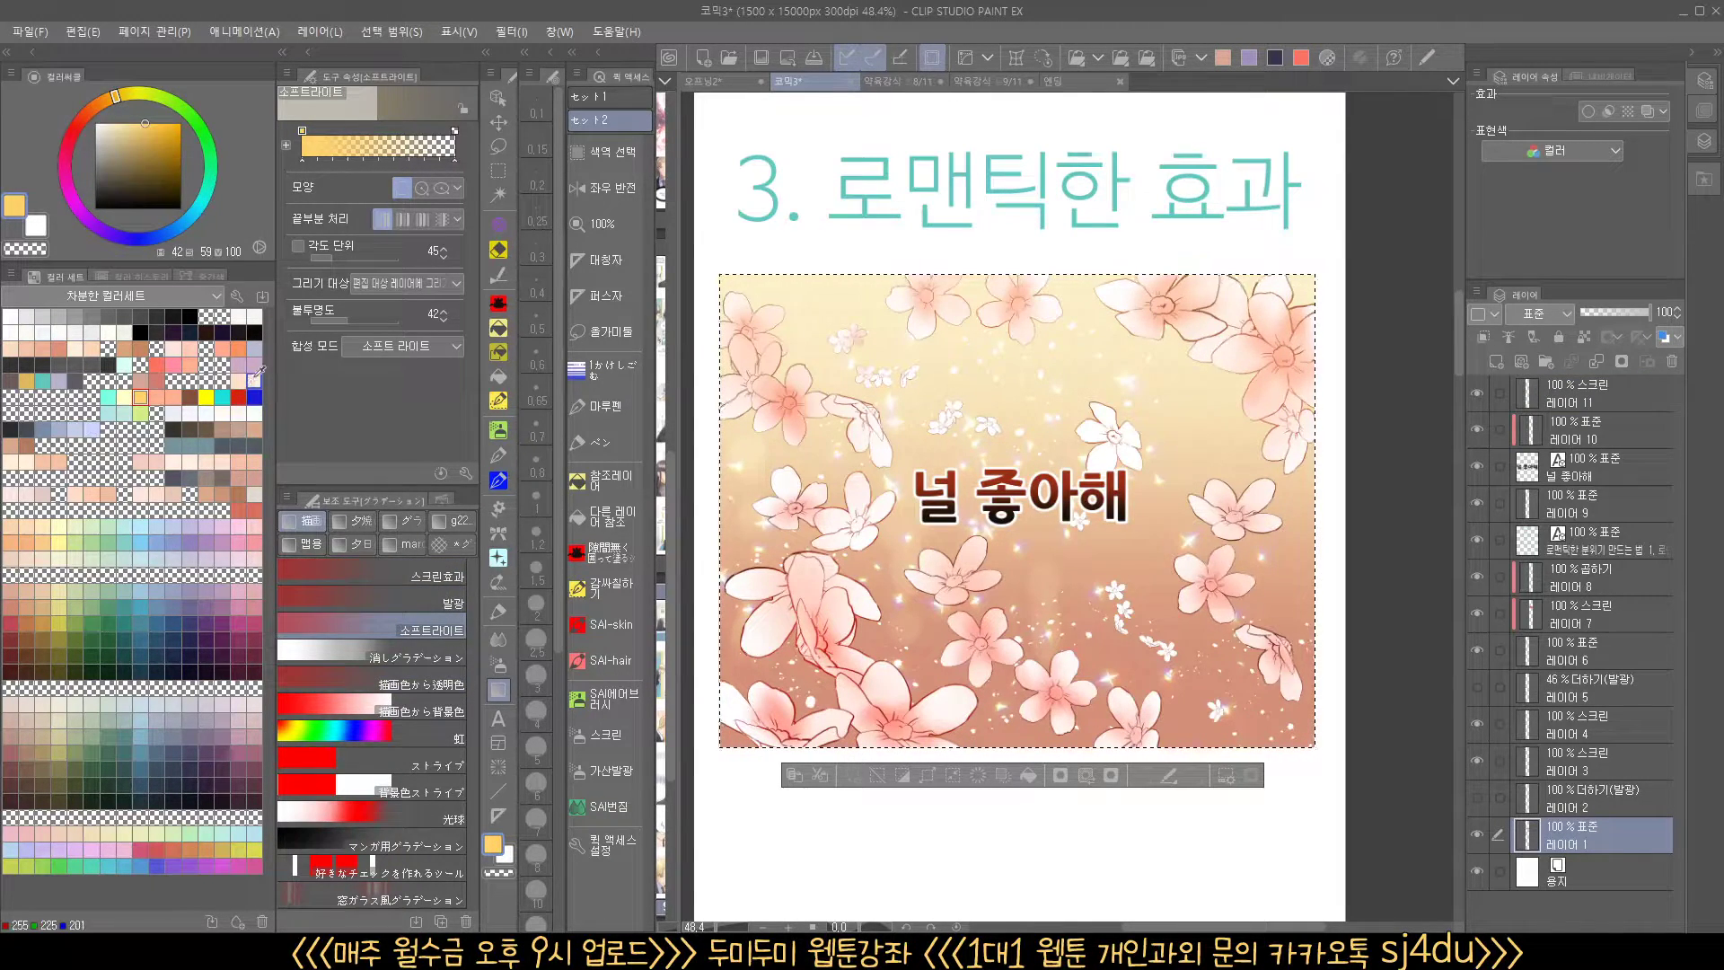
left_click(1274, 57)
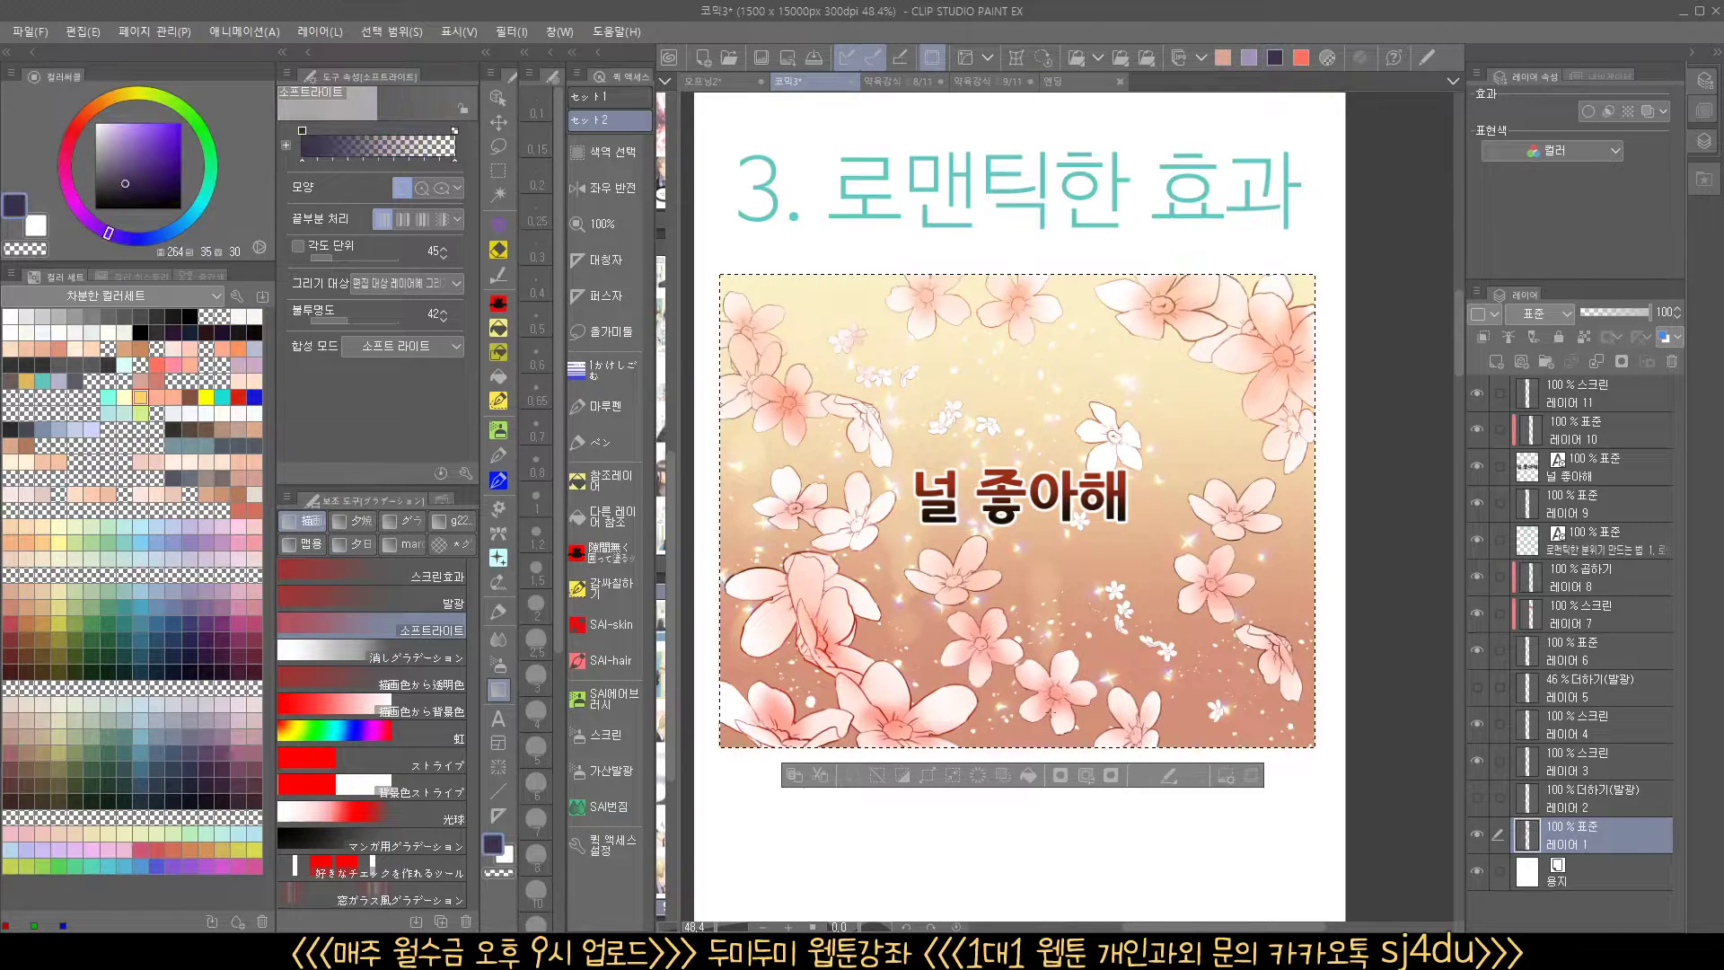
left_click_drag(1060, 581, 1060, 581)
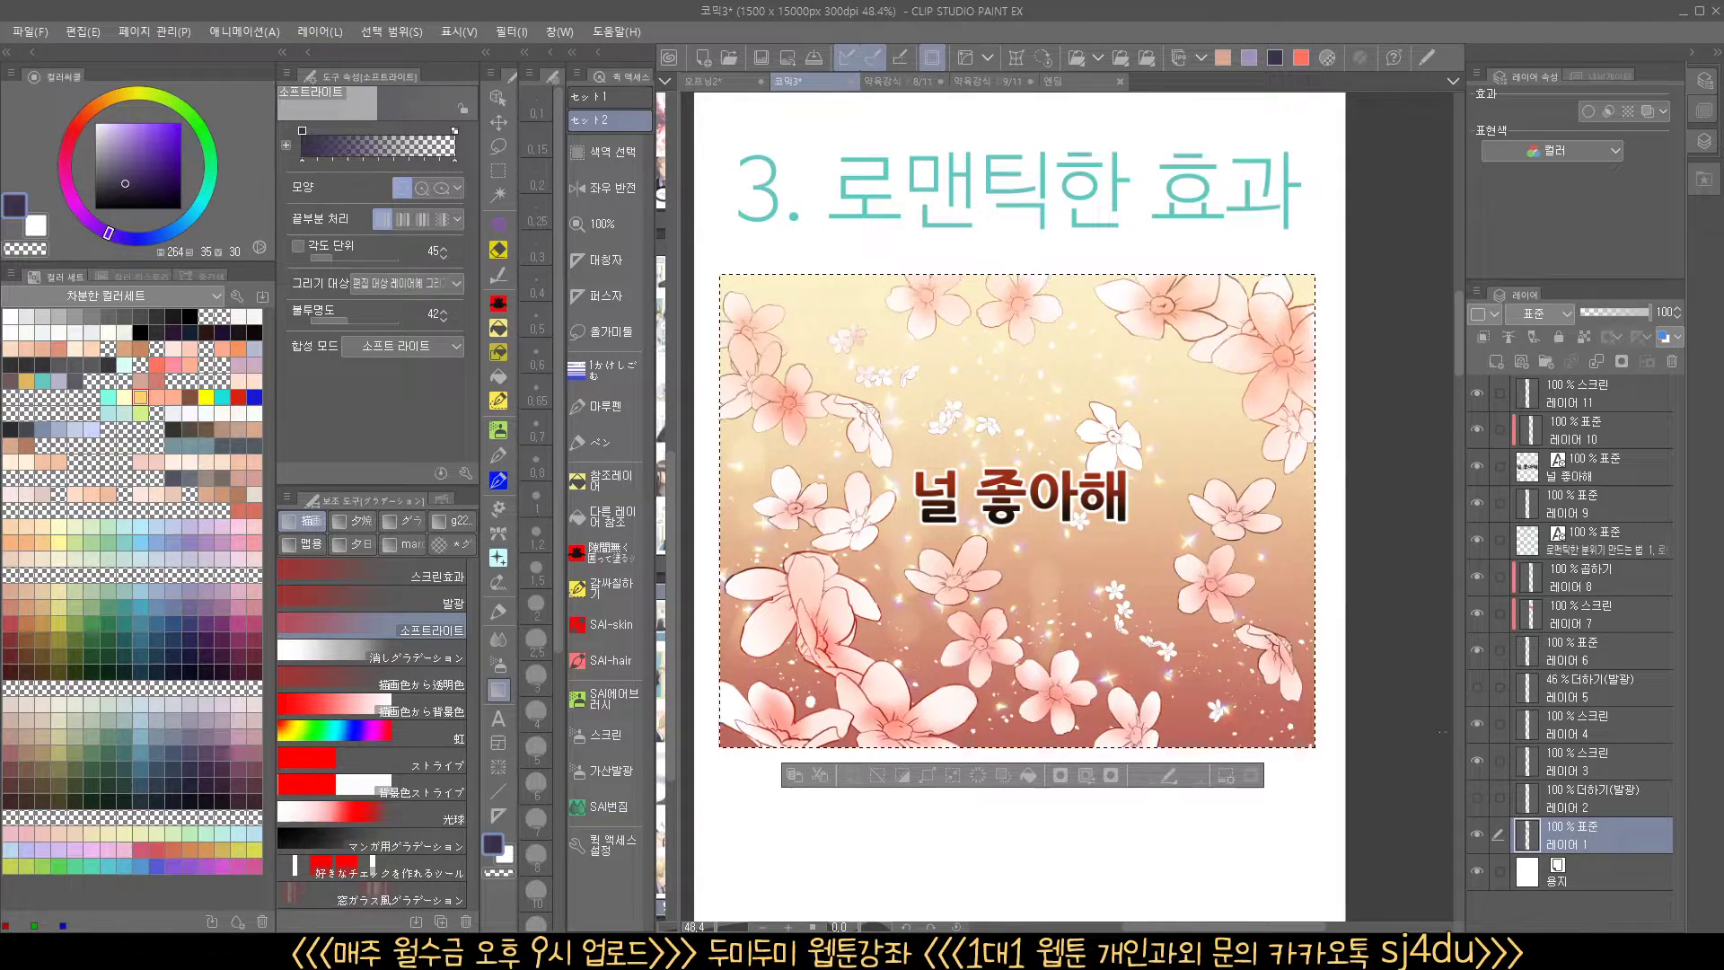
left_click_drag(1281, 691, 1291, 691)
left_click(1475, 835)
left_click(1474, 835)
left_click(1067, 536)
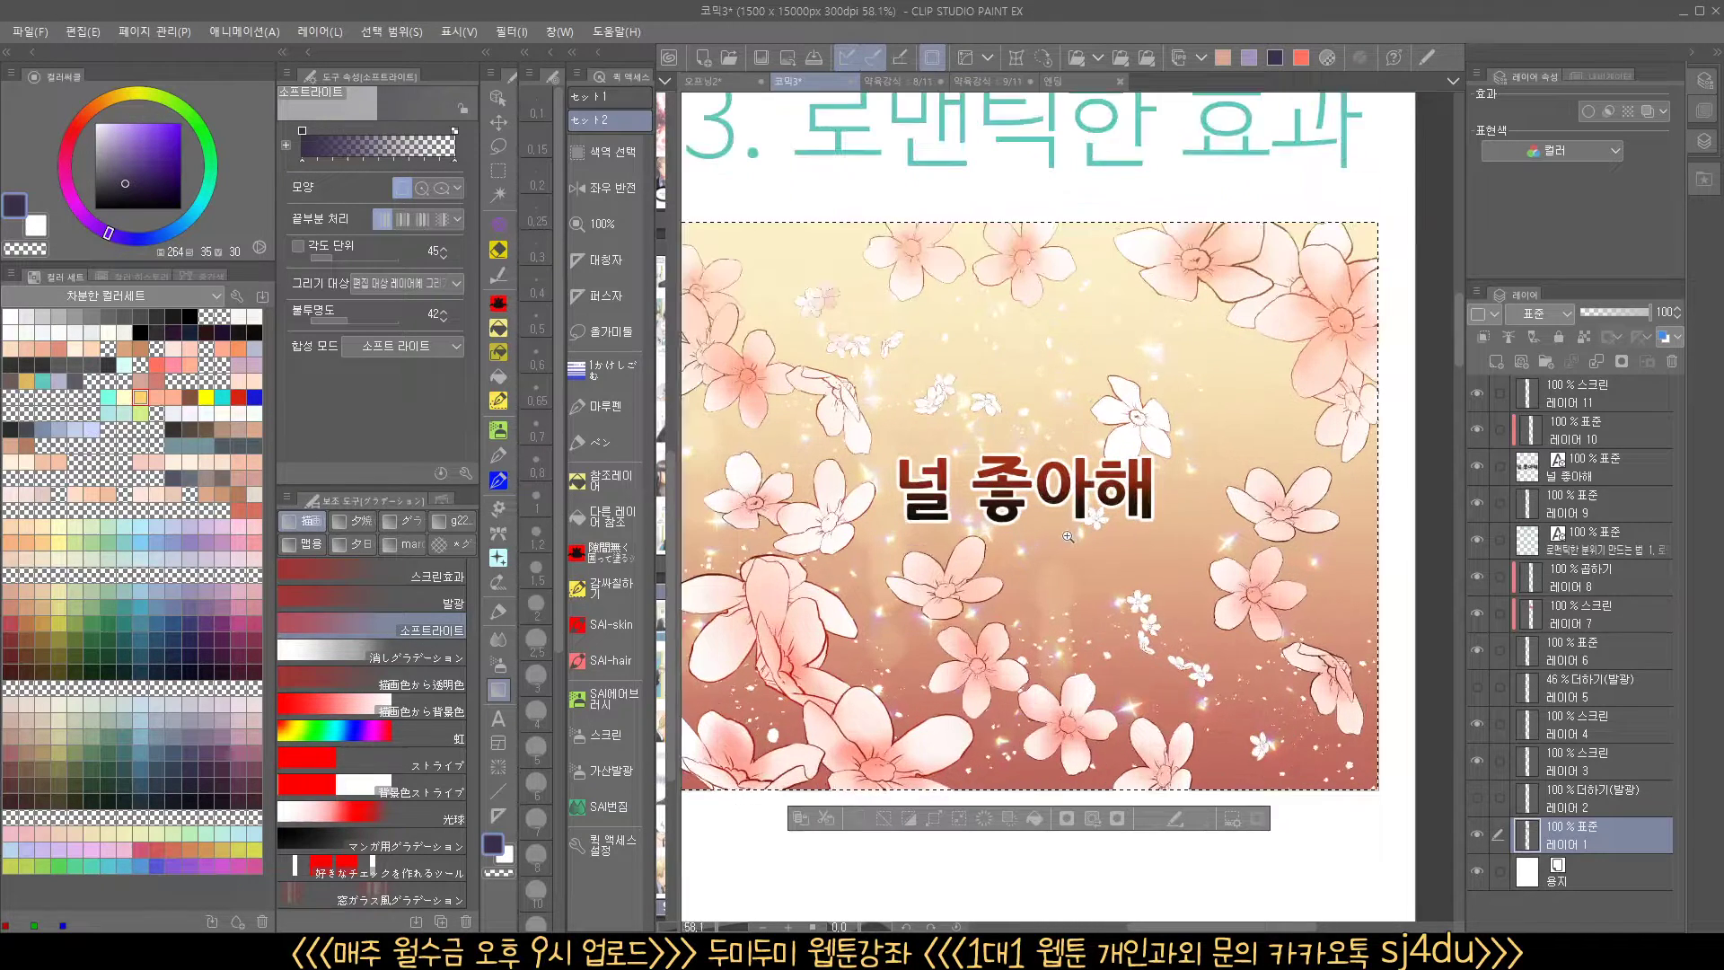
left_click_drag(1072, 545, 1110, 553)
scroll(1110, 559, "down", 1)
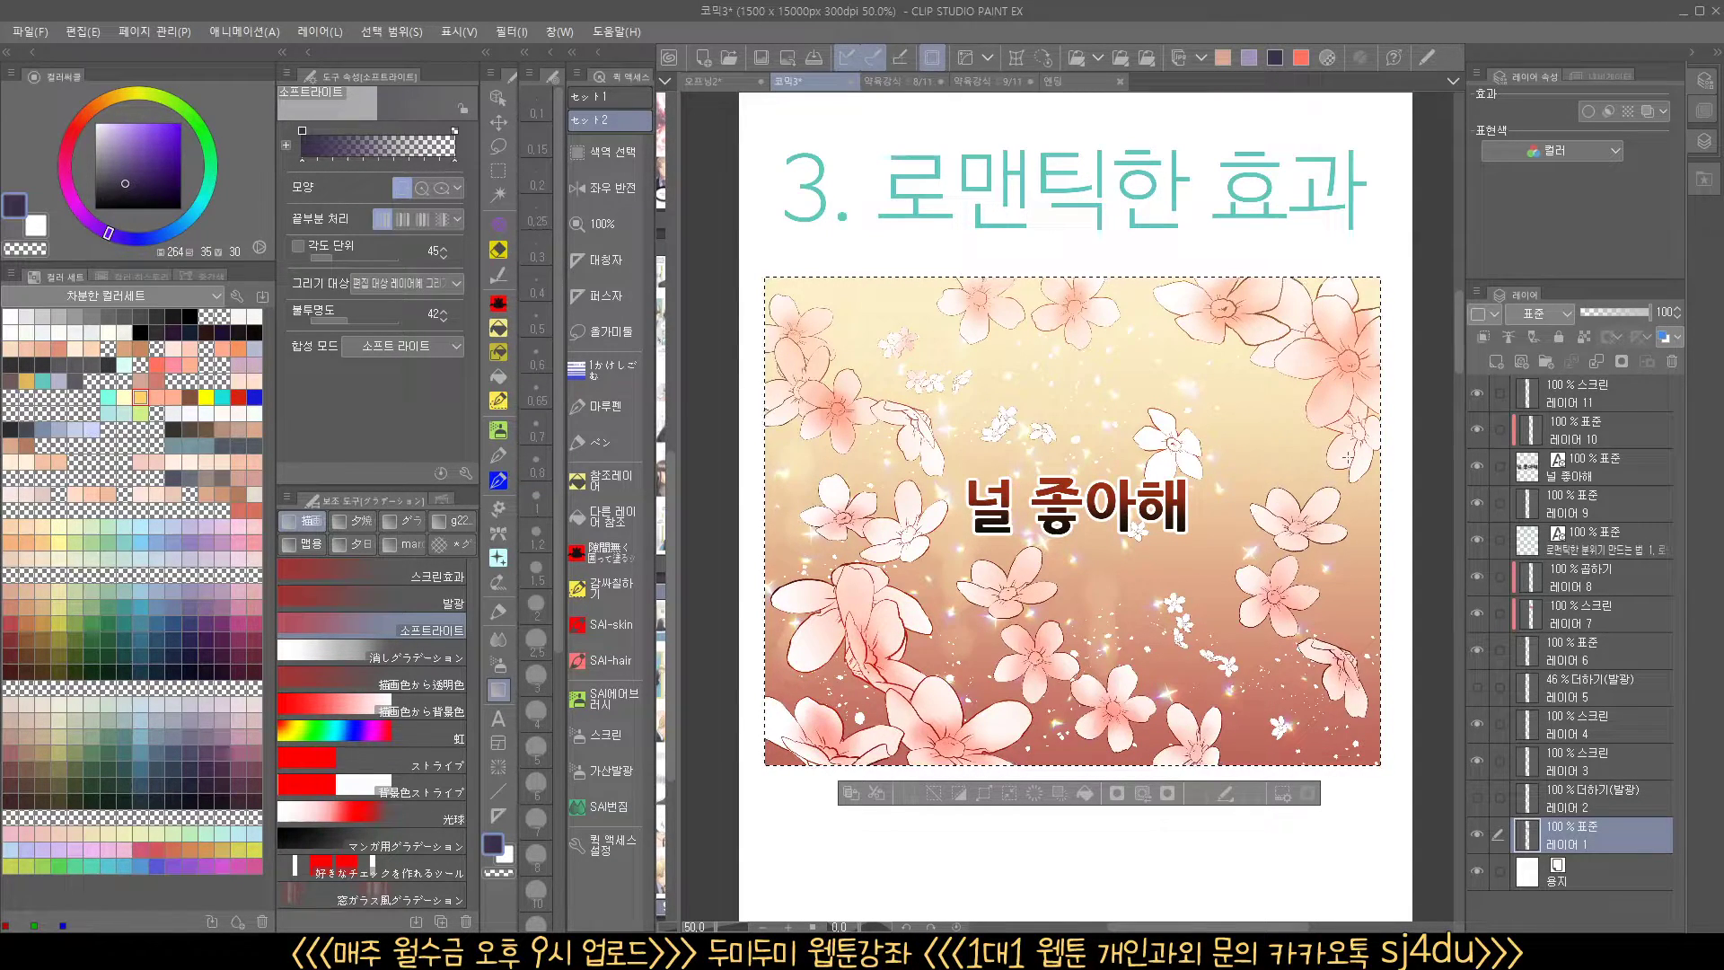
Switch to the 약육강식 로맨스02 8/11 page and examine the glowing flowers and light effects around the blond man's portrait
left_click(889, 90)
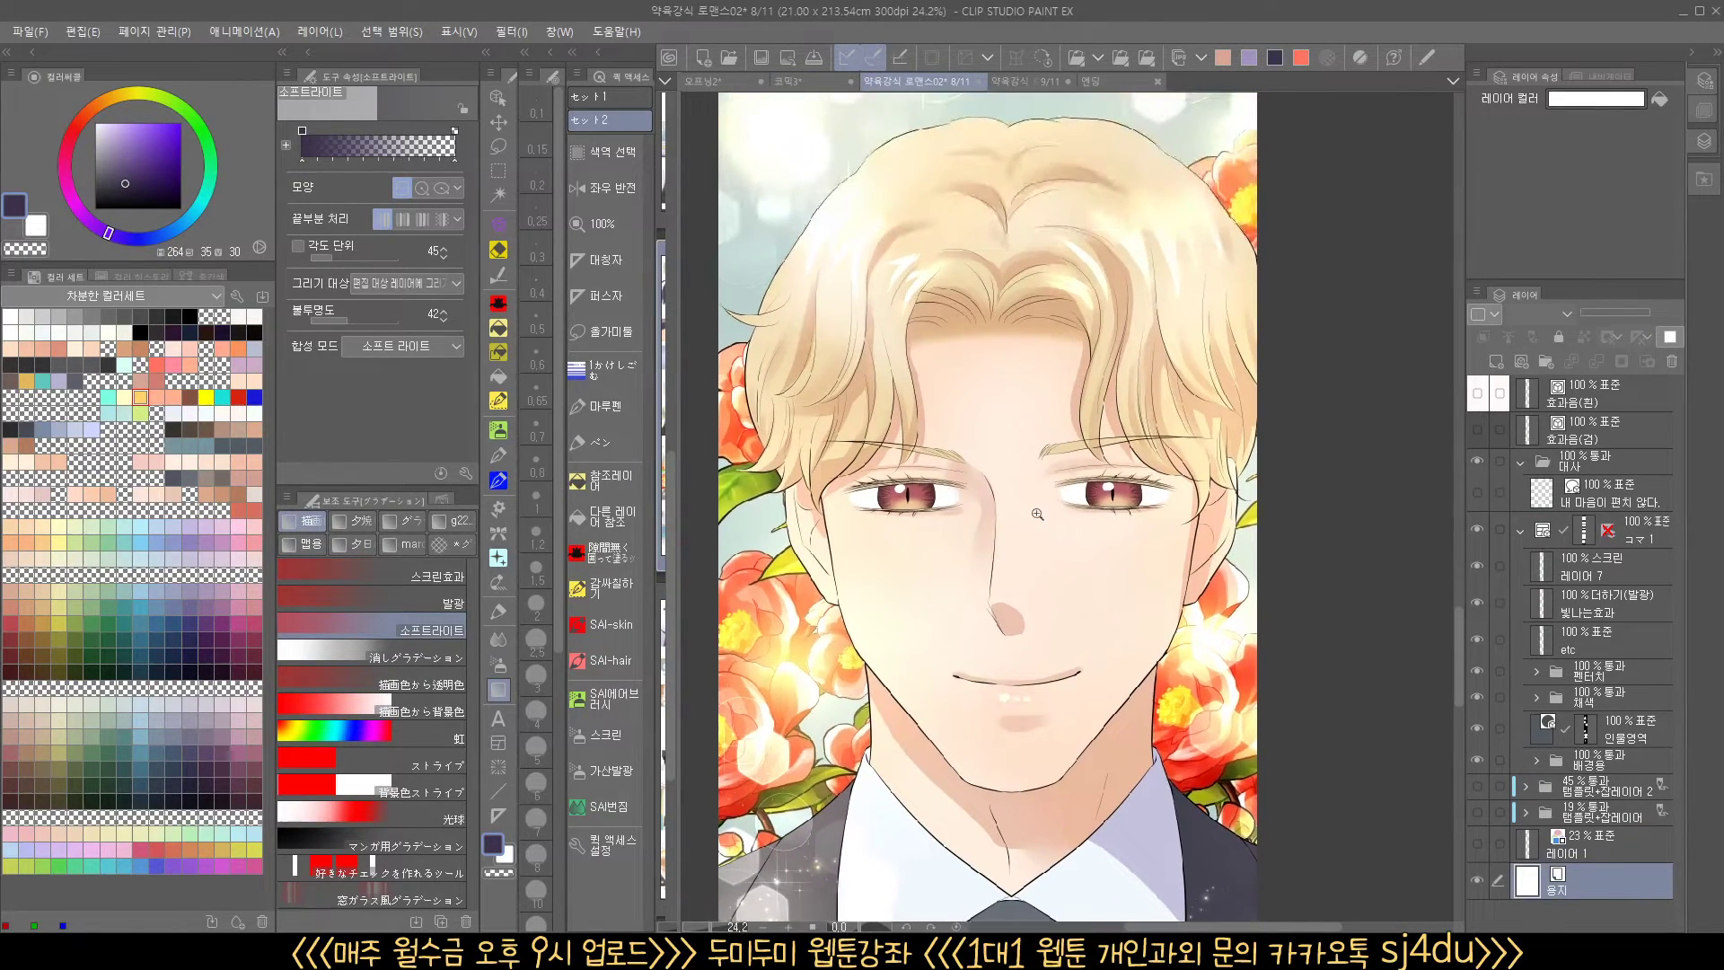
left_click_drag(1038, 516, 999, 514)
left_click_drag(1040, 399, 1043, 419)
left_click_drag(975, 343, 1117, 628)
left_click_drag(1082, 844, 1035, 128)
left_click_drag(1038, 414, 1114, 414)
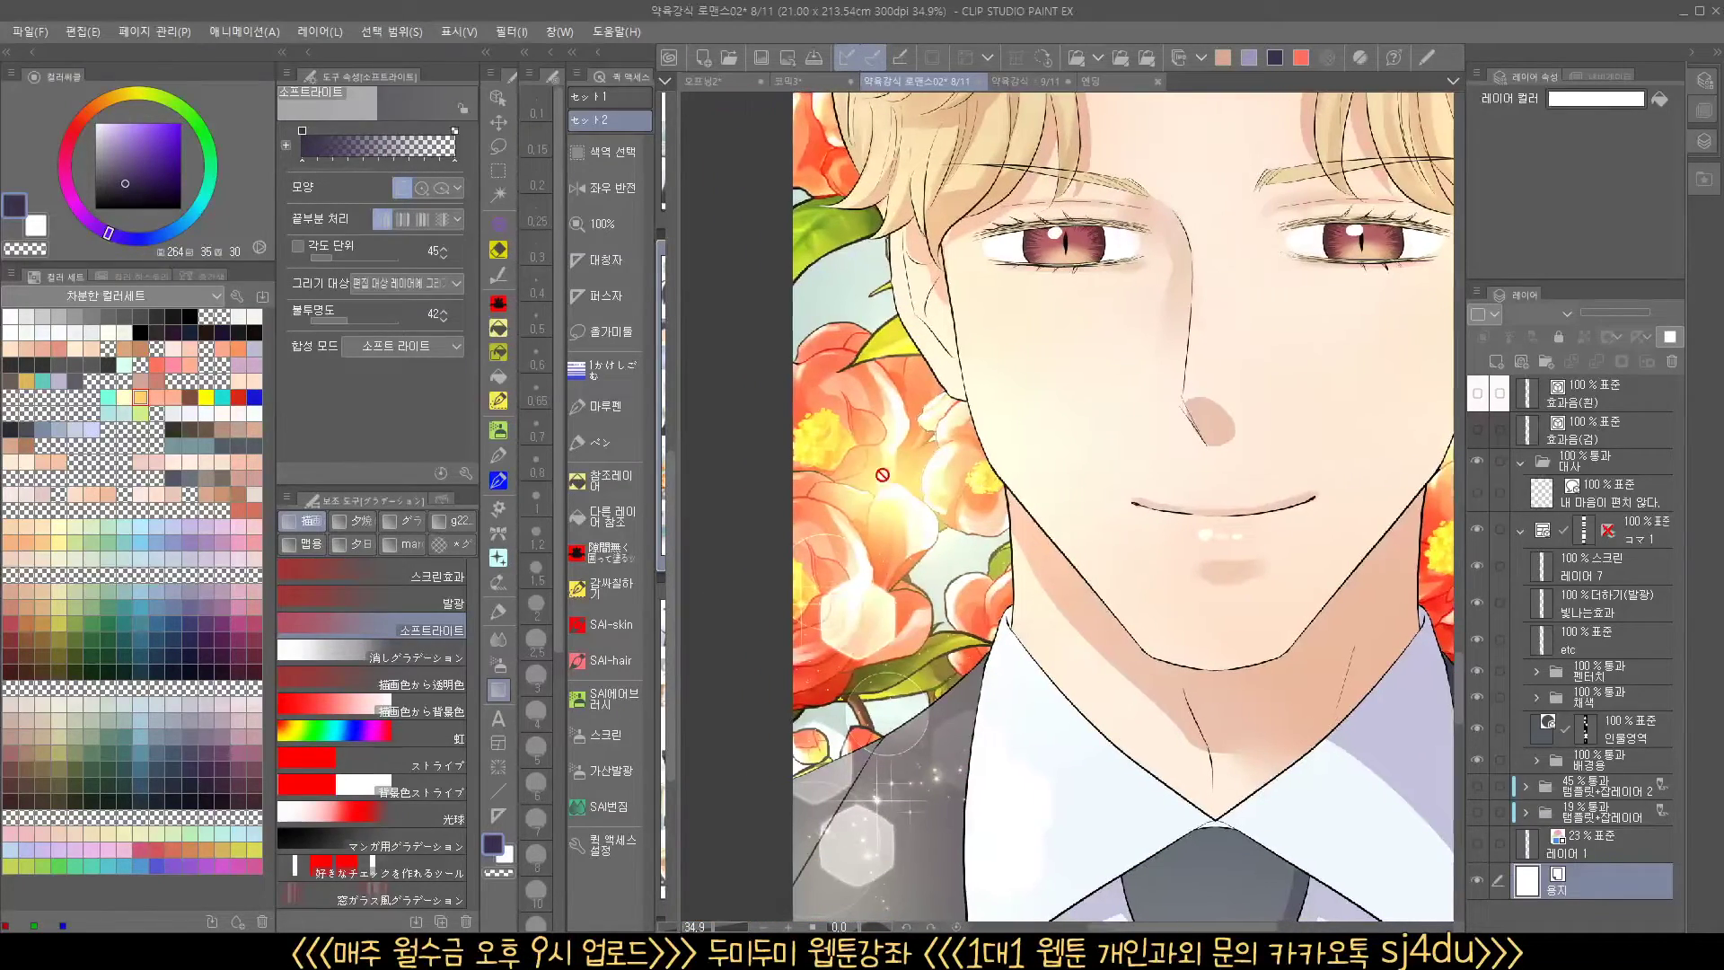
left_click_drag(911, 361, 912, 851)
left_click_drag(1212, 153, 1114, 263)
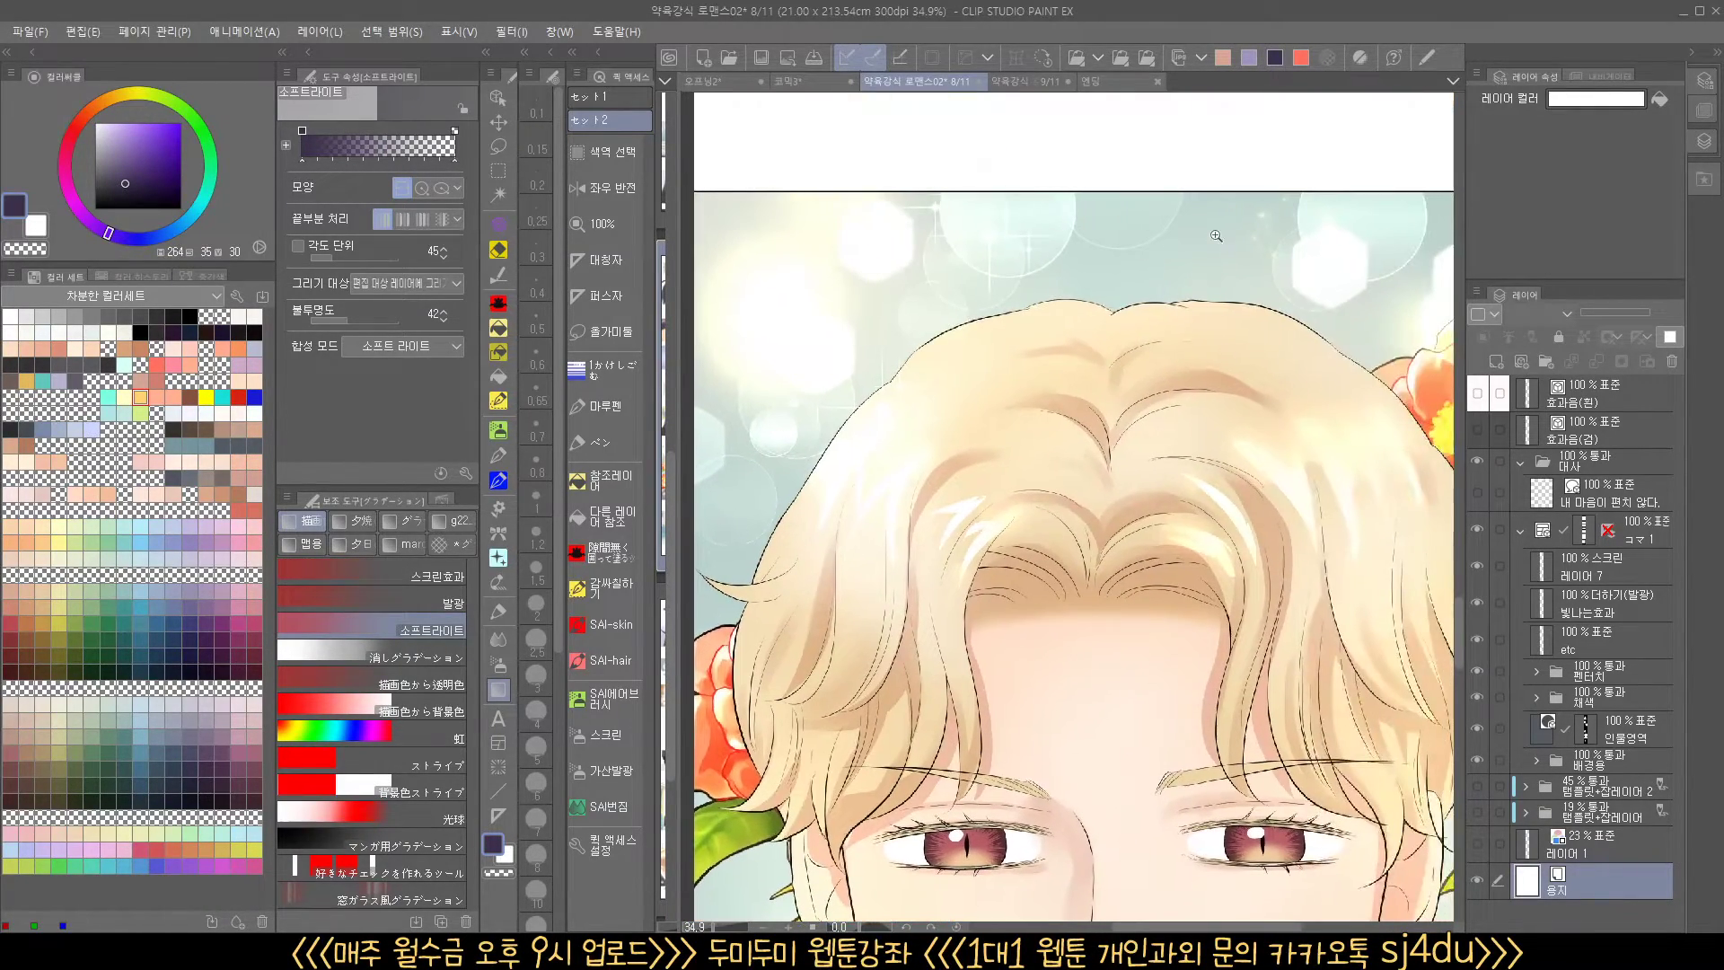
Examine the sparkle effect beside the long-haired woman in the panel above the portrait
left_click_drag(1215, 235, 1173, 262)
left_click_drag(1186, 197, 1087, 687)
left_click_drag(1092, 362, 1071, 440)
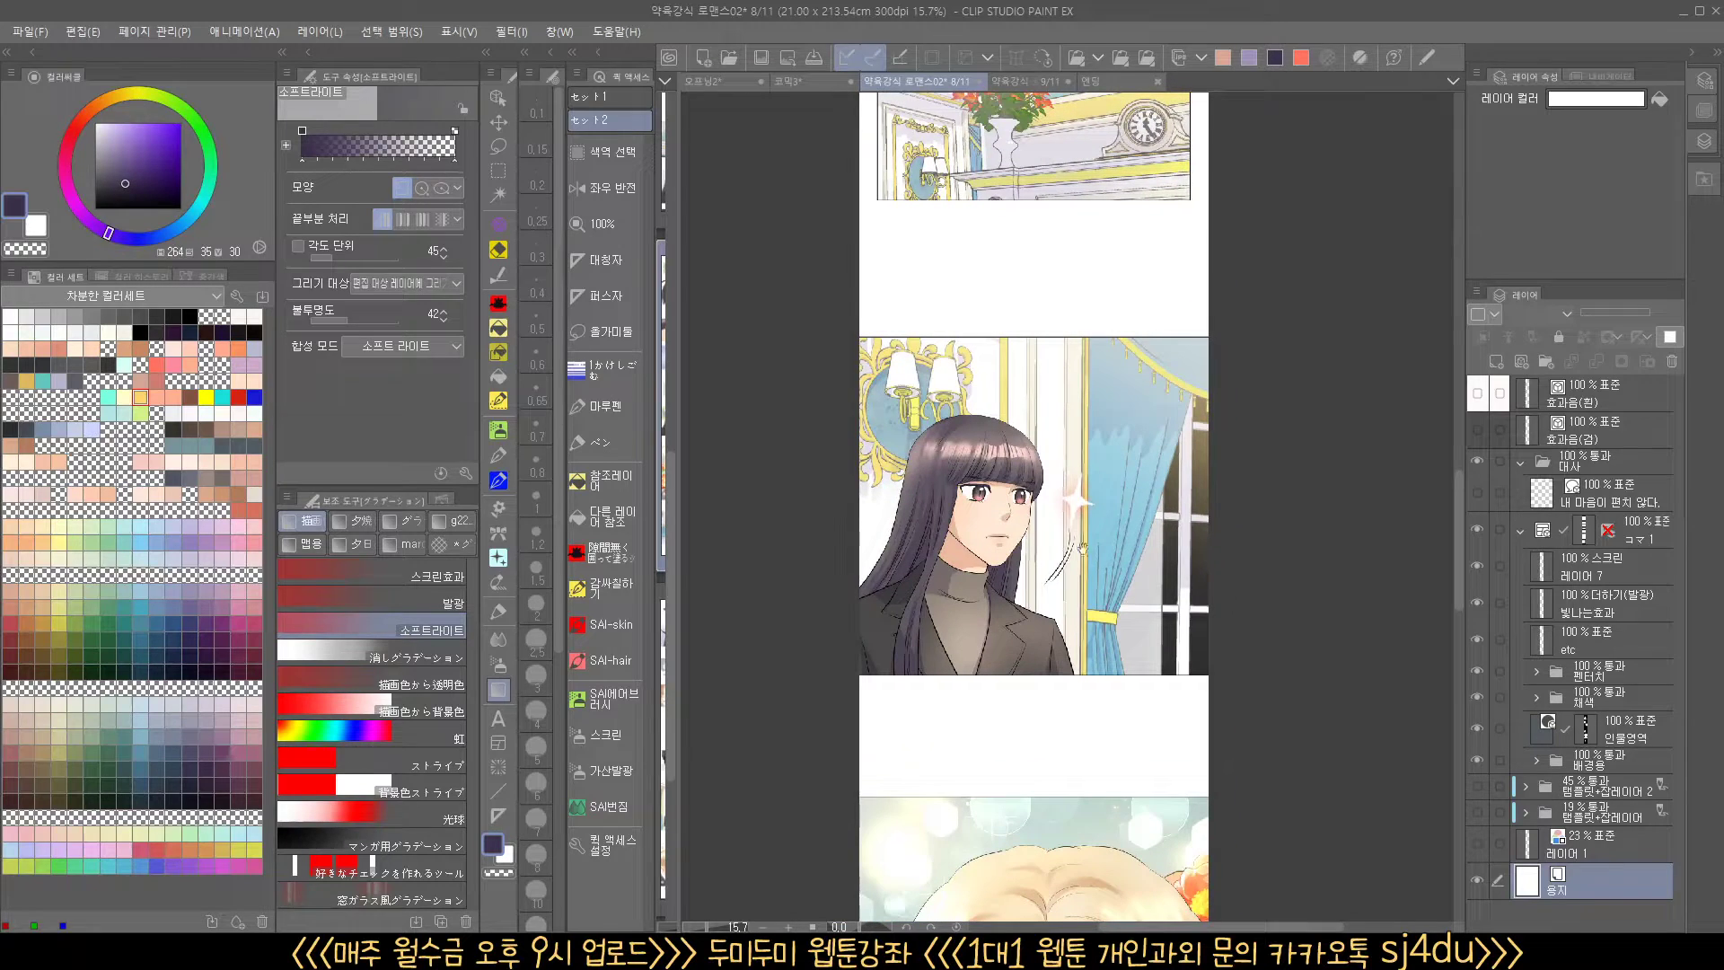
left_click(1103, 497)
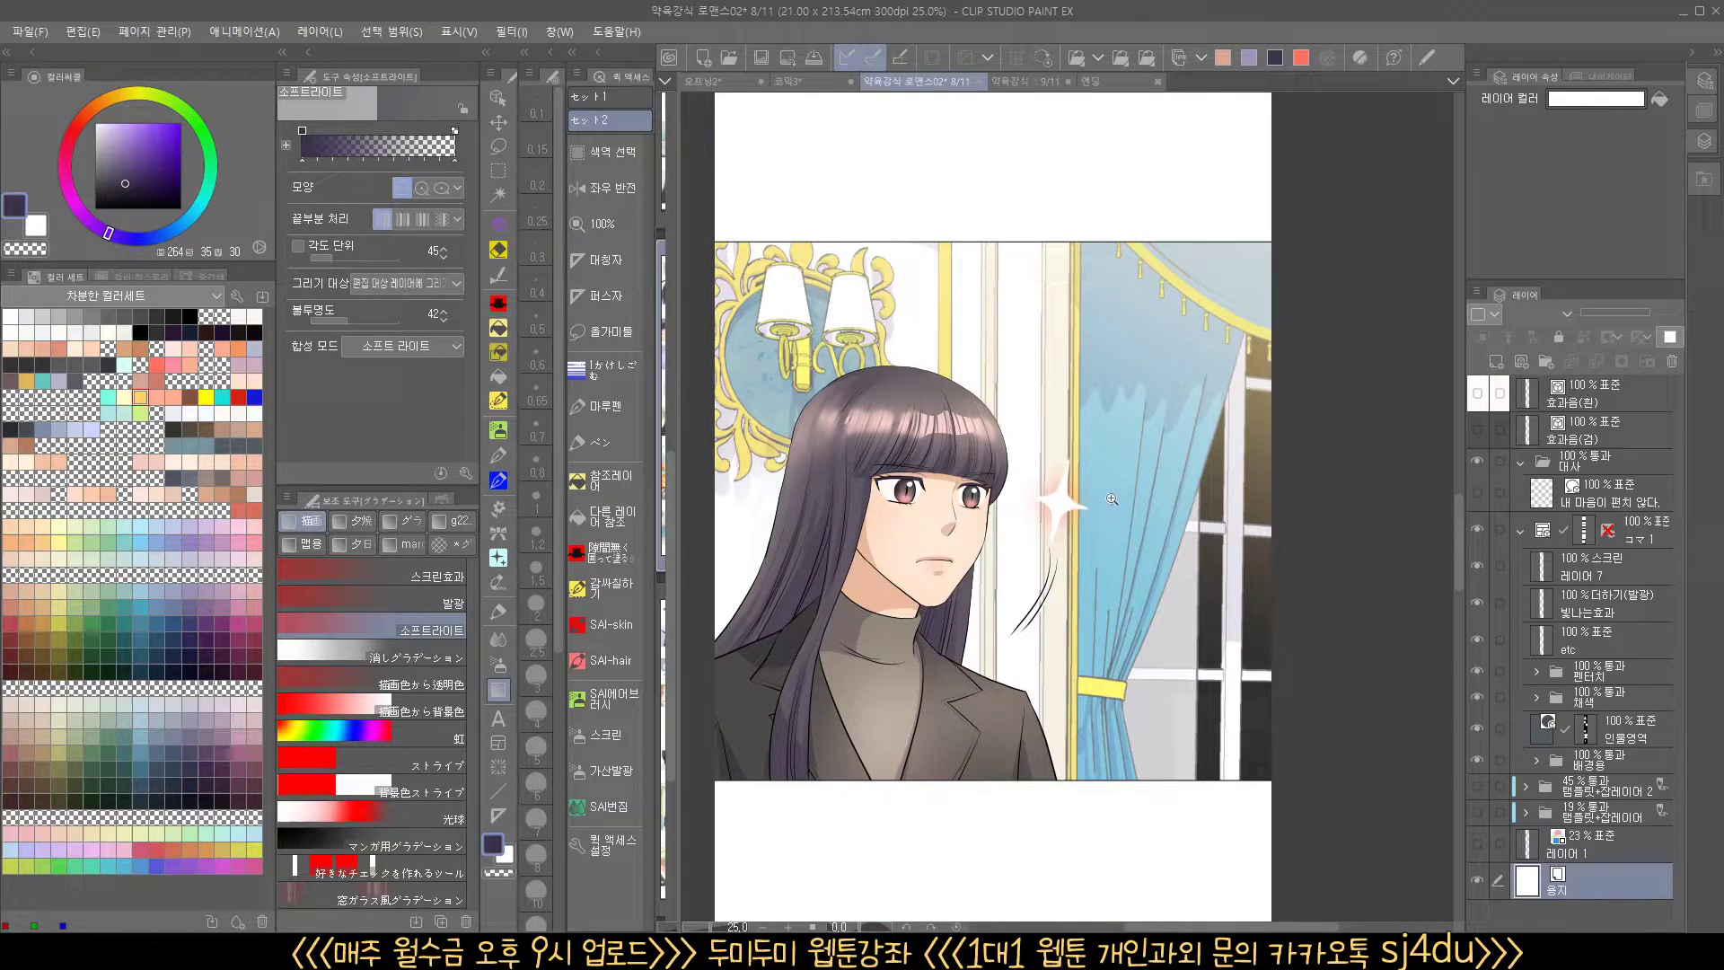
left_click(1112, 499)
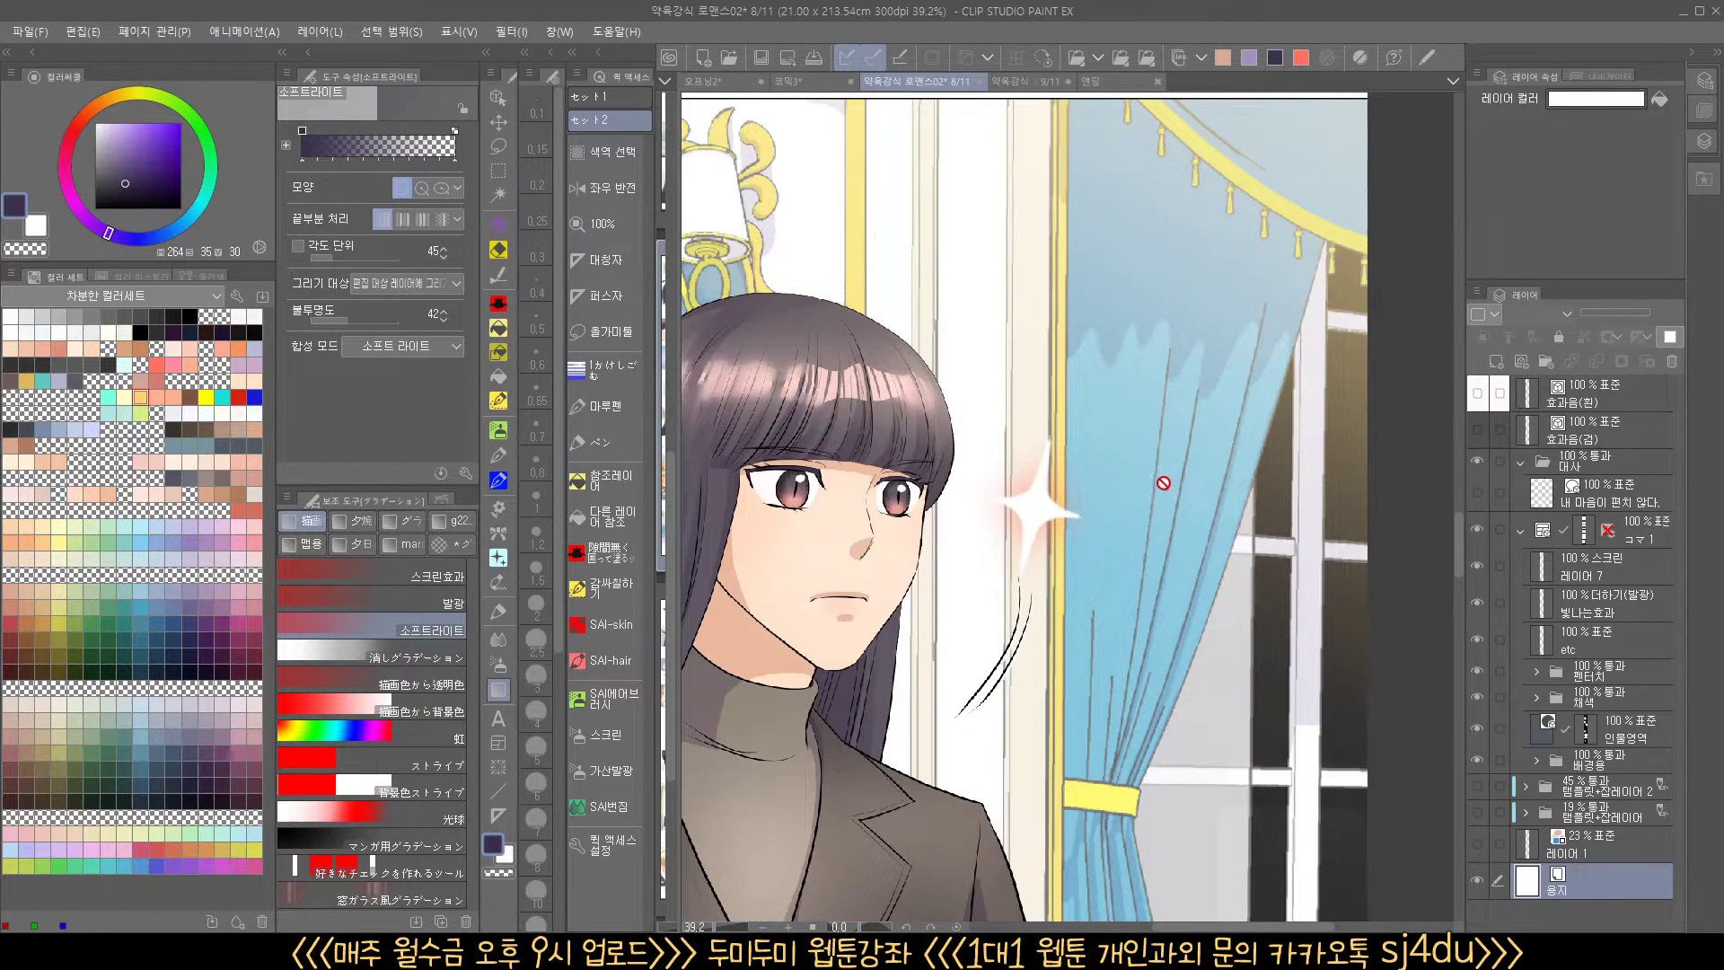
Examine the light circles, hexagons and fine sparkles in the background behind the blond man's portrait
scroll(1168, 493, "down", 2)
scroll(1069, 641, "down", 5)
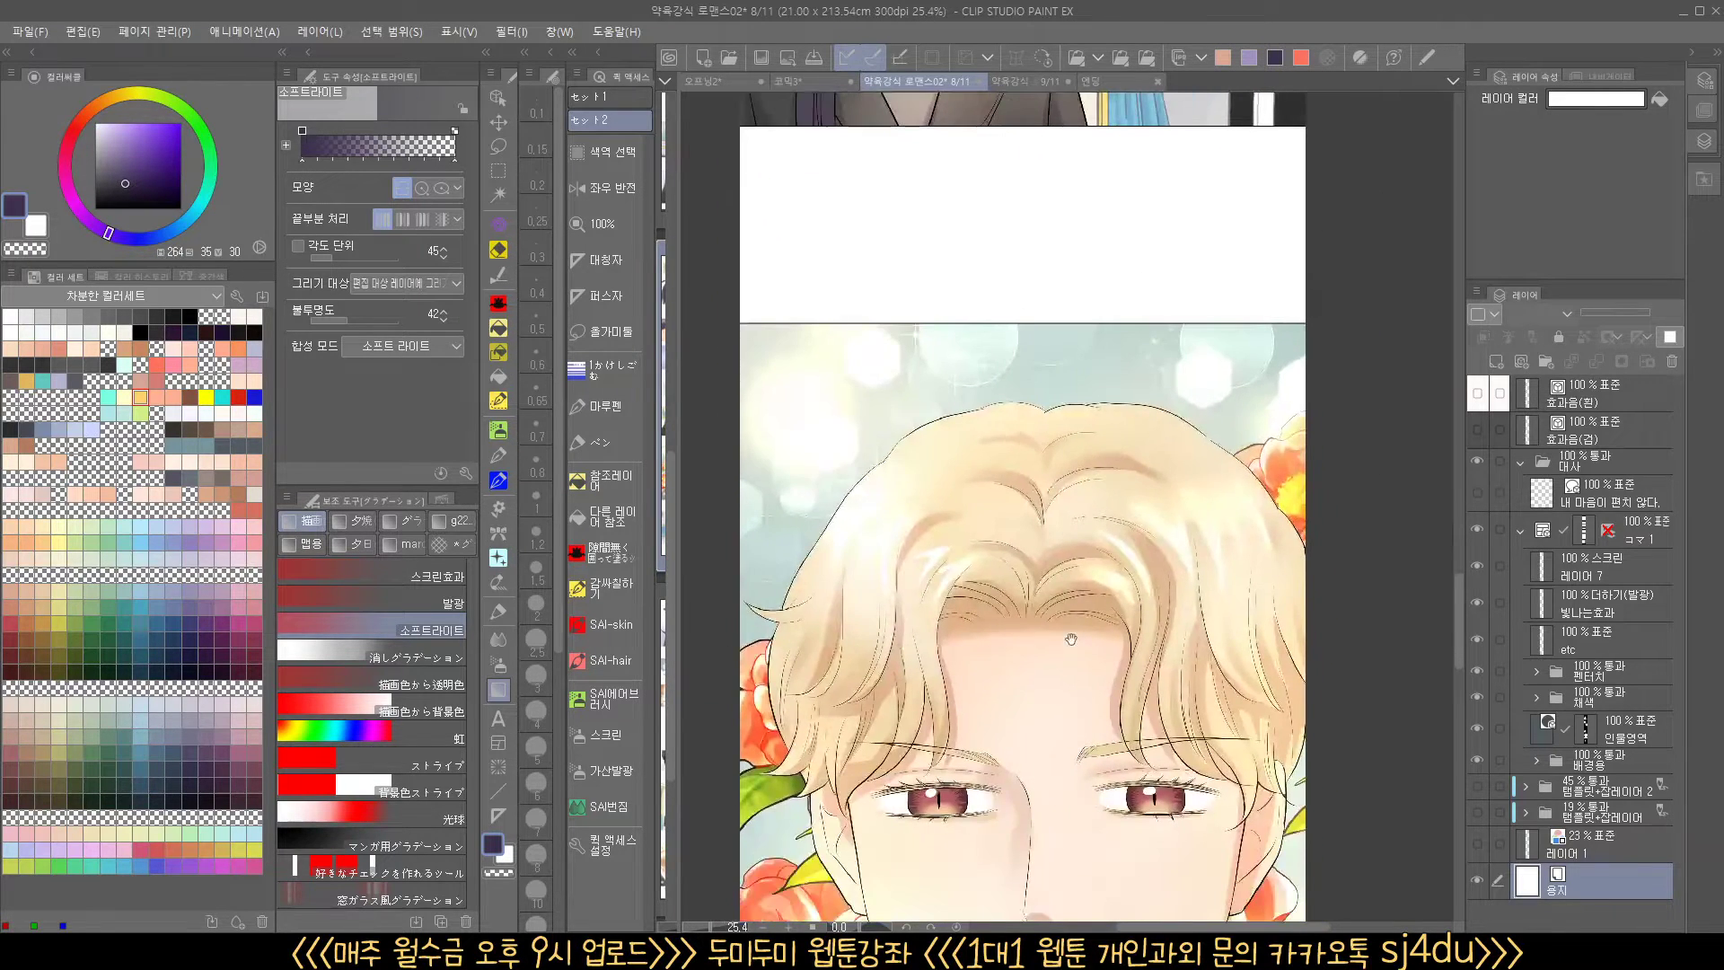
scroll(1070, 642, "up", 3)
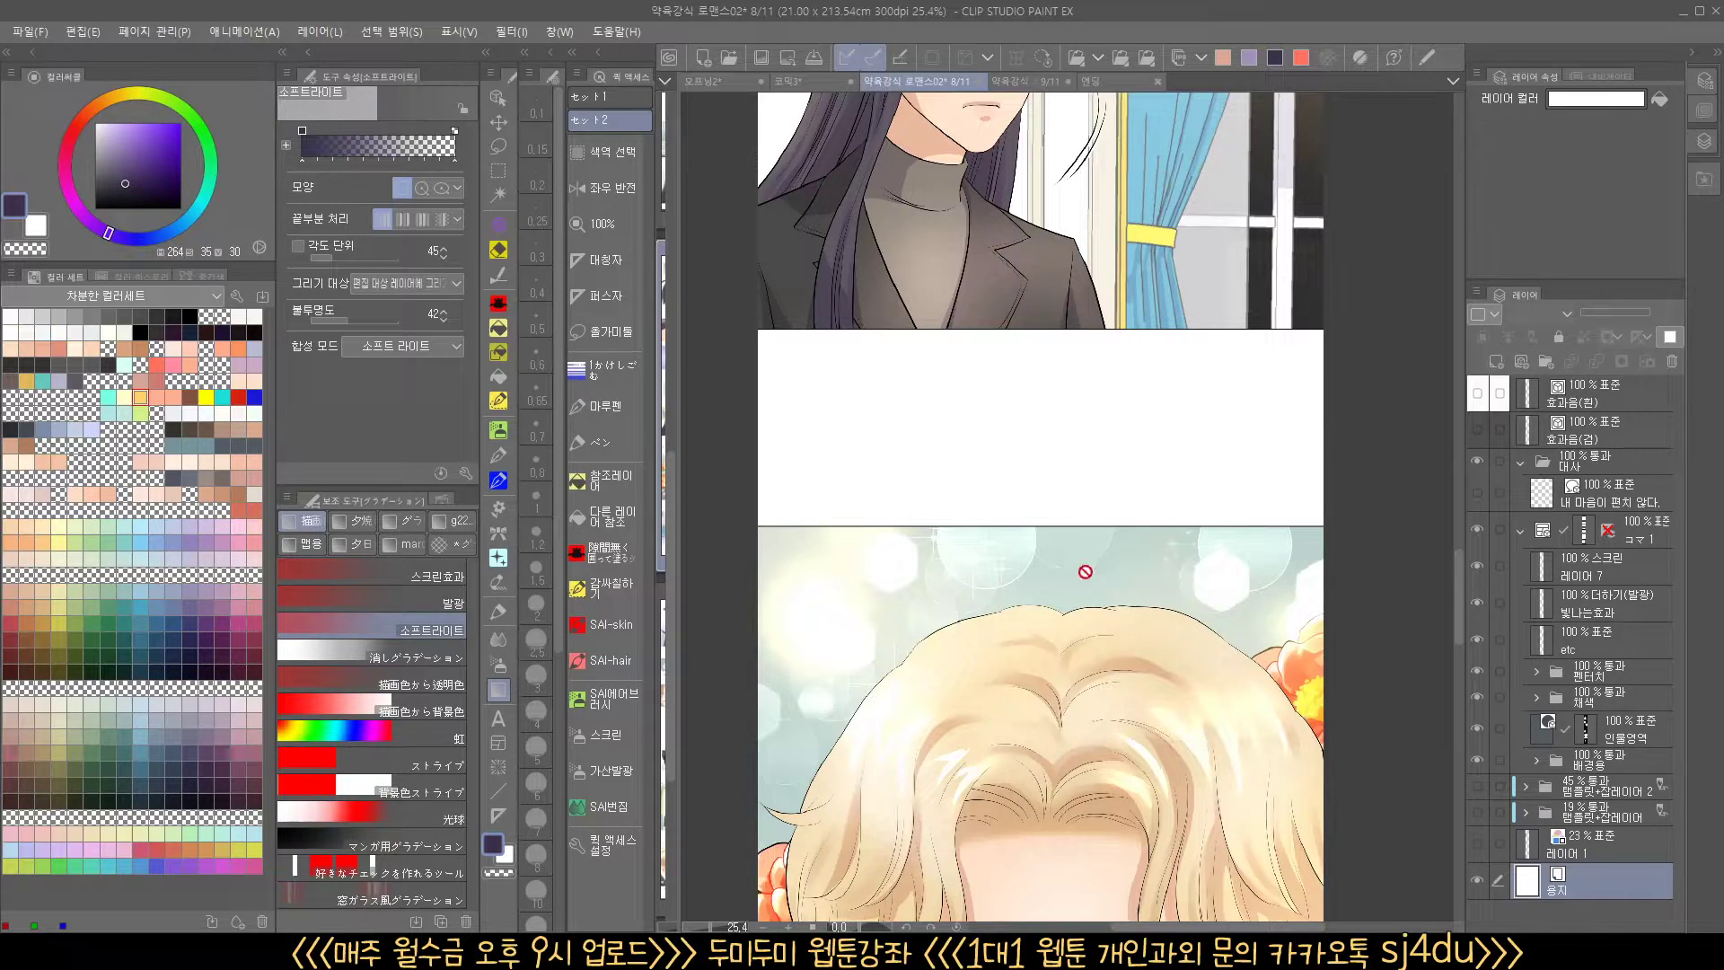
left_click_drag(1087, 575, 948, 446)
left_click_drag(907, 224, 939, 238)
left_click_drag(913, 300, 949, 290)
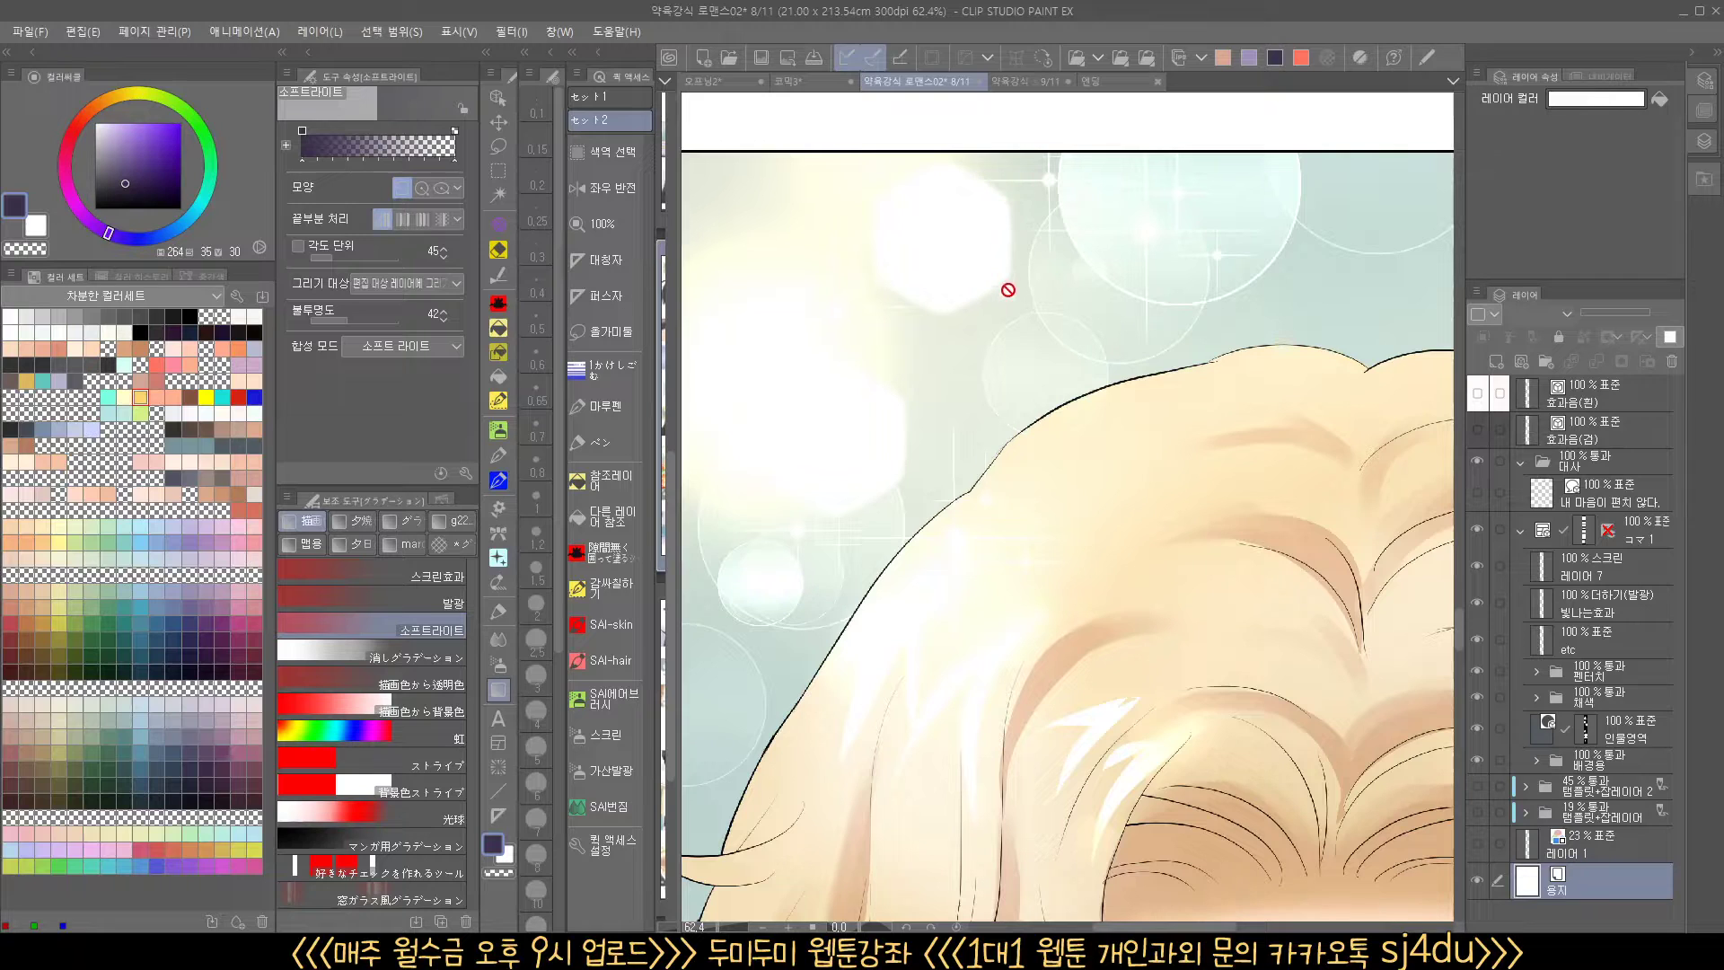
left_click_drag(1120, 327, 922, 391)
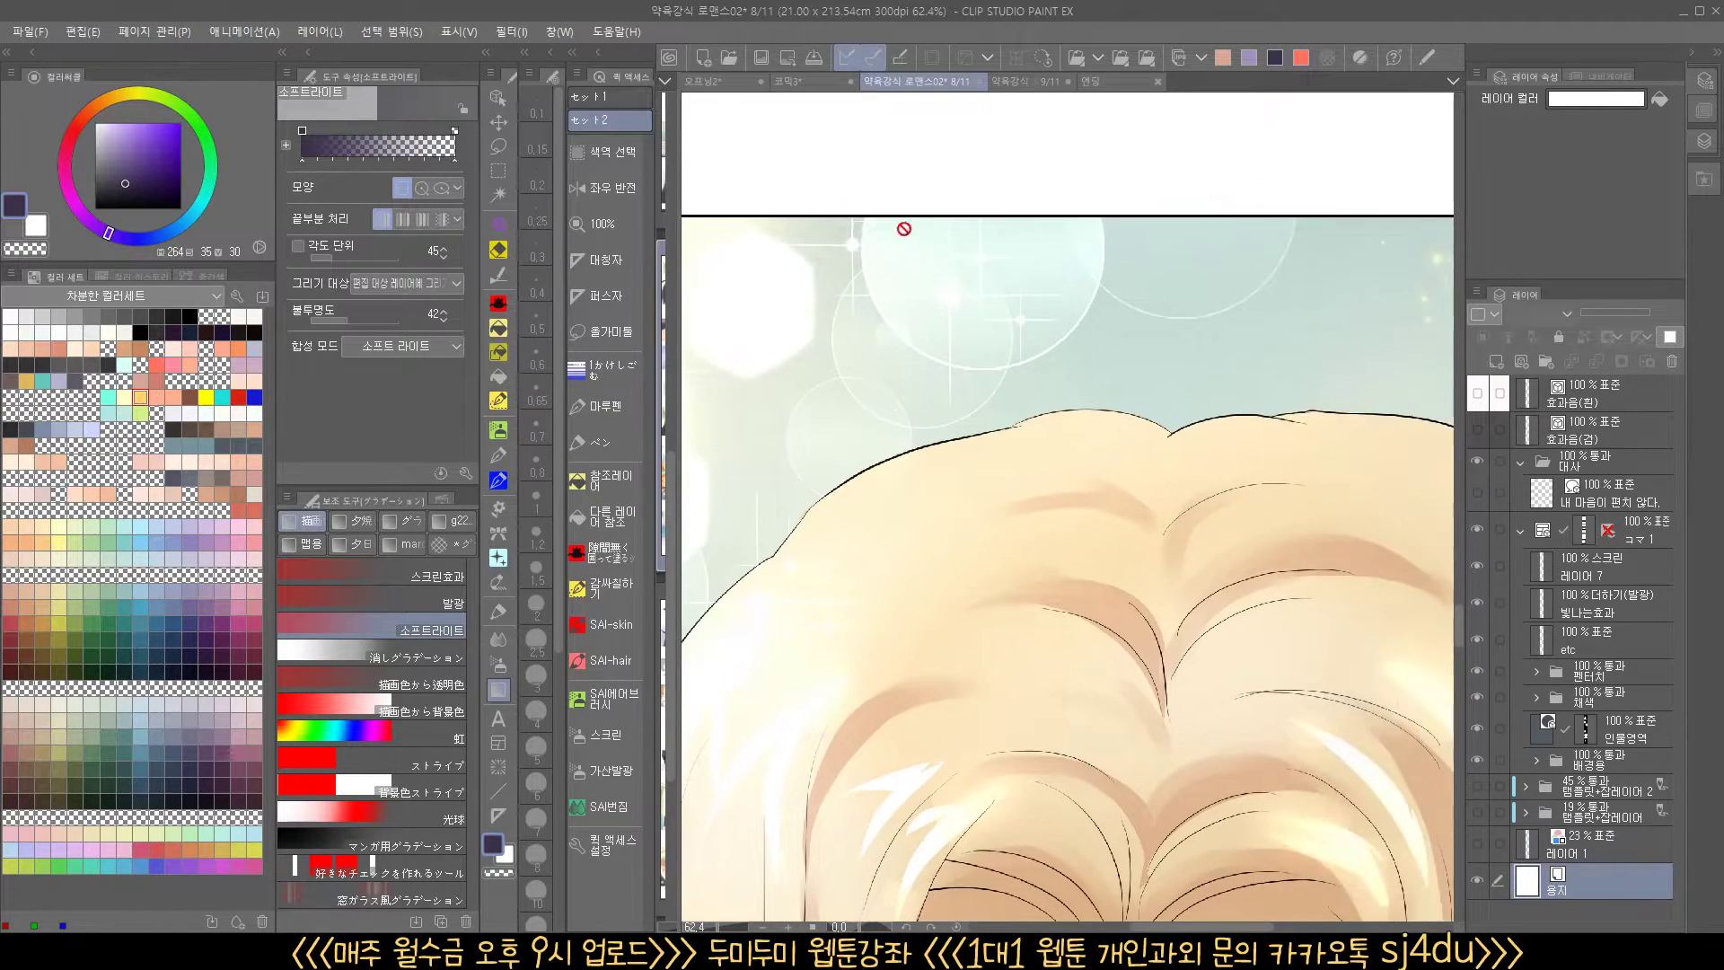
left_click_drag(1260, 405, 1052, 226)
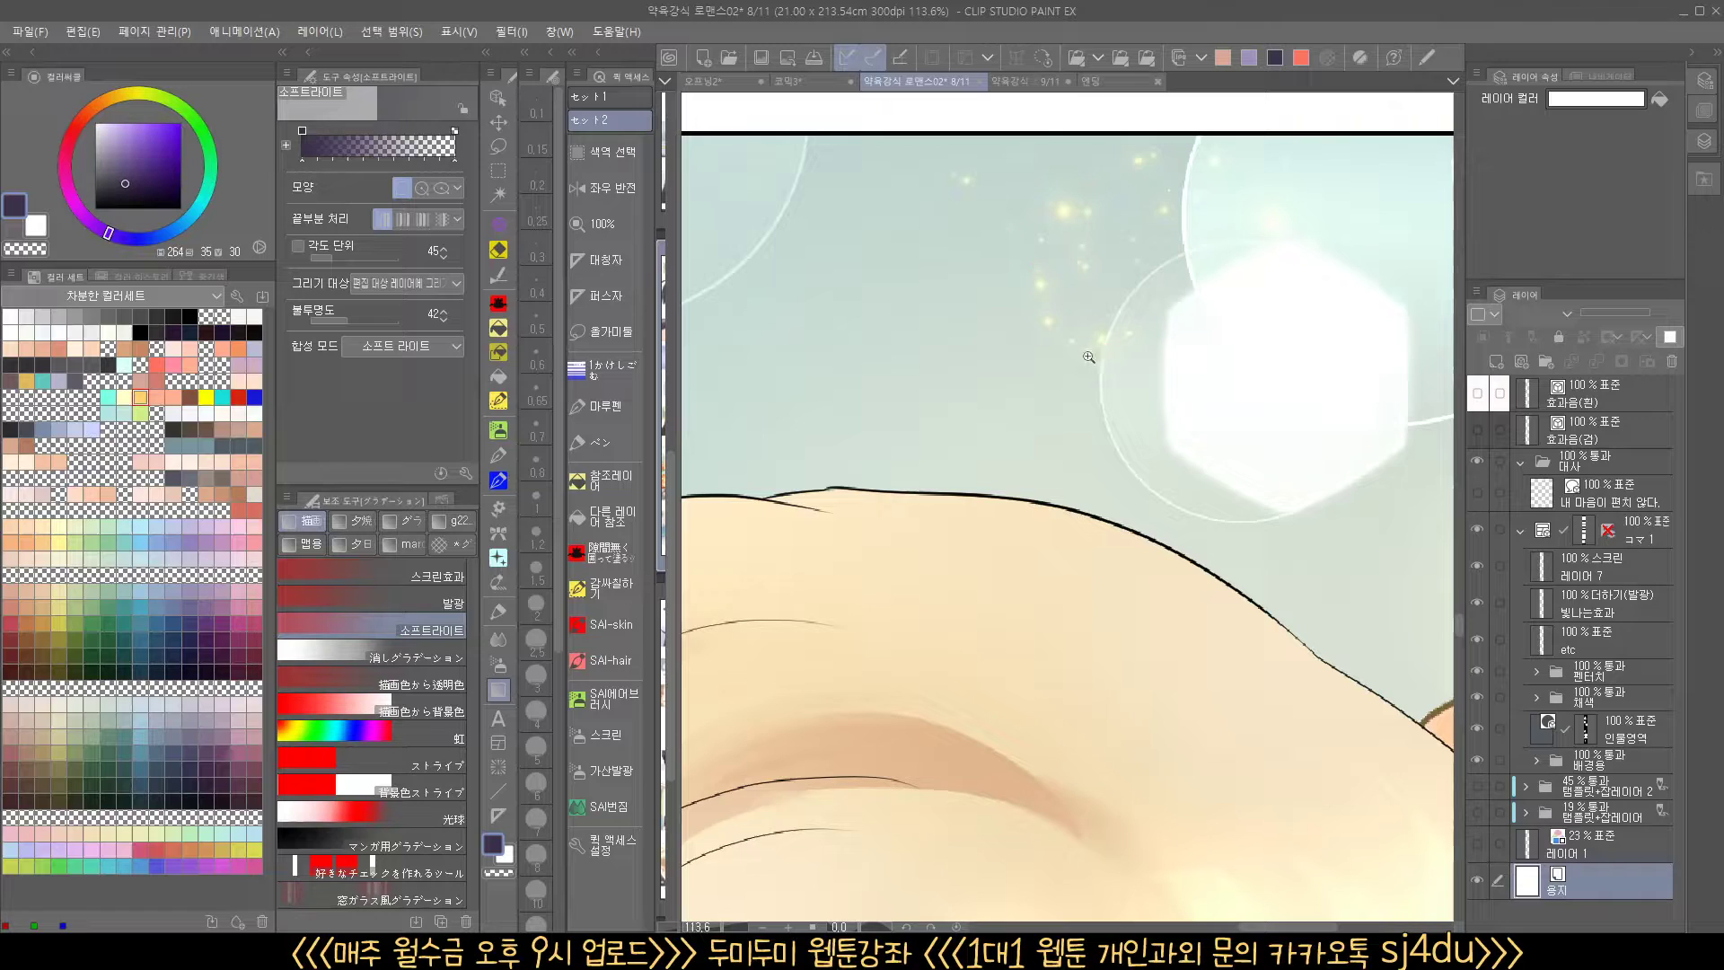
left_click_drag(1091, 356, 1073, 362)
left_click_drag(1248, 439, 1601, 48)
left_click_drag(1019, 745, 894, 447)
left_click_drag(1246, 459, 1203, 500)
left_click_drag(898, 485, 853, 543)
left_click_drag(942, 732, 879, 502)
left_click_drag(1173, 628, 1042, 592)
left_click_drag(1094, 501, 1061, 552)
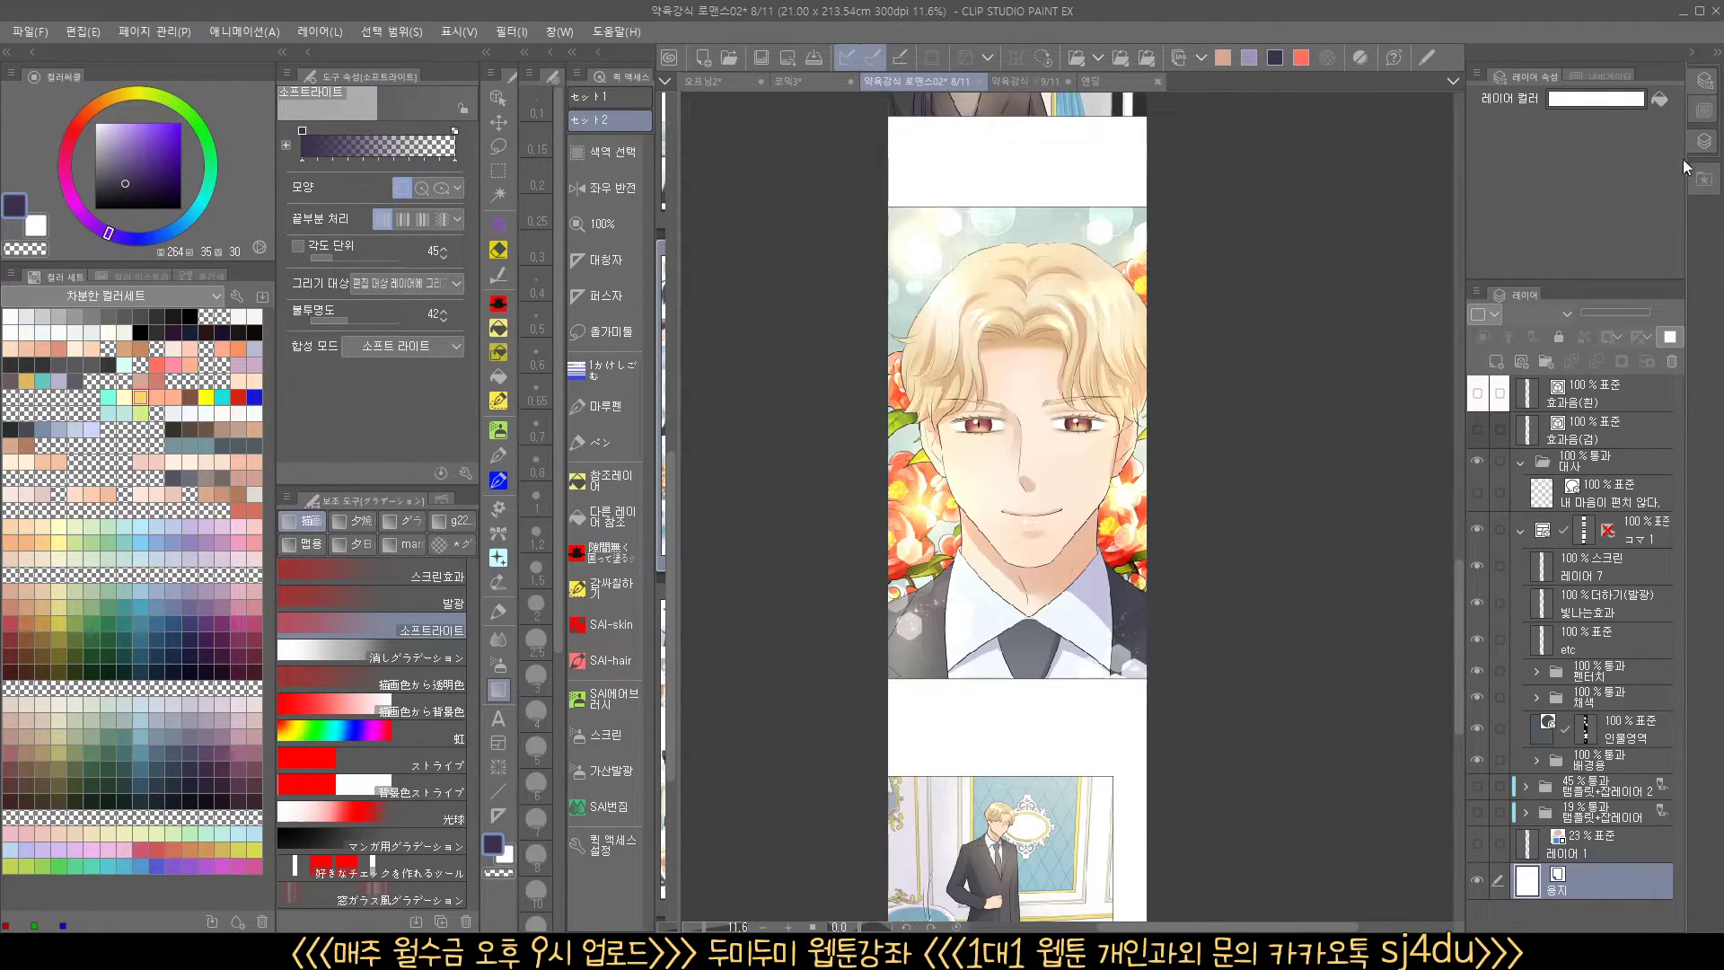
Show the navigator, view the portrait panel at 25%, and review it together with the neighbouring panels
left_click(1706, 110)
left_click(1704, 82)
left_click(1706, 110)
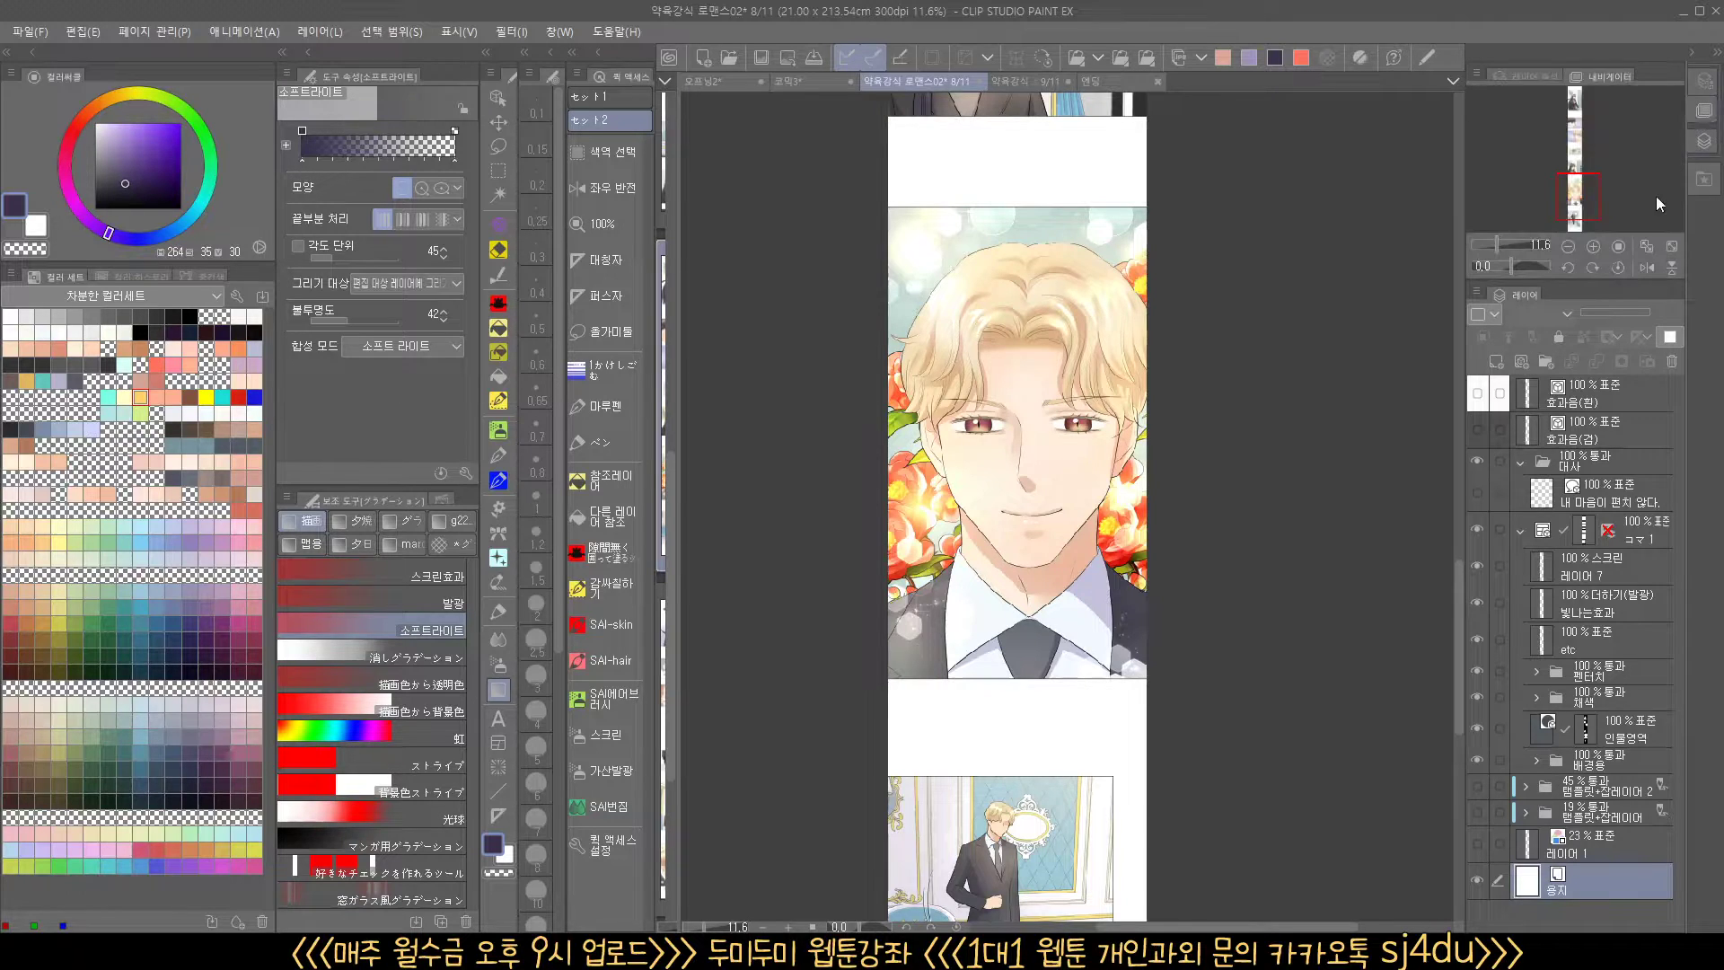
left_click(1595, 248)
left_click(1597, 249)
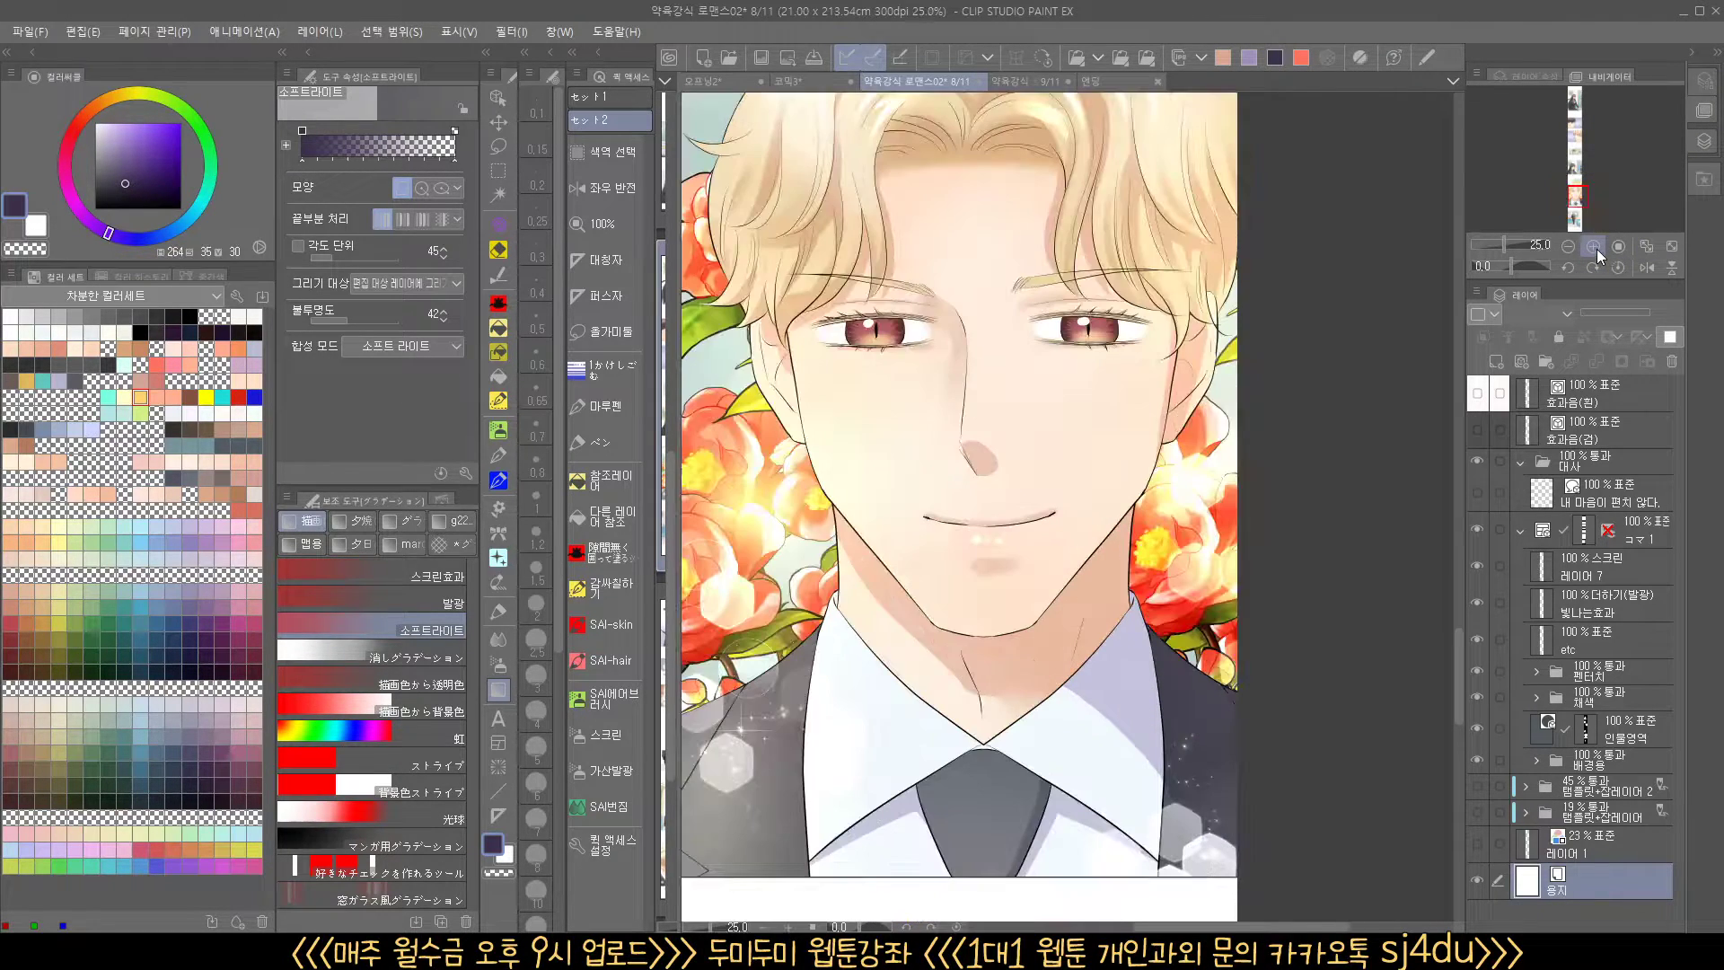
left_click_drag(1213, 468, 1264, 485)
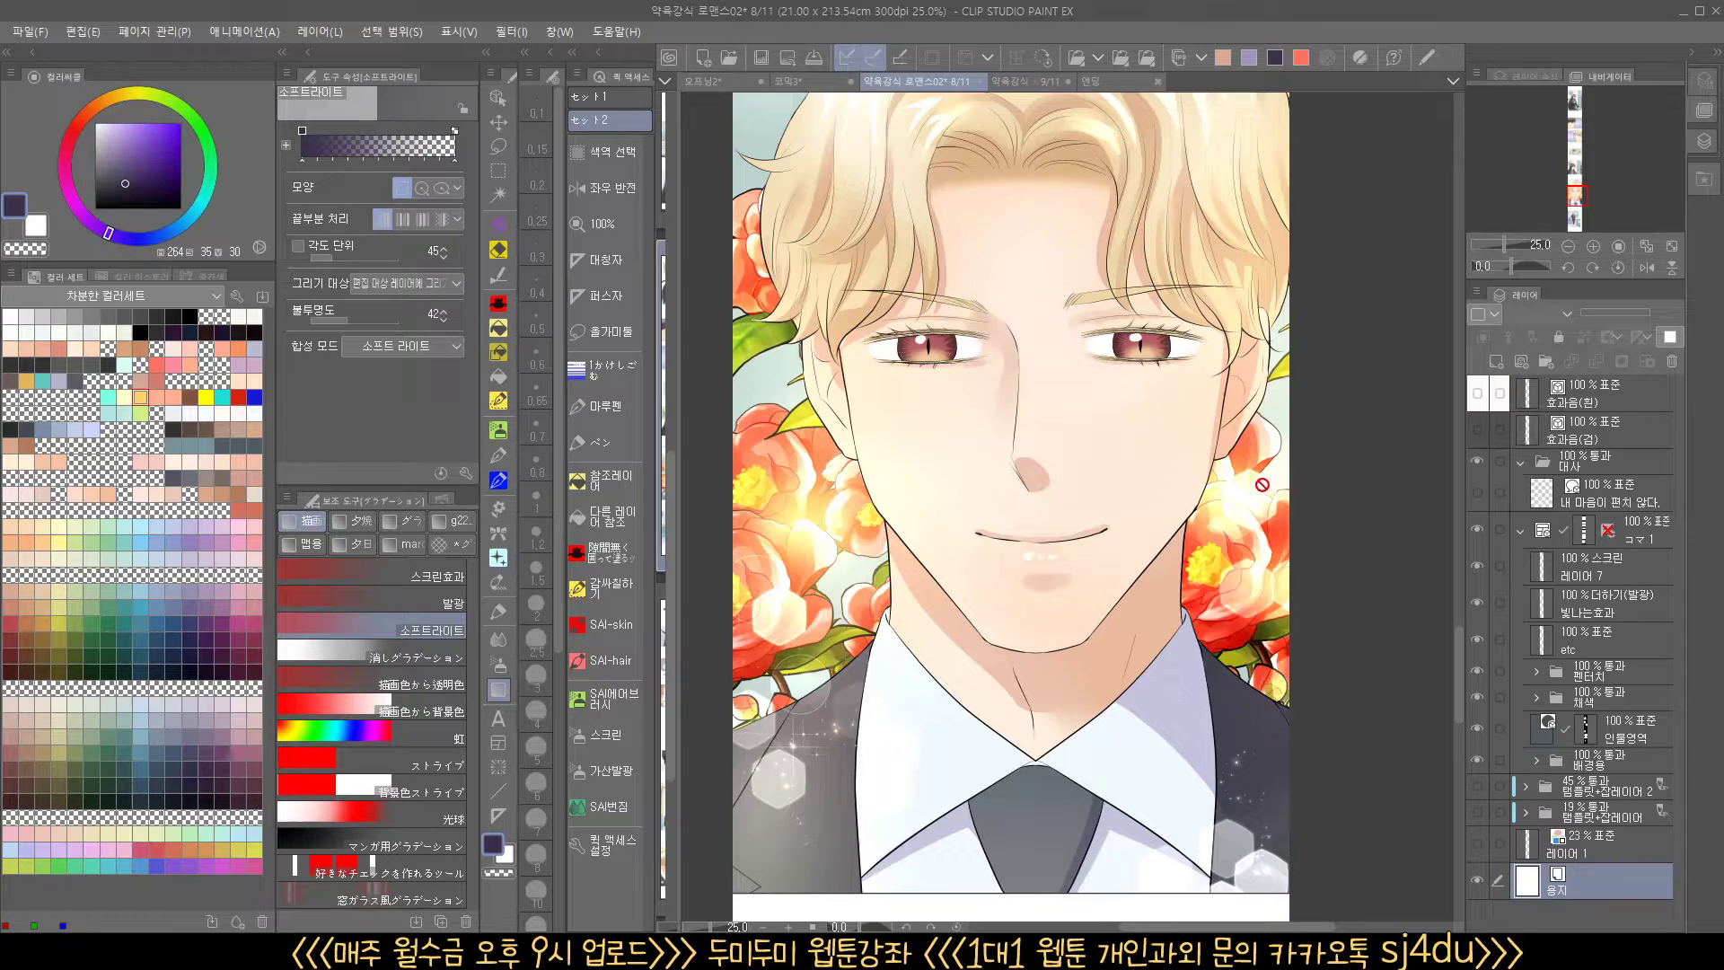
scroll(1015, 353, "down", 3)
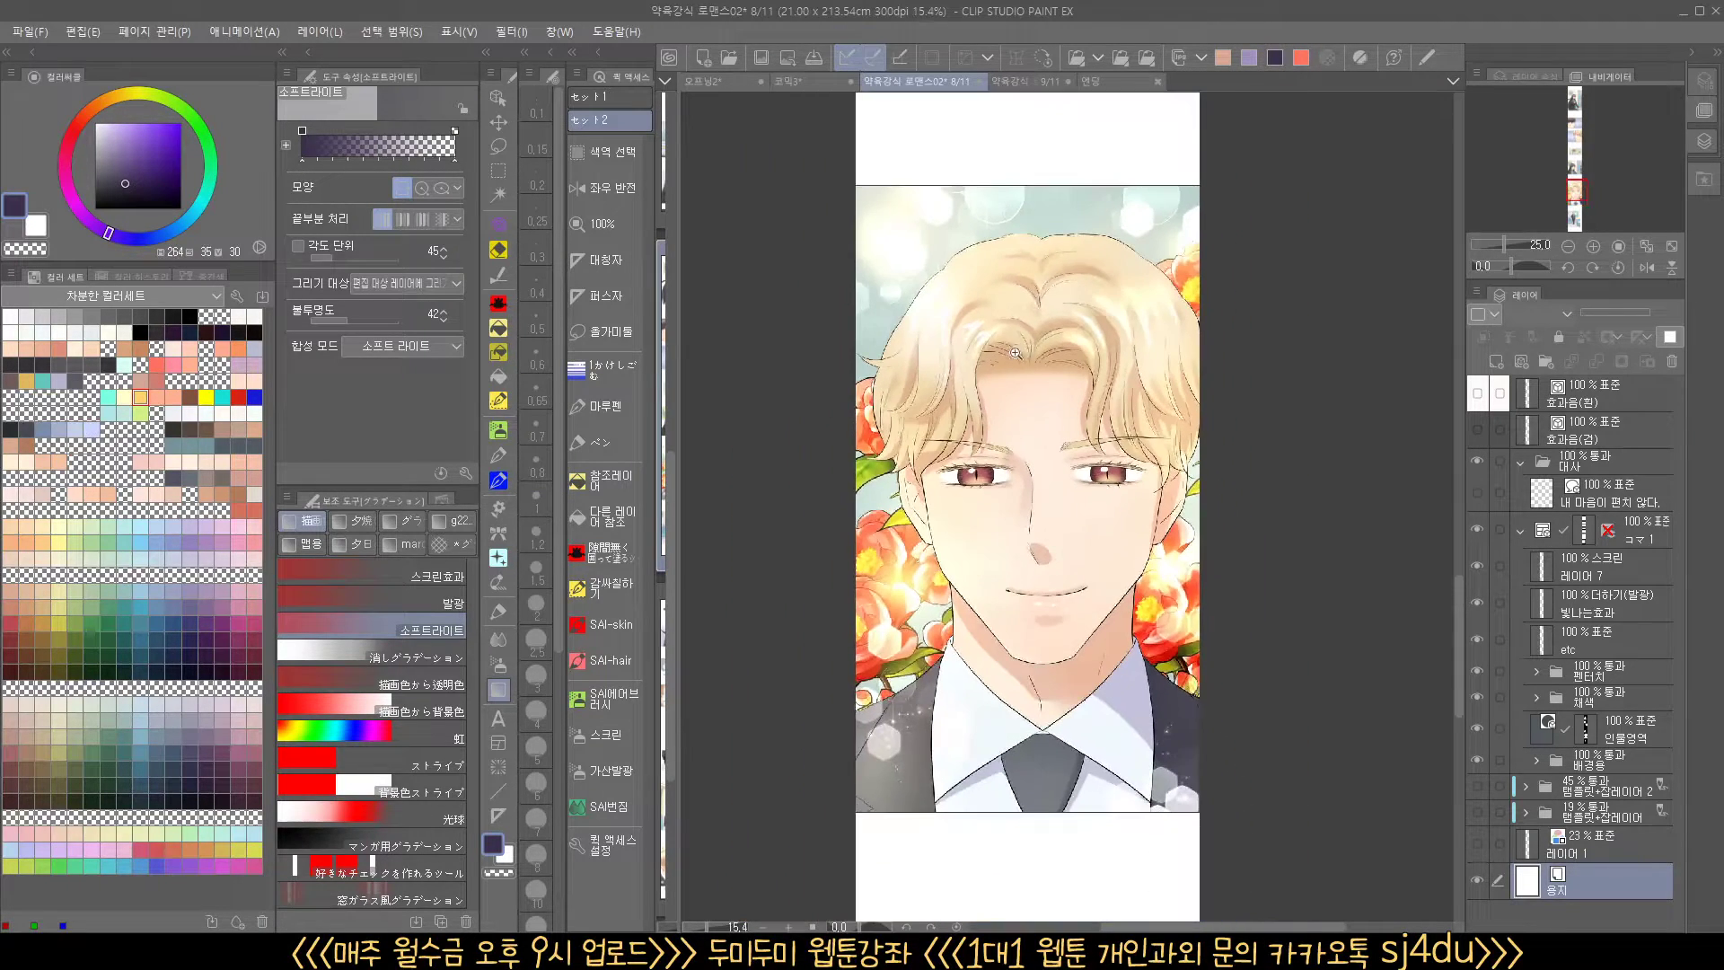
left_click_drag(1046, 430, 1075, 437)
scroll(1074, 436, "up", 2)
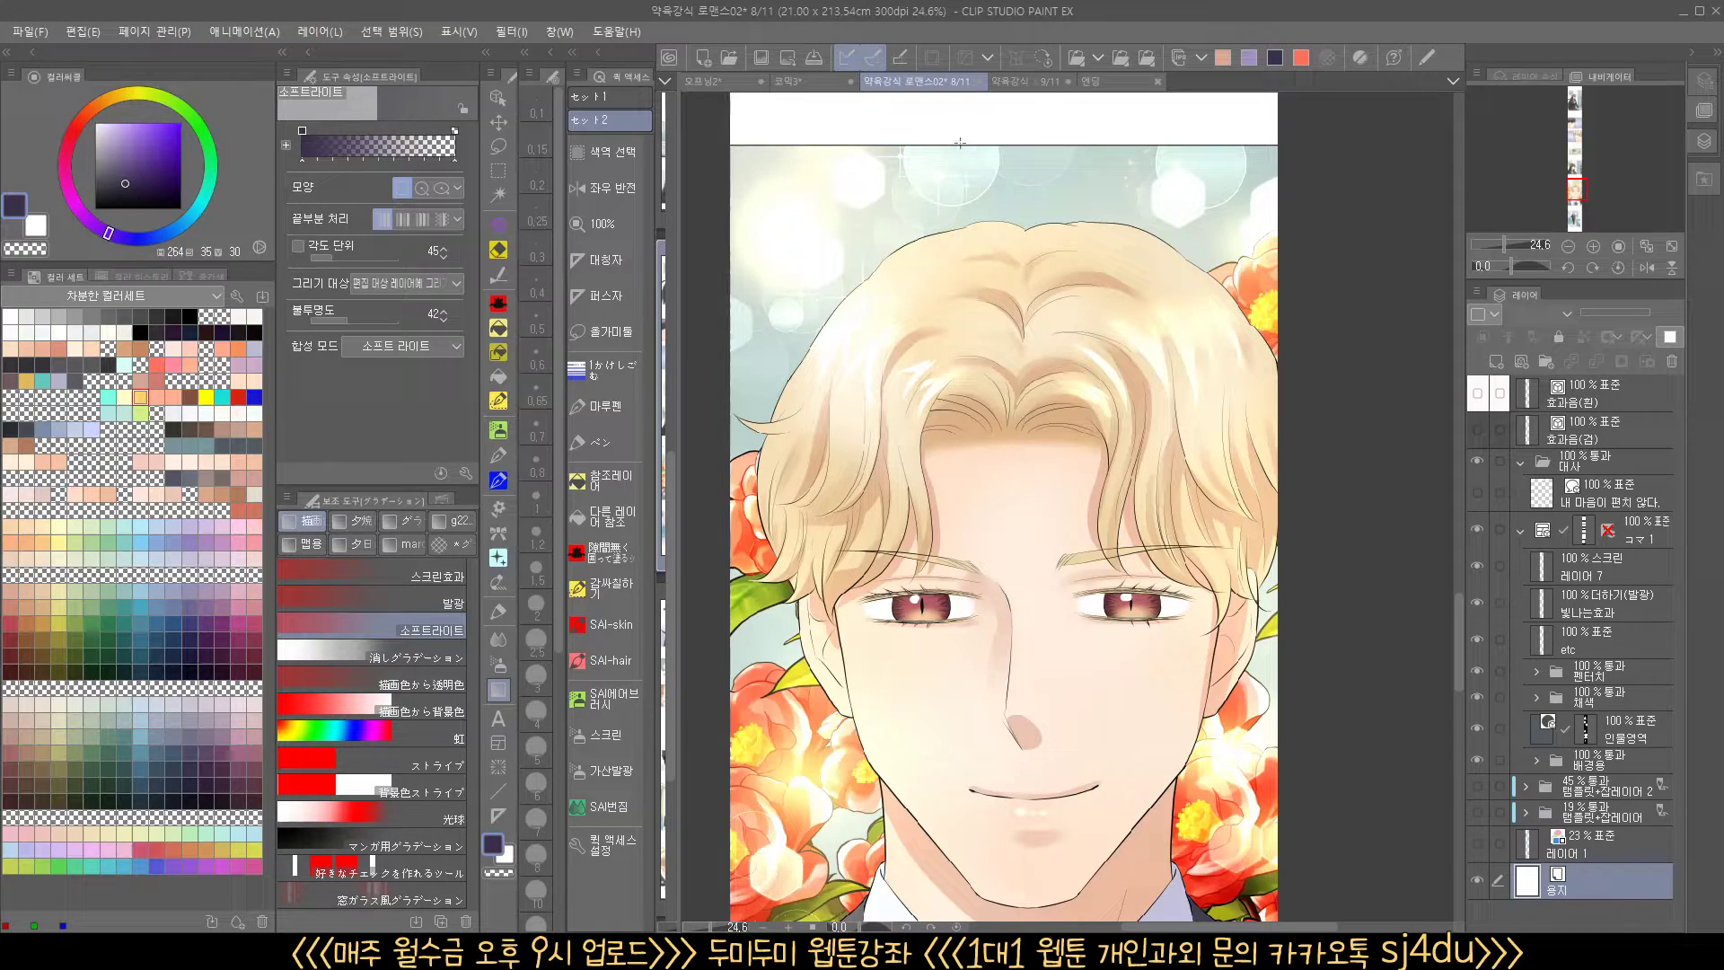
scroll(960, 143, "down", 5)
left_click_drag(997, 81, 1017, 313)
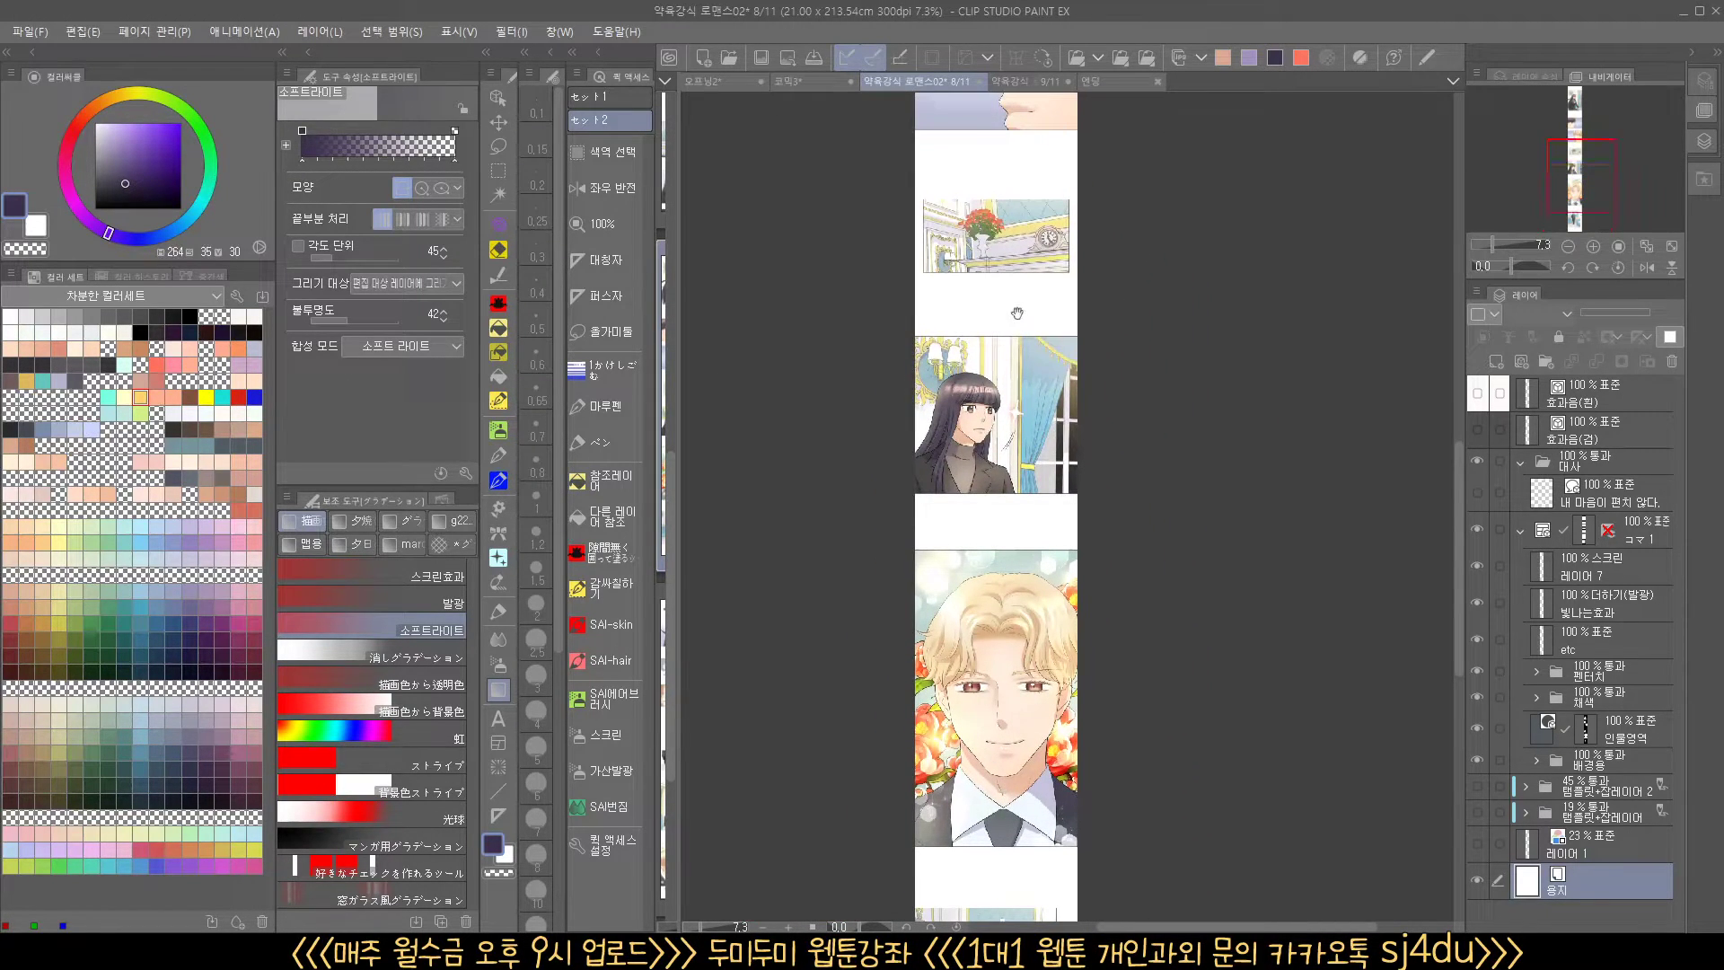
scroll(1018, 312, "up", 3)
Switch to the 약육강식 로맨스02 9/11 page and examine the hexagonal lights, stars and spatter around the blond man's profile
left_click(1021, 84)
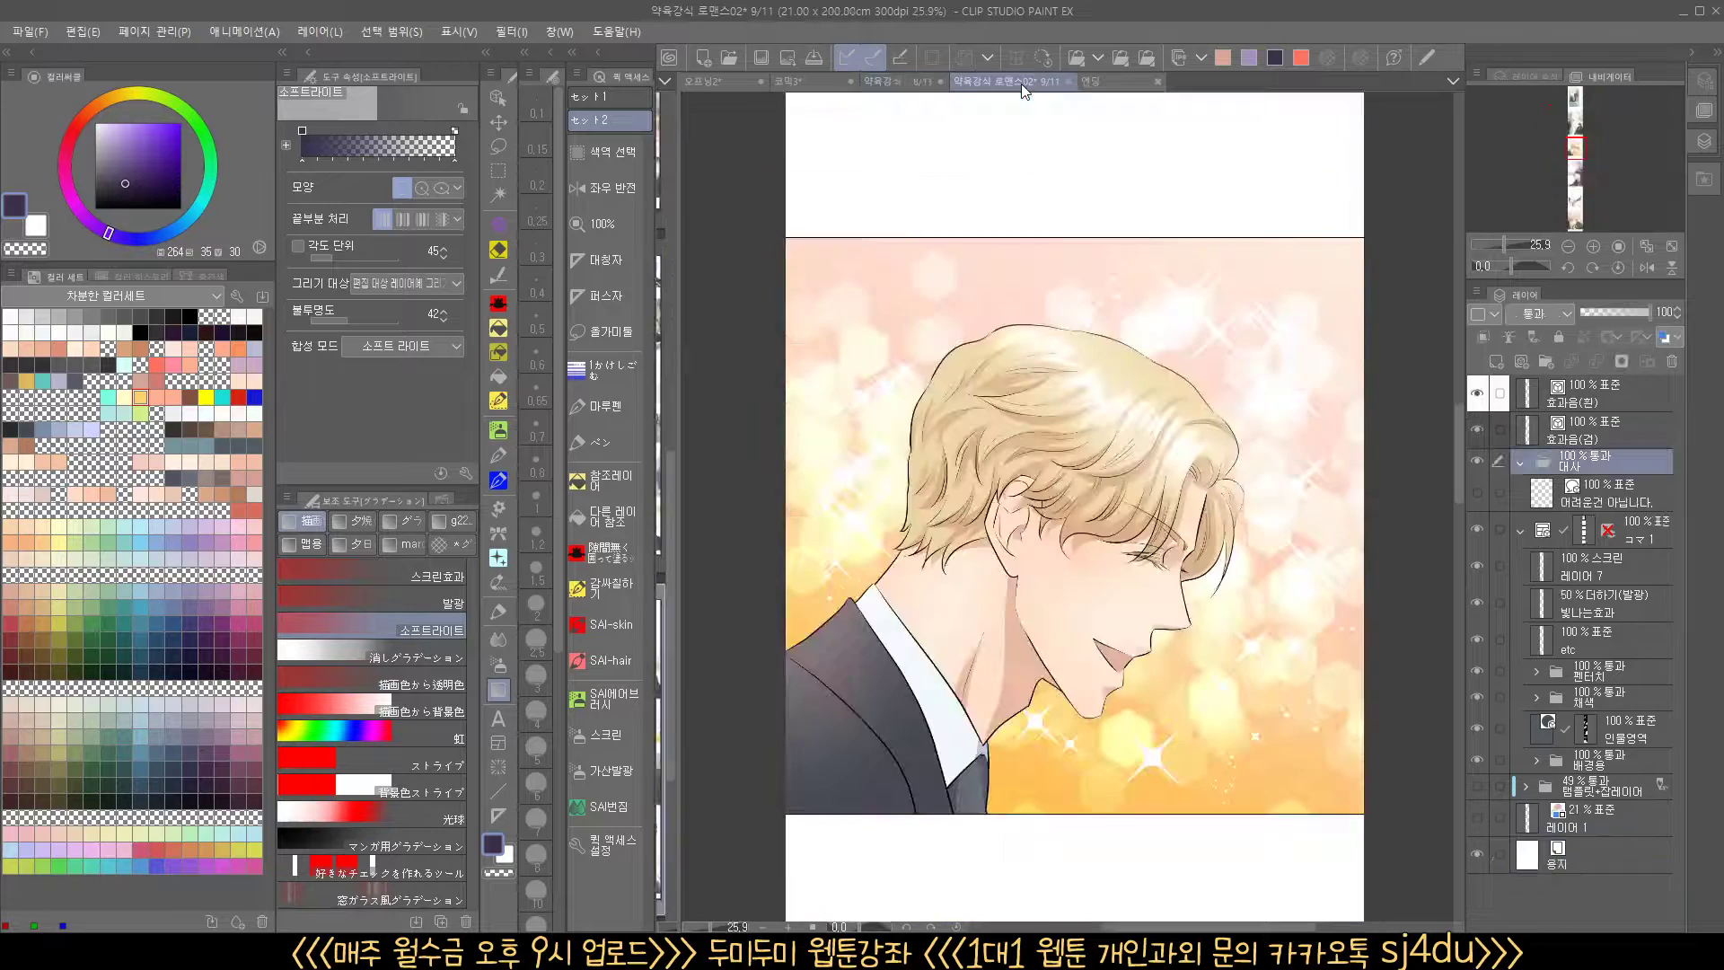
scroll(1085, 456, "up", 1)
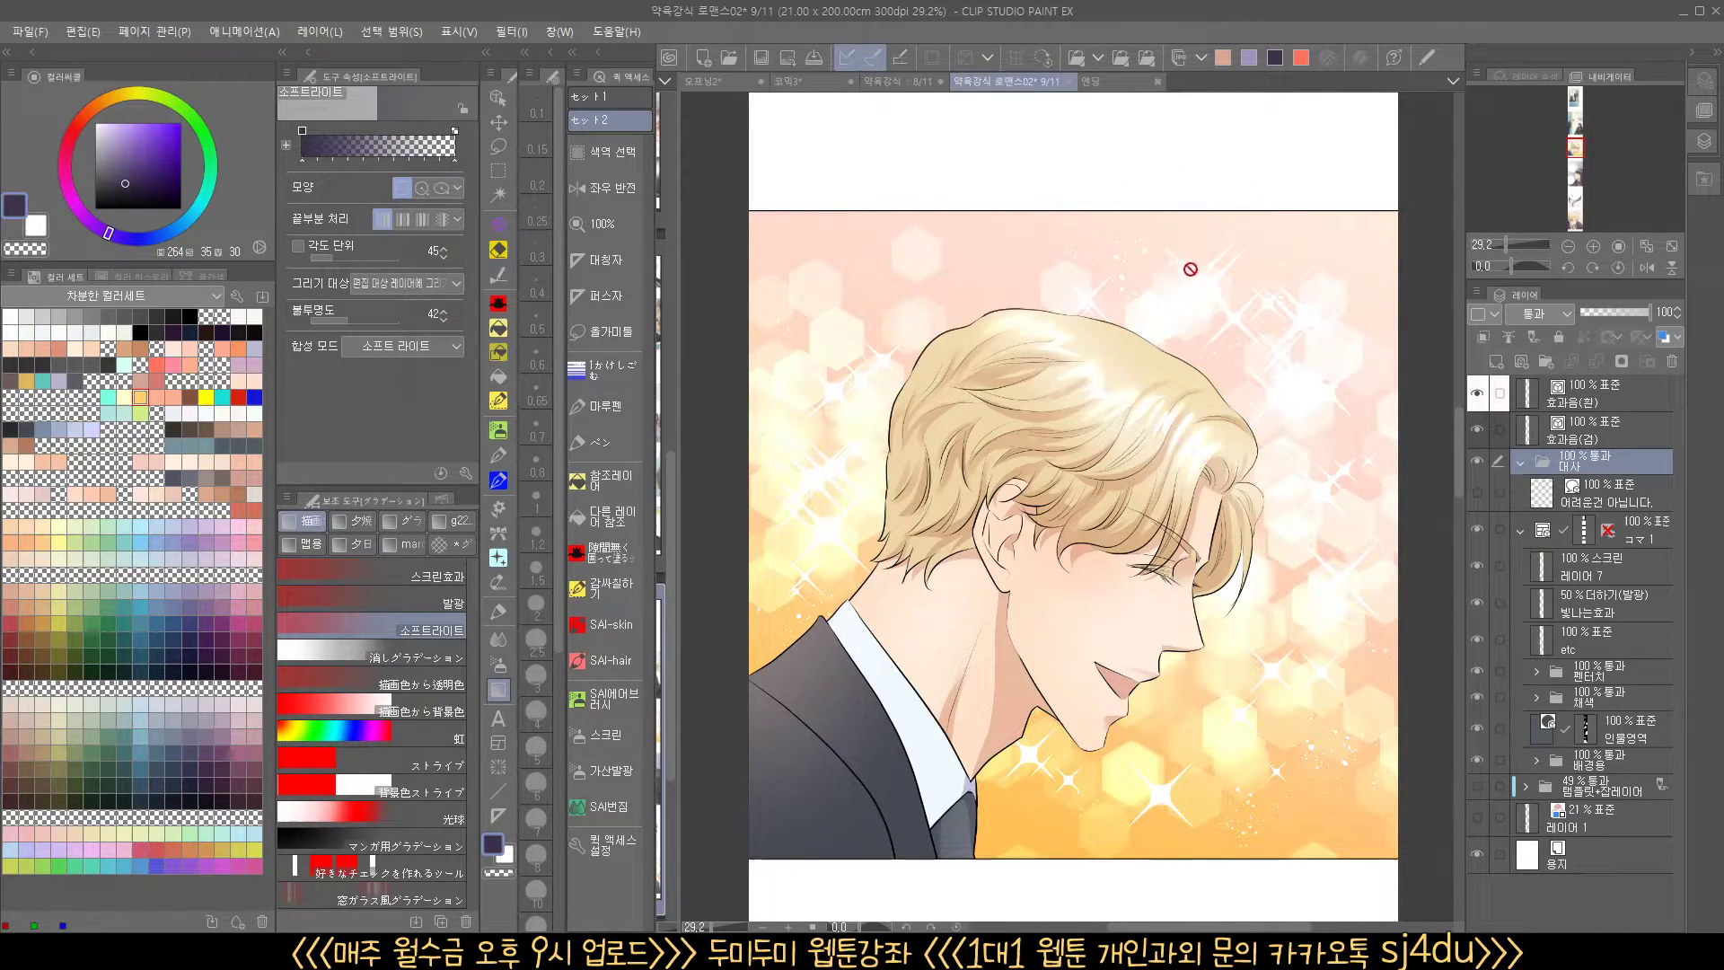
left_click_drag(1130, 272, 1243, 308)
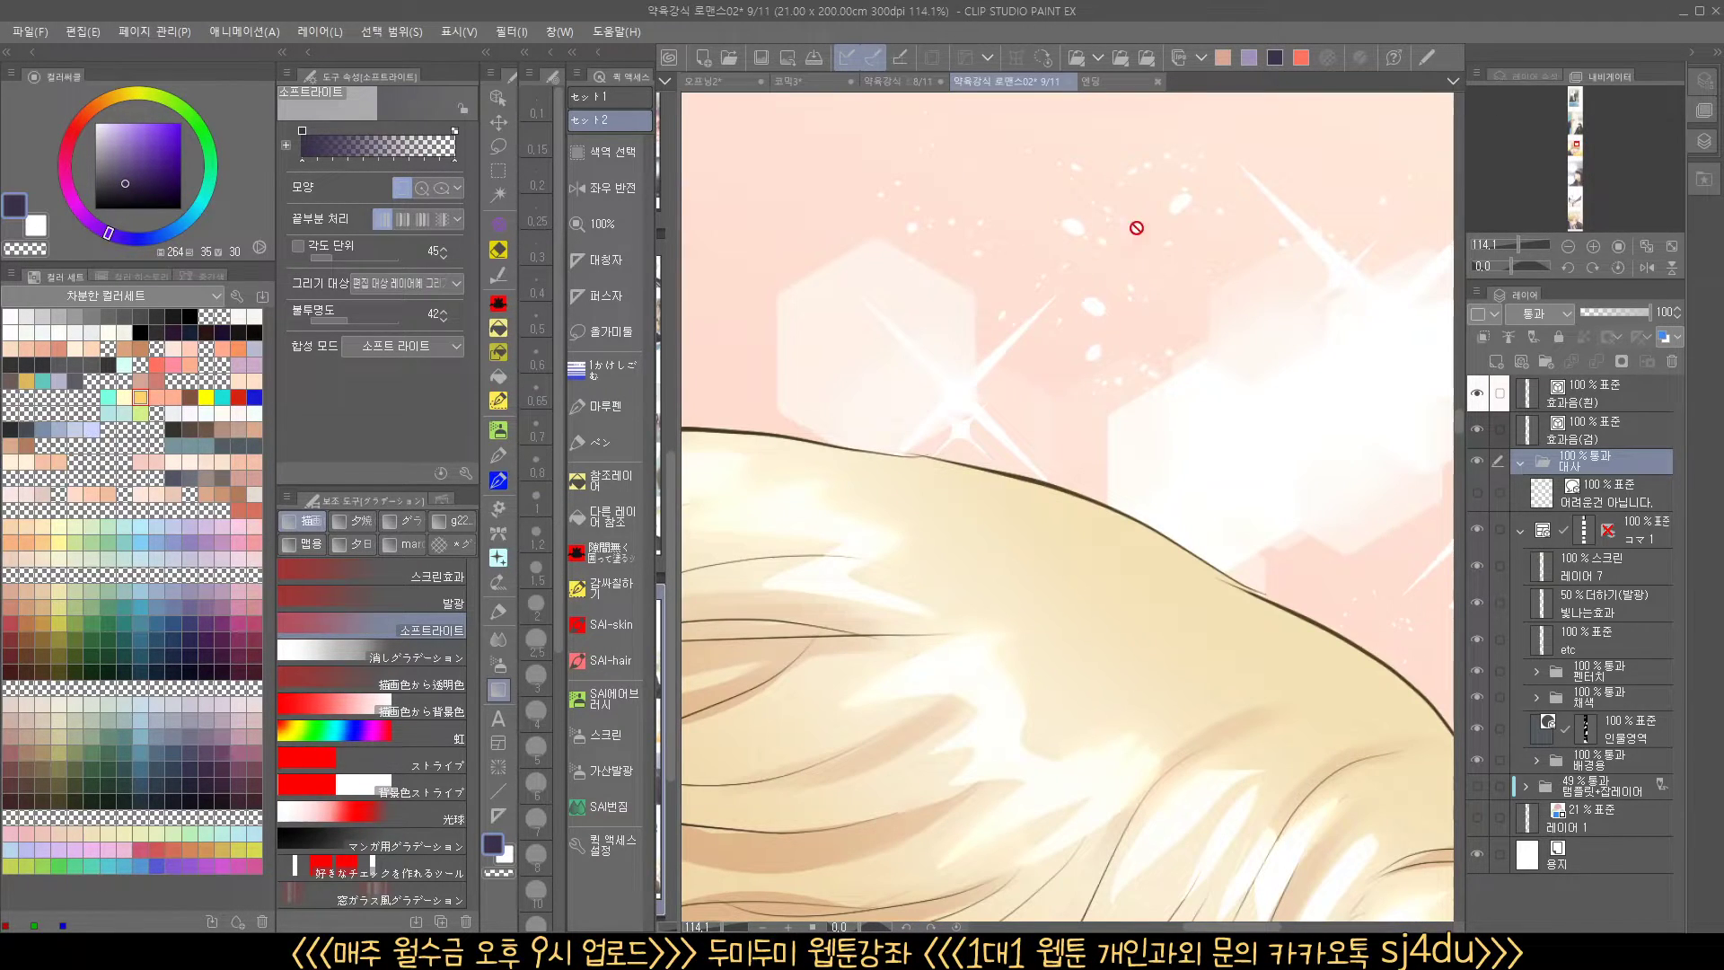
left_click_drag(1100, 341, 1017, 362)
left_click_drag(1034, 480, 1055, 407)
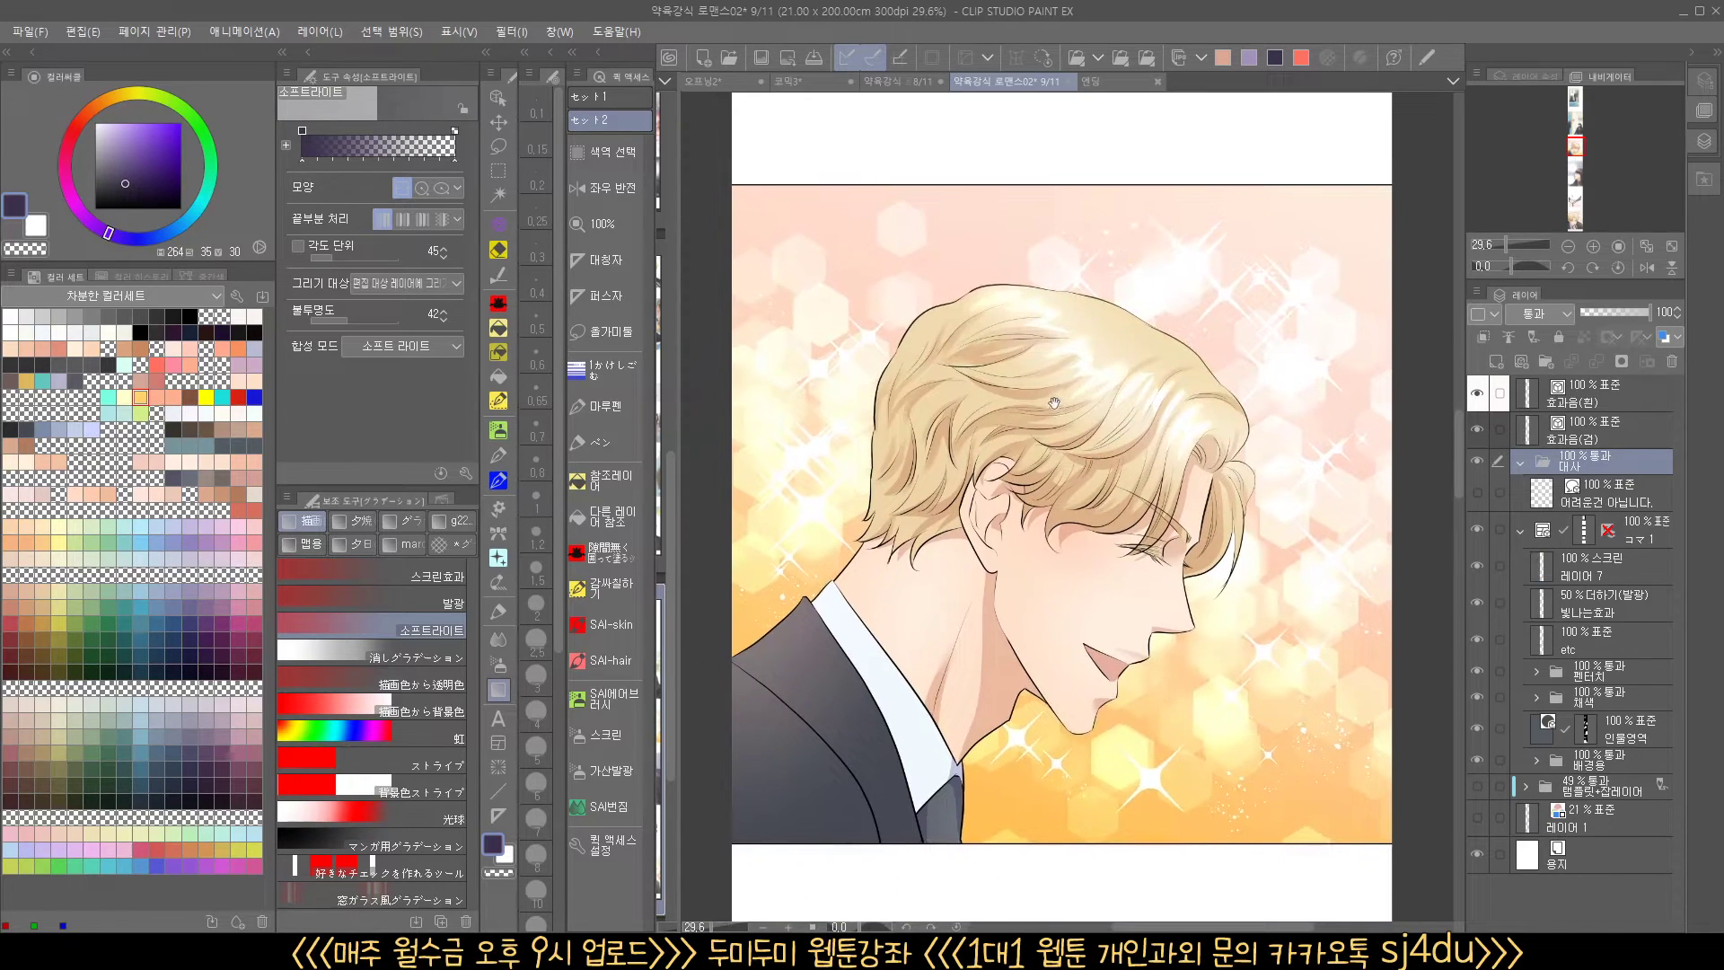
scroll(1275, 795, "up", 5)
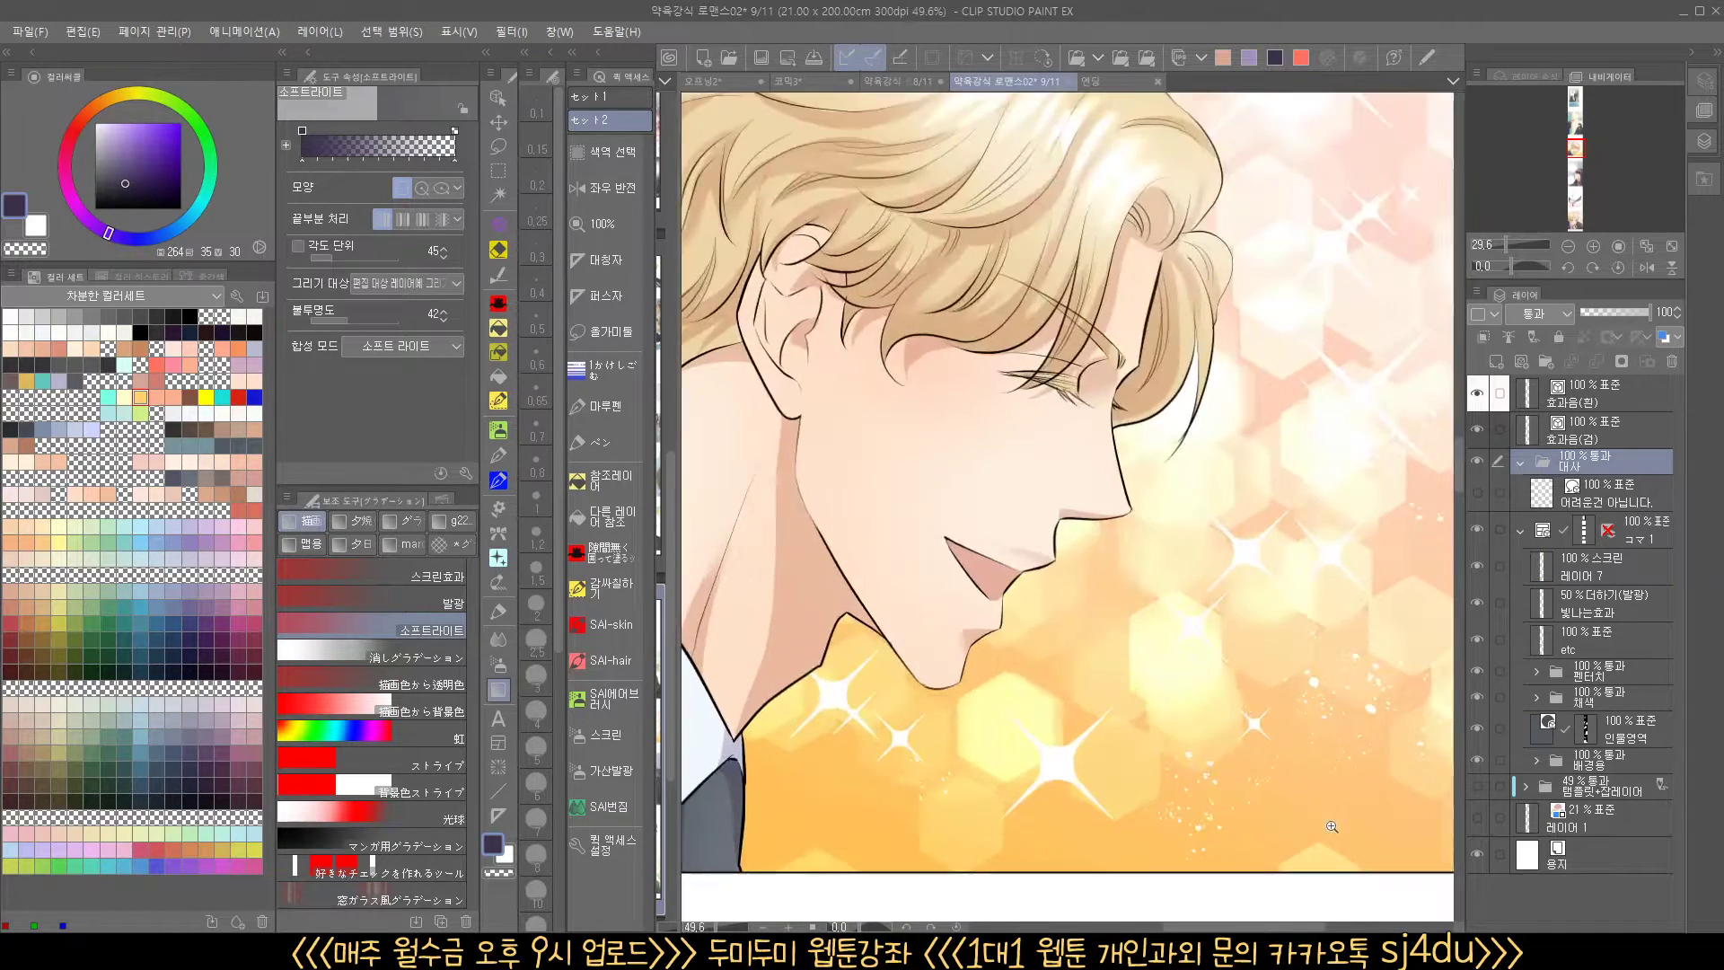
left_click_drag(1306, 798, 1301, 746)
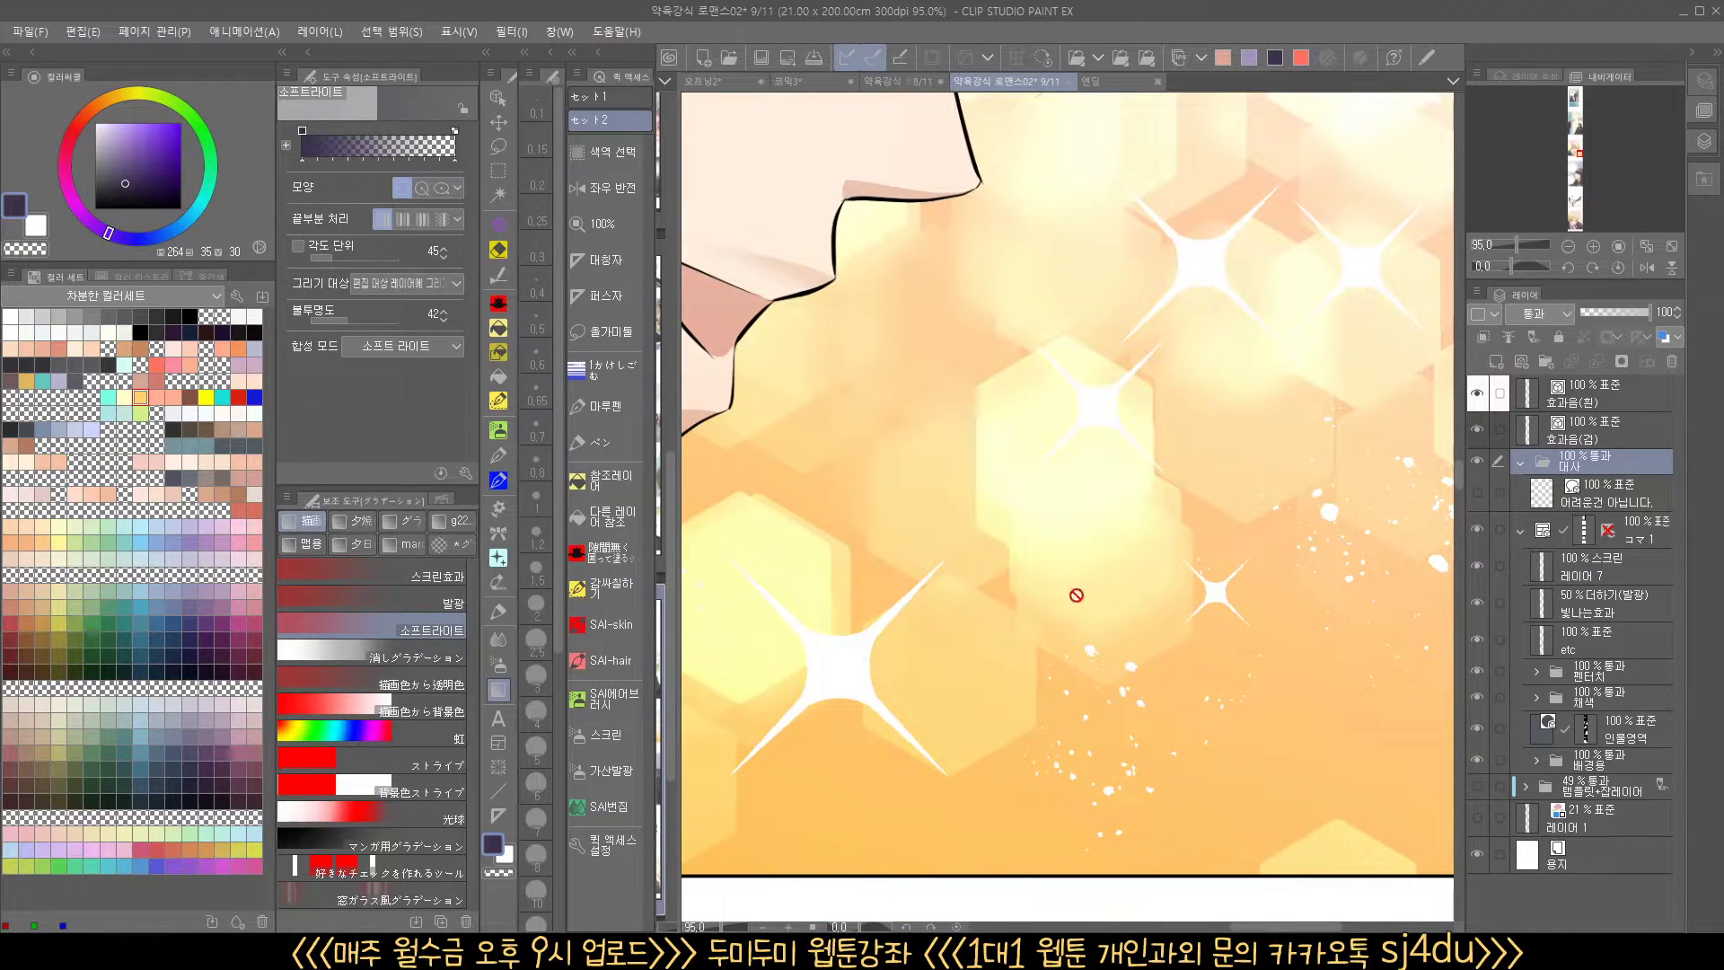
left_click_drag(881, 467, 837, 477)
scroll(837, 478, "down", 5)
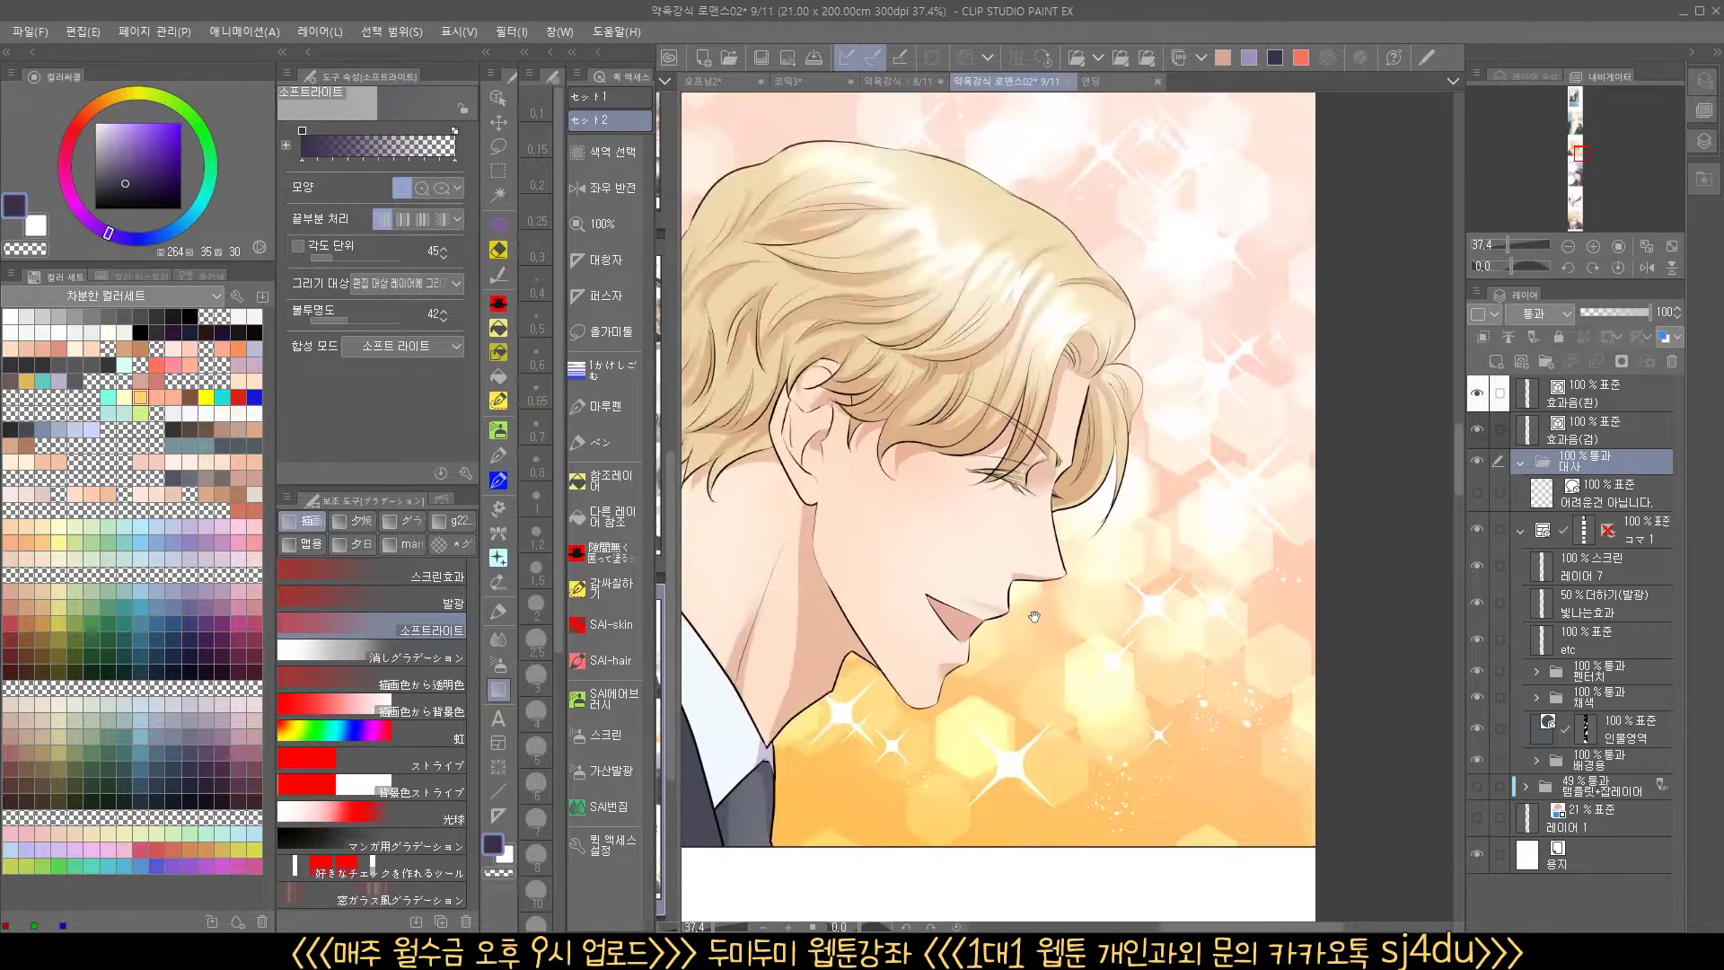
scroll(1133, 648, "down", 1)
left_click_drag(1133, 647, 1166, 647)
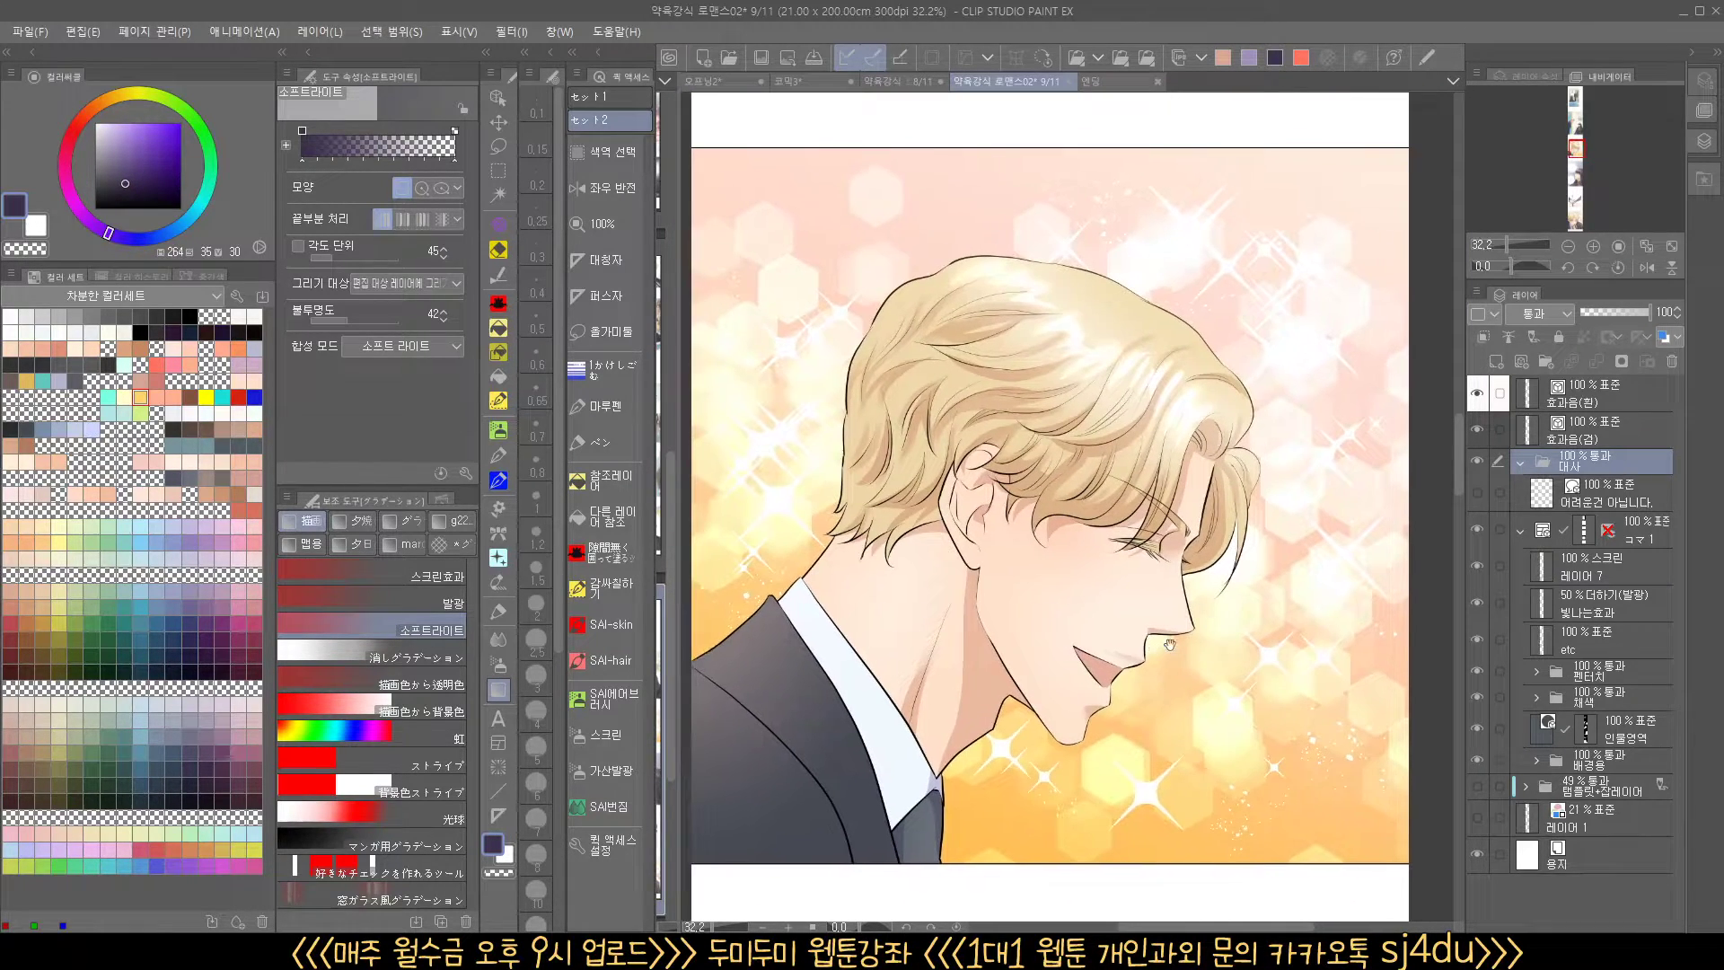
Look through the blending modes available for the 대사 folder and view the blond man's whole profile panel at about 25%
left_click(1553, 313)
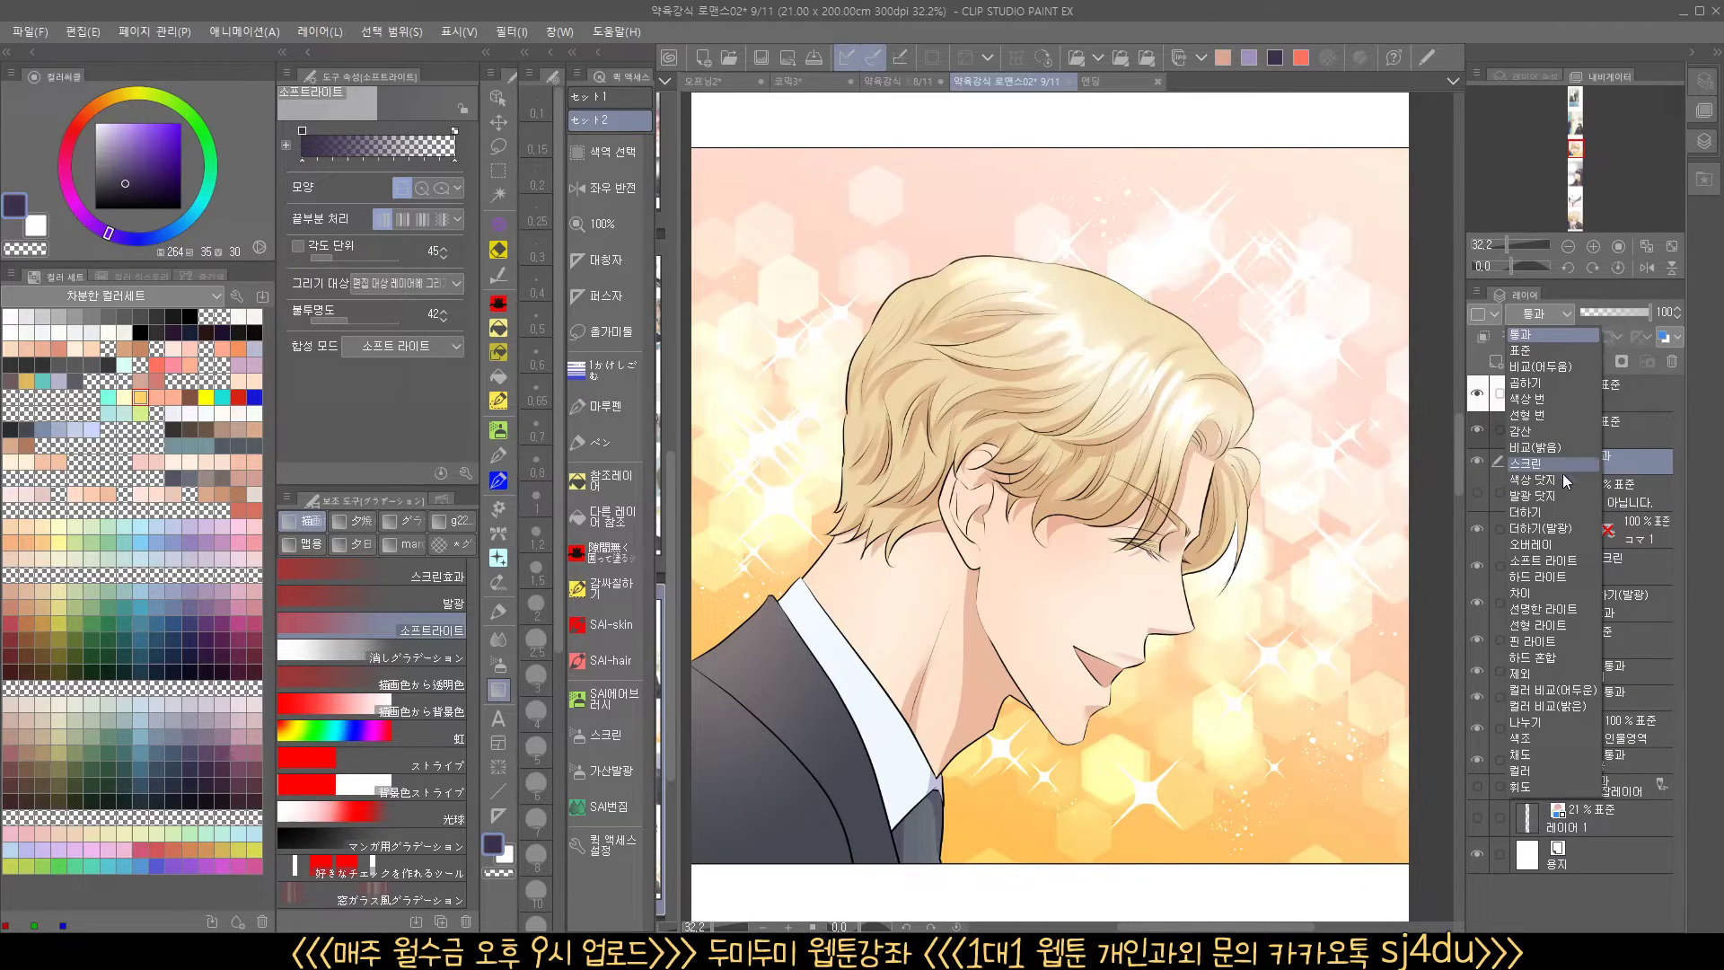
left_click(1347, 522)
left_click_drag(1266, 522, 1194, 494)
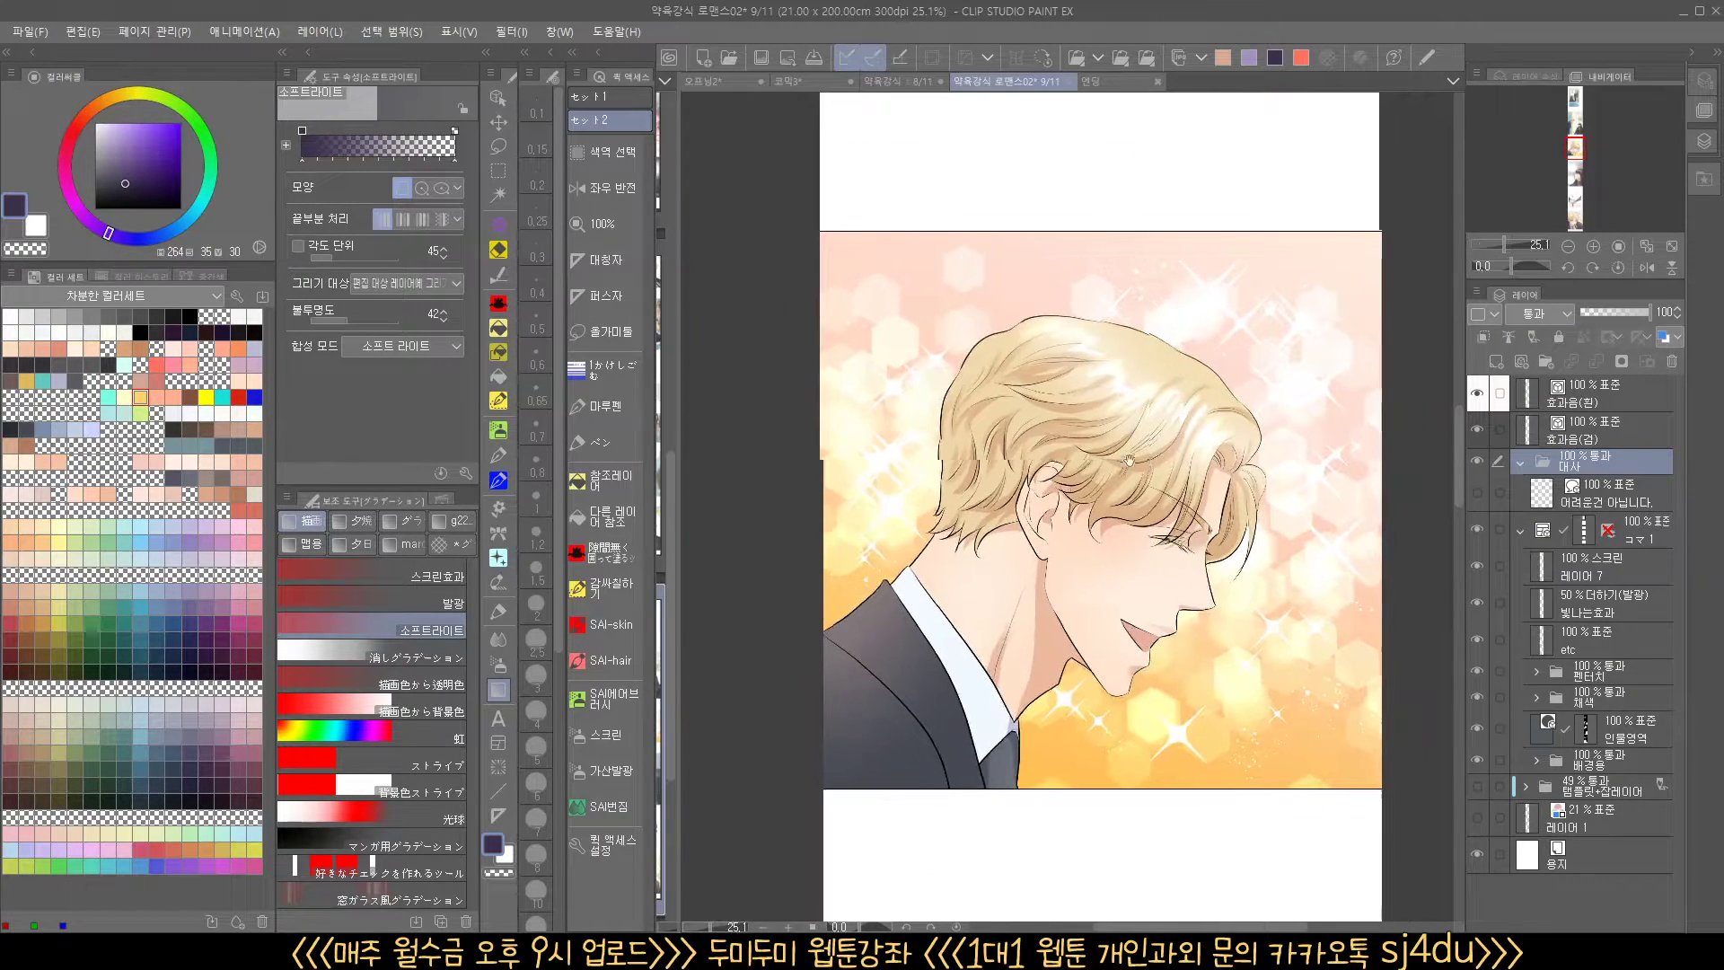
left_click_drag(1157, 396, 1097, 407)
Review the rest of the page from the profile panel down to the final portrait at about 7% zoom
scroll(1101, 209, "down", 1)
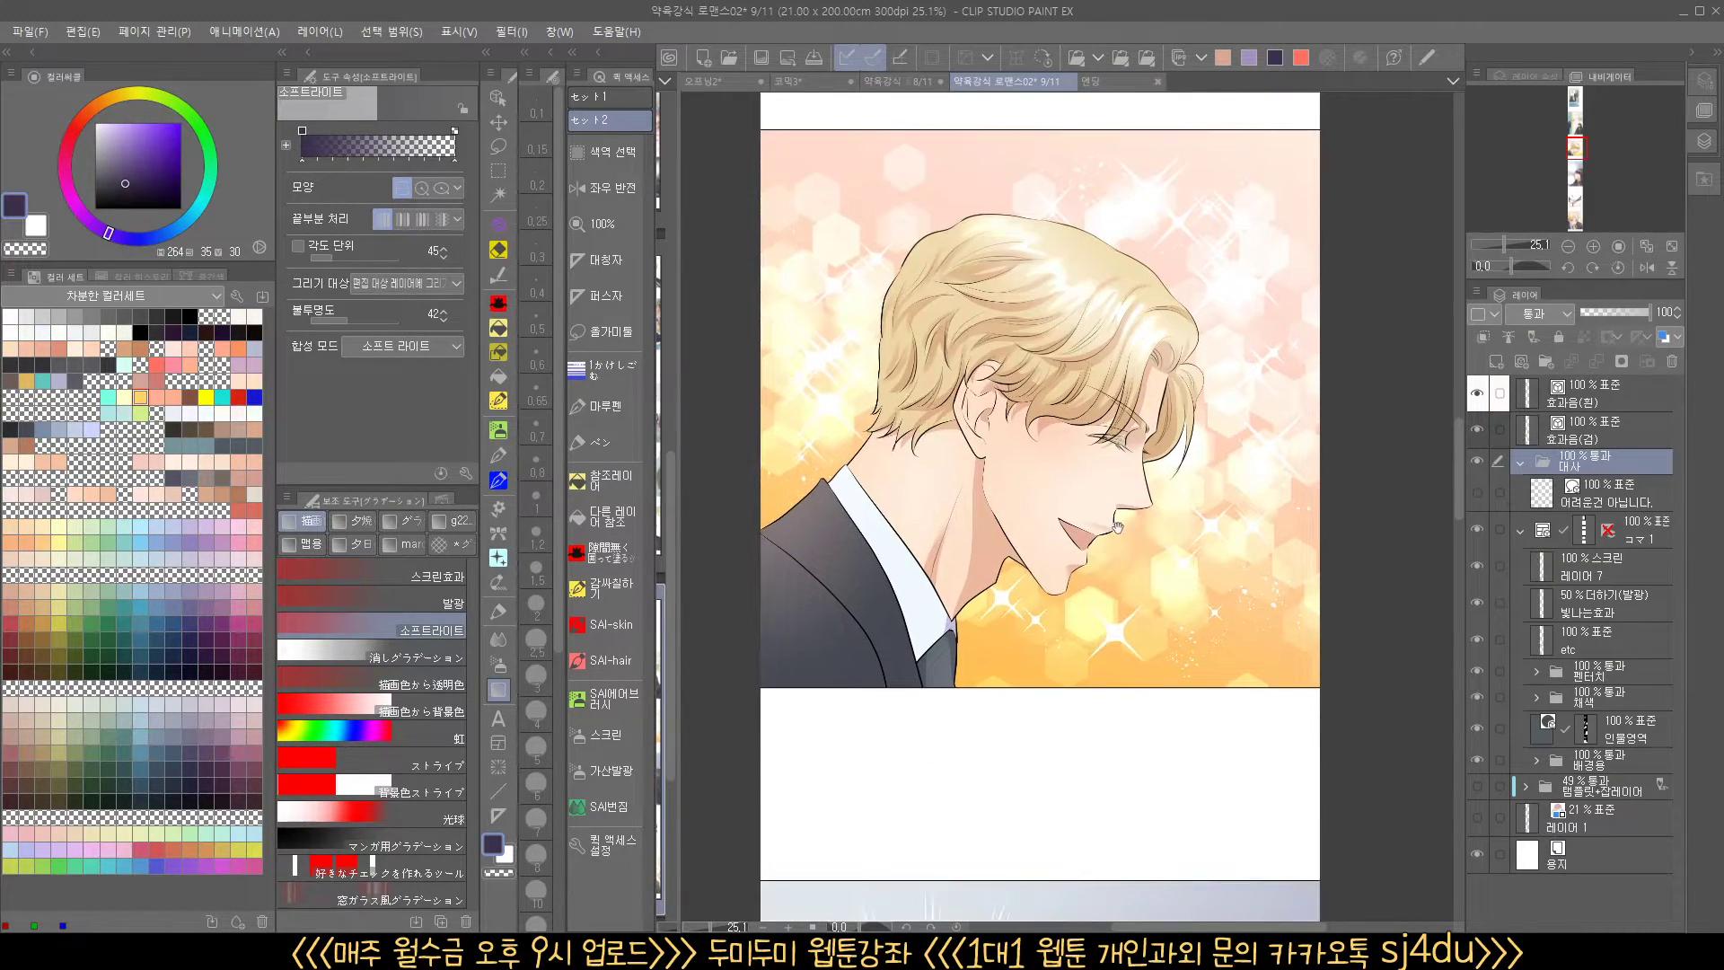
scroll(1113, 525, "down", 5)
scroll(1073, 624, "down", 5)
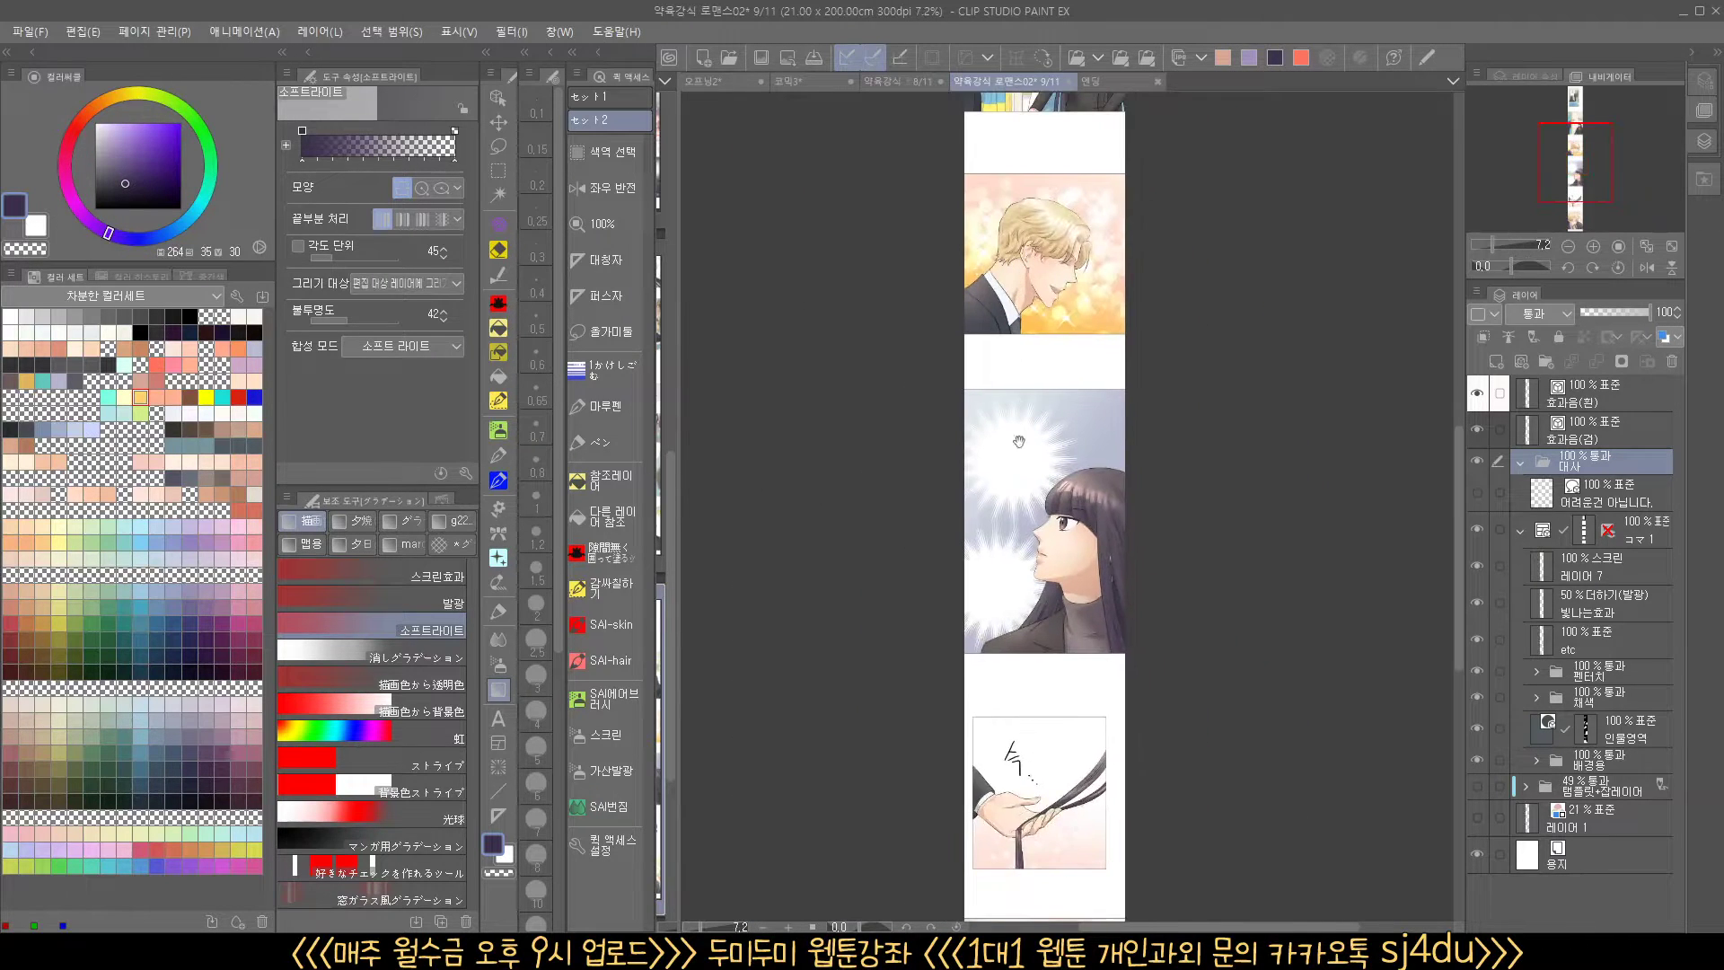
scroll(1028, 629, "down", 4)
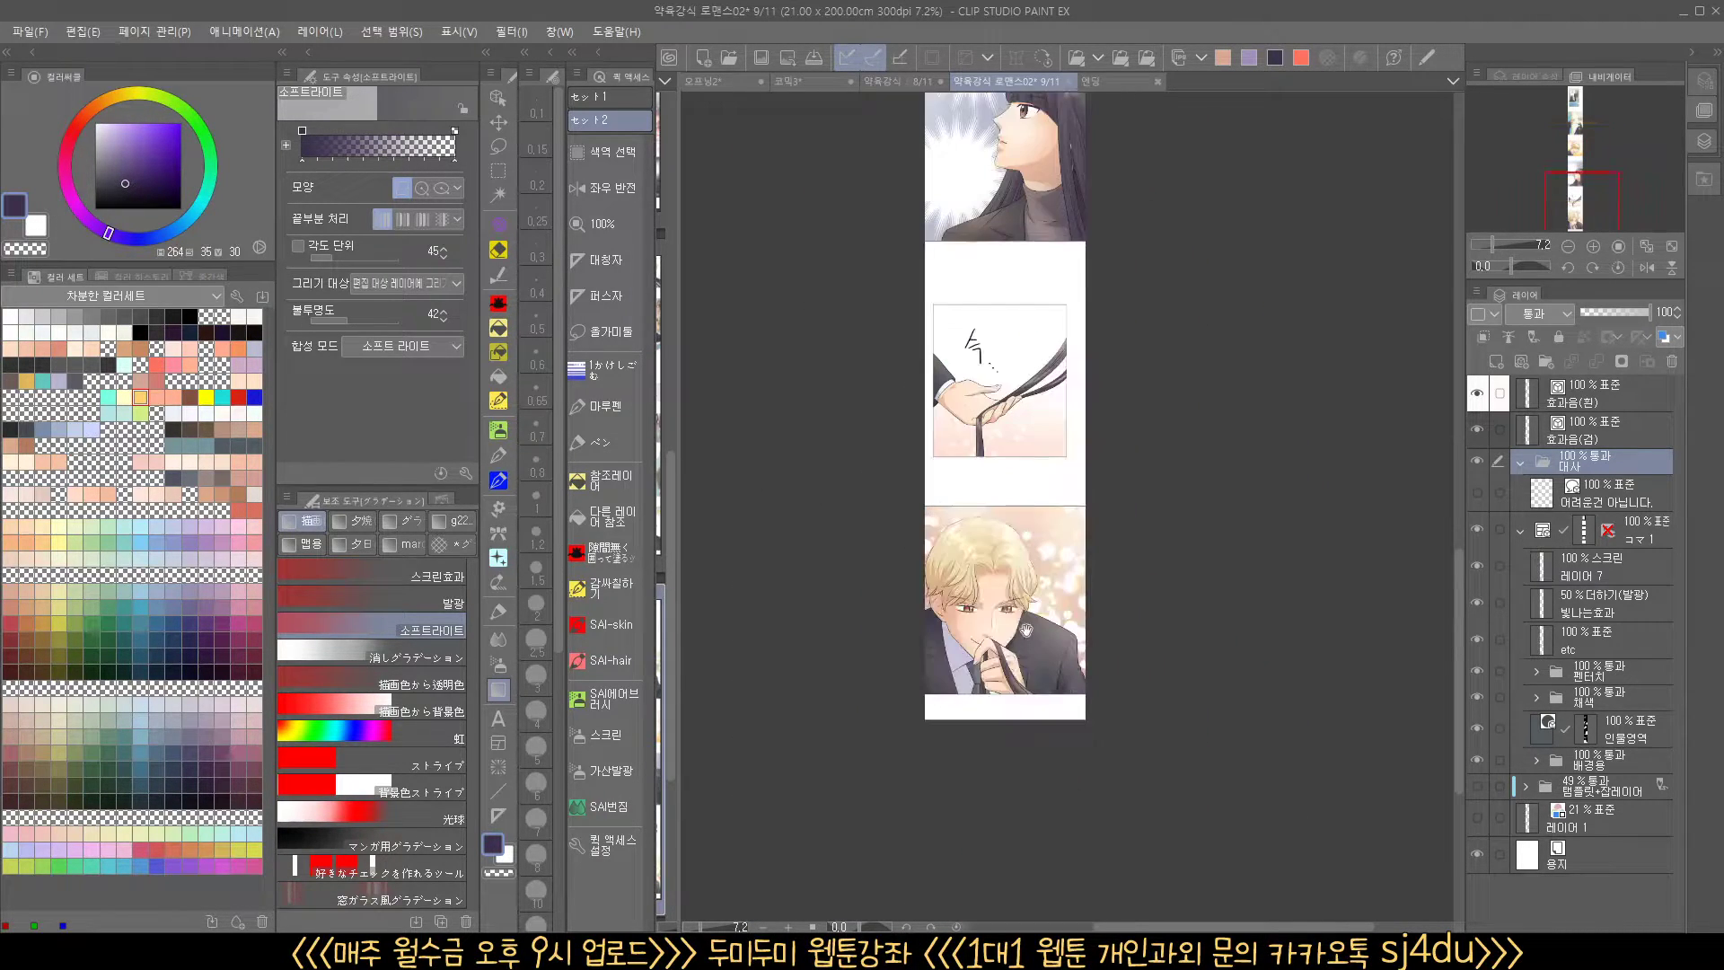
Compare the pale pink light effects in the hand-and-hair panel with the background of the blond man's portrait below it
scroll(1019, 422, "up", 3)
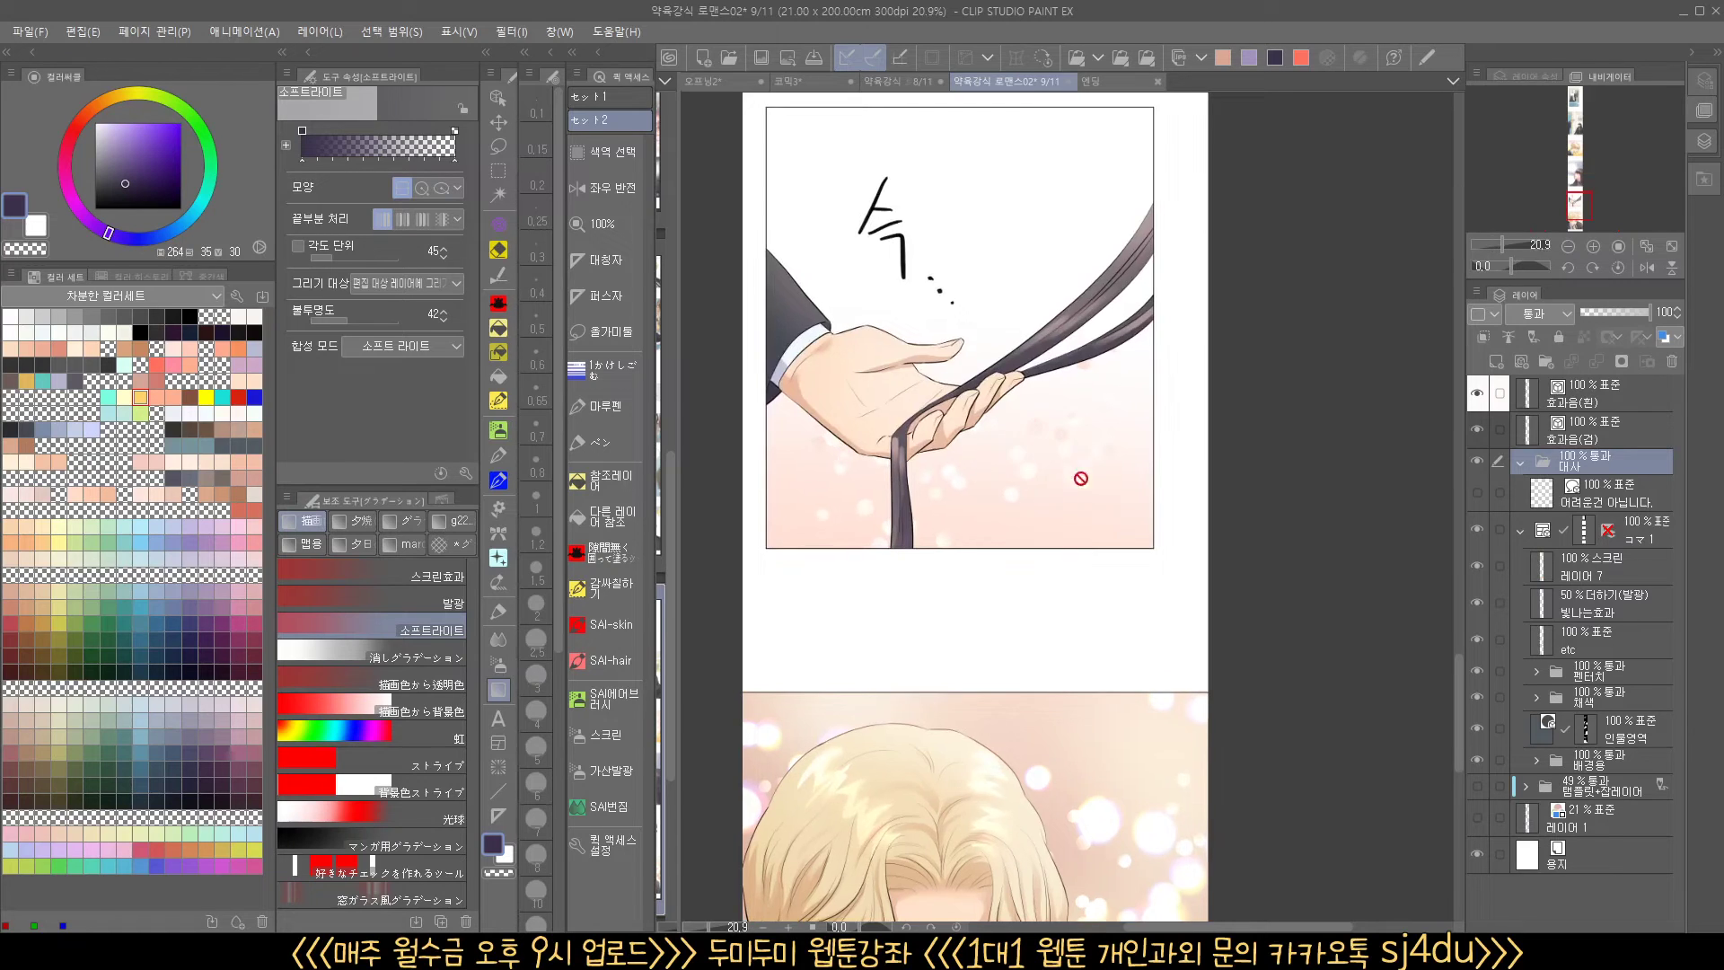
left_click_drag(1000, 523, 1048, 434)
left_click_drag(1054, 575, 1077, 265)
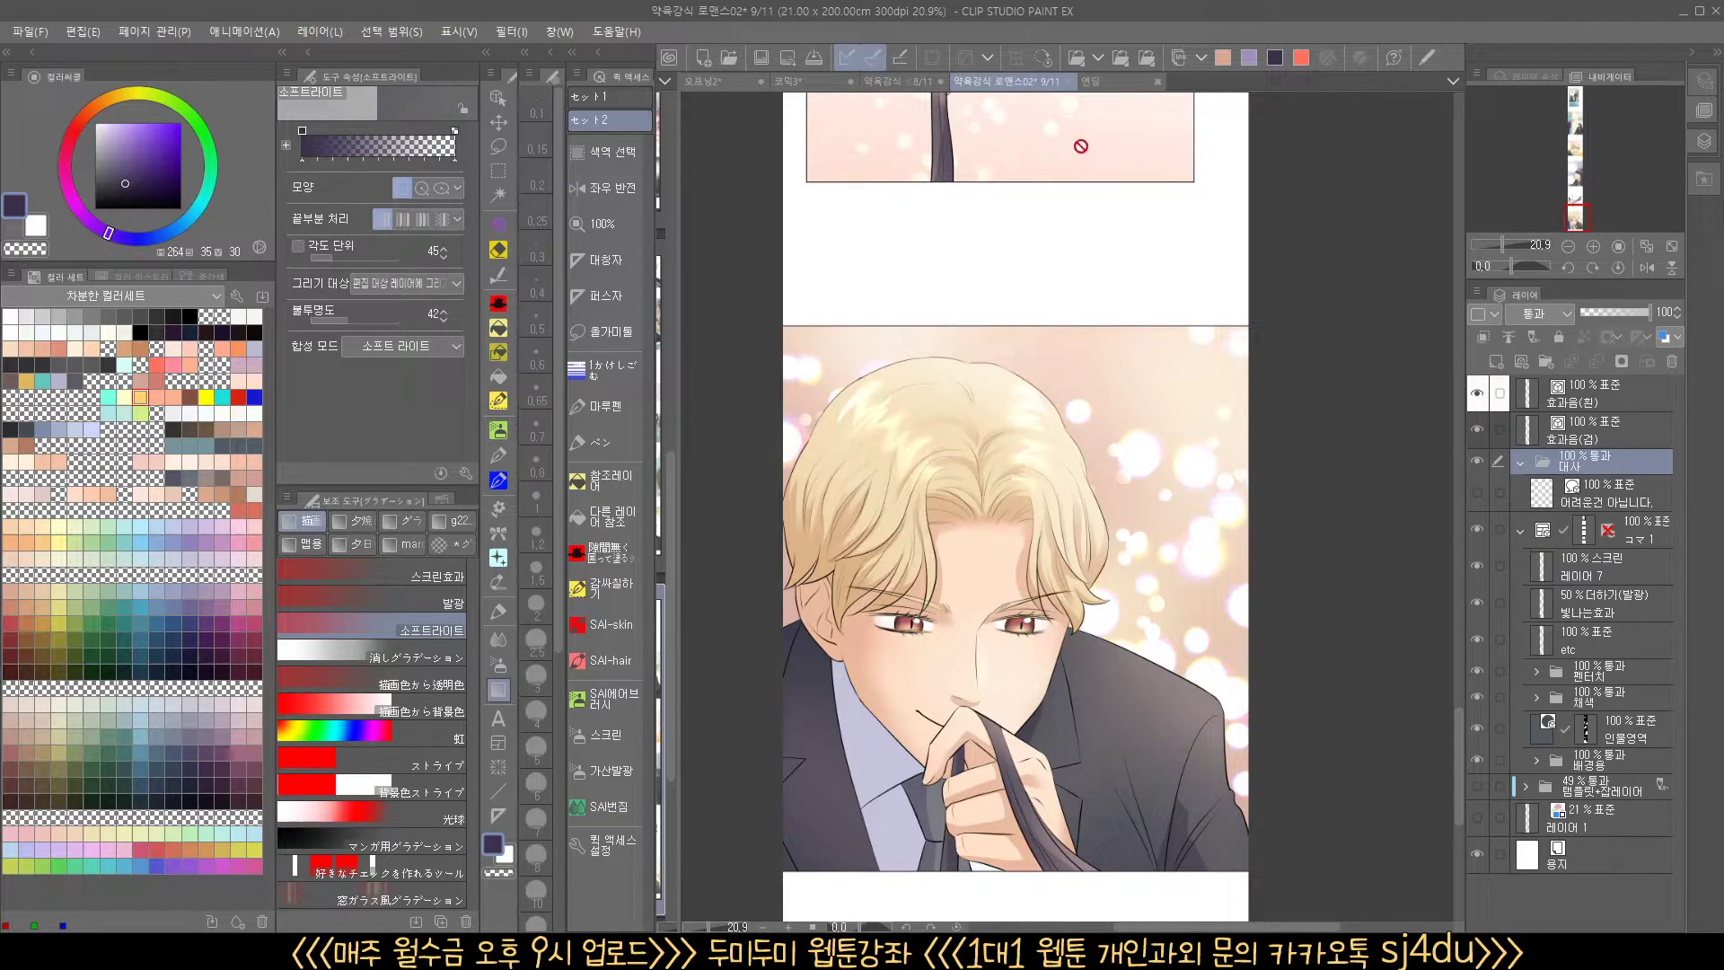
scroll(1099, 318, "up", 3)
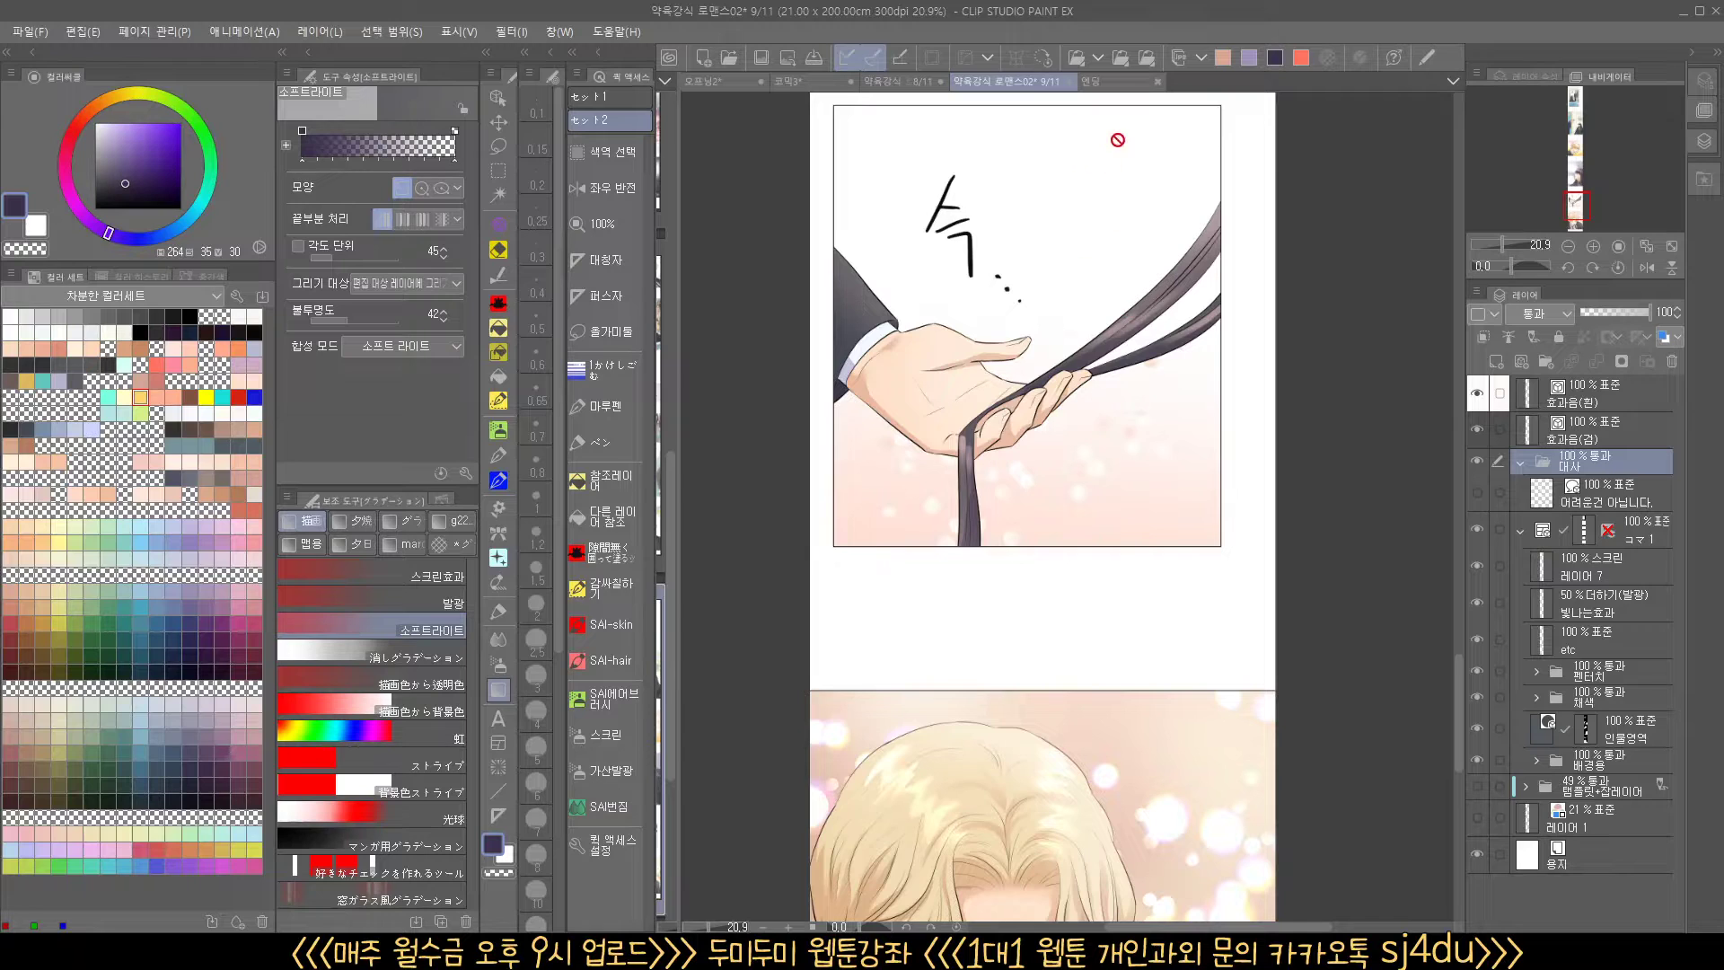
left_click_drag(1099, 702, 1064, 393)
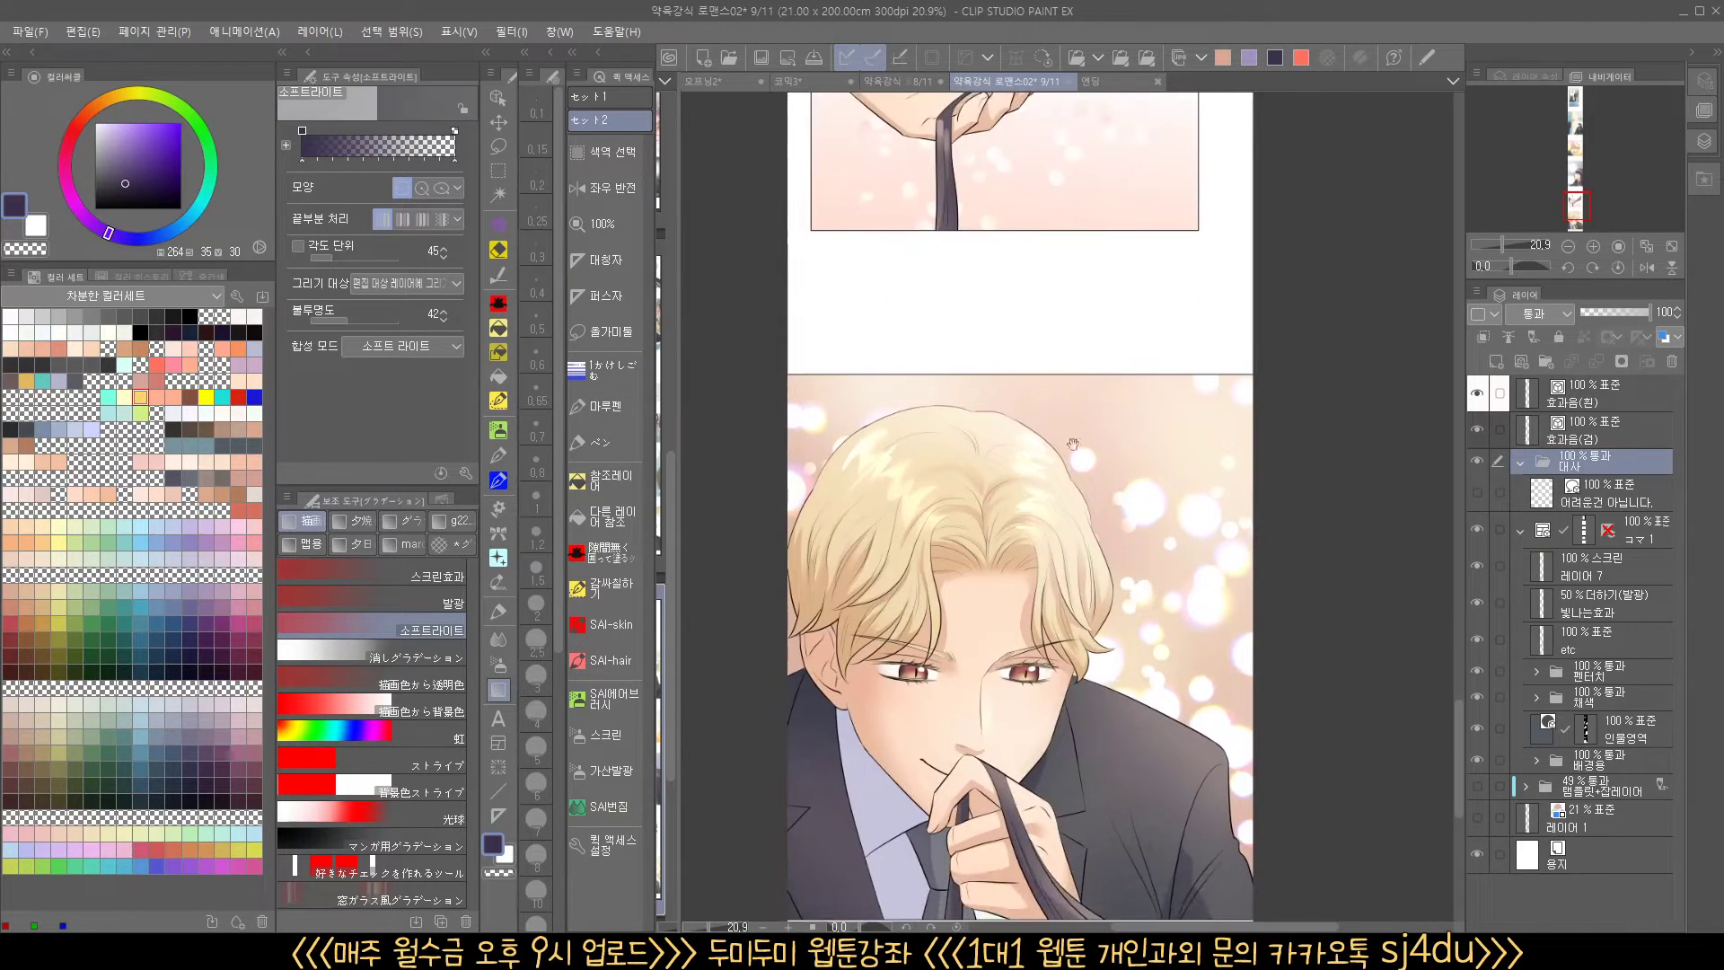
scroll(1090, 273, "up", 1)
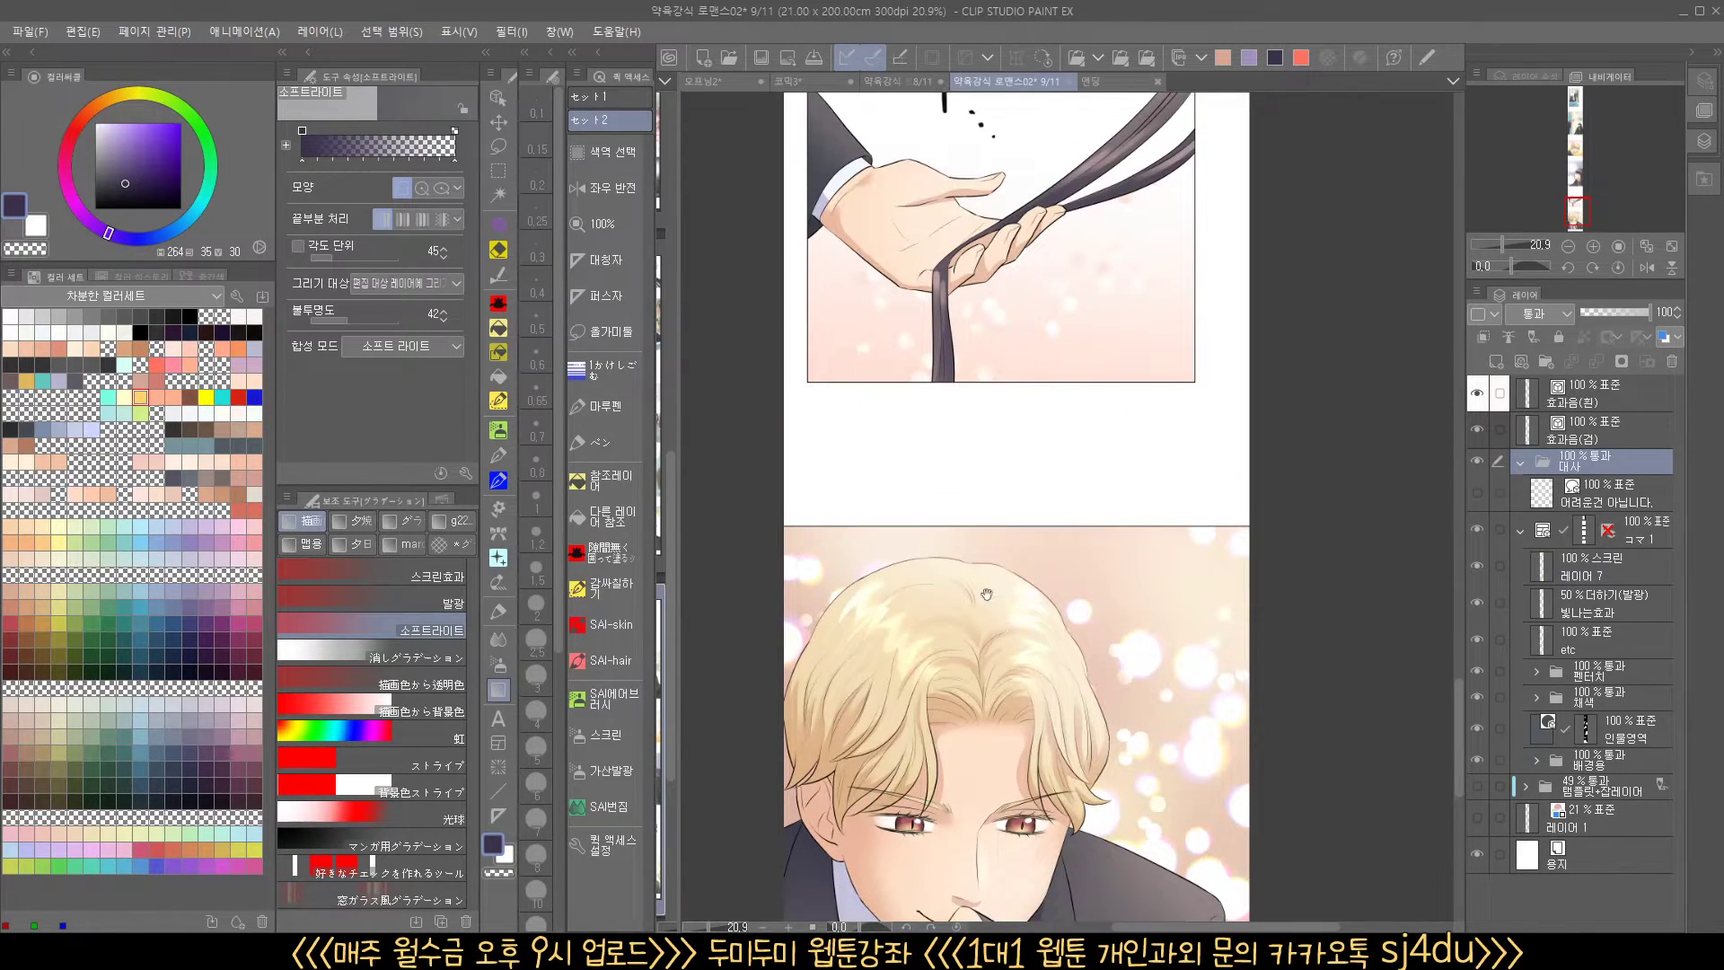
scroll(995, 618, "down", 2)
Examine close up the glowing light circles with coloured fringes beside the blond man's hair in the last panel
left_click(1006, 500, "ctrl")
left_click(985, 492, "ctrl")
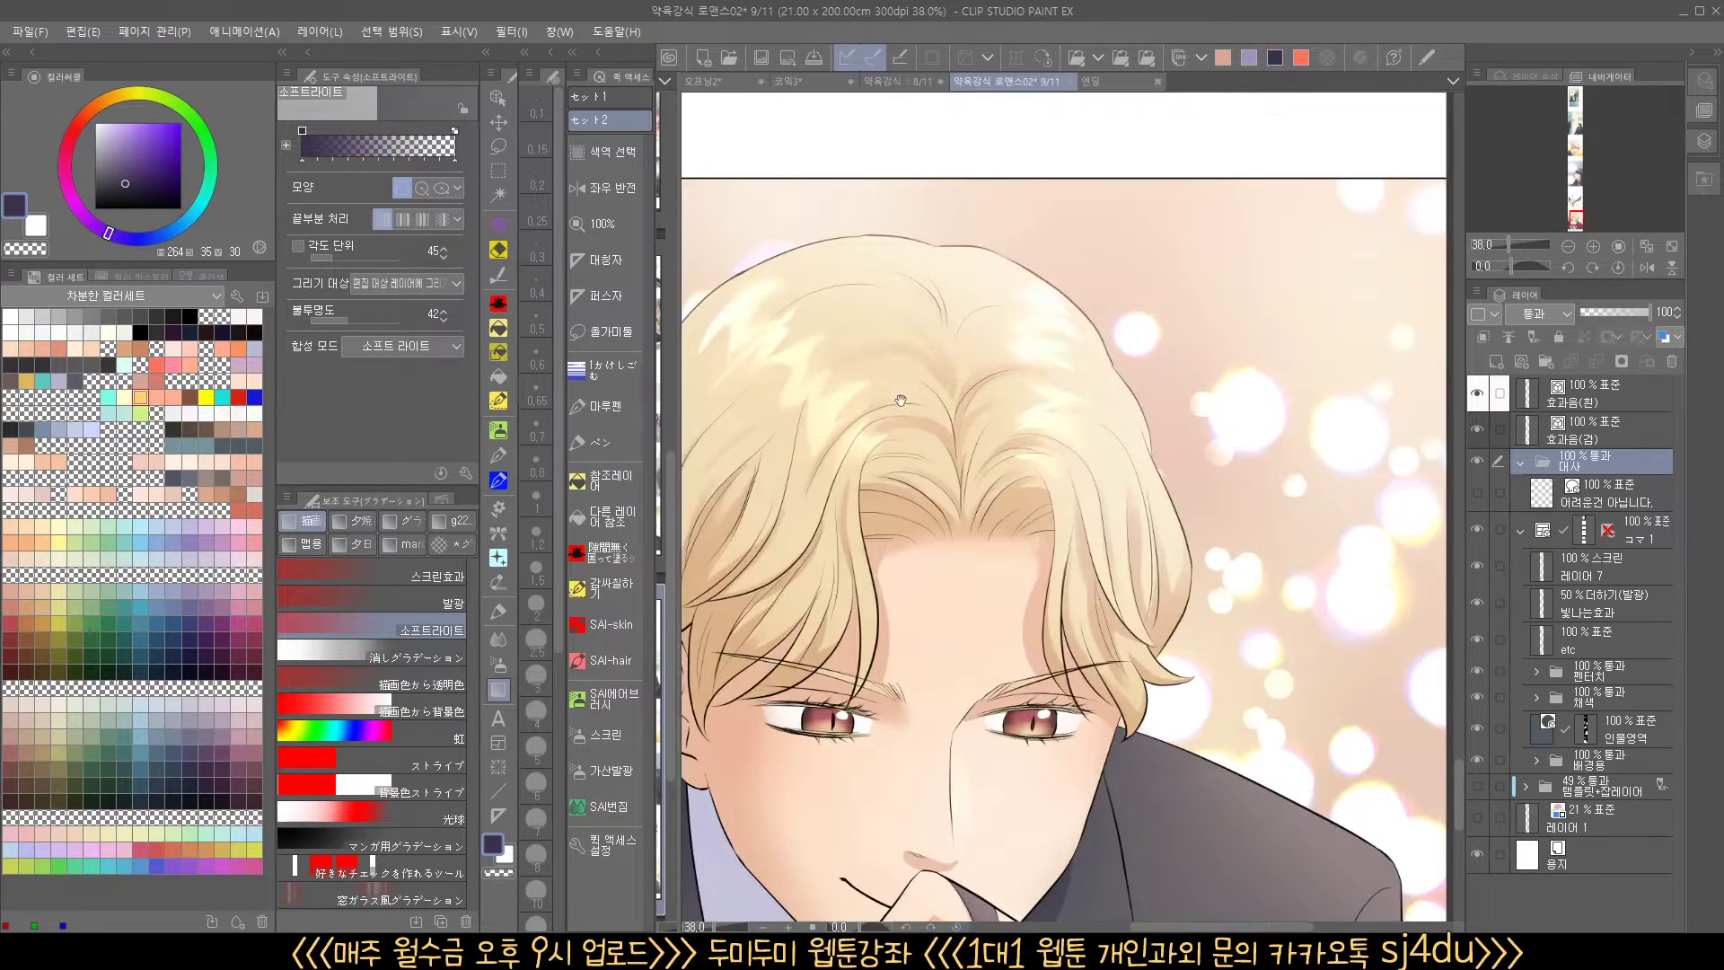
left_click(985, 492, "ctrl")
left_click(979, 449, "ctrl")
left_click(973, 386, "ctrl")
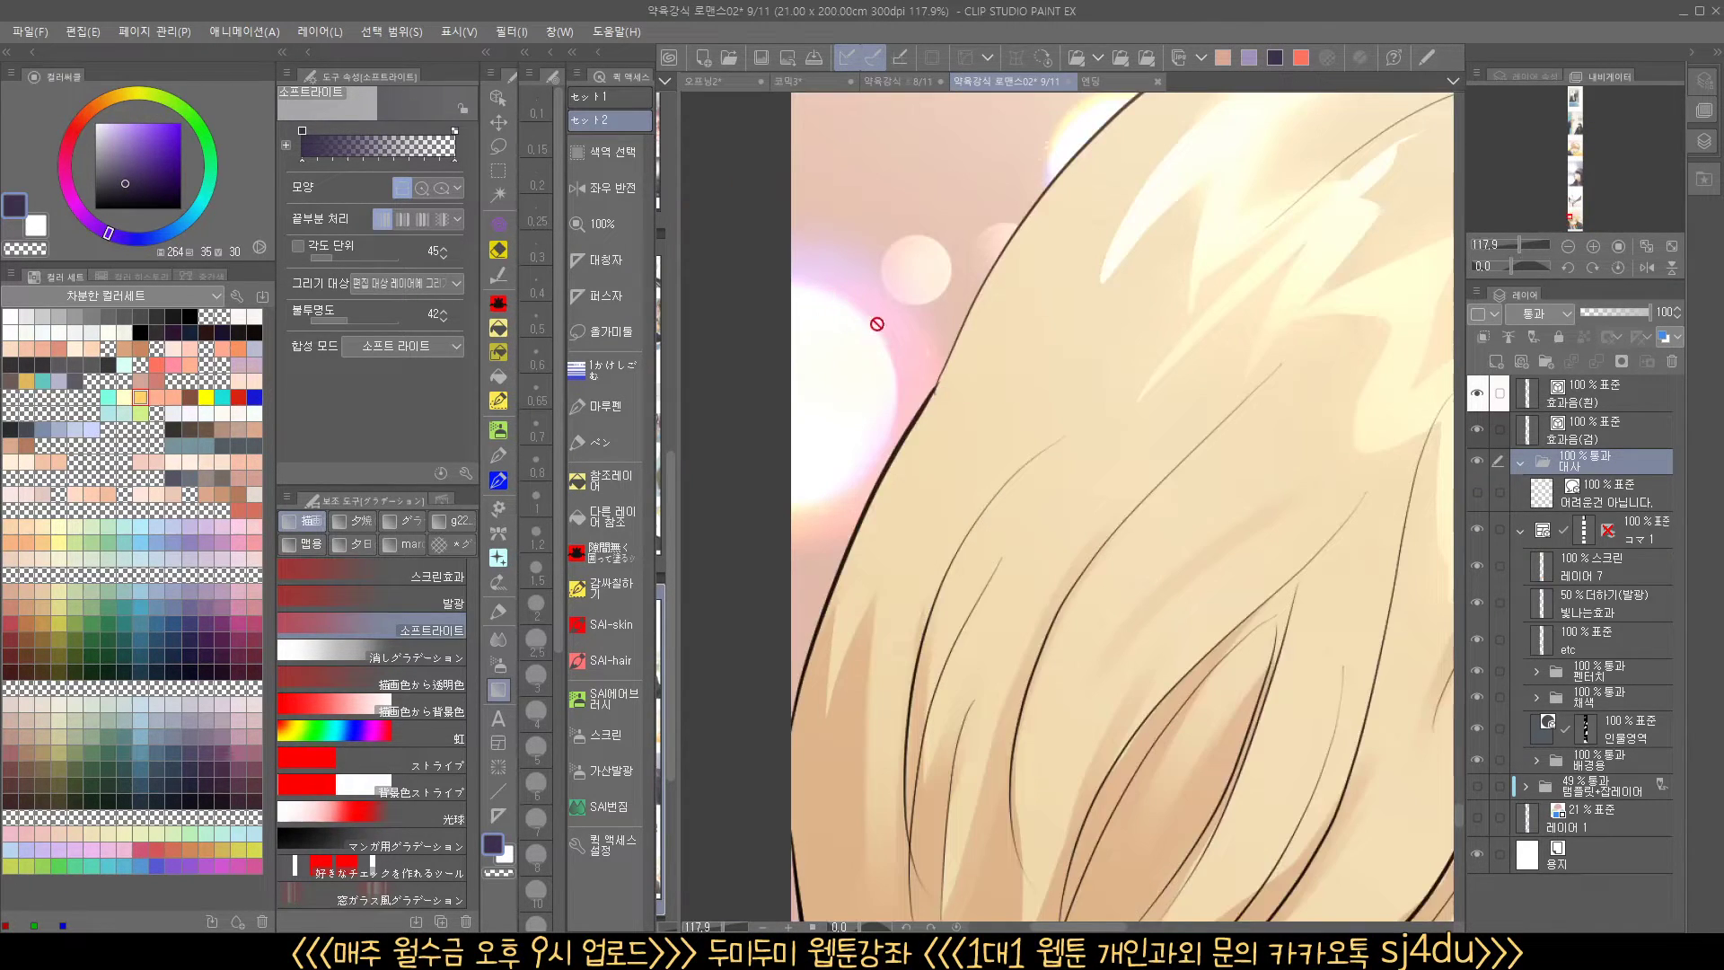
left_click_drag(937, 235, 874, 402)
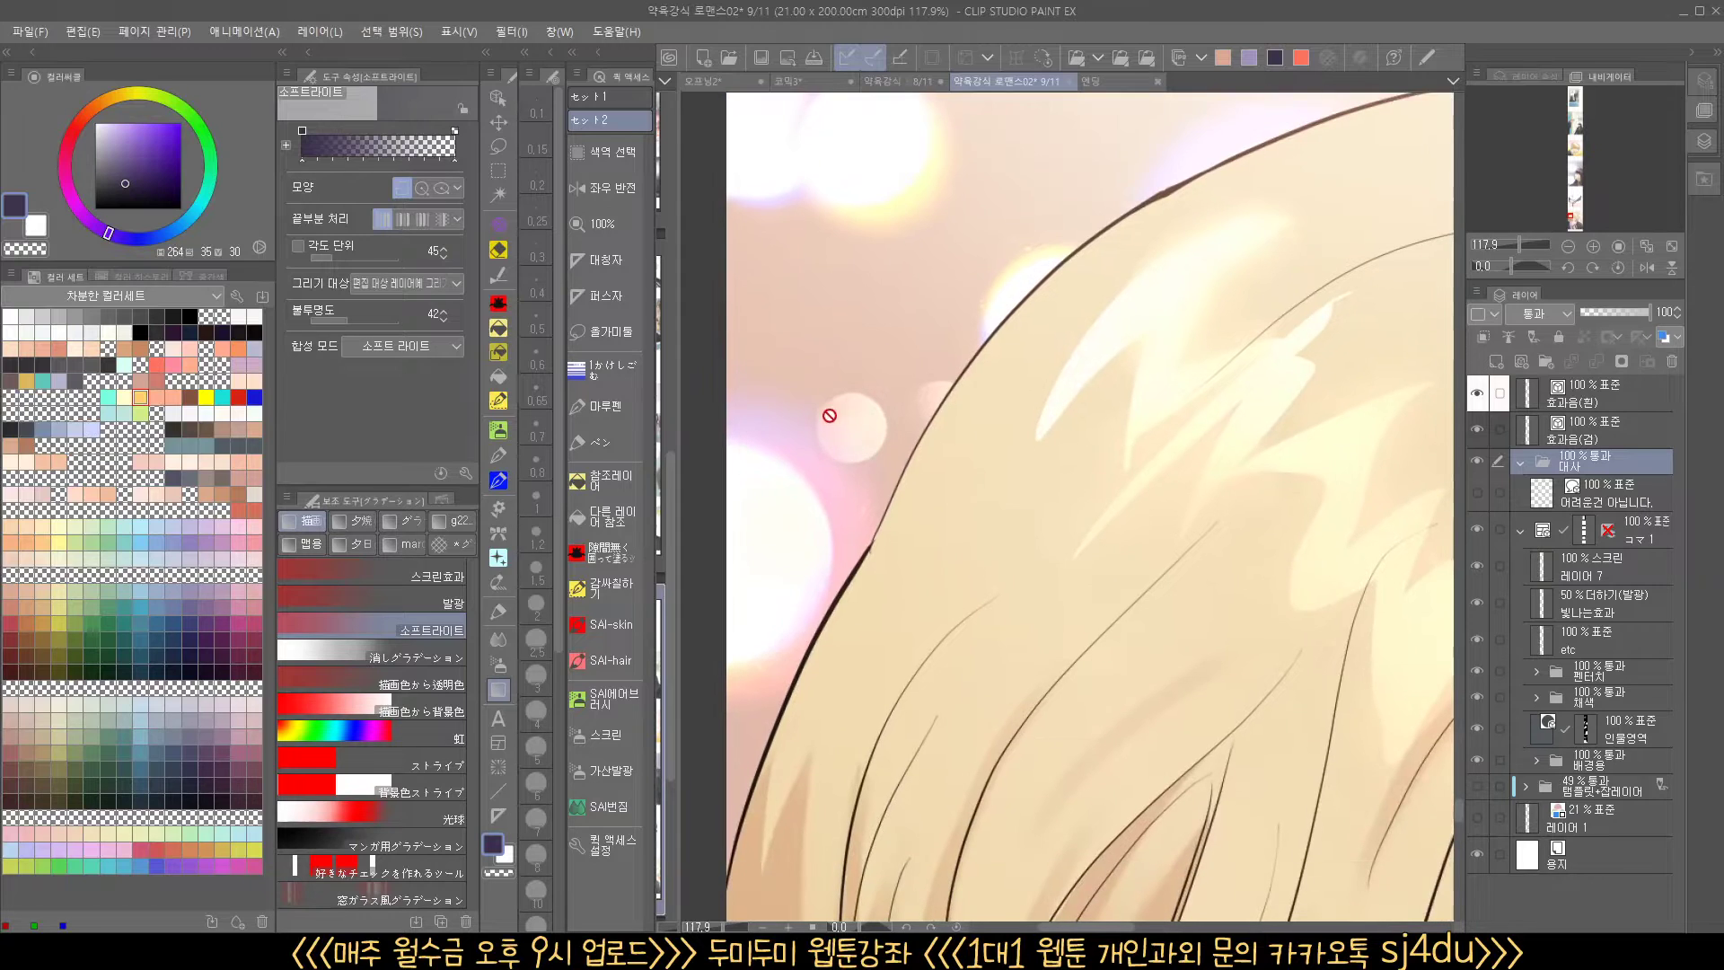
left_click_drag(1231, 375, 1126, 526)
Examine the coloured edges and fine specks of the light circles above the man's shoulder, ending with the whole portrait in view
left_click(1127, 525, "alt")
left_click_drag(1437, 925, 1056, 517)
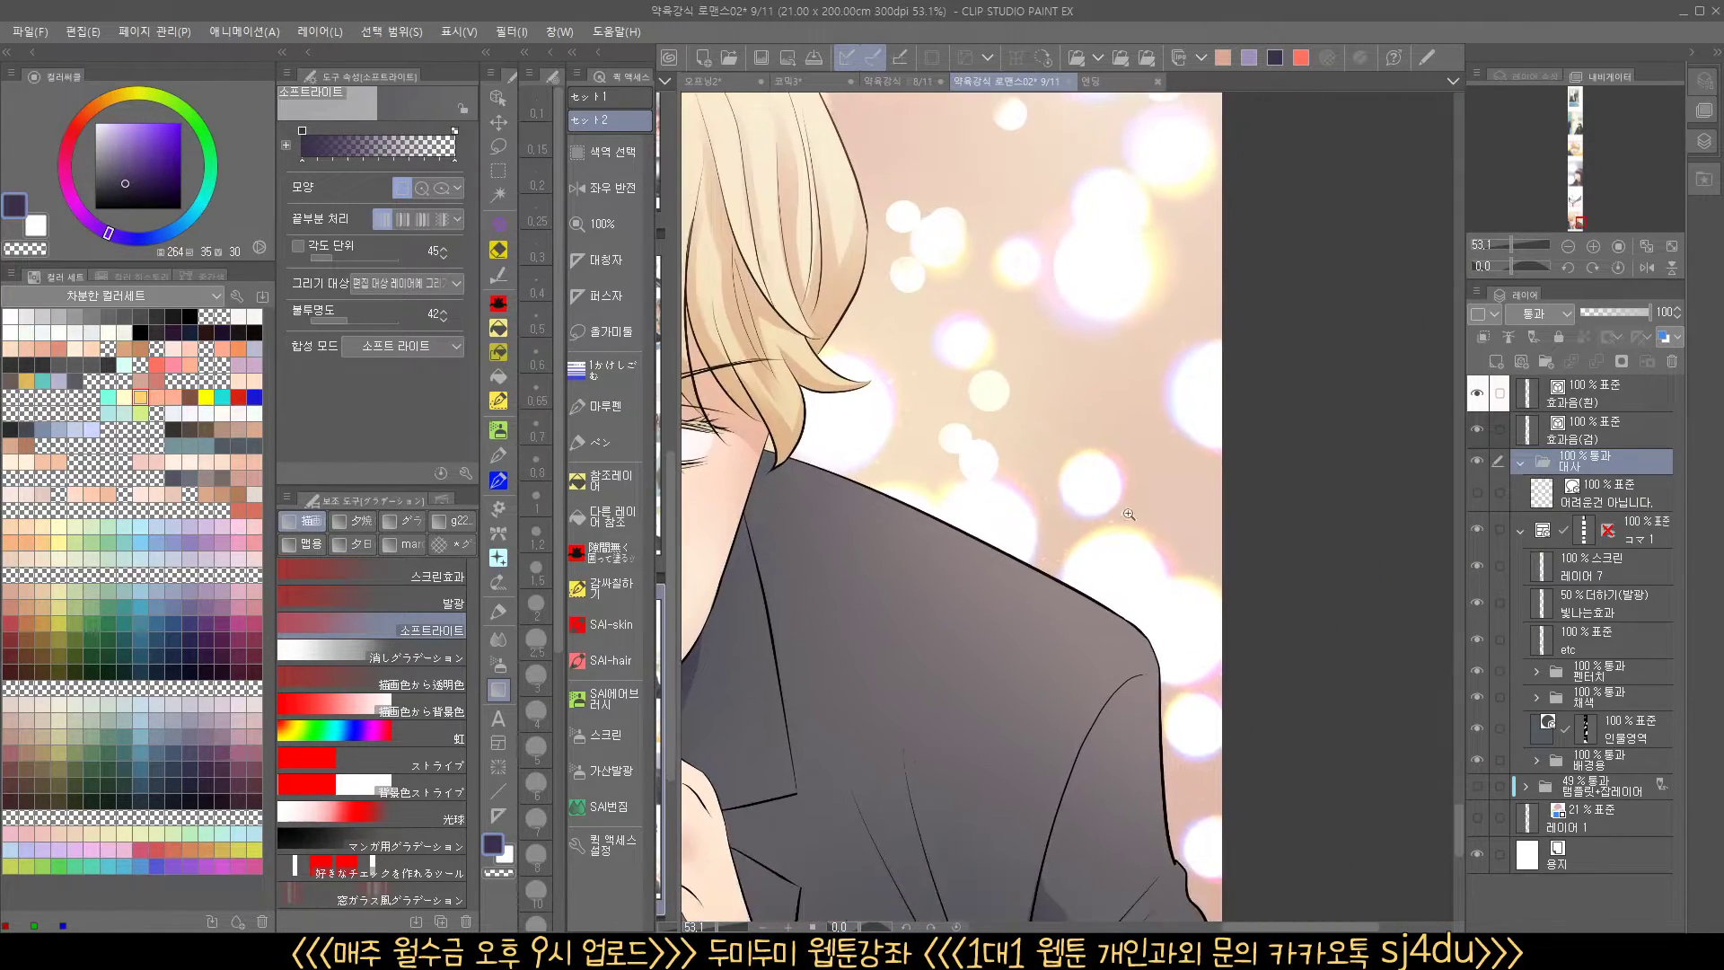
scroll(1112, 512, "up", 3)
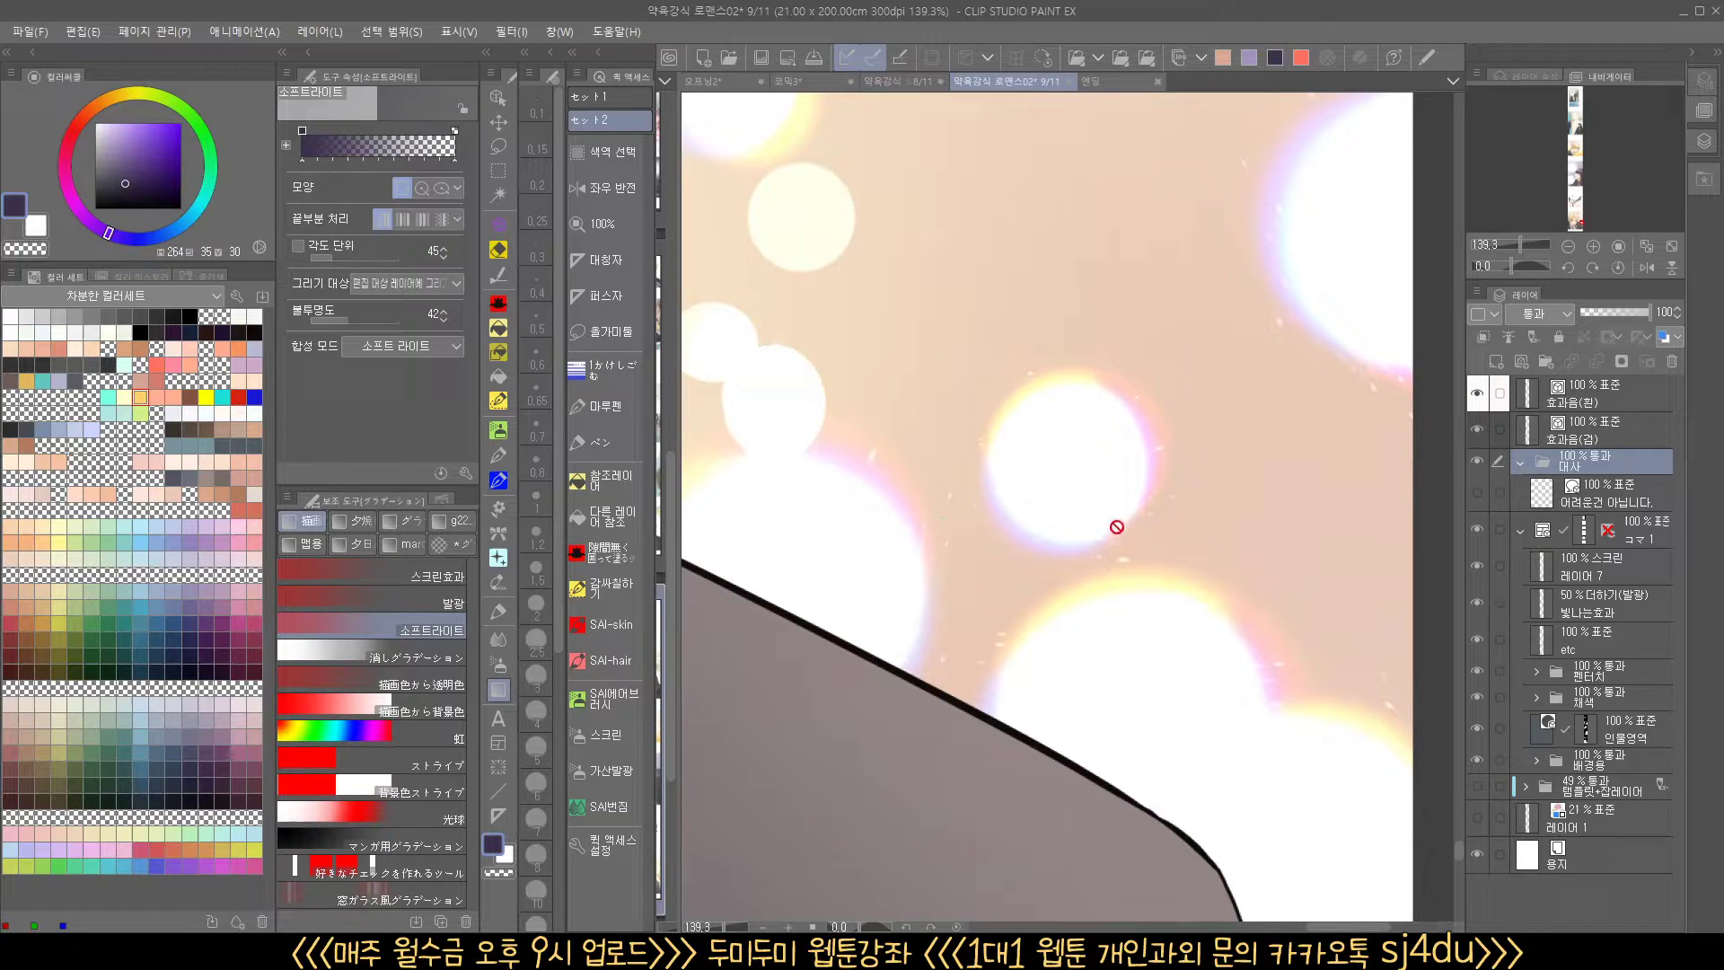
scroll(1088, 431, "down", 3)
scroll(1087, 431, "down", 4)
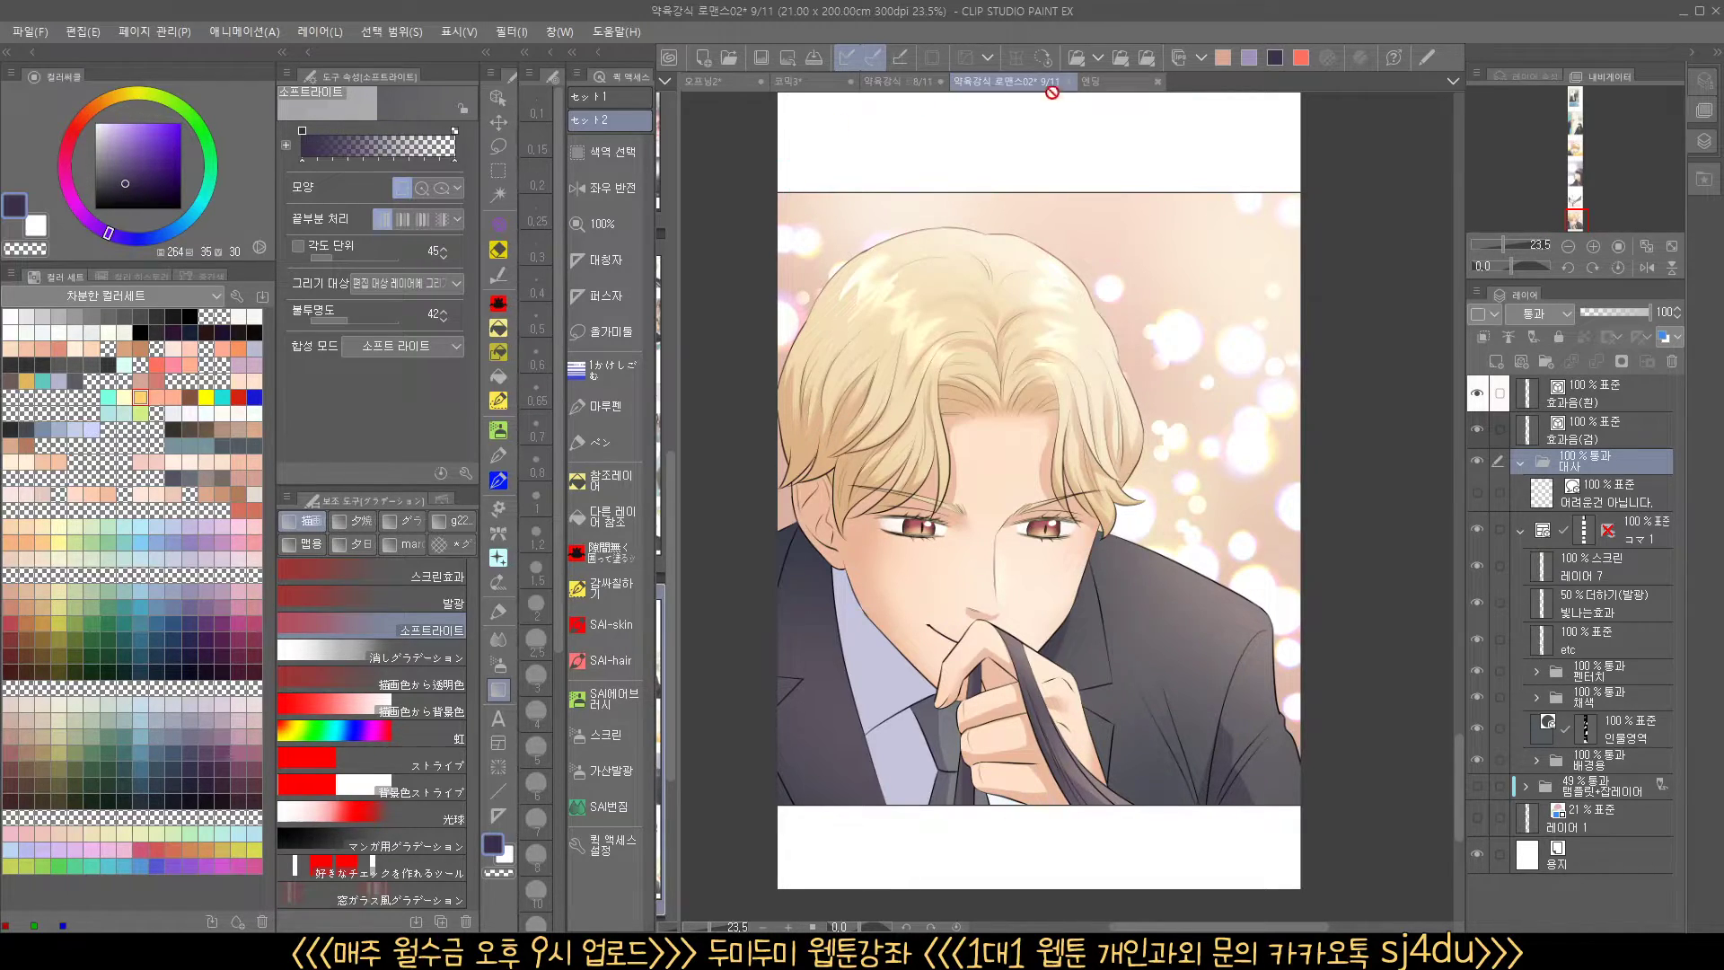
Switch to the 엔딩 canvas and hide the palettes to present the closing message
left_click(1110, 84)
key("Tab")
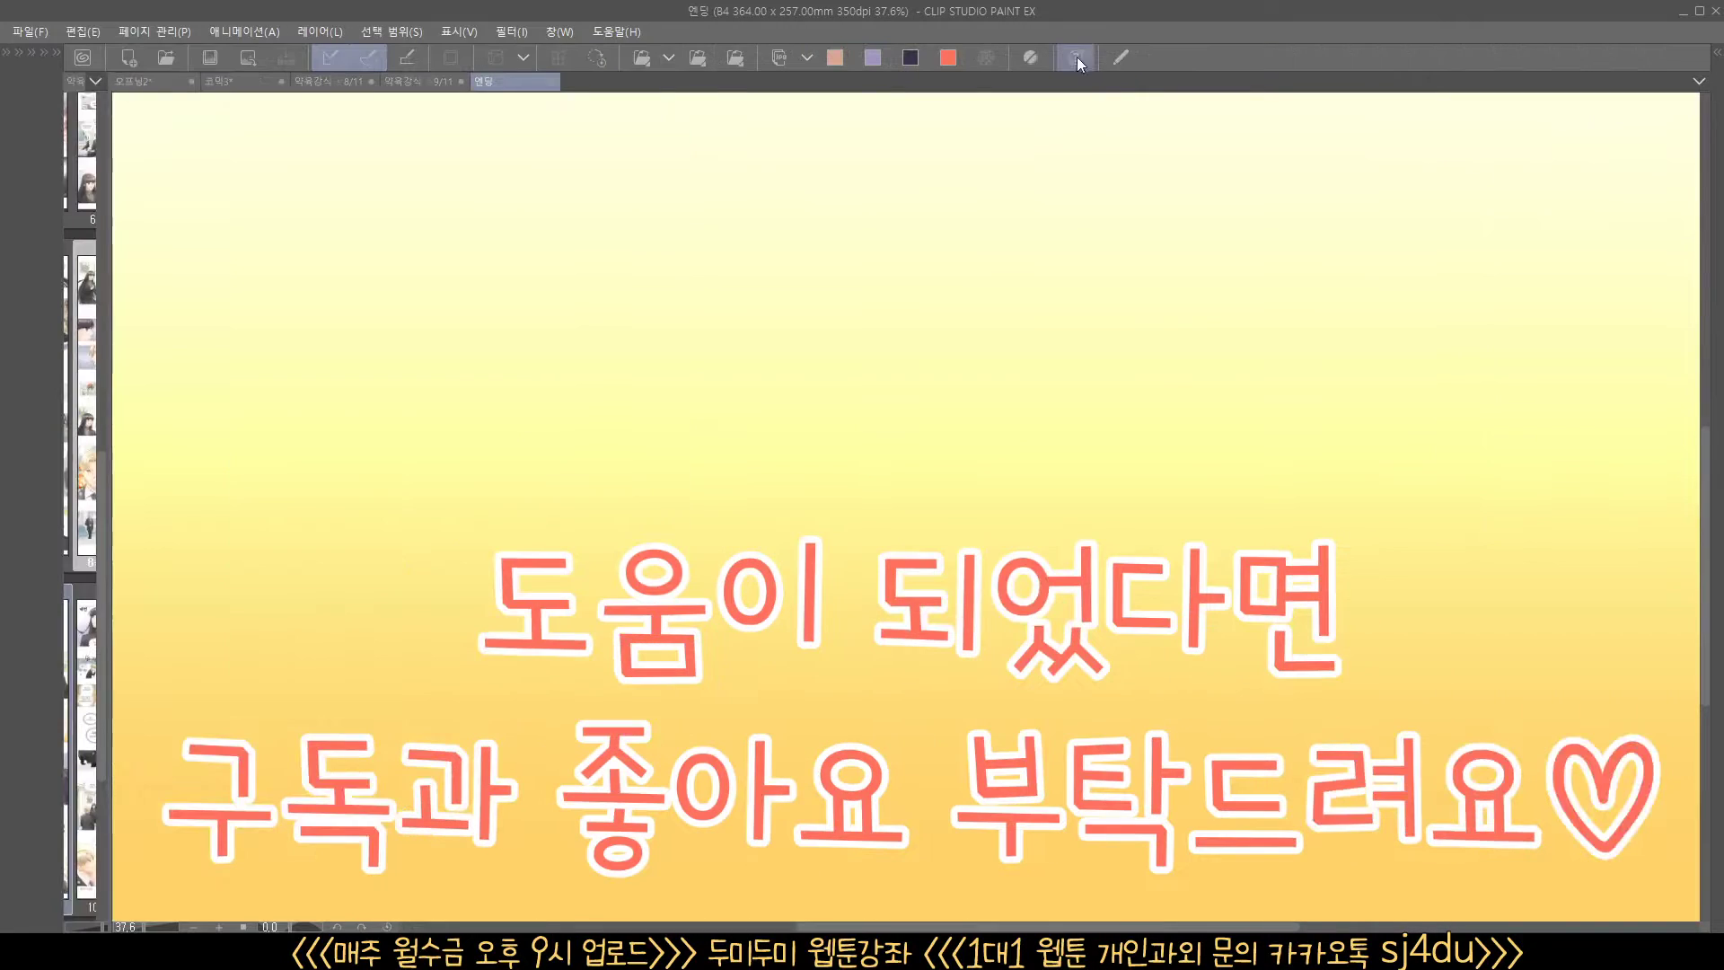